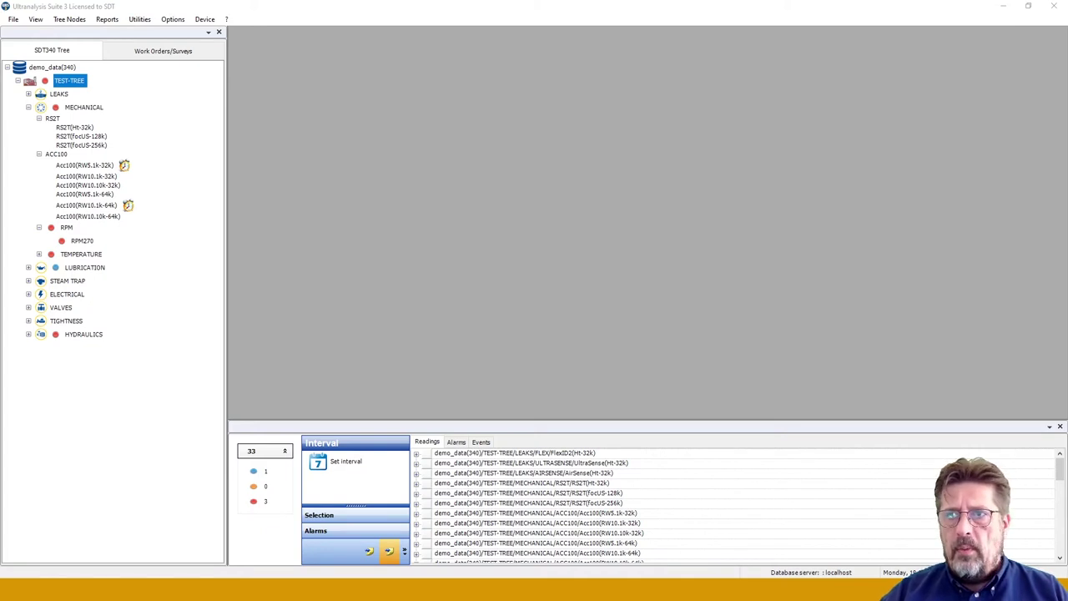
- Display the readings and graphs of the RS2T(Ht-32k) measurement under MECHANICAL
{"action": "left_click", "coordinate": [75, 127]}
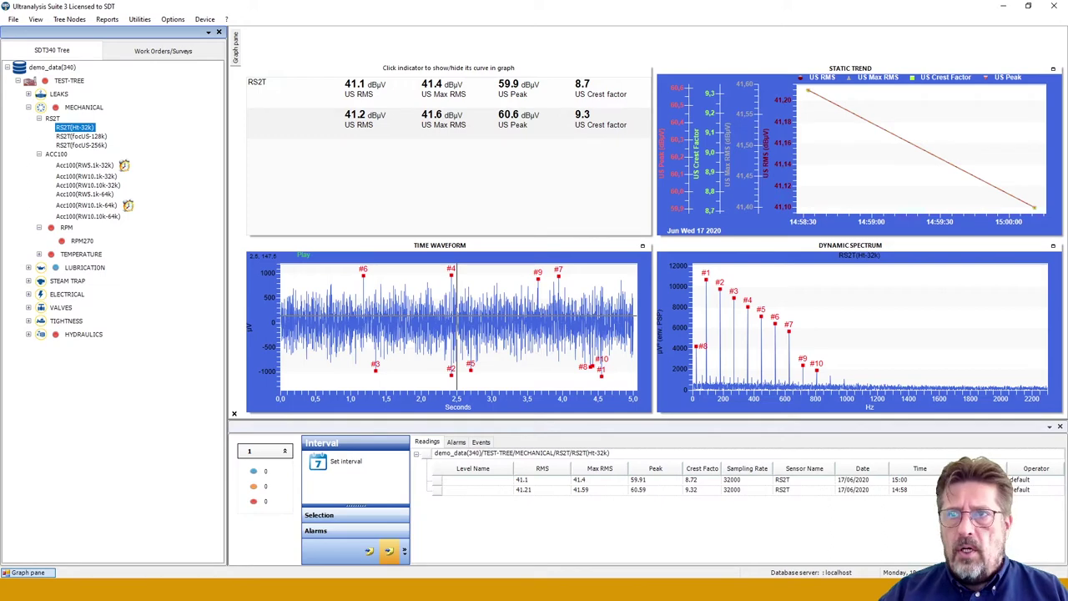
- Open the Training tree structure from the yourmanual SDT340 data folder
{"action": "left_click", "coordinate": [14, 19]}
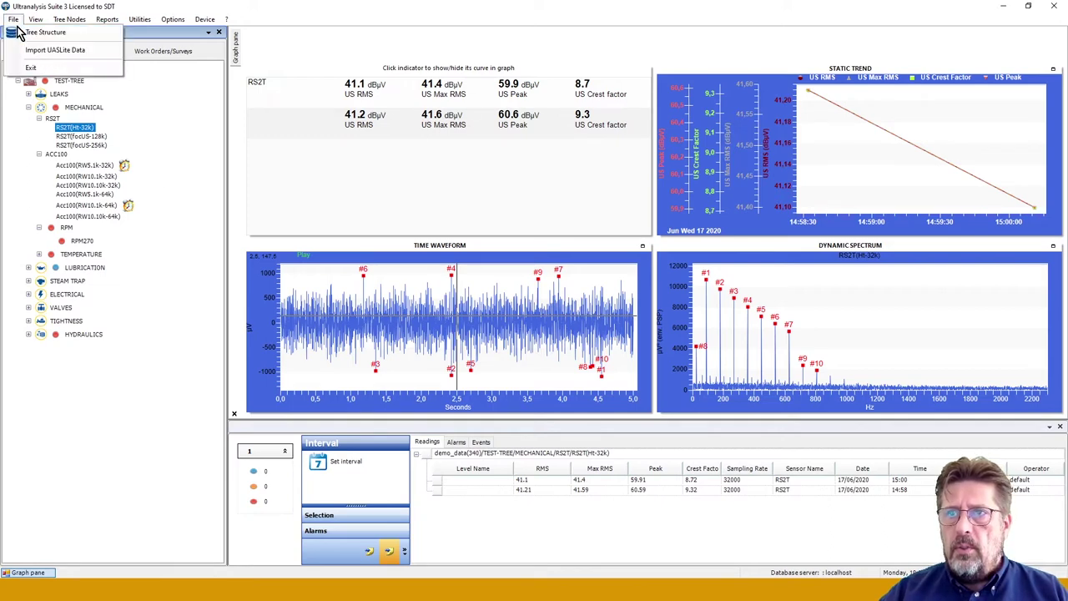
{"action": "left_click", "coordinate": [29, 34]}
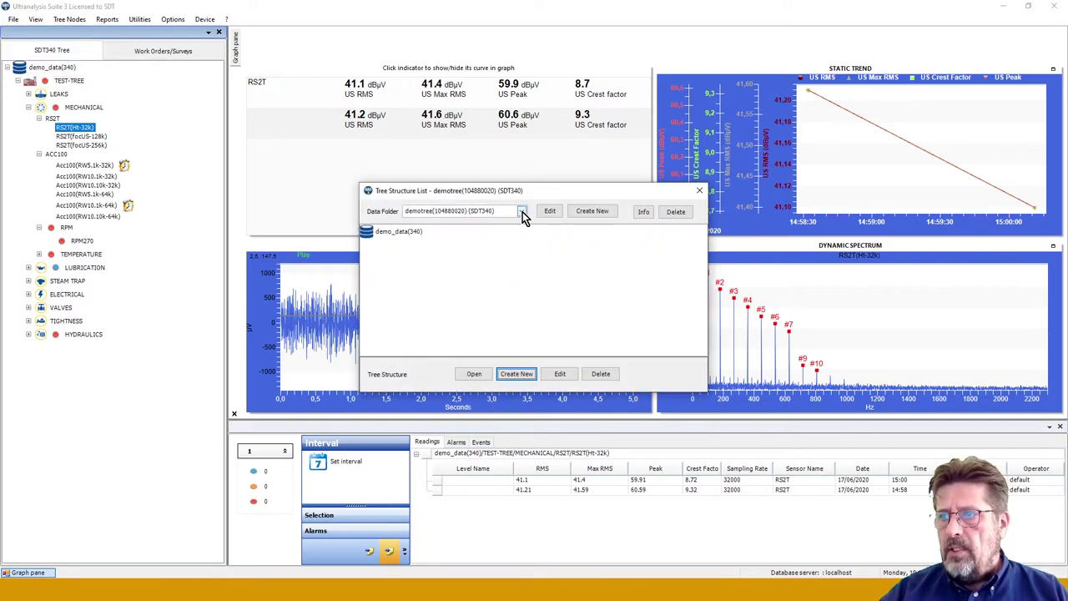
{"action": "left_click", "coordinate": [521, 211]}
{"action": "scroll", "coordinate": [486, 275], "scroll_direction": "down", "scroll_amount": 5}
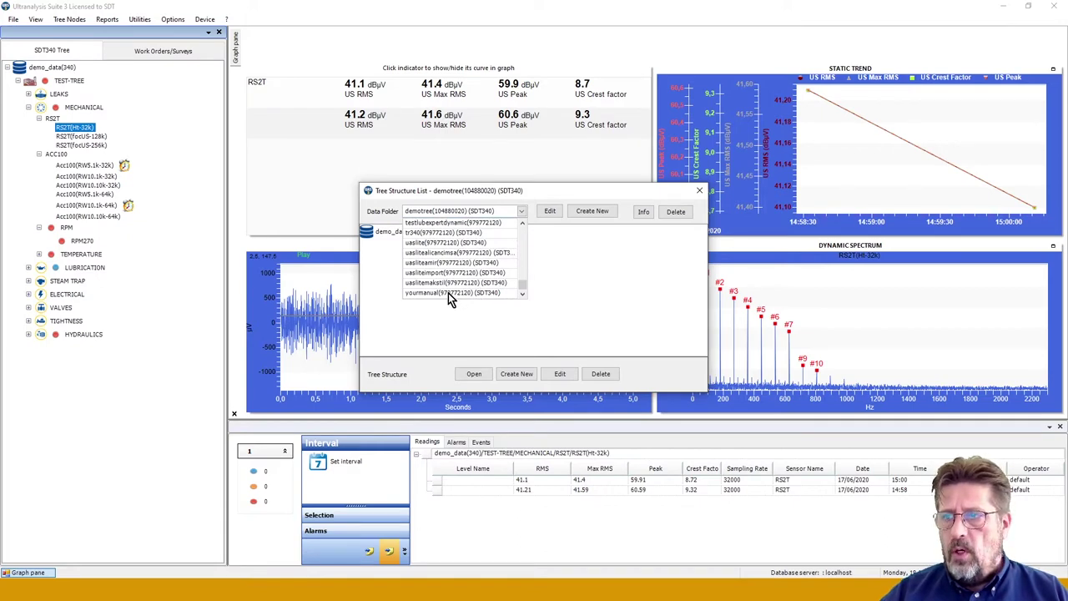
{"action": "left_click", "coordinate": [449, 293]}
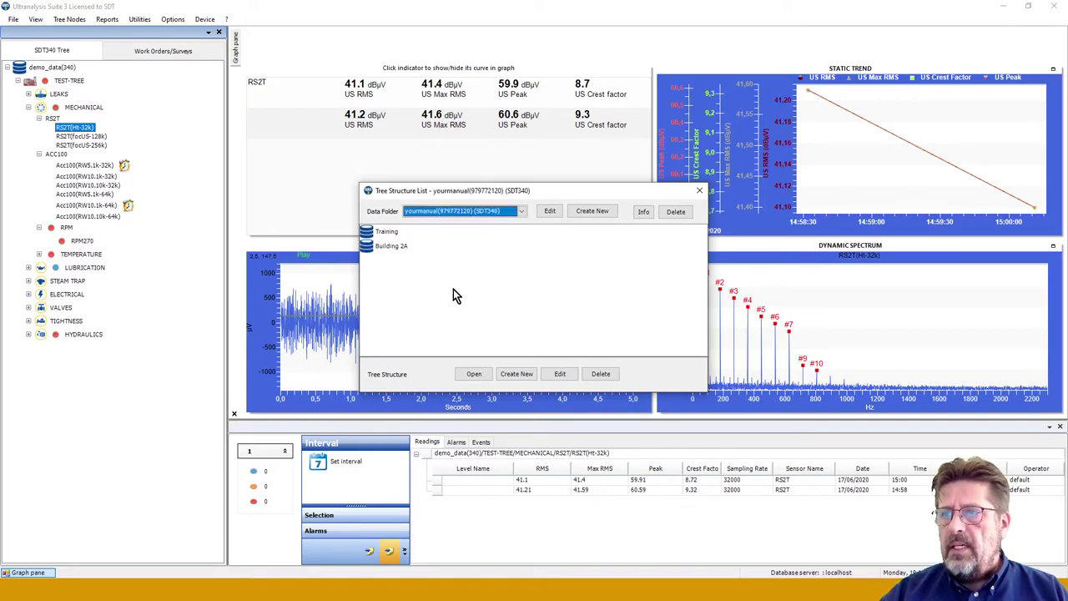
{"action": "left_click", "coordinate": [387, 232]}
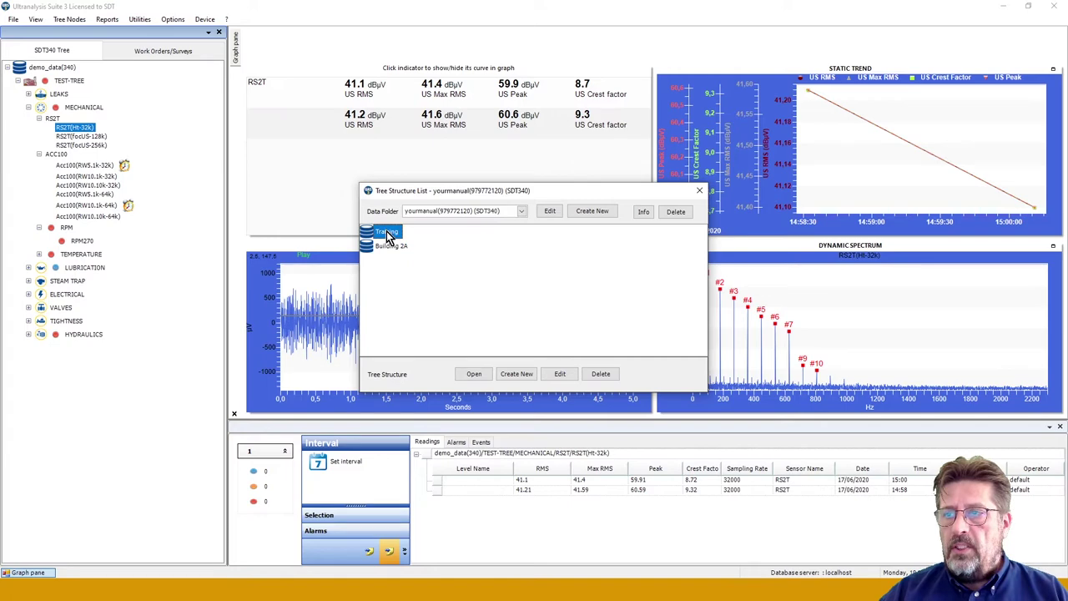
{"action": "left_click", "coordinate": [473, 376]}
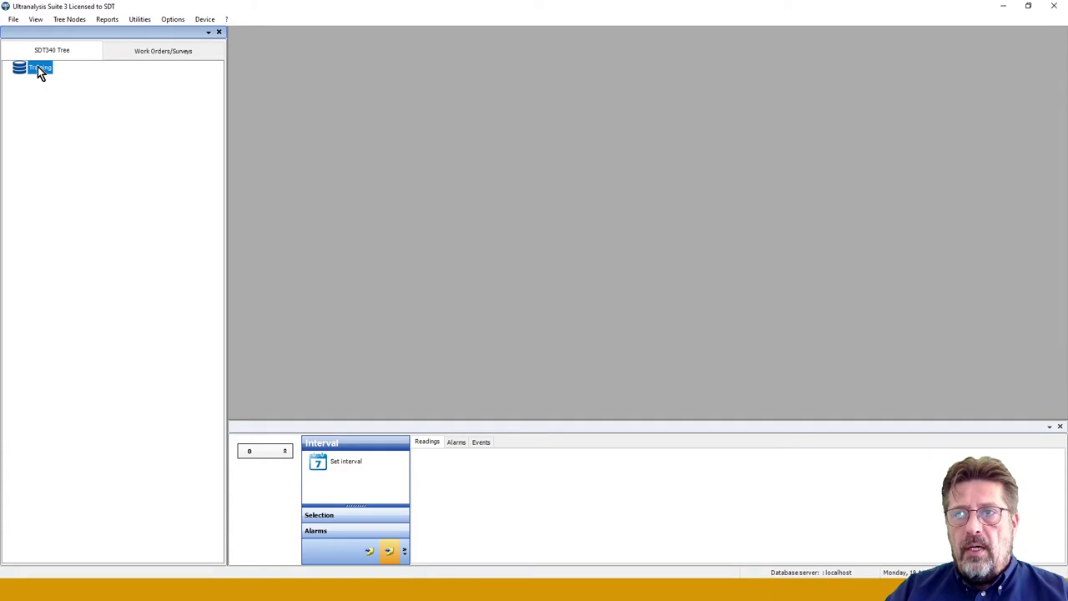
- Add a new asset named Recirculation directly under the Training tree root and save it
{"action": "right_click", "coordinate": [37, 70]}
{"action": "mouse_move", "coordinate": [61, 73]}
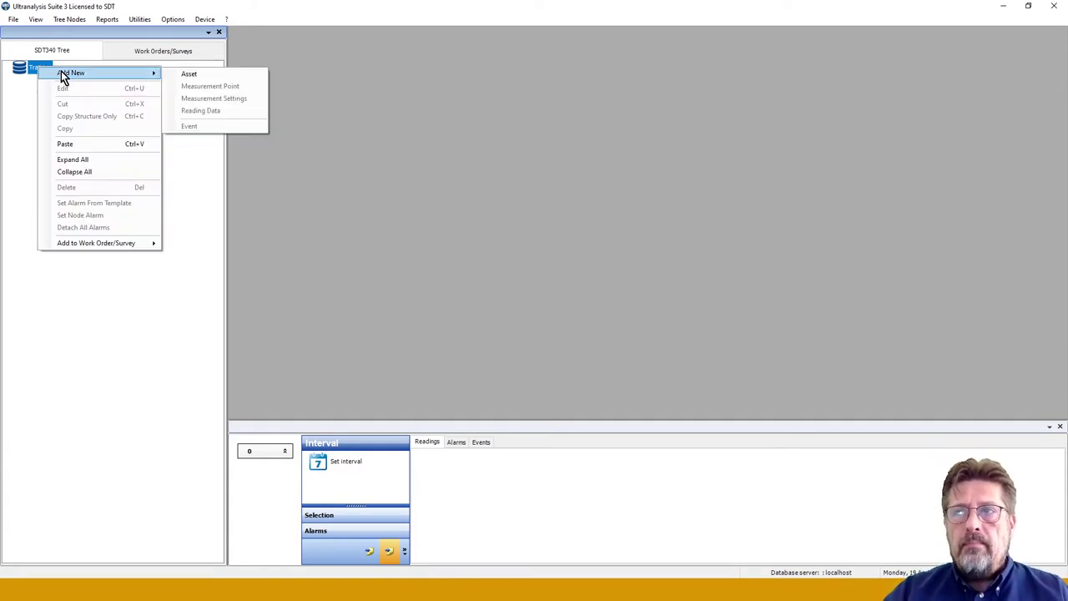
{"action": "left_click", "coordinate": [189, 74]}
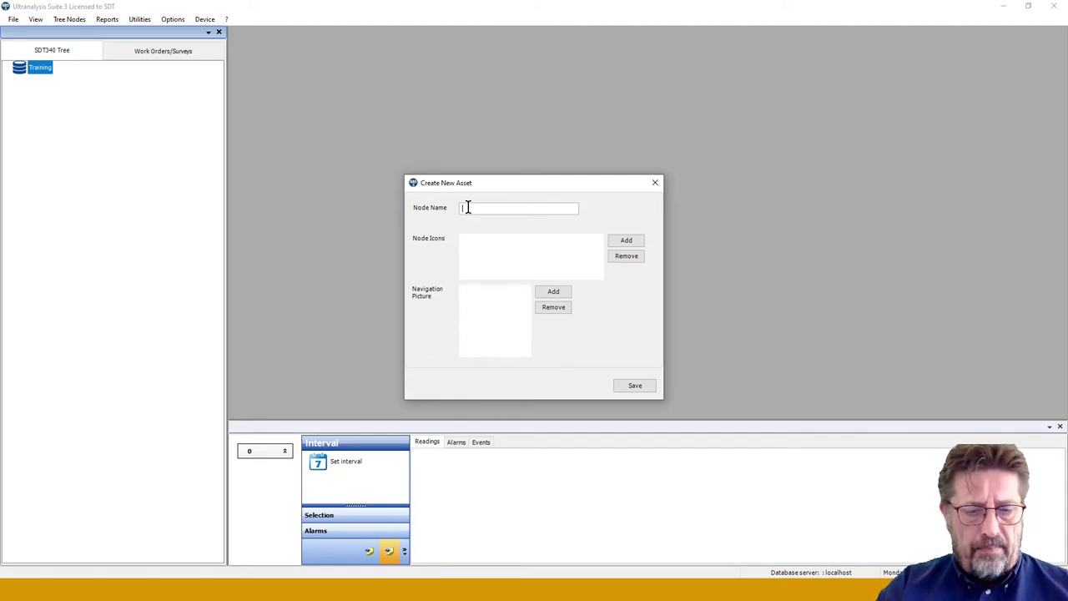
{"action": "type", "text": "Pu"}
{"action": "key", "text": "BackSpace"}
{"action": "key", "text": "BackSpace"}
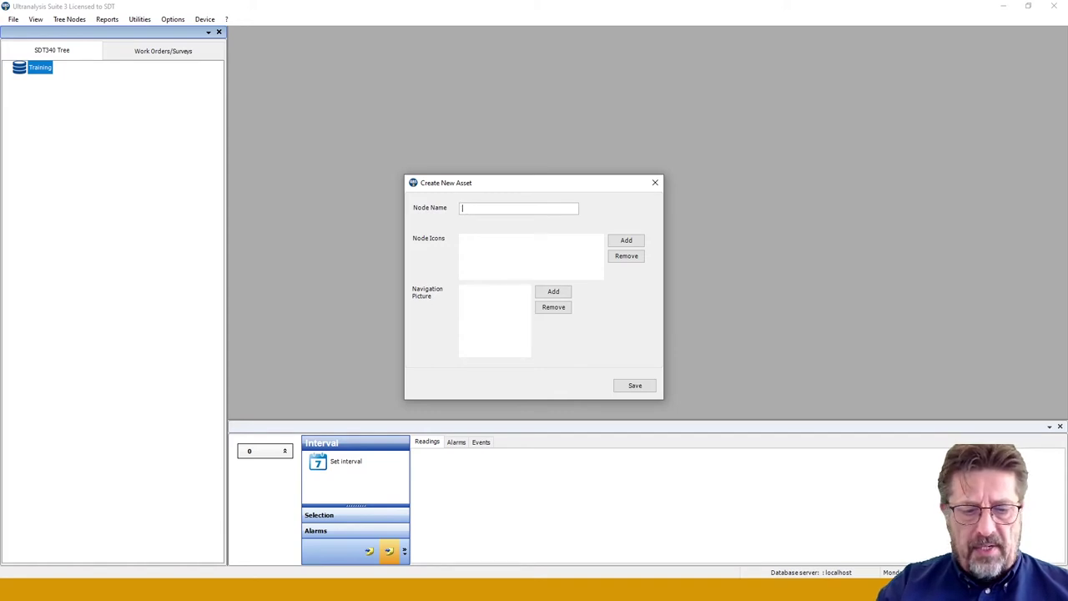
{"action": "type", "text": "Recirculation"}
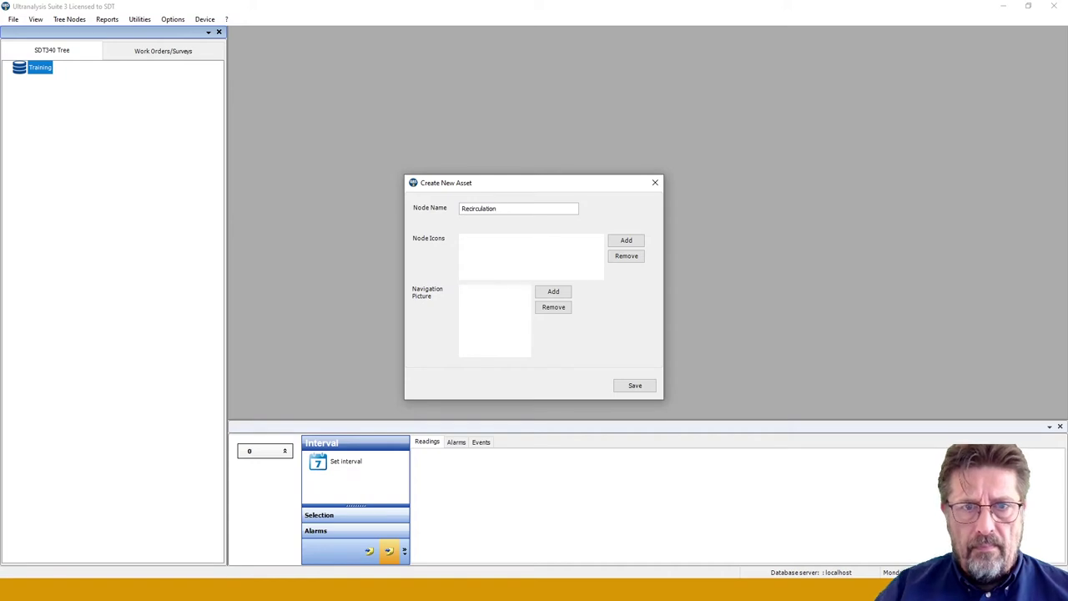
{"action": "left_click", "coordinate": [631, 388]}
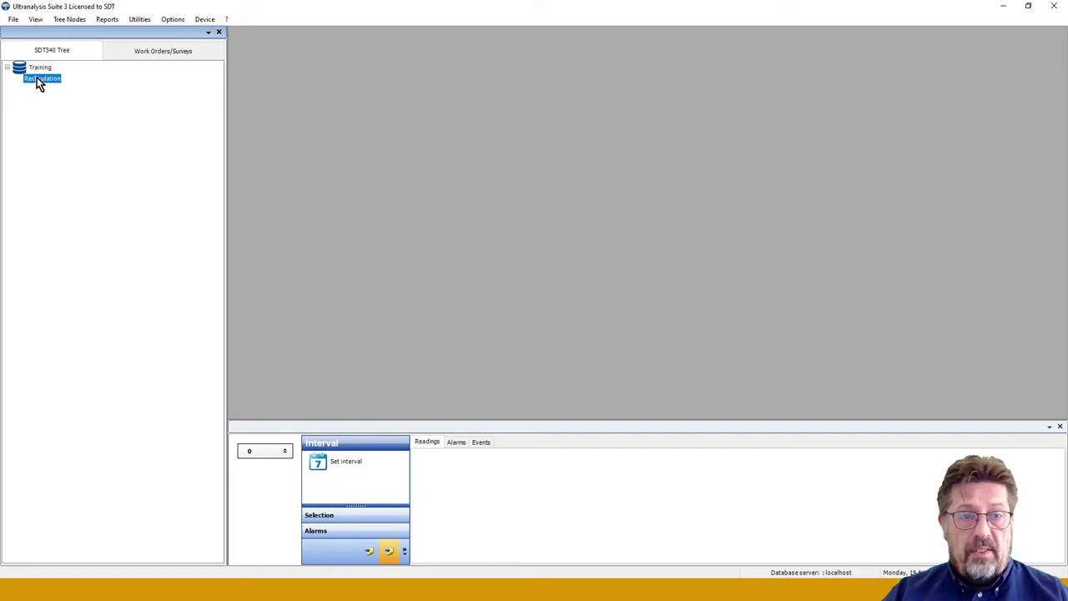
- Edit the Recirculation asset to rename it Water recirculation and save the change
{"action": "right_click", "coordinate": [37, 76]}
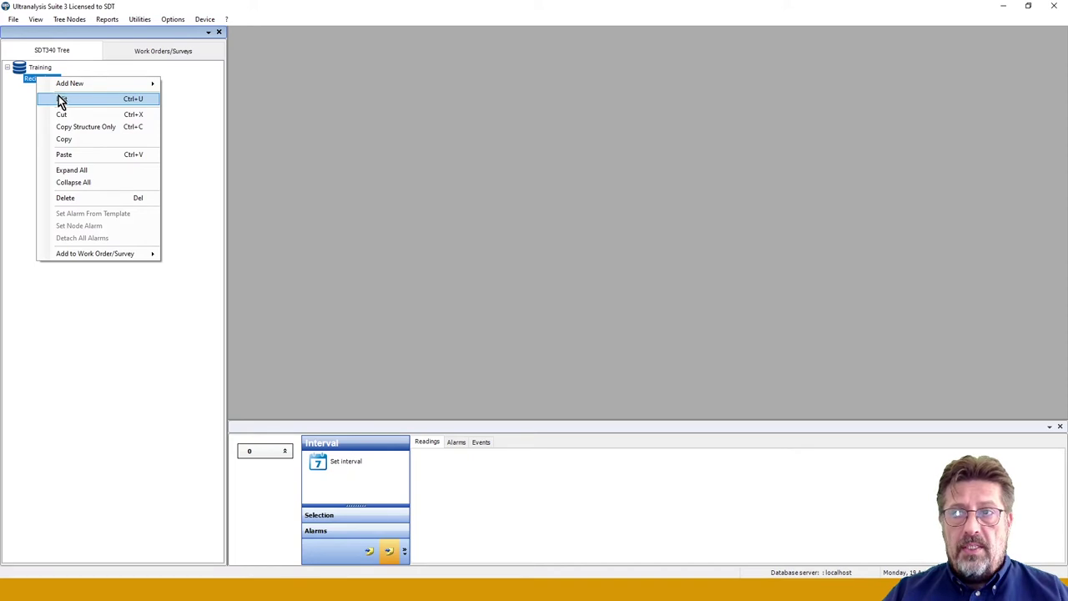
{"action": "key", "text": "Escape"}
{"action": "right_click", "coordinate": [32, 83]}
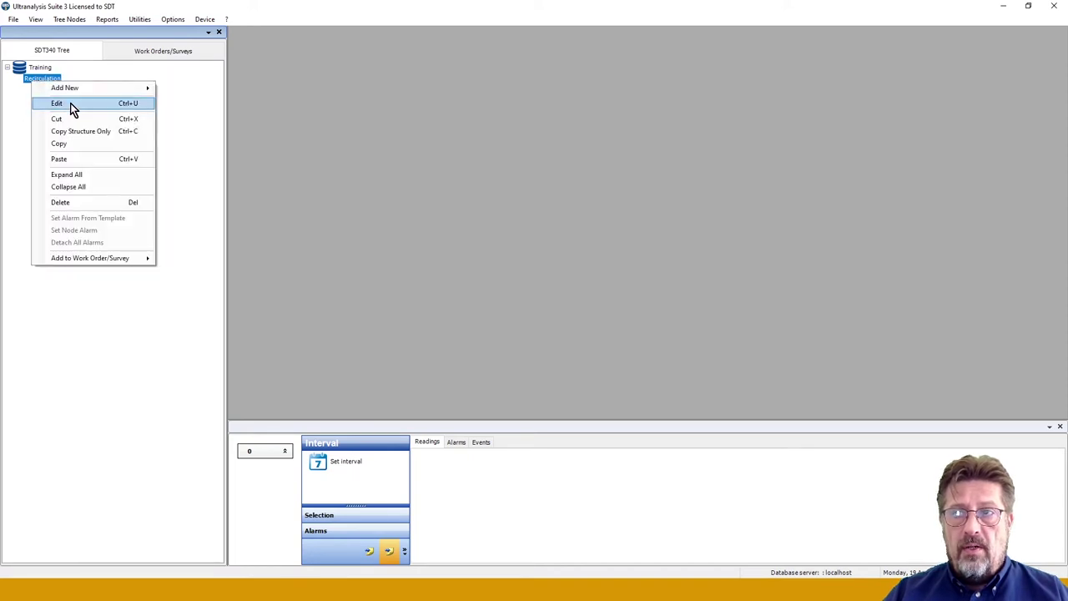
{"action": "left_click", "coordinate": [71, 103]}
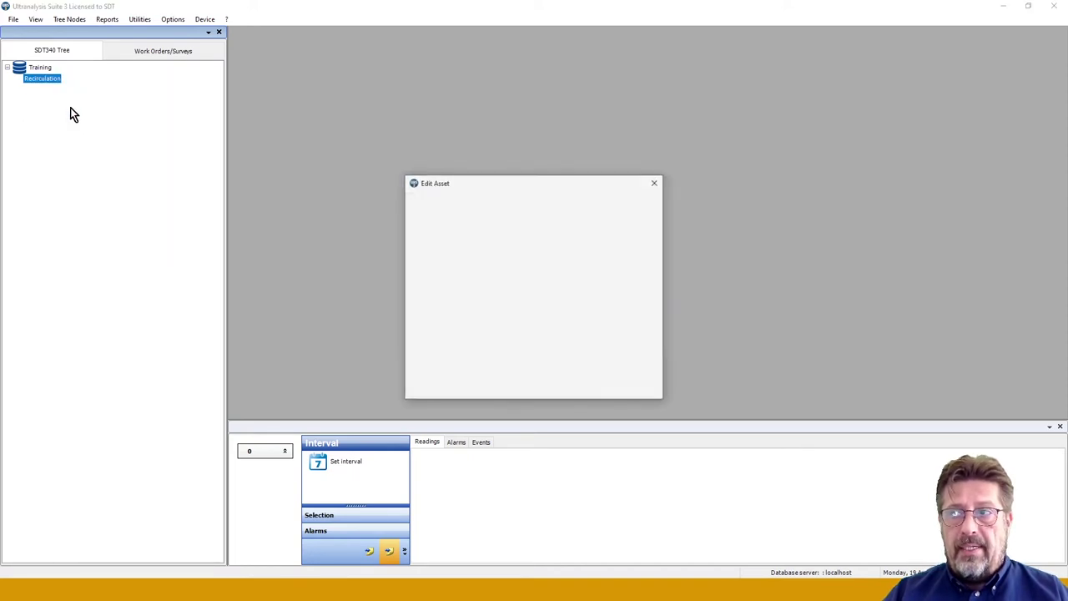
{"action": "left_click", "coordinate": [467, 209]}
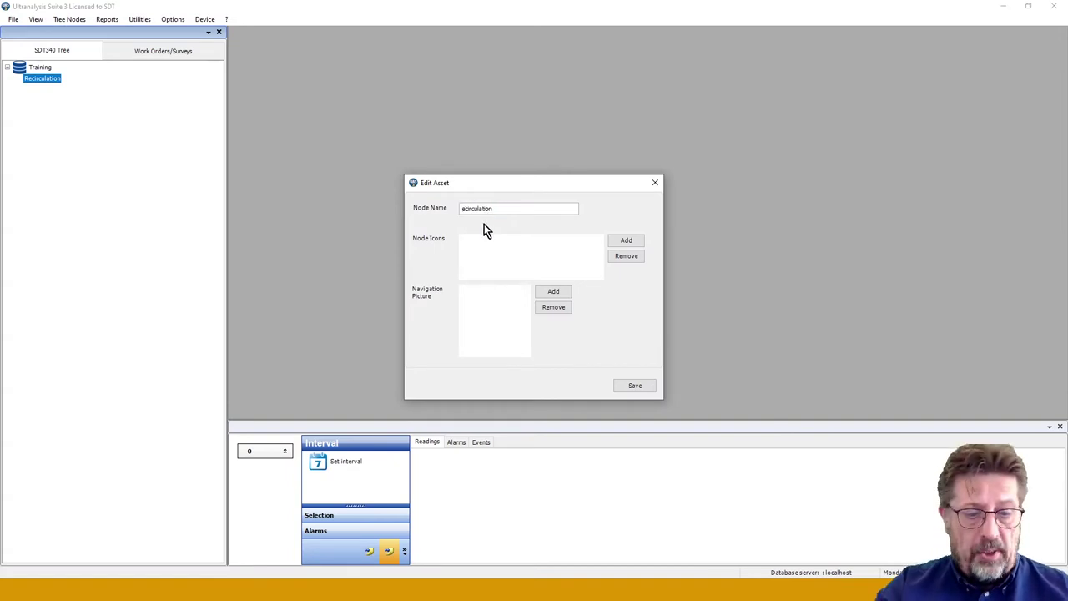
{"action": "type", "text": "Water r"}
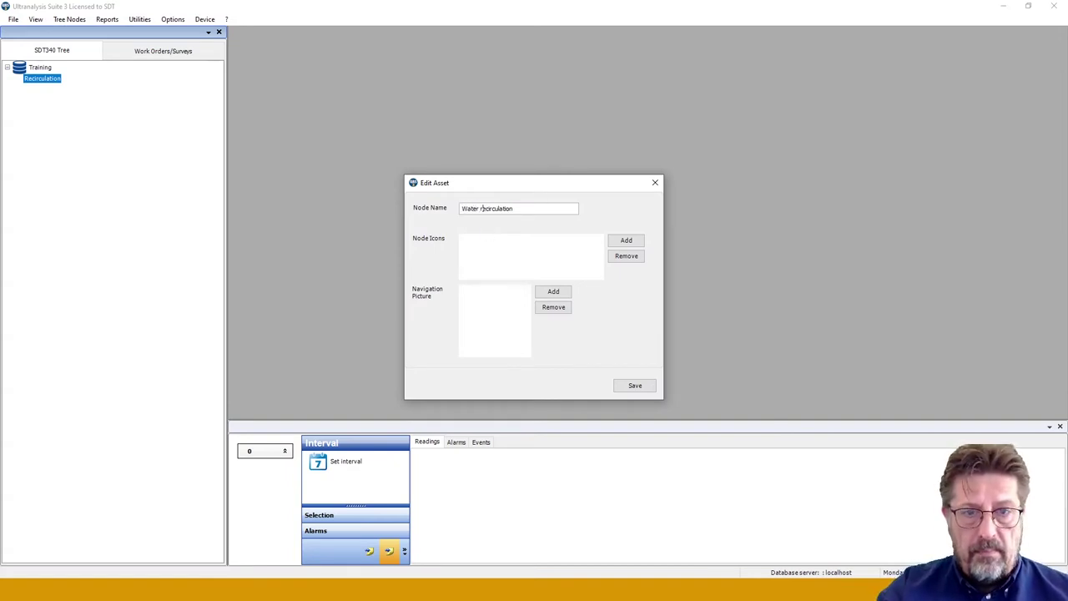
{"action": "left_click", "coordinate": [632, 388]}
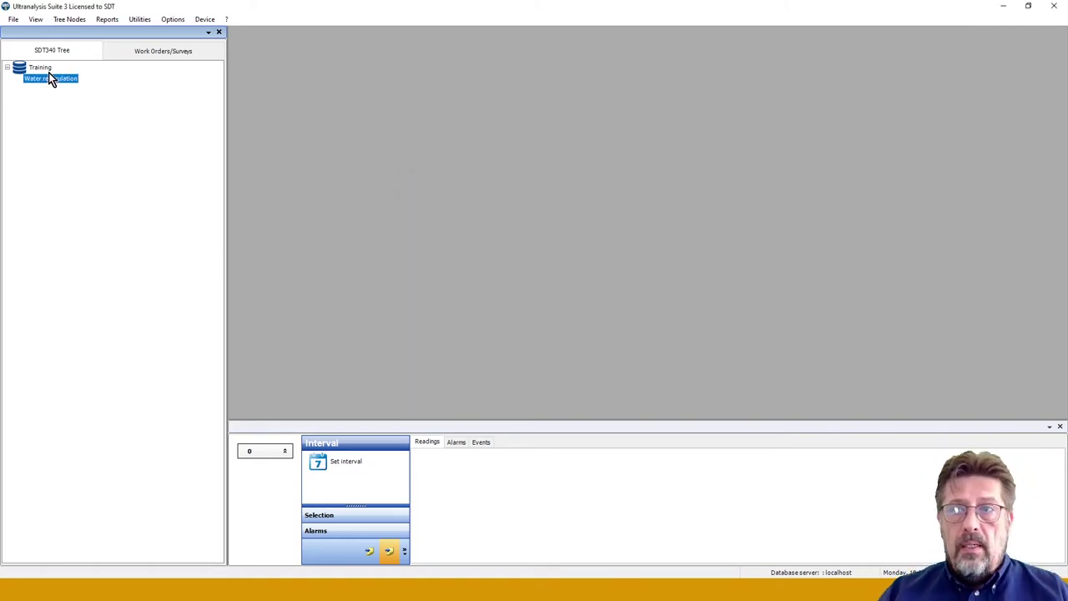
{"action": "left_click", "coordinate": [66, 20]}
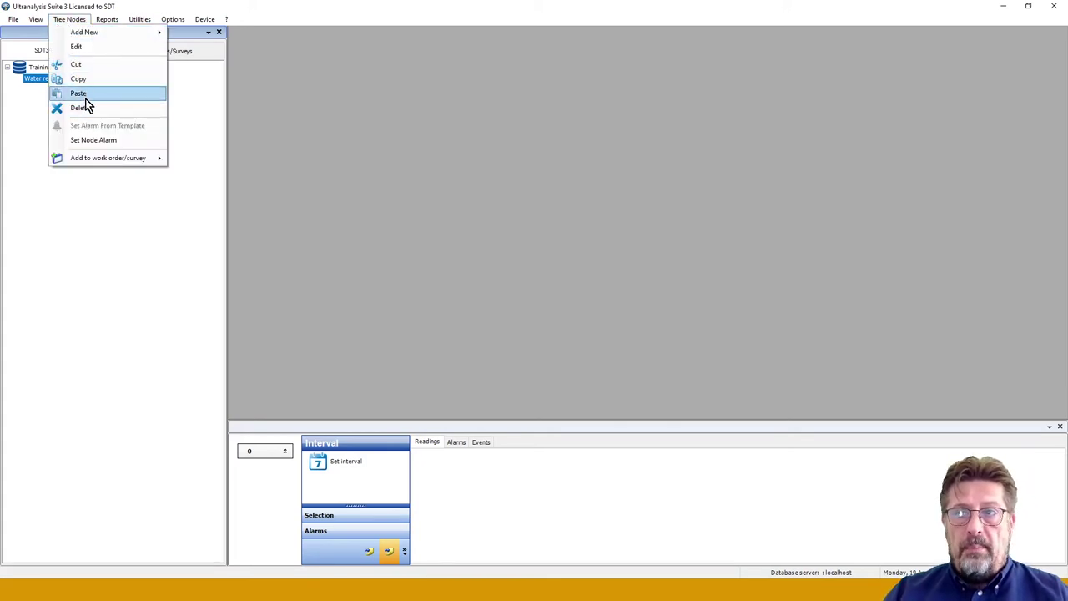
{"action": "mouse_move", "coordinate": [102, 159]}
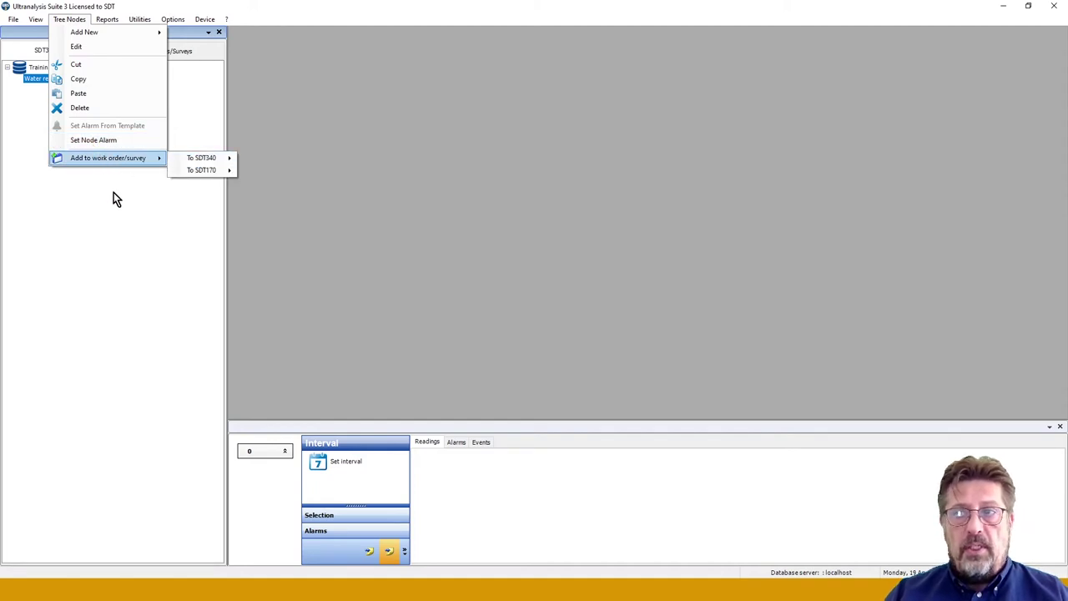
{"action": "mouse_move", "coordinate": [74, 30]}
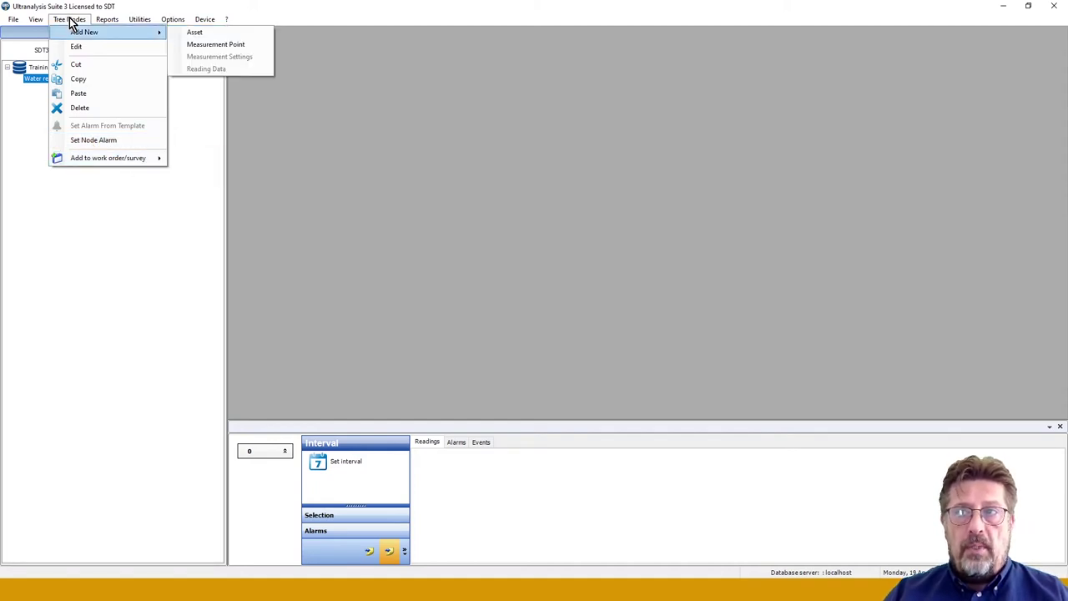
{"action": "left_click", "coordinate": [109, 180]}
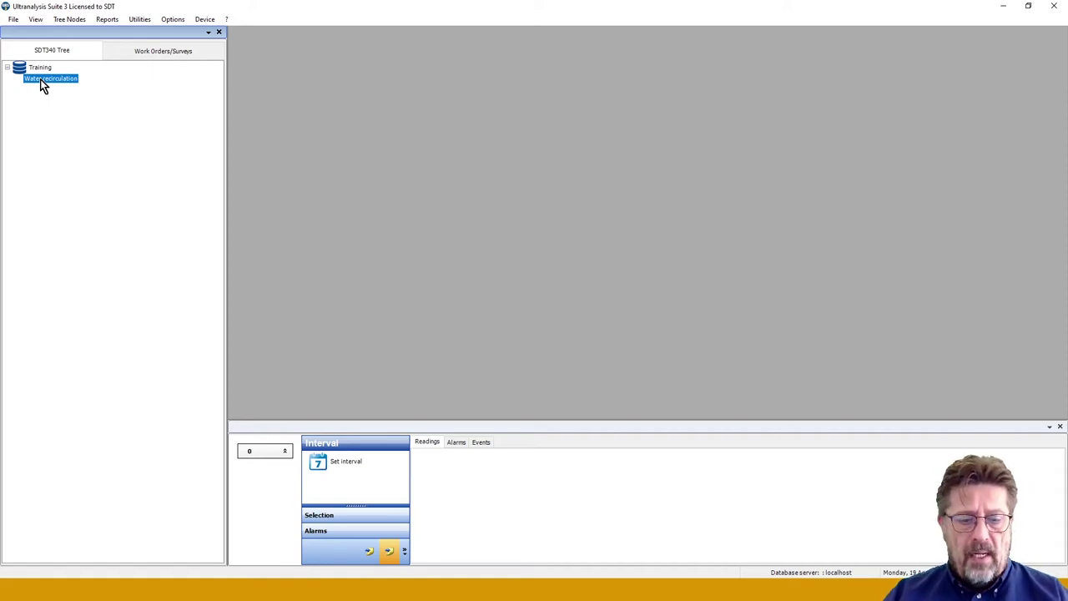
{"action": "key", "text": "Up"}
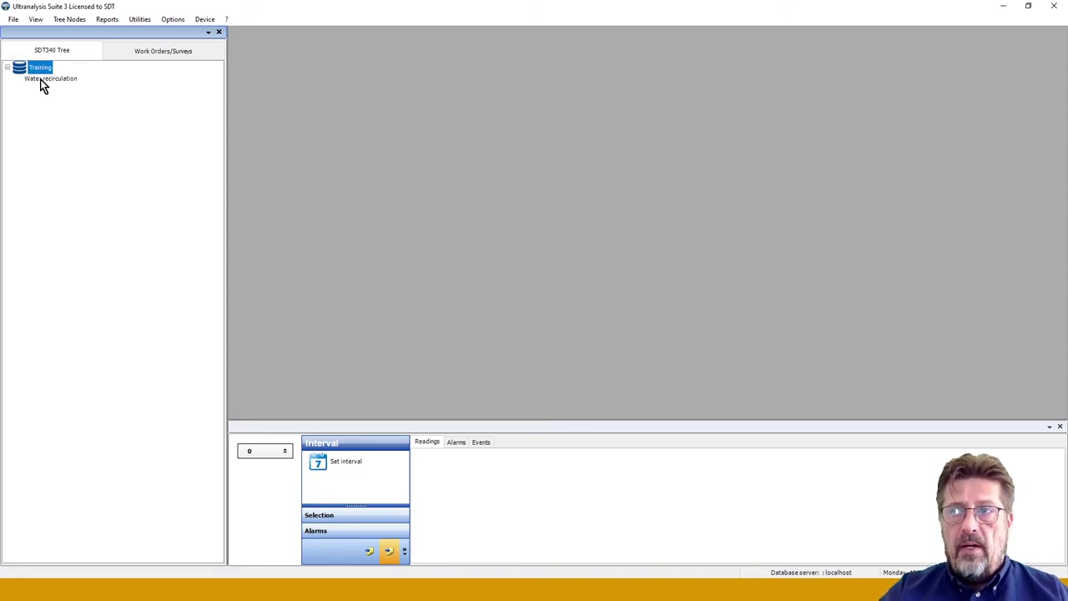
- Add a new asset named Pump Group 1 under Water recirculation and save it
{"action": "left_click", "coordinate": [43, 79]}
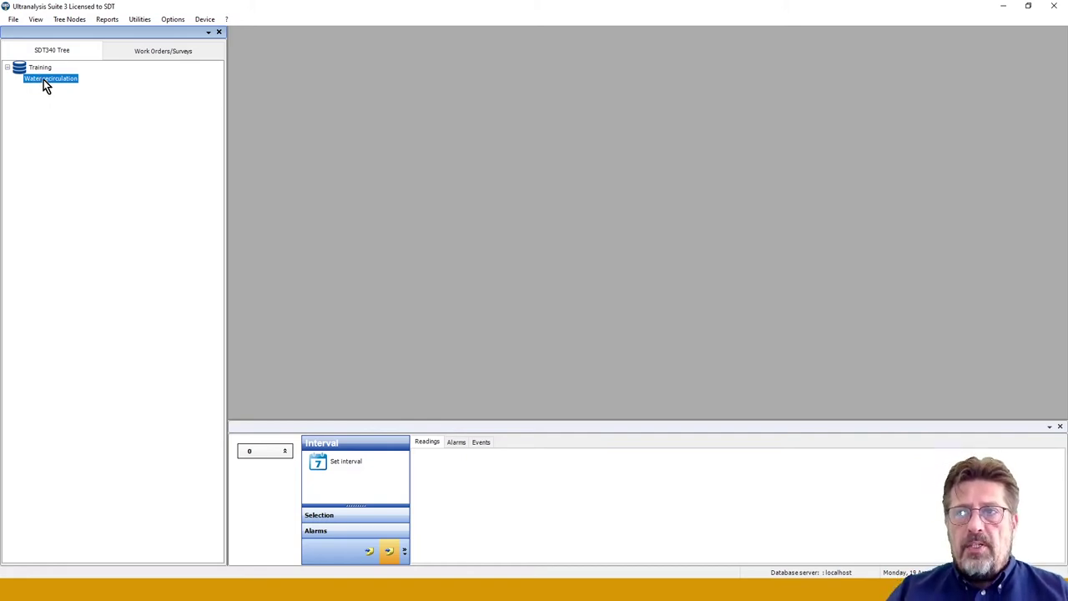
{"action": "right_click", "coordinate": [43, 79]}
{"action": "mouse_move", "coordinate": [75, 85]}
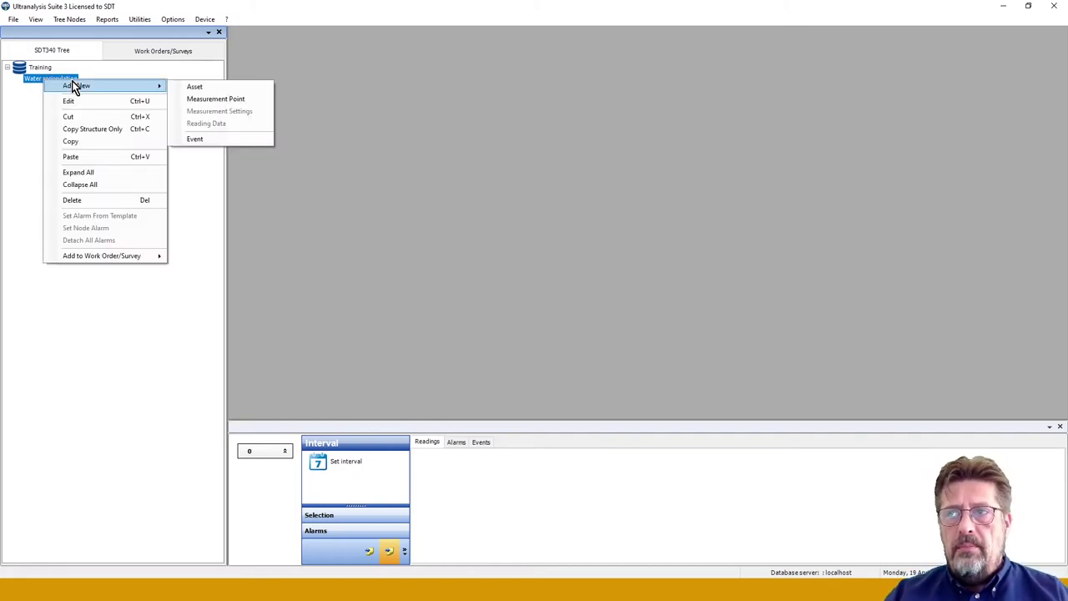
{"action": "left_click", "coordinate": [193, 87]}
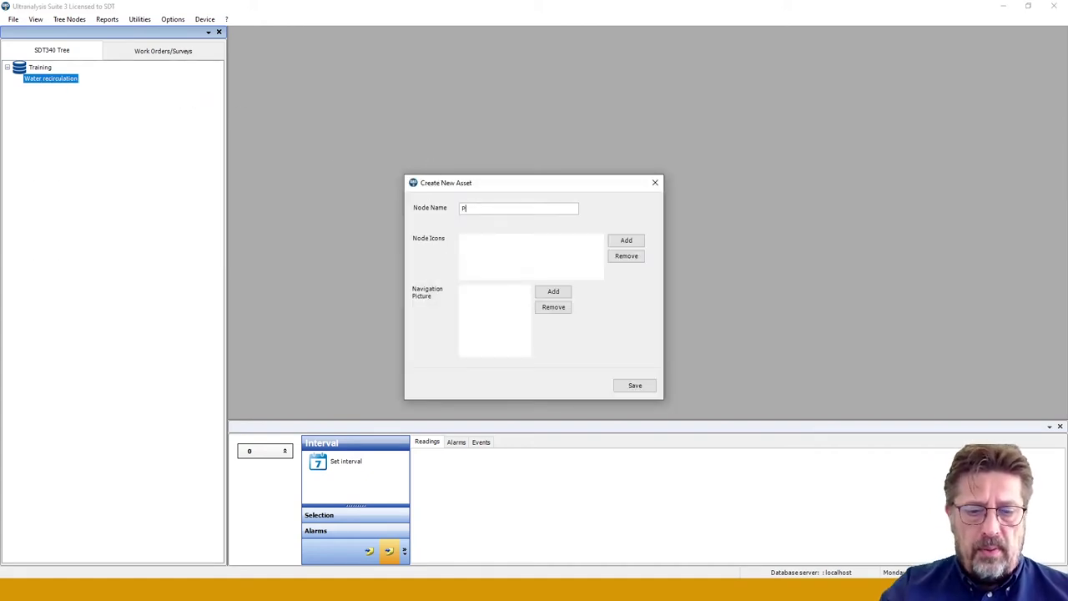
{"action": "type", "text": "Pump g"}
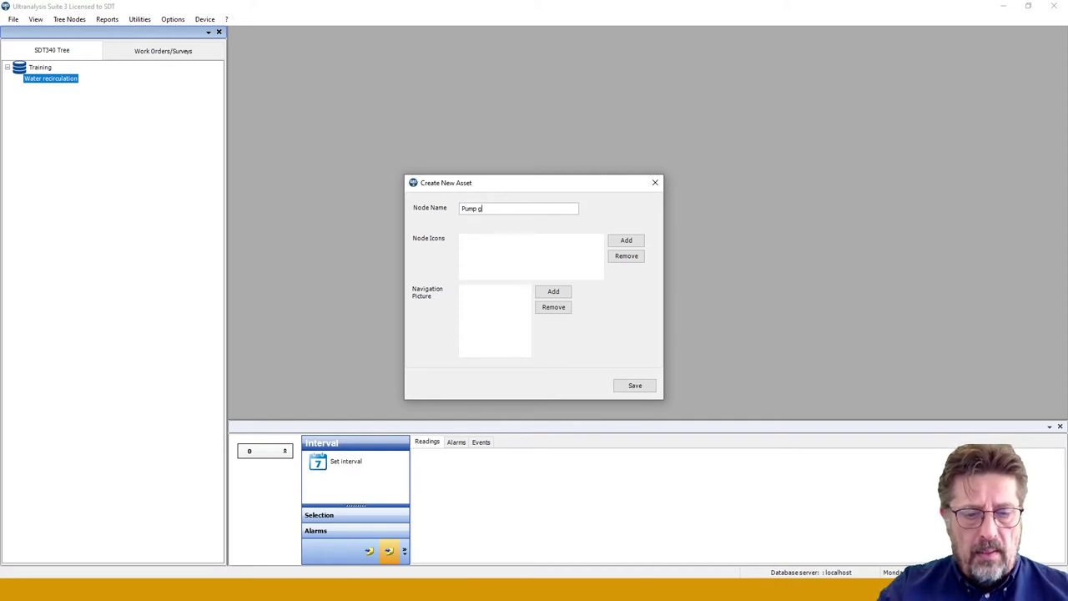
{"action": "type", "text": "Grou"}
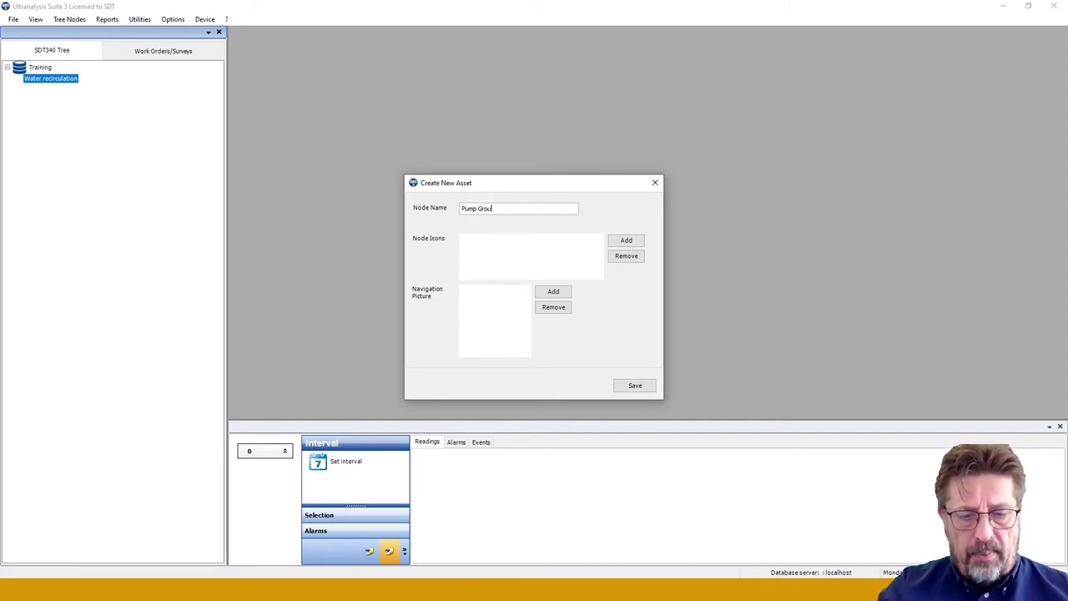
{"action": "type", "text": "p 1"}
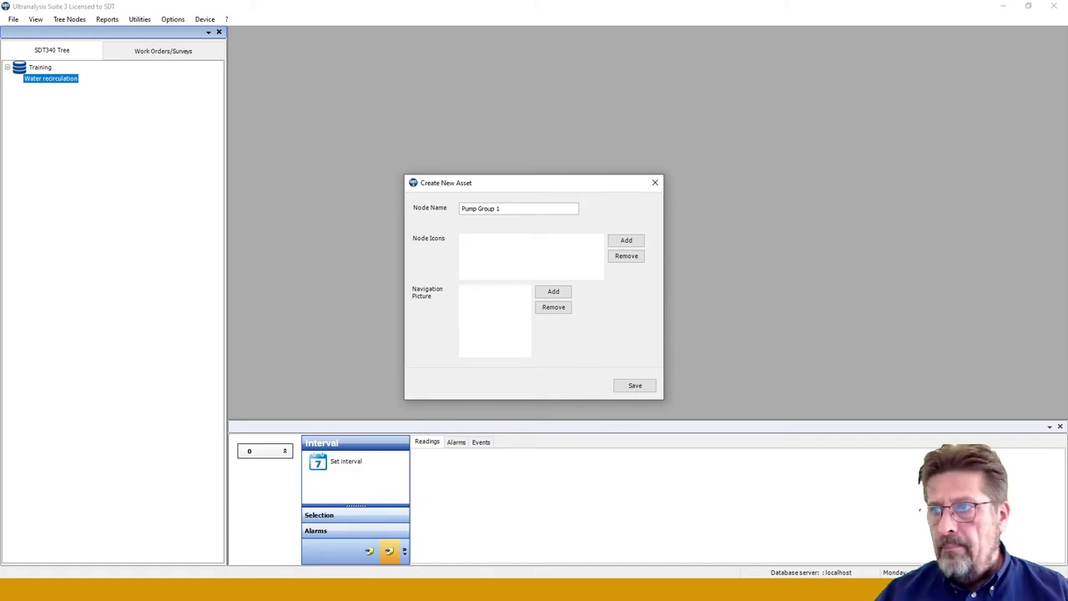
{"action": "left_click", "coordinate": [636, 386]}
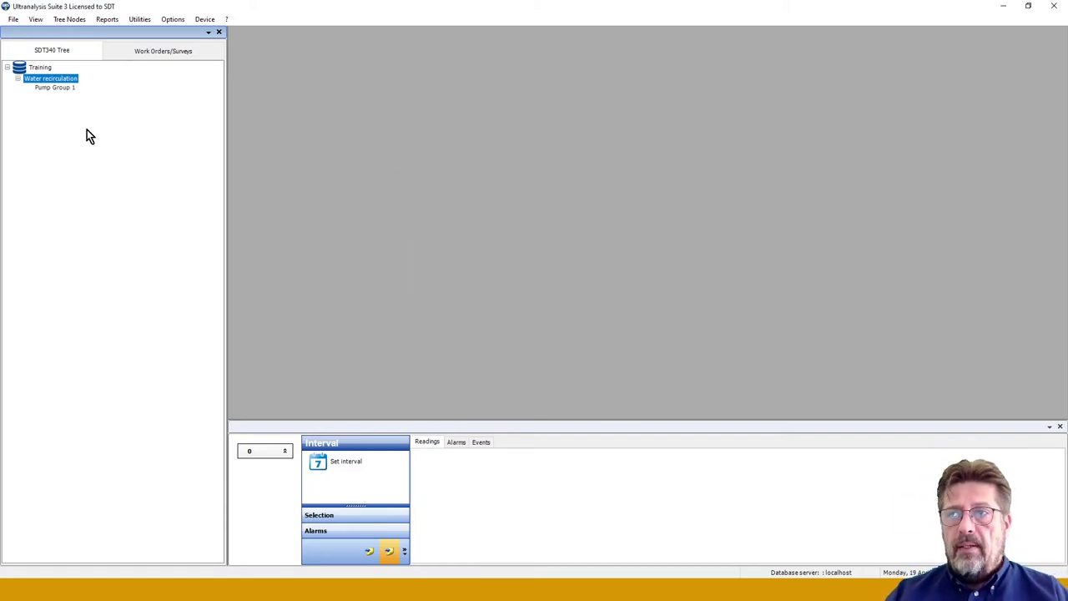
- Add a new asset named Pump 1 under Pump Group 1 and save it
{"action": "right_click", "coordinate": [56, 90]}
{"action": "mouse_move", "coordinate": [91, 95]}
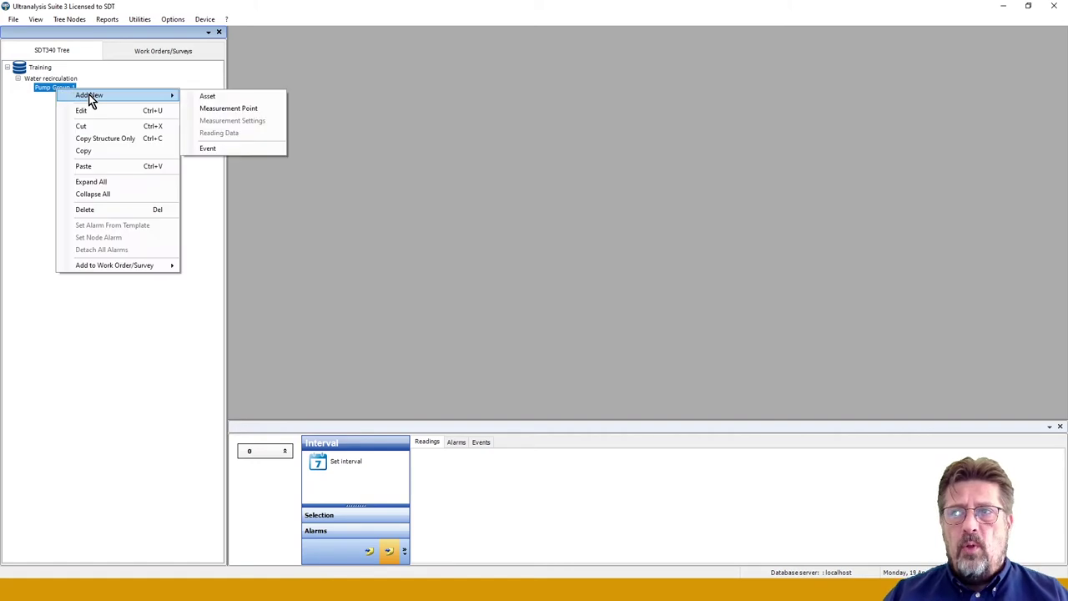
{"action": "left_click", "coordinate": [204, 98]}
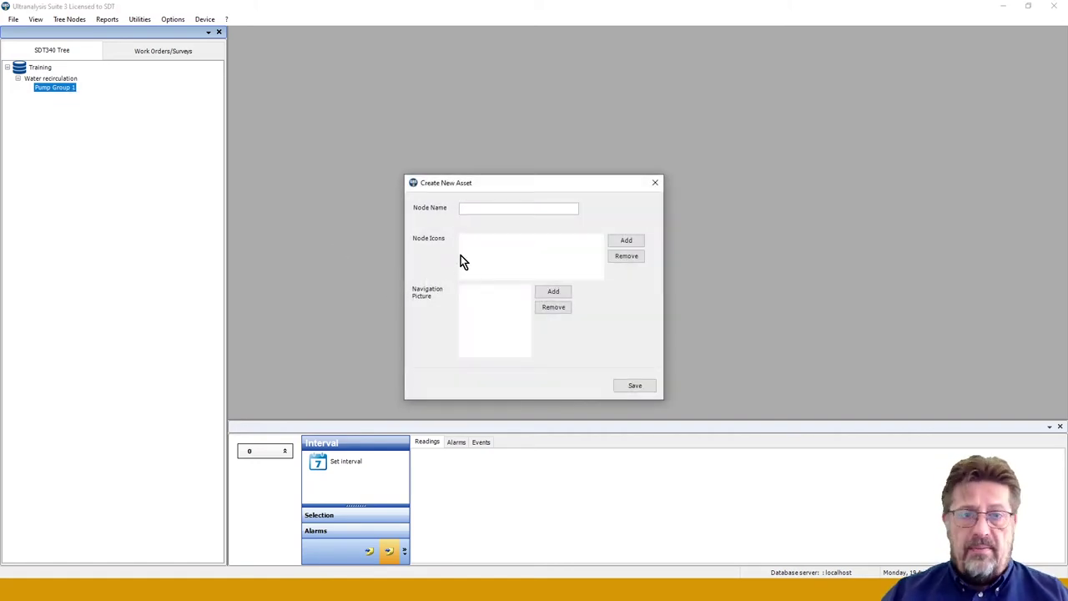
{"action": "type", "text": "Pump 1"}
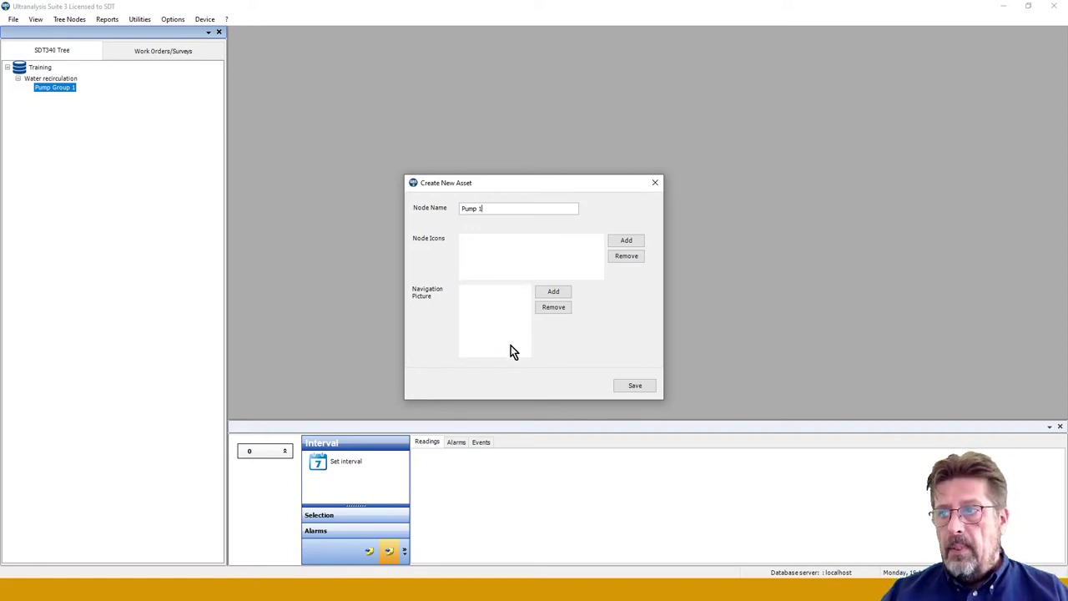
{"action": "left_click", "coordinate": [645, 386]}
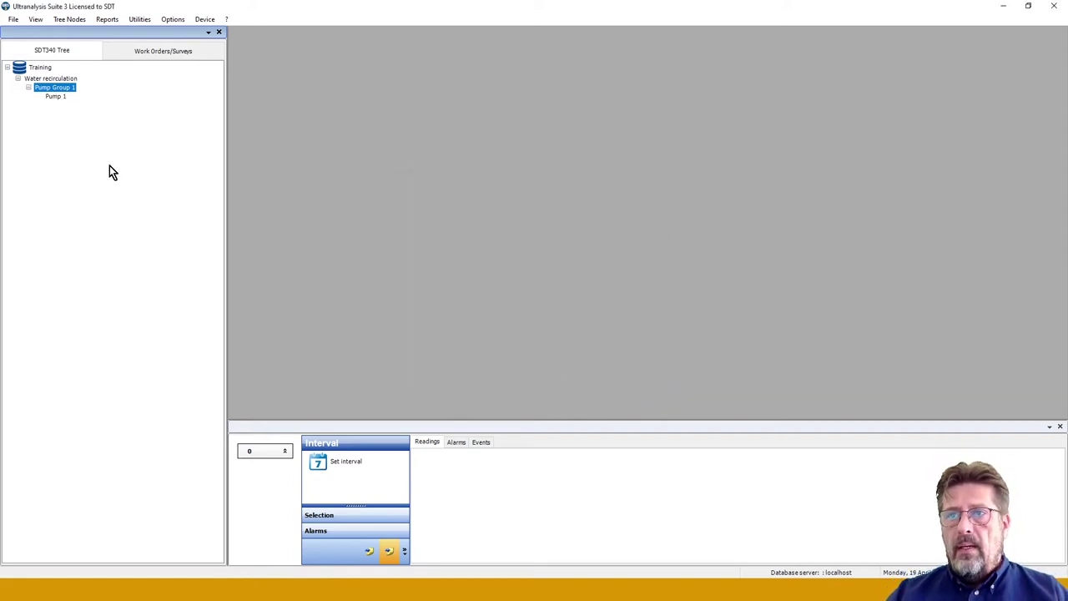
- Add a new asset named motor under Pump 1 and save it
{"action": "right_click", "coordinate": [59, 98]}
{"action": "mouse_move", "coordinate": [89, 103]}
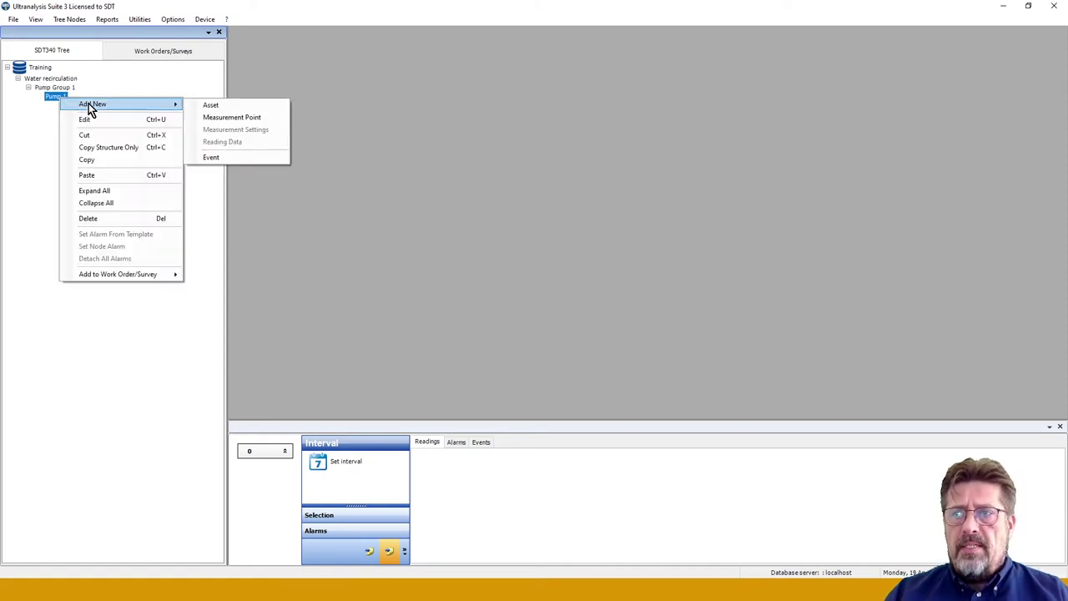
{"action": "left_click", "coordinate": [220, 106]}
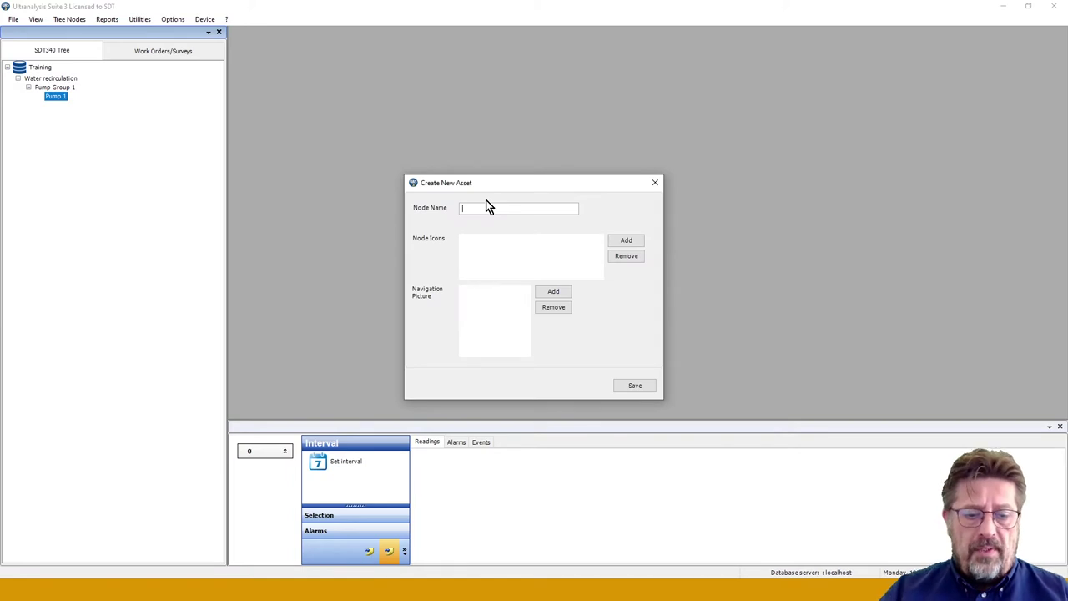
{"action": "type", "text": "motor"}
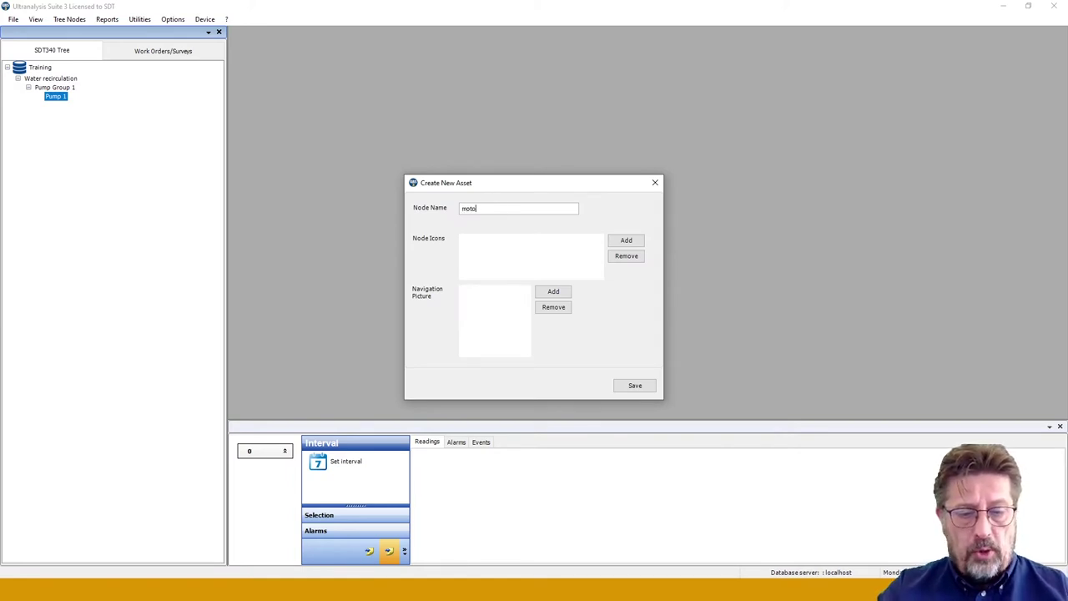
{"action": "left_click", "coordinate": [636, 386]}
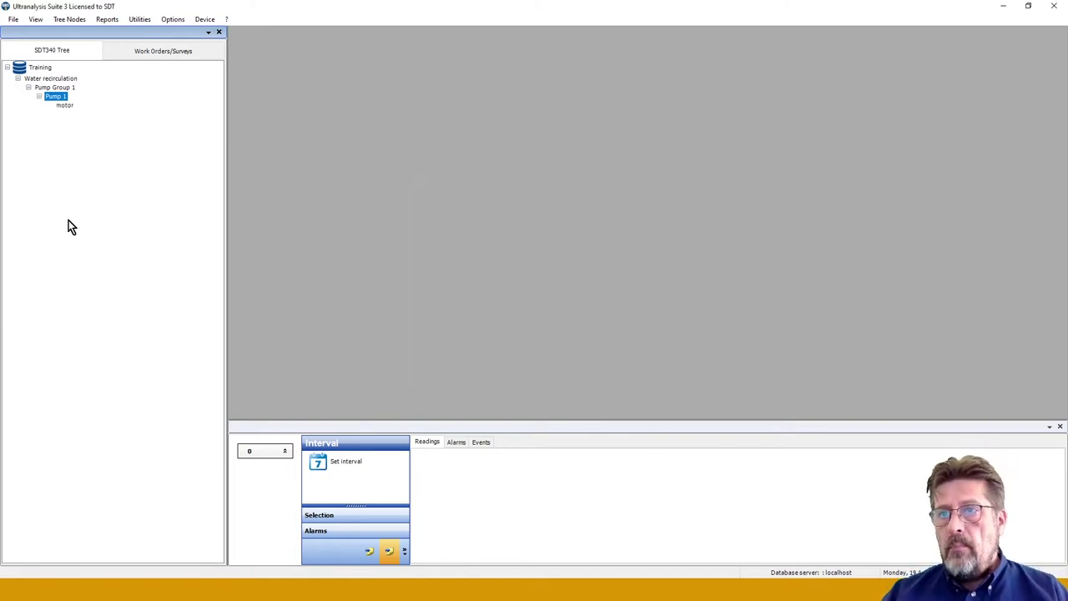
- Add a new asset named pump under the motor asset and save it
{"action": "right_click", "coordinate": [64, 106]}
{"action": "mouse_move", "coordinate": [85, 112]}
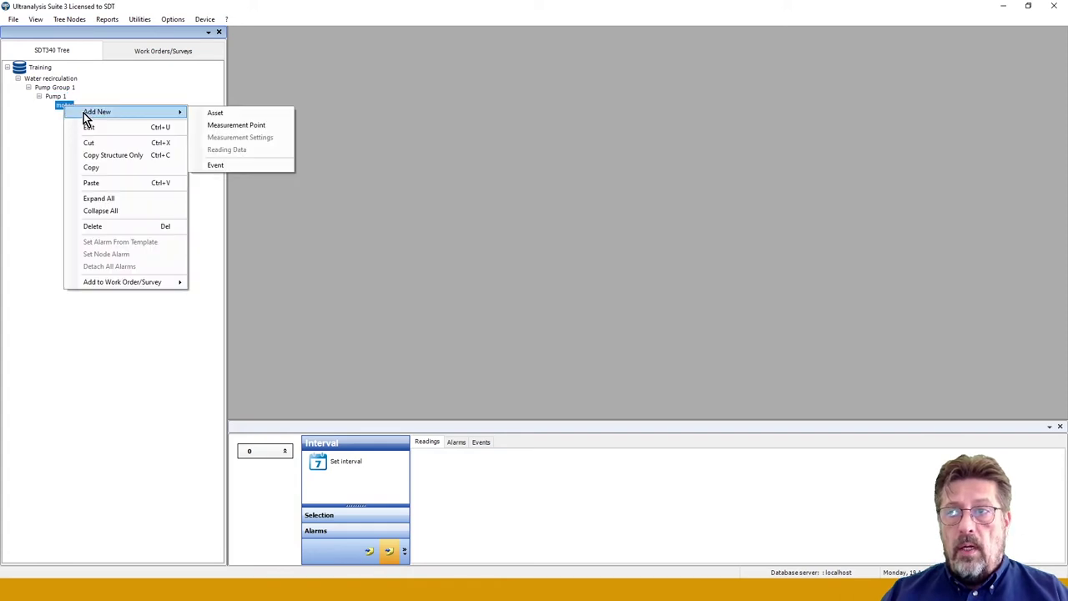
{"action": "left_click", "coordinate": [215, 114]}
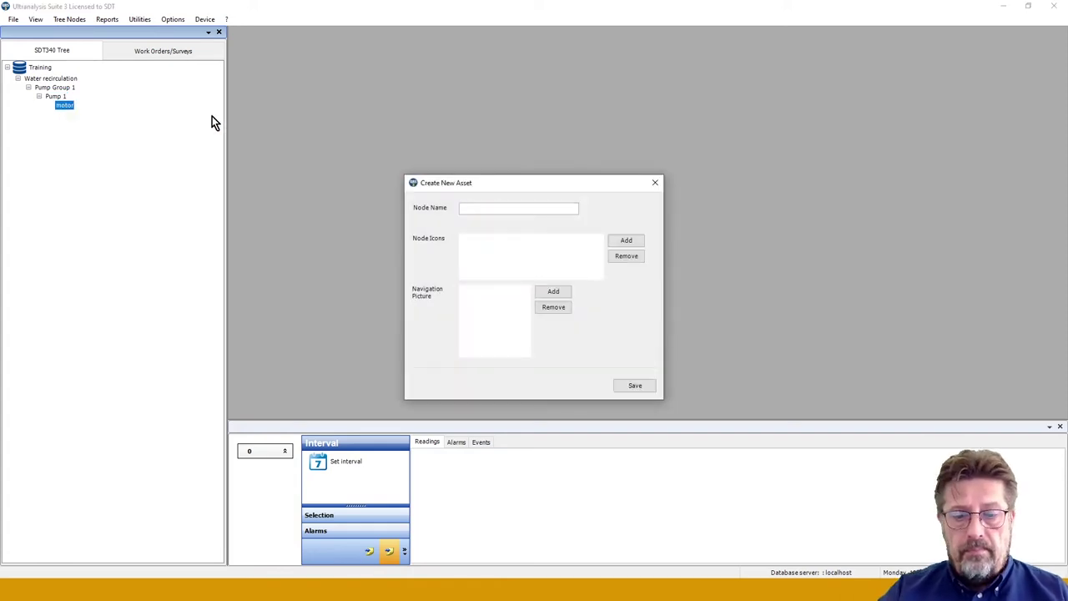
{"action": "type", "text": "pump"}
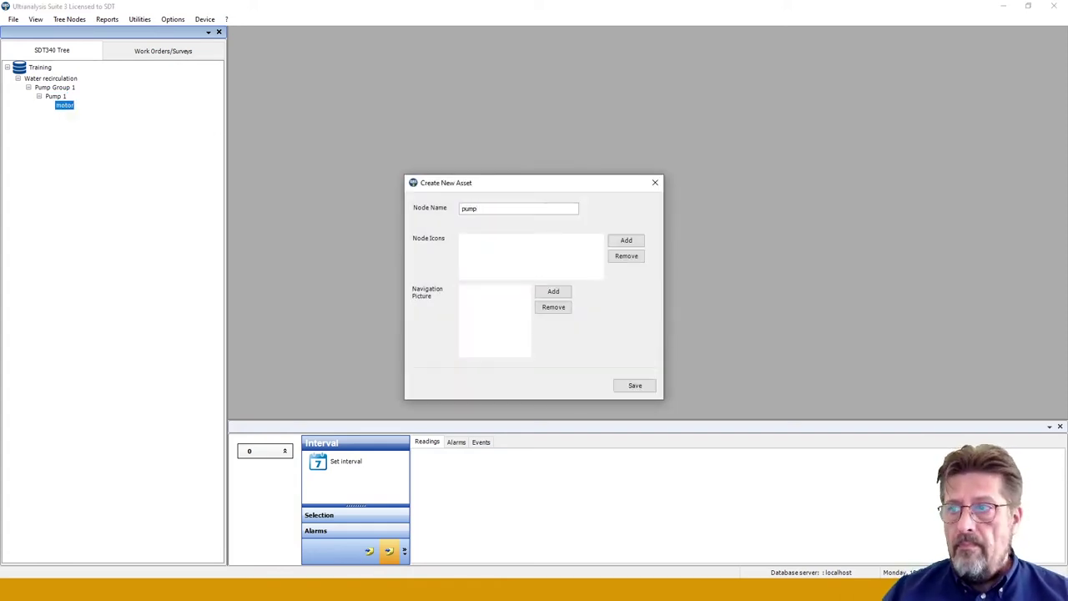
{"action": "left_click", "coordinate": [638, 387]}
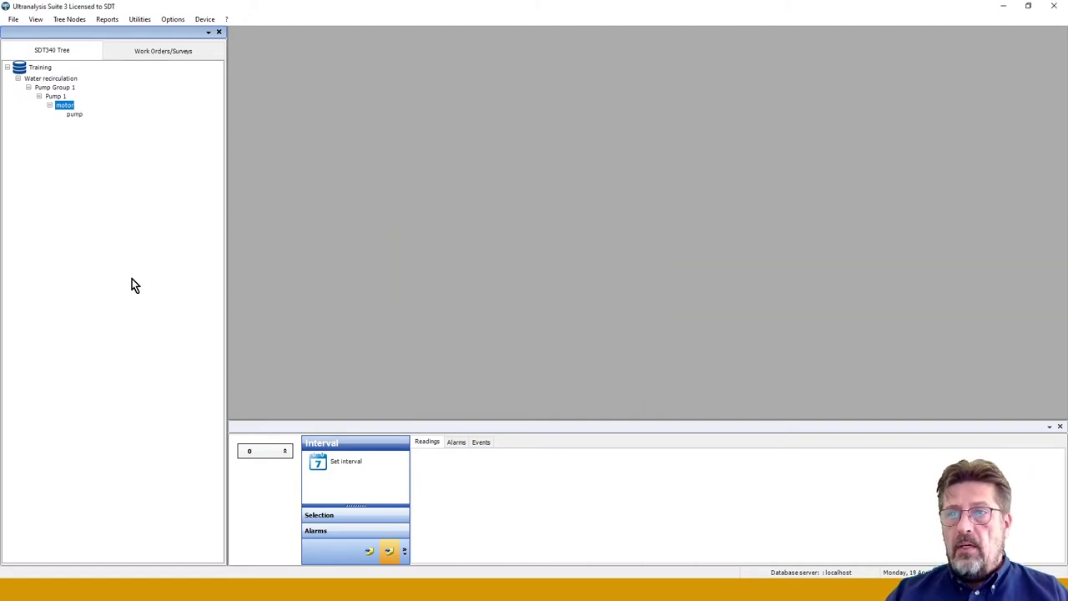
- Delete the pump asset nested under motor and confirm the deletion
{"action": "right_click", "coordinate": [79, 121]}
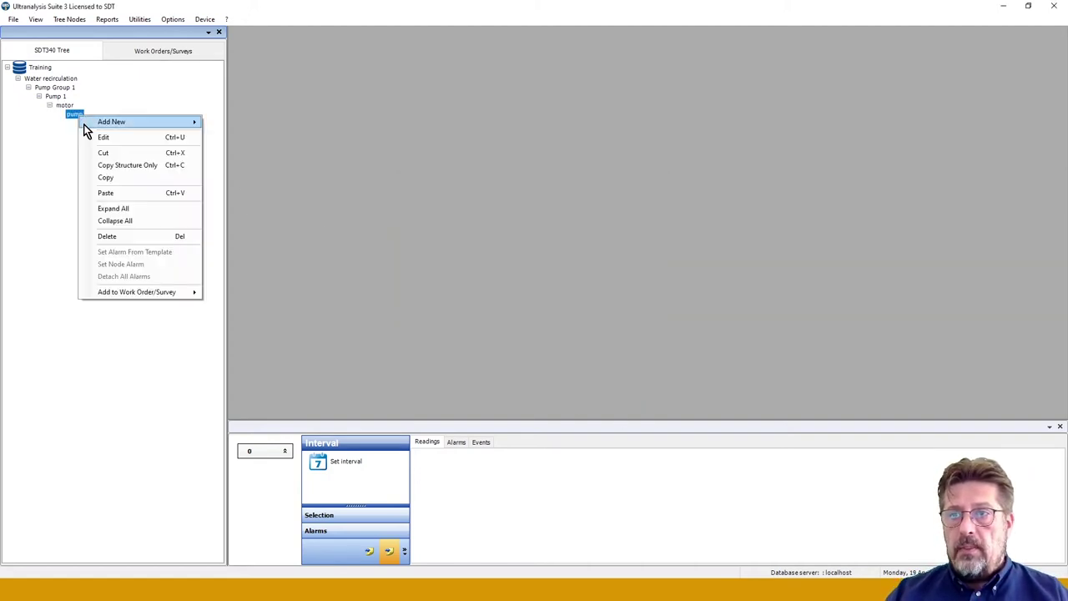
{"action": "left_click", "coordinate": [80, 119]}
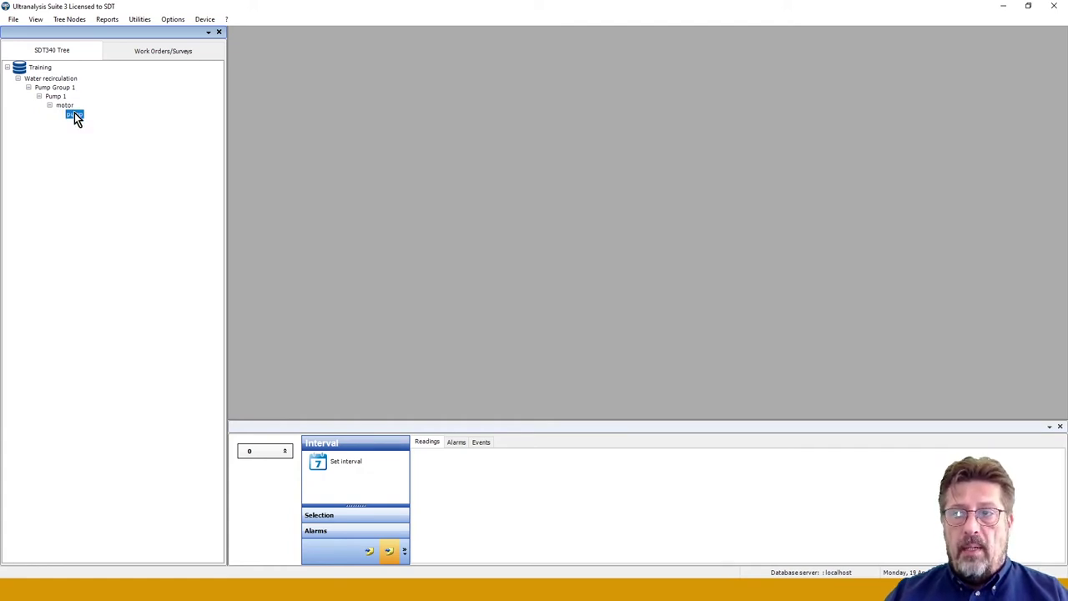
{"action": "right_click", "coordinate": [74, 114]}
{"action": "left_click", "coordinate": [108, 233]}
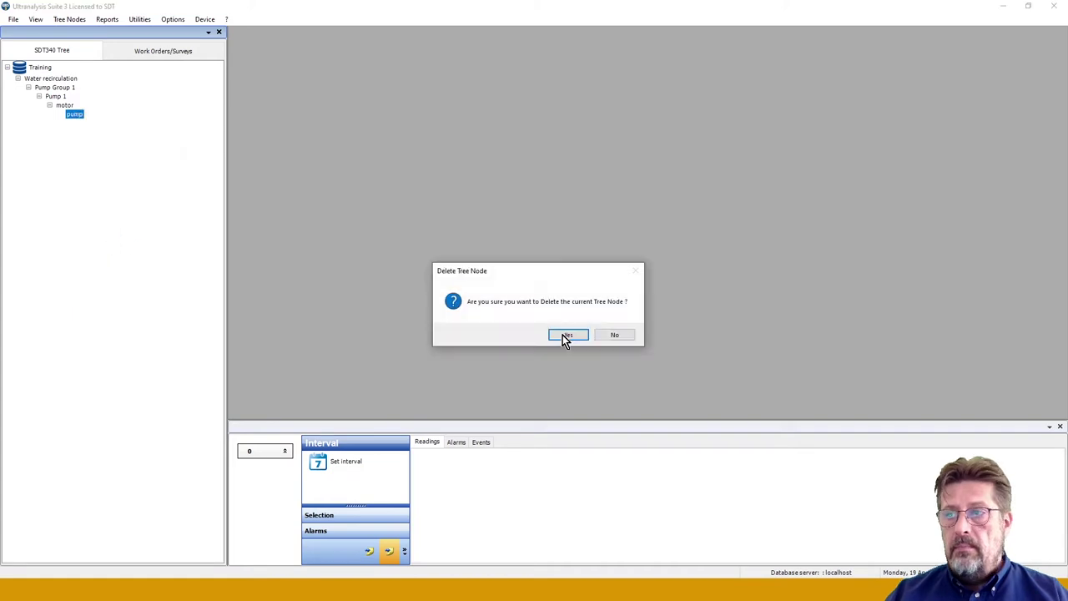
{"action": "left_click", "coordinate": [582, 338]}
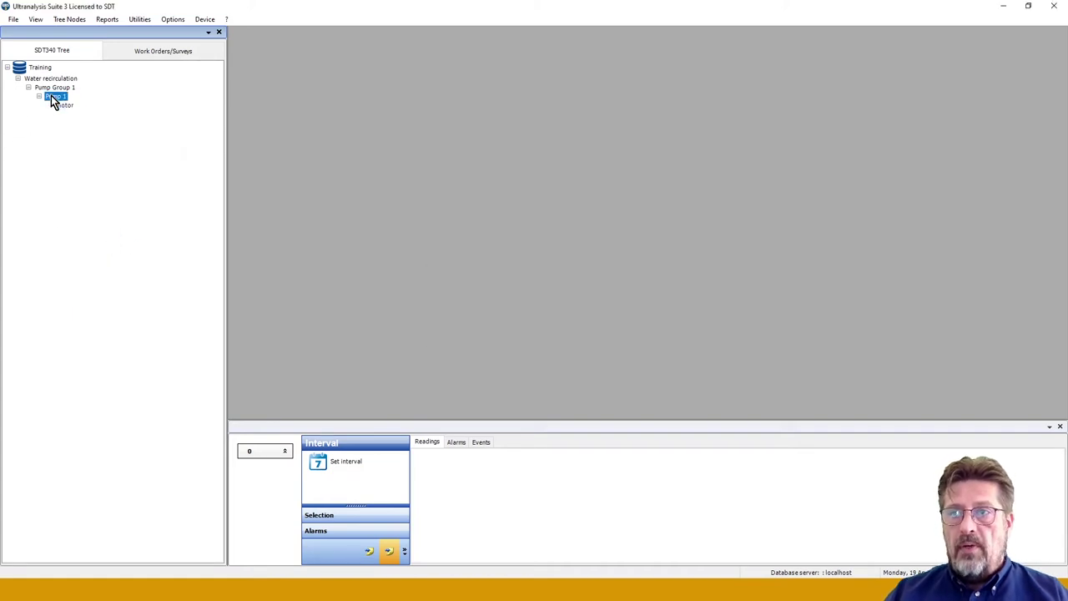
- Add a new asset named pump directly under Pump 1, alongside motor, and save it
{"action": "right_click", "coordinate": [52, 98]}
{"action": "mouse_move", "coordinate": [86, 108]}
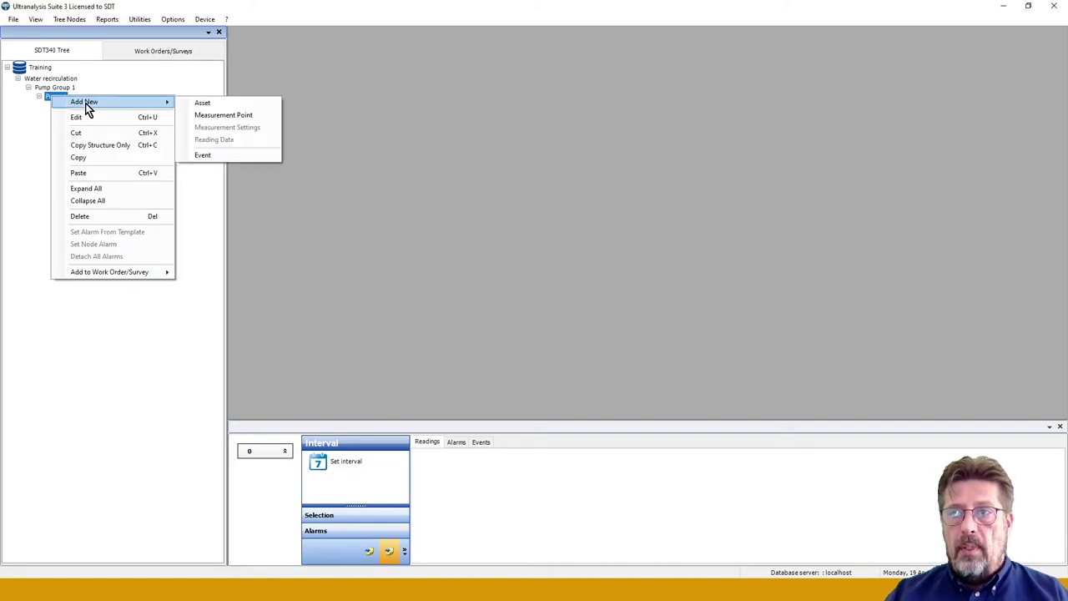
{"action": "left_click", "coordinate": [216, 104]}
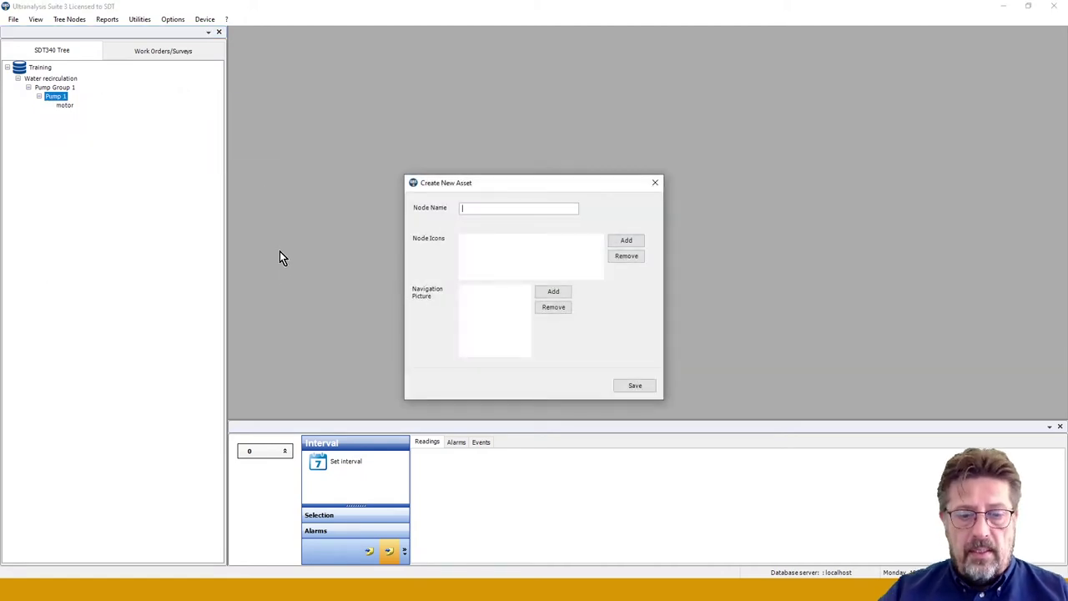
{"action": "type", "text": "pump"}
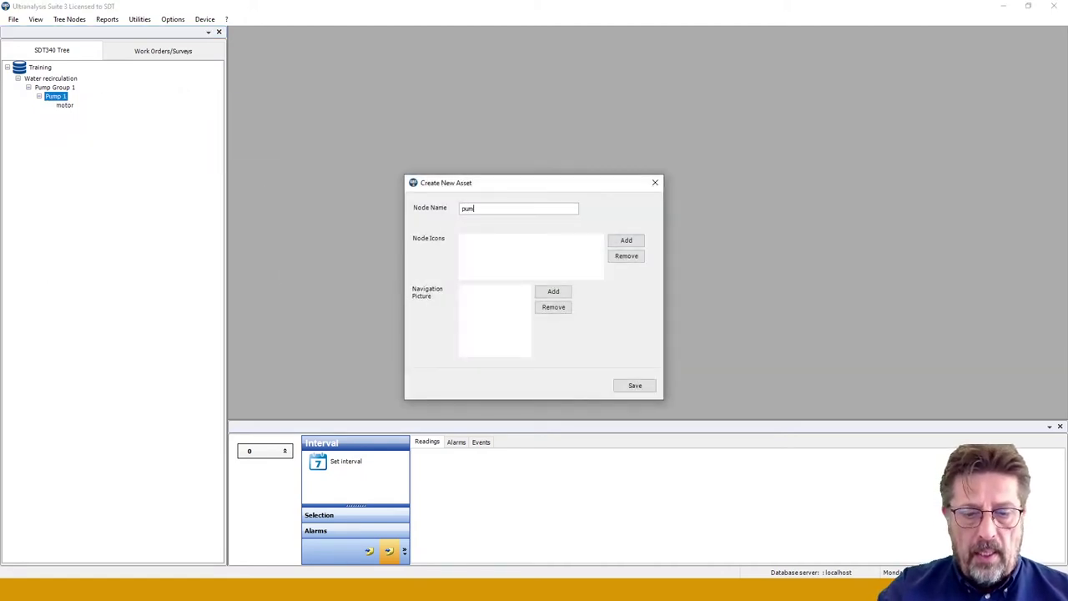
{"action": "left_click", "coordinate": [639, 387]}
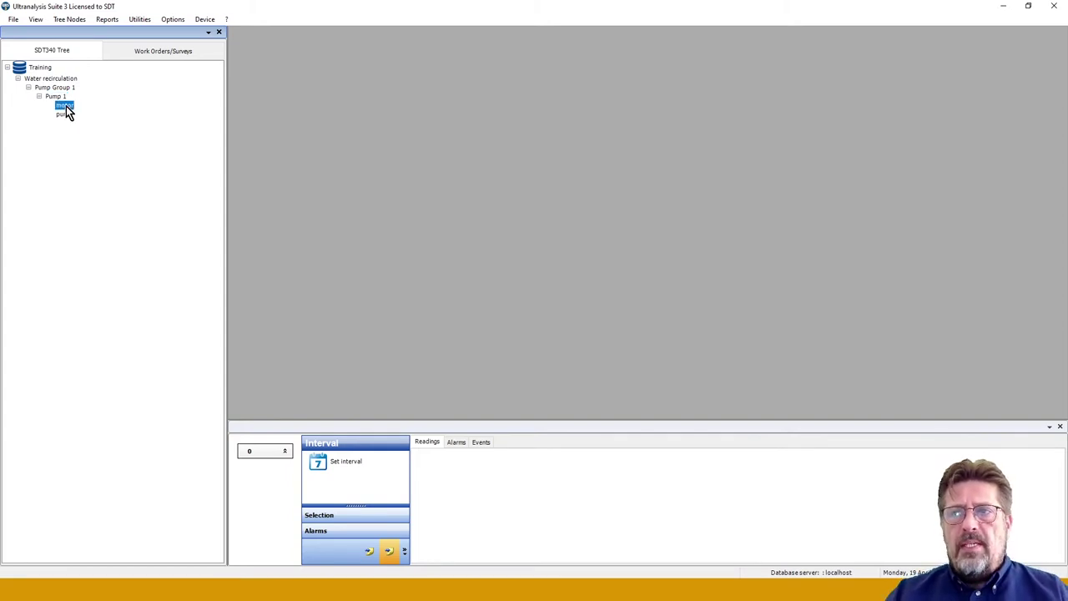
- Add a new measurement point named NdE bearing under the motor asset and save it
{"action": "right_click", "coordinate": [66, 106]}
{"action": "mouse_move", "coordinate": [111, 110]}
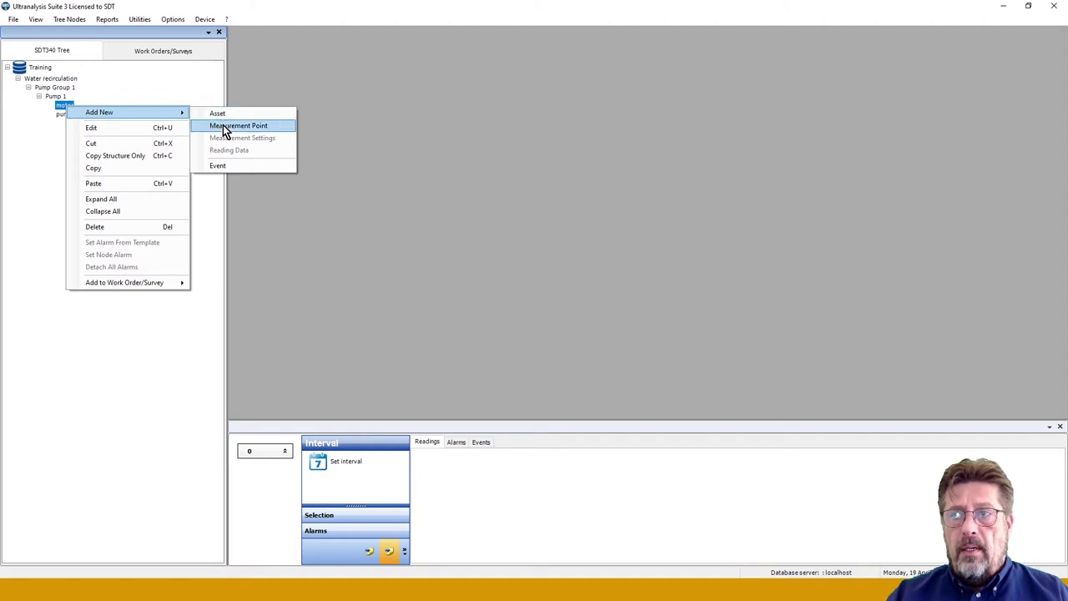
{"action": "left_click", "coordinate": [223, 127]}
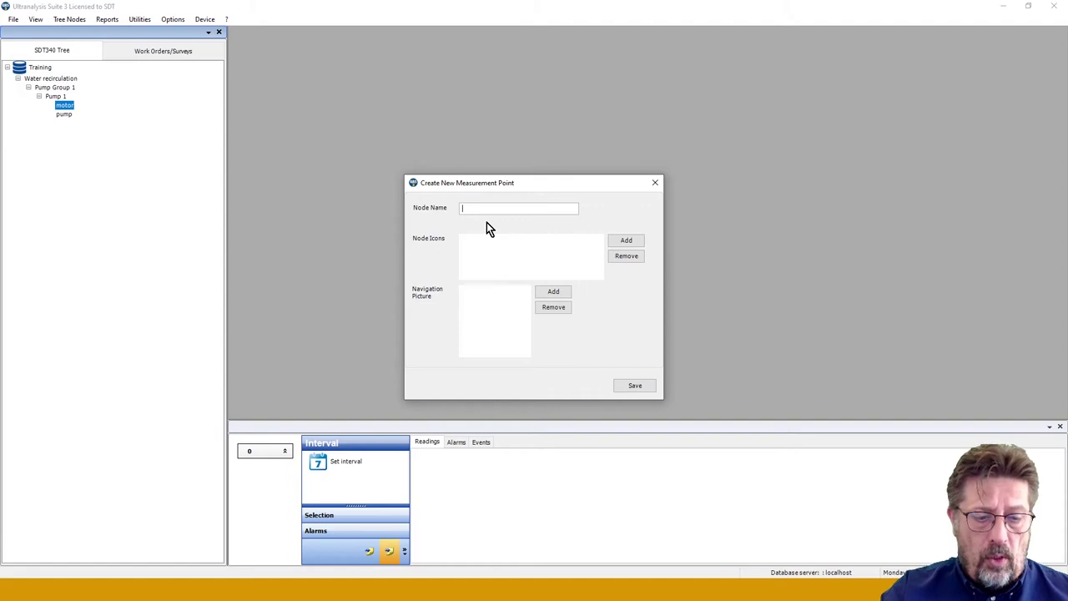
{"action": "type", "text": "NdE"}
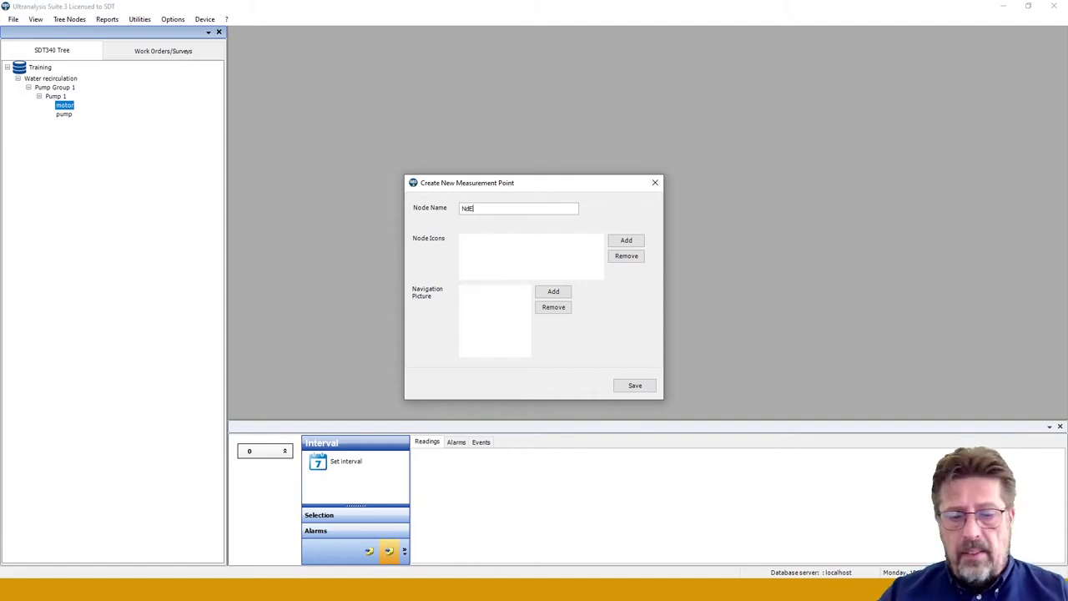
{"action": "type", "text": " bearing"}
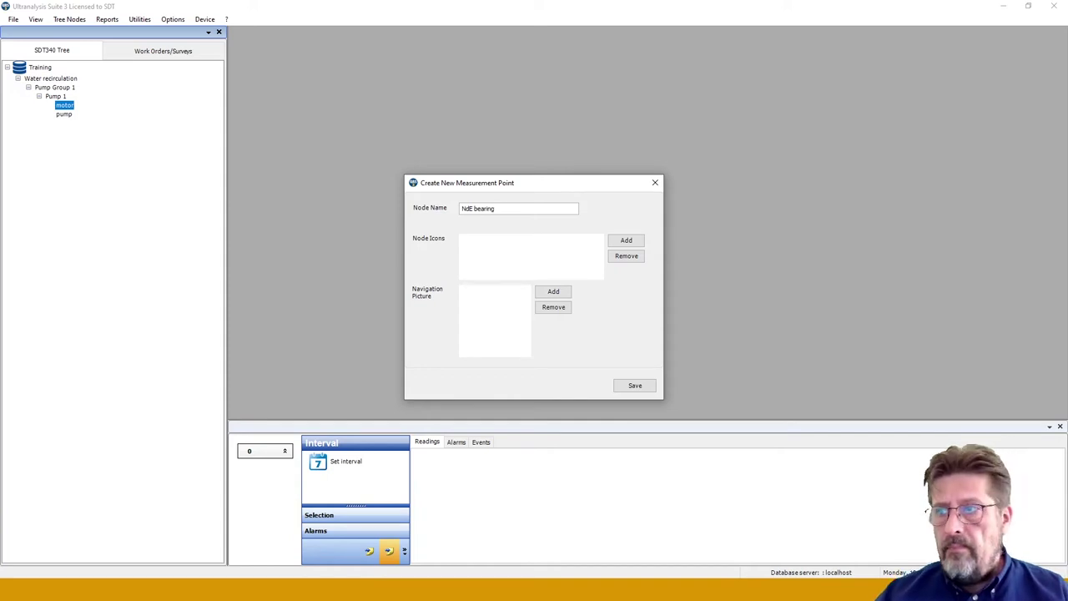
{"action": "left_click", "coordinate": [622, 388]}
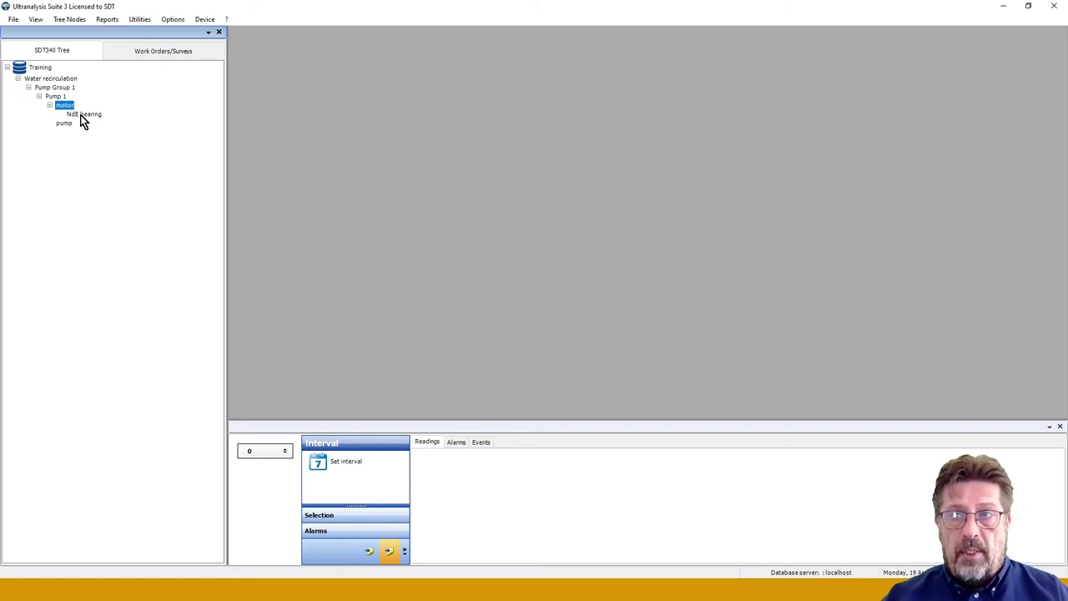
{"action": "right_click", "coordinate": [83, 119]}
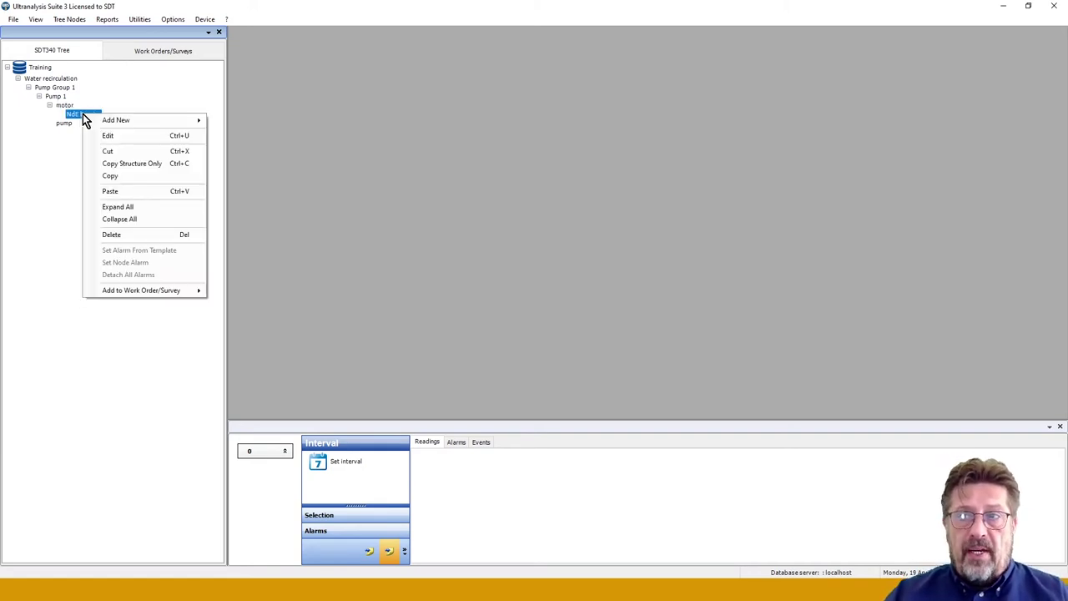
{"action": "mouse_move", "coordinate": [132, 118]}
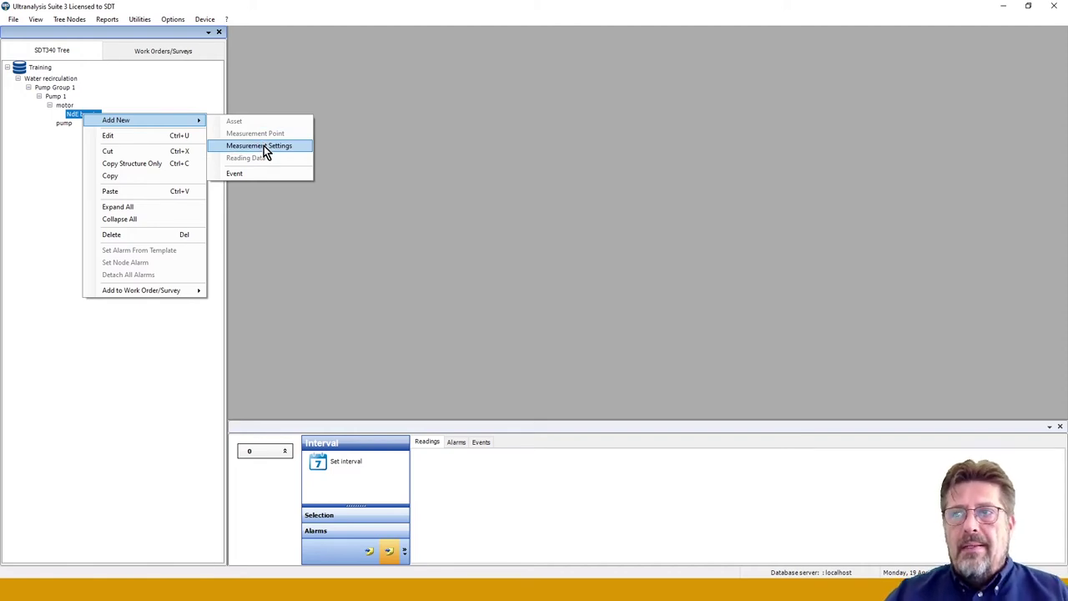
{"action": "left_click", "coordinate": [169, 323]}
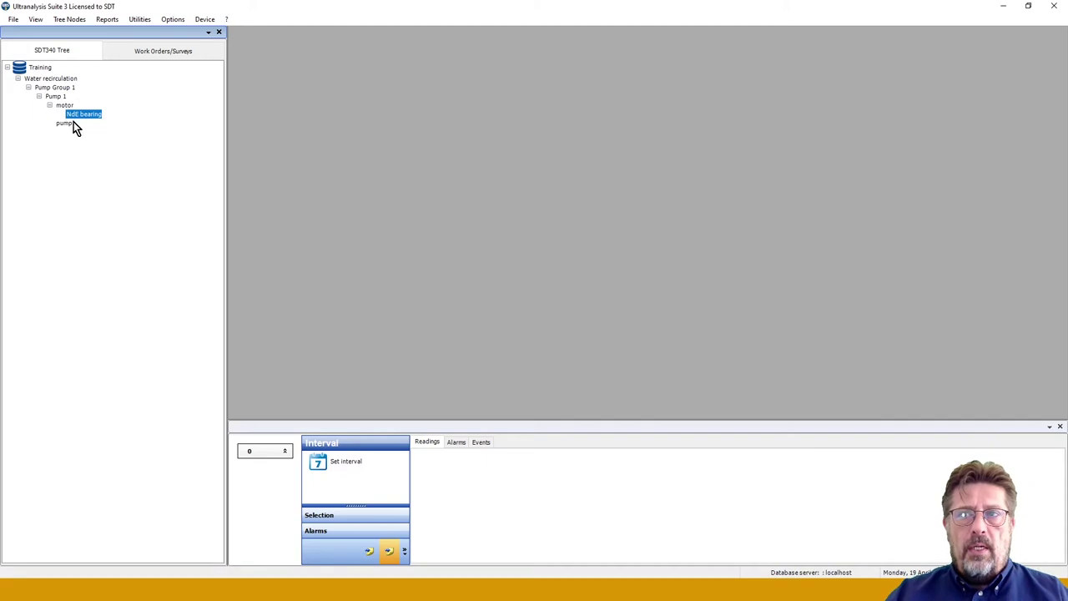
{"action": "right_click", "coordinate": [47, 80]}
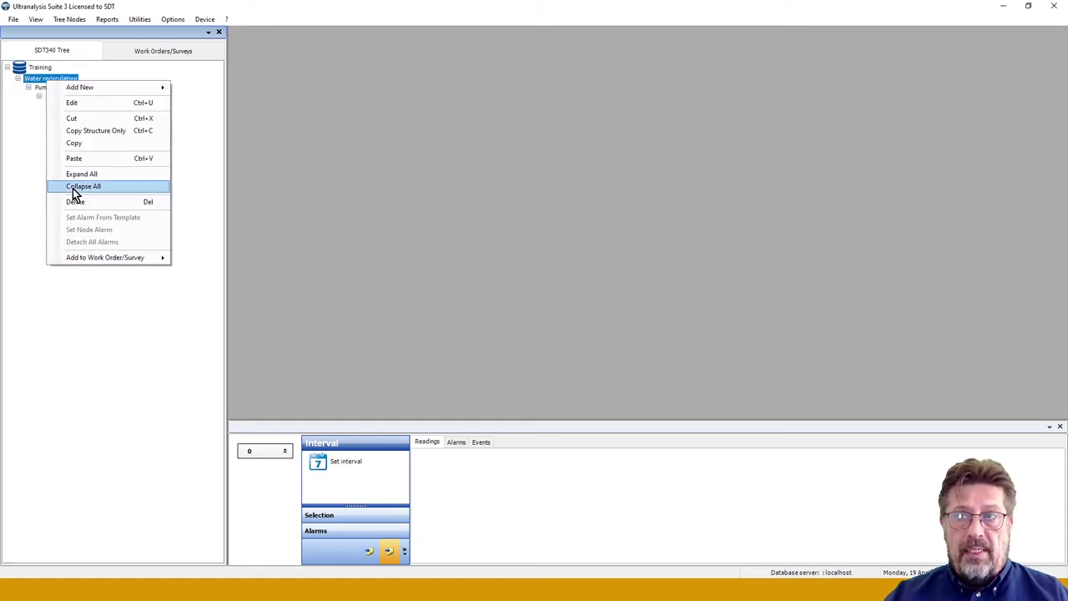
{"action": "left_click", "coordinate": [97, 279]}
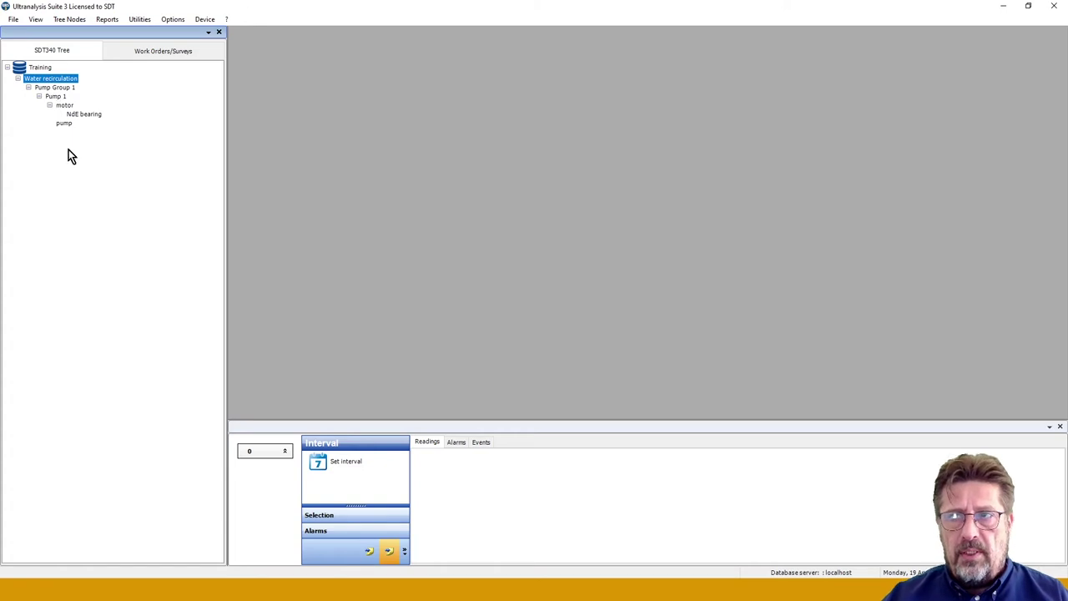
- Start new measurement settings for the NdE bearing point, examine the list of available sensors, and close without saving
{"action": "left_click", "coordinate": [74, 115]}
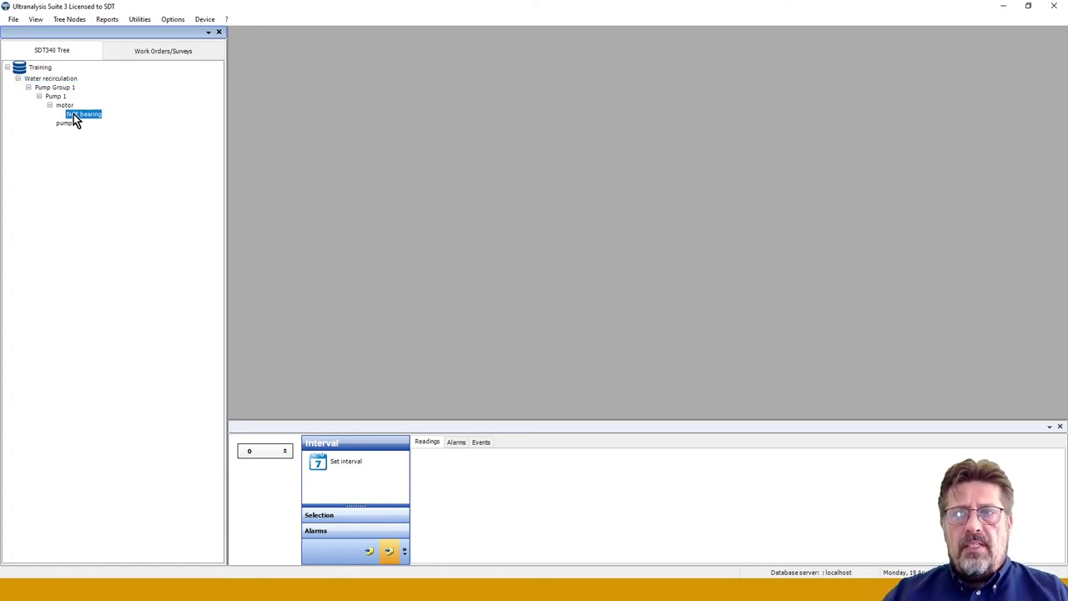
{"action": "right_click", "coordinate": [73, 118]}
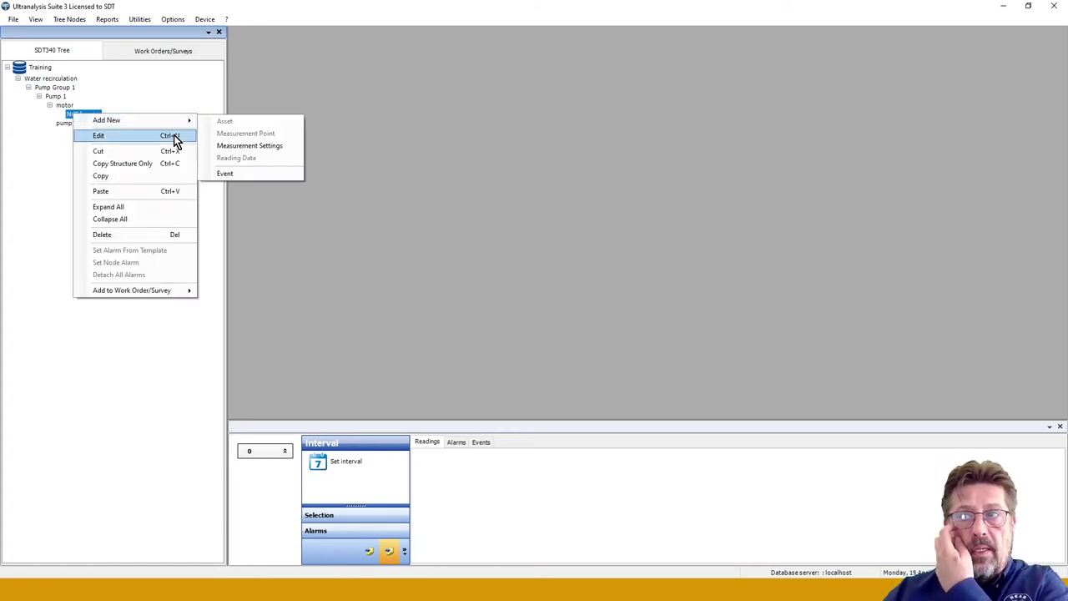
{"action": "left_click", "coordinate": [232, 147]}
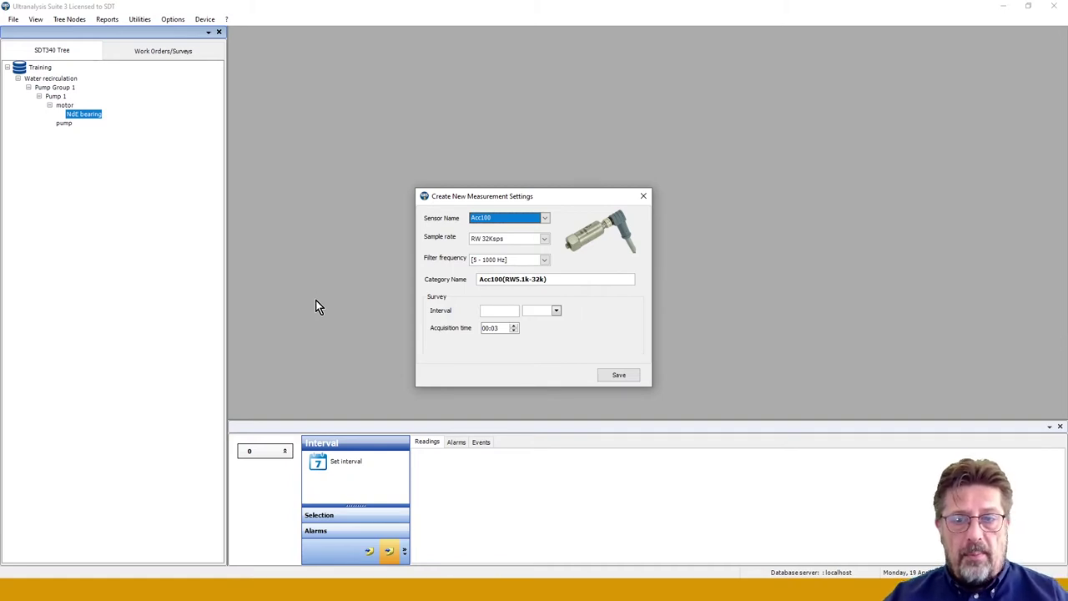
{"action": "left_click", "coordinate": [548, 218]}
{"action": "mouse_move", "coordinate": [544, 248]}
{"action": "left_mouse_down"}
{"action": "mouse_move", "coordinate": [546, 299]}
{"action": "mouse_move", "coordinate": [549, 240]}
{"action": "left_mouse_up"}
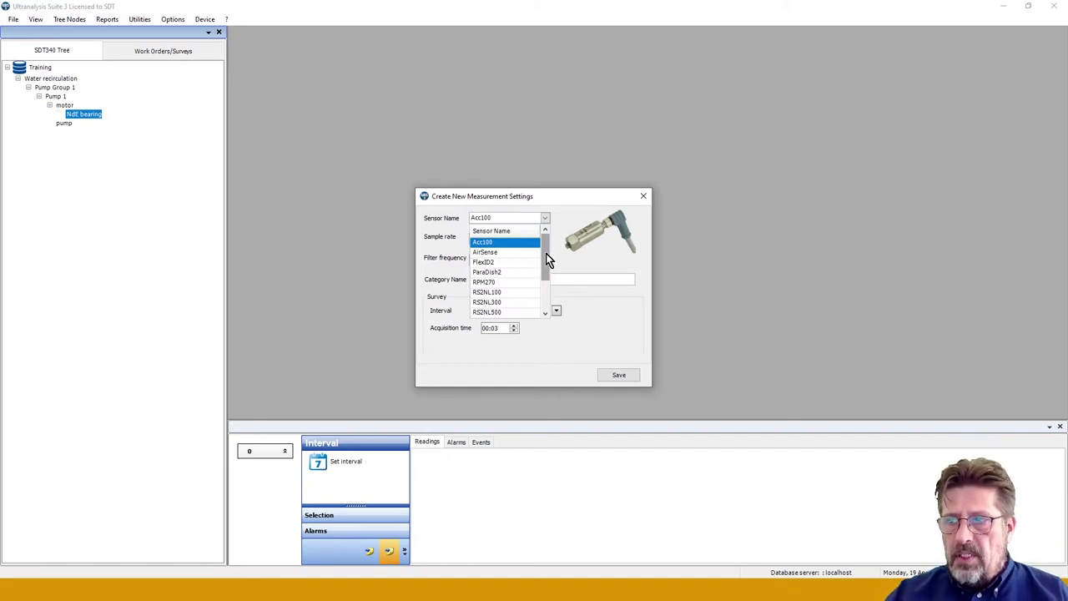
{"action": "left_click_drag", "start_coordinate": [546, 252], "coordinate": [550, 301]}
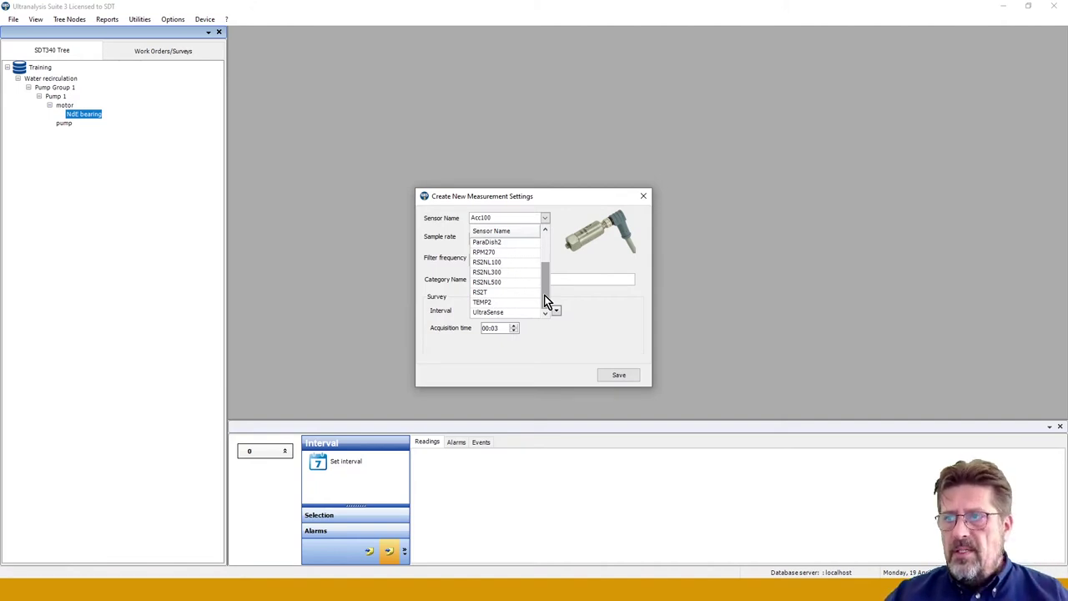
{"action": "scroll", "coordinate": [544, 290], "scroll_direction": "up", "scroll_amount": 1}
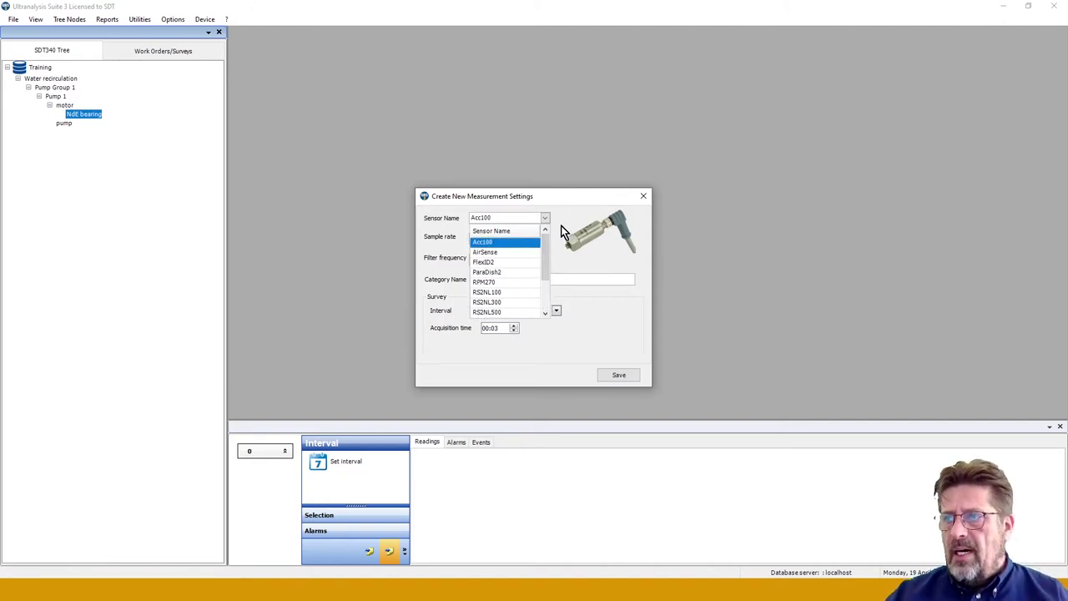
{"action": "left_click", "coordinate": [642, 200]}
{"action": "left_click", "coordinate": [642, 196]}
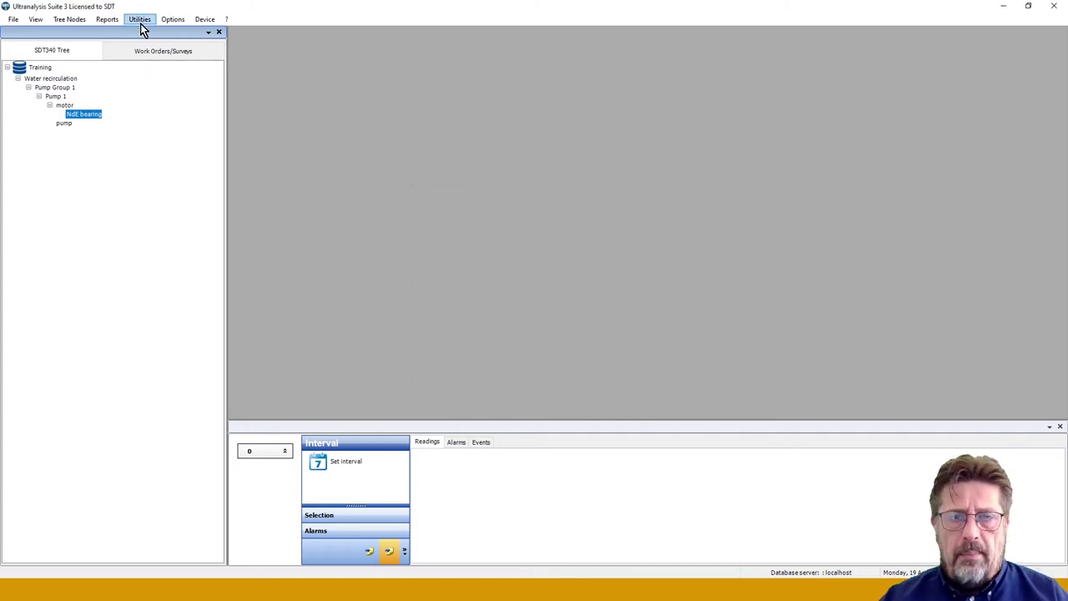
- Remove FlexID2, ParaDish2, RS2NL300, RS2NL500 and UltraSense from the available sensors in the system settings and save
{"action": "left_click", "coordinate": [175, 22]}
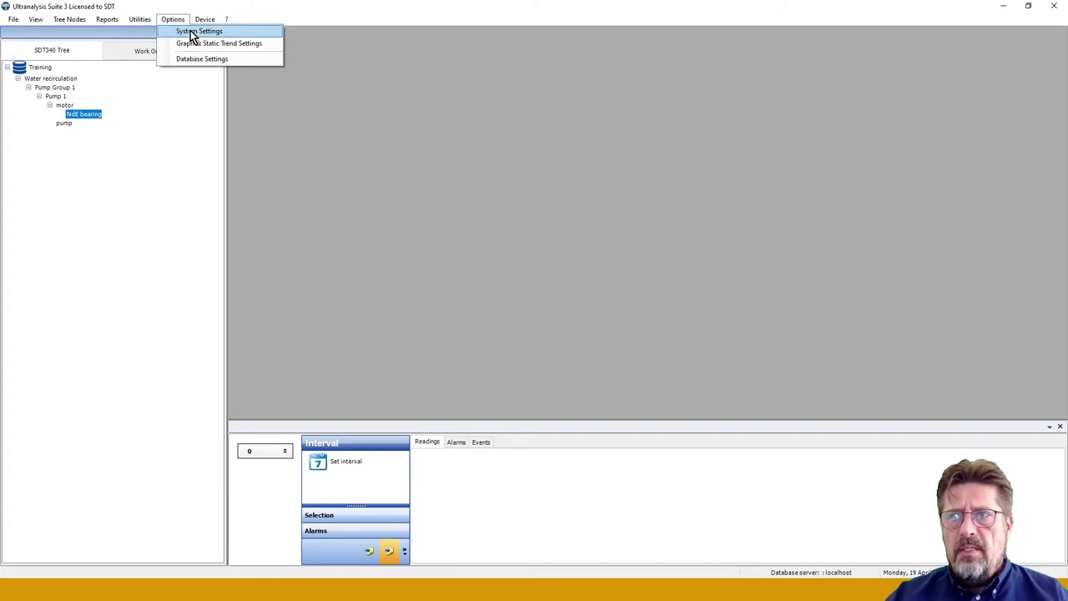
{"action": "left_click", "coordinate": [193, 32]}
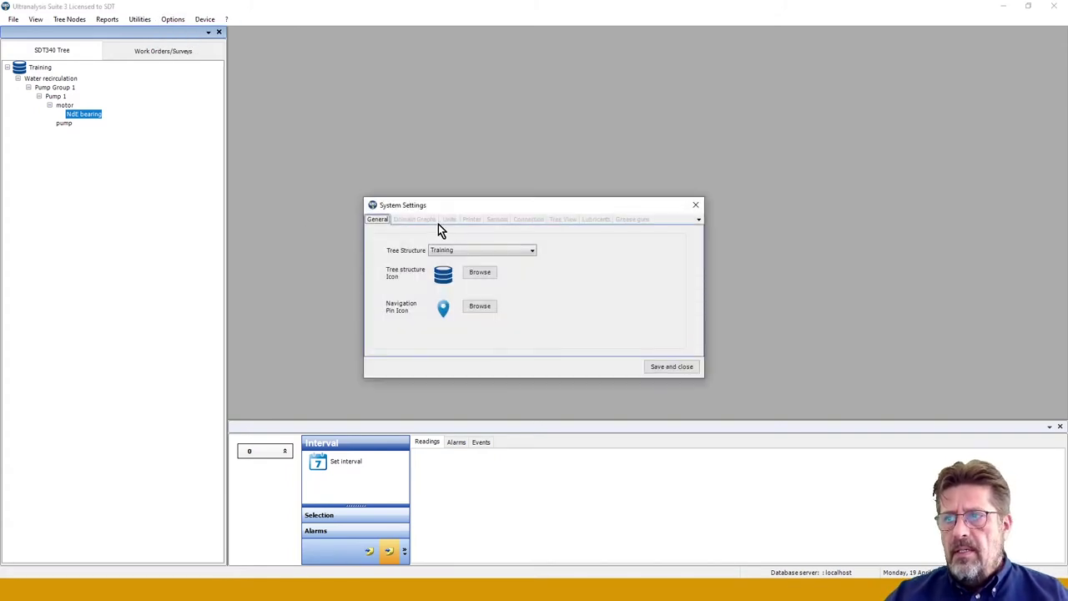
{"action": "left_click", "coordinate": [496, 220]}
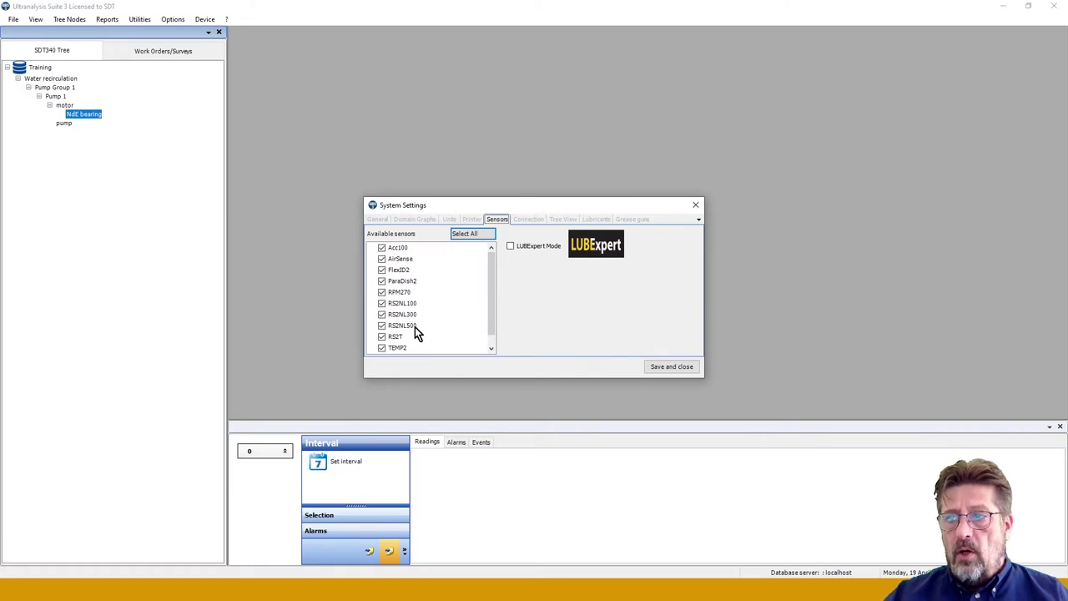
{"action": "left_click_drag", "start_coordinate": [493, 281], "coordinate": [486, 325]}
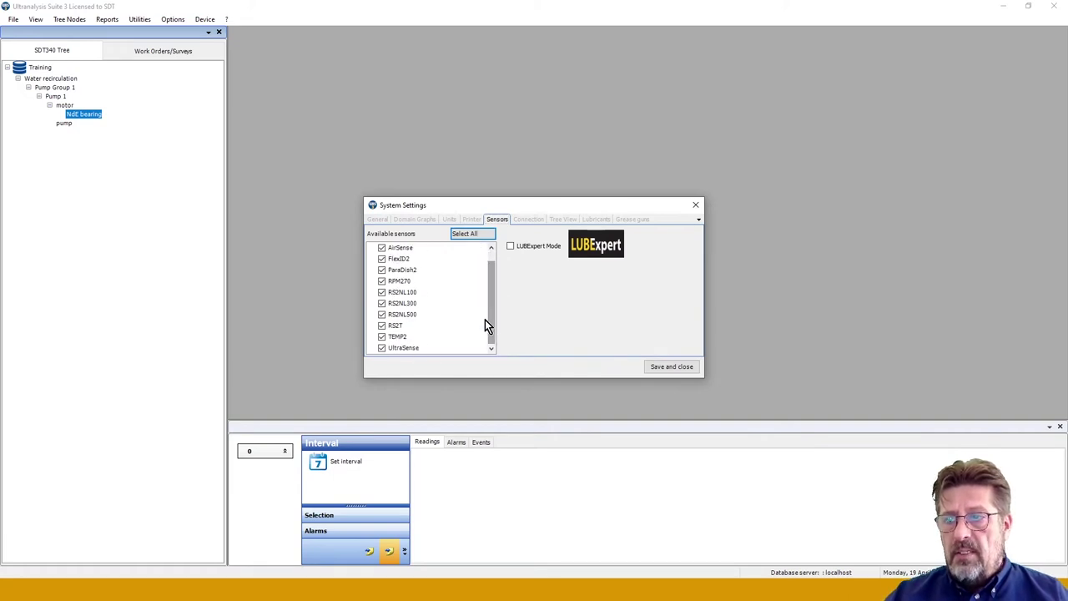
{"action": "left_click", "coordinate": [381, 270]}
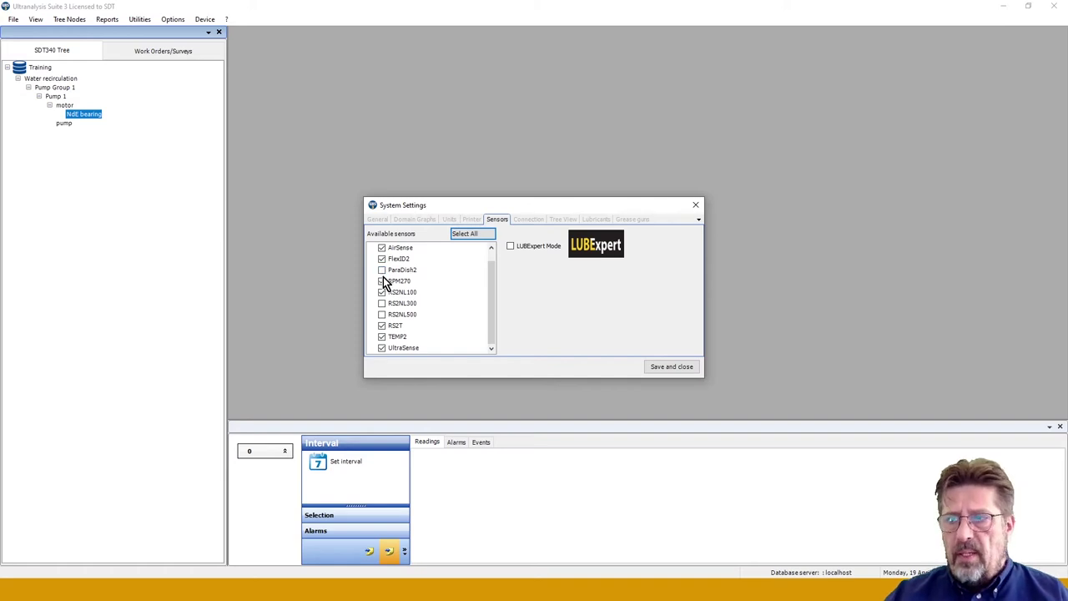
{"action": "scroll", "coordinate": [387, 279], "scroll_direction": "up", "scroll_amount": 1}
{"action": "scroll", "coordinate": [387, 279], "scroll_direction": "down", "scroll_amount": 1}
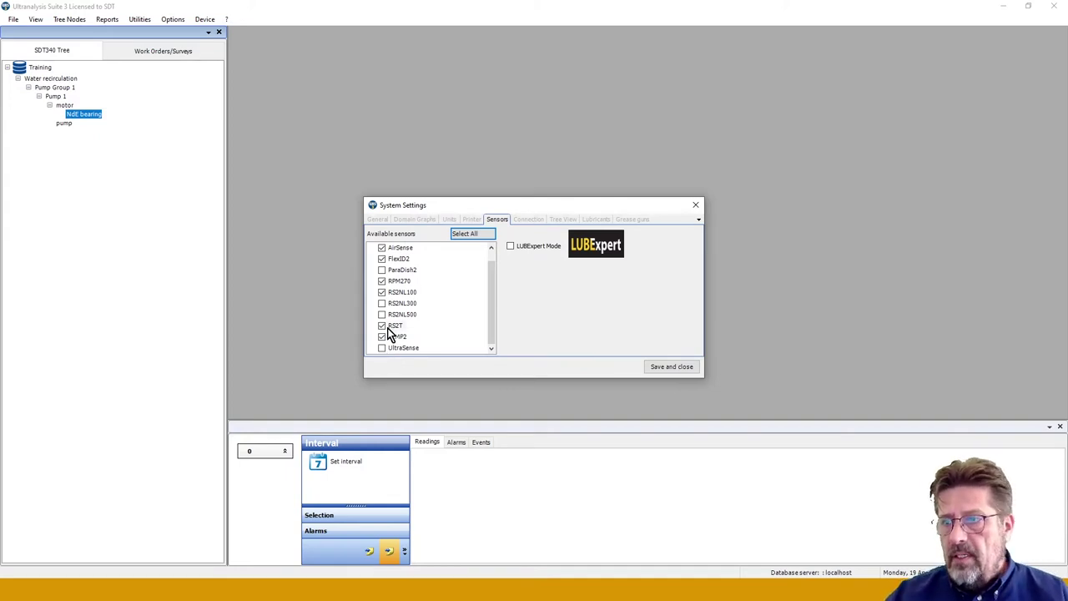
{"action": "scroll", "coordinate": [395, 304], "scroll_direction": "up", "scroll_amount": 1}
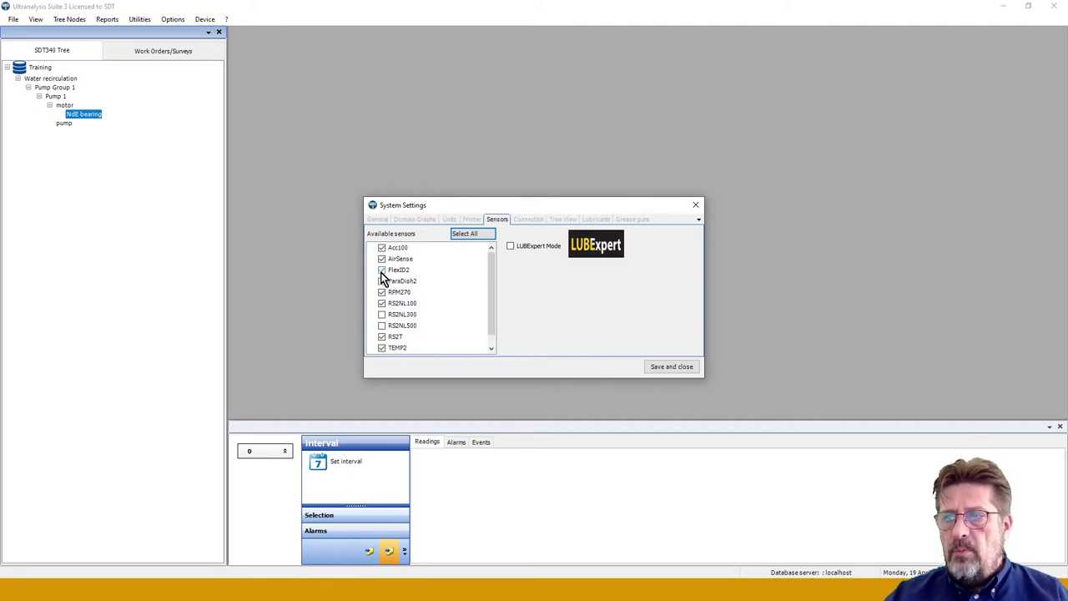
{"action": "left_click", "coordinate": [381, 272]}
{"action": "left_click", "coordinate": [384, 281]}
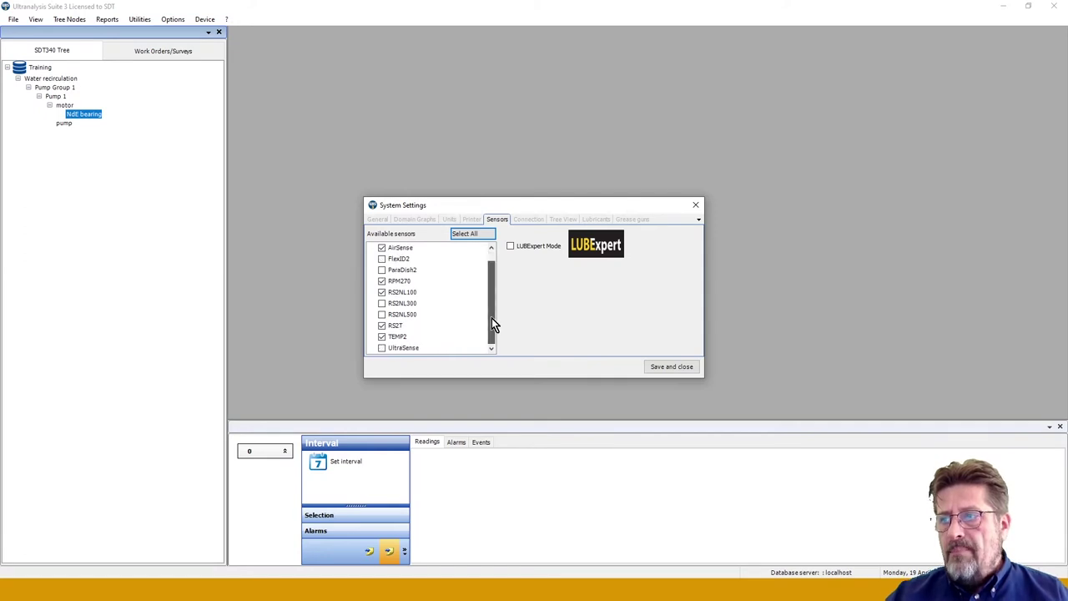
{"action": "left_click", "coordinate": [670, 370]}
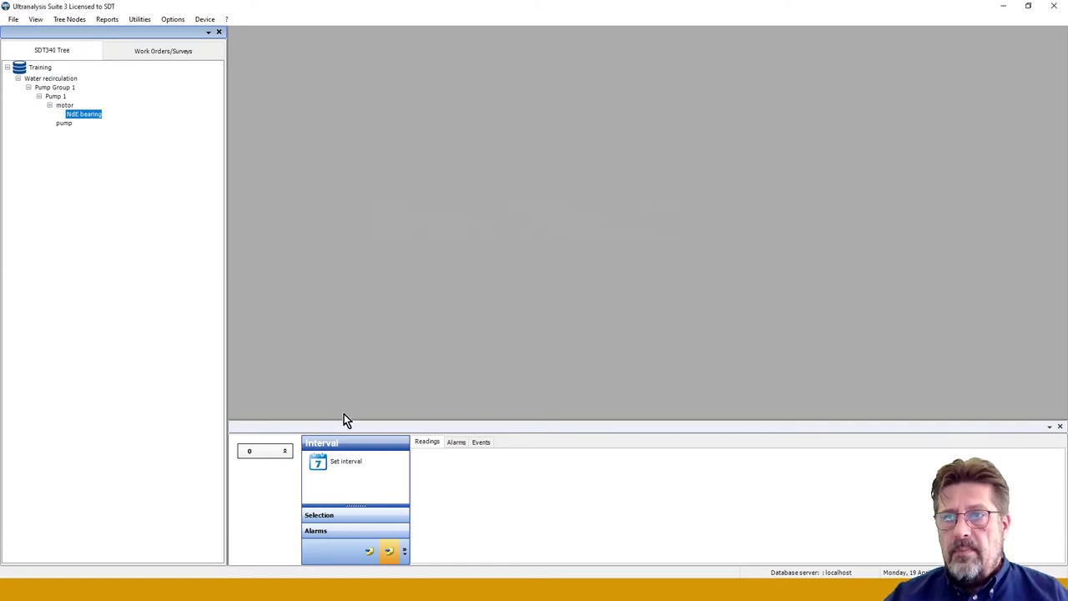
- Start new measurement settings for the NdE bearing point with sensor RS2T and sample rate focUS-256Ksps
{"action": "right_click", "coordinate": [82, 116]}
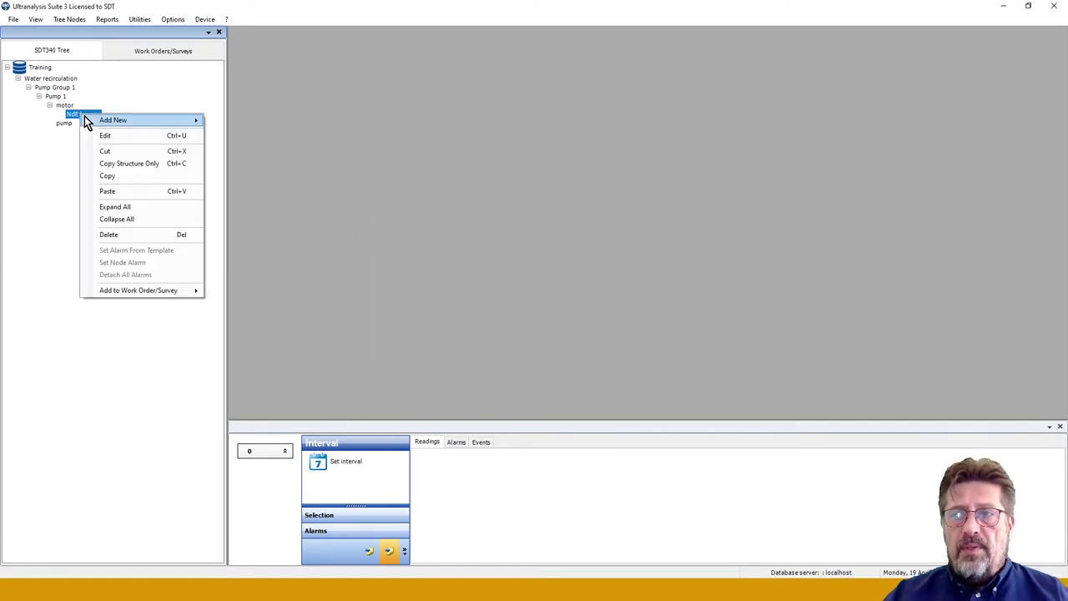
{"action": "mouse_move", "coordinate": [113, 122]}
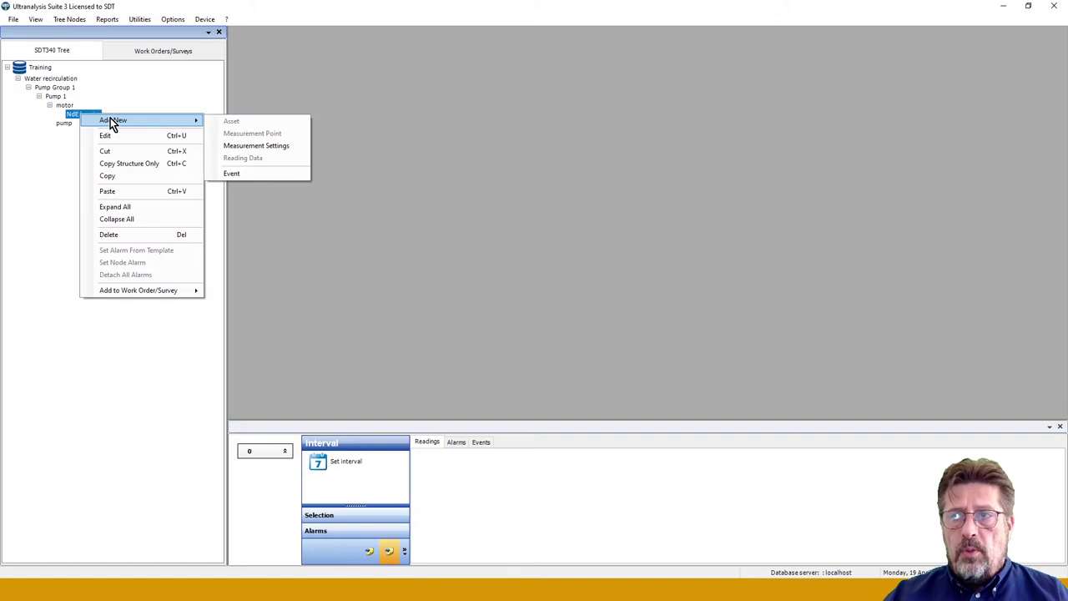
{"action": "left_click", "coordinate": [280, 147]}
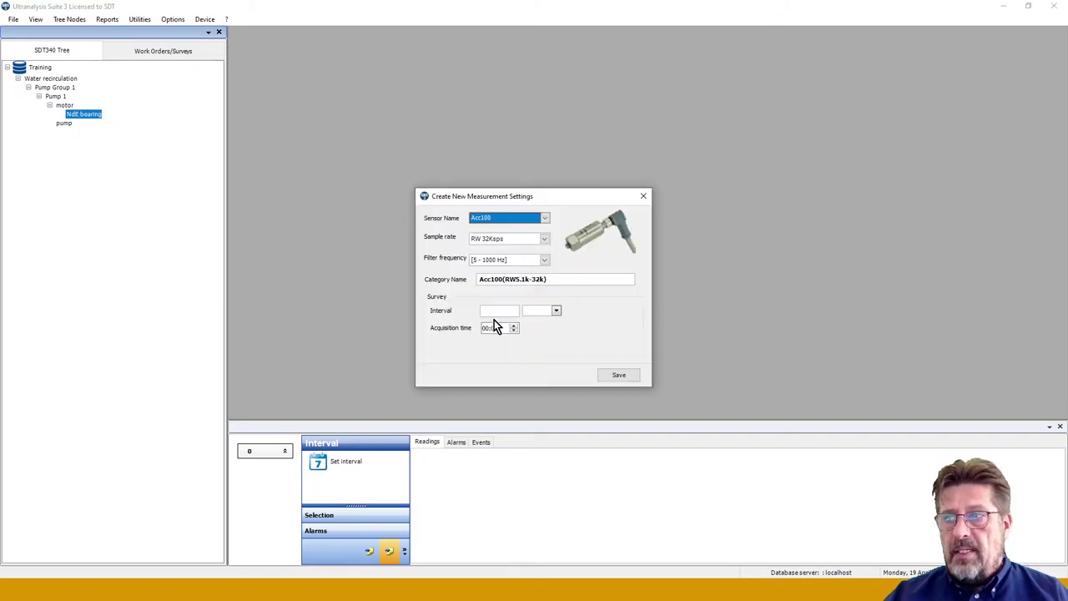
{"action": "left_click", "coordinate": [545, 219]}
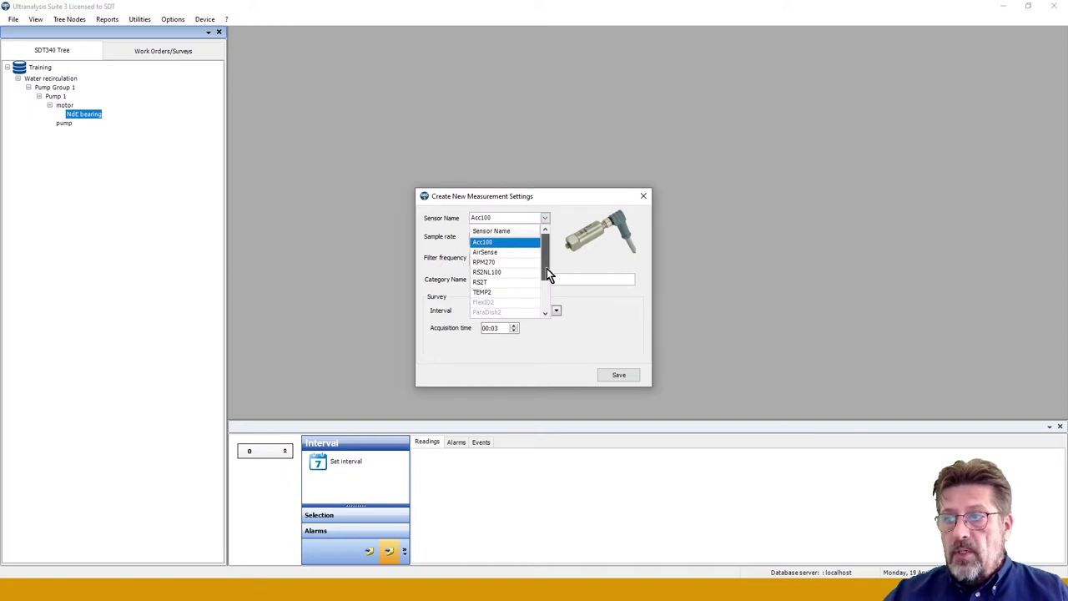
{"action": "mouse_move", "coordinate": [547, 268]}
{"action": "left_mouse_down"}
{"action": "mouse_move", "coordinate": [546, 293]}
{"action": "mouse_move", "coordinate": [544, 249]}
{"action": "left_mouse_up"}
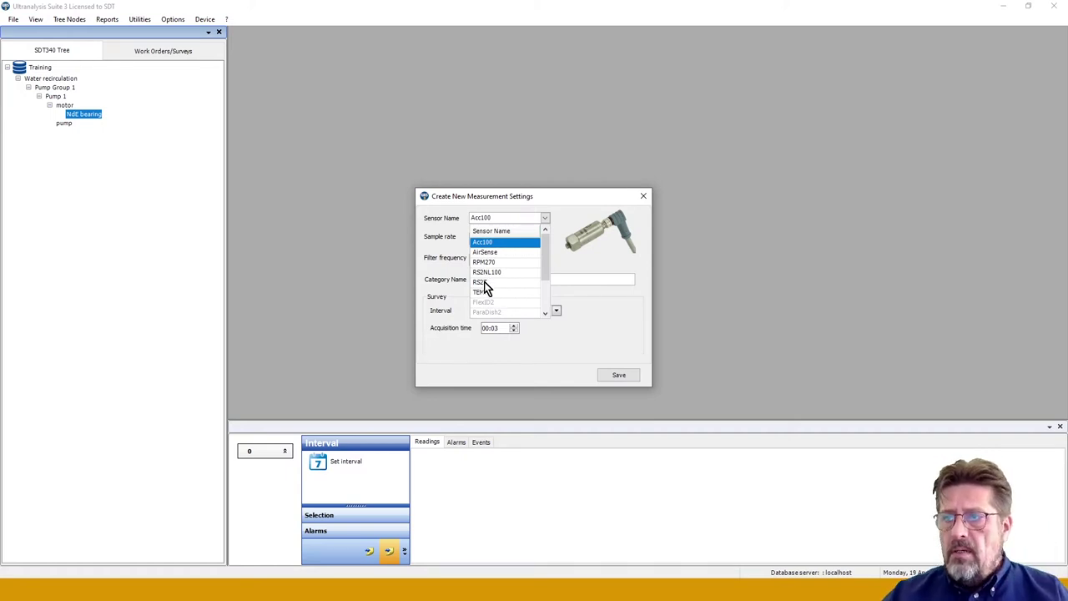
{"action": "left_click", "coordinate": [480, 282]}
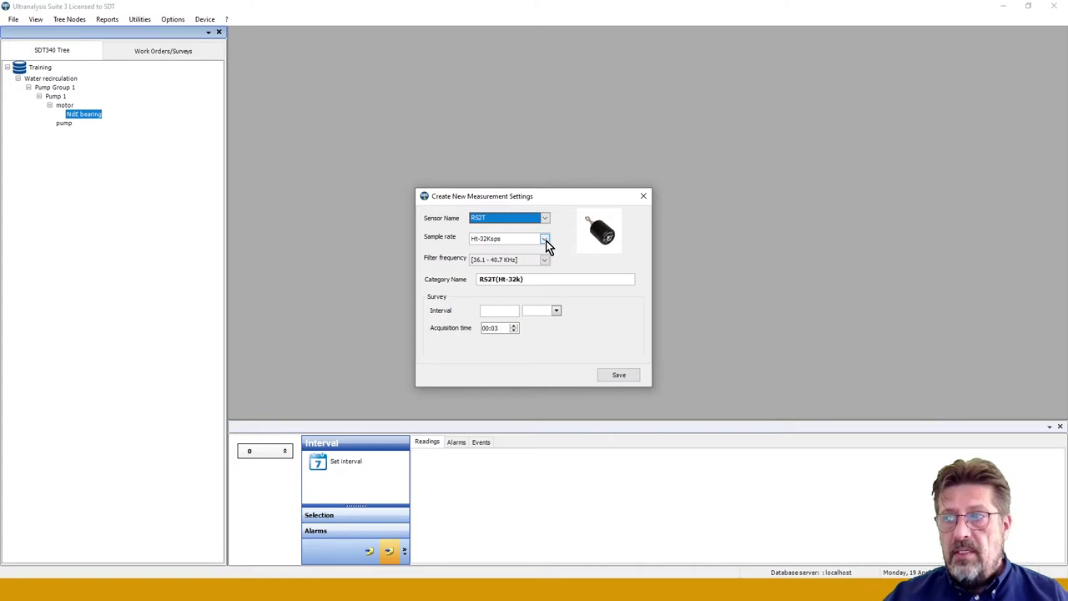
{"action": "left_click", "coordinate": [546, 241]}
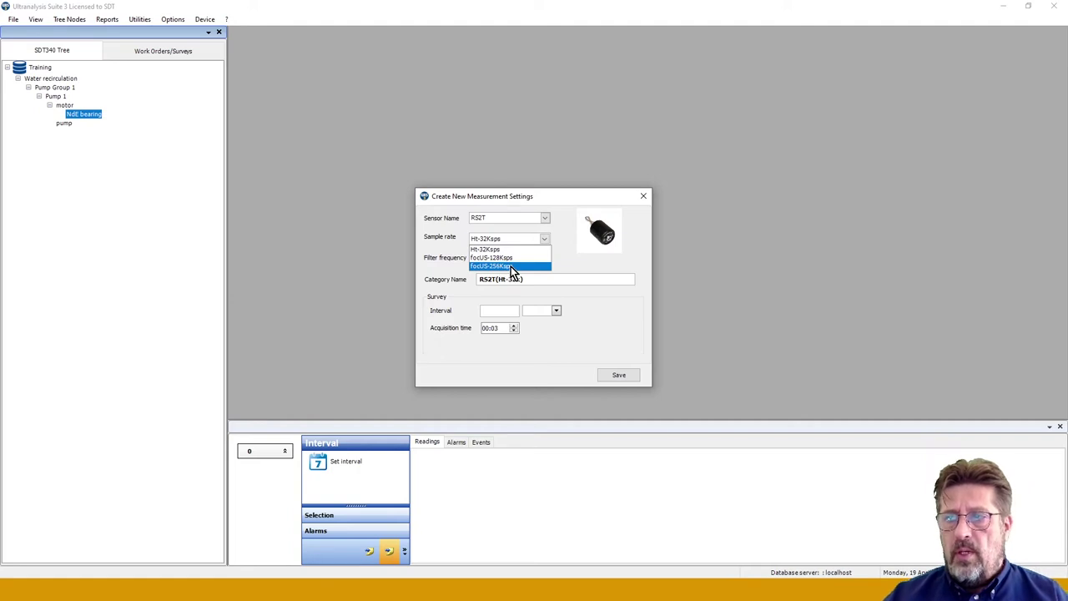
{"action": "left_click", "coordinate": [510, 267]}
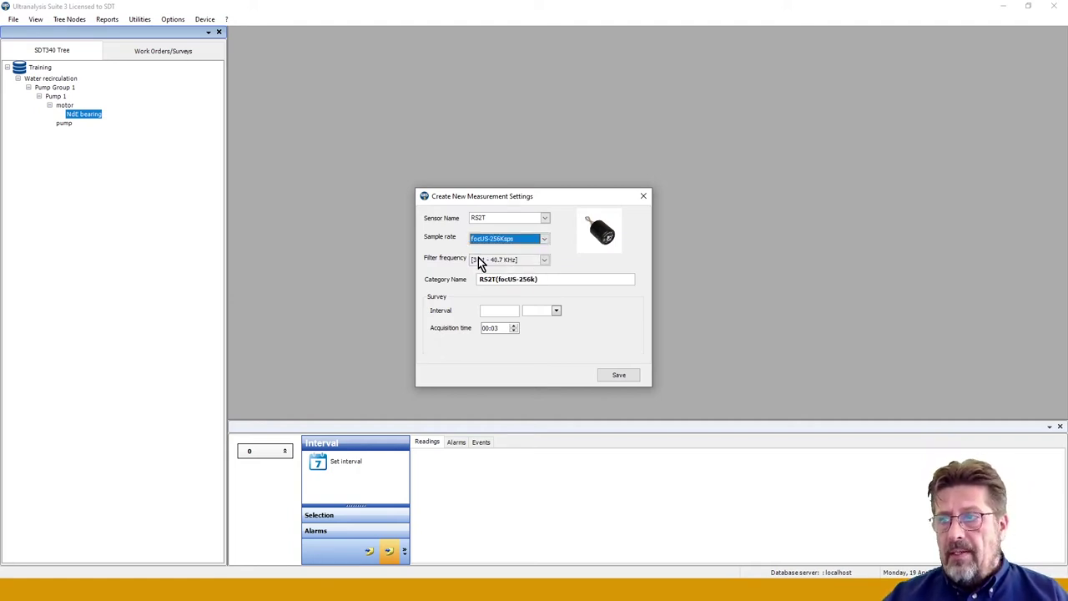
{"action": "left_click", "coordinate": [545, 279]}
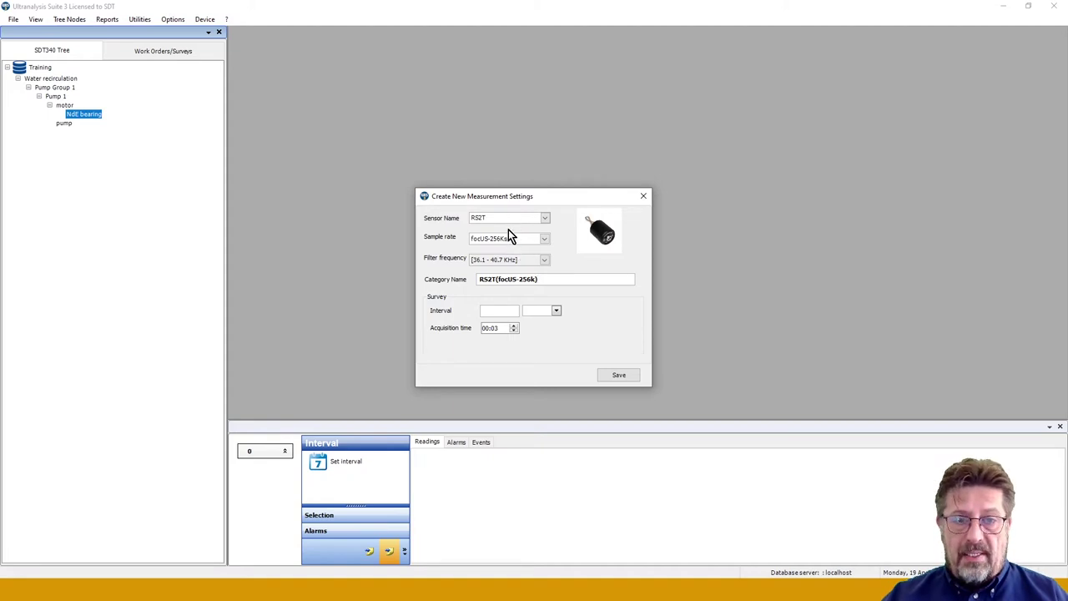
{"action": "left_click", "coordinate": [553, 280]}
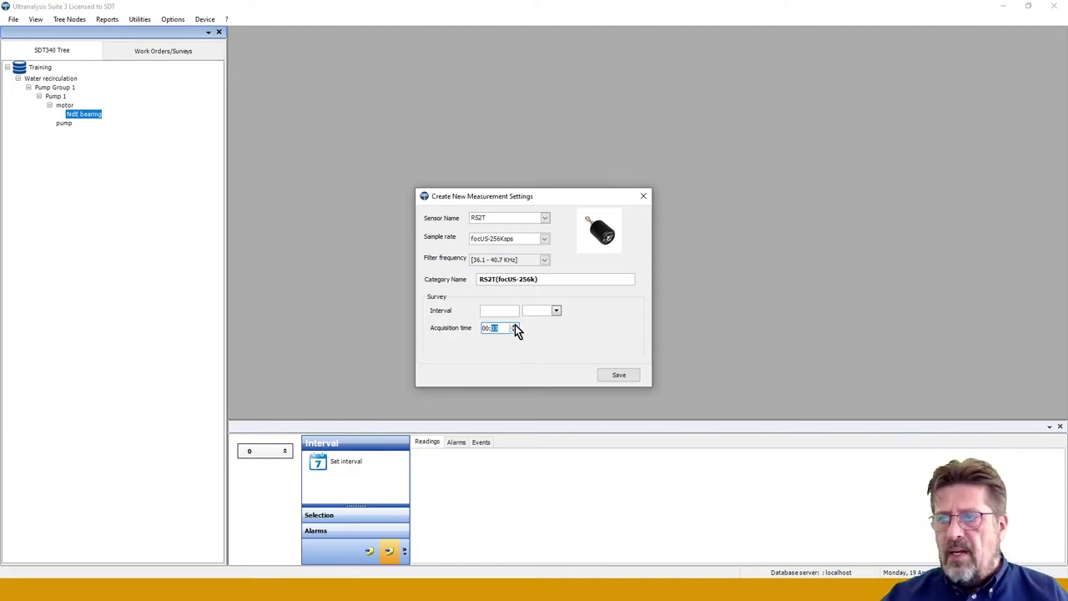
- Set the RS2T acquisition time to 00:05 and try to save the measurement settings
{"action": "left_click", "coordinate": [485, 328]}
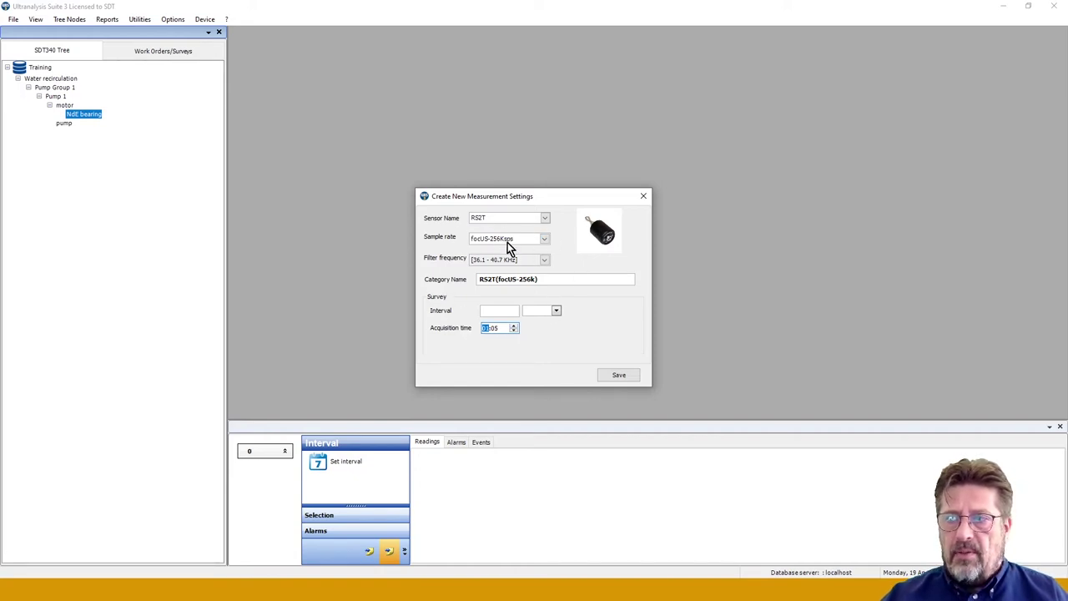
{"action": "left_click", "coordinate": [514, 326]}
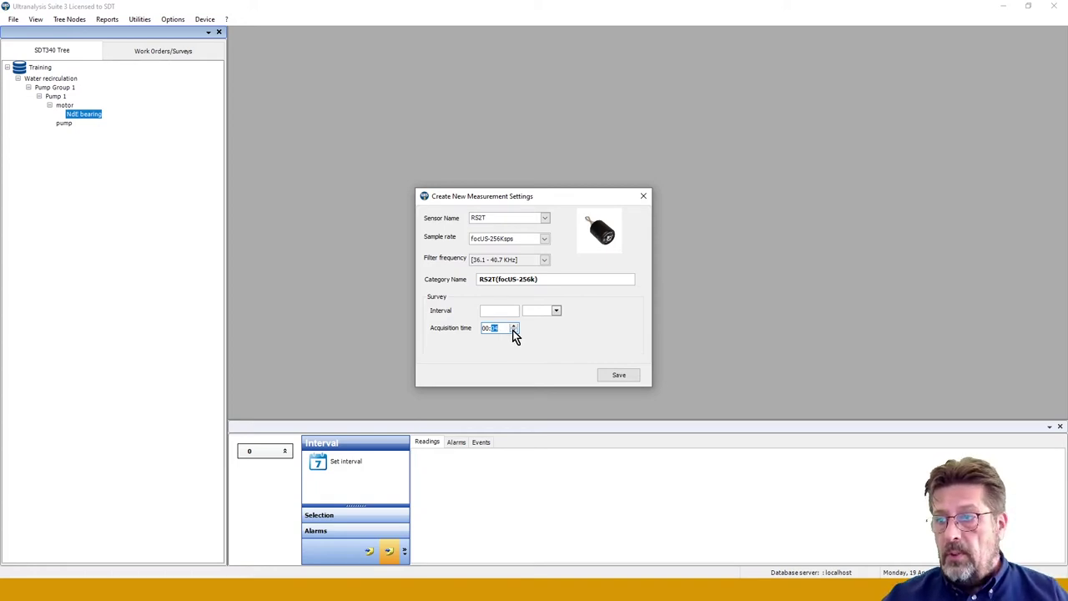
{"action": "left_click", "coordinate": [513, 327]}
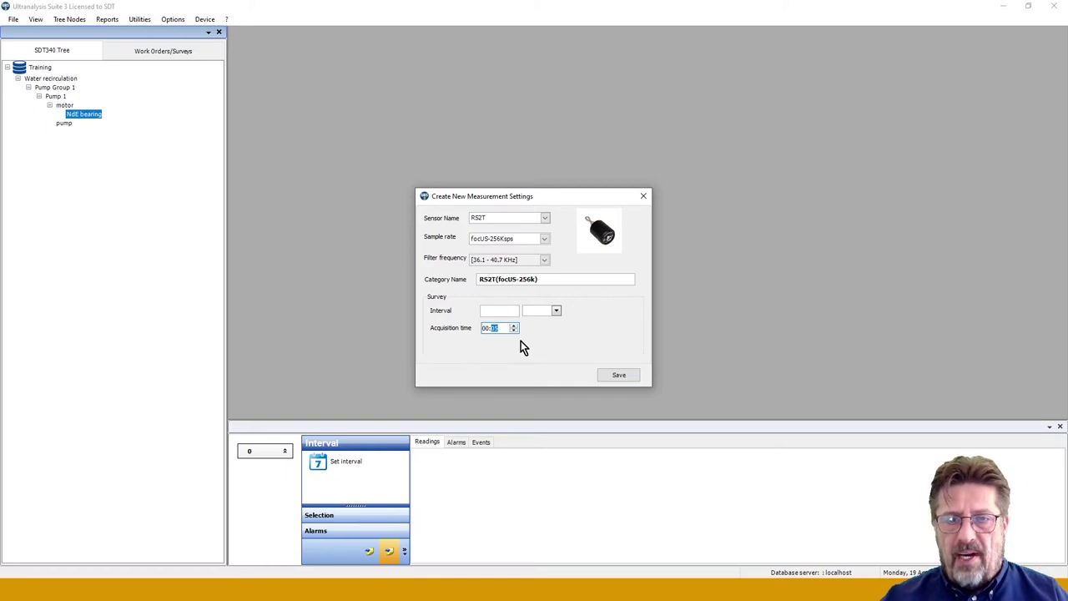
{"action": "left_click", "coordinate": [618, 377]}
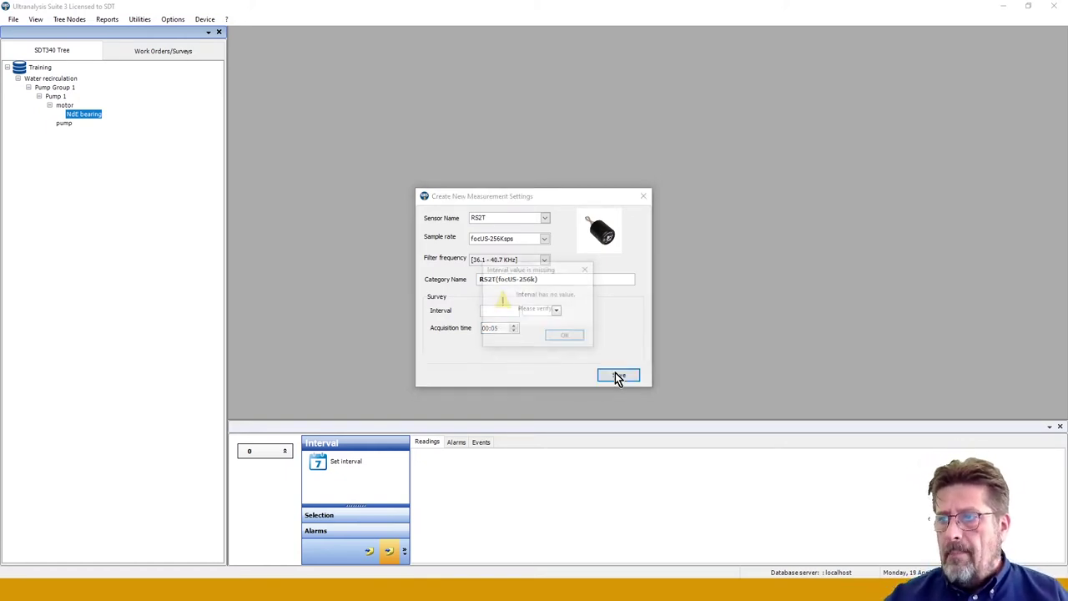
{"action": "left_click", "coordinate": [565, 341]}
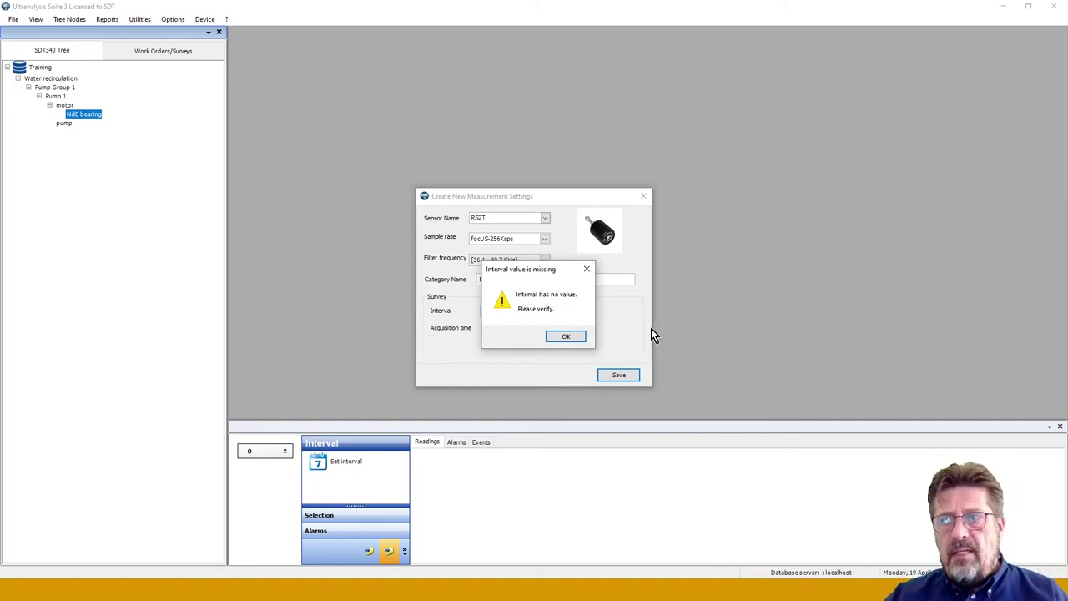
{"action": "left_click", "coordinate": [575, 336]}
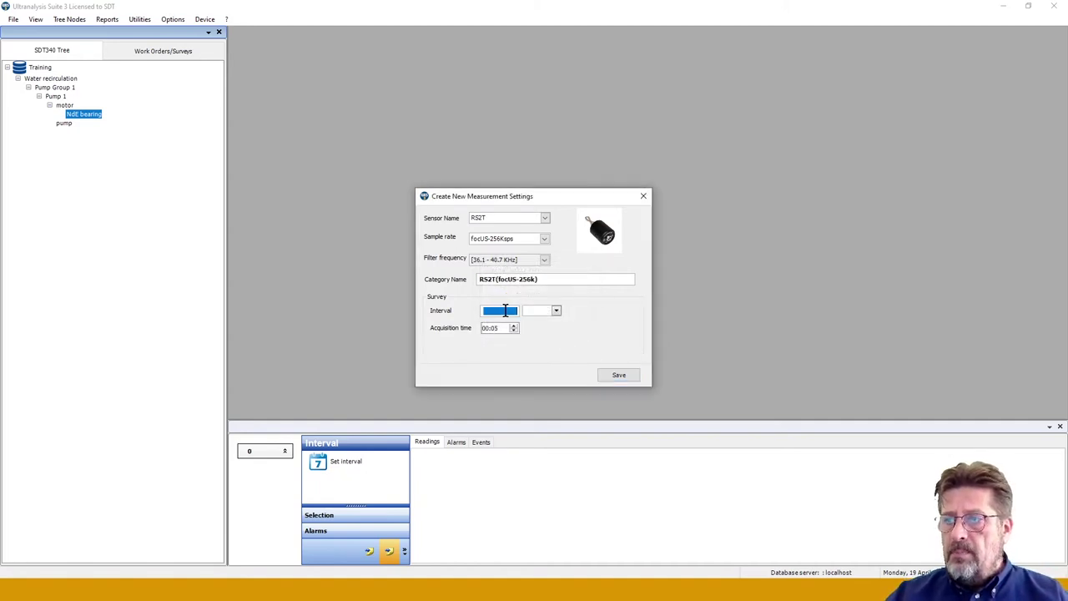
- Set the RS2T survey interval to 1 month and save the measurement settings
{"action": "left_click", "coordinate": [505, 311]}
{"action": "type", "text": "12"}
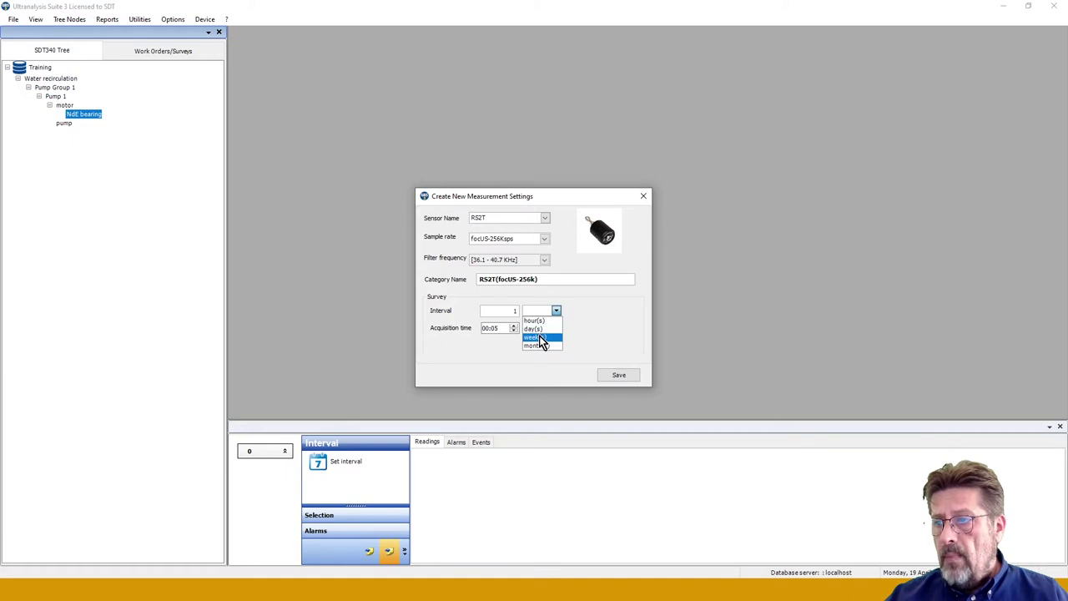
{"action": "left_click", "coordinate": [536, 345]}
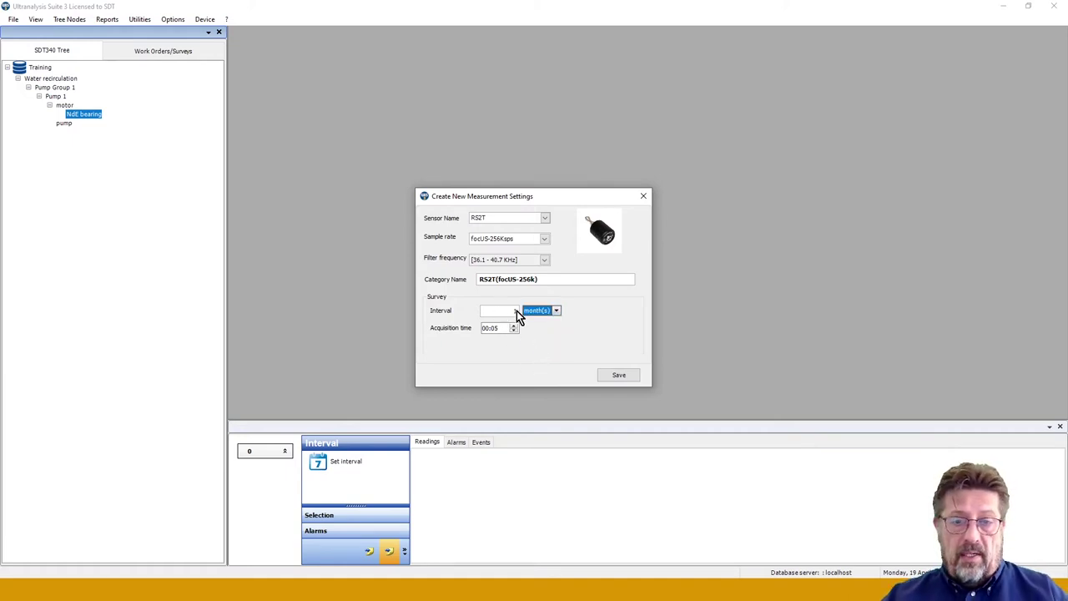
{"action": "left_click", "coordinate": [555, 311]}
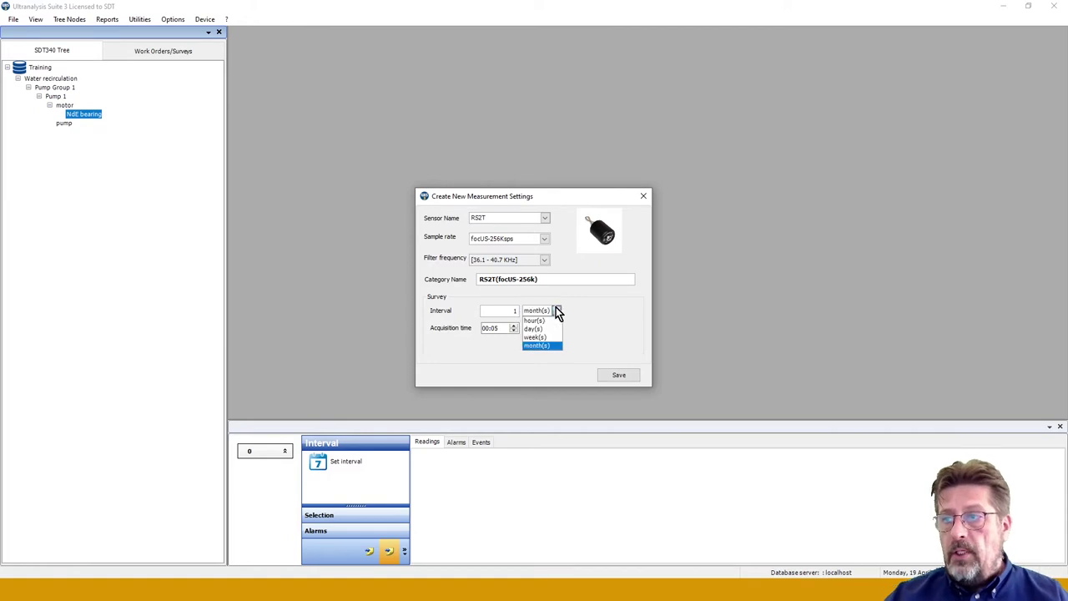
{"action": "left_click", "coordinate": [589, 339]}
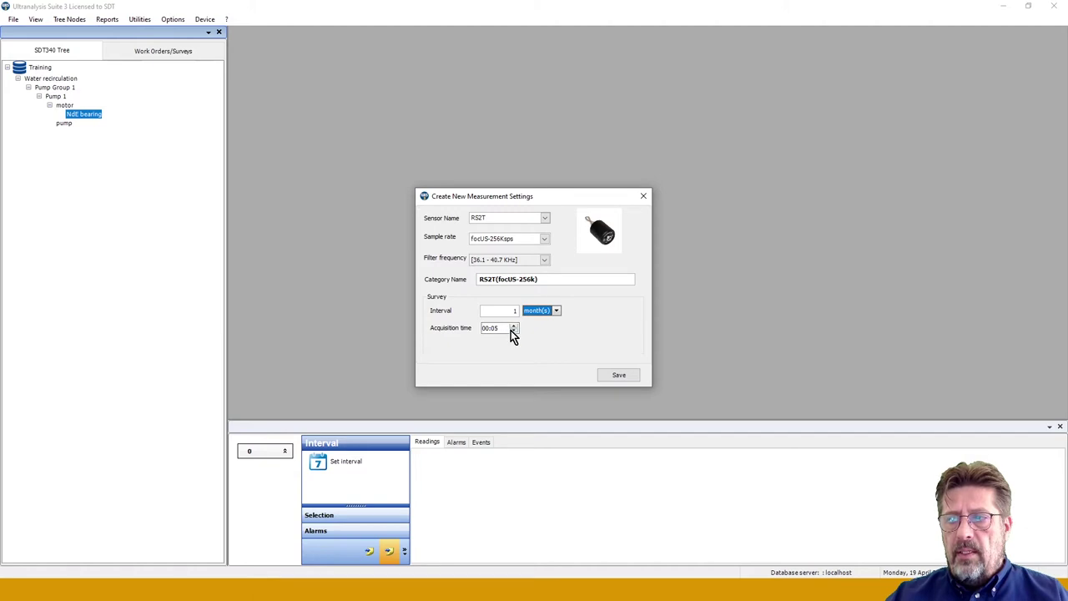
{"action": "left_click", "coordinate": [620, 374]}
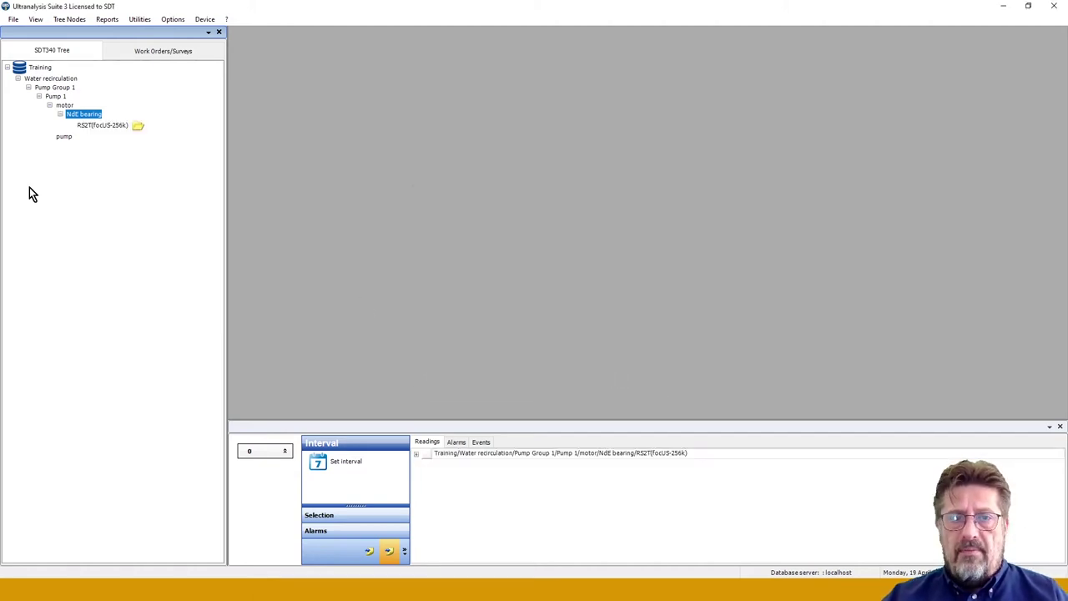
- Start new measurement settings for the NdE bearing point with TEMP2 as the sensor
{"action": "mouse_move", "coordinate": [81, 127]}
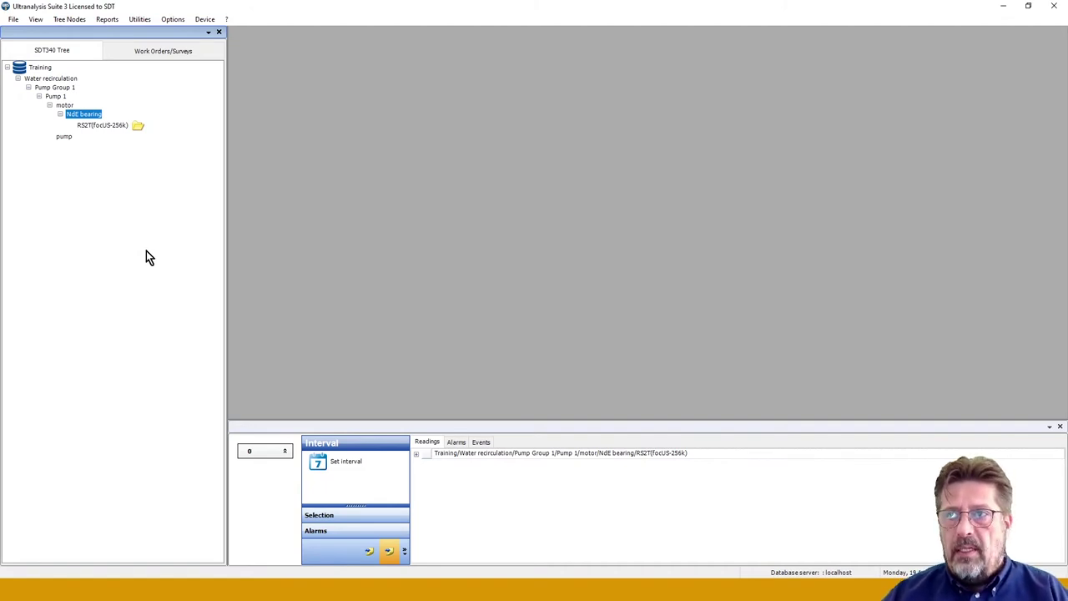
{"action": "right_click", "coordinate": [84, 116]}
{"action": "mouse_move", "coordinate": [113, 117]}
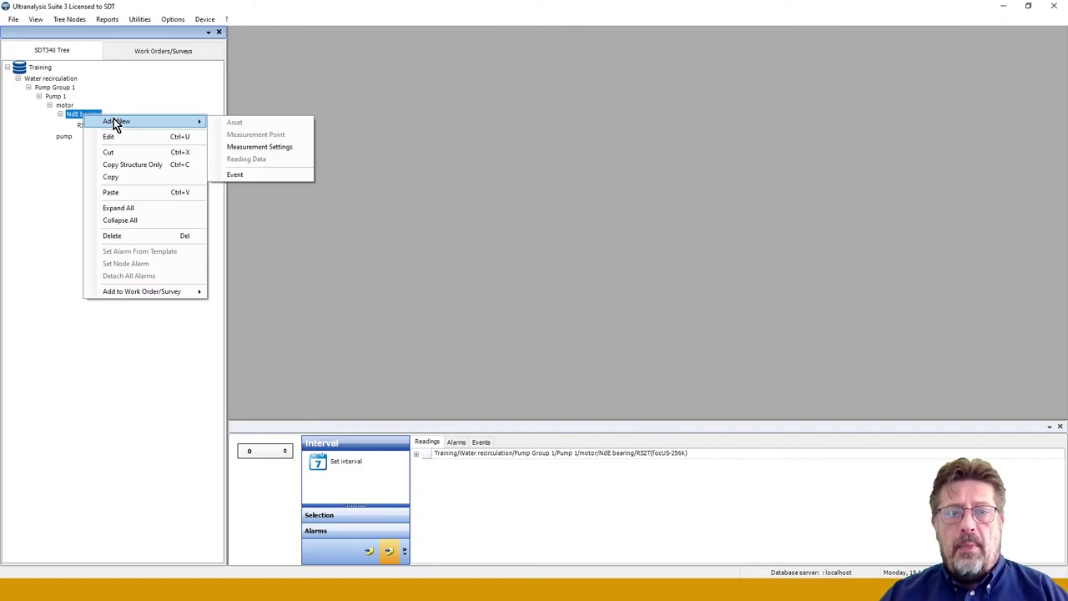
{"action": "left_click", "coordinate": [275, 148]}
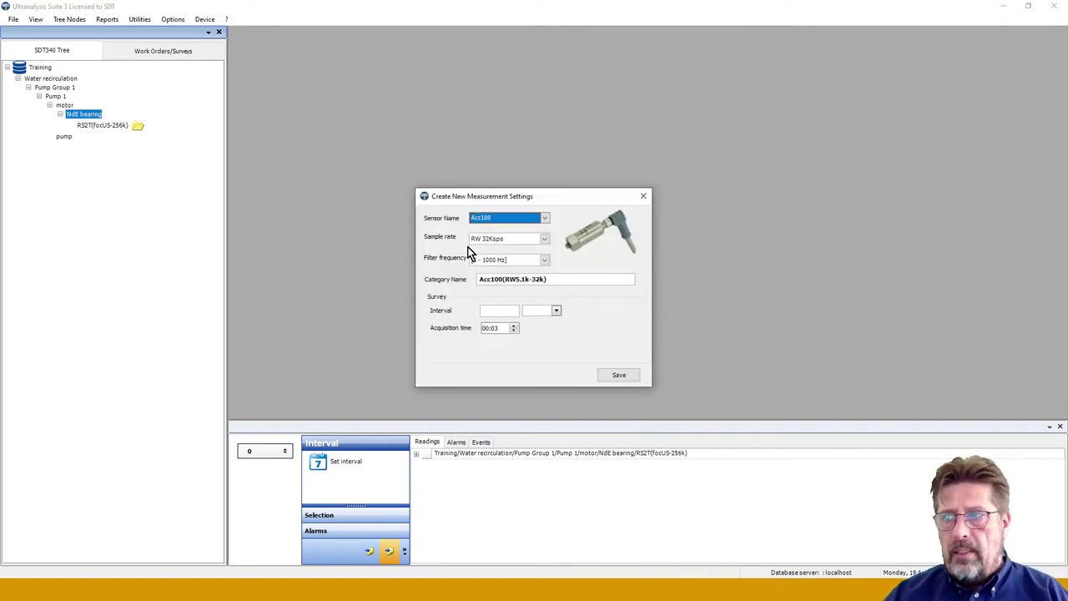
{"action": "left_click", "coordinate": [546, 221]}
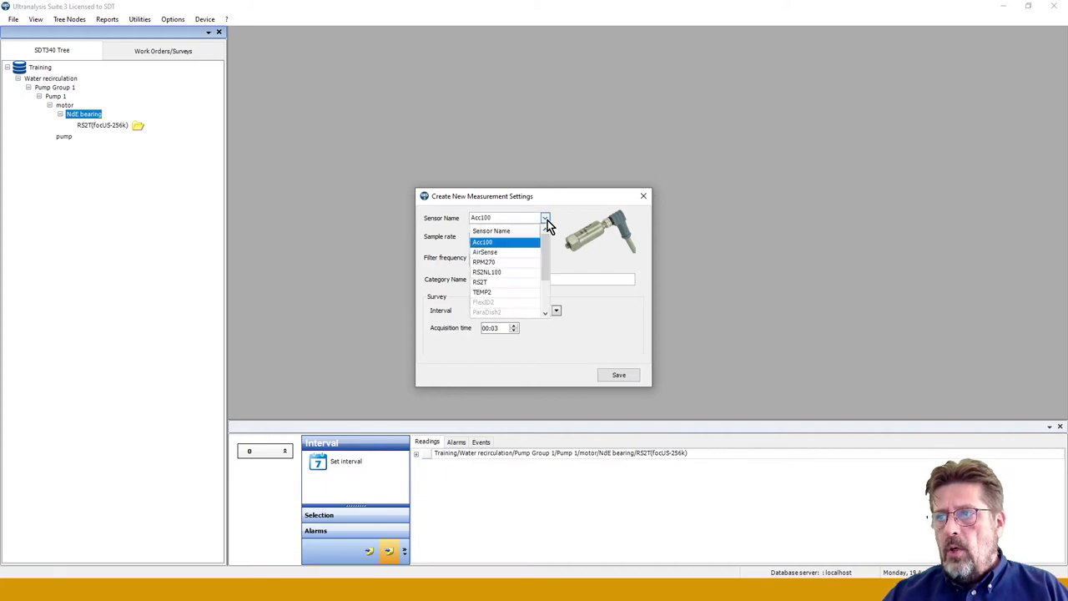
{"action": "left_click", "coordinate": [484, 292]}
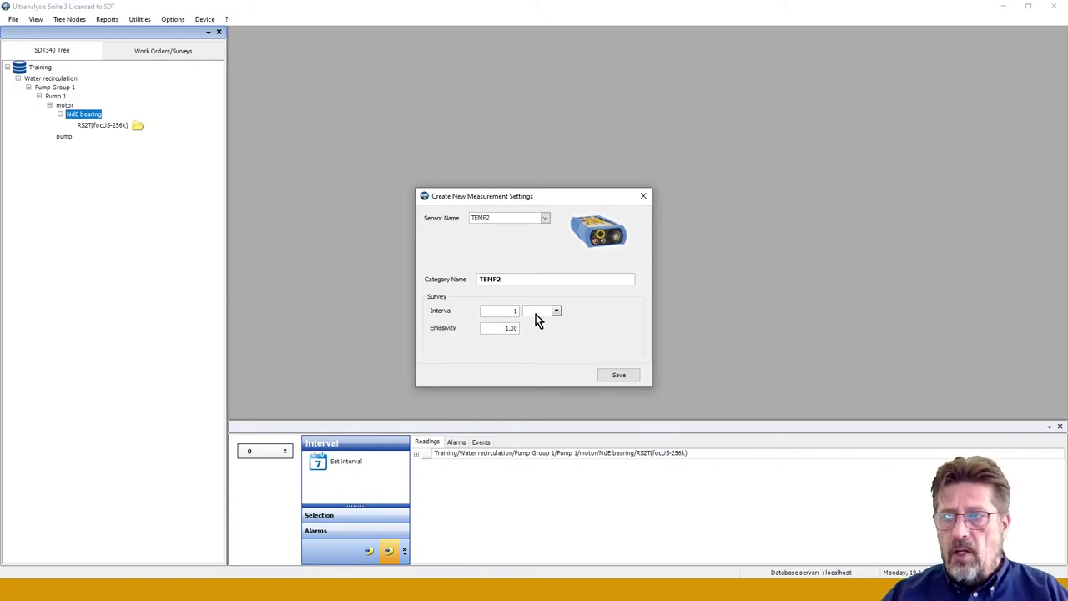
- Set the TEMP2 survey interval to 1 month and the emissivity to 0.93, and save the measurement settings
{"action": "left_click", "coordinate": [555, 311]}
{"action": "left_click", "coordinate": [541, 346]}
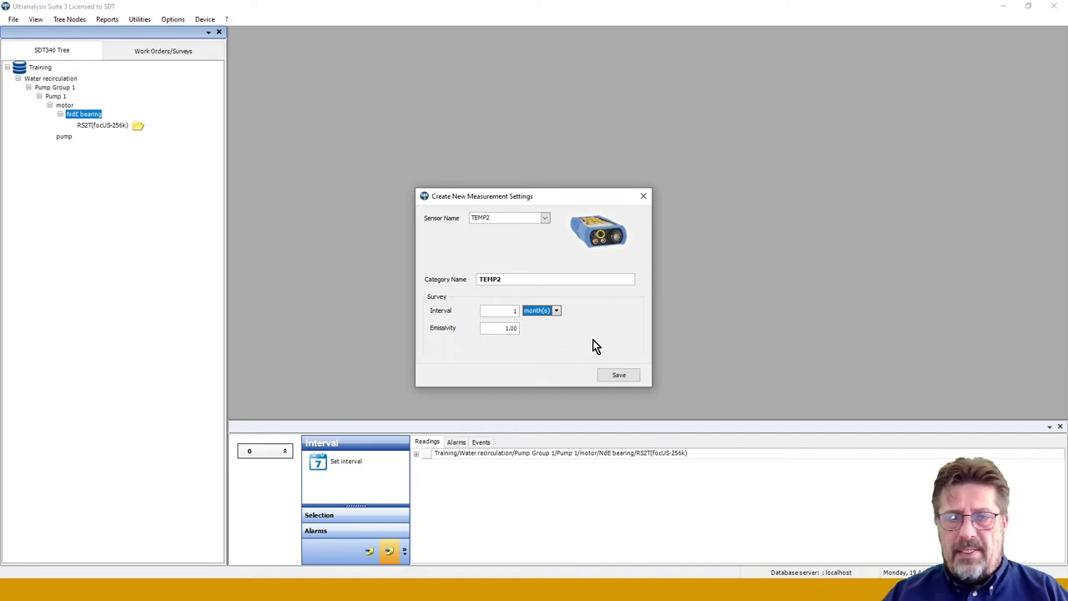
{"action": "double_click", "coordinate": [514, 330]}
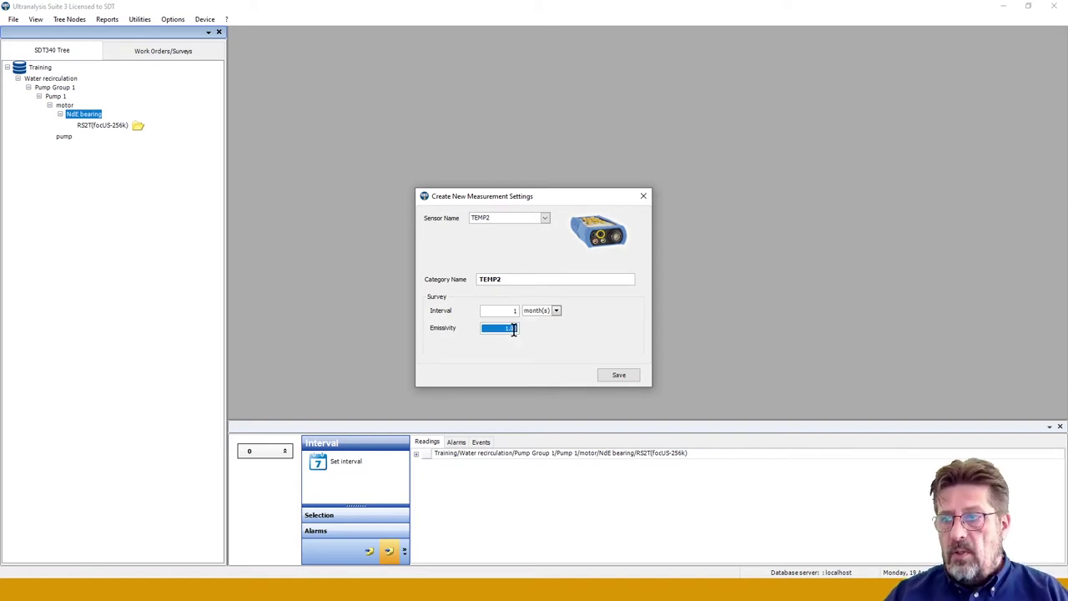
{"action": "type", "text": "0.93"}
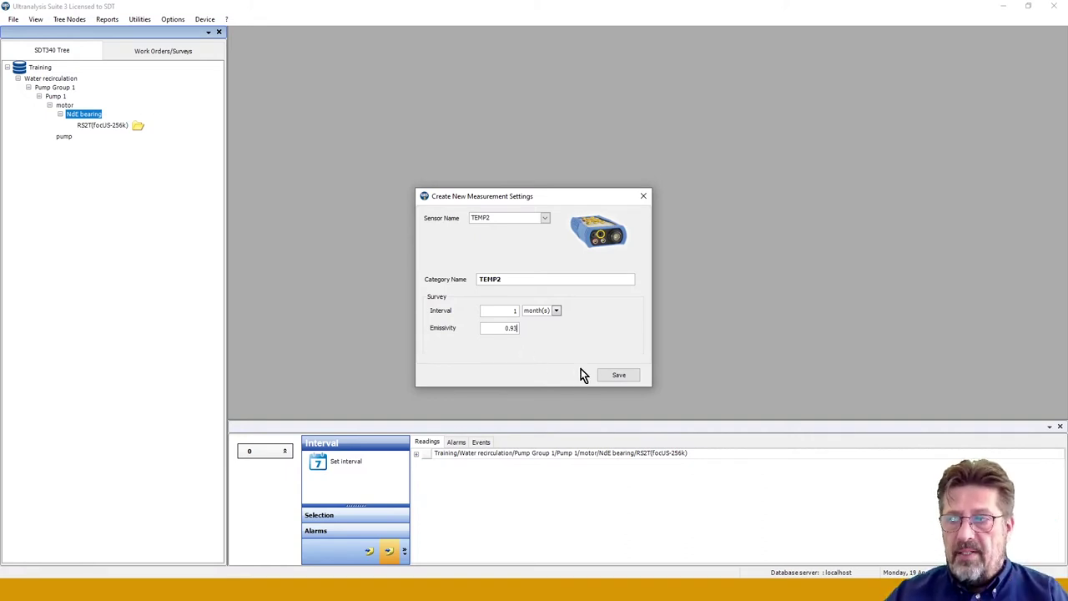
{"action": "left_click", "coordinate": [617, 375]}
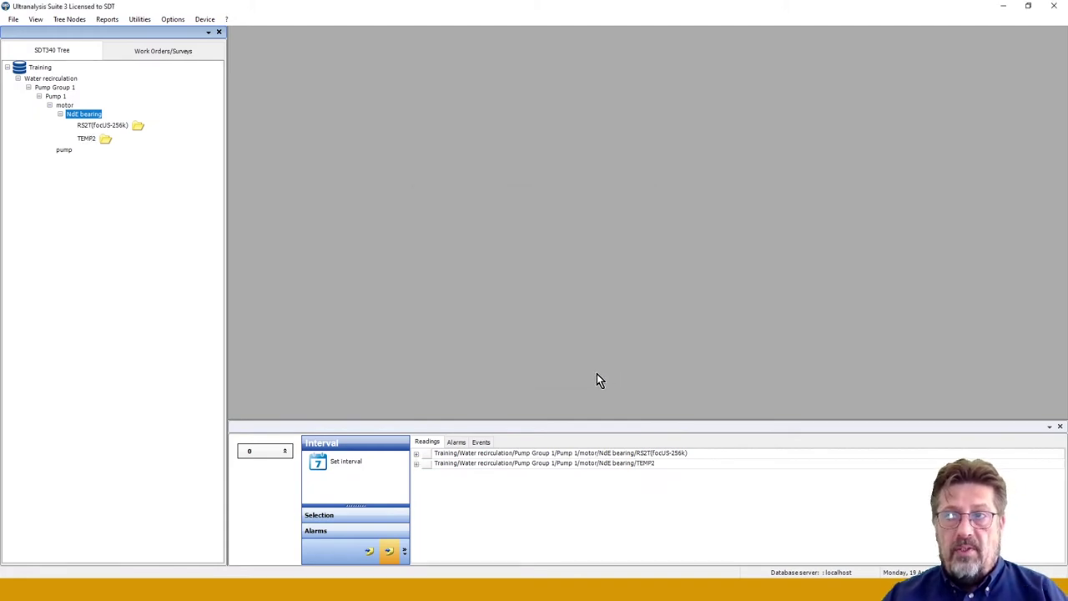
- Start new Acc100 measurement settings for the NdE bearing with sample rate RW 64Ksps and filter frequency 10 - 1000 Hz
{"action": "right_click", "coordinate": [79, 117]}
{"action": "mouse_move", "coordinate": [124, 126]}
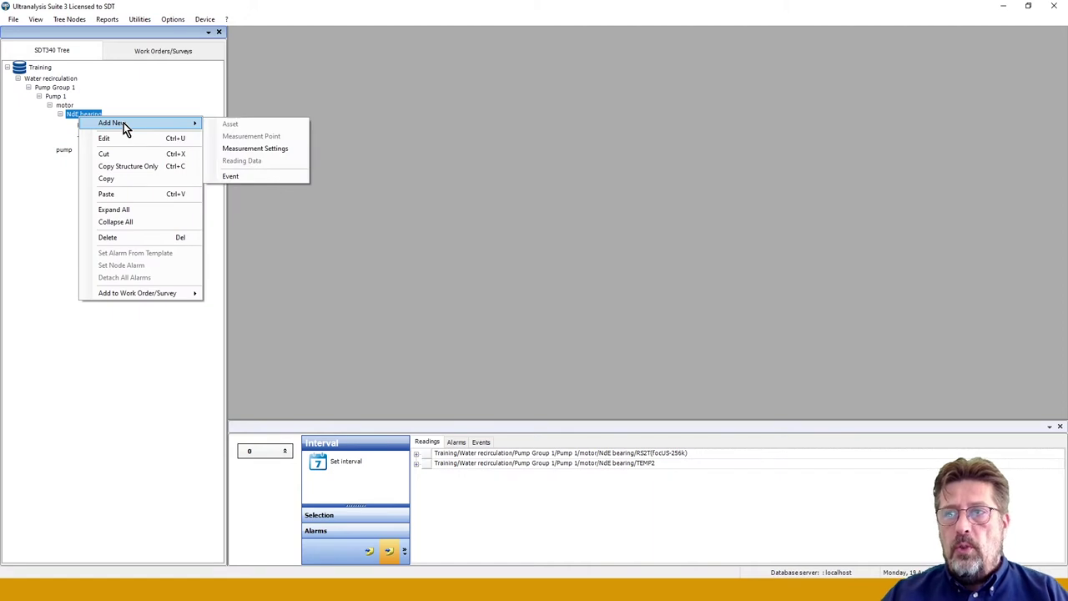
{"action": "left_click", "coordinate": [234, 148]}
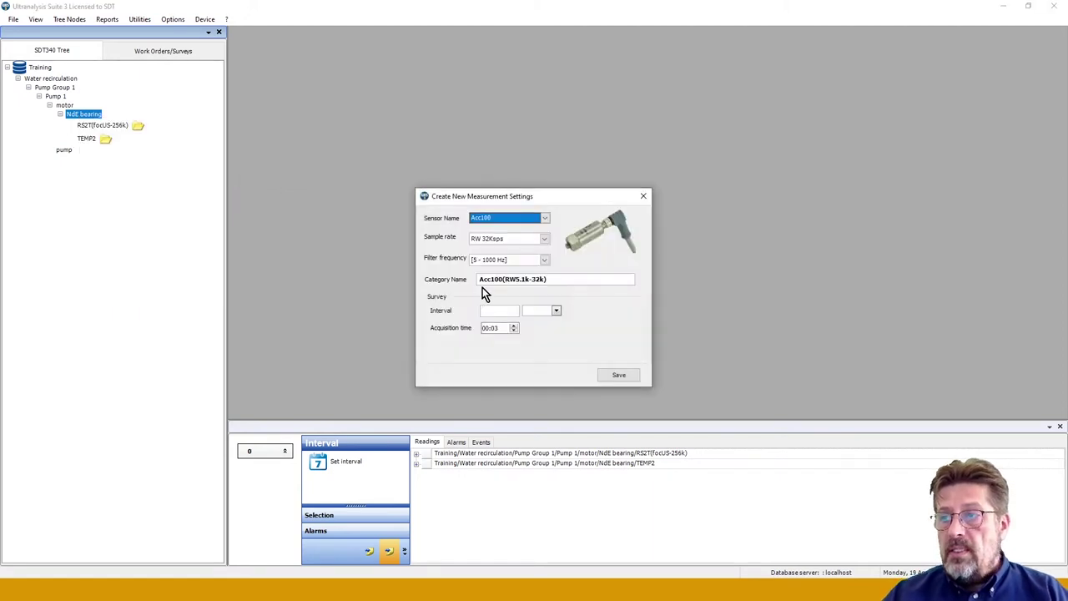
{"action": "left_click", "coordinate": [543, 238]}
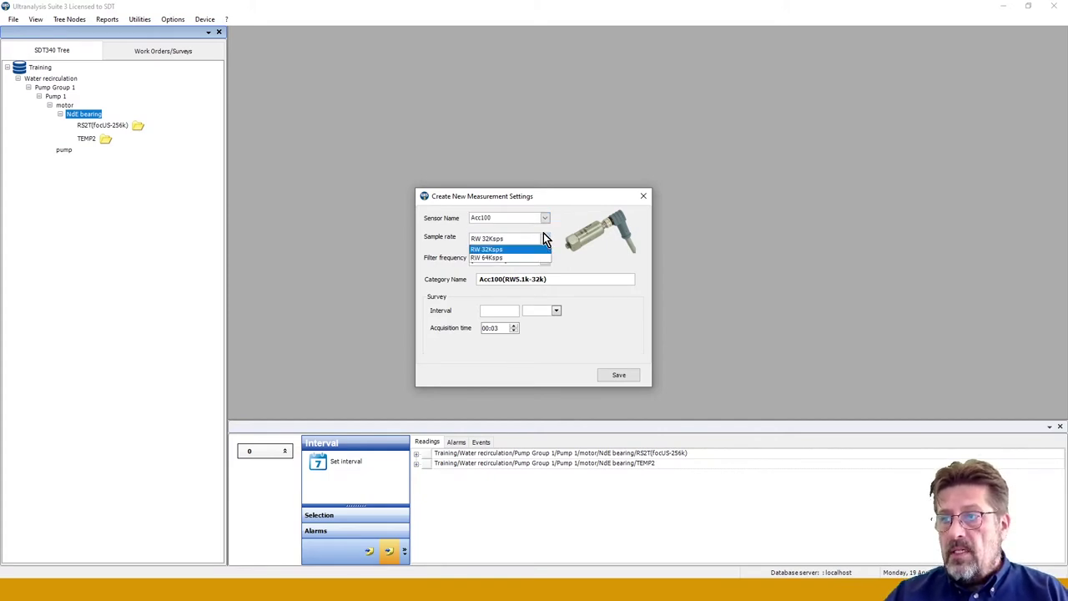
{"action": "left_click", "coordinate": [488, 258]}
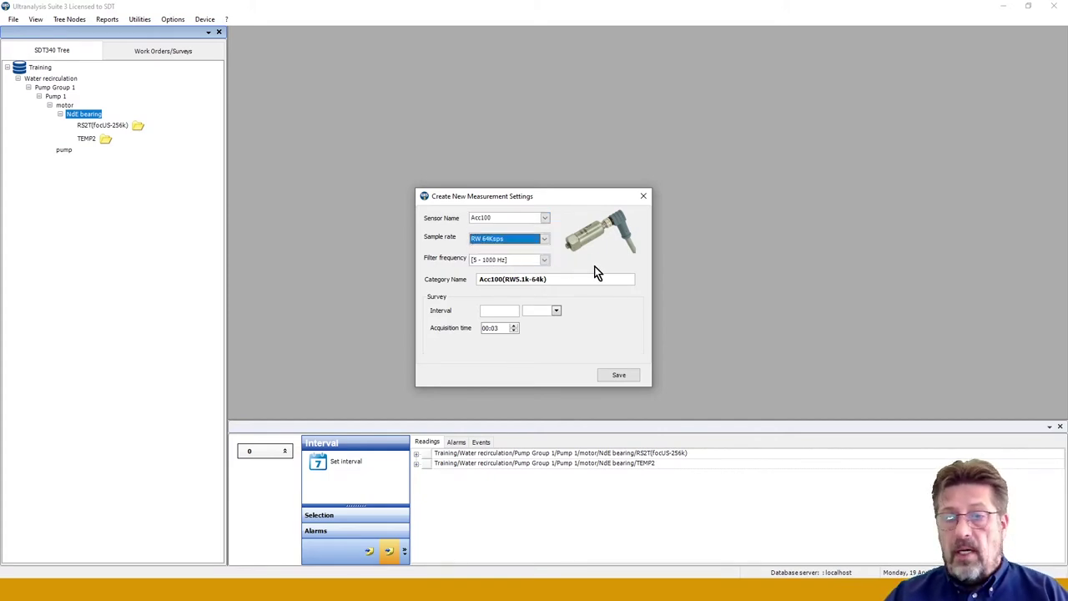
{"action": "left_click", "coordinate": [544, 261]}
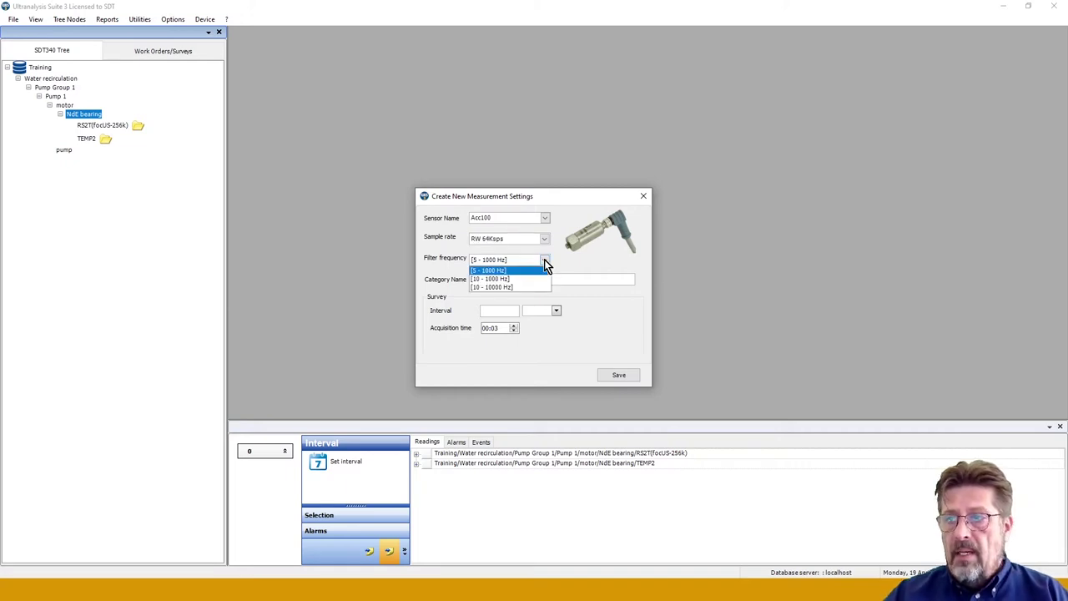
{"action": "left_click", "coordinate": [502, 280]}
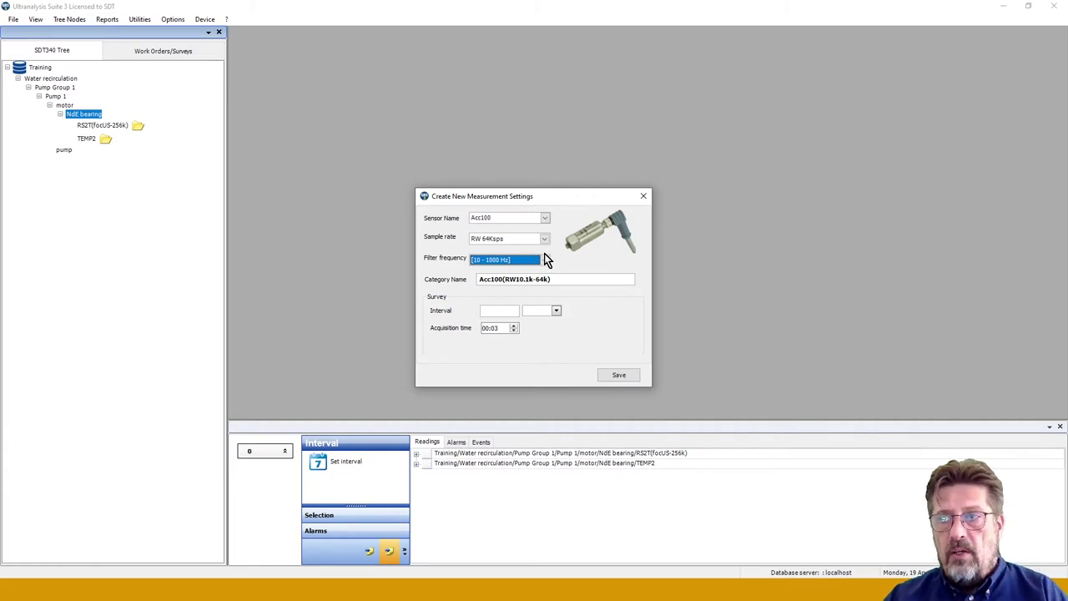
- Set the survey interval of the 10 - 1000 Hz Acc100 settings to 1 month and save them
{"action": "left_click", "coordinate": [503, 311]}
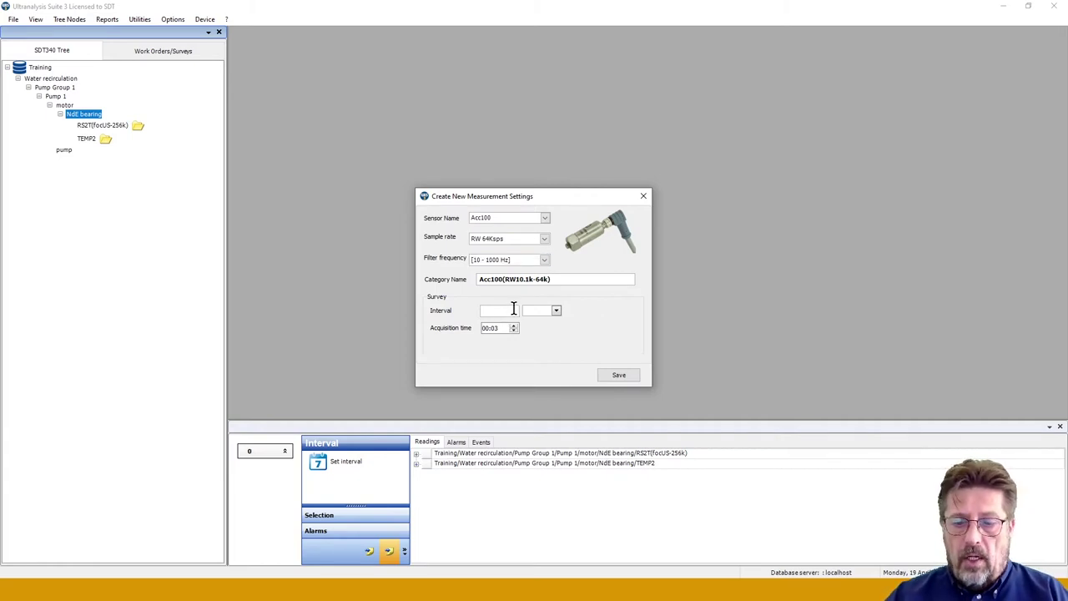
{"action": "type", "text": "1"}
{"action": "left_click", "coordinate": [557, 310]}
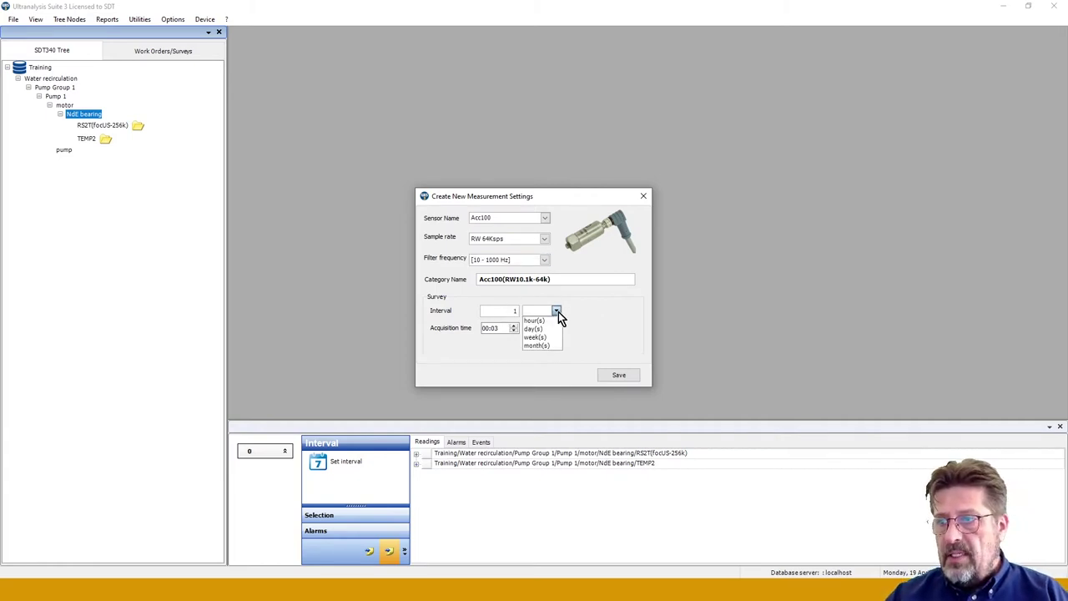
{"action": "left_click", "coordinate": [543, 347]}
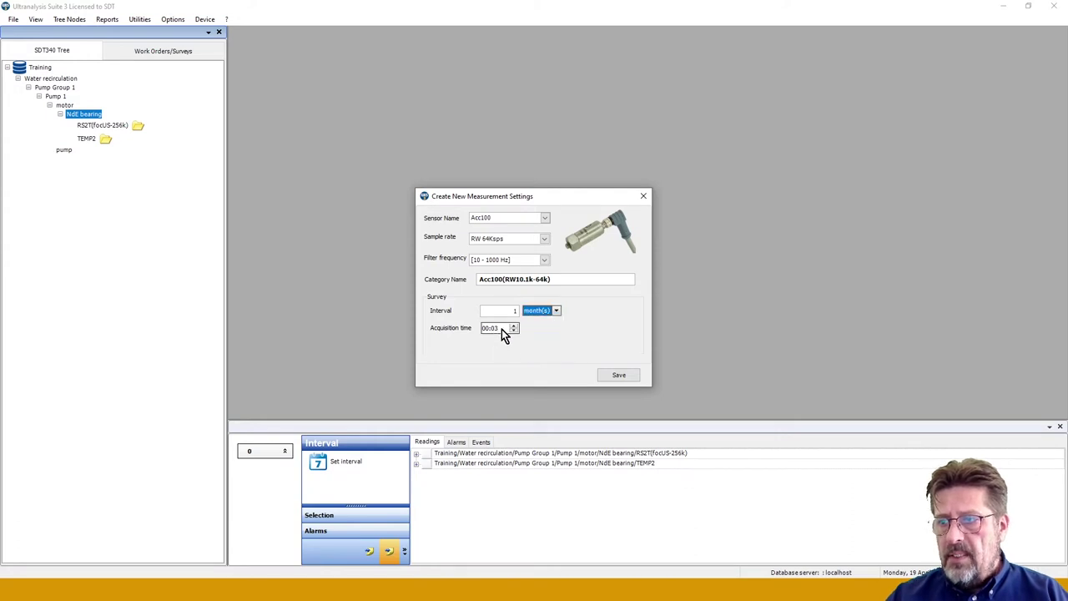
{"action": "left_click", "coordinate": [501, 330]}
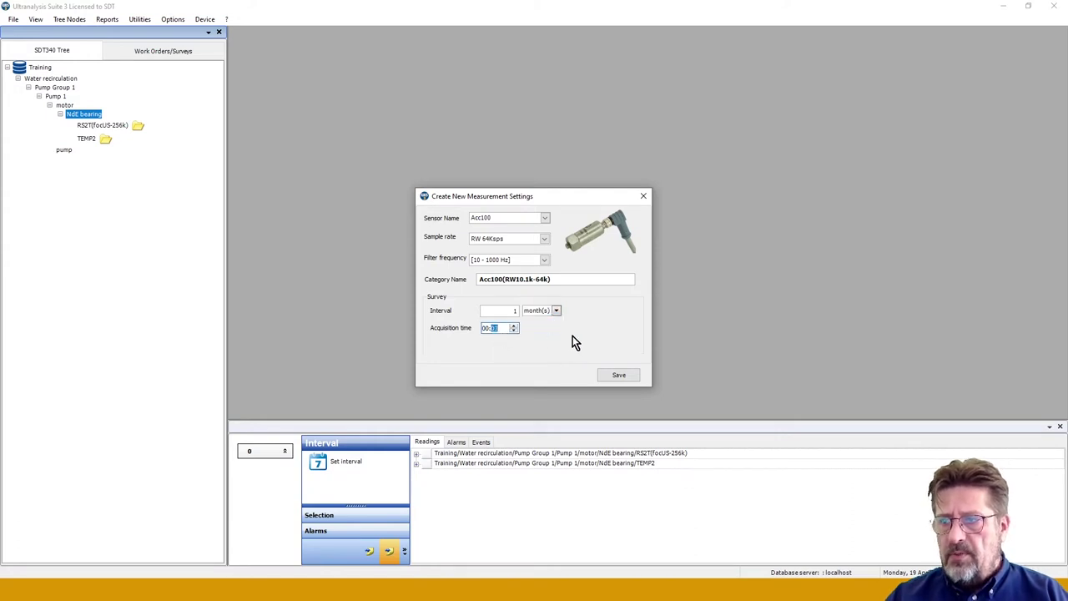
{"action": "left_click", "coordinate": [618, 376]}
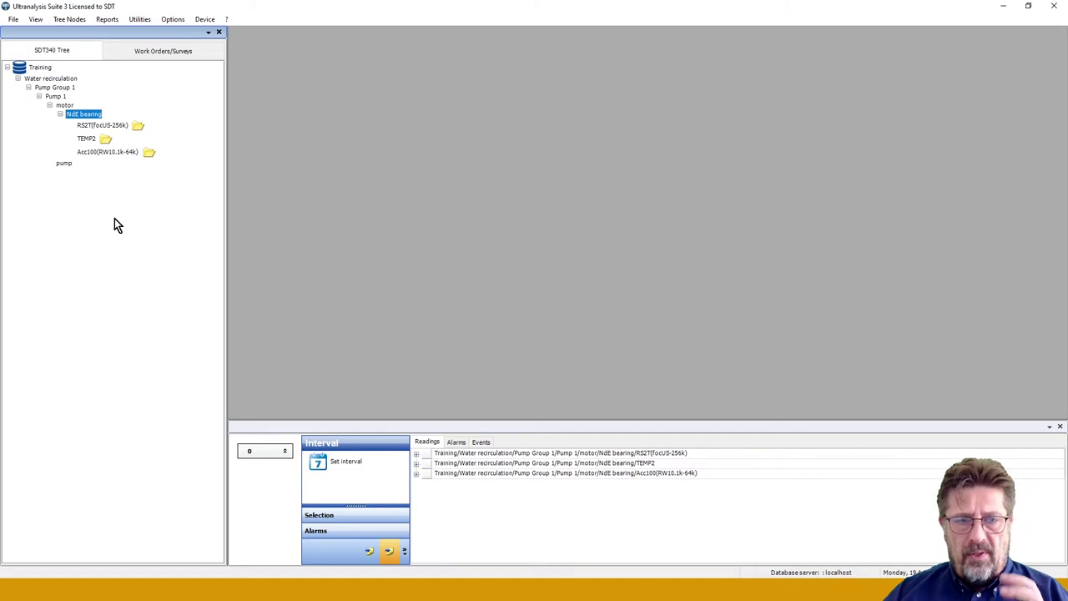
- Start a second set of Acc100 measurement settings for the NdE bearing with sample rate RW 64Ksps and filter frequency 10 - 10000 Hz
{"action": "right_click", "coordinate": [90, 120]}
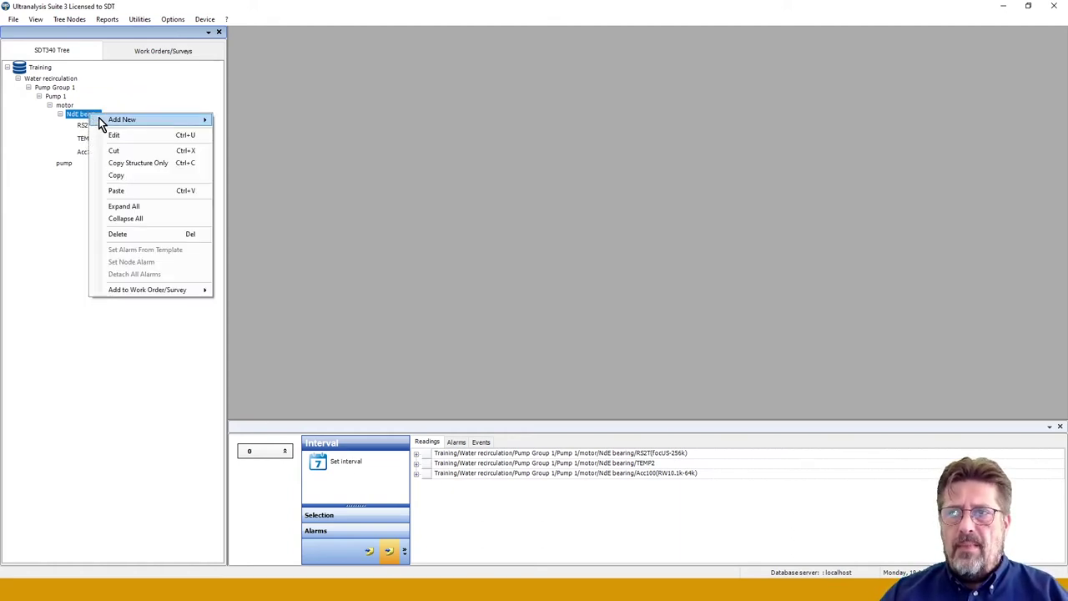
{"action": "left_click", "coordinate": [64, 231]}
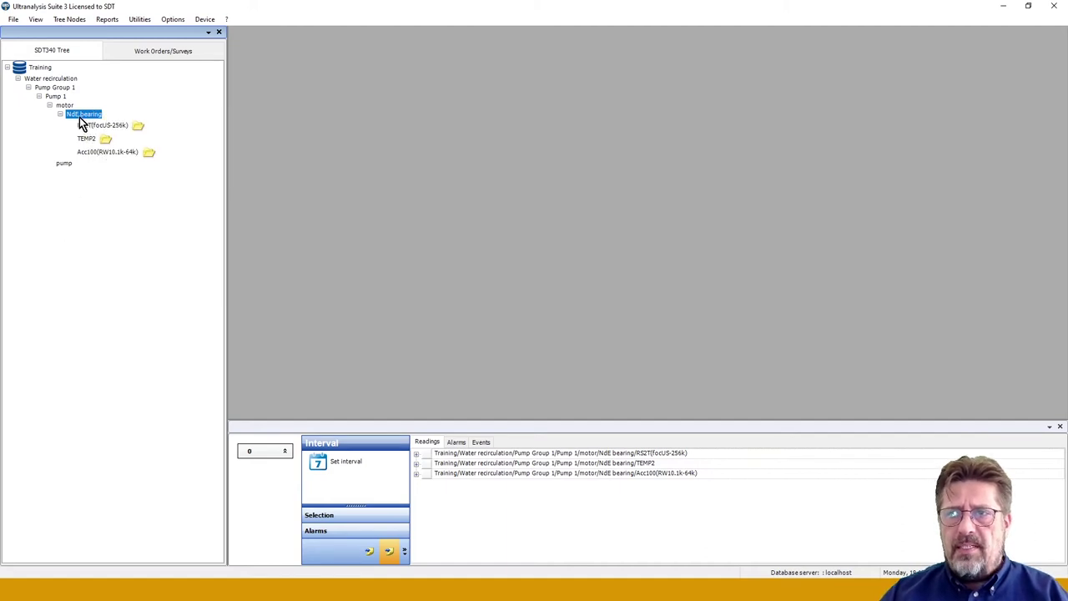
{"action": "right_click", "coordinate": [80, 117]}
{"action": "mouse_move", "coordinate": [120, 123]}
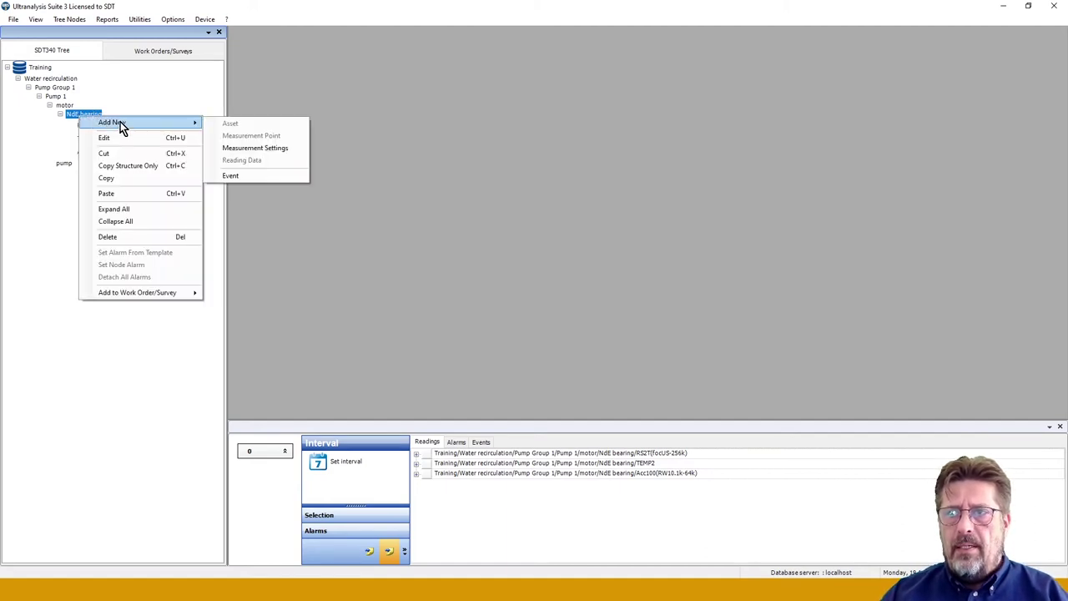
{"action": "left_click", "coordinate": [254, 148]}
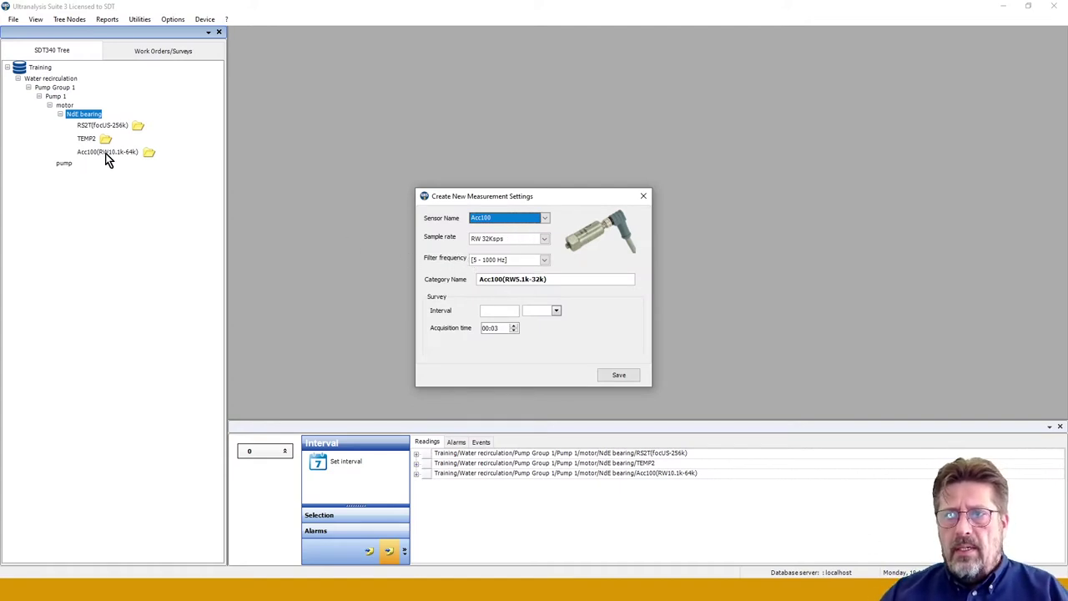
{"action": "left_click", "coordinate": [544, 239]}
{"action": "left_click", "coordinate": [505, 258]}
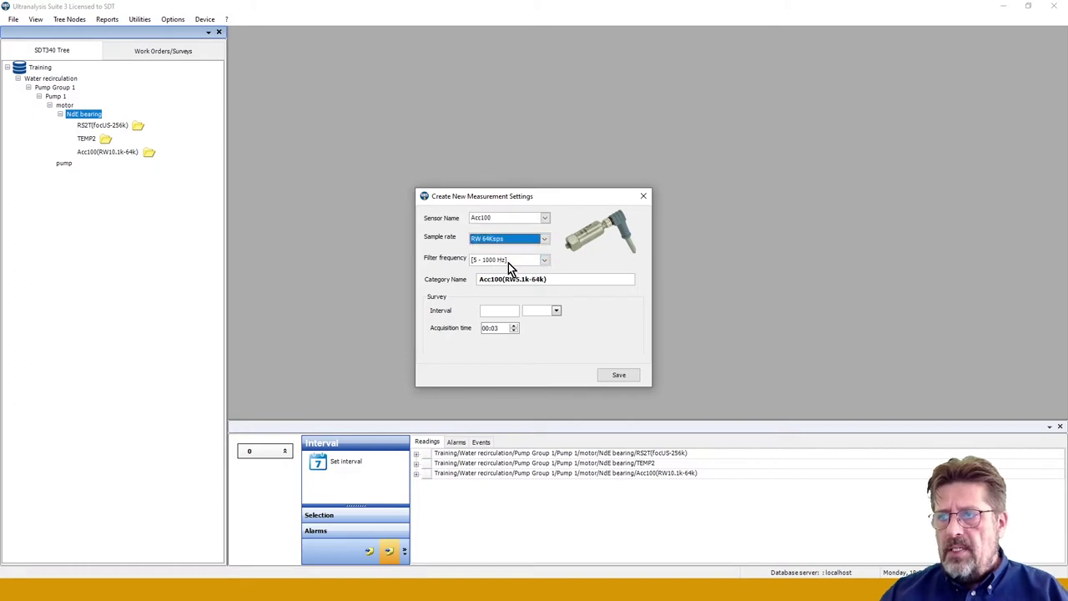
{"action": "left_click", "coordinate": [546, 260]}
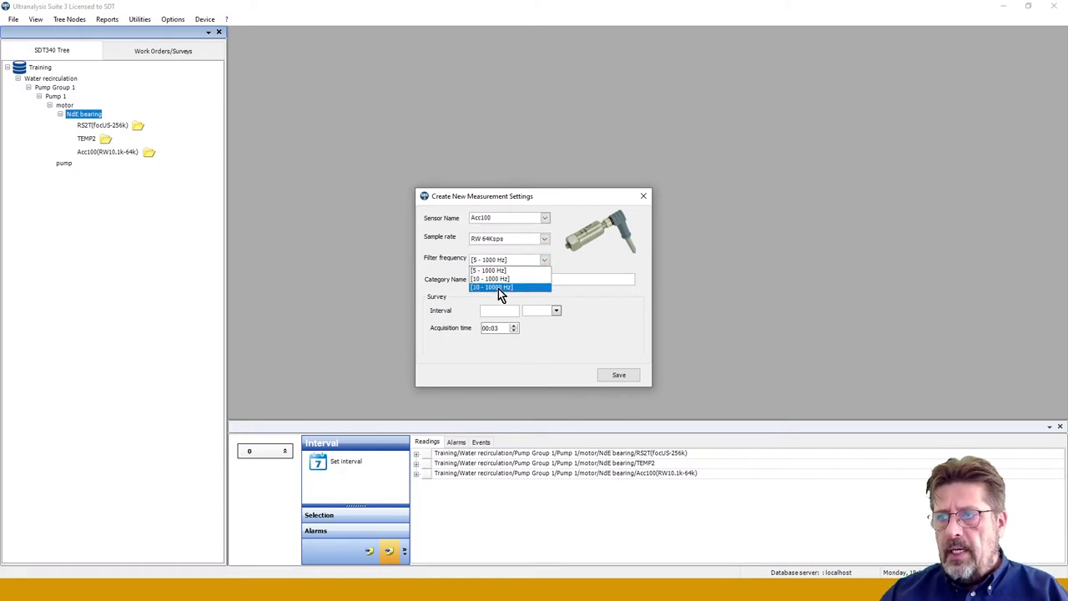
{"action": "left_click", "coordinate": [498, 287]}
- Set the survey interval of the 10 - 10000 Hz Acc100 settings to 1 month and save them
{"action": "left_click", "coordinate": [501, 311]}
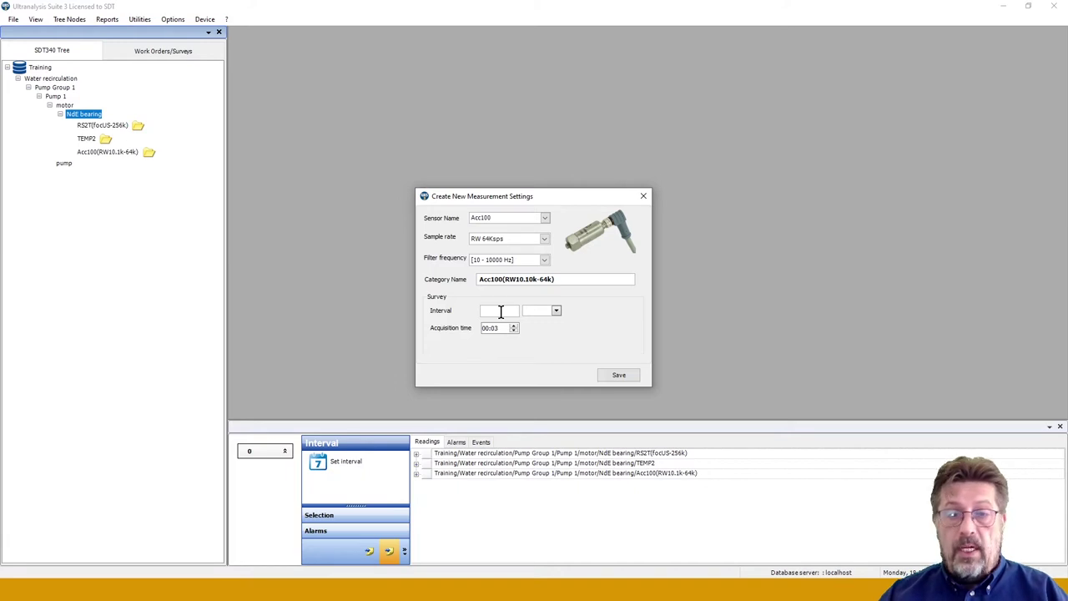
{"action": "type", "text": "1"}
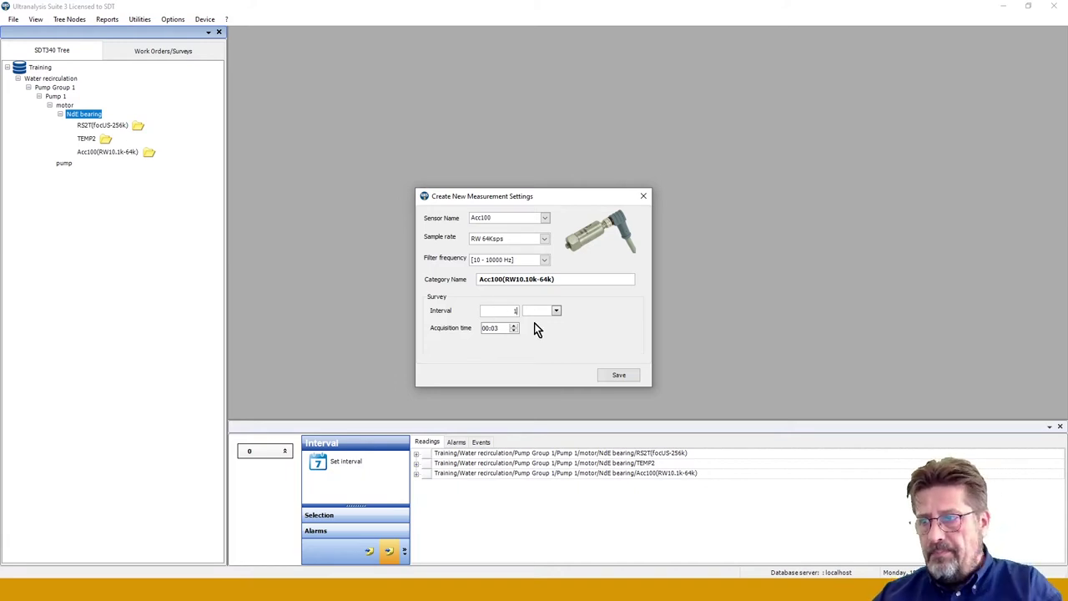
{"action": "left_click", "coordinate": [556, 310]}
{"action": "left_click", "coordinate": [543, 344]}
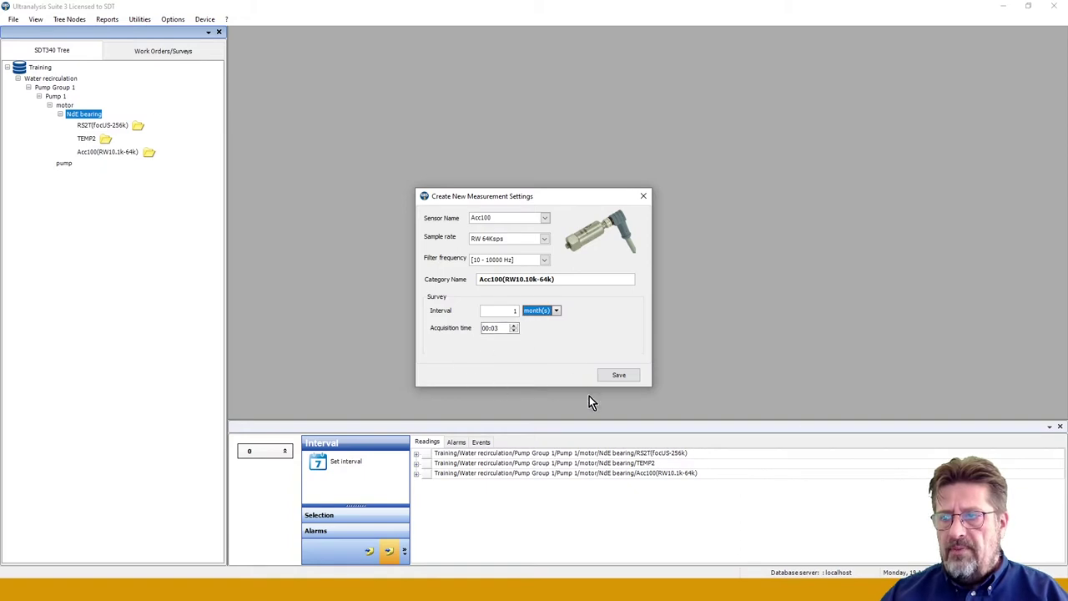
{"action": "left_click", "coordinate": [618, 376]}
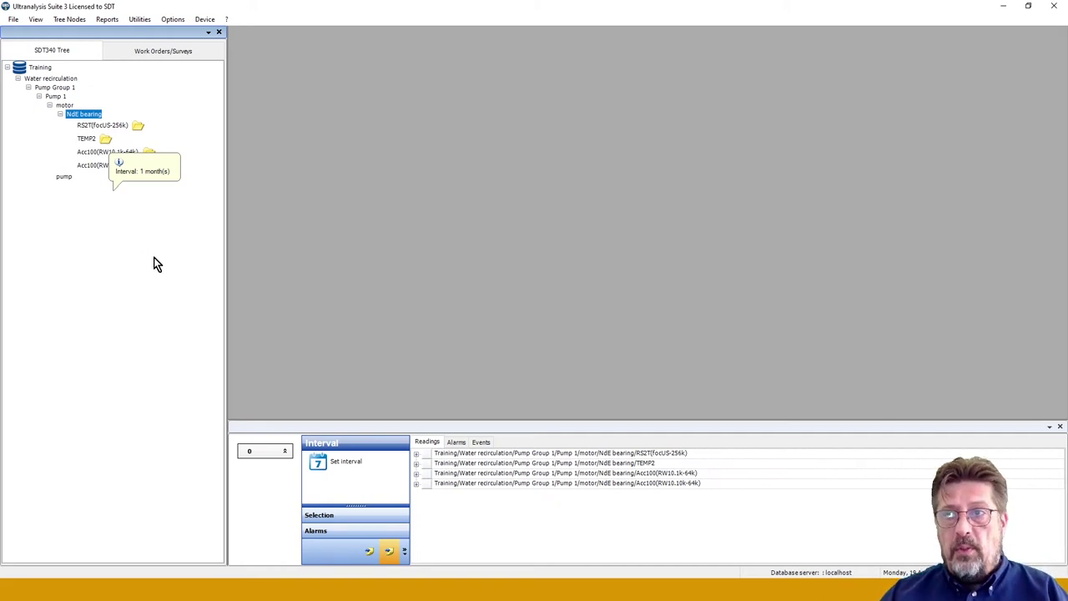
- Rename the NdE bearing measurement point to "NdE bearing V" and collapse its node in the tree
{"action": "right_click", "coordinate": [78, 118]}
{"action": "left_click", "coordinate": [103, 136]}
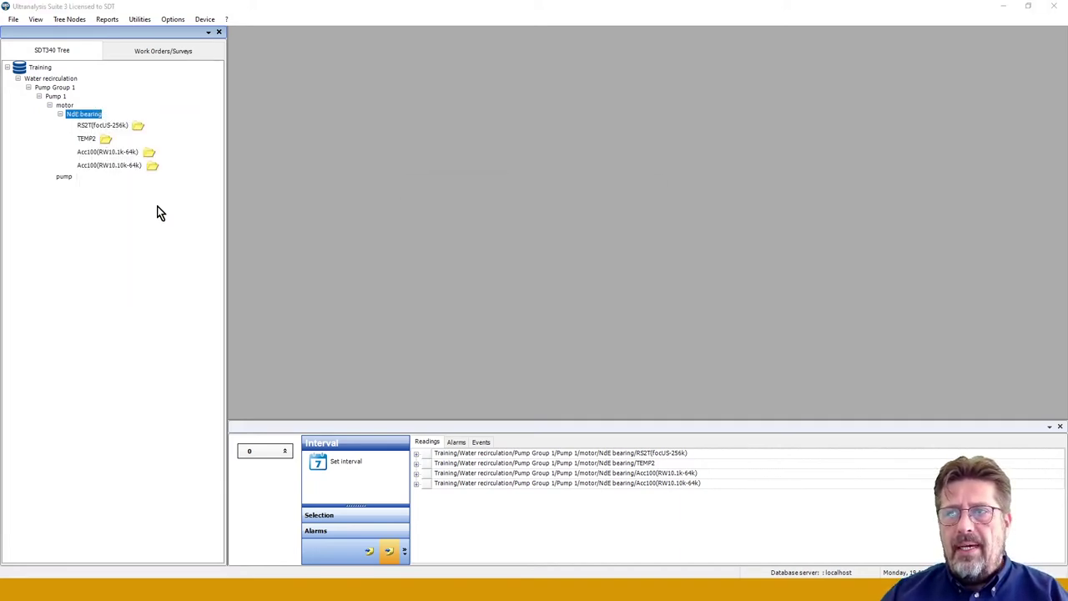
{"action": "left_click", "coordinate": [501, 209]}
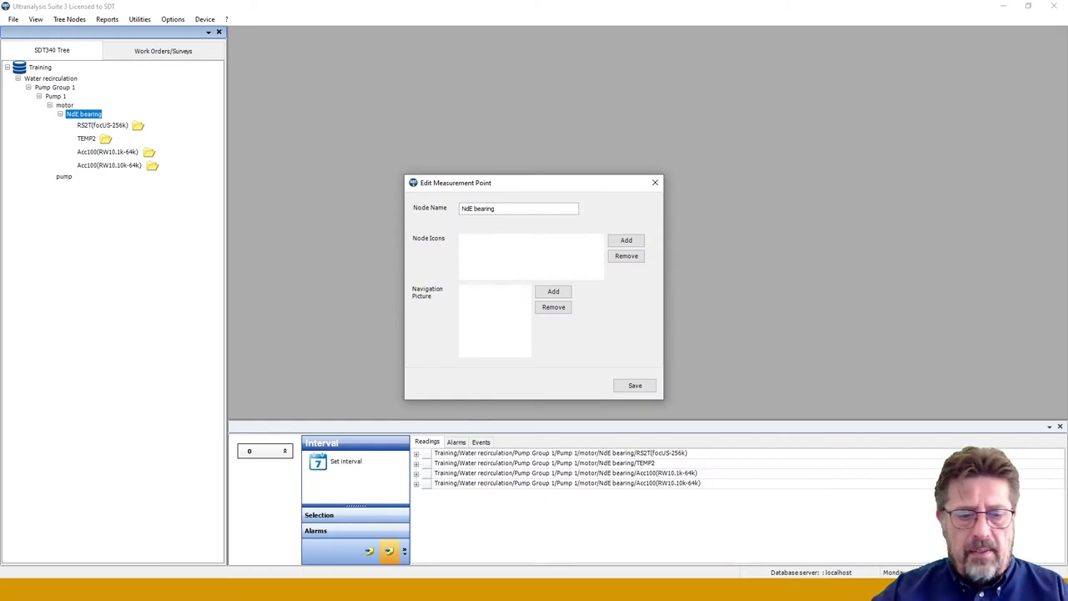
{"action": "type", "text": "V"}
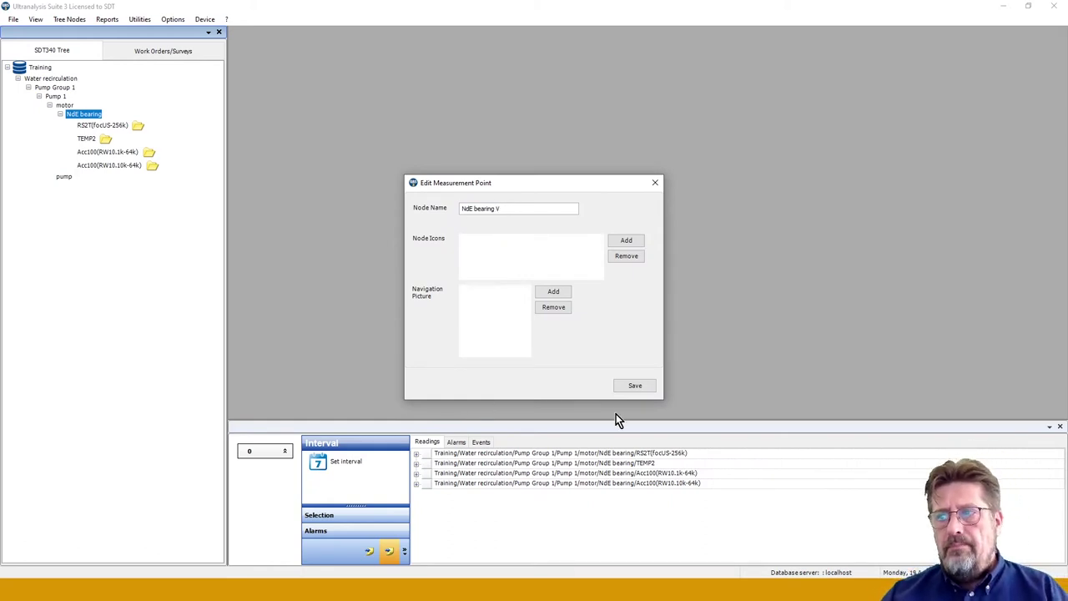
{"action": "left_click", "coordinate": [635, 386]}
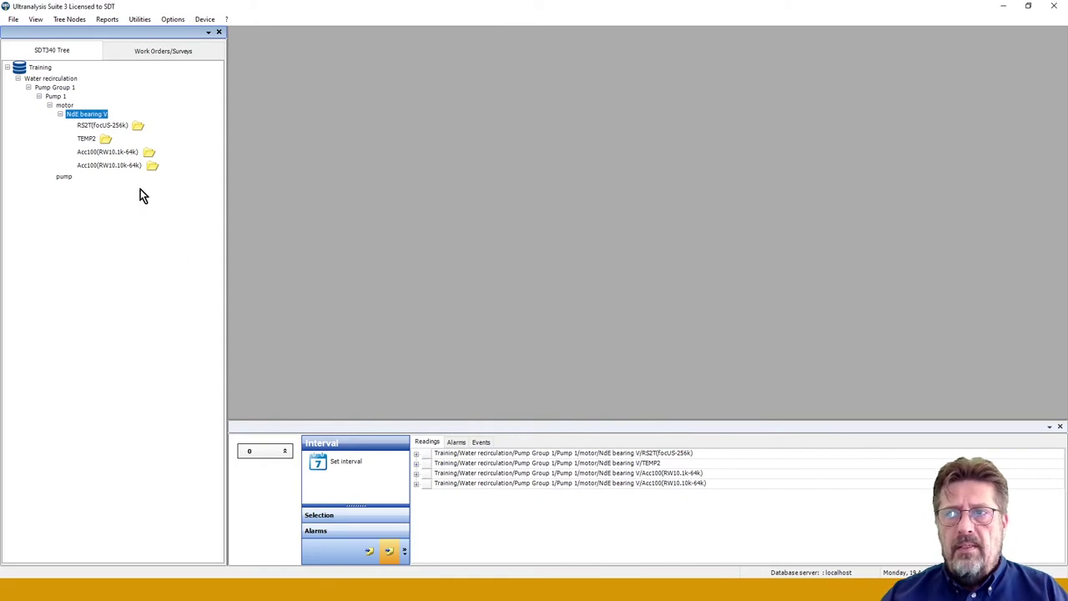
{"action": "left_click", "coordinate": [60, 114]}
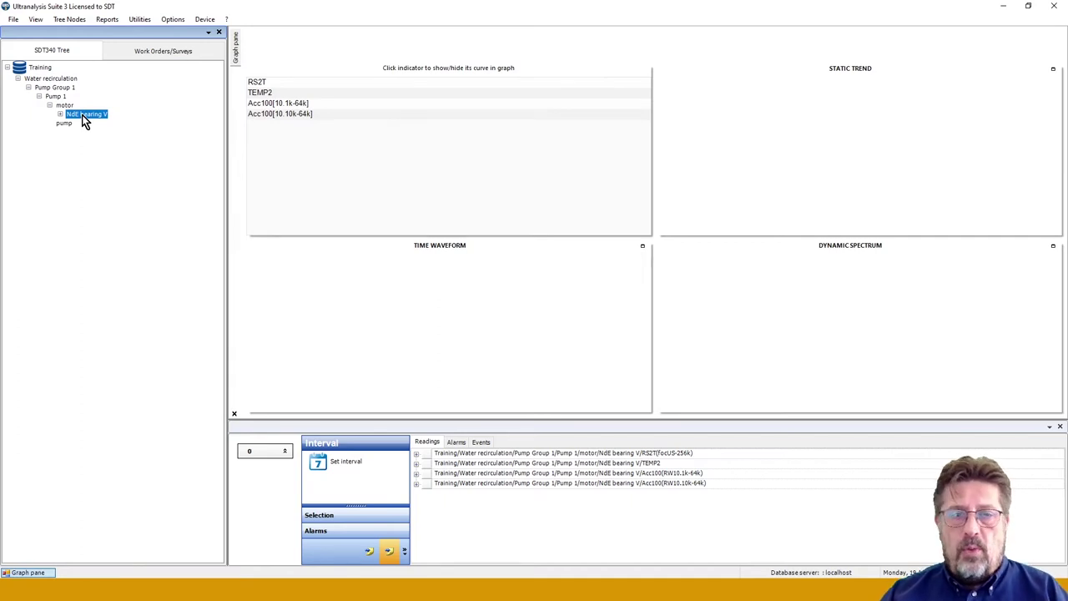
- Copy only the structure of the NdE bearing V measurement point and paste it twice under the motor node
{"action": "right_click", "coordinate": [84, 117]}
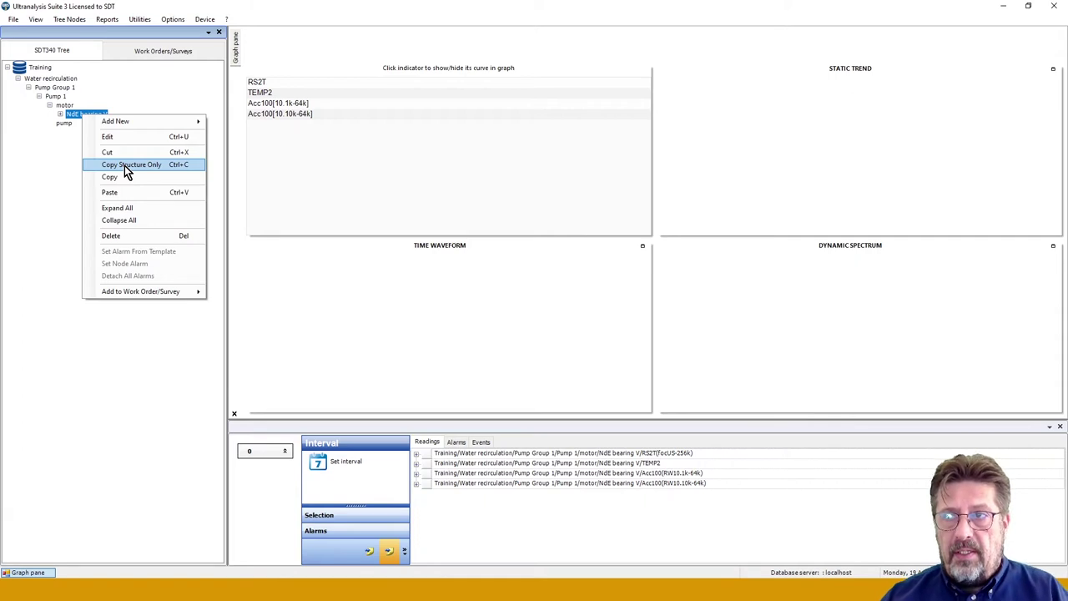
{"action": "left_click", "coordinate": [124, 166]}
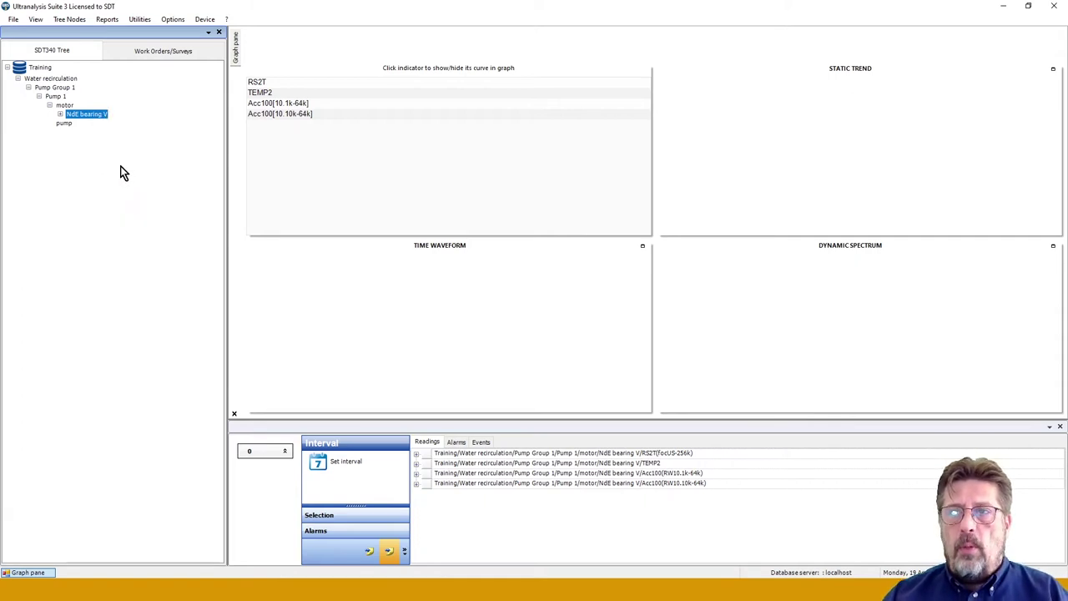
{"action": "left_click", "coordinate": [65, 107]}
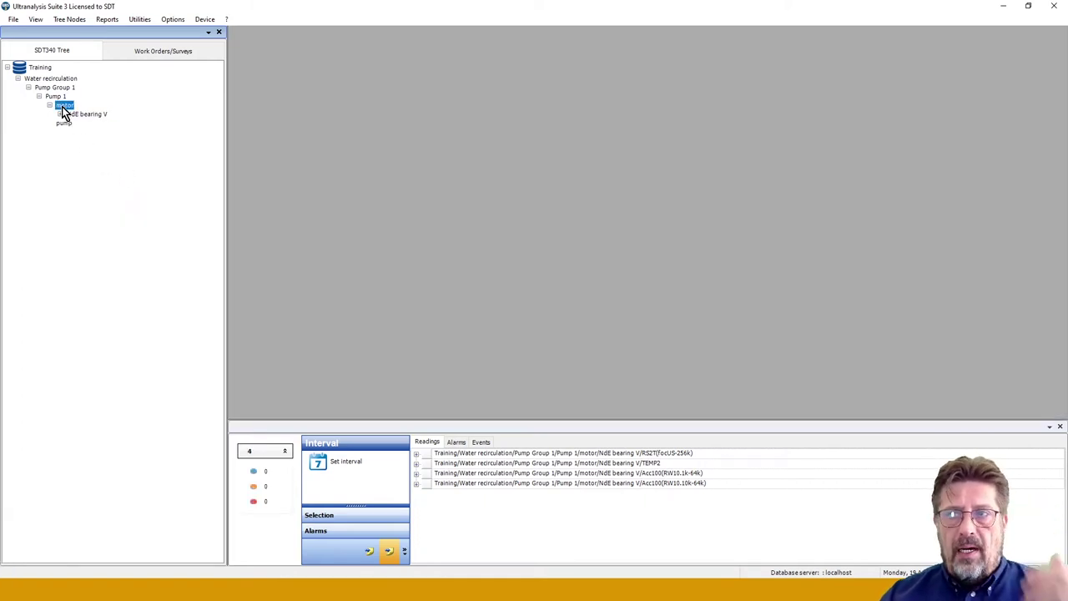
{"action": "right_click", "coordinate": [64, 108]}
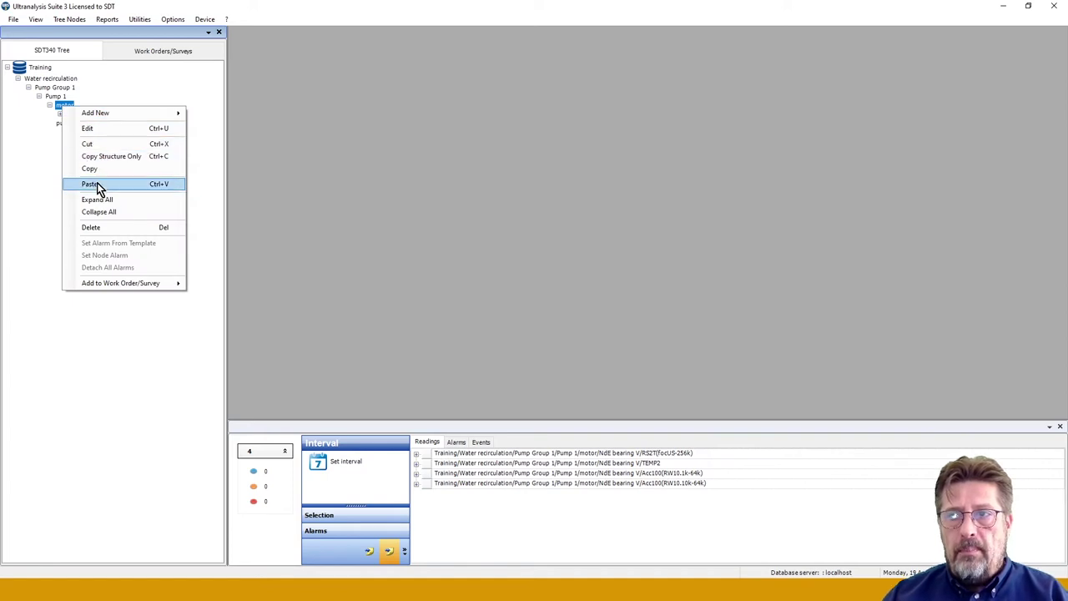
{"action": "left_click", "coordinate": [97, 185]}
{"action": "right_click", "coordinate": [70, 105]}
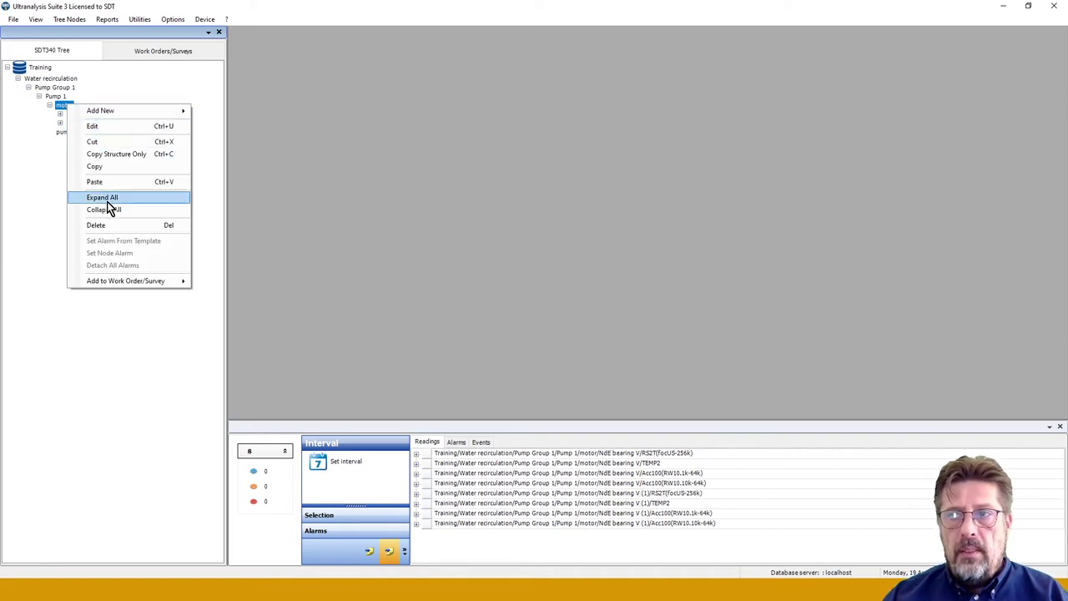
{"action": "left_click", "coordinate": [96, 182]}
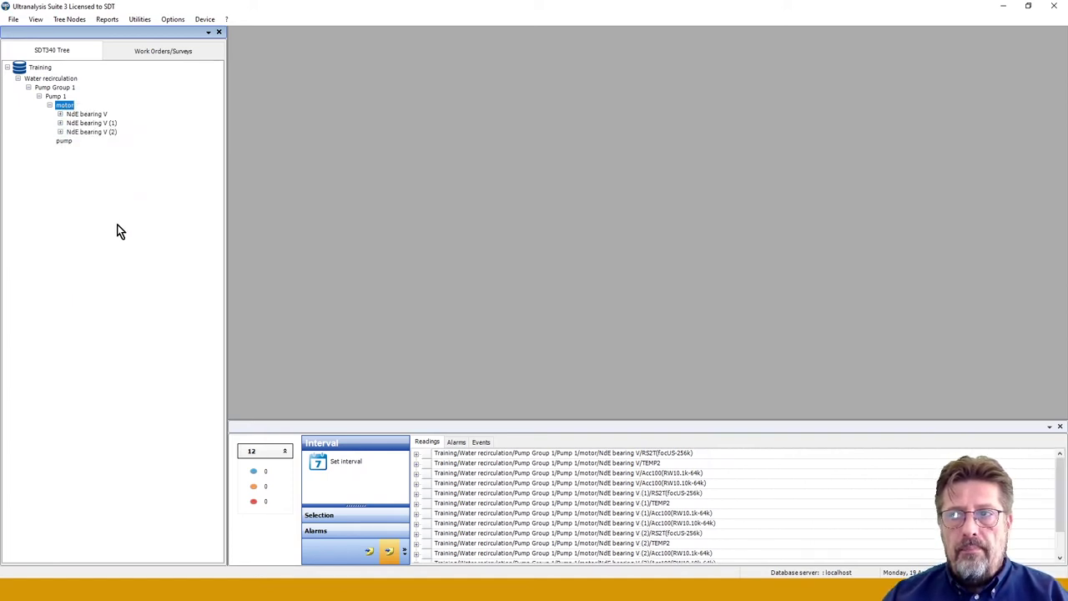
- Rename the first copy, "NdE bearing V (1)", to "NdE bearing H" and save it
{"action": "right_click", "coordinate": [93, 123]}
{"action": "left_click", "coordinate": [116, 143]}
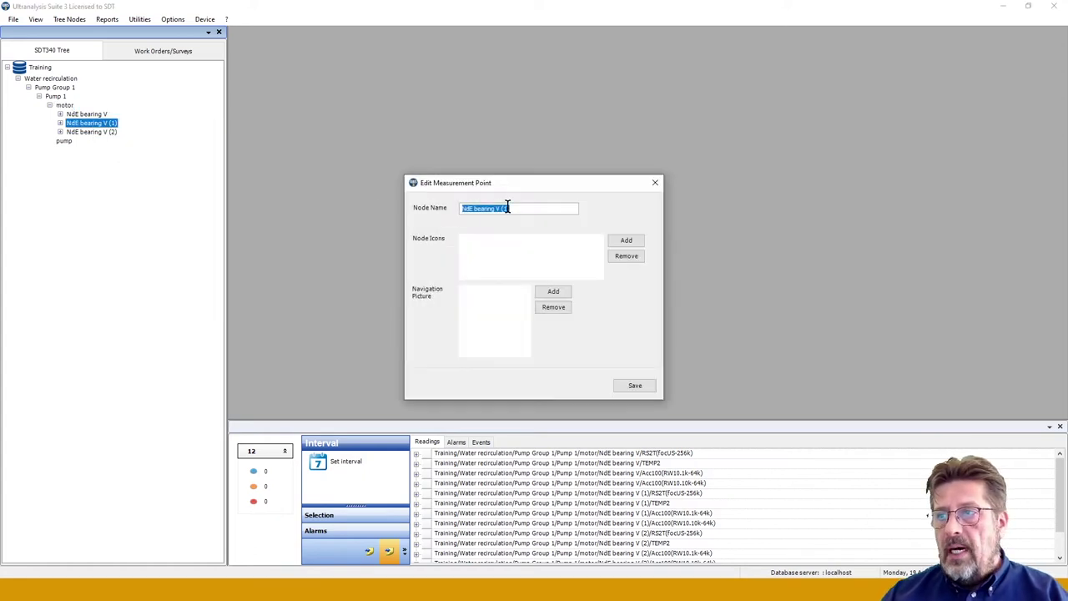
{"action": "left_click", "coordinate": [511, 208]}
{"action": "key", "text": "BackSpace"}
{"action": "key", "text": "BackSpace"}
{"action": "key", "text": "BackSpace"}
{"action": "key", "text": "BackSpace"}
{"action": "key", "text": "BackSpace"}
{"action": "key", "text": "BackSpace"}
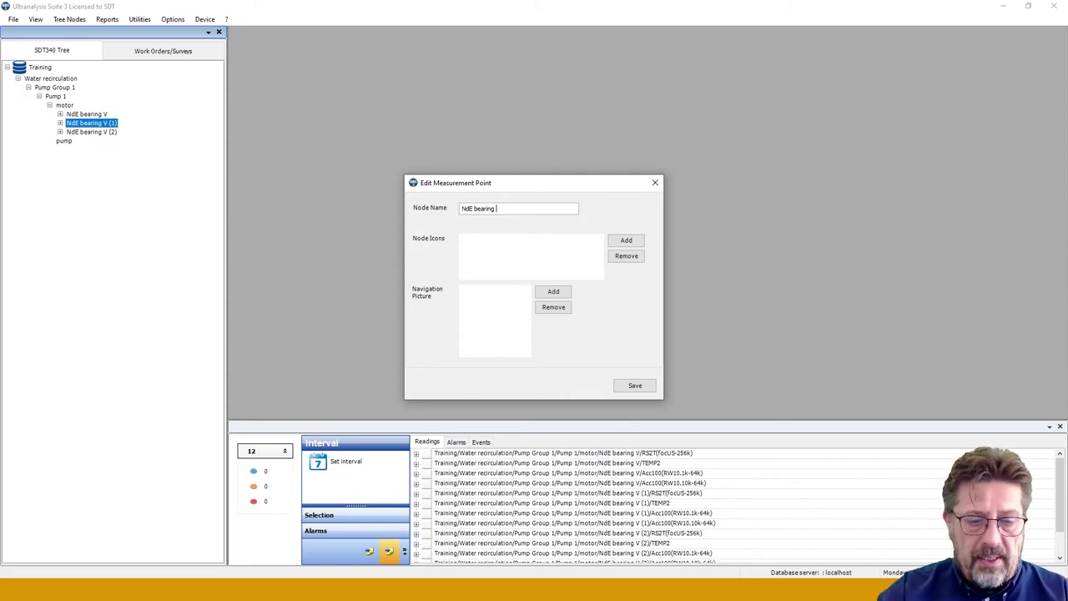
{"action": "type", "text": "H"}
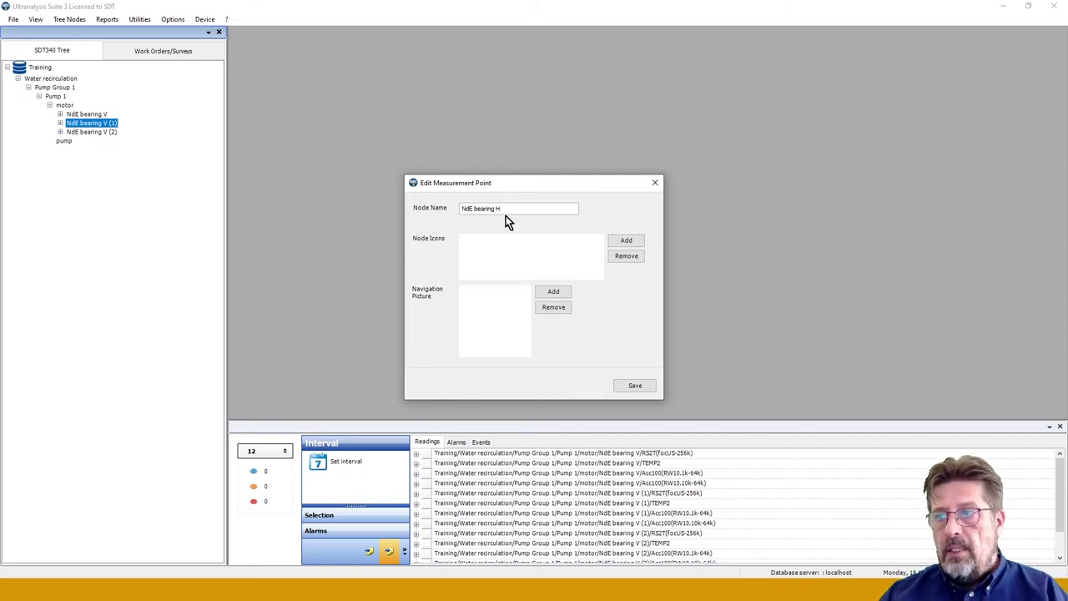
{"action": "left_click", "coordinate": [632, 385]}
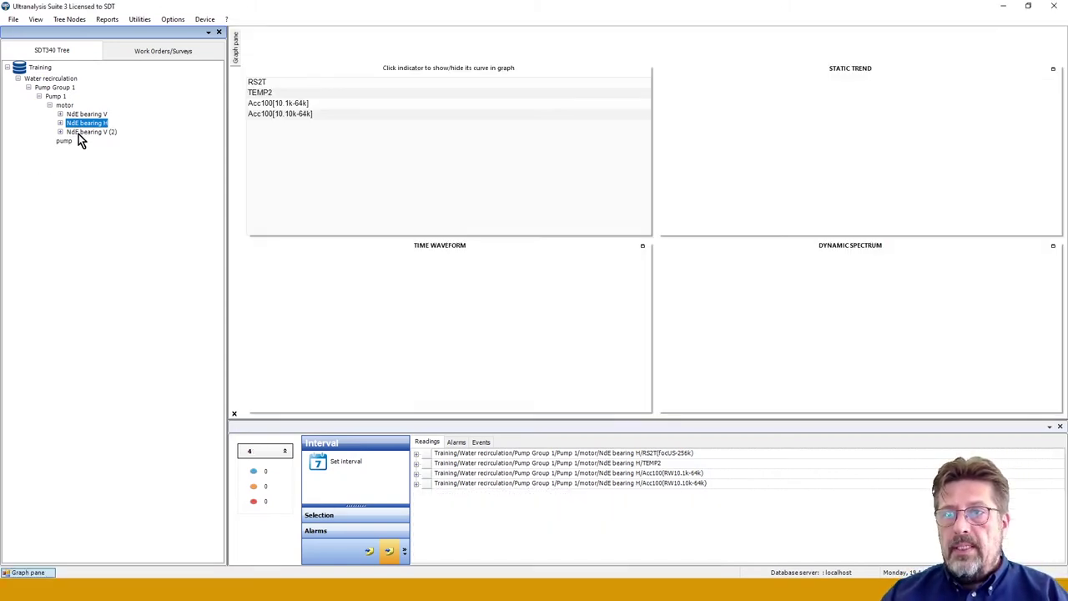
- Rename the remaining copy, "NdE bearing V (2)", to "NdE bearing A" and save it
{"action": "right_click", "coordinate": [78, 133]}
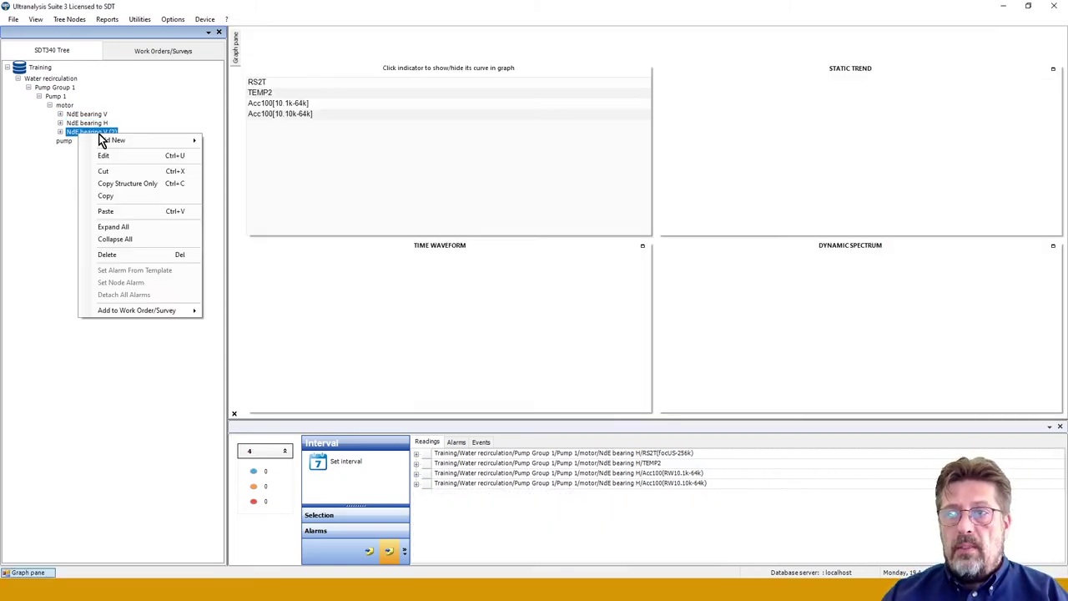
{"action": "left_click", "coordinate": [105, 155]}
{"action": "left_click", "coordinate": [517, 208]}
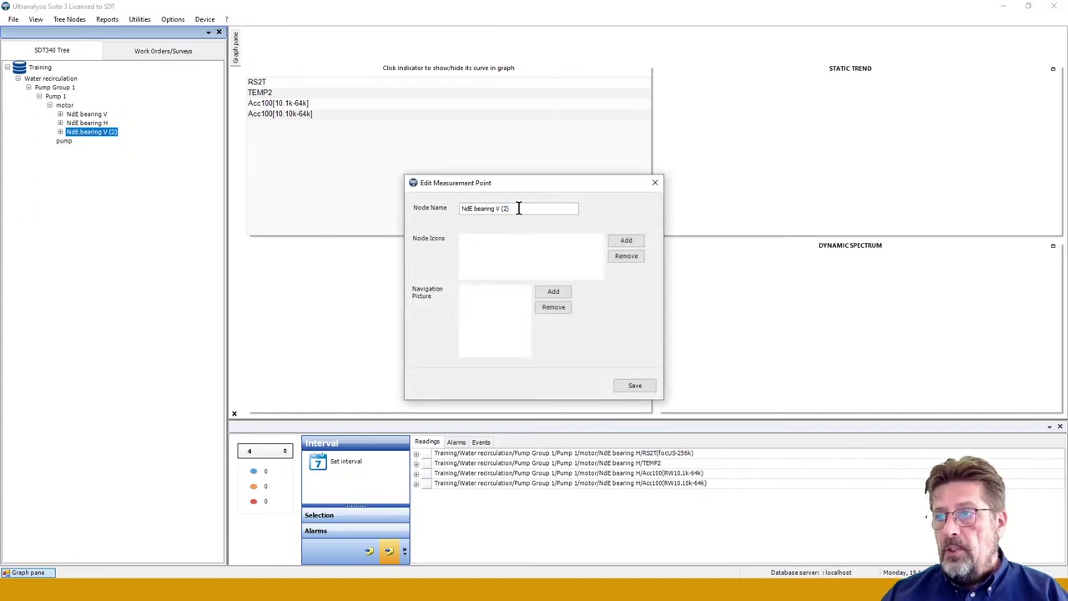
{"action": "key", "text": "BackSpace"}
{"action": "key", "text": "BackSpace"}
{"action": "key", "text": "BackSpace"}
{"action": "key", "text": "BackSpace"}
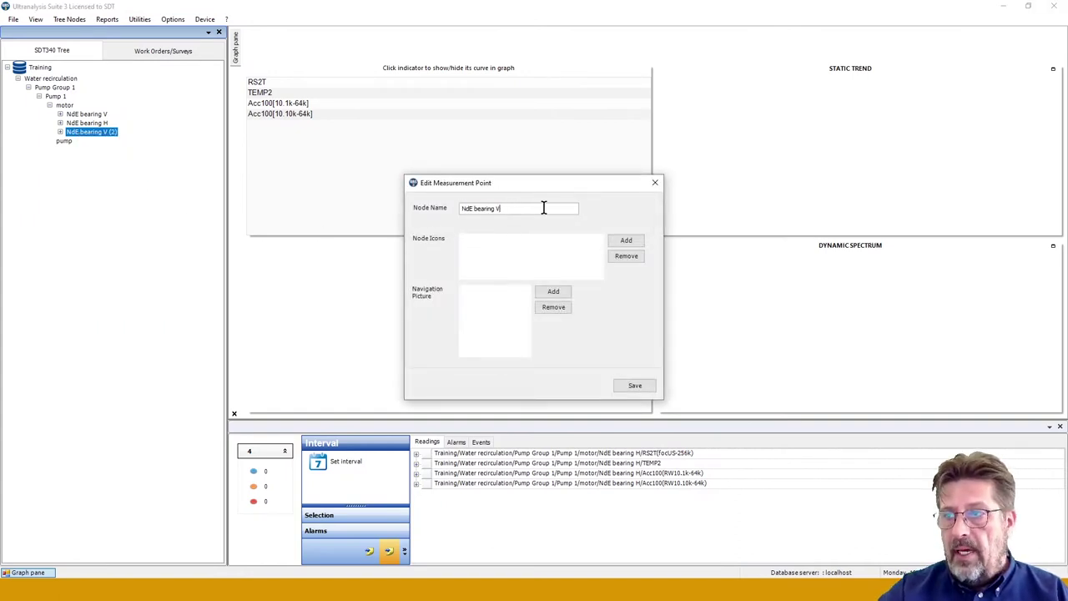
{"action": "type", "text": "A"}
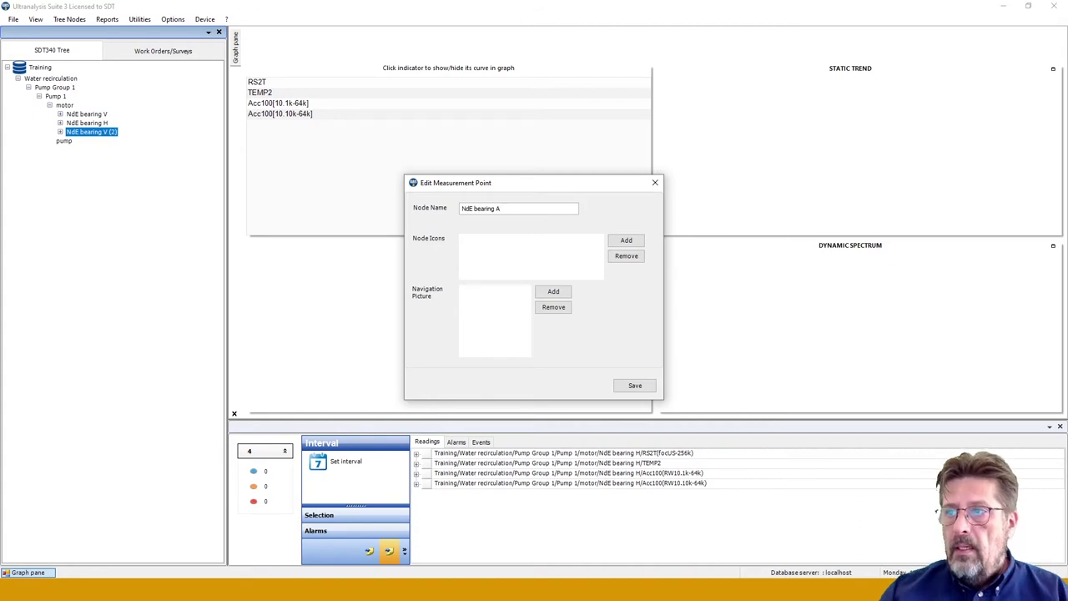
{"action": "left_click", "coordinate": [634, 386]}
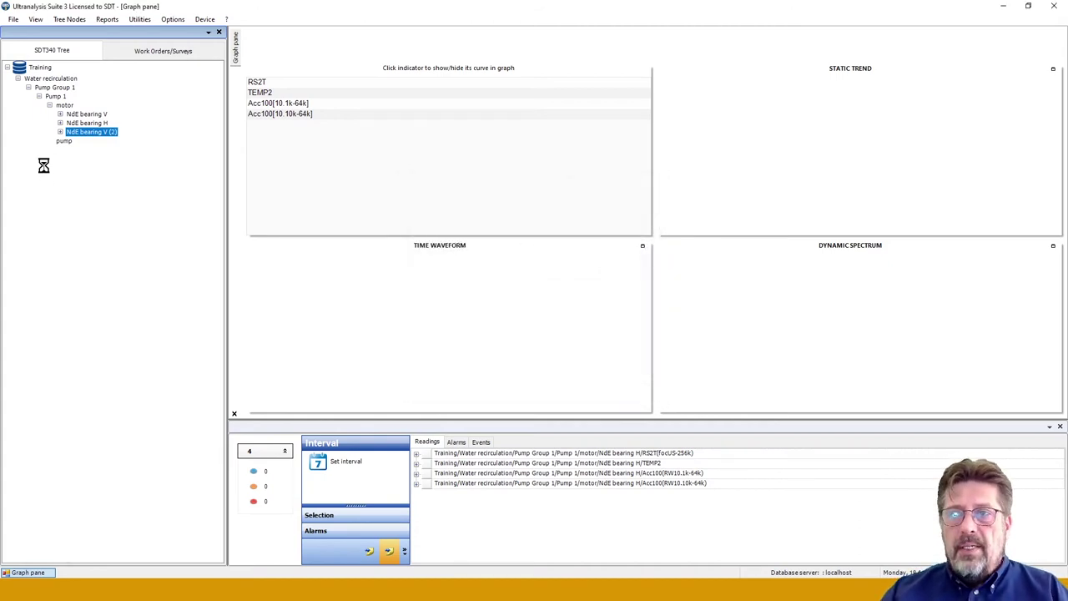
- Expand the NdE bearing V, H and A nodes and delete the RS2T measurement from NdE bearing V
{"action": "left_click", "coordinate": [60, 115]}
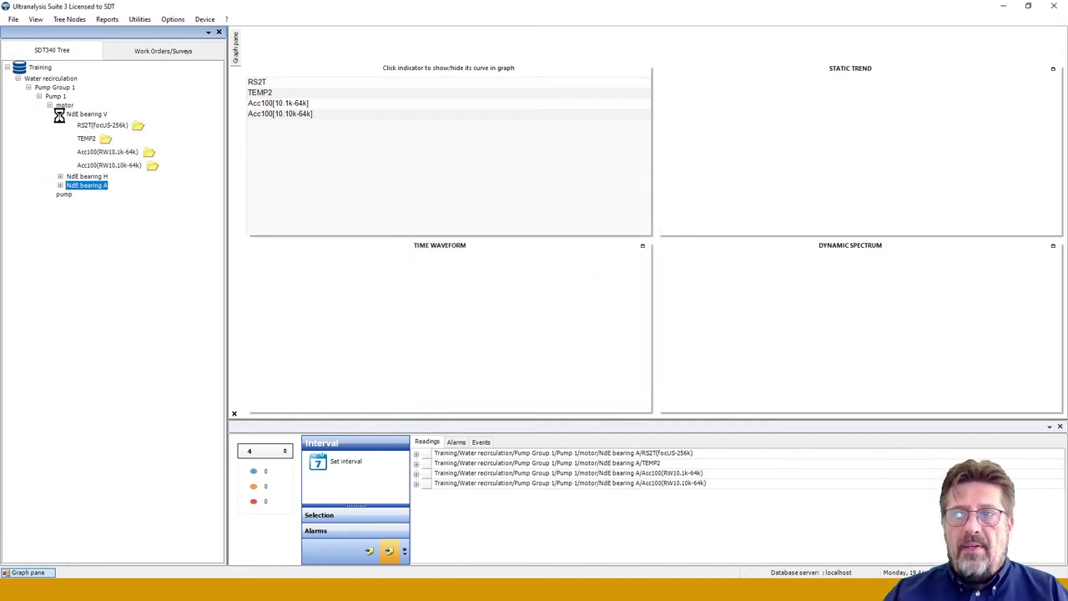
{"action": "left_click", "coordinate": [60, 176]}
{"action": "left_click", "coordinate": [60, 239]}
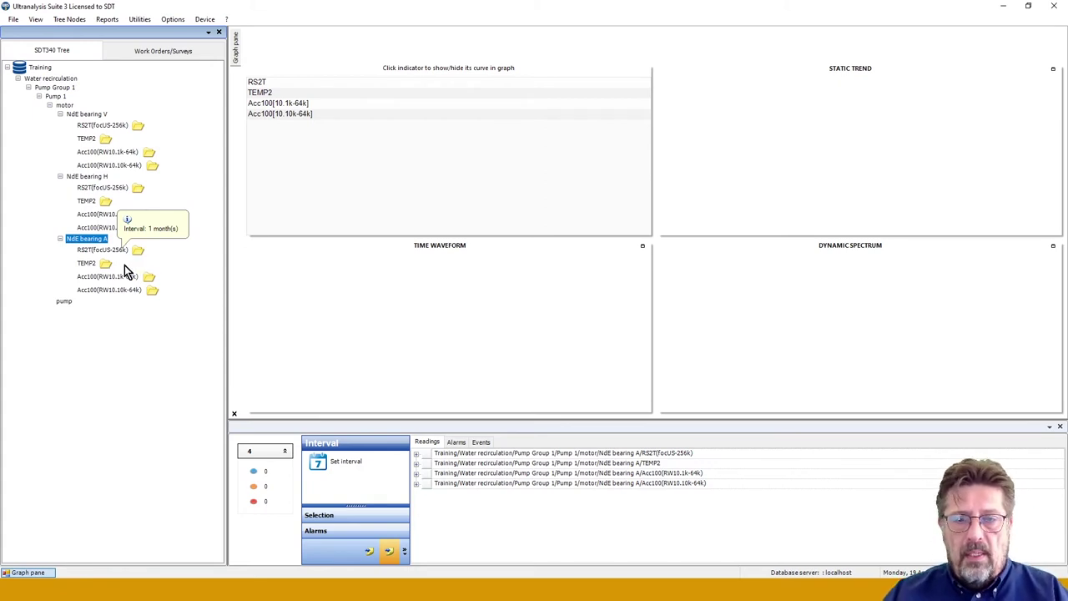
{"action": "left_click", "coordinate": [100, 124]}
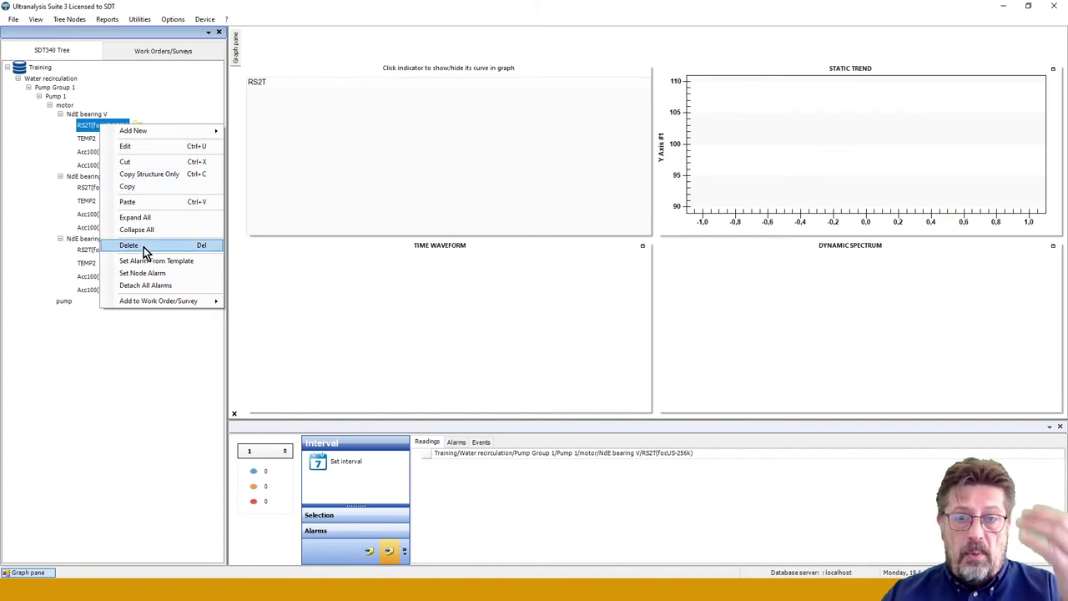
{"action": "left_click", "coordinate": [143, 247]}
{"action": "left_click", "coordinate": [567, 335]}
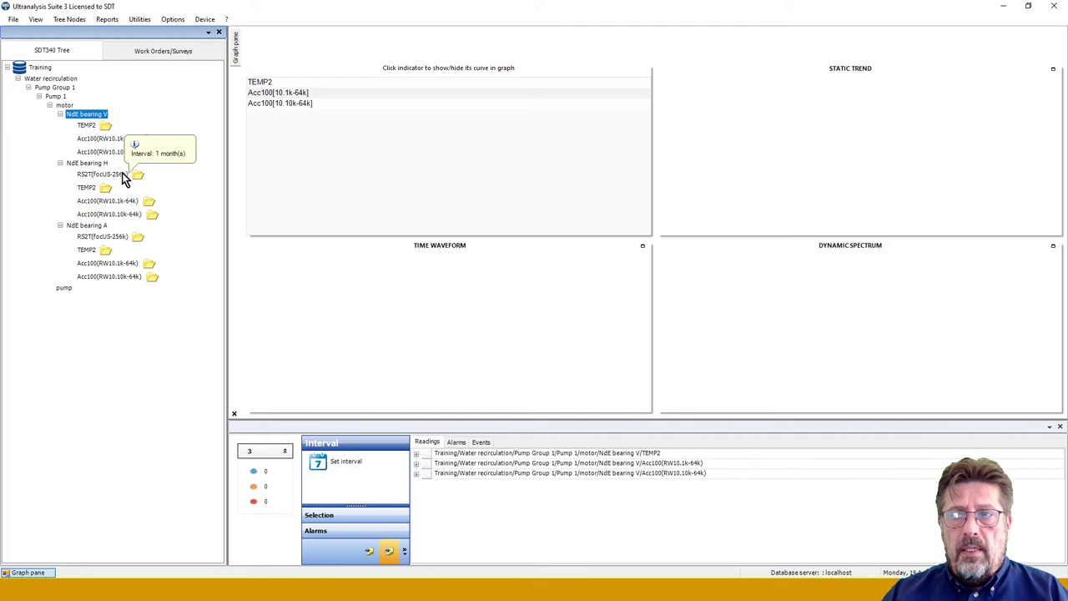
- Delete the TEMP2 measurement from NdE bearing H
{"action": "right_click", "coordinate": [88, 189]}
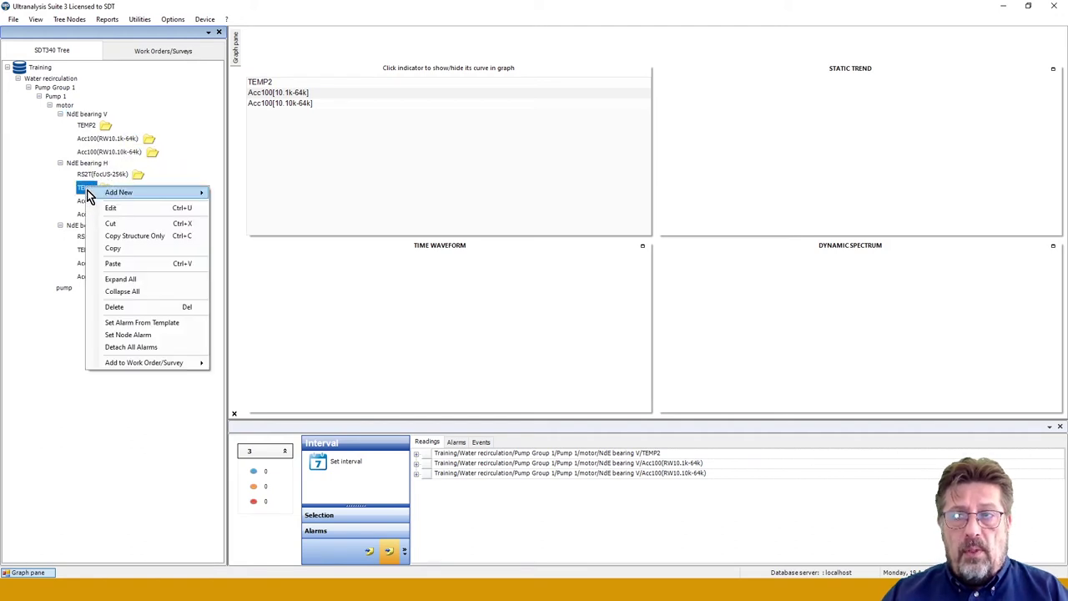
{"action": "left_click", "coordinate": [123, 307]}
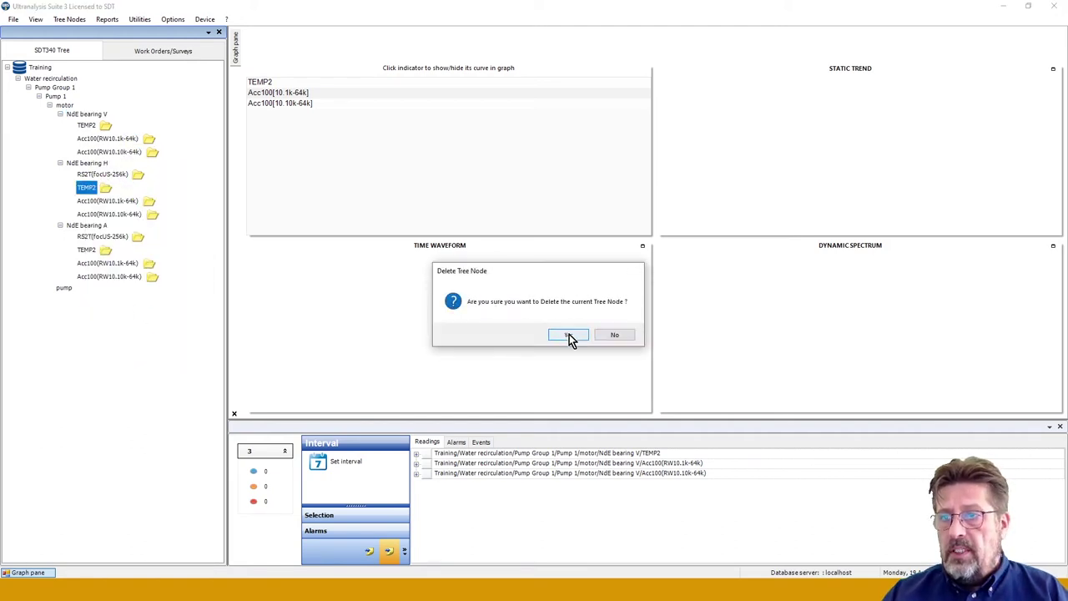
{"action": "left_click", "coordinate": [570, 334]}
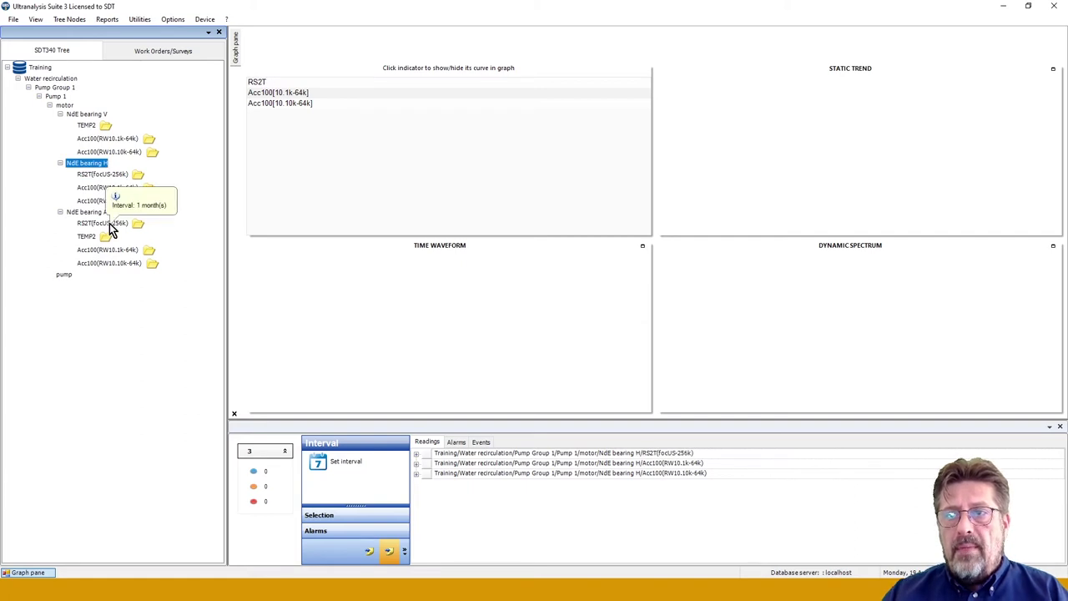
- Delete the RS2T and TEMP2 measurements from NdE bearing A, keeping only its two Acc100 measurements
{"action": "left_click", "coordinate": [108, 222]}
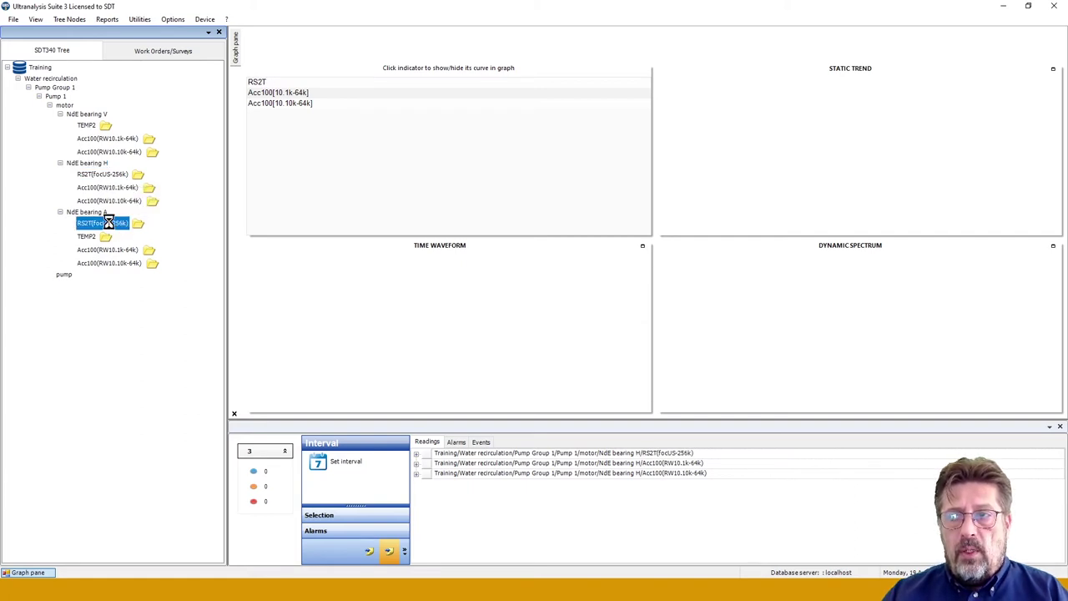
{"action": "right_click", "coordinate": [109, 222]}
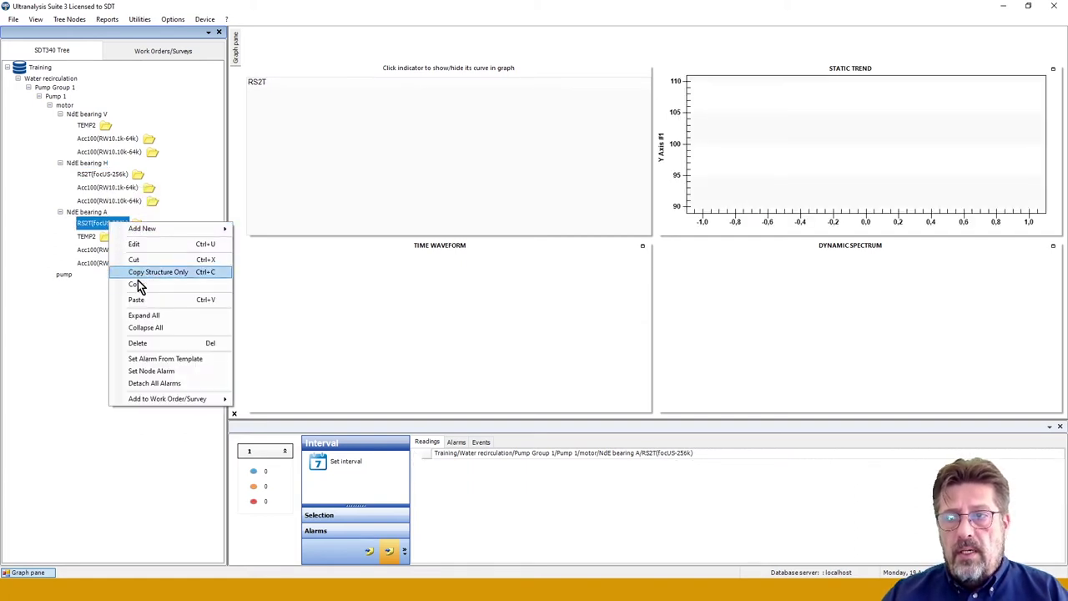
{"action": "left_click", "coordinate": [151, 339]}
{"action": "left_click", "coordinate": [570, 334]}
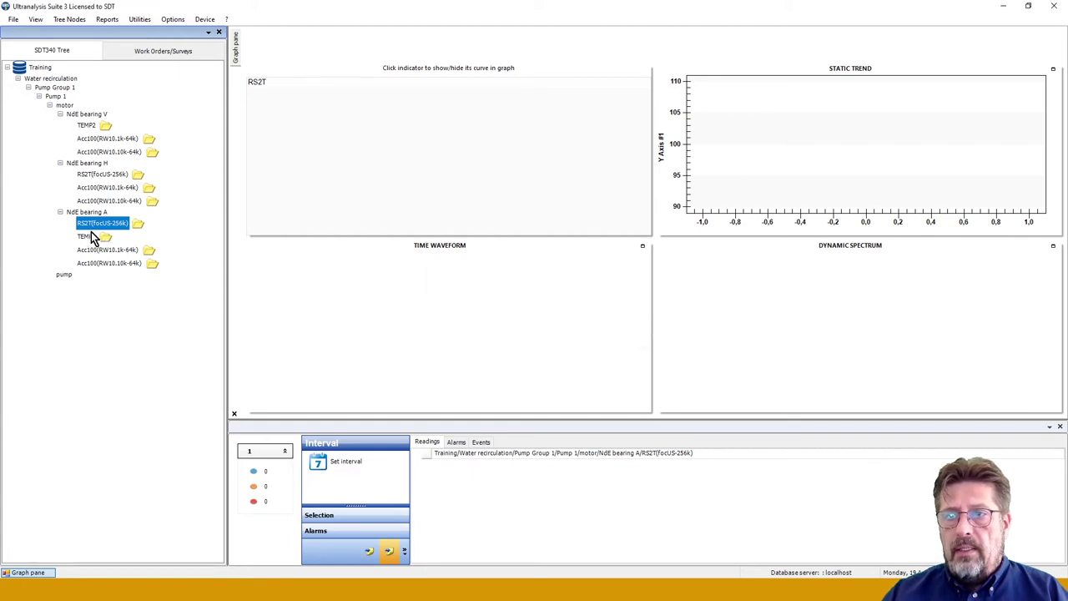
{"action": "right_click", "coordinate": [86, 224]}
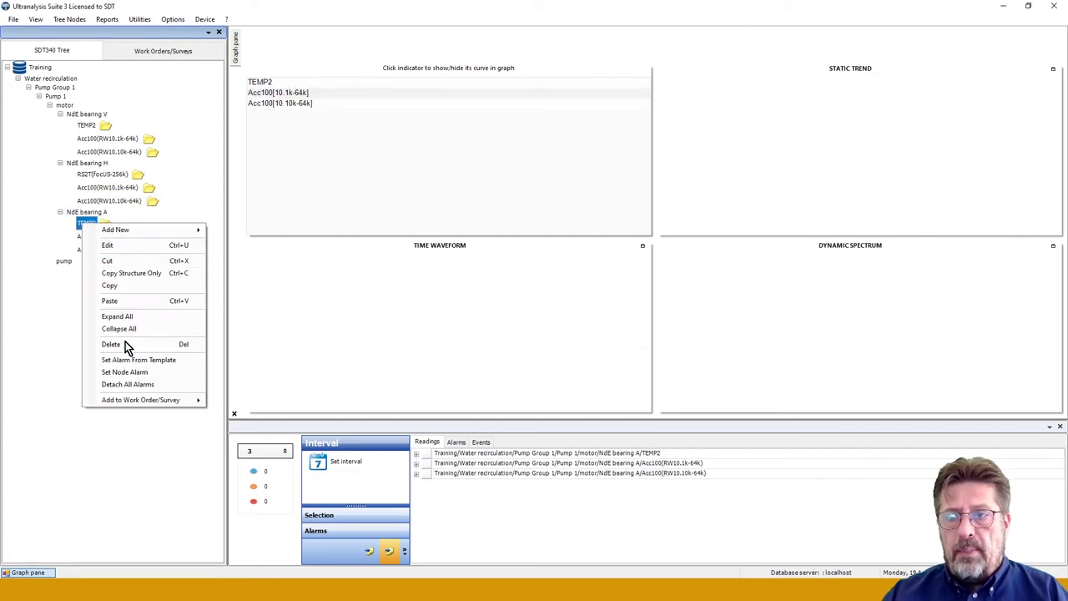
{"action": "left_click", "coordinate": [154, 343]}
{"action": "left_click", "coordinate": [556, 336]}
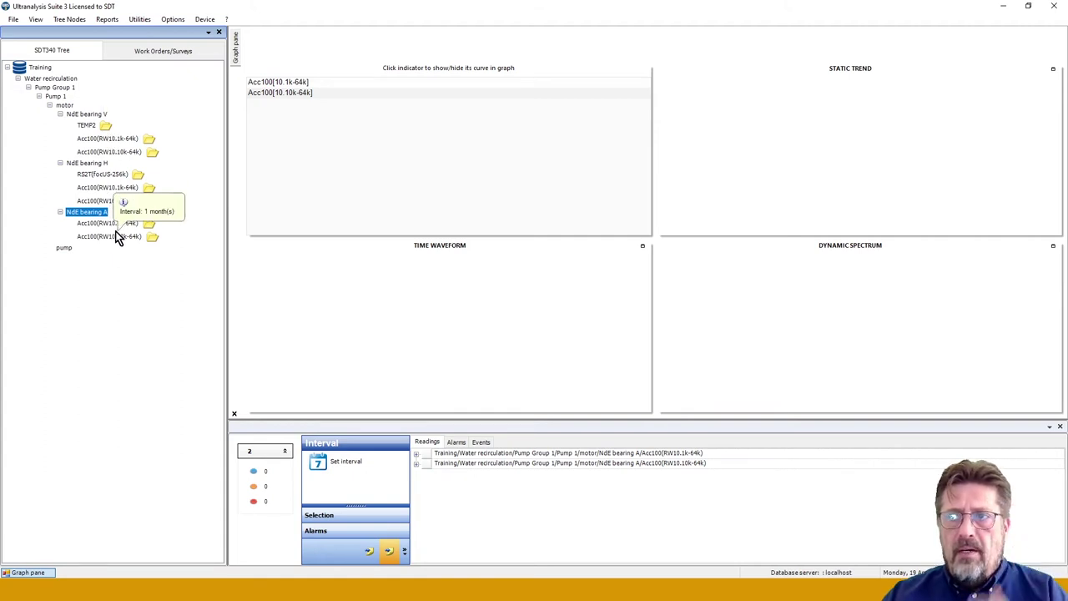
- Collapse the NdE bearing V, H and A nodes in the tree
{"action": "left_click", "coordinate": [60, 115]}
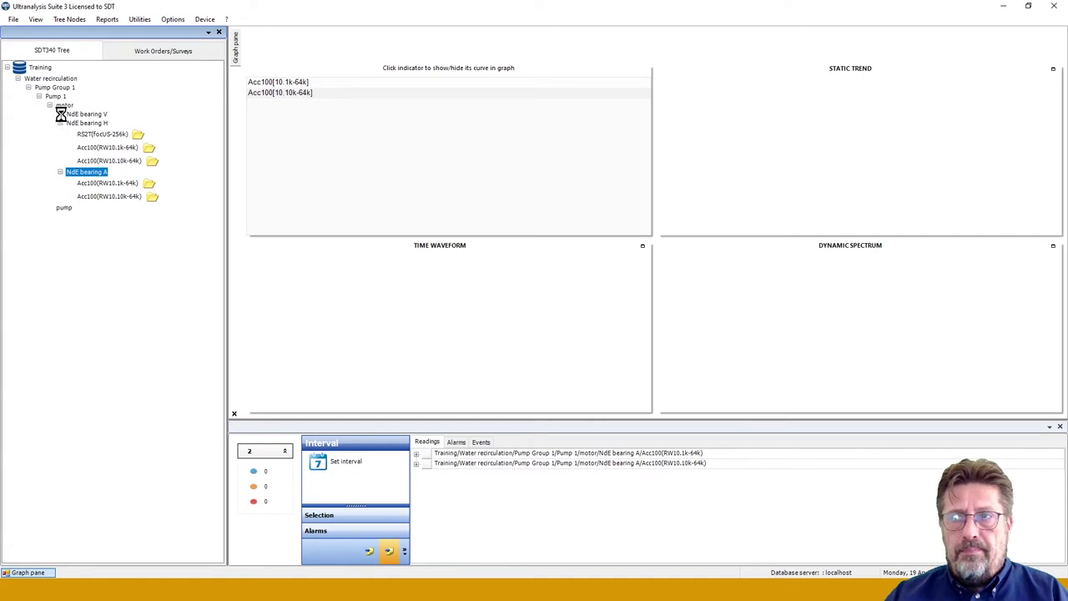
{"action": "left_click", "coordinate": [61, 123]}
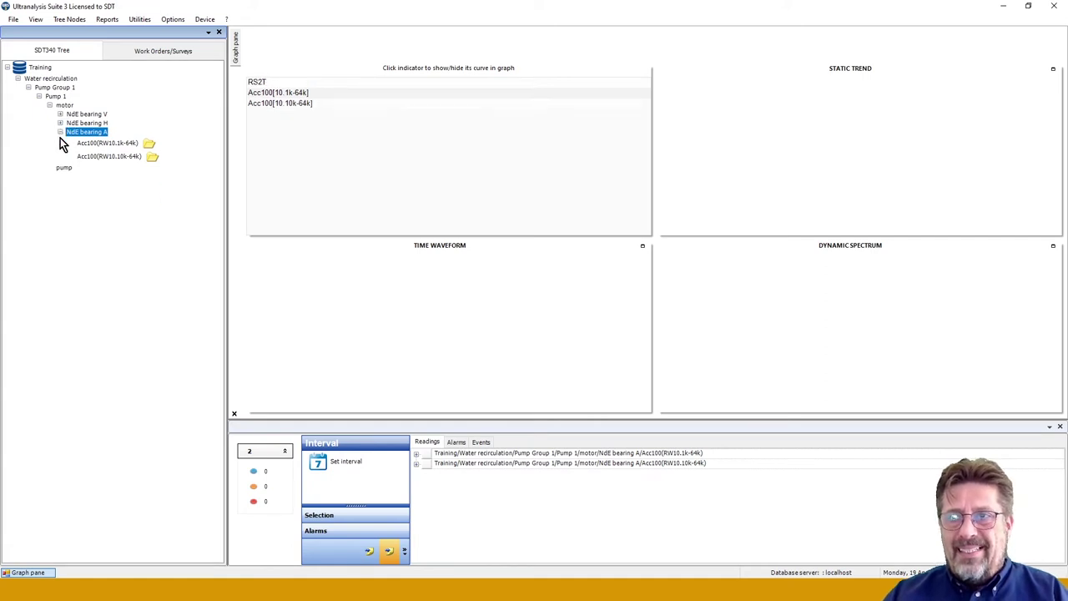
{"action": "left_click", "coordinate": [60, 132]}
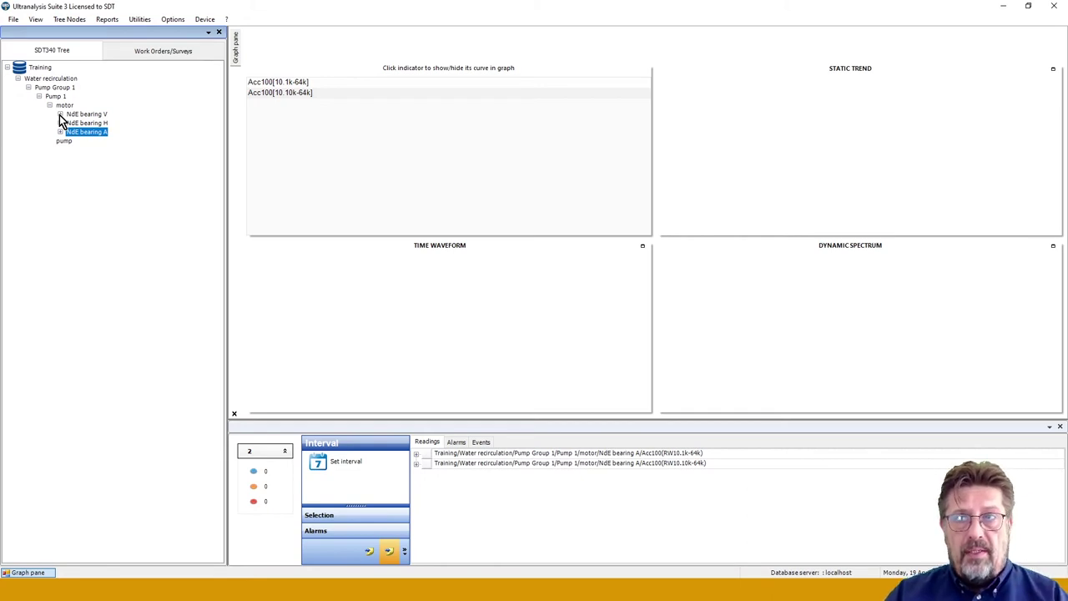
- Copy only the structure of the trimmed NdE bearing V point and paste it three times under the motor node
{"action": "right_click", "coordinate": [77, 115]}
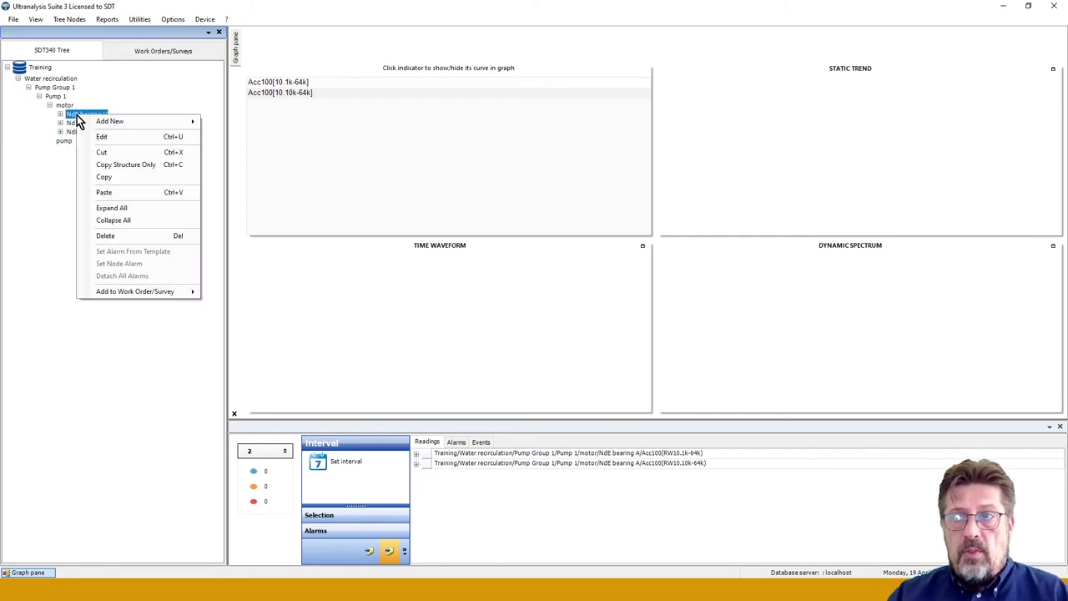
{"action": "left_click", "coordinate": [122, 166]}
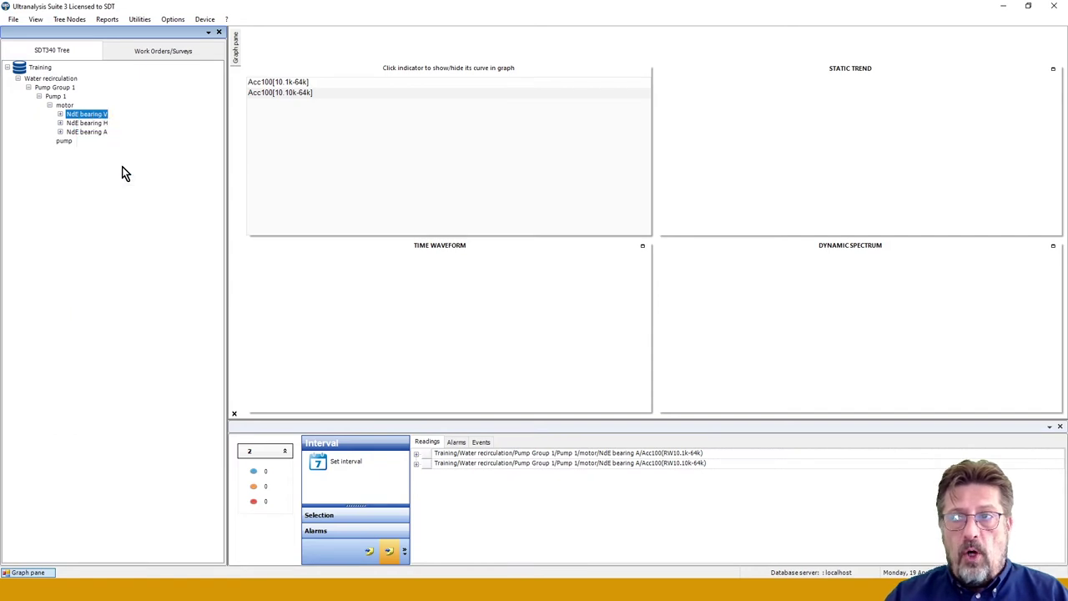
{"action": "left_click", "coordinate": [65, 106]}
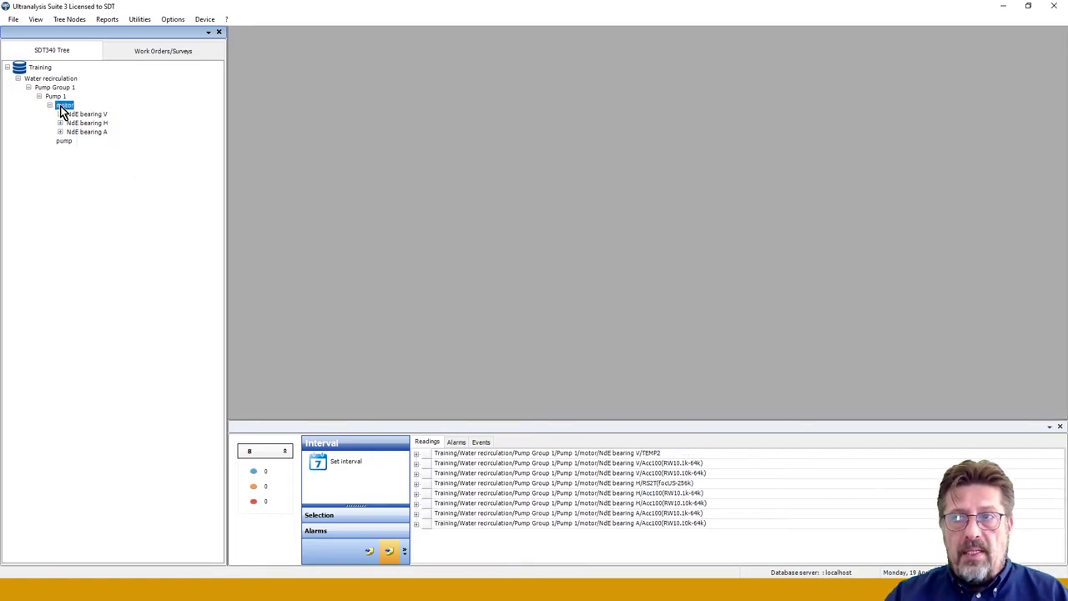
{"action": "right_click", "coordinate": [63, 107]}
{"action": "left_click", "coordinate": [104, 185]}
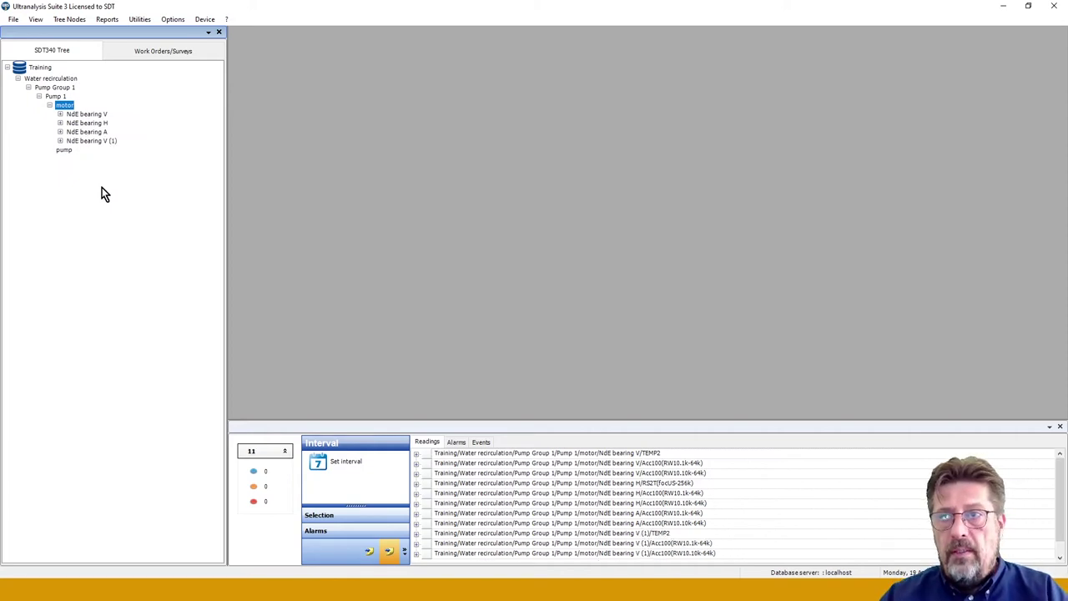
{"action": "key", "text": "ctrl+v"}
{"action": "key", "text": "ctrl+v"}
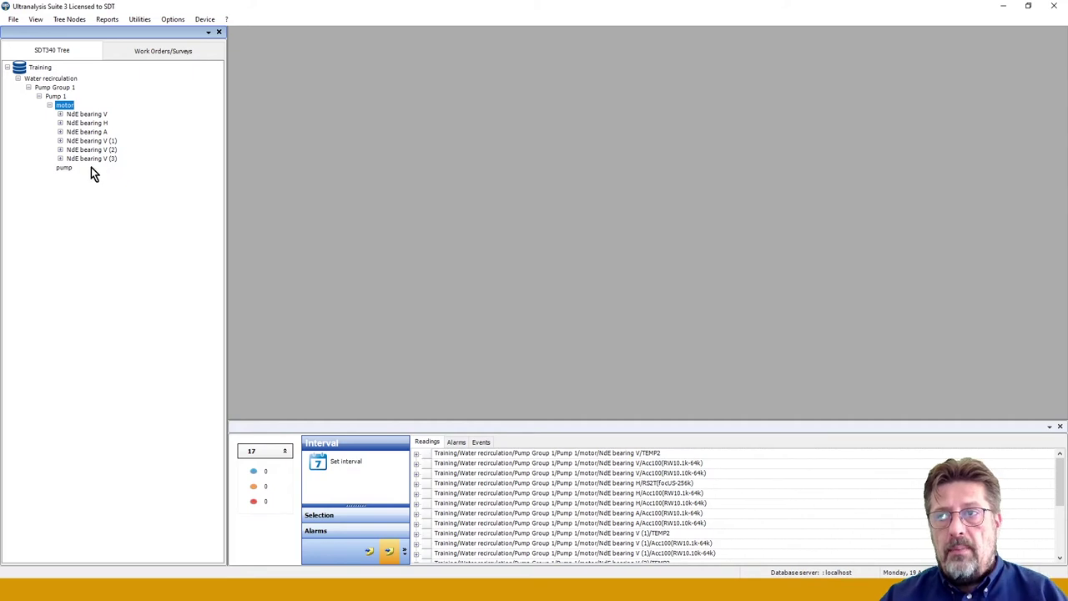
- Rename the NdE bearing V (1) measurement point as DE bearing V
{"action": "right_click", "coordinate": [86, 141]}
{"action": "left_click", "coordinate": [108, 162]}
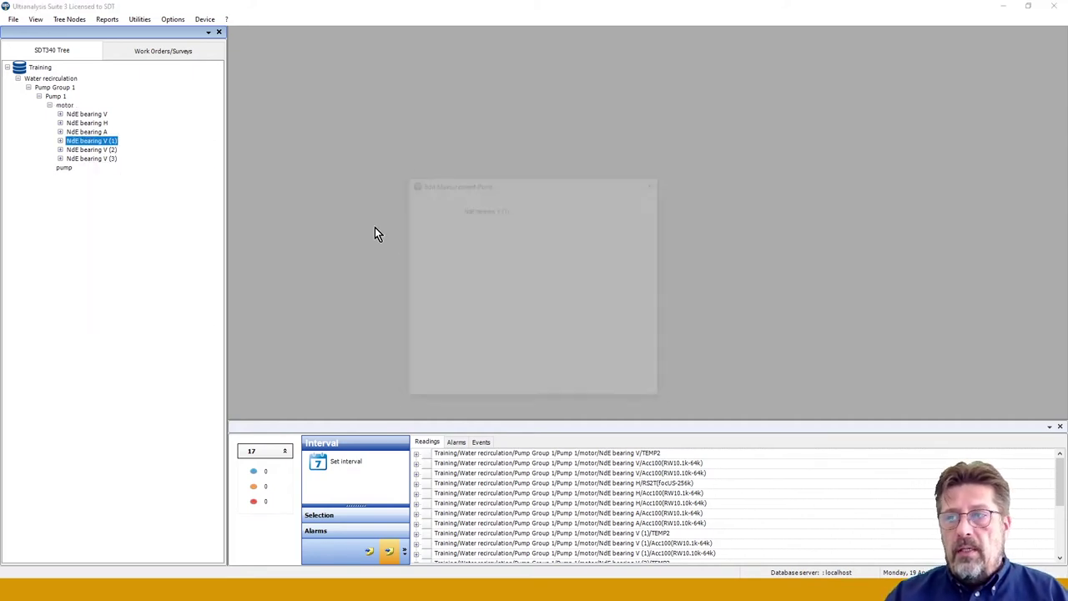
{"action": "left_click", "coordinate": [515, 208]}
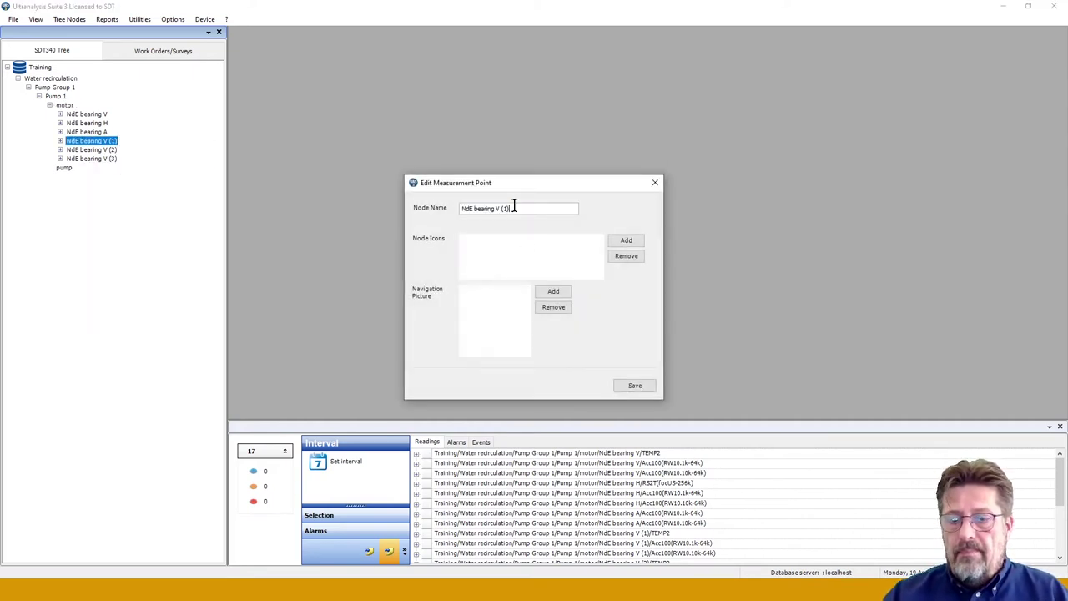
{"action": "key", "text": "BackSpace"}
{"action": "key", "text": "BackSpace"}
{"action": "key", "text": "BackSpace"}
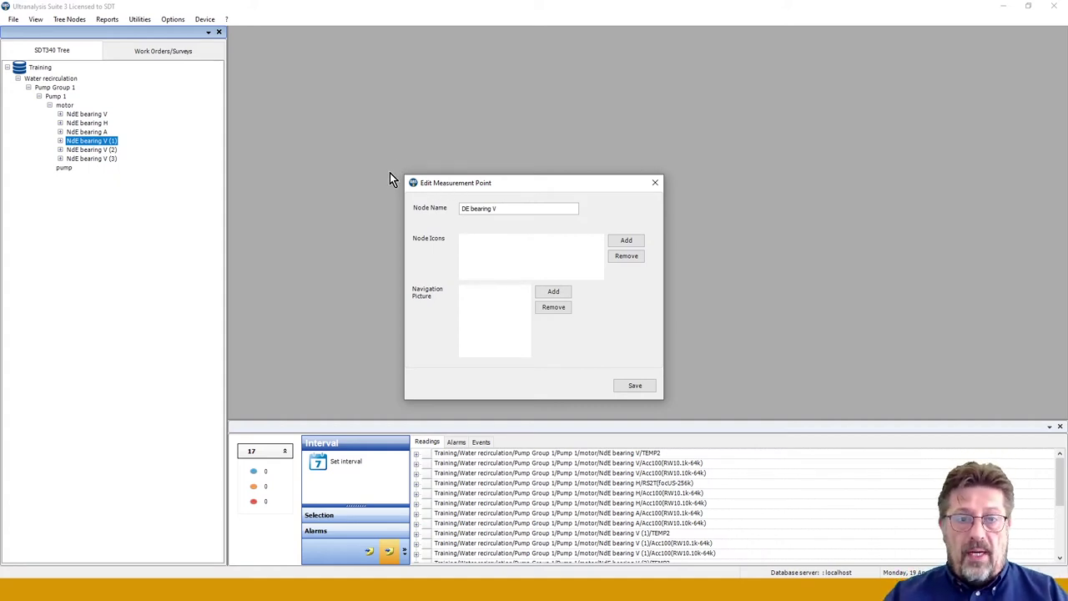
{"action": "left_click", "coordinate": [631, 386]}
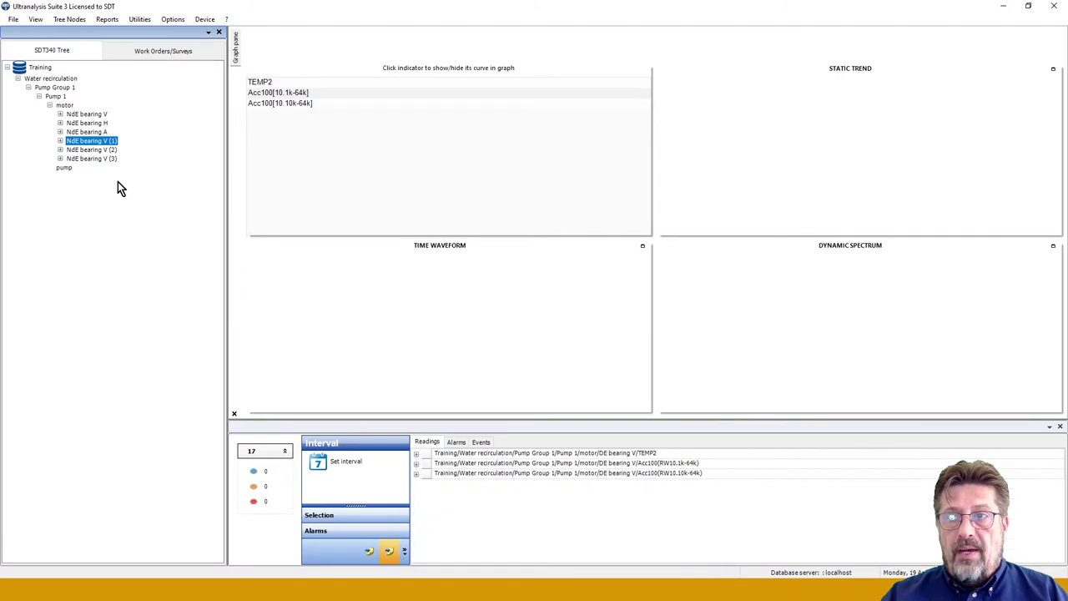
- Rename the NdE bearing V (2) measurement point as DE bearing H
{"action": "right_click", "coordinate": [86, 153]}
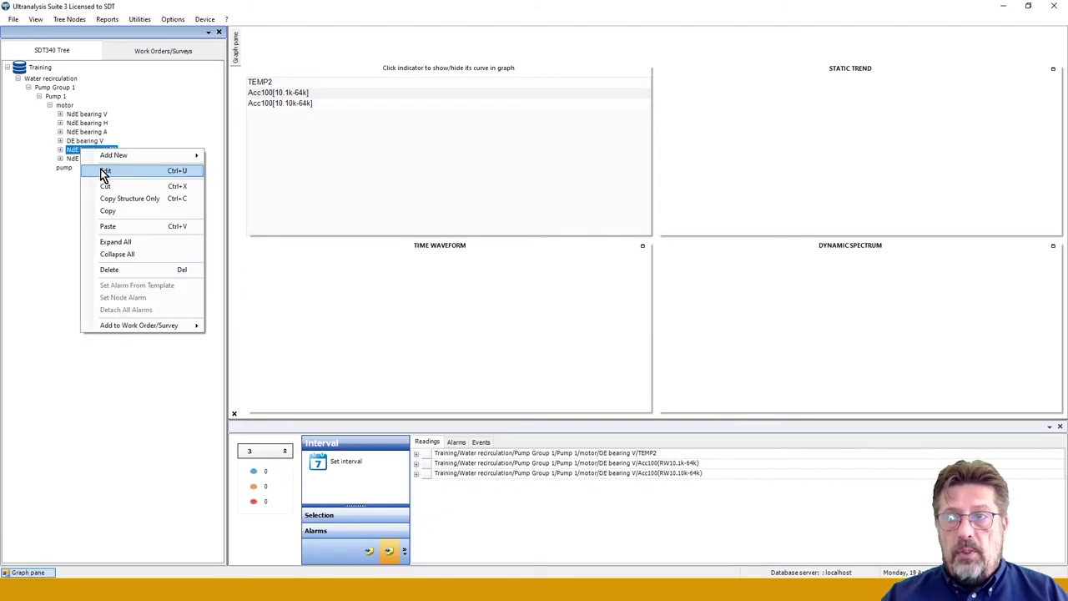
{"action": "left_click", "coordinate": [103, 171]}
{"action": "left_click", "coordinate": [508, 208]}
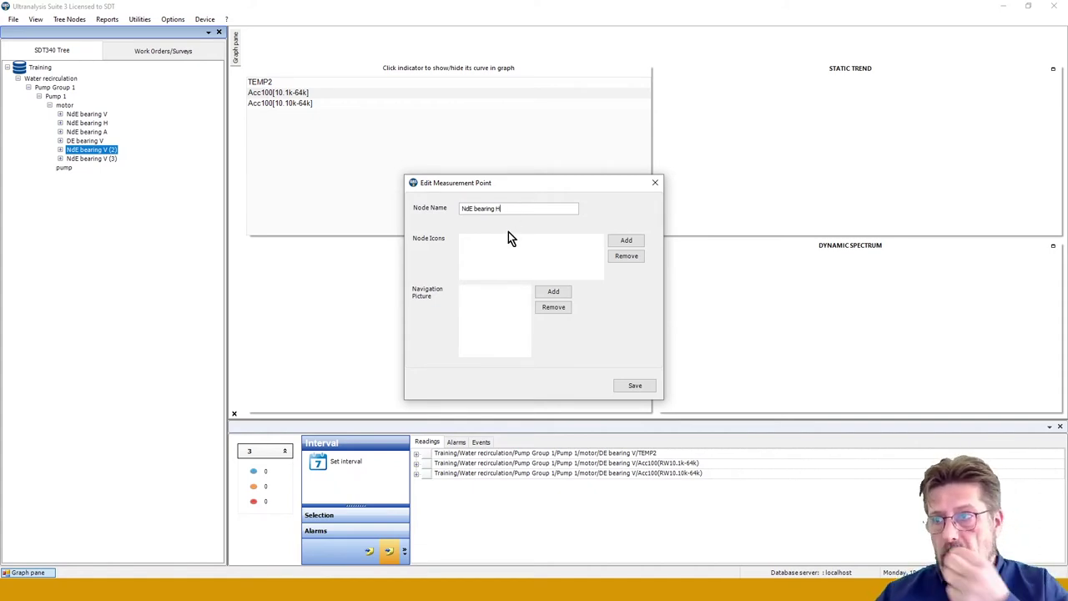
{"action": "left_click", "coordinate": [635, 386]}
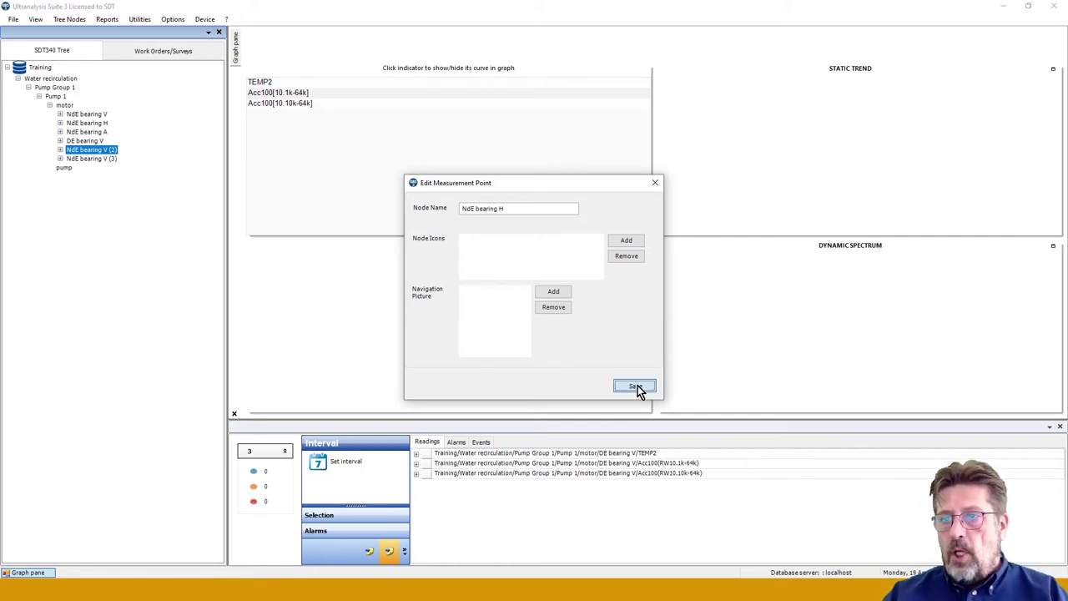
{"action": "left_click", "coordinate": [604, 334]}
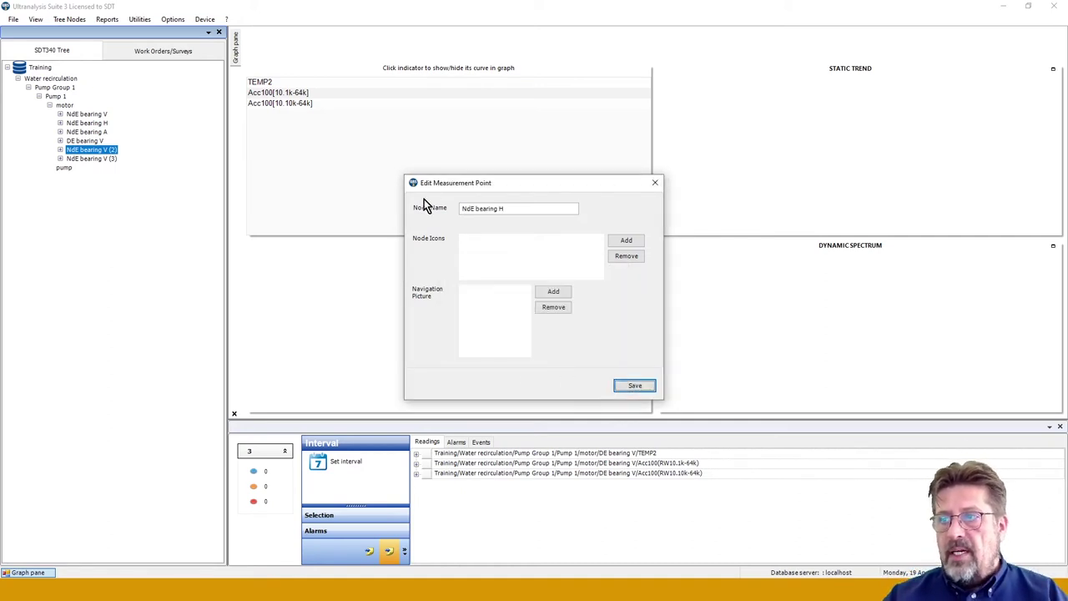
{"action": "left_click", "coordinate": [471, 208]}
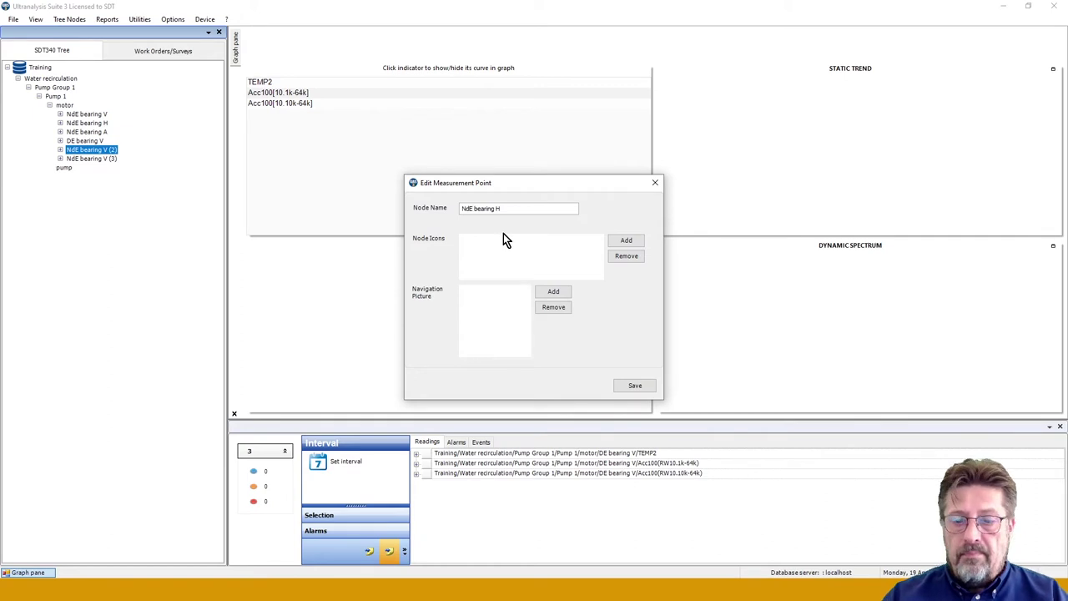
{"action": "key", "text": "BackSpace"}
{"action": "key", "text": "BackSpace"}
{"action": "key", "text": "BackSpace"}
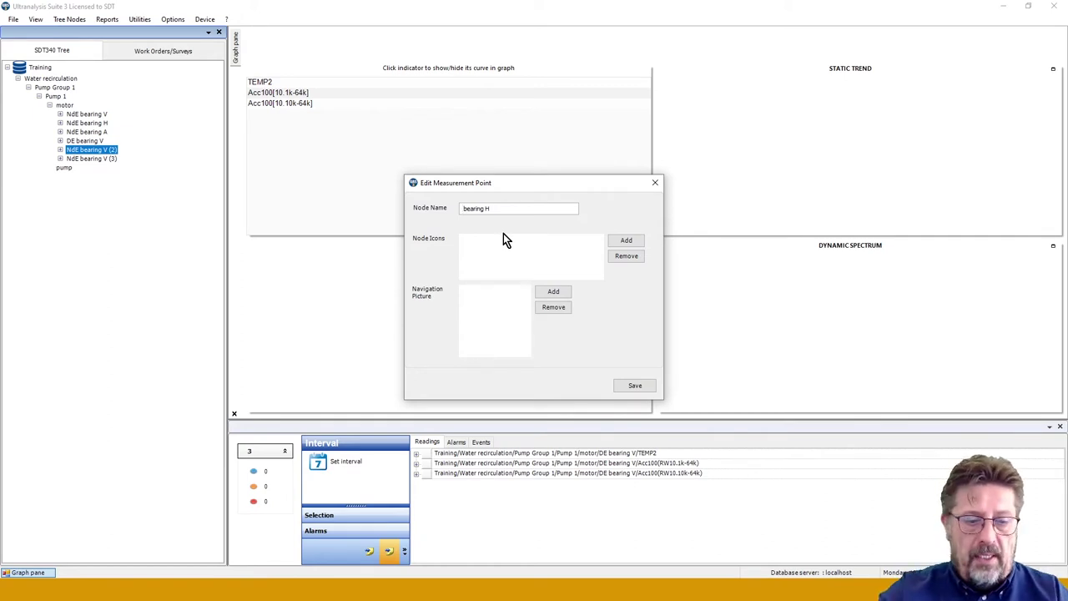
{"action": "type", "text": "DE"}
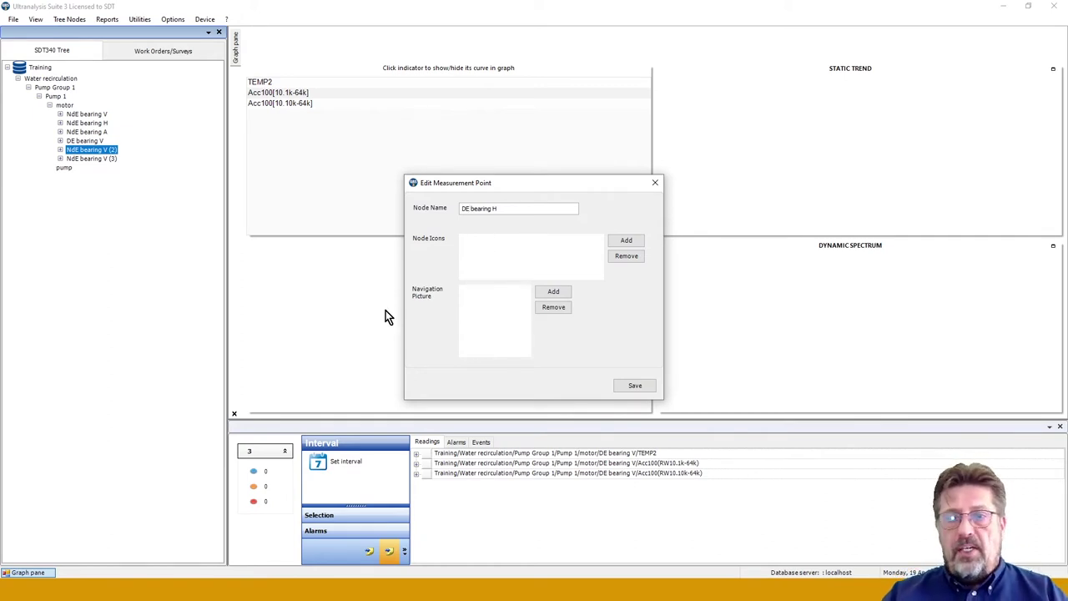
{"action": "left_click", "coordinate": [635, 387]}
{"action": "left_click", "coordinate": [634, 386]}
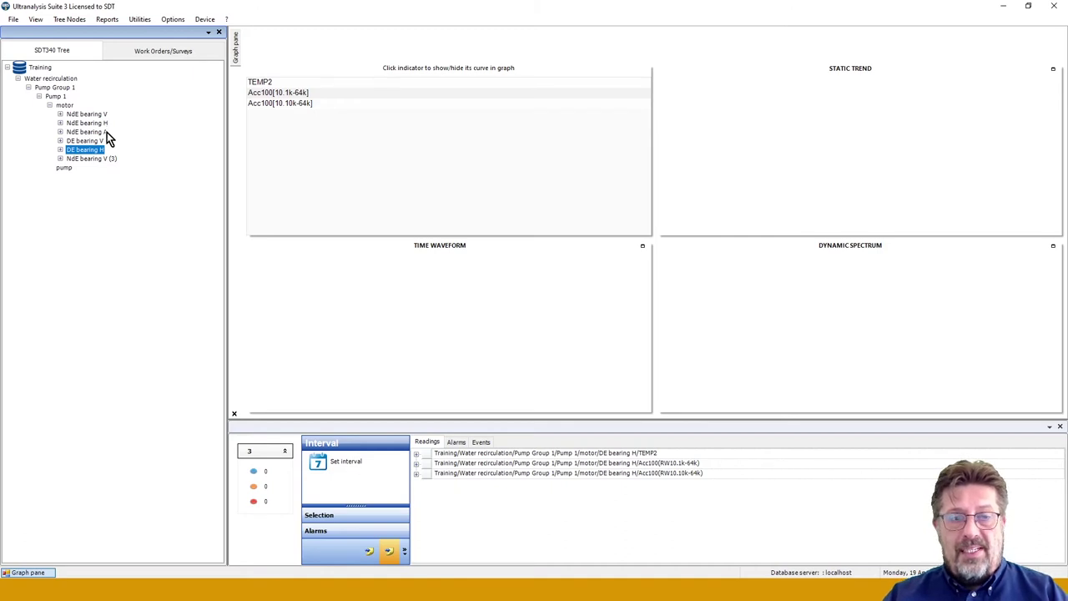
- Compare the measurements listed under NdE bearing V, NdE bearing H, DE bearing V and DE bearing H
{"action": "left_click", "coordinate": [59, 114]}
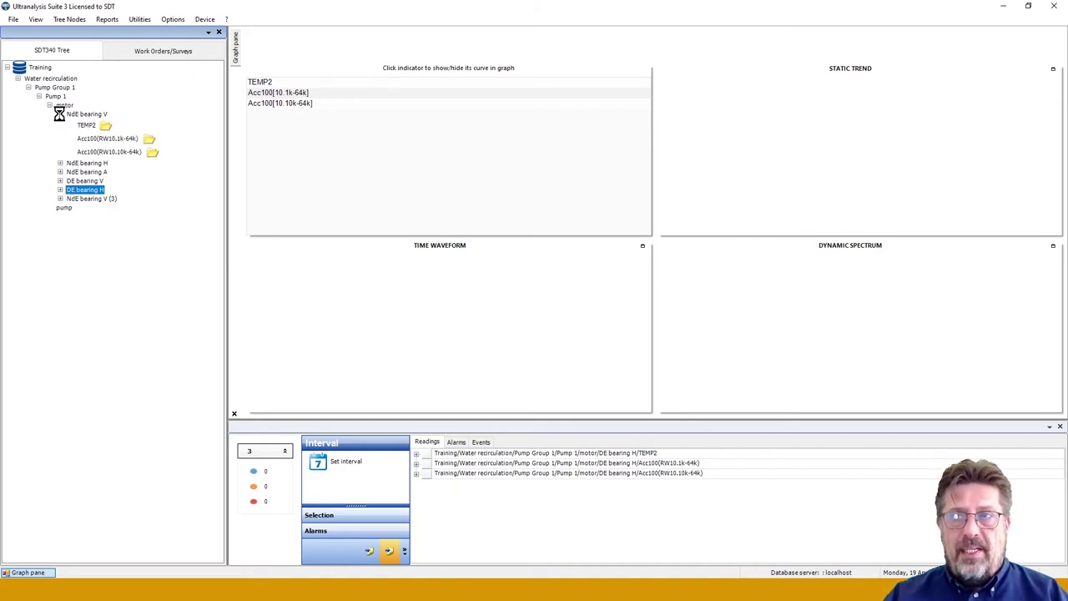
{"action": "left_click", "coordinate": [60, 163]}
{"action": "left_click", "coordinate": [59, 163]}
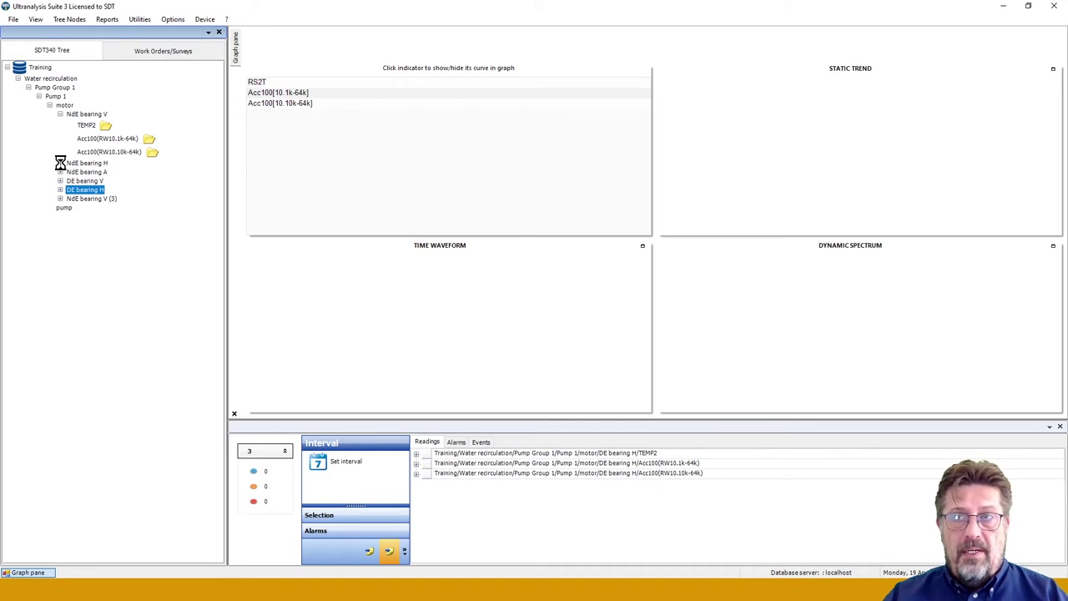
{"action": "left_click", "coordinate": [59, 113]}
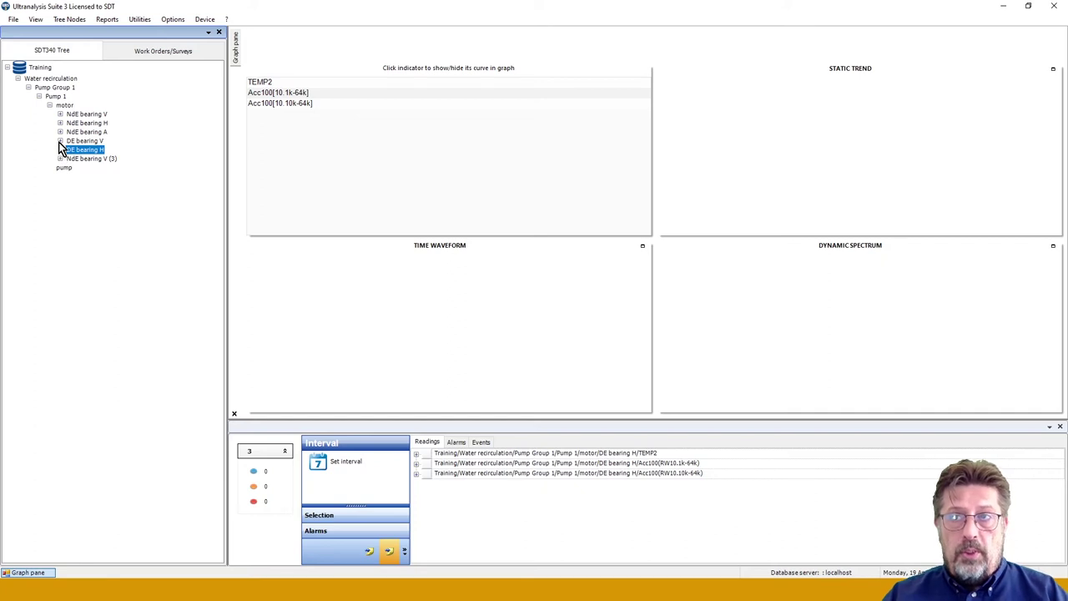
{"action": "left_click", "coordinate": [60, 141]}
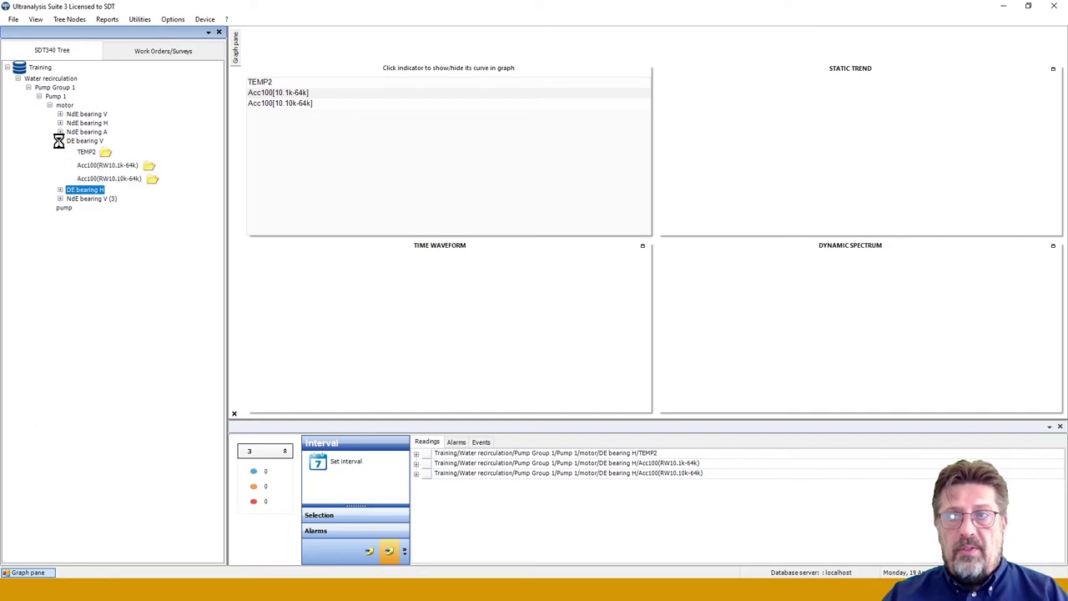
{"action": "left_click", "coordinate": [60, 190]}
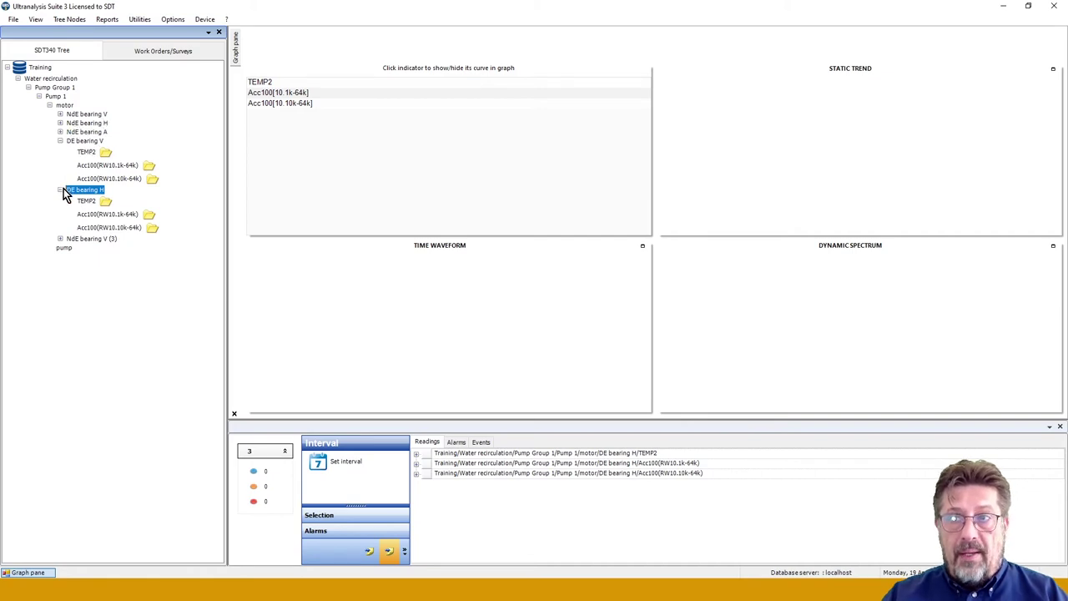
{"action": "left_click", "coordinate": [60, 190]}
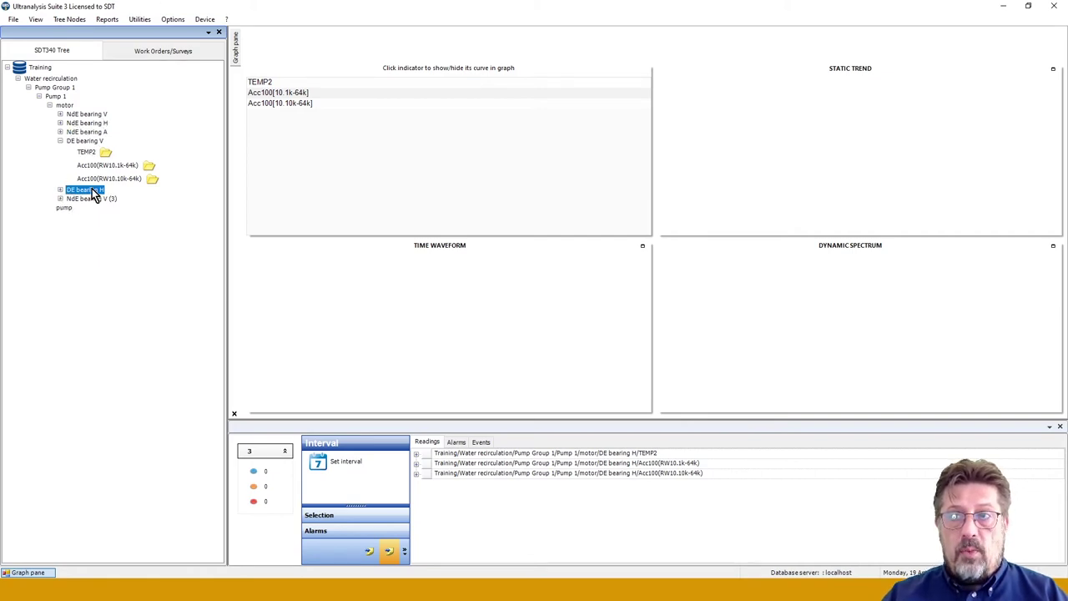
- Delete the DE bearing H and NdE bearing V (3) measurement points and collapse DE bearing V
{"action": "right_click", "coordinate": [93, 190]}
{"action": "left_click", "coordinate": [144, 307]}
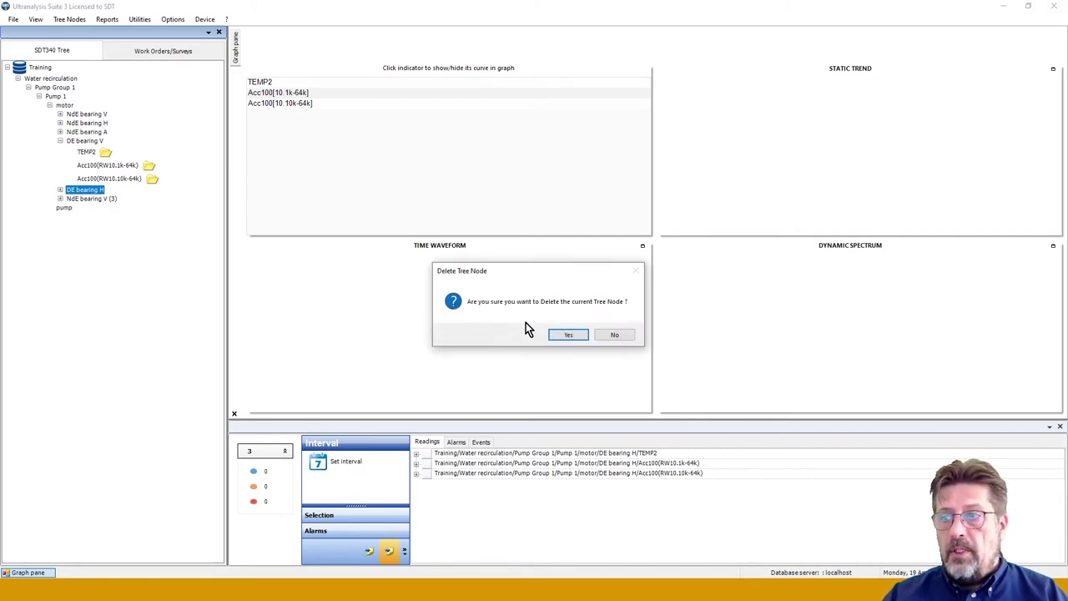
{"action": "left_click", "coordinate": [578, 338]}
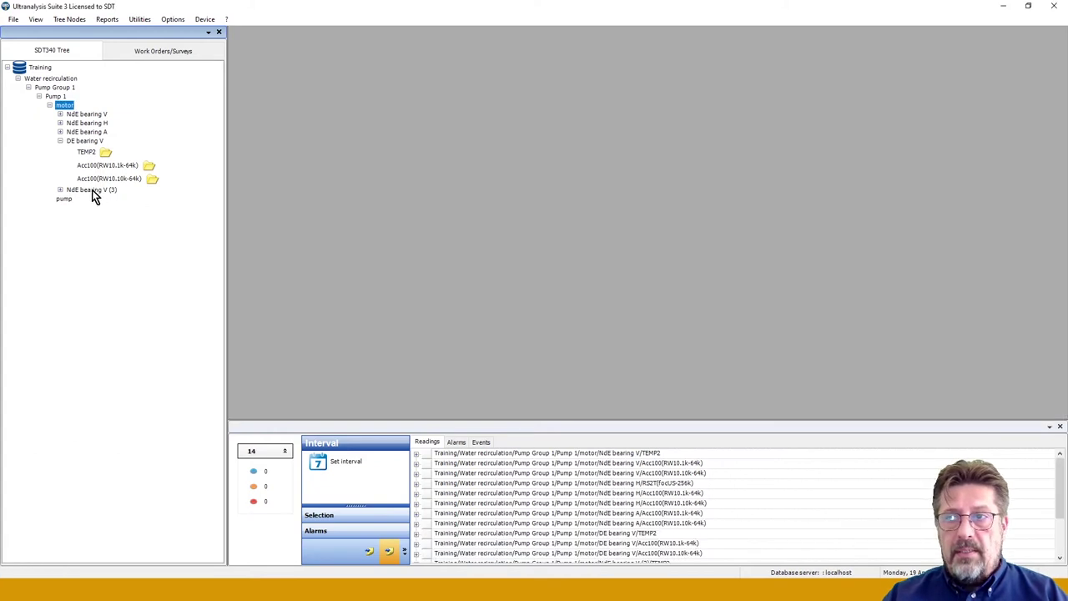
{"action": "right_click", "coordinate": [94, 191]}
{"action": "left_click", "coordinate": [141, 310]}
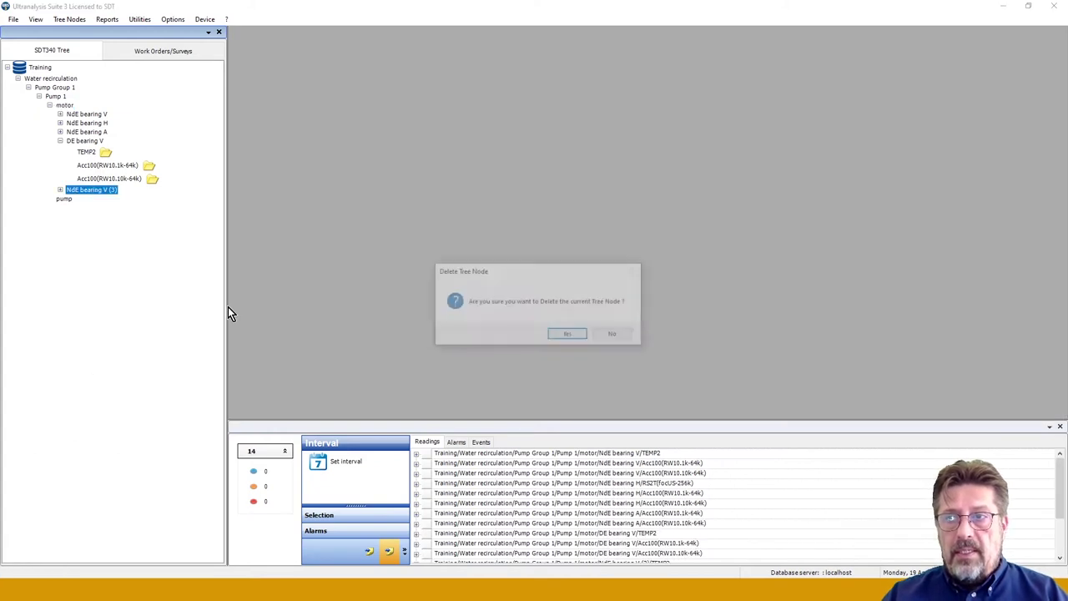
{"action": "left_click", "coordinate": [580, 335]}
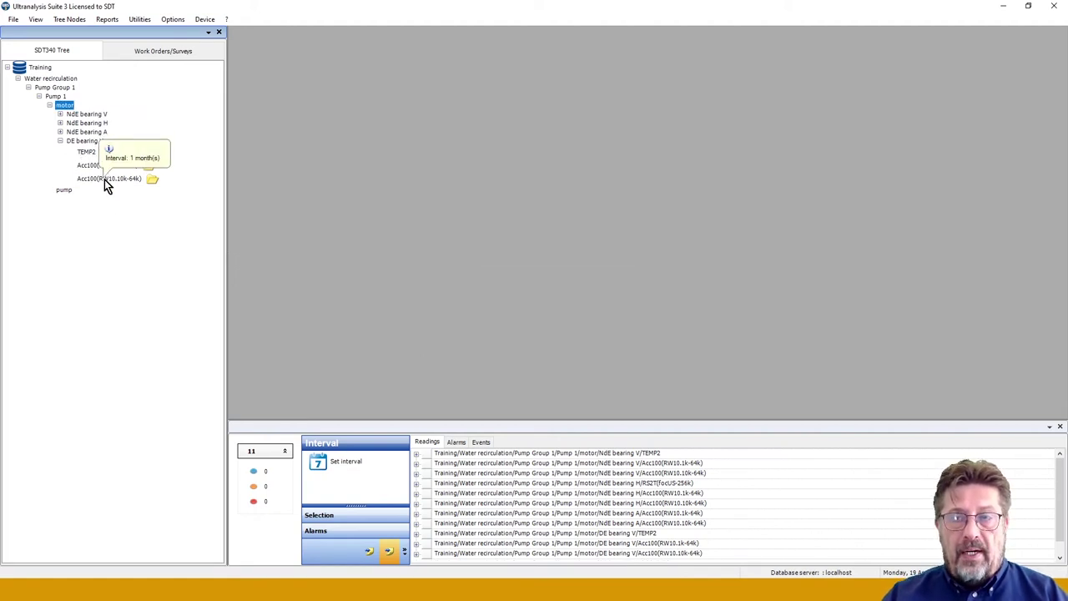
{"action": "left_click", "coordinate": [59, 141]}
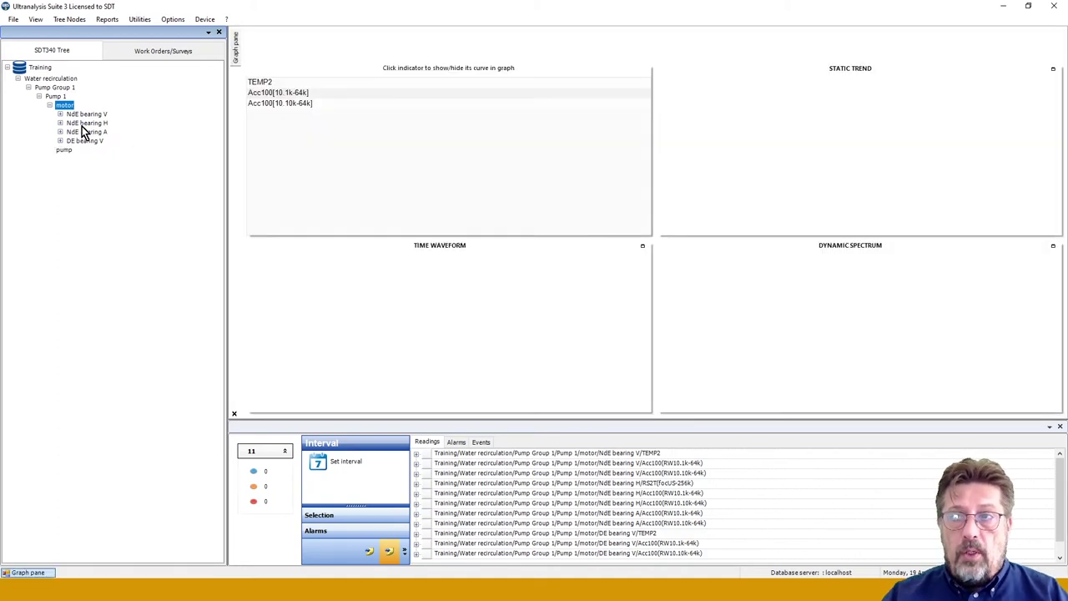
- Copy only the structure of NdE bearing H and paste it once under the motor node
{"action": "right_click", "coordinate": [81, 124]}
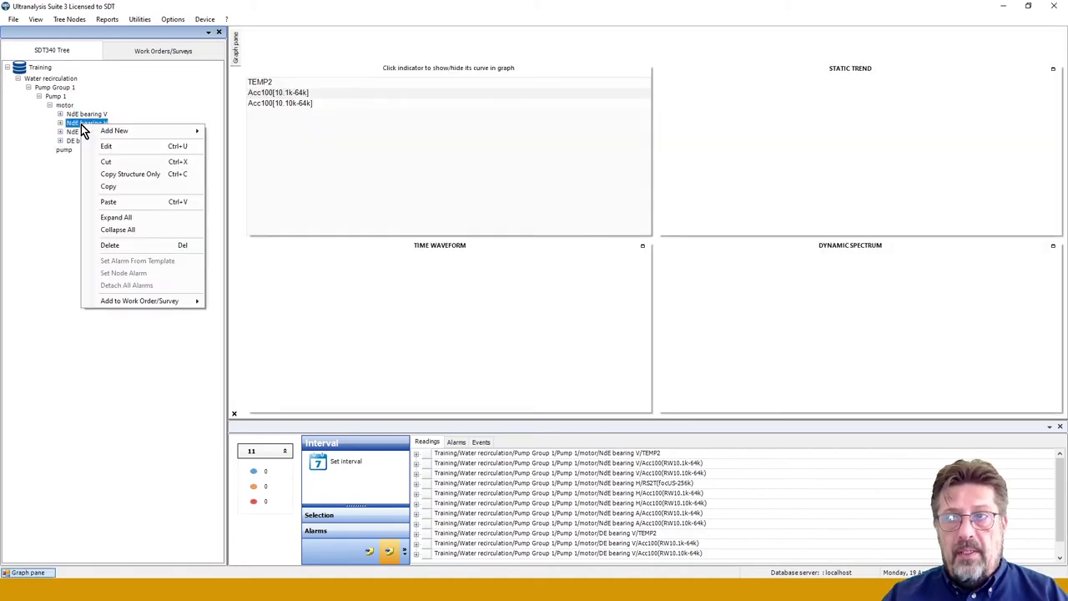
{"action": "left_click", "coordinate": [119, 174]}
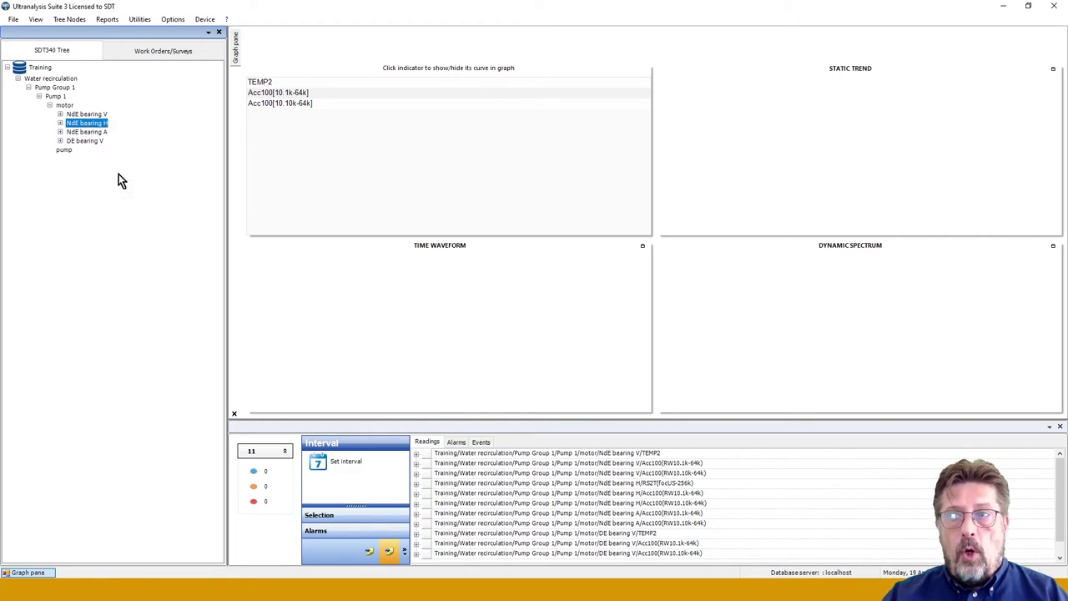
{"action": "left_click", "coordinate": [65, 107]}
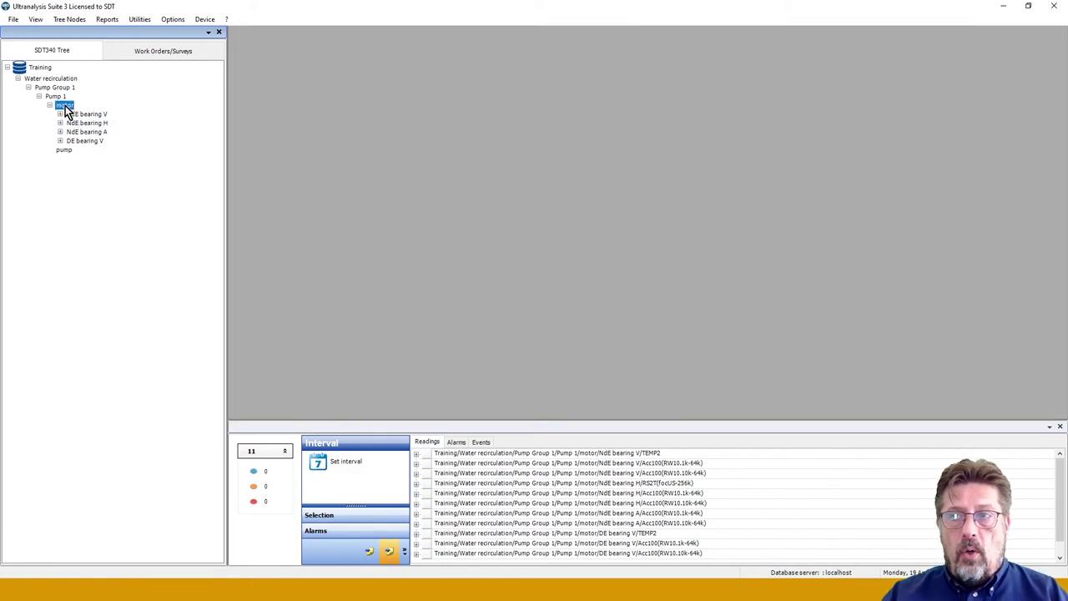
{"action": "right_click", "coordinate": [65, 106]}
{"action": "left_click", "coordinate": [102, 184]}
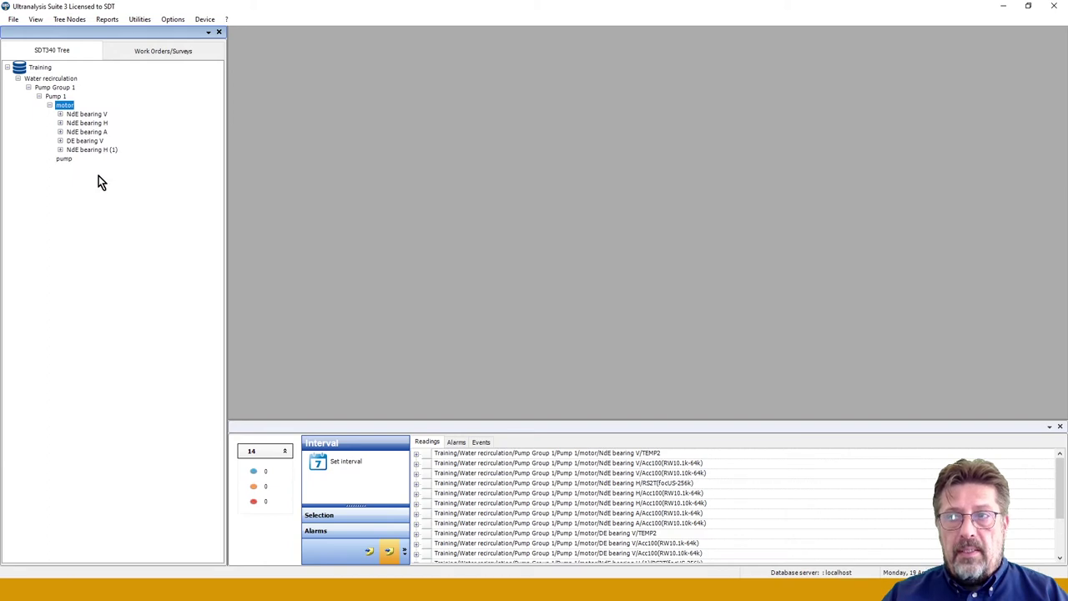
- Rename the NdE bearing H (1) measurement point as DE bearing H
{"action": "right_click", "coordinate": [91, 151]}
{"action": "left_click", "coordinate": [116, 173]}
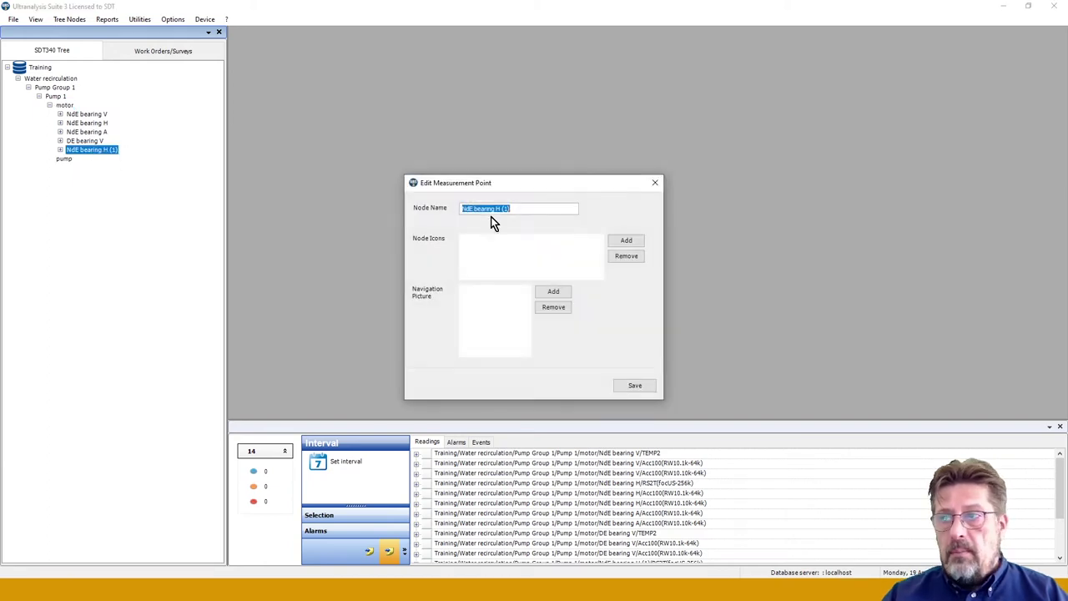
{"action": "left_click", "coordinate": [520, 208]}
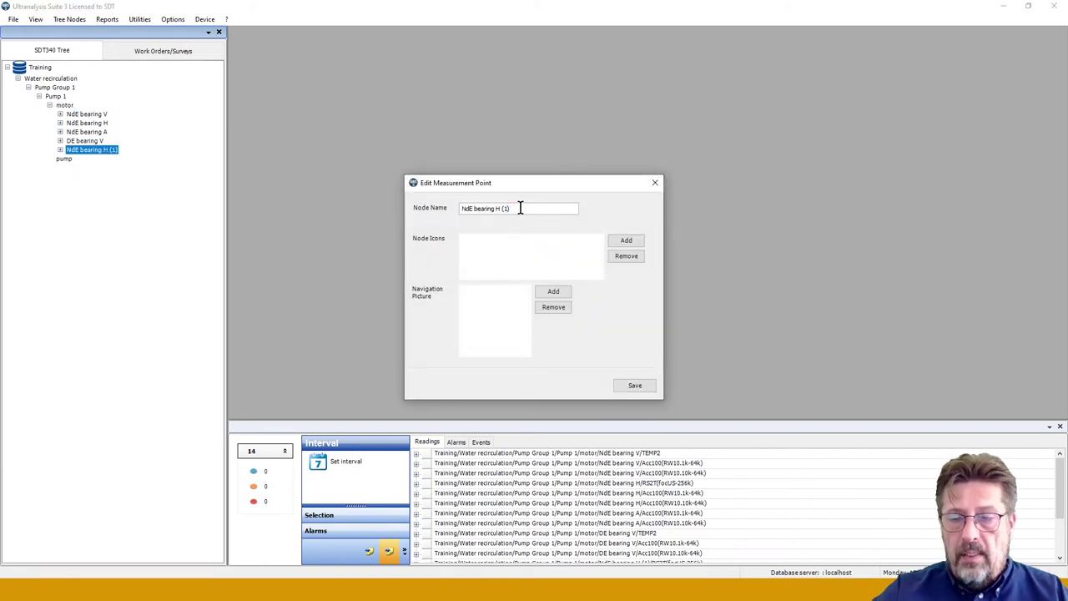
{"action": "key", "text": "BackSpace"}
{"action": "key", "text": "BackSpace"}
{"action": "key", "text": "BackSpace"}
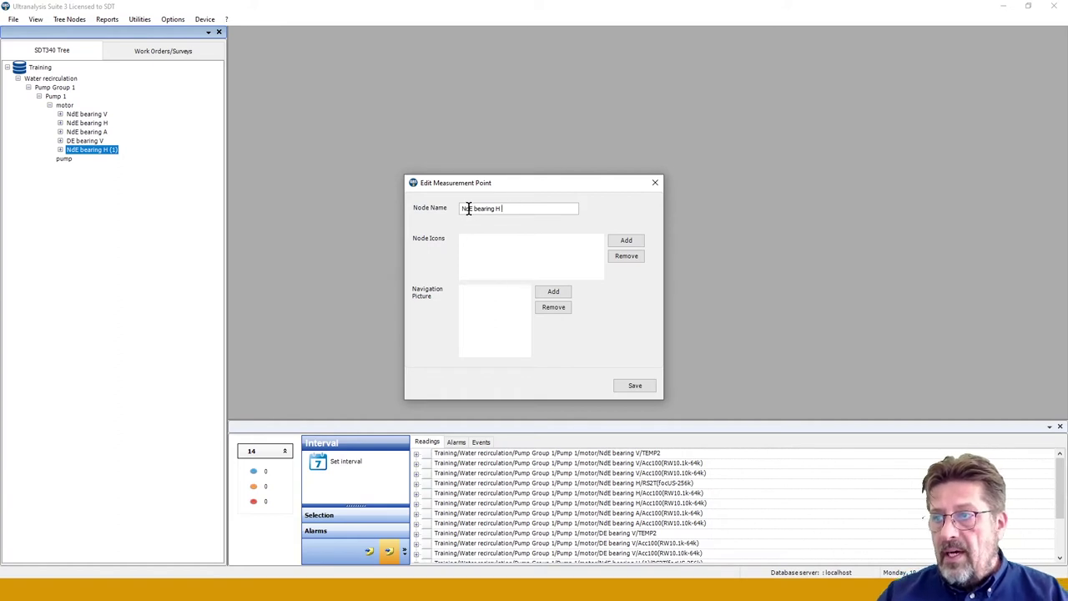
{"action": "key", "text": "Home"}
{"action": "key", "text": "Delete"}
{"action": "key", "text": "Delete"}
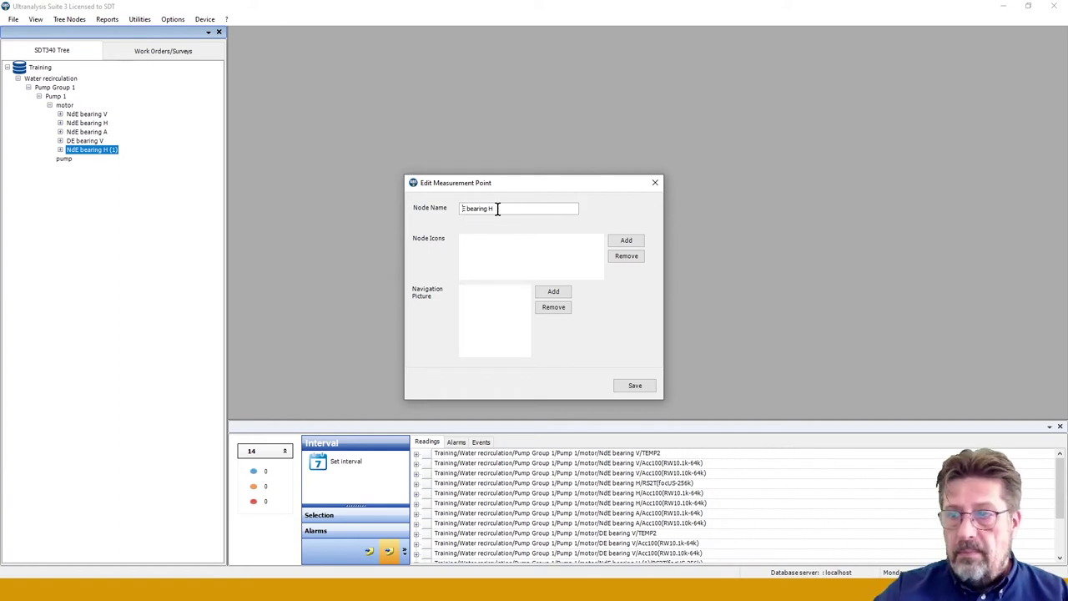
{"action": "type", "text": "D"}
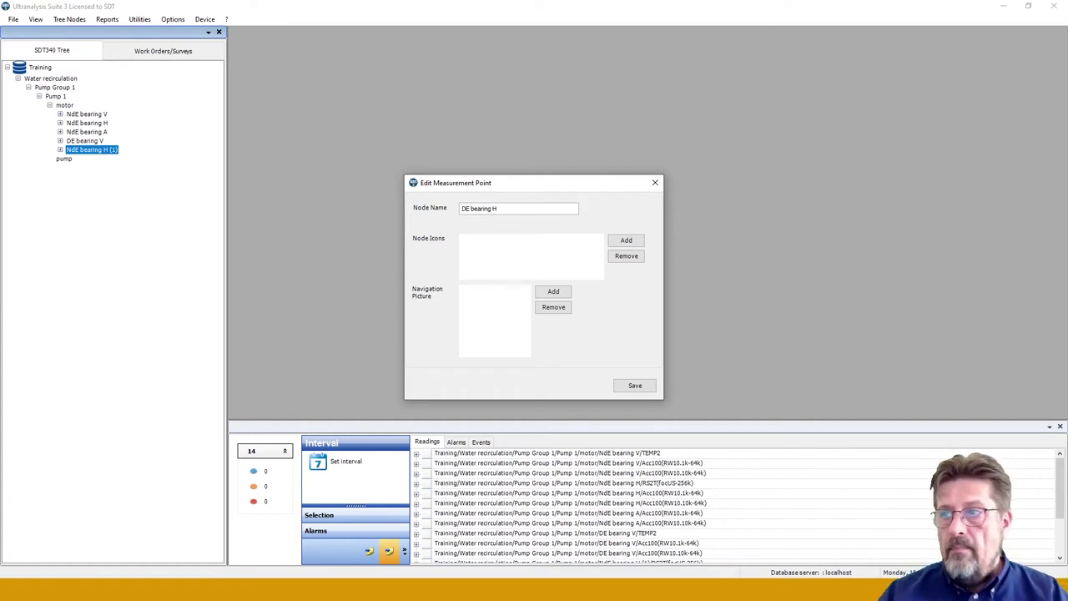
{"action": "left_click", "coordinate": [635, 385]}
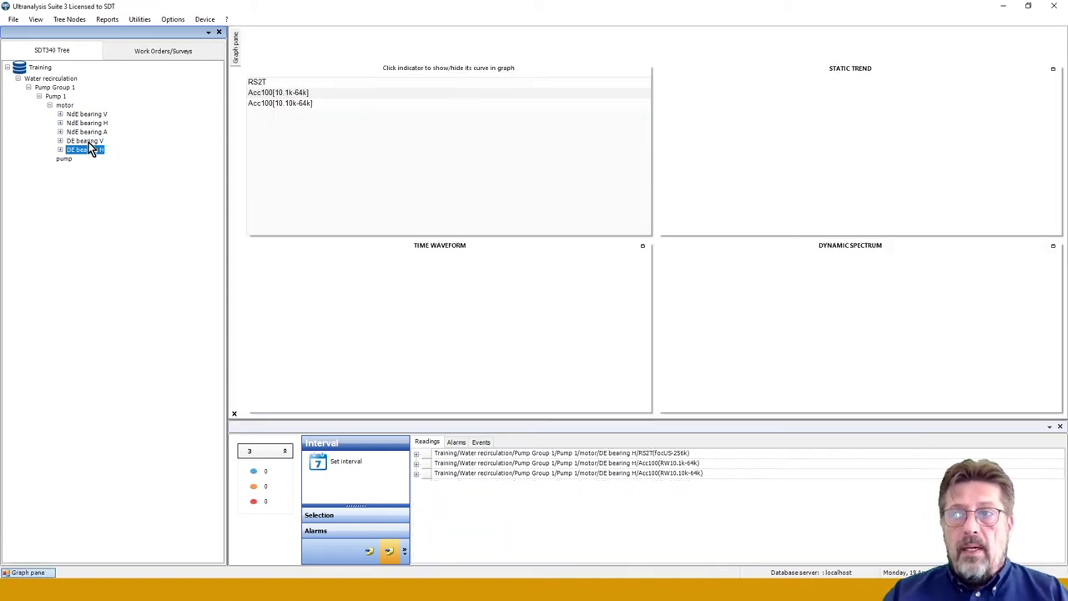
- Copy only the structure of NdE bearing A and paste it under the motor node
{"action": "right_click", "coordinate": [92, 132]}
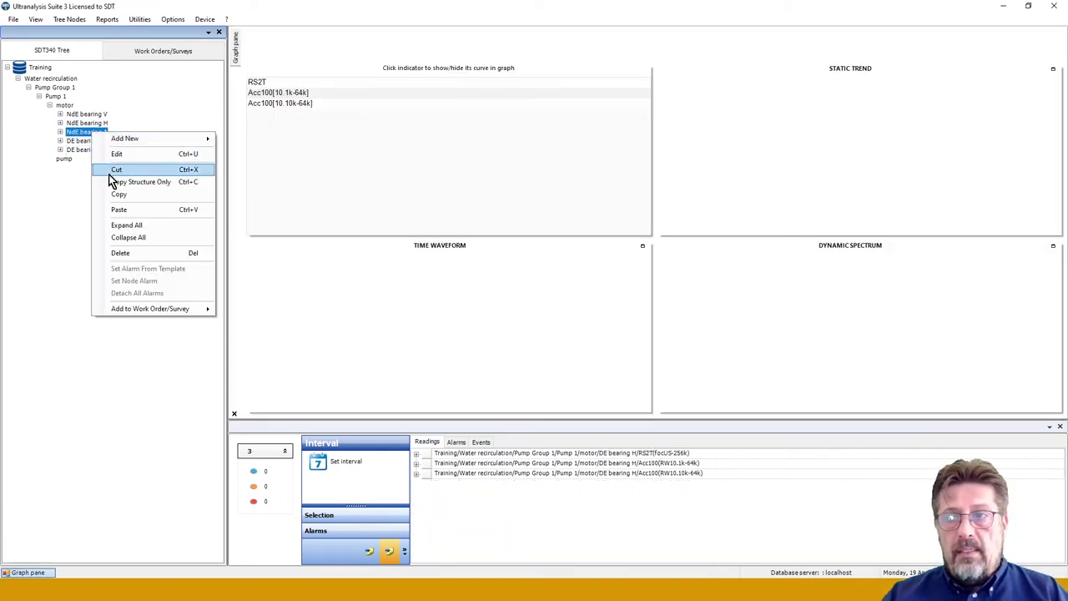
{"action": "left_click", "coordinate": [128, 181]}
{"action": "right_click", "coordinate": [64, 105]}
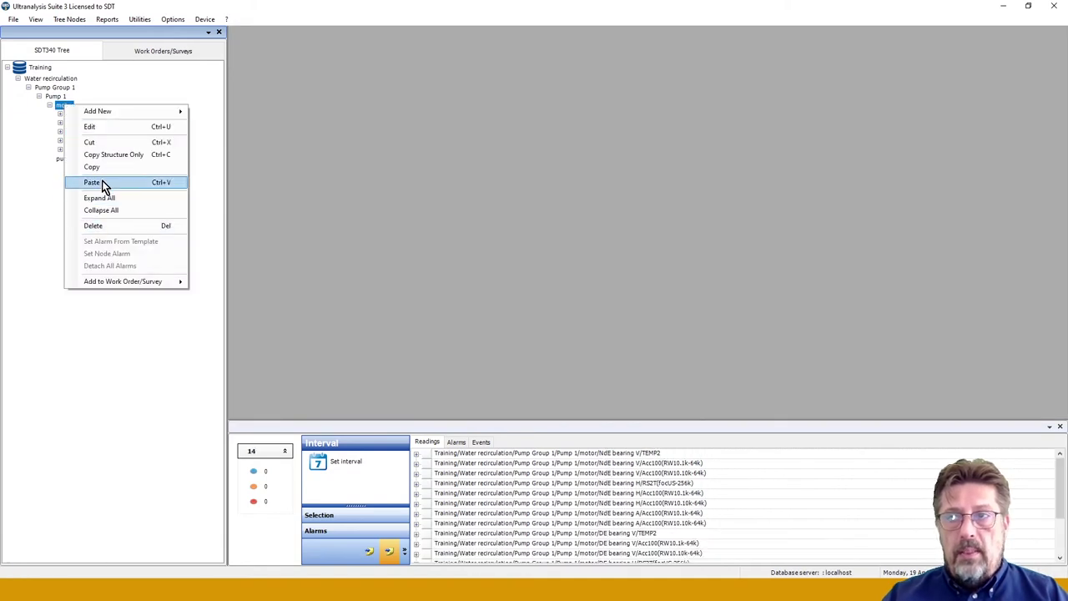
{"action": "left_click", "coordinate": [102, 181]}
- Rename the pasted NdE bearing A (1) measurement point as DE bearing A
{"action": "right_click", "coordinate": [82, 161]}
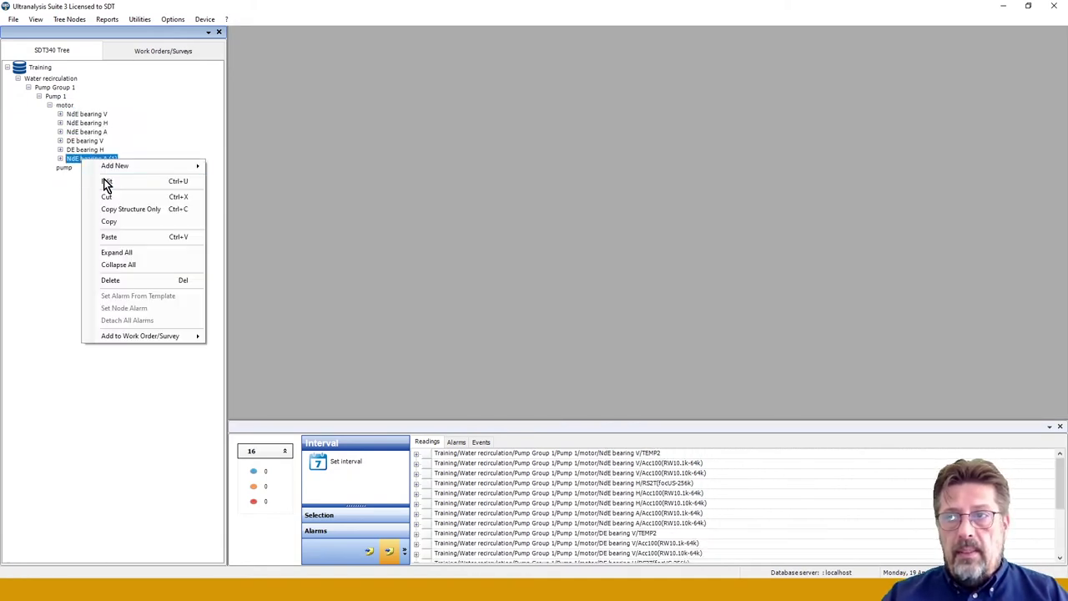
{"action": "left_click", "coordinate": [105, 180]}
{"action": "left_click", "coordinate": [517, 210]}
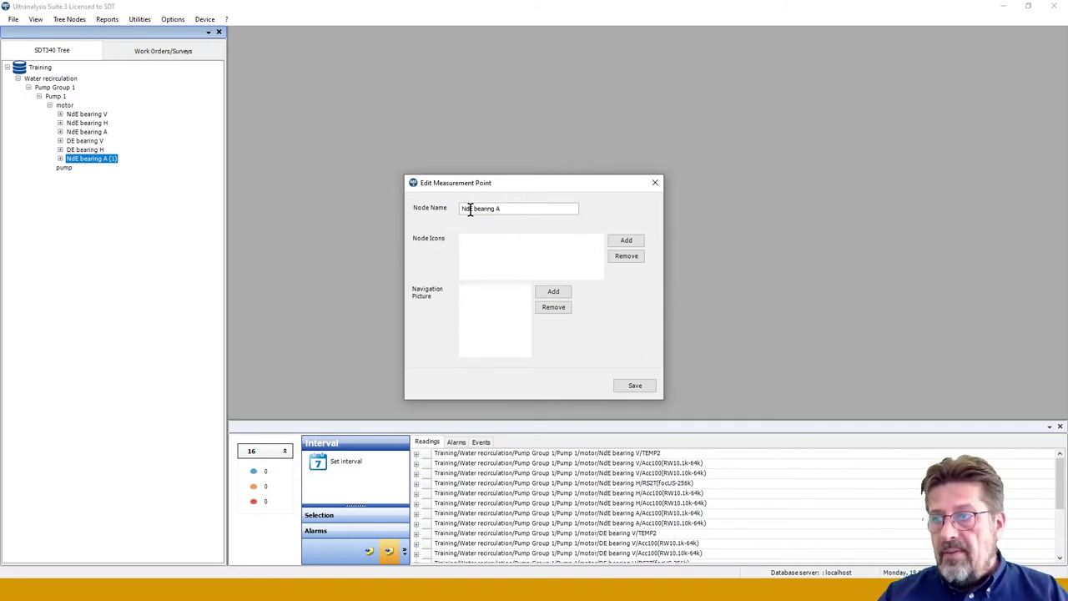
{"action": "key", "text": "BackSpace"}
{"action": "key", "text": "BackSpace"}
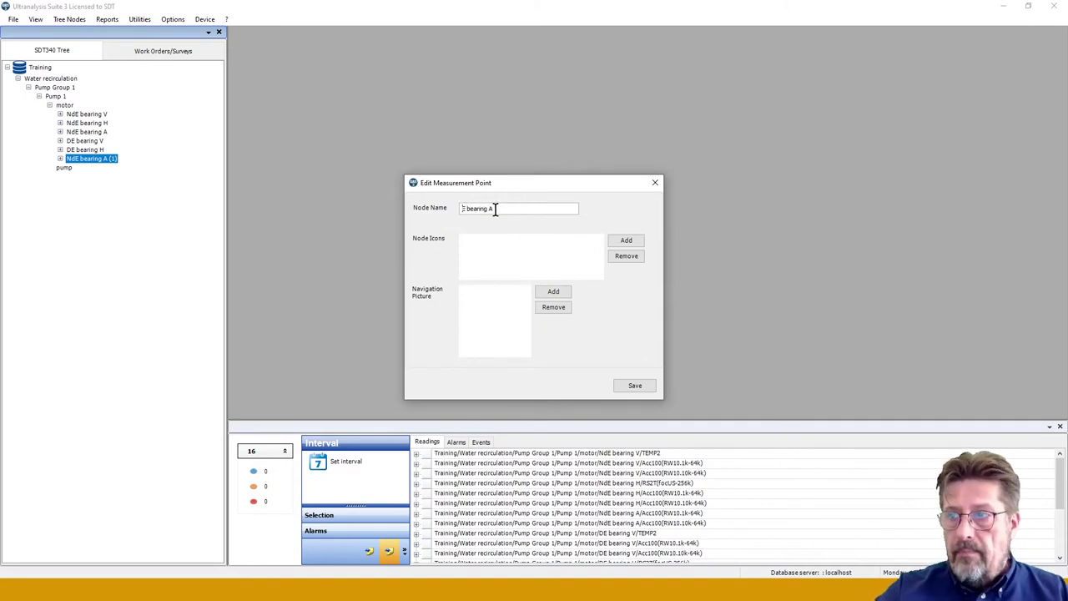
{"action": "type", "text": "D"}
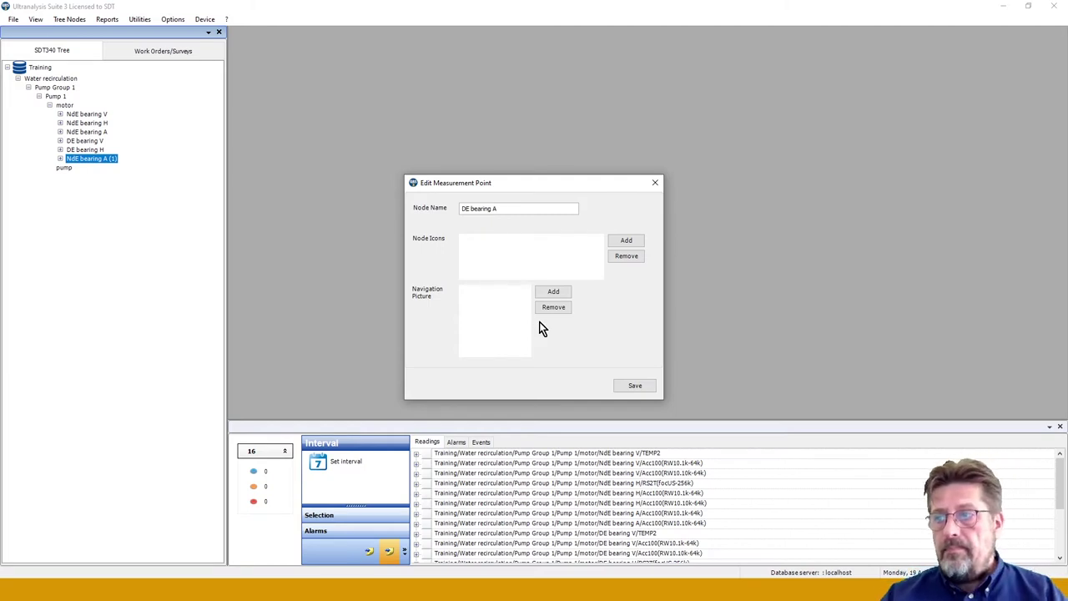
{"action": "left_click", "coordinate": [634, 384]}
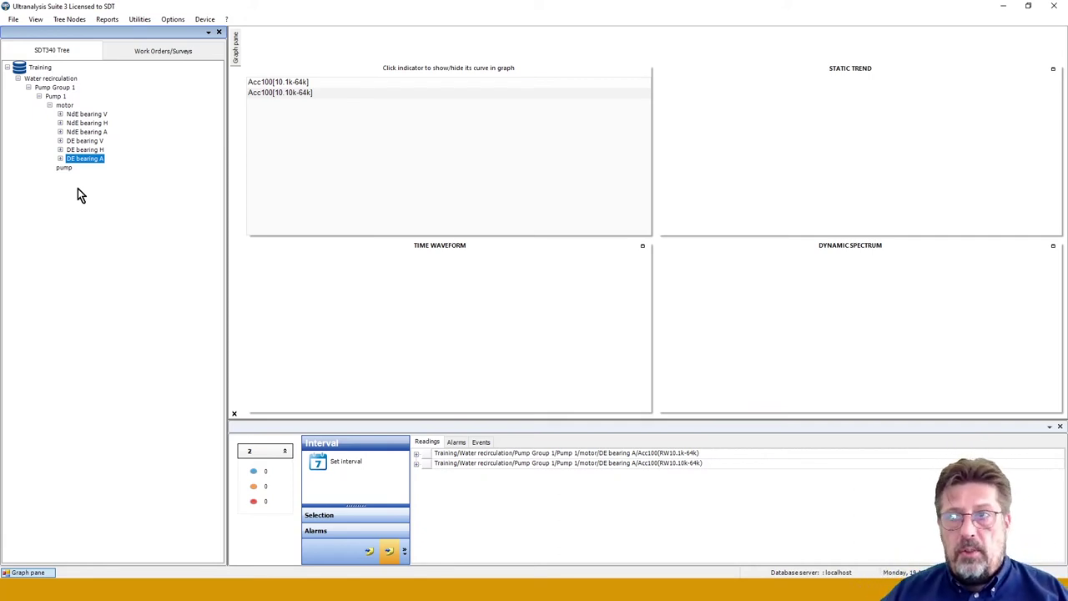
- Rename the NdE bearing V measurement point under motor as NdE bearing V LG
{"action": "right_click", "coordinate": [69, 114]}
{"action": "left_click", "coordinate": [113, 135]}
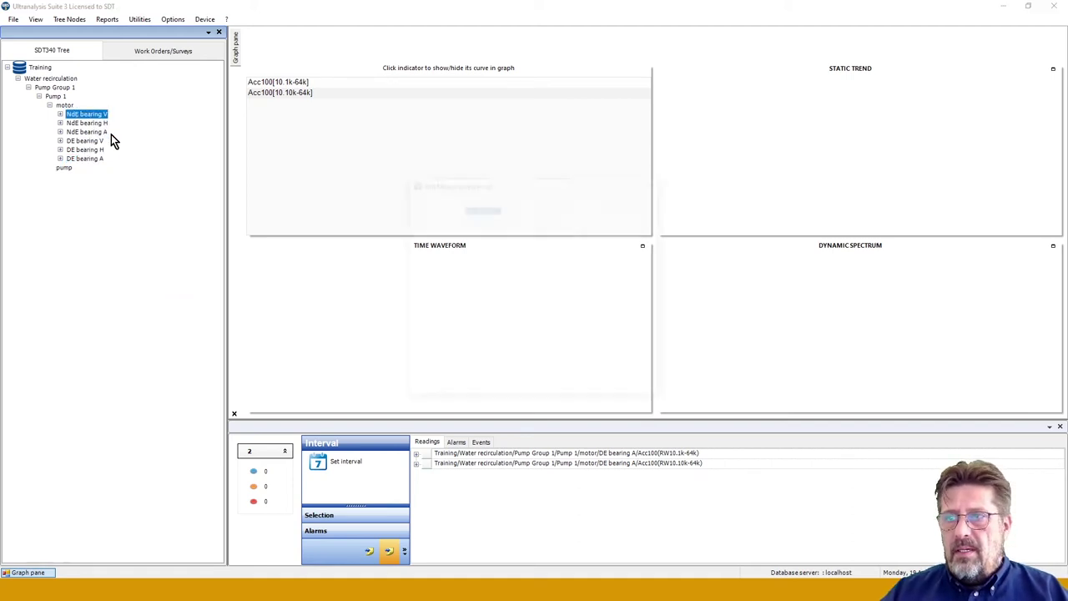
{"action": "left_click", "coordinate": [515, 208]}
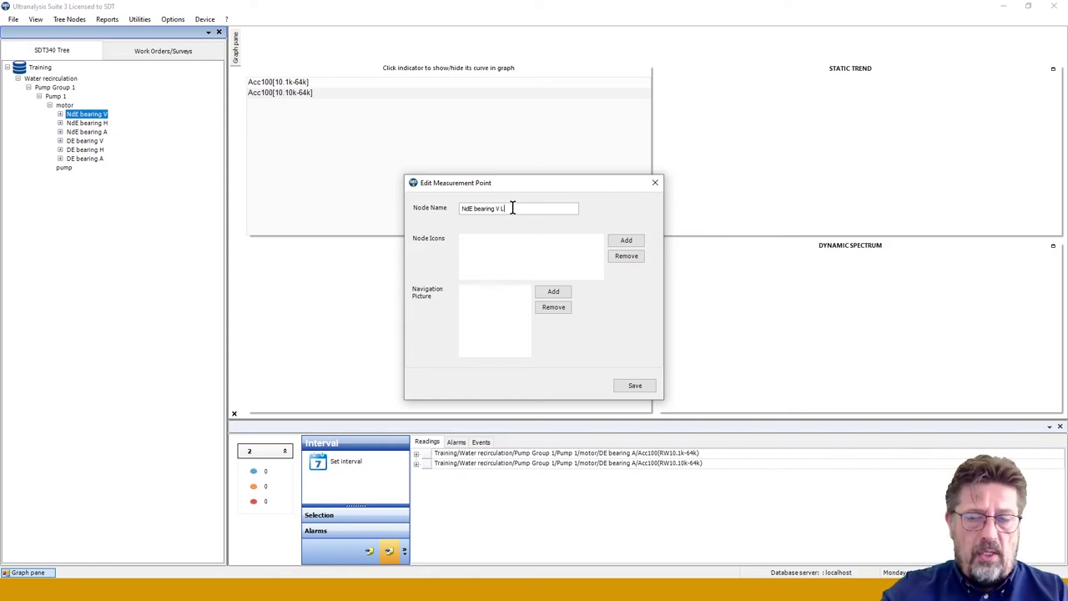
{"action": "type", "text": "G"}
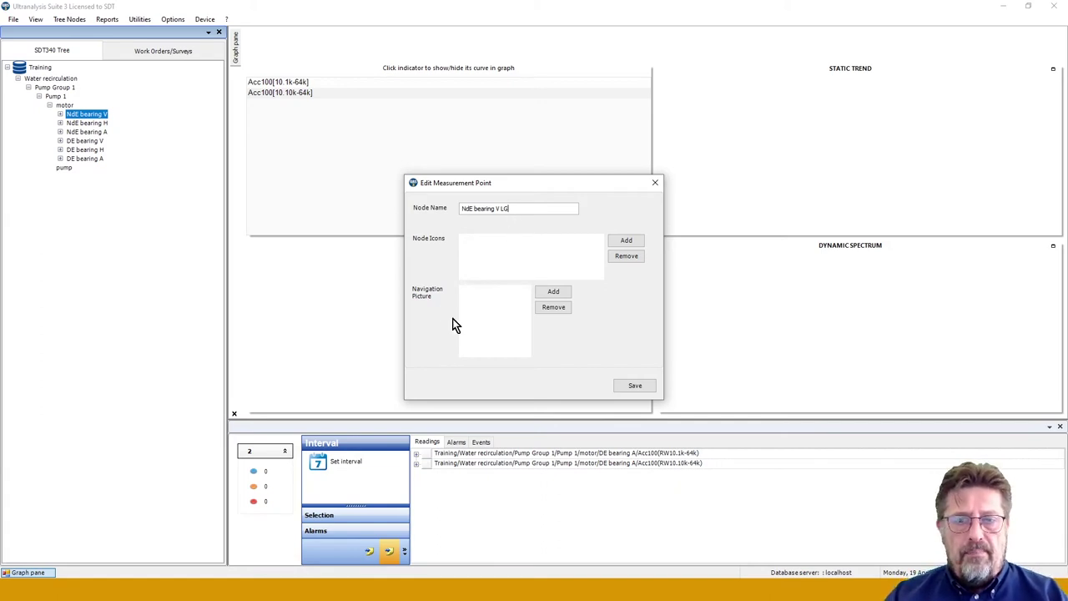
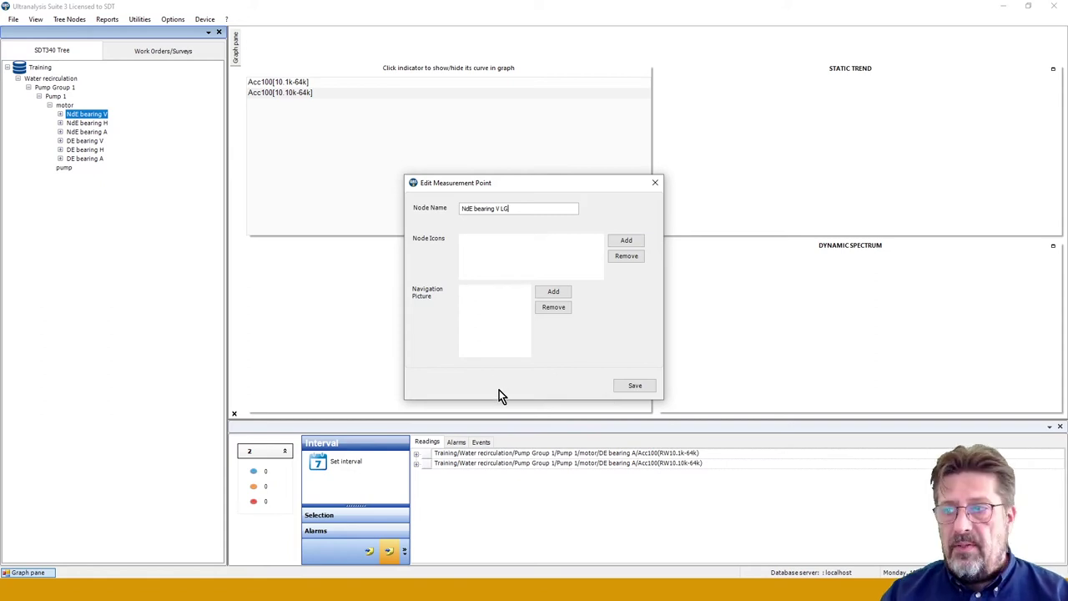
{"action": "left_click", "coordinate": [634, 386]}
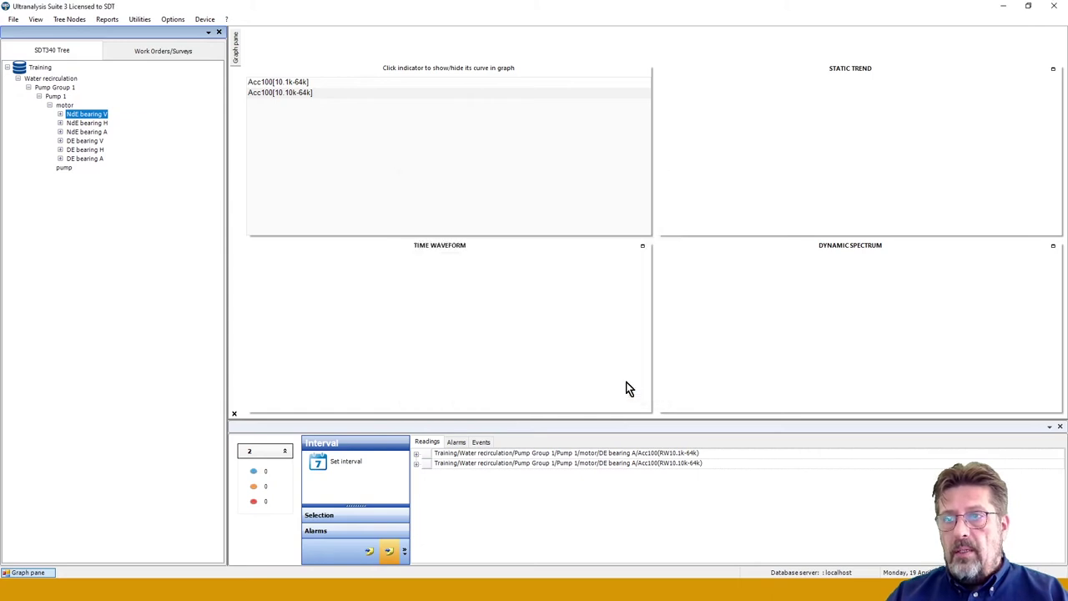
- Rename the NdE bearing H measurement point under motor as NdE bearing H LG
{"action": "right_click", "coordinate": [86, 125]}
{"action": "left_click", "coordinate": [105, 143]}
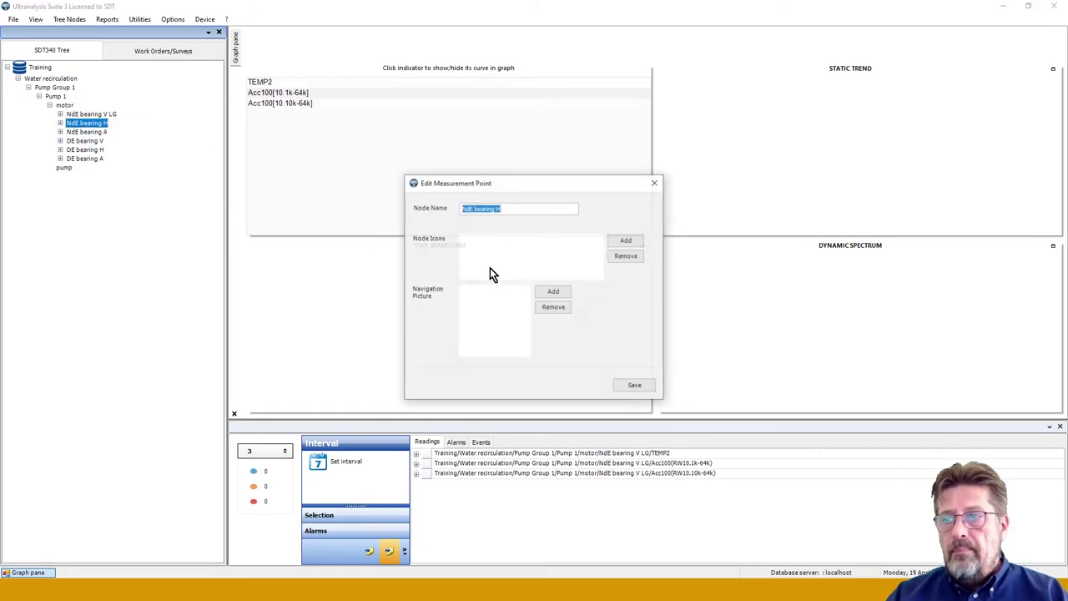
{"action": "left_click", "coordinate": [508, 210]}
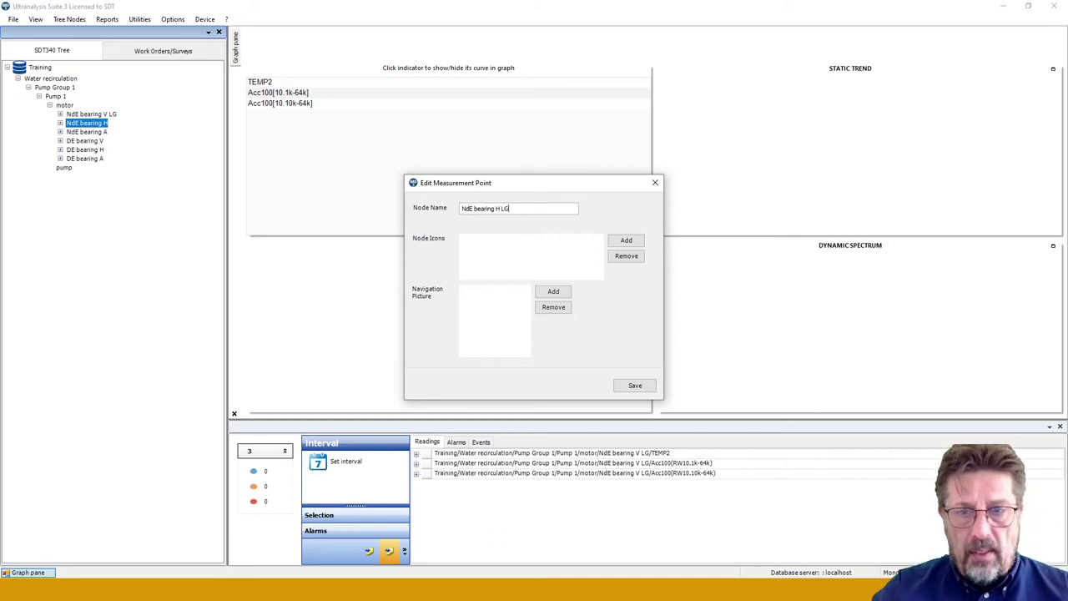
{"action": "left_click", "coordinate": [633, 384]}
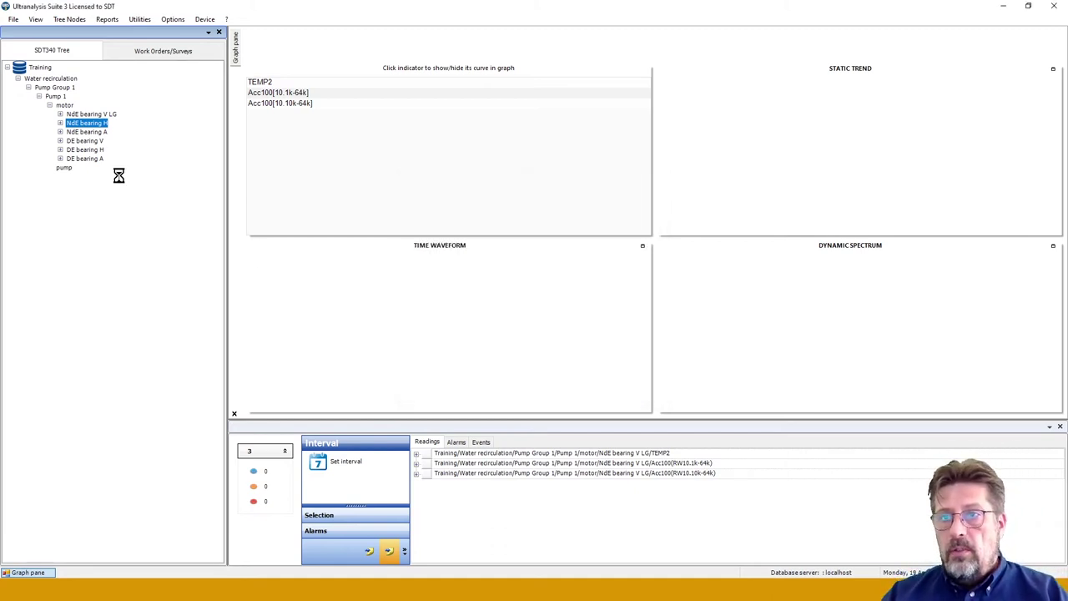
- Rename the NdE bearing A measurement point under motor as NdE bearing A LG
{"action": "right_click", "coordinate": [92, 134]}
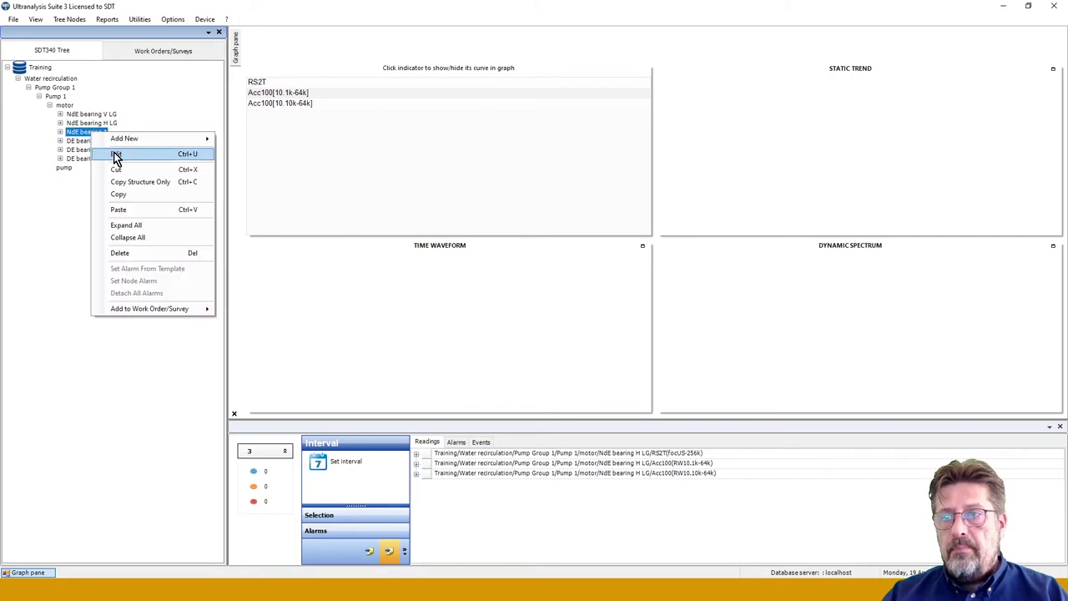
{"action": "left_click", "coordinate": [84, 153]}
{"action": "left_click", "coordinate": [505, 209]}
{"action": "type", "text": "LG"}
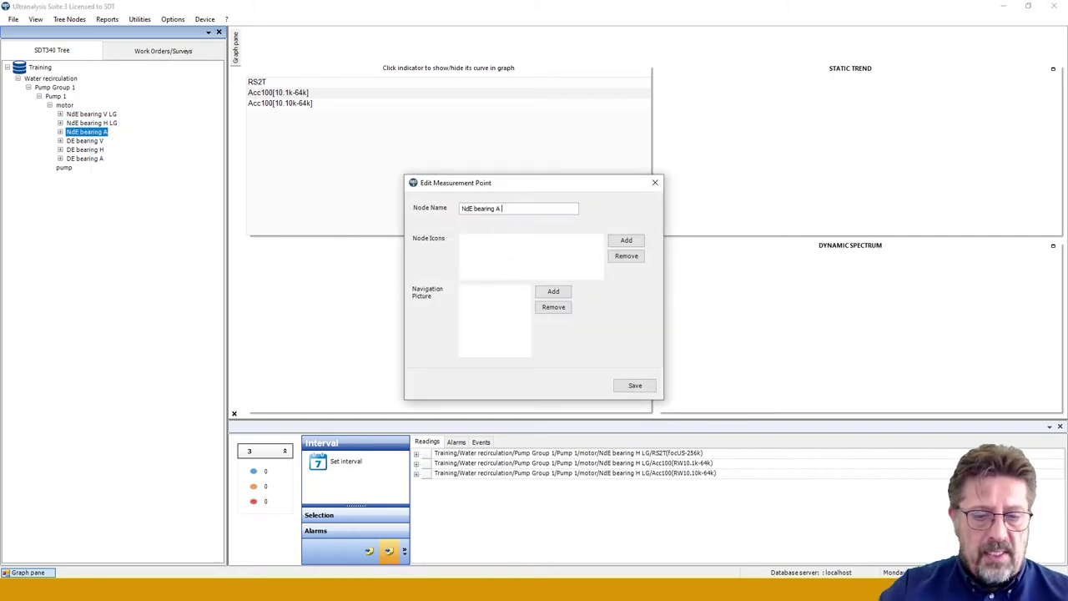
{"action": "left_click", "coordinate": [633, 386]}
- Rename the DE bearing V measurement point under motor as DE bearing V LG
{"action": "right_click", "coordinate": [81, 141]}
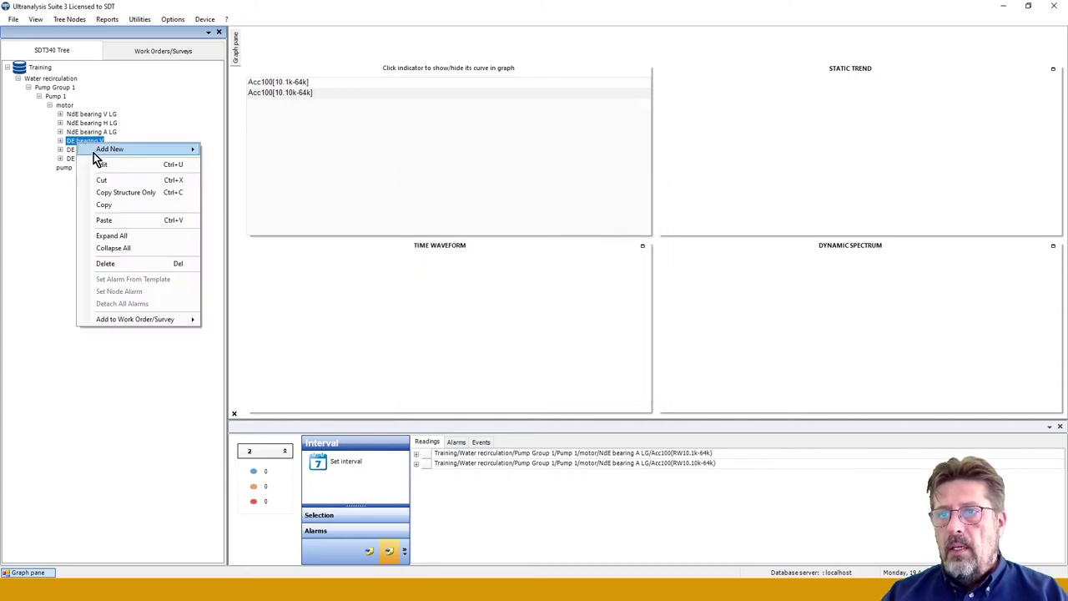
{"action": "left_click", "coordinate": [100, 163]}
{"action": "left_click", "coordinate": [512, 208]}
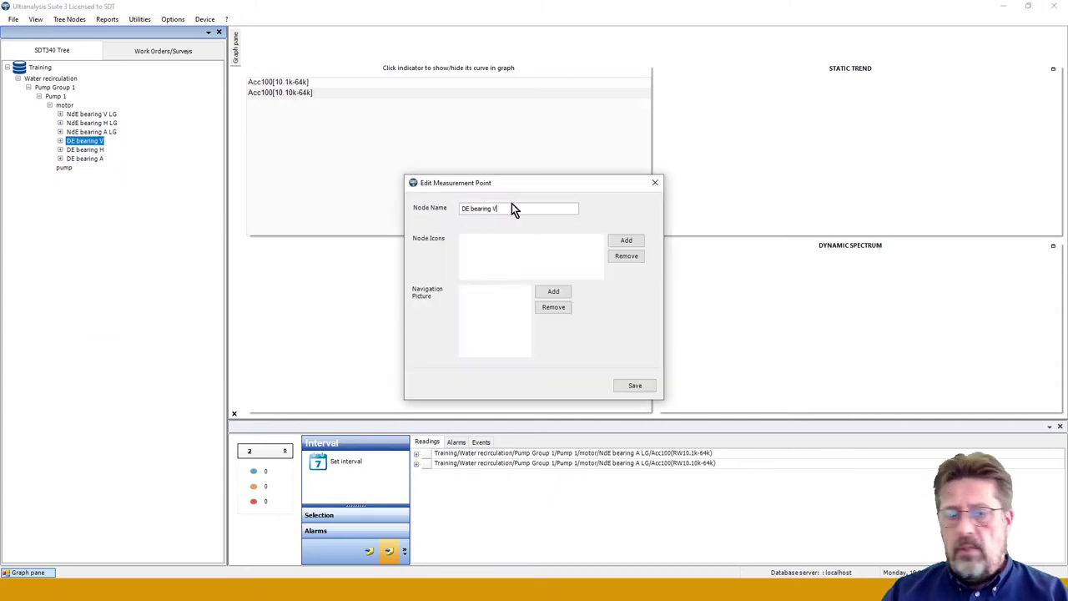
{"action": "type", "text": "LG"}
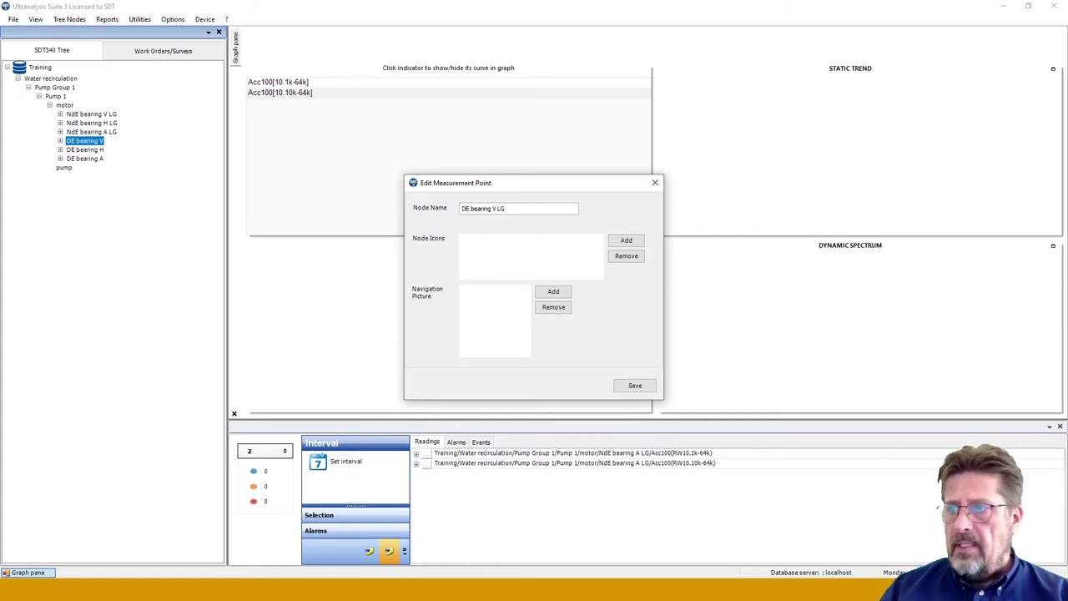
{"action": "left_click", "coordinate": [634, 385]}
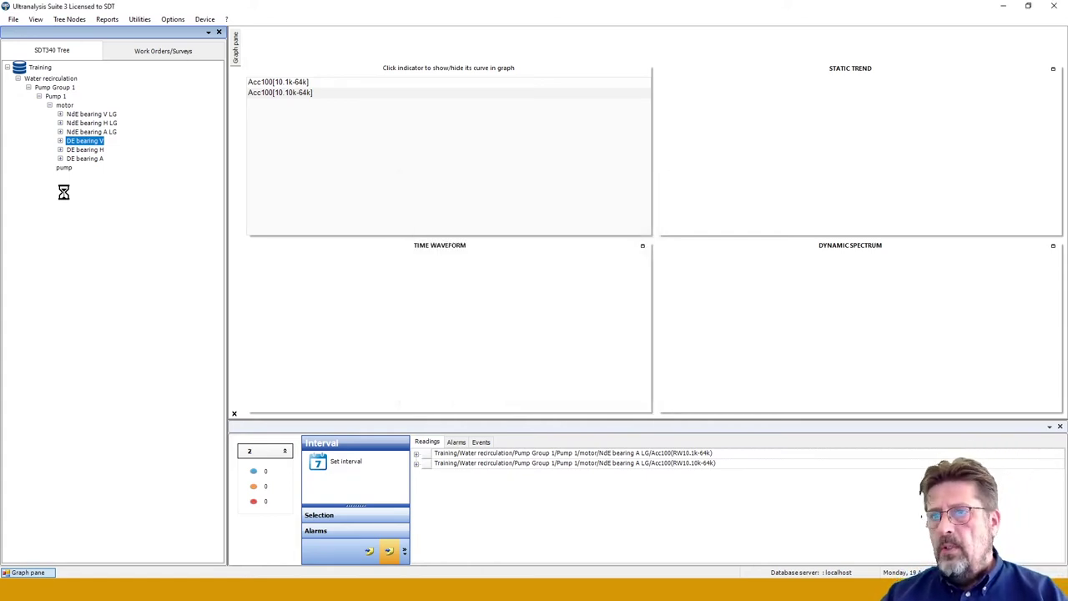
- Rename the DE bearing H measurement point under motor as DE bearing H LG
{"action": "right_click", "coordinate": [83, 150]}
{"action": "left_click", "coordinate": [465, 262]}
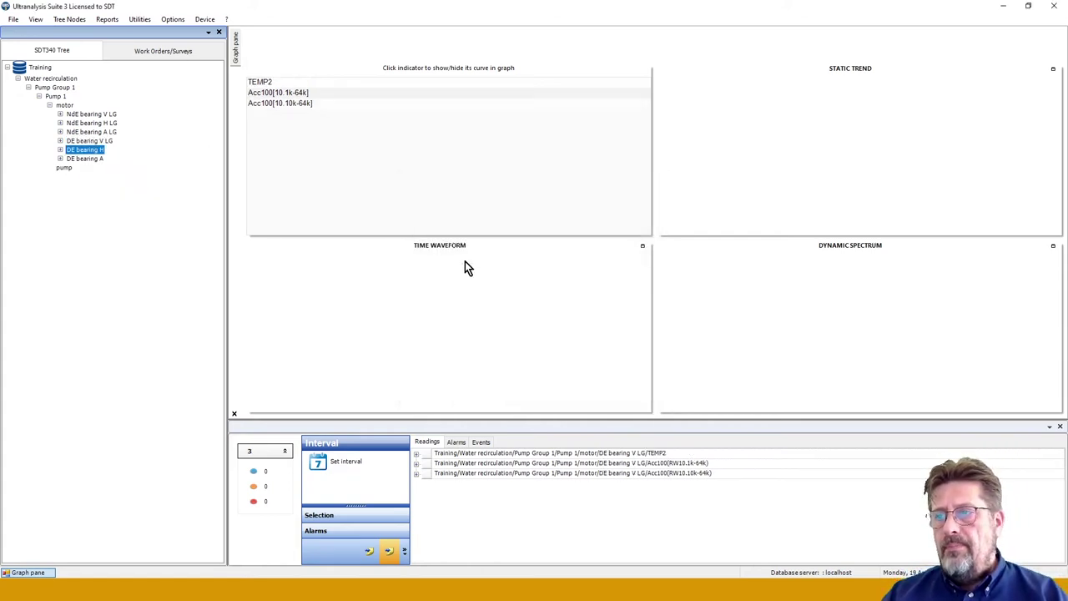
{"action": "left_click", "coordinate": [501, 207]}
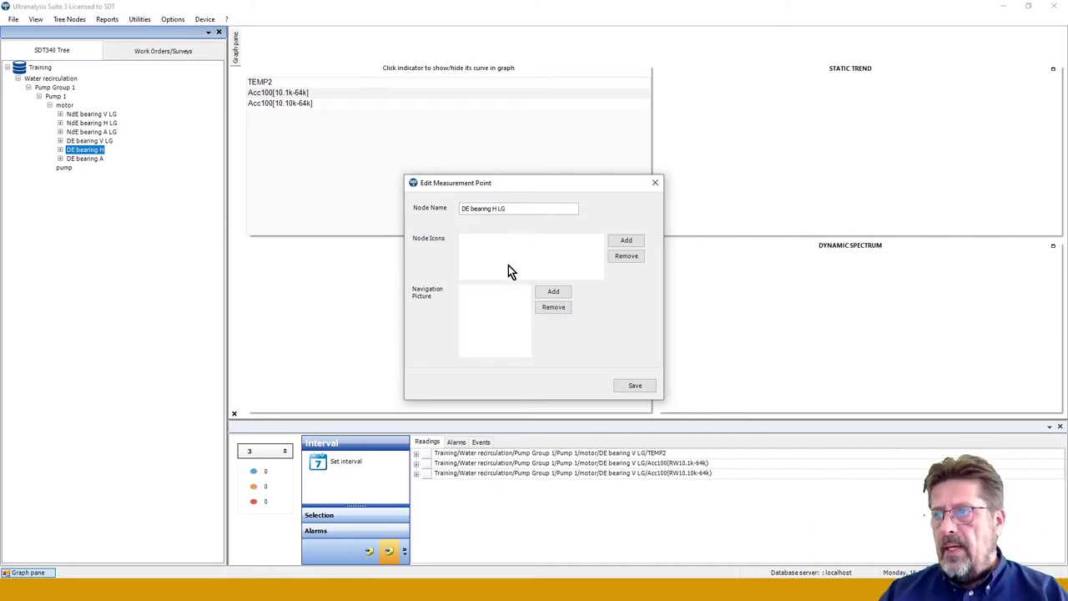
{"action": "left_click", "coordinate": [634, 386]}
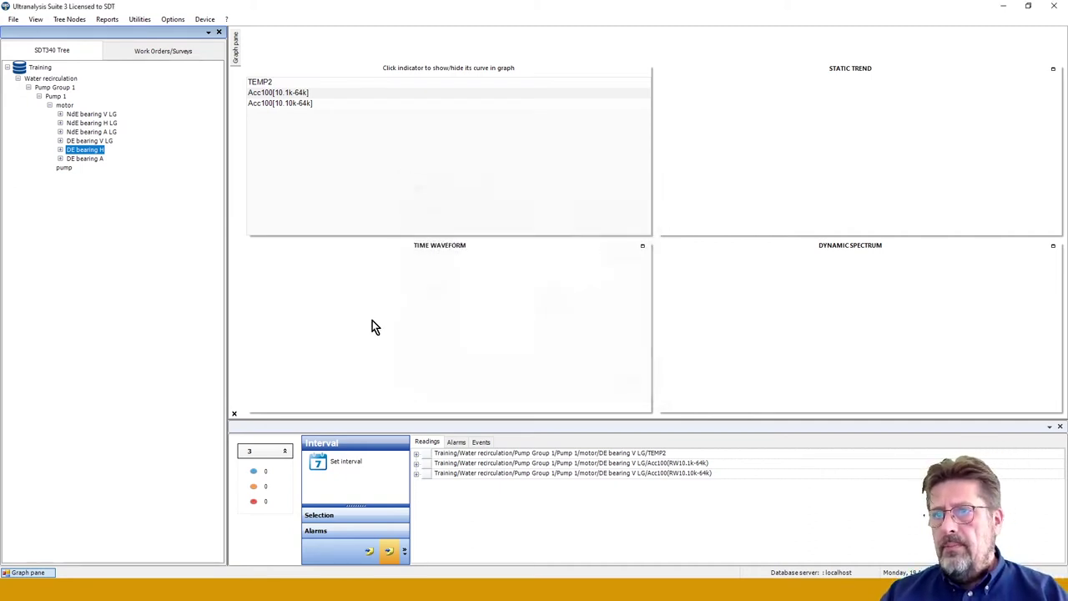
- Rename the DE bearing A measurement point under motor as DE bearing A LG
{"action": "right_click", "coordinate": [81, 158]}
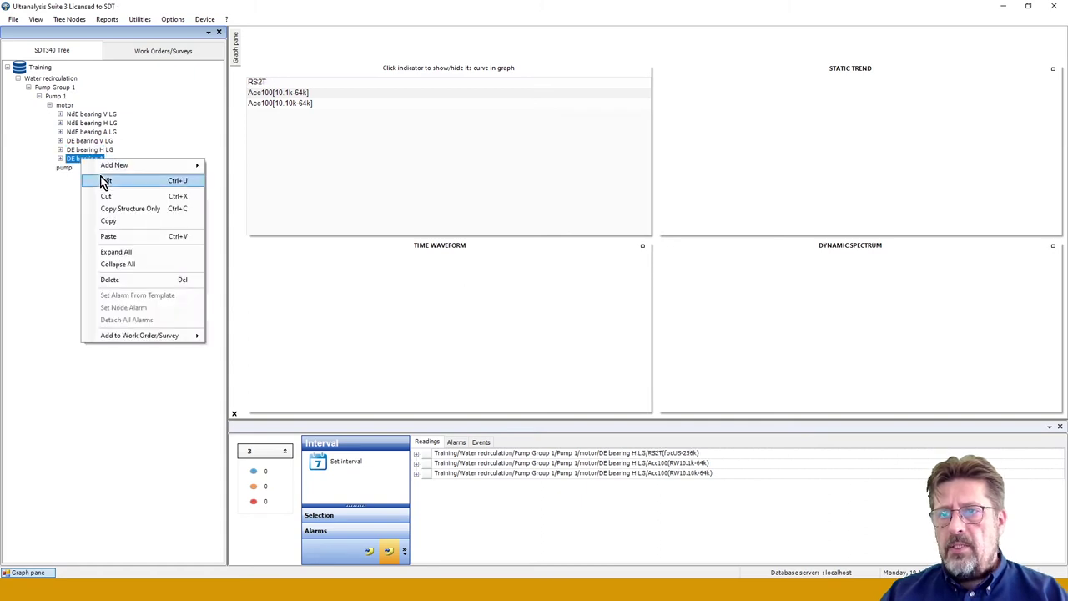
{"action": "left_click", "coordinate": [104, 183]}
{"action": "left_click", "coordinate": [505, 207]}
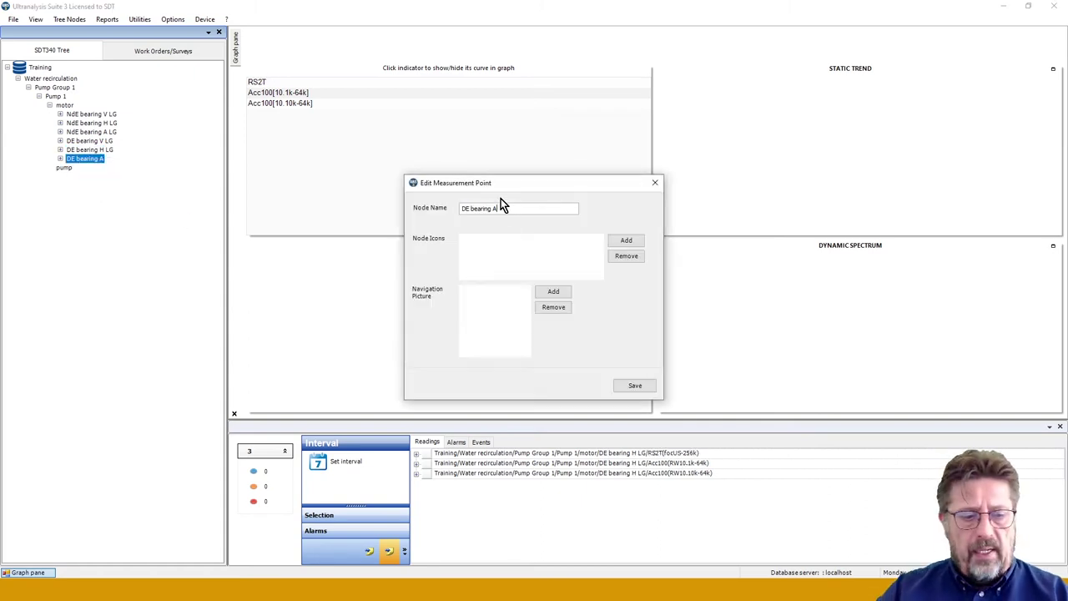
{"action": "type", "text": "LG"}
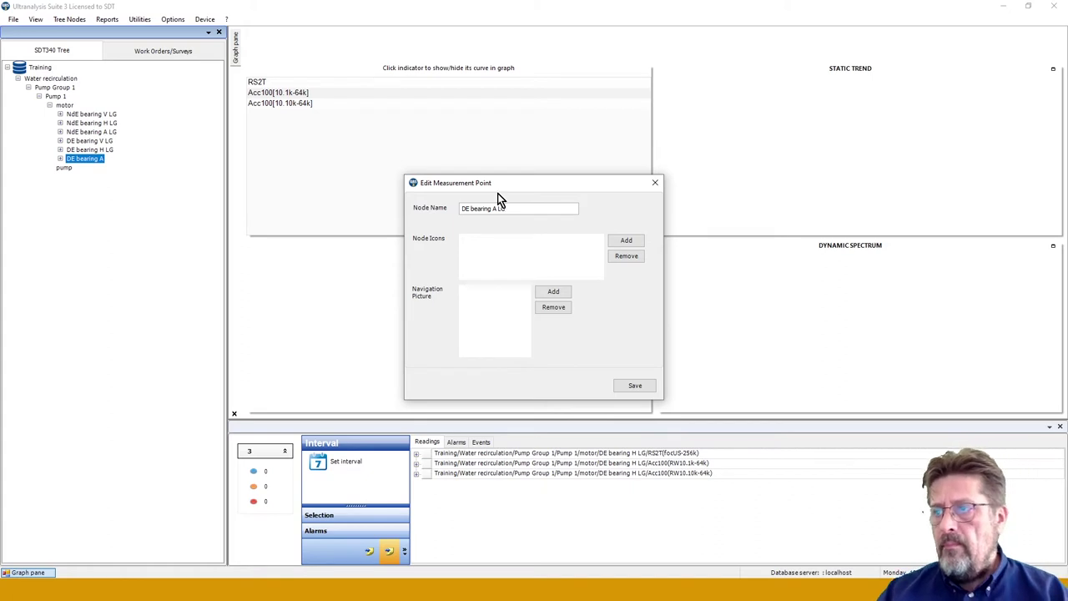
{"action": "left_click", "coordinate": [617, 384]}
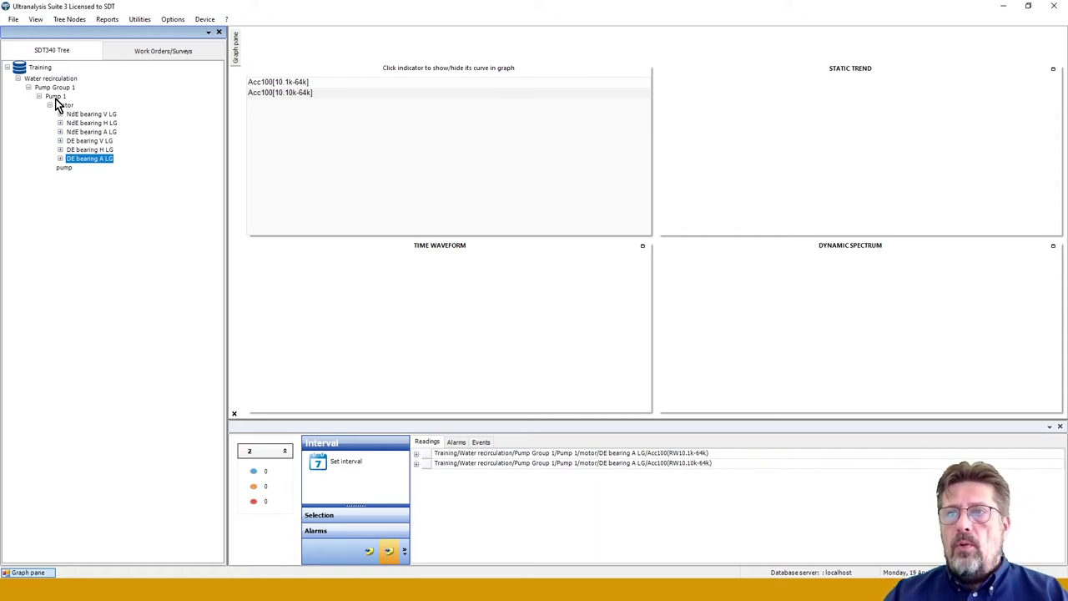
- Upload the motor picture 11.jpg from the Pic for Icons folder on the Desktop to the system's node icons
{"action": "left_click", "coordinate": [136, 19]}
{"action": "mouse_move", "coordinate": [147, 31]}
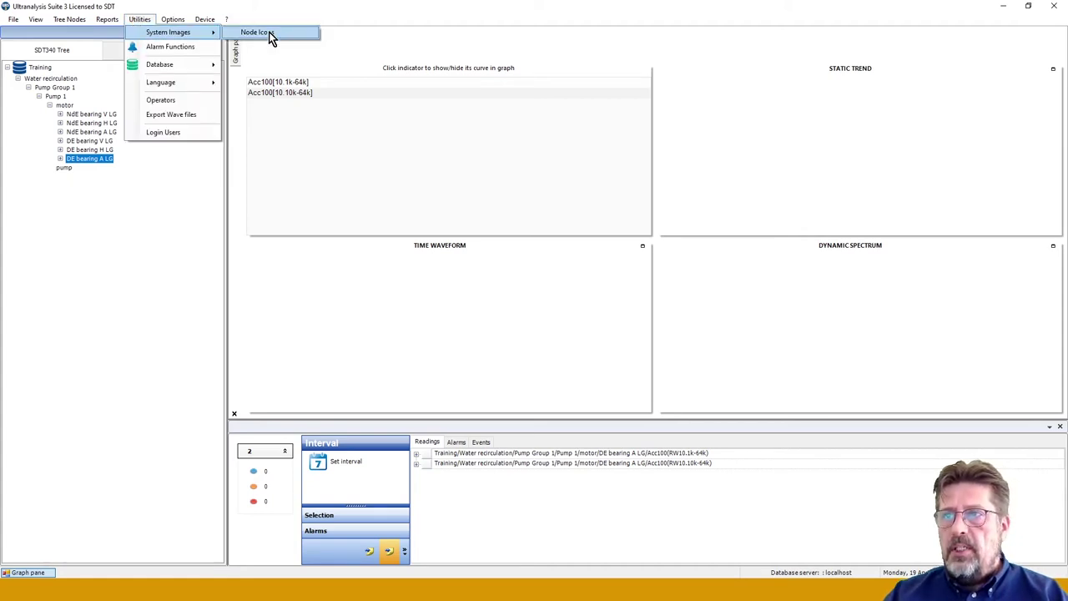
{"action": "left_click", "coordinate": [269, 31]}
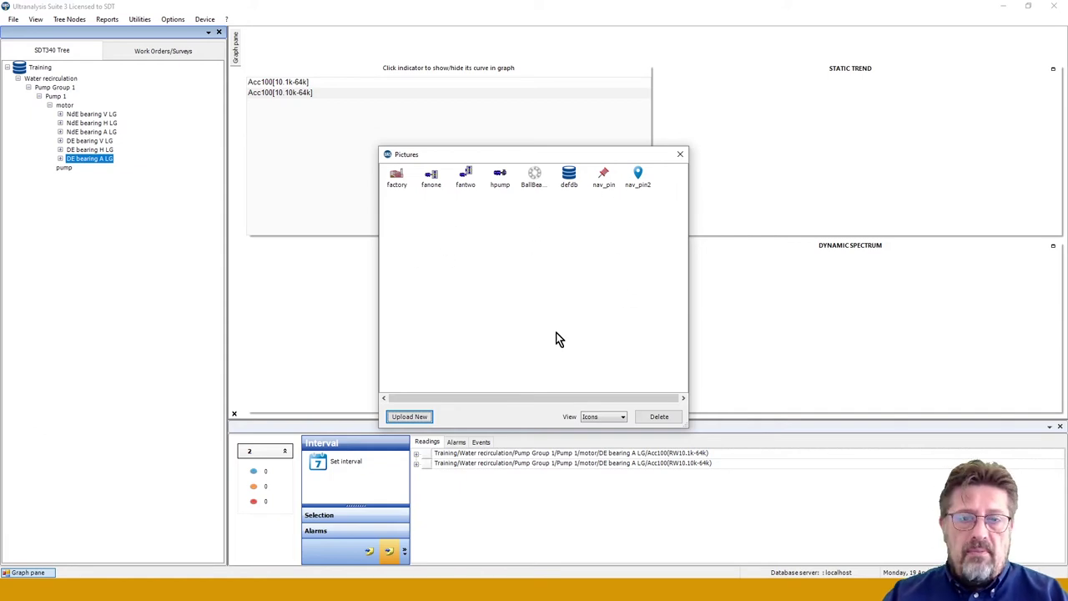
{"action": "left_click", "coordinate": [407, 415]}
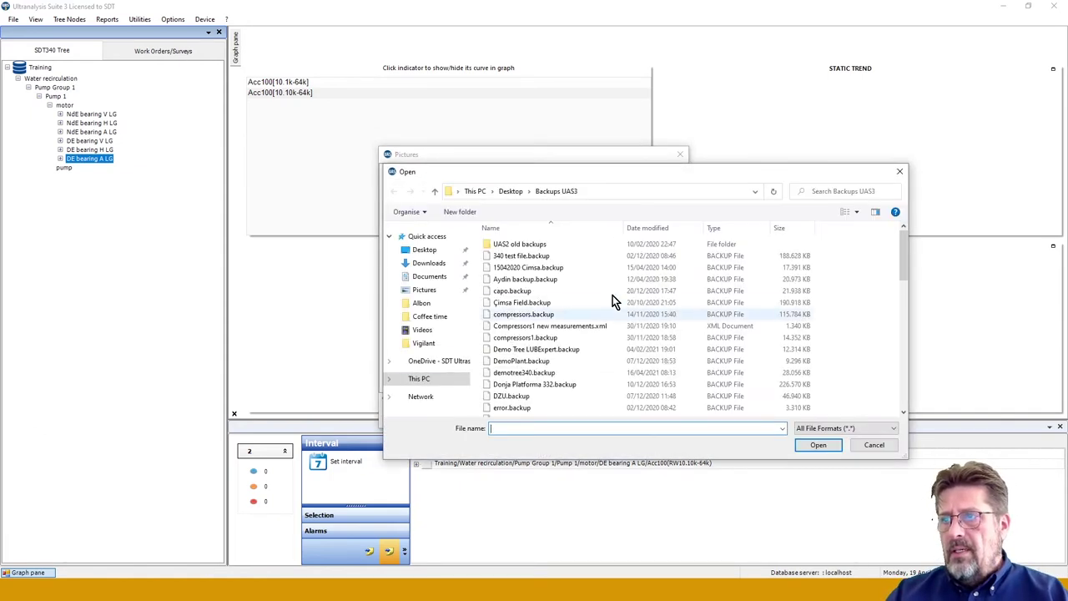
{"action": "left_click", "coordinate": [424, 252]}
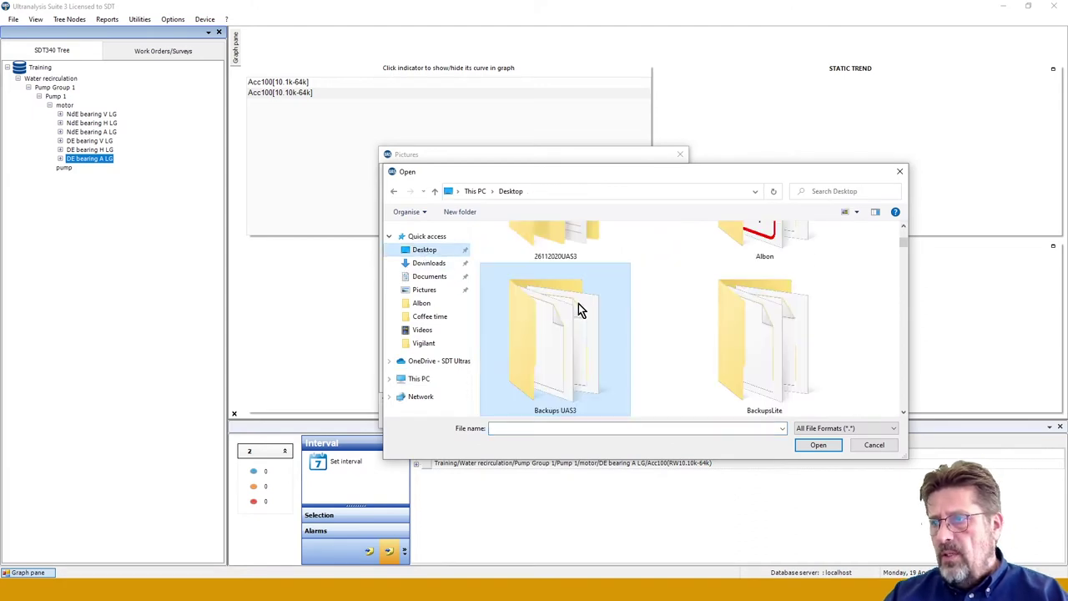
{"action": "scroll", "coordinate": [626, 313], "scroll_direction": "down", "scroll_amount": 10}
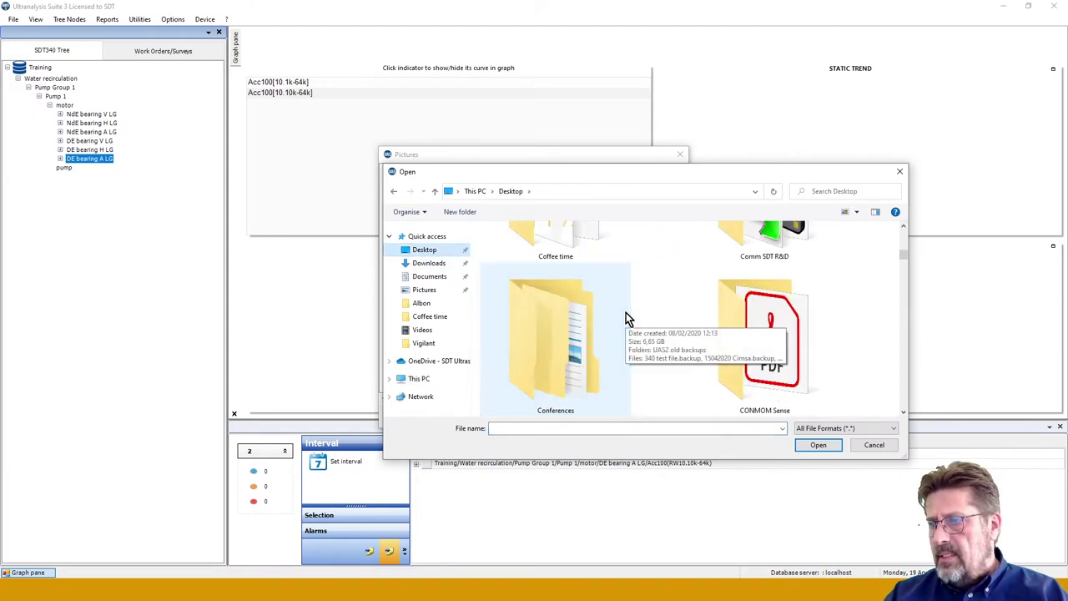
{"action": "scroll", "coordinate": [628, 320], "scroll_direction": "down", "scroll_amount": 10}
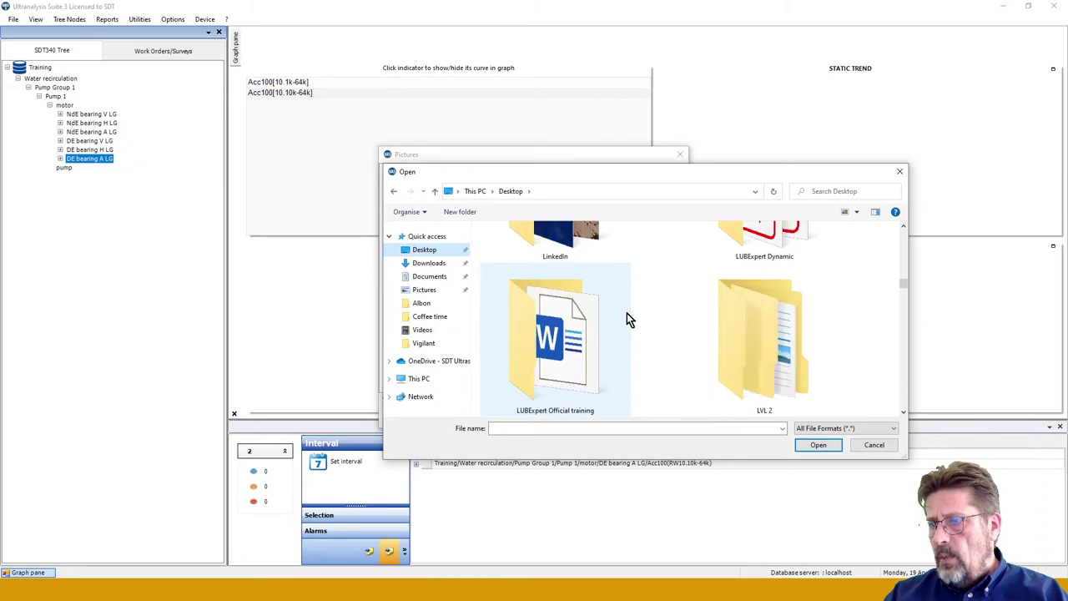
{"action": "scroll", "coordinate": [627, 313], "scroll_direction": "down", "scroll_amount": 5}
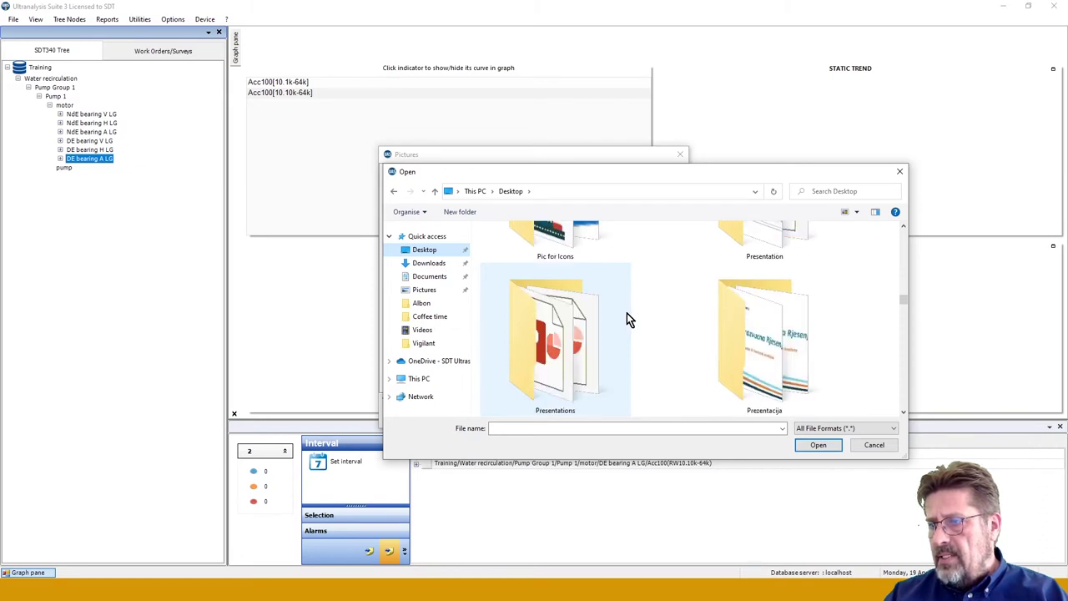
{"action": "scroll", "coordinate": [627, 313], "scroll_direction": "up", "scroll_amount": 2}
{"action": "left_click", "coordinate": [559, 315]}
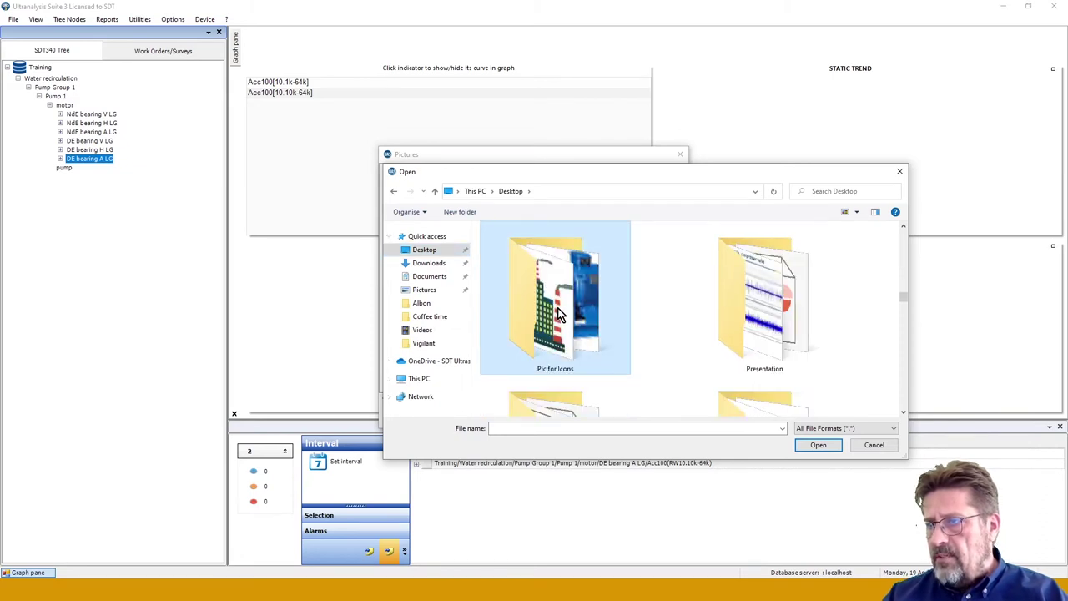
{"action": "double_click", "coordinate": [559, 314]}
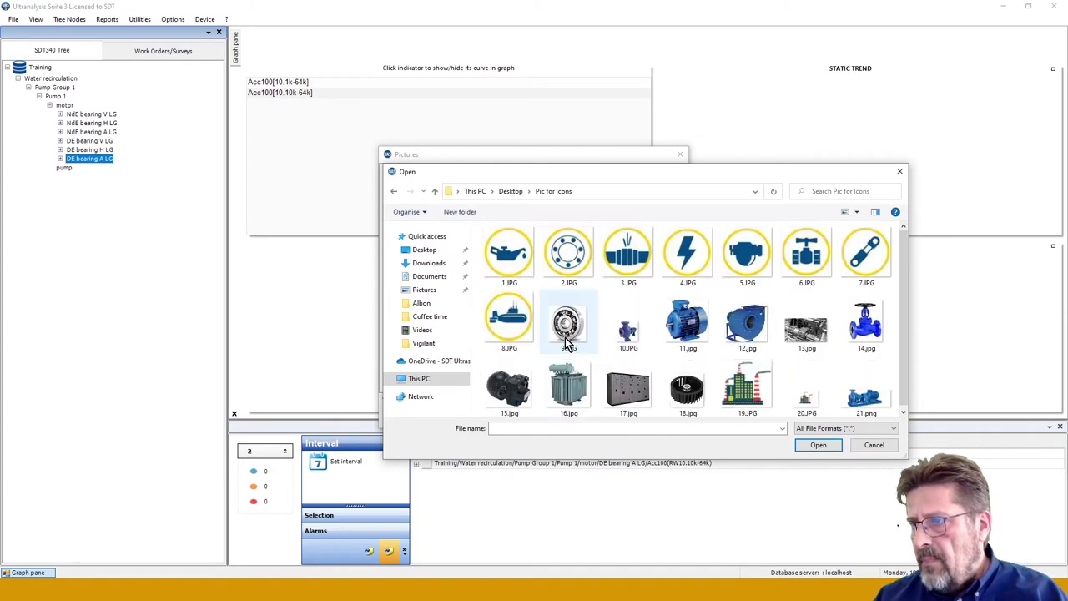
{"action": "left_click", "coordinate": [687, 323]}
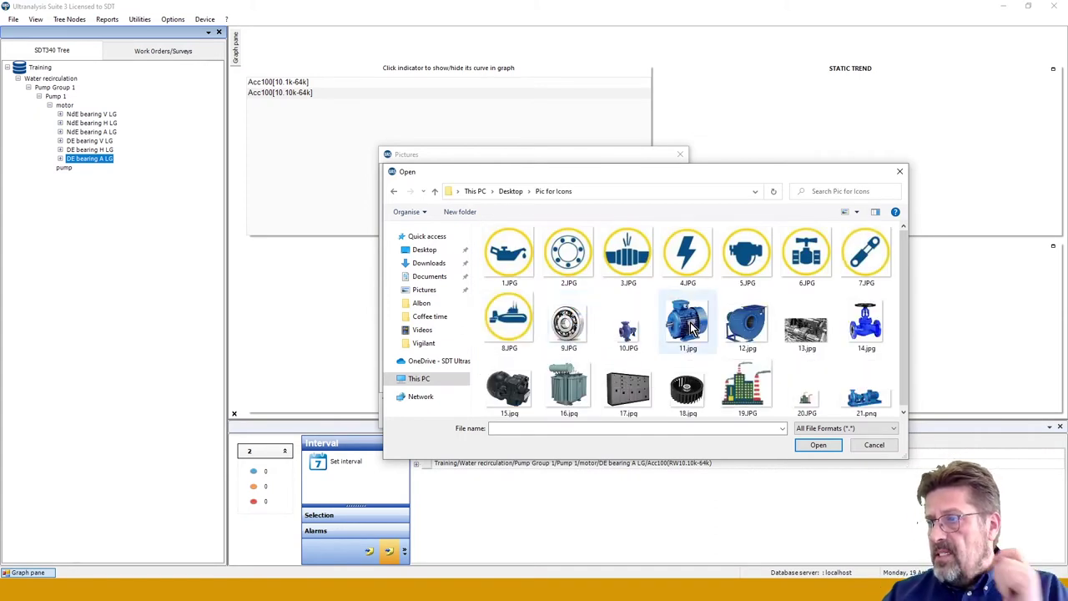
{"action": "double_click", "coordinate": [690, 324]}
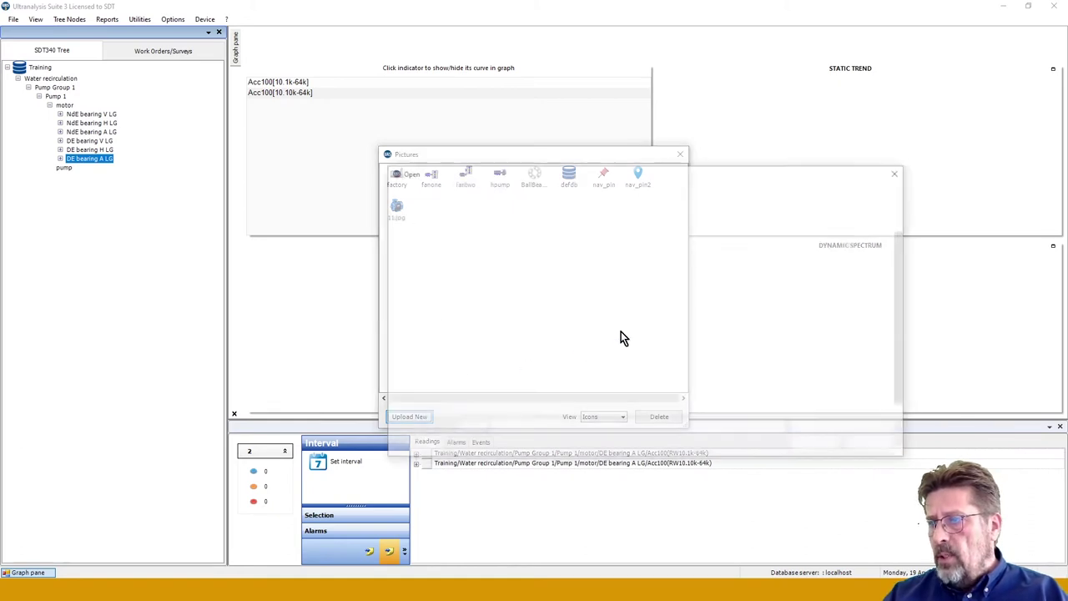
- Upload 9.JPG, 21.png and 10.JPG from the Pic for Icons folder as additional node icons and close the picture library
{"action": "double_click", "coordinate": [566, 326]}
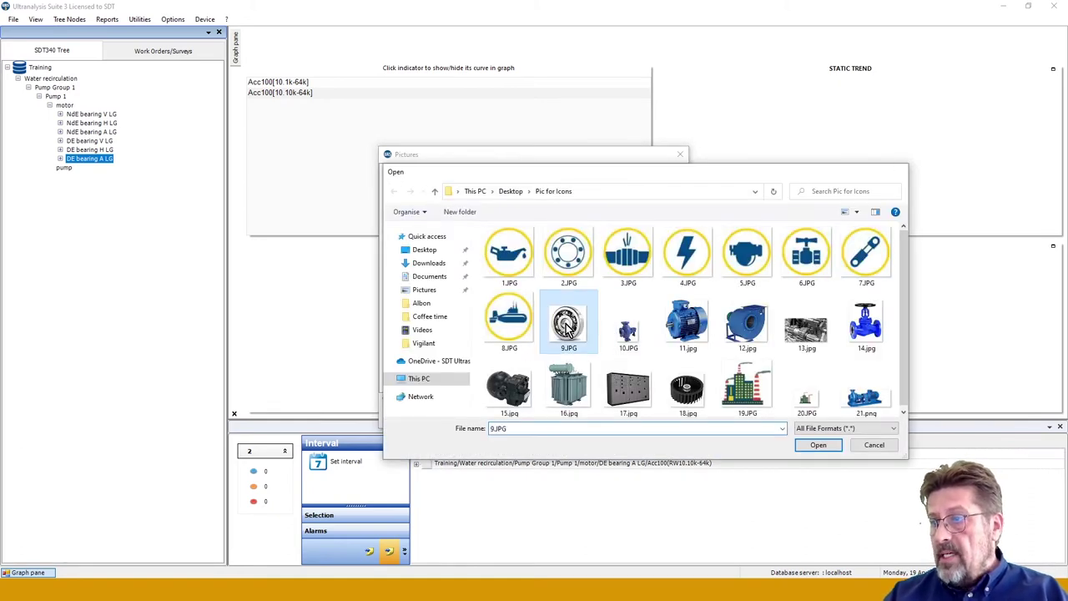
{"action": "left_click", "coordinate": [412, 417]}
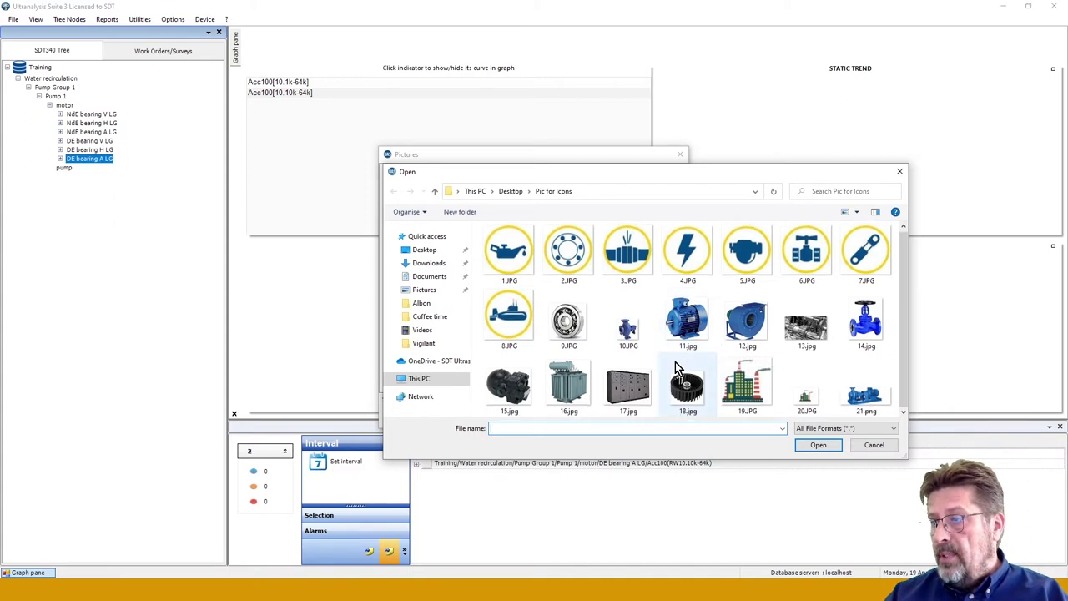
{"action": "double_click", "coordinate": [866, 398]}
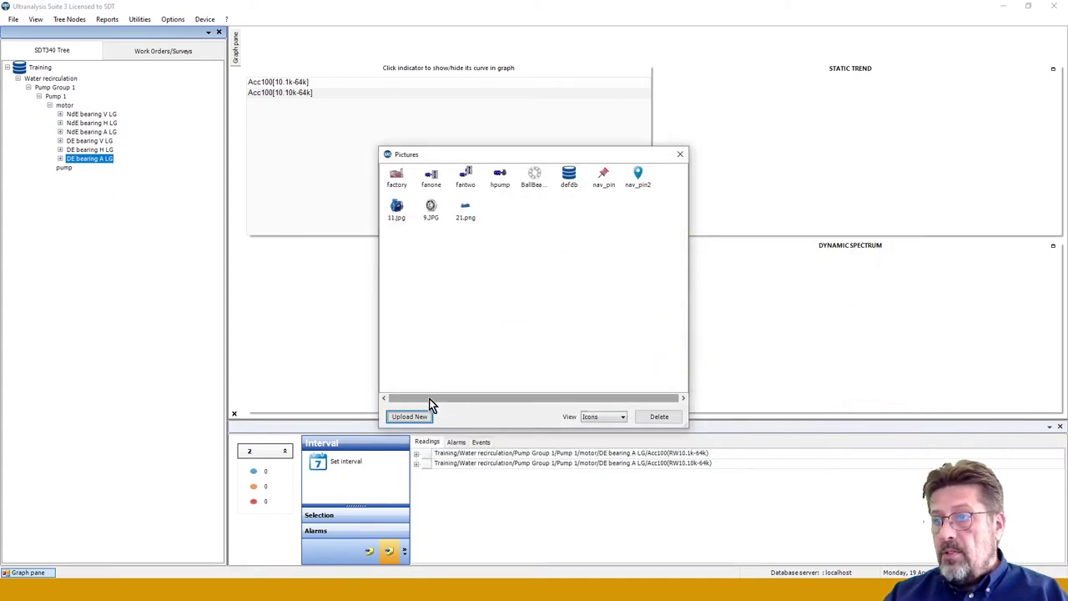
{"action": "left_click", "coordinate": [412, 416]}
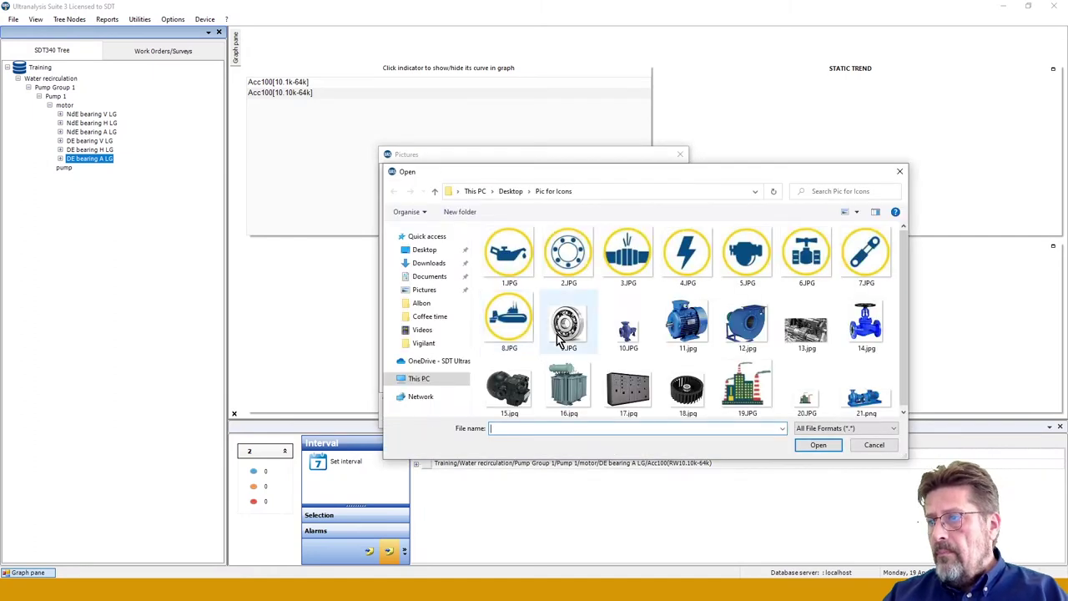
{"action": "double_click", "coordinate": [628, 327]}
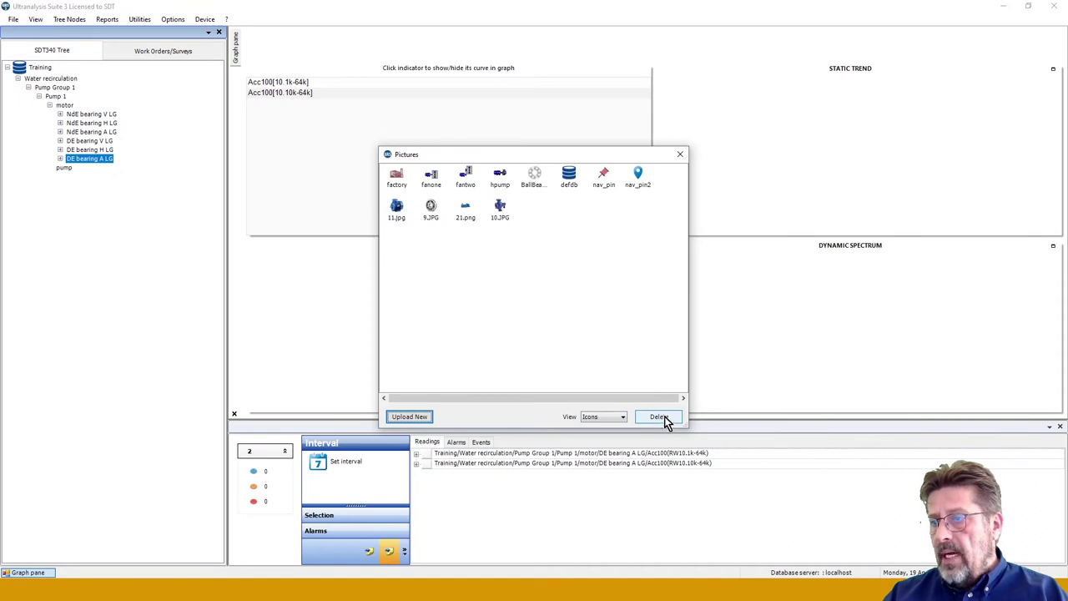
{"action": "left_click", "coordinate": [680, 155]}
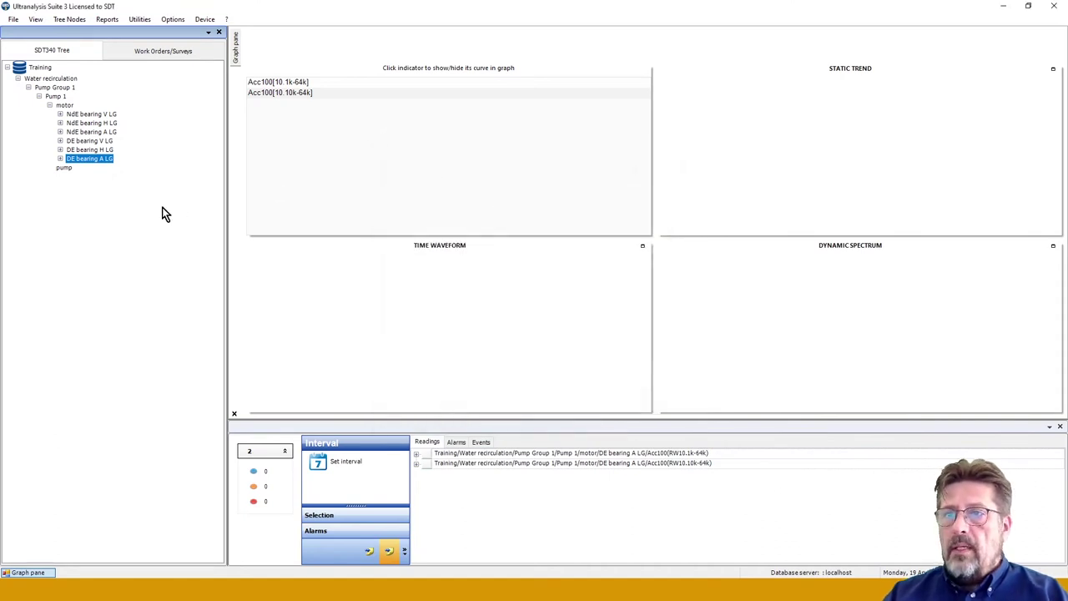
- Assign the 21.png picture as the node icon of the Pump 1 asset and save it
{"action": "right_click", "coordinate": [52, 99]}
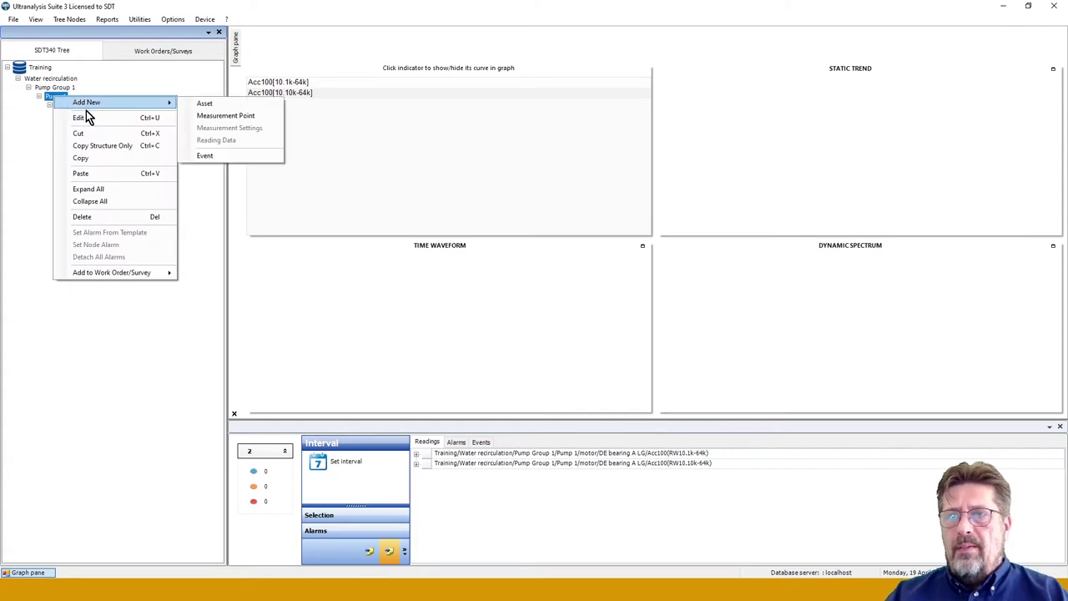
{"action": "left_click", "coordinate": [141, 156]}
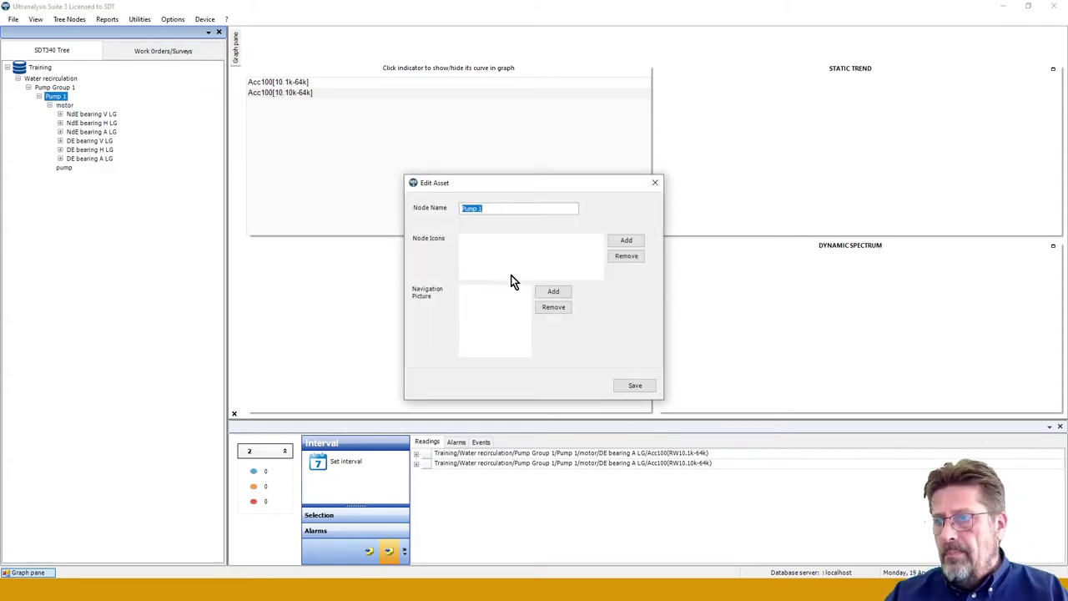
{"action": "left_click", "coordinate": [622, 242]}
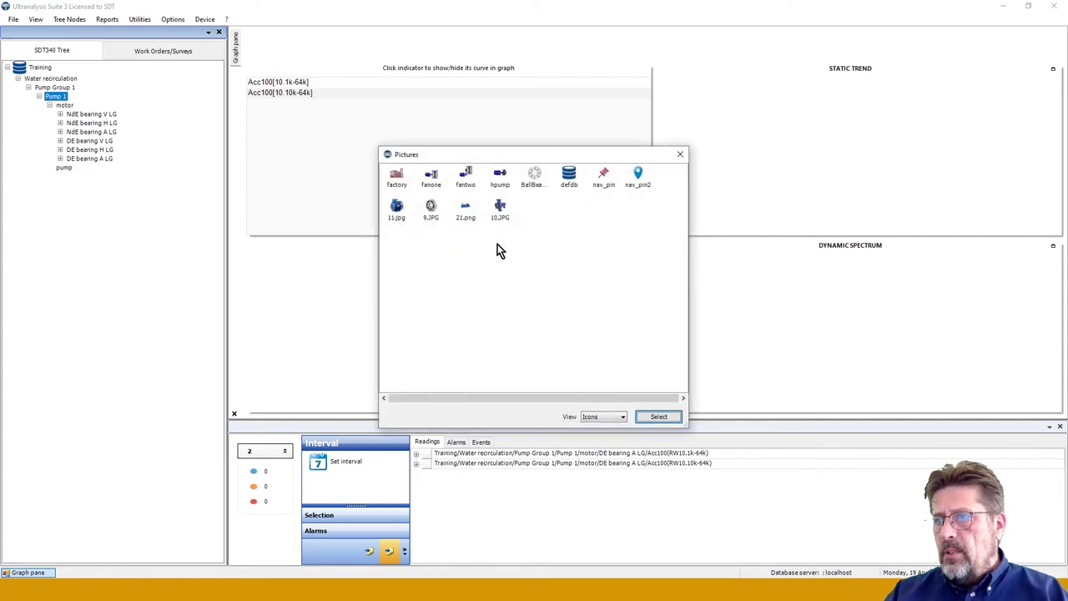
{"action": "left_click", "coordinate": [467, 210]}
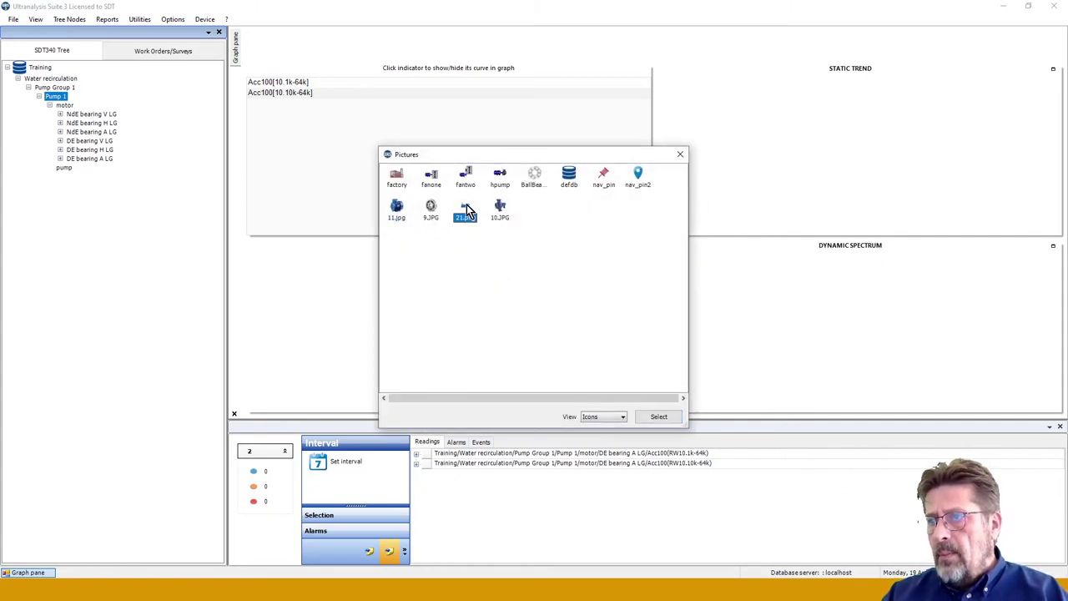
{"action": "left_click", "coordinate": [660, 418]}
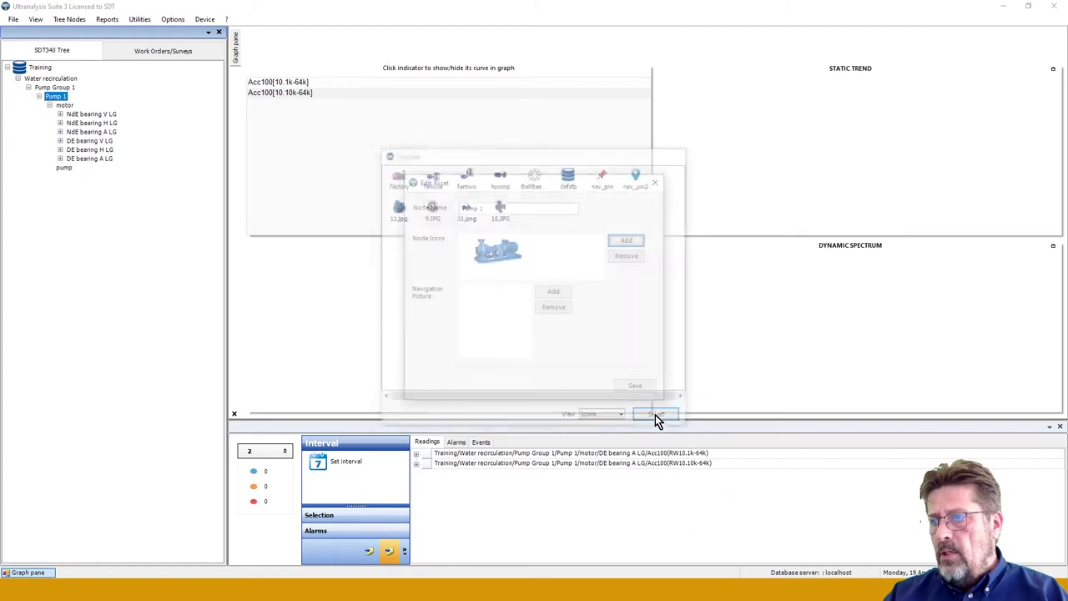
{"action": "left_click", "coordinate": [633, 387]}
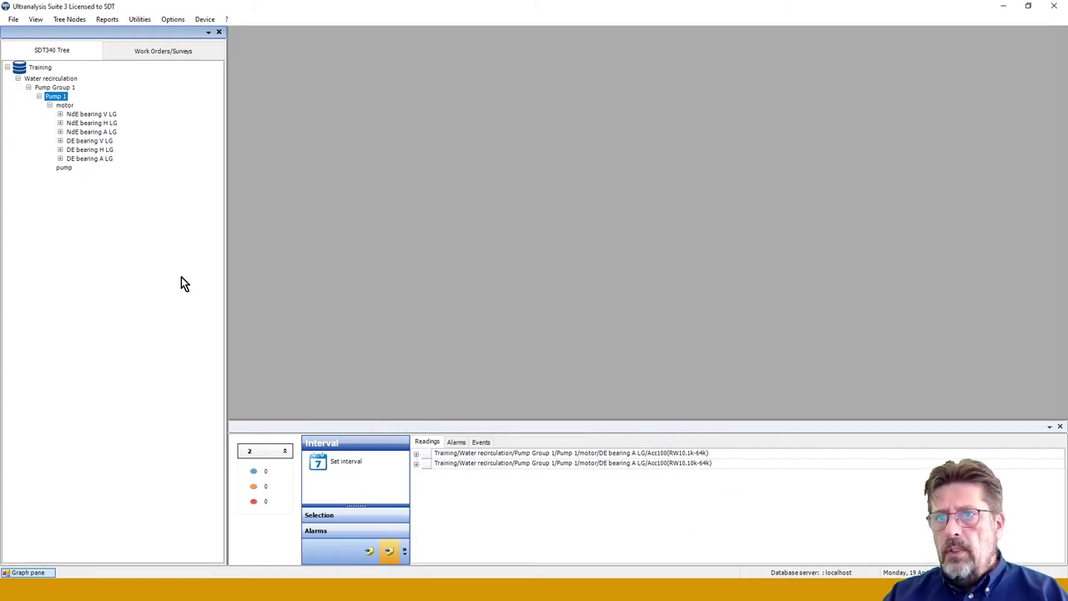
- Assign the 11.jpg picture as the node icon of the motor asset under Pump 1 and save it
{"action": "right_click", "coordinate": [65, 111]}
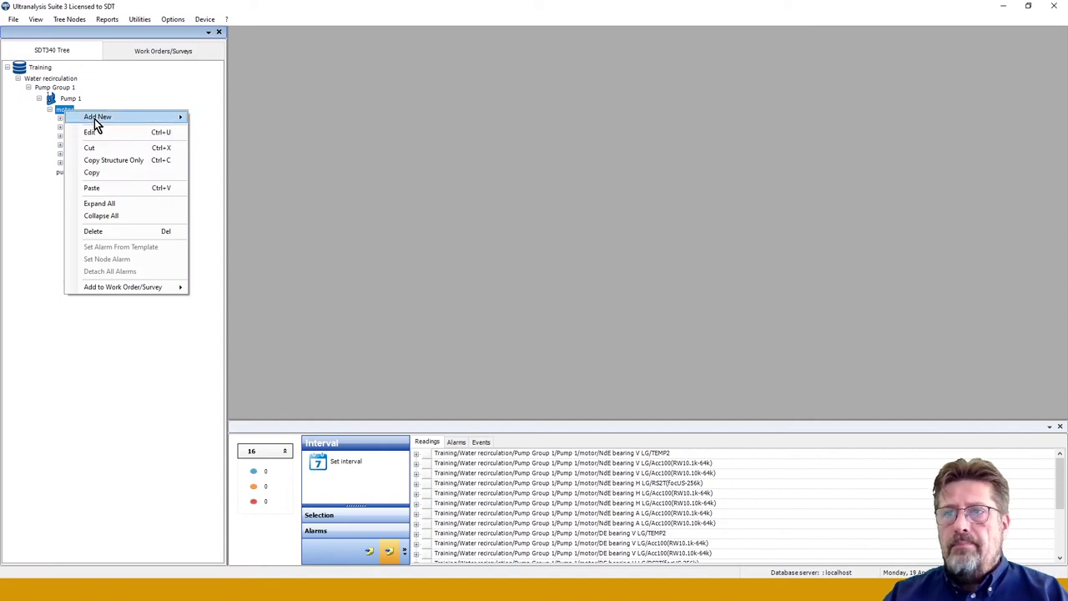
{"action": "left_click", "coordinate": [98, 136]}
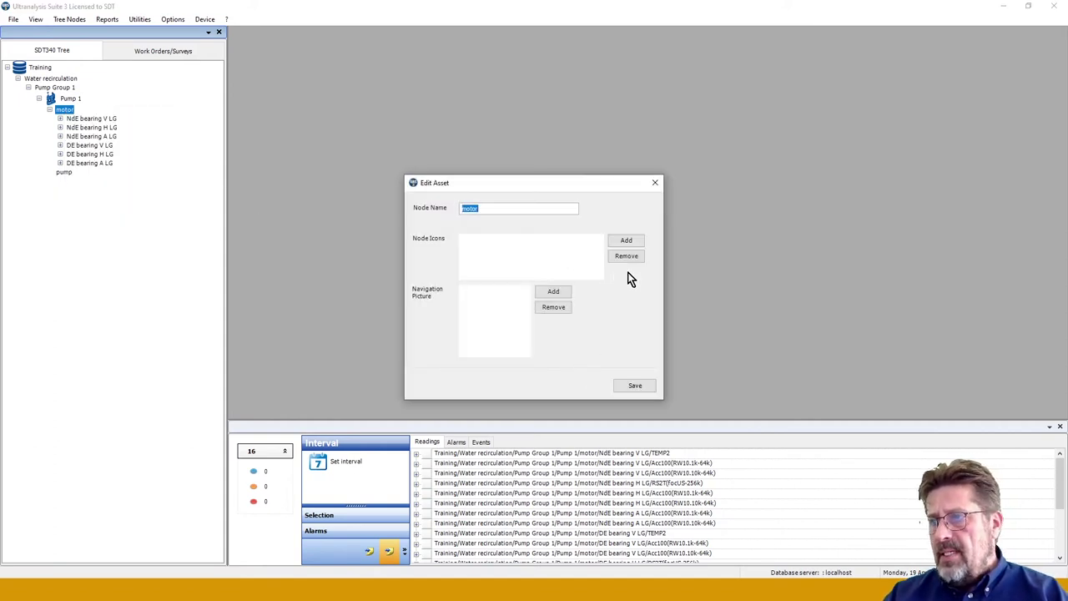
{"action": "left_click", "coordinate": [626, 242]}
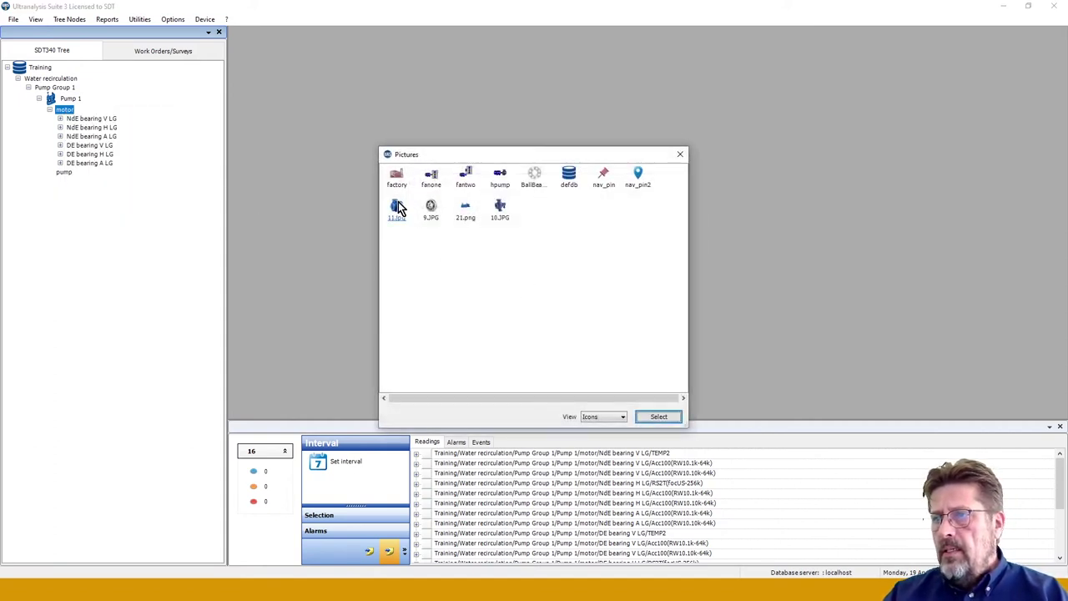
{"action": "left_click", "coordinate": [398, 207]}
{"action": "left_click", "coordinate": [664, 417]}
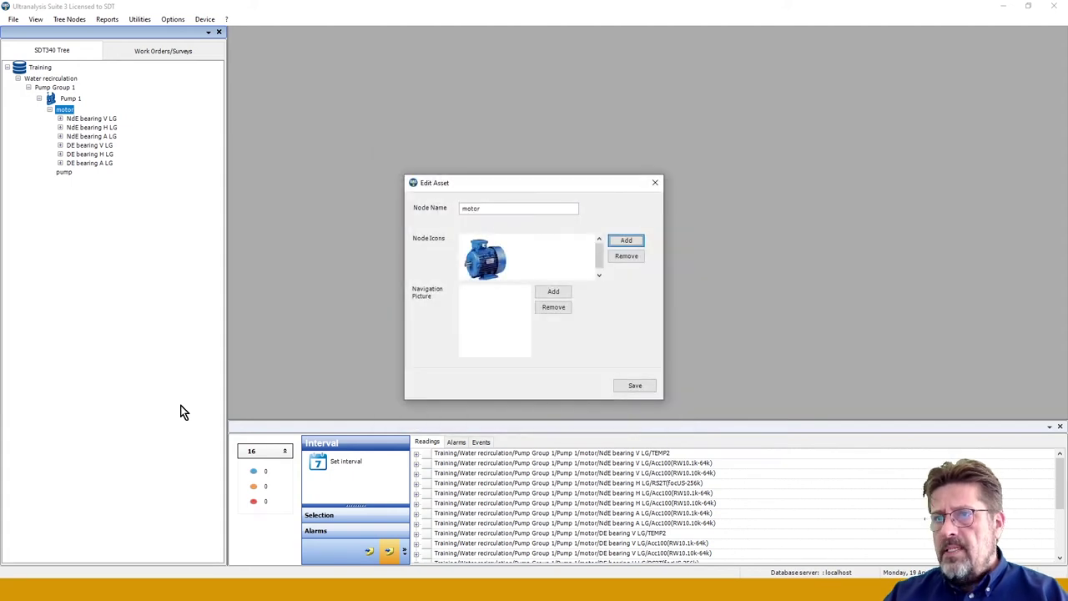
{"action": "left_click", "coordinate": [619, 385]}
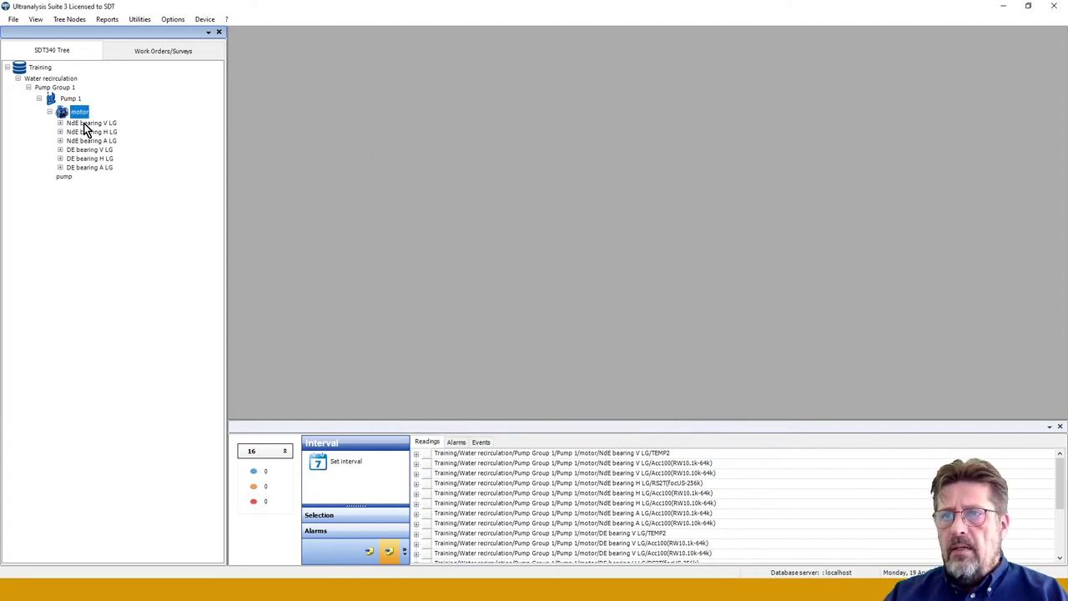
- Assign the 9.JPG bearing picture as the node icon of the NdE bearing V LG measurement point and save it
{"action": "right_click", "coordinate": [84, 125]}
{"action": "left_click", "coordinate": [110, 144]}
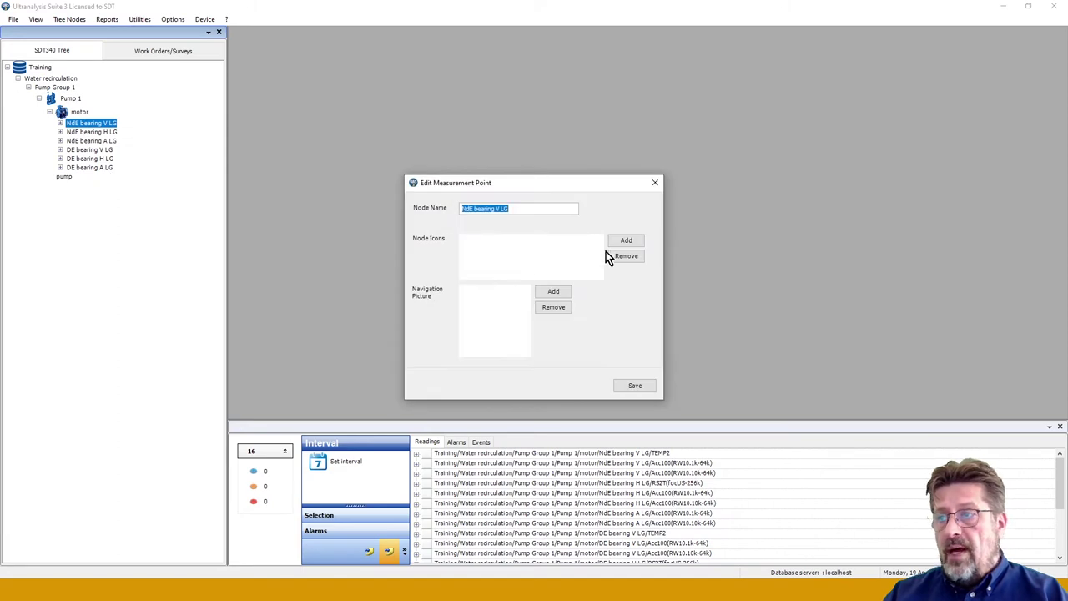
{"action": "left_click", "coordinate": [626, 241]}
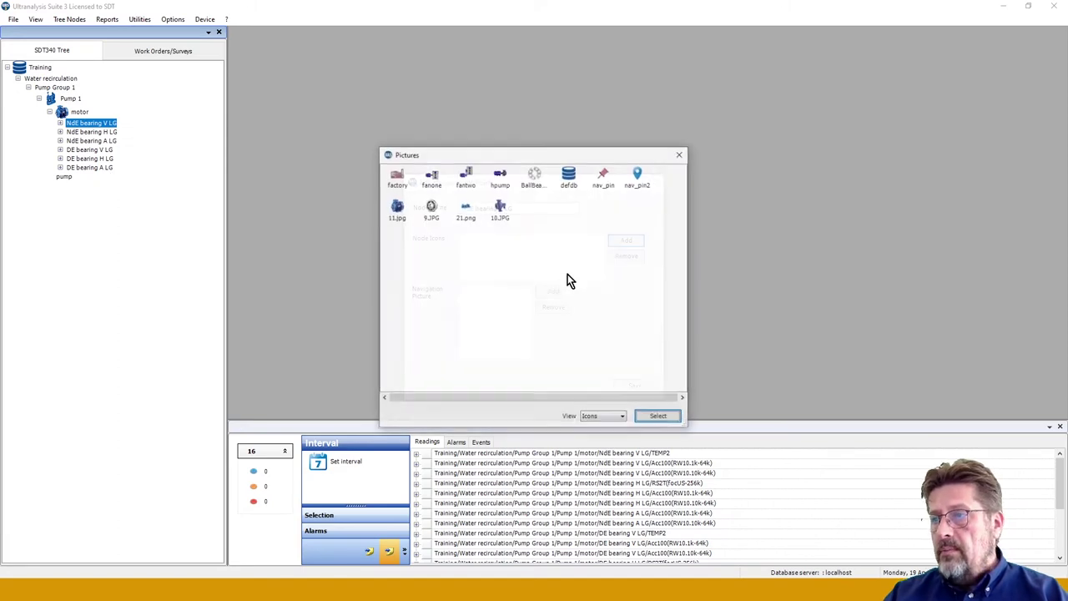
{"action": "left_click", "coordinate": [431, 213]}
{"action": "left_click", "coordinate": [670, 417]}
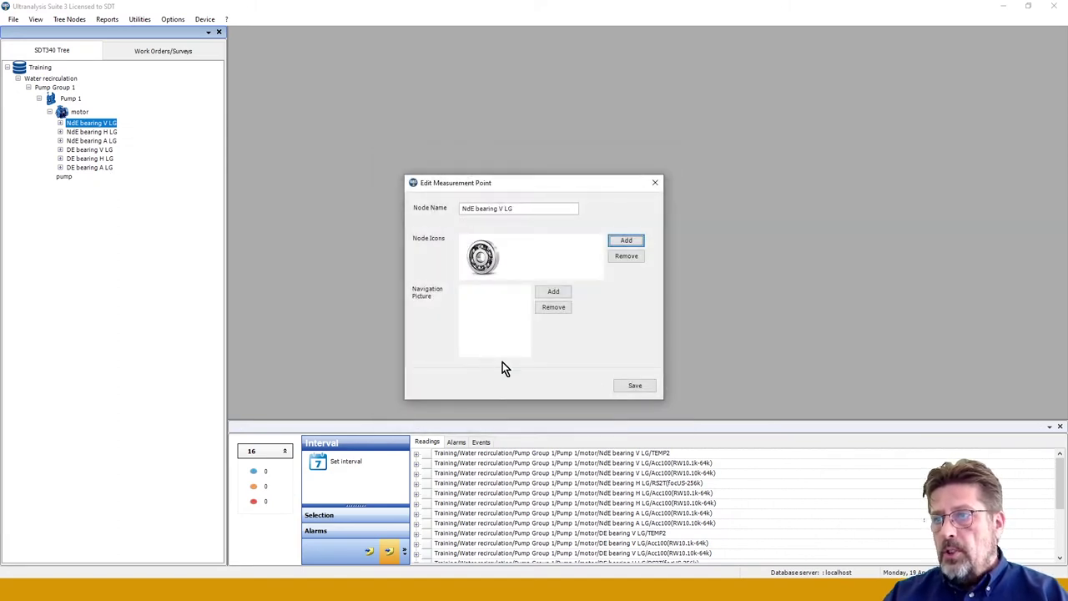
{"action": "left_click", "coordinate": [633, 386]}
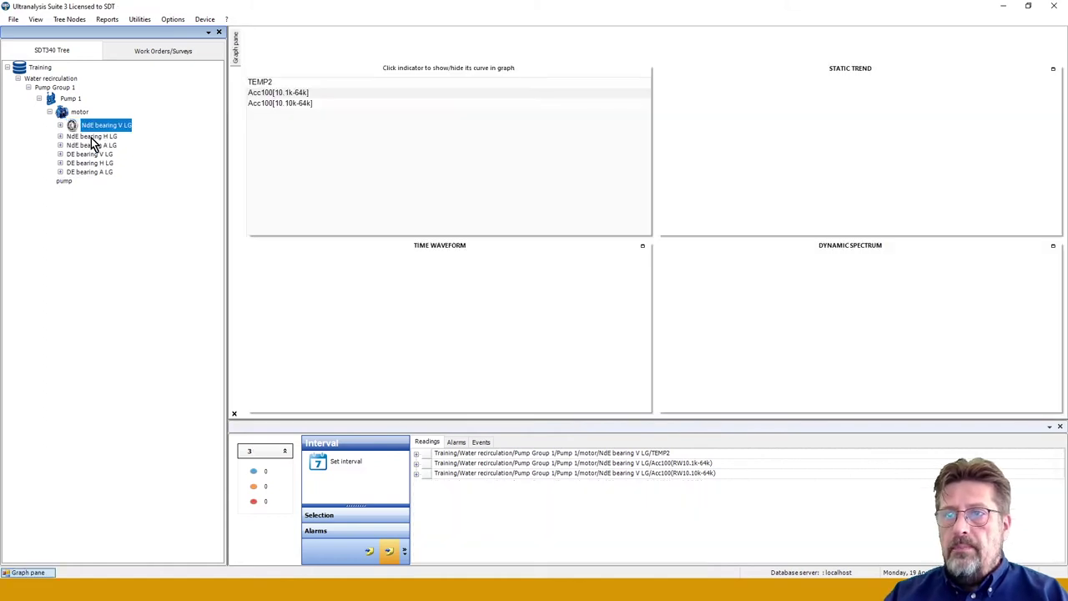
- Assign the 9.JPG bearing picture as the node icon of the NdE bearing H LG measurement point and save it
{"action": "right_click", "coordinate": [90, 138]}
{"action": "left_click", "coordinate": [117, 159]}
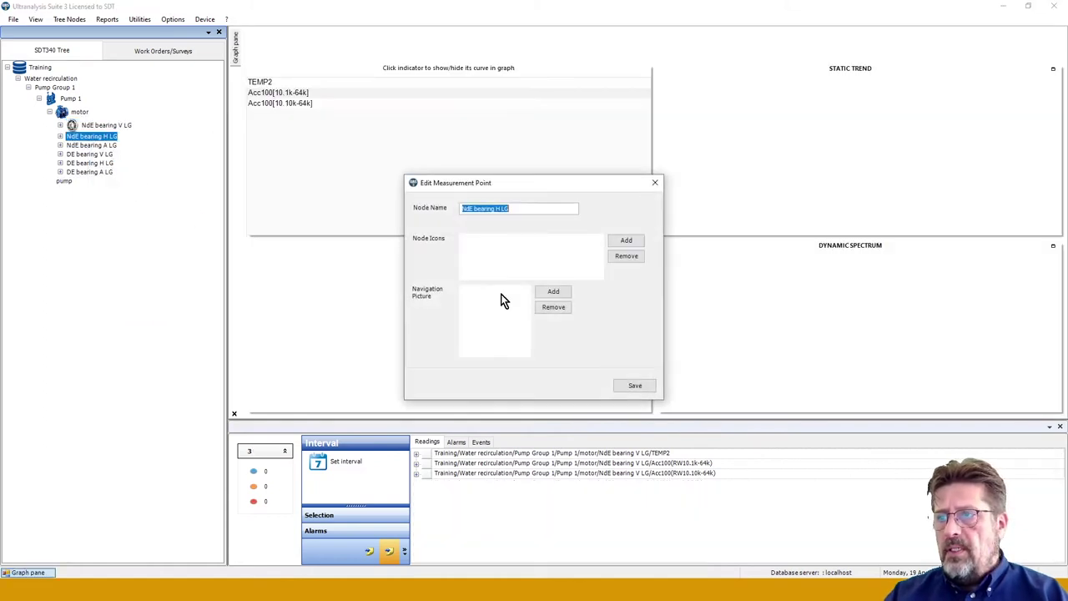
{"action": "left_click", "coordinate": [626, 241]}
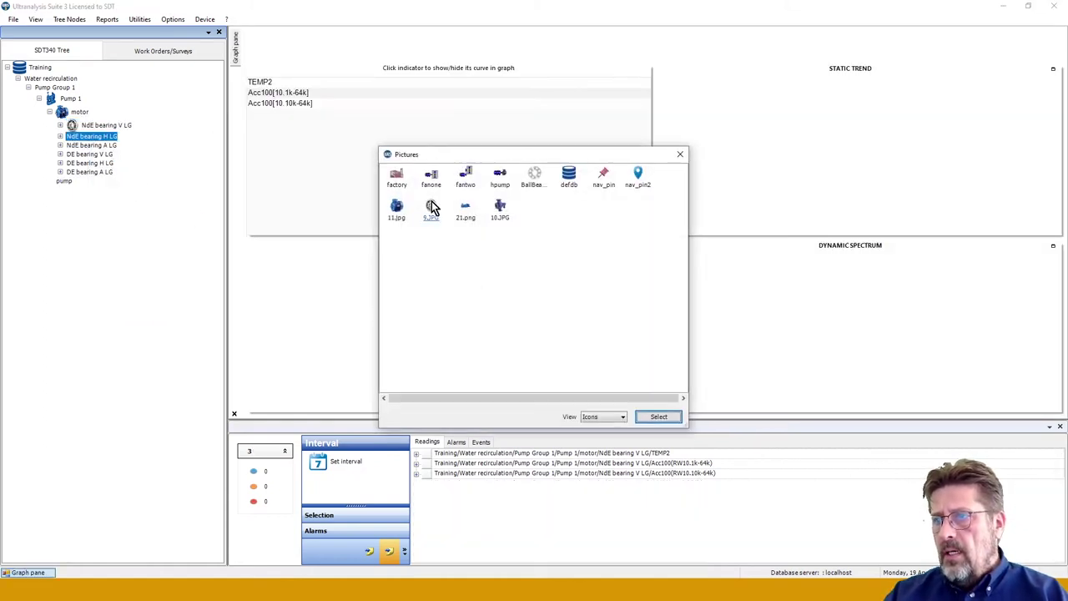
{"action": "left_click", "coordinate": [431, 207]}
{"action": "left_click", "coordinate": [659, 417]}
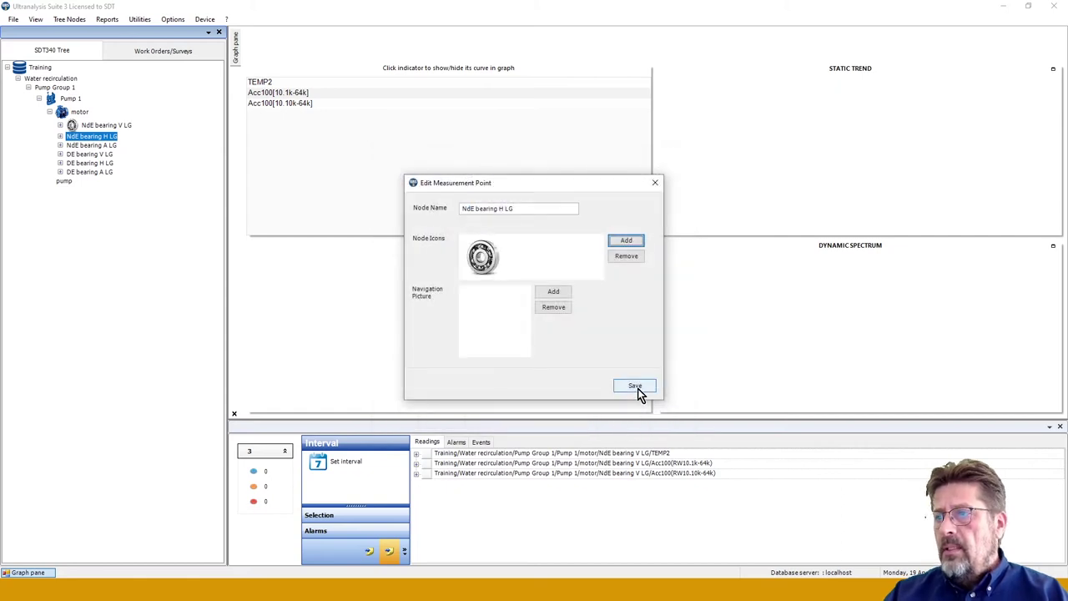
{"action": "left_click", "coordinate": [636, 387]}
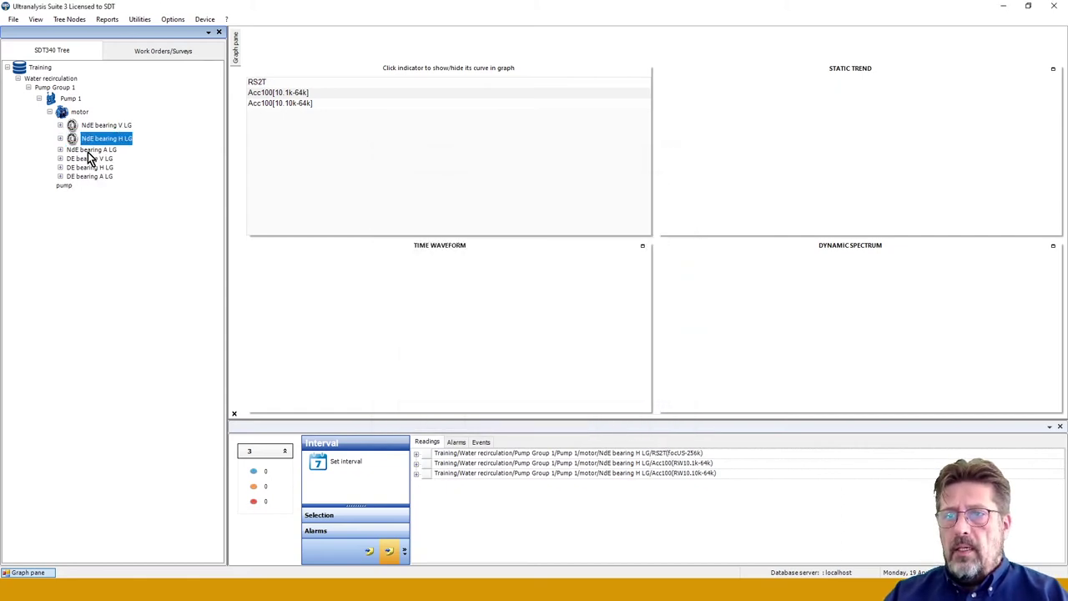
- Assign the 9.JPG bearing picture as the node icon of the NdE bearing A LG measurement point and save it
{"action": "right_click", "coordinate": [87, 151]}
{"action": "left_click", "coordinate": [108, 168]}
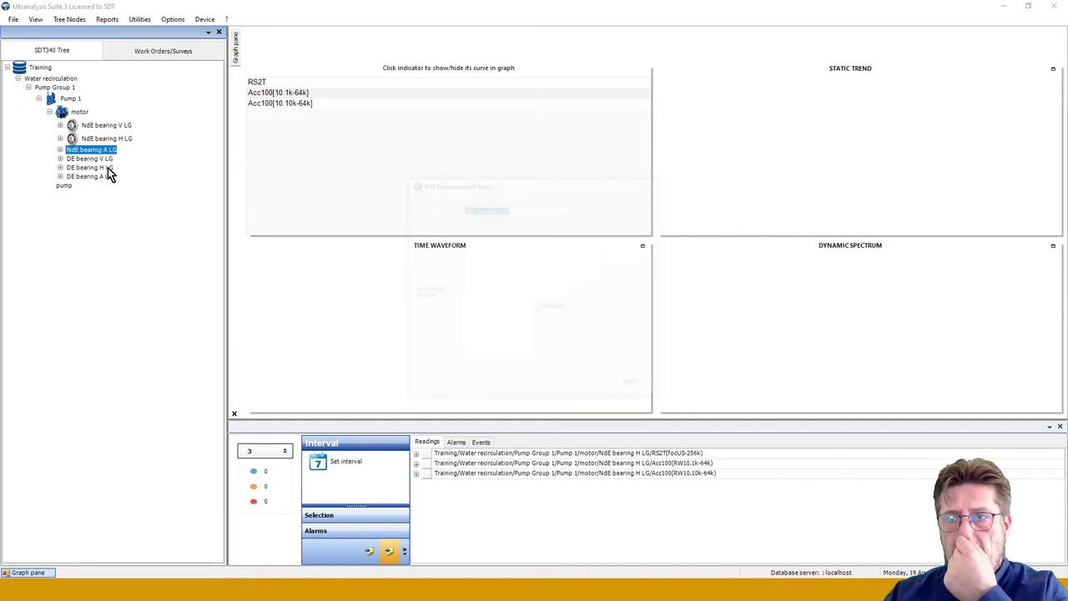
{"action": "left_click", "coordinate": [624, 243]}
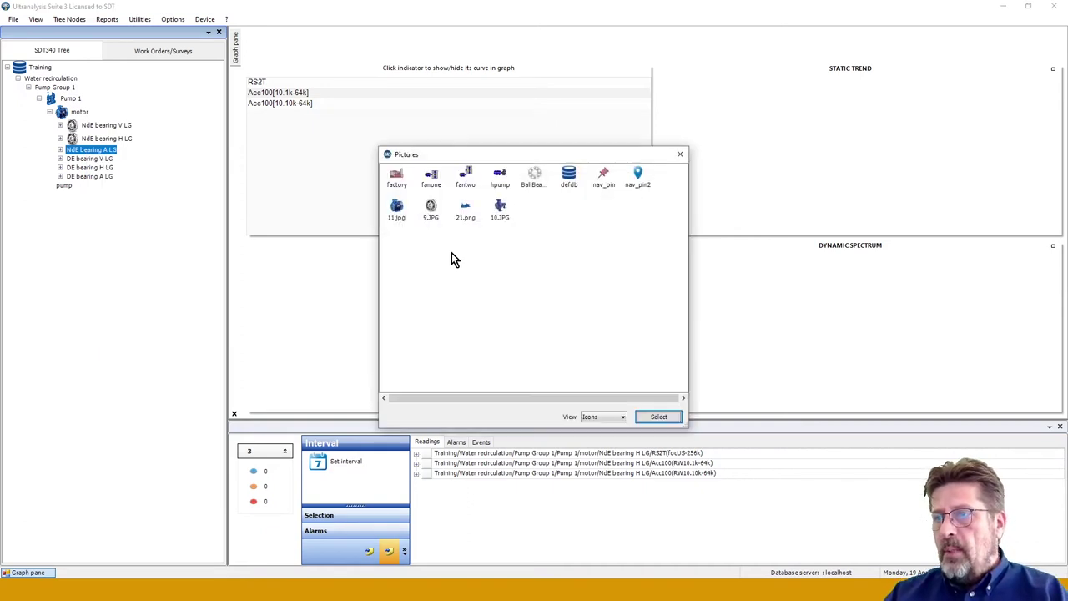
{"action": "left_click", "coordinate": [431, 209]}
{"action": "left_click", "coordinate": [659, 416]}
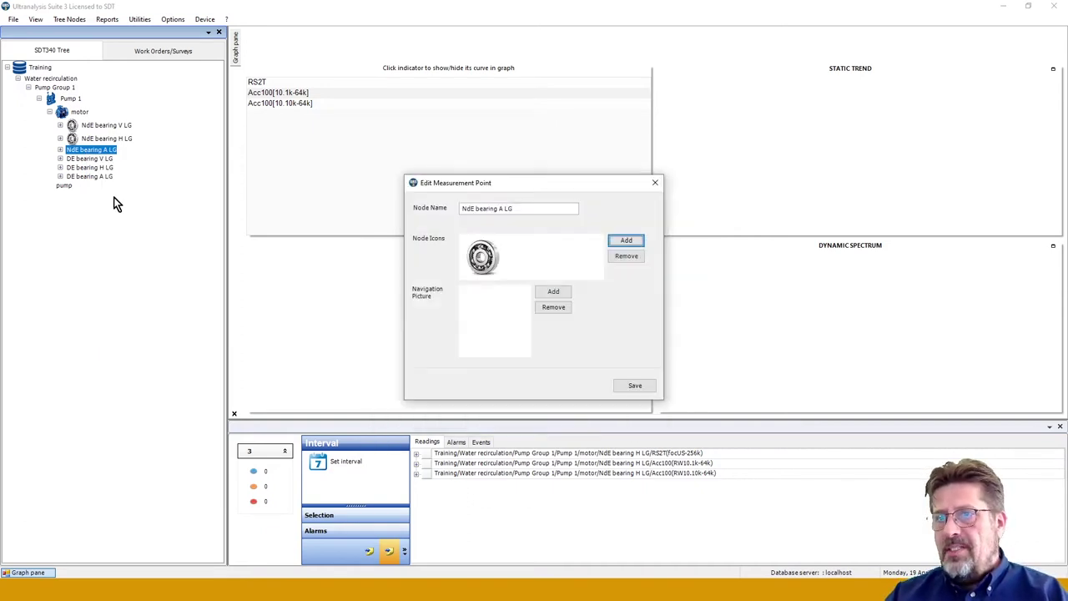
{"action": "left_click", "coordinate": [638, 387]}
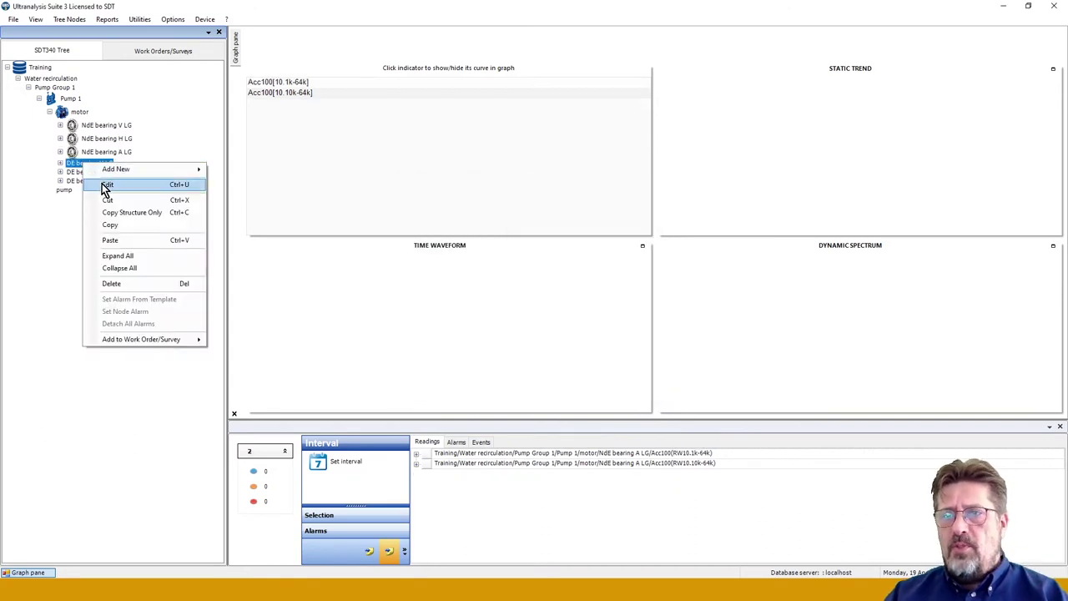
- Assign the 9.JPG bearing picture as the node icon of the DE bearing V LG measurement point and save it
{"action": "left_click", "coordinate": [106, 186]}
{"action": "left_click", "coordinate": [622, 244]}
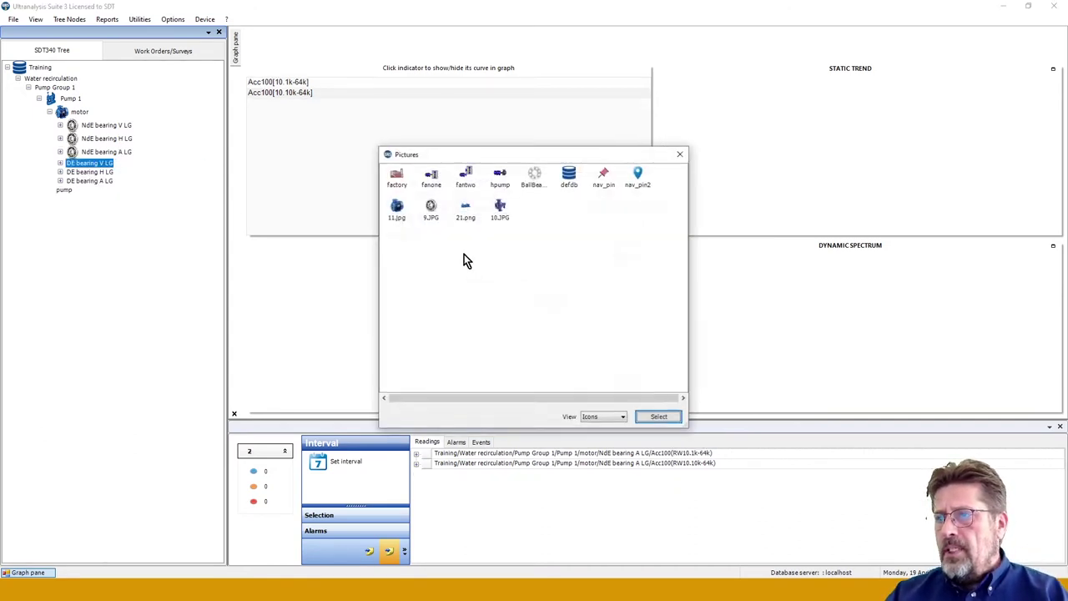
{"action": "left_click", "coordinate": [430, 208]}
{"action": "left_click", "coordinate": [657, 417]}
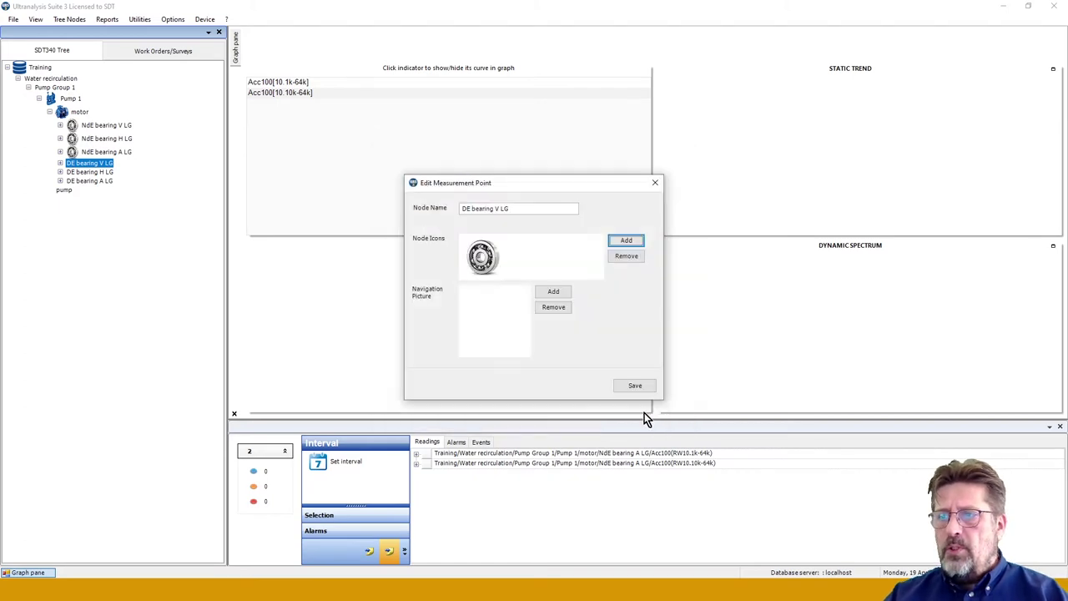
{"action": "left_click", "coordinate": [635, 385]}
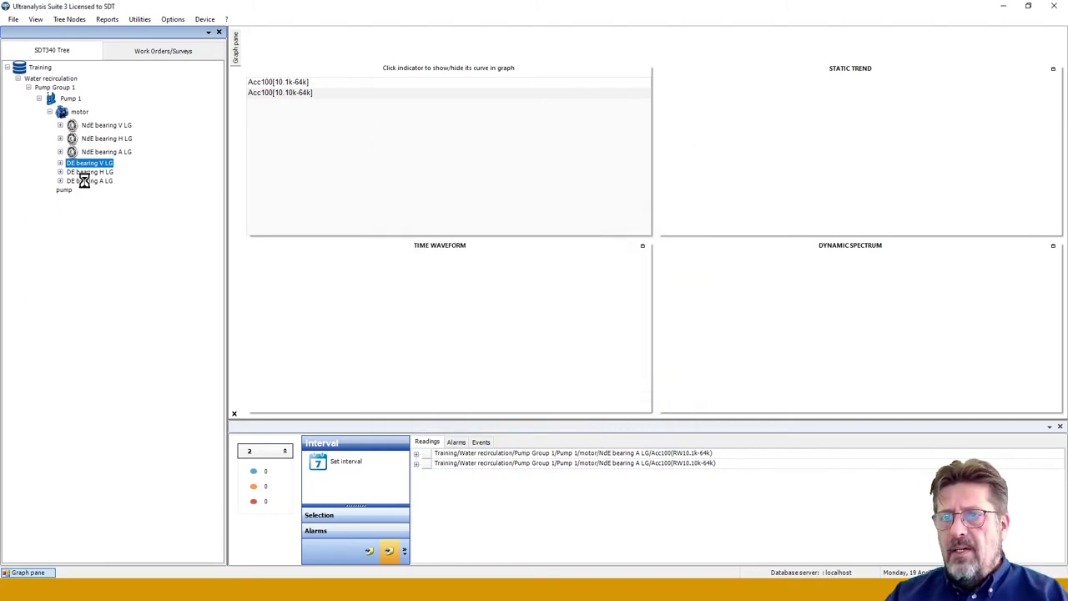
- Assign the 9.JPG bearing picture as the node icon of the DE bearing H LG measurement point and save it
{"action": "right_click", "coordinate": [84, 182]}
{"action": "left_click", "coordinate": [108, 195]}
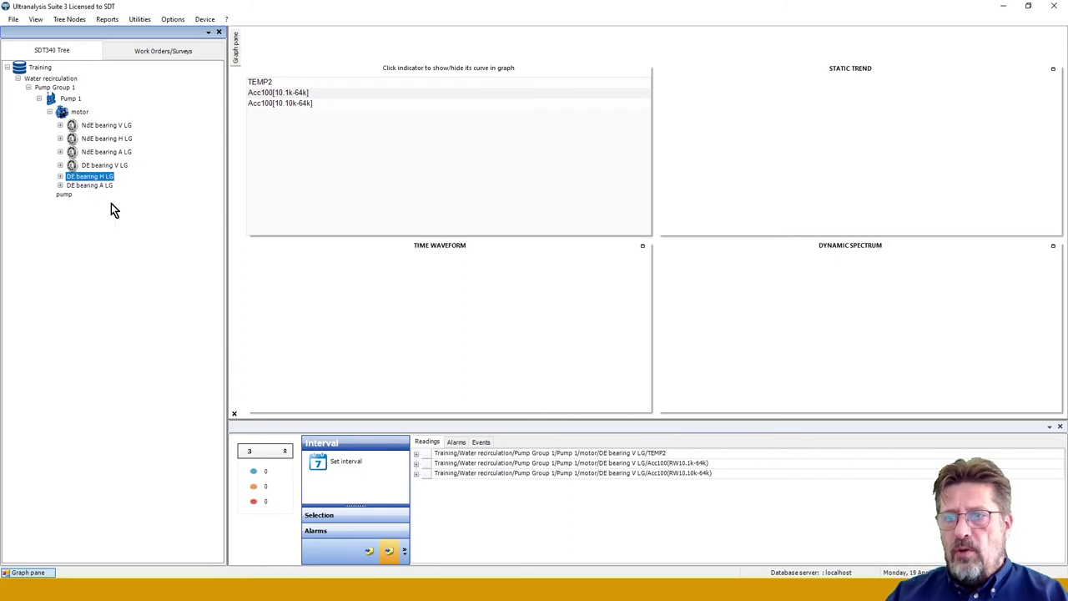
{"action": "left_click", "coordinate": [622, 240]}
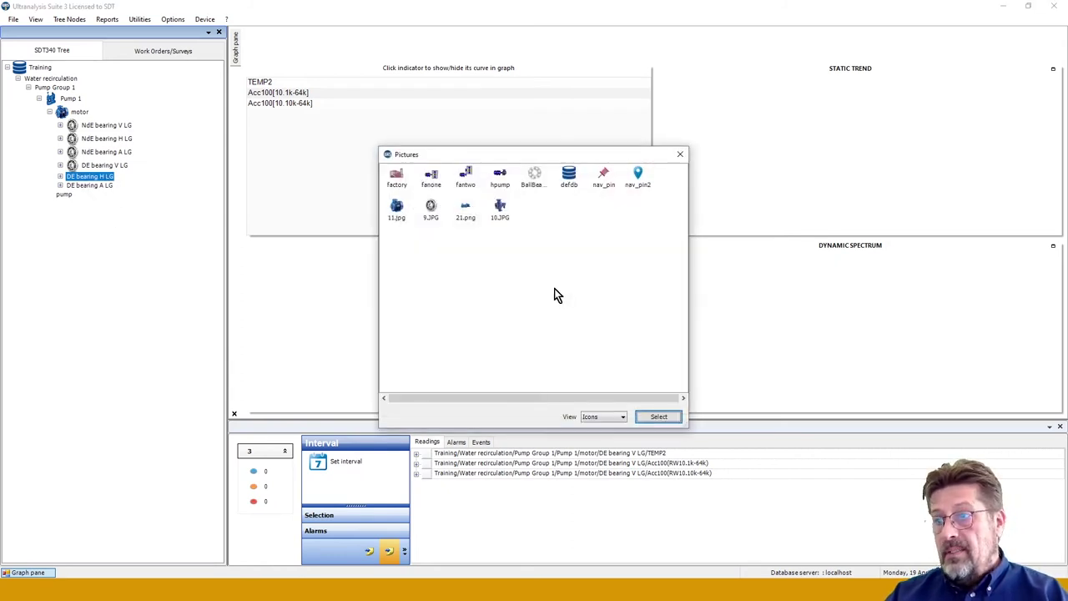
{"action": "left_click", "coordinate": [431, 209]}
{"action": "left_click", "coordinate": [658, 417]}
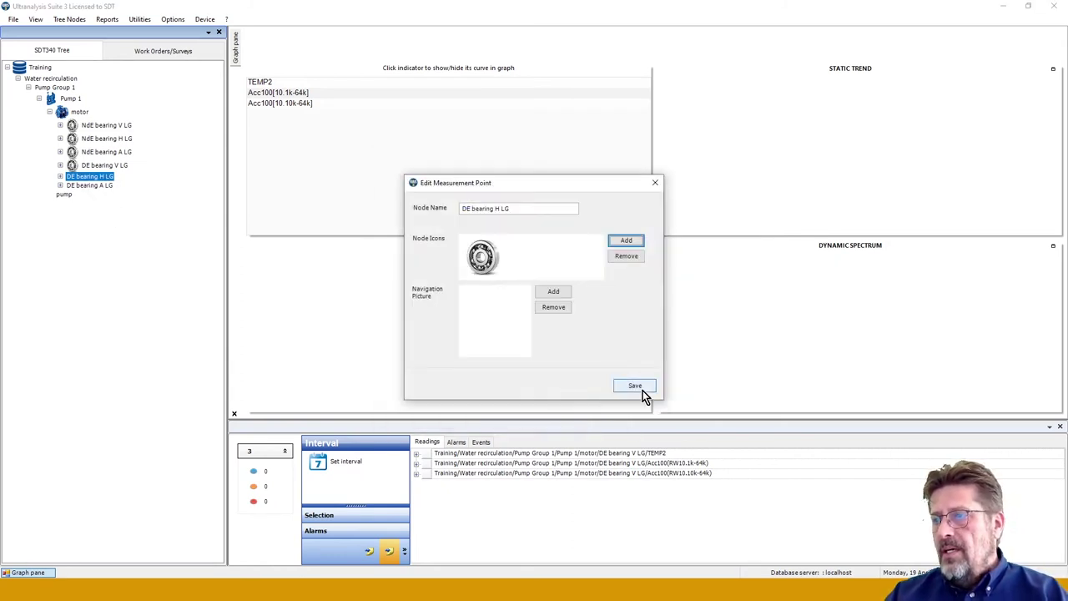
{"action": "left_click", "coordinate": [642, 391]}
- Assign the 9.JPG bearing picture as the node icon of the DE bearing A LG measurement point and save it
{"action": "right_click", "coordinate": [87, 188]}
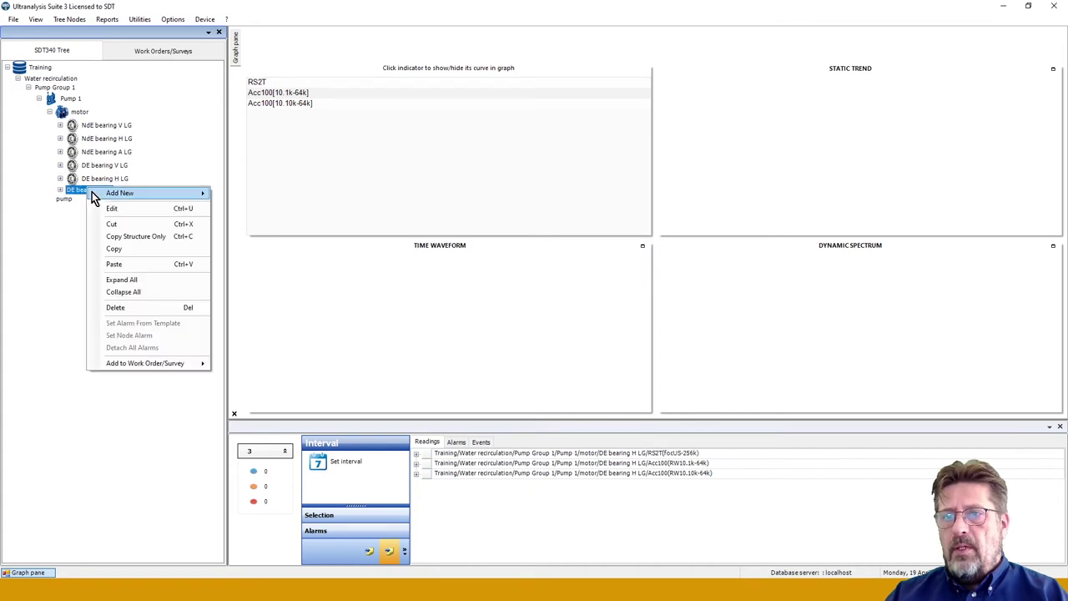
{"action": "left_click", "coordinate": [110, 209]}
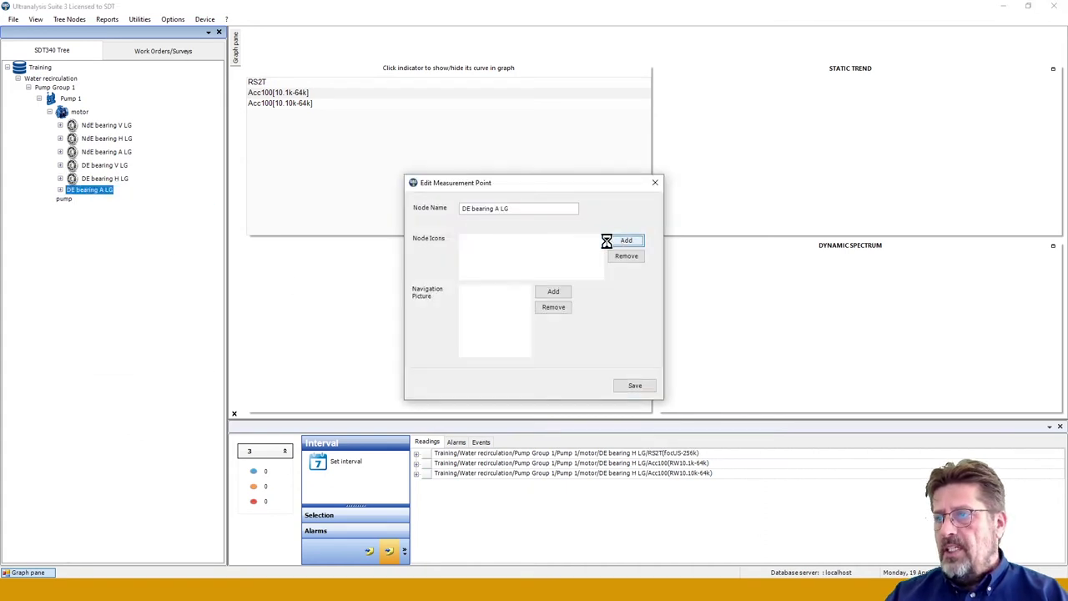
{"action": "left_click", "coordinate": [624, 241]}
{"action": "left_click", "coordinate": [429, 211]}
{"action": "left_click", "coordinate": [659, 417]}
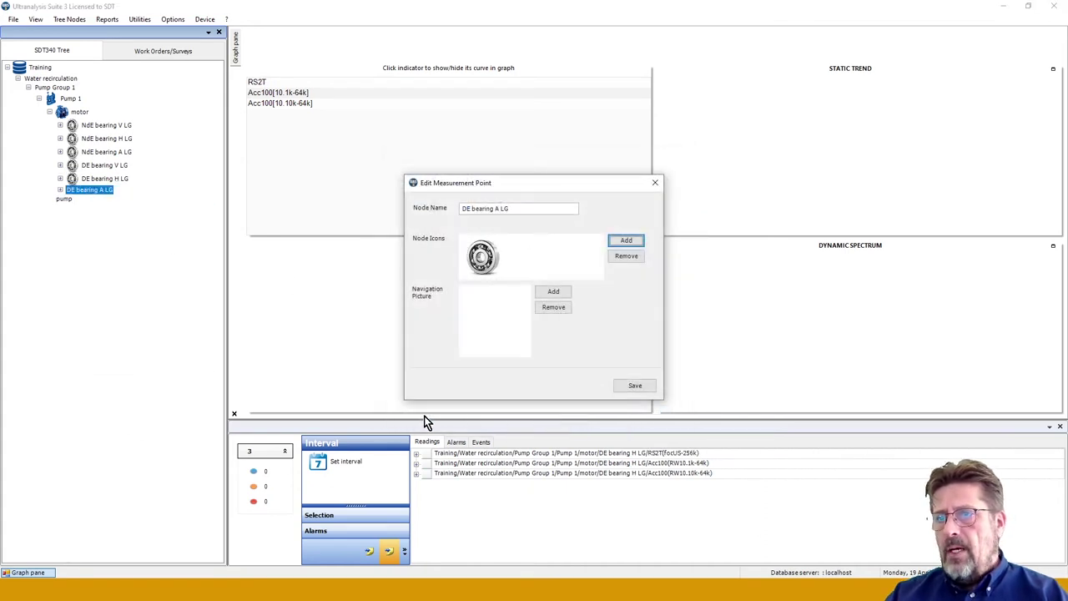
{"action": "left_click", "coordinate": [637, 385]}
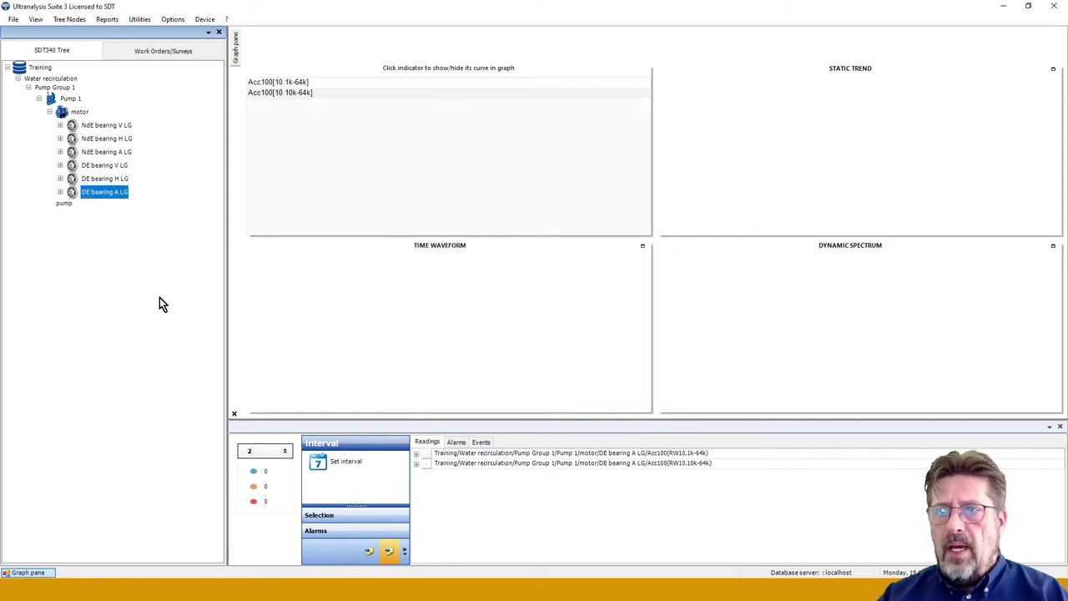
- Open the motor asset under Pump 1 for editing and start adding a navigation picture to it
{"action": "left_click", "coordinate": [81, 112]}
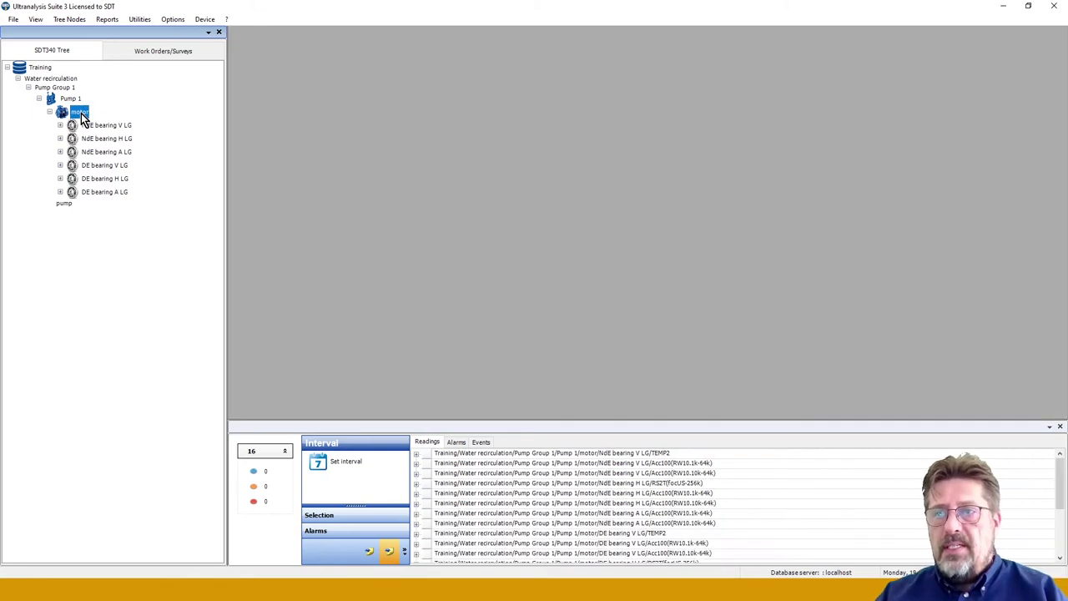
{"action": "right_click", "coordinate": [81, 112]}
{"action": "left_click", "coordinate": [109, 133]}
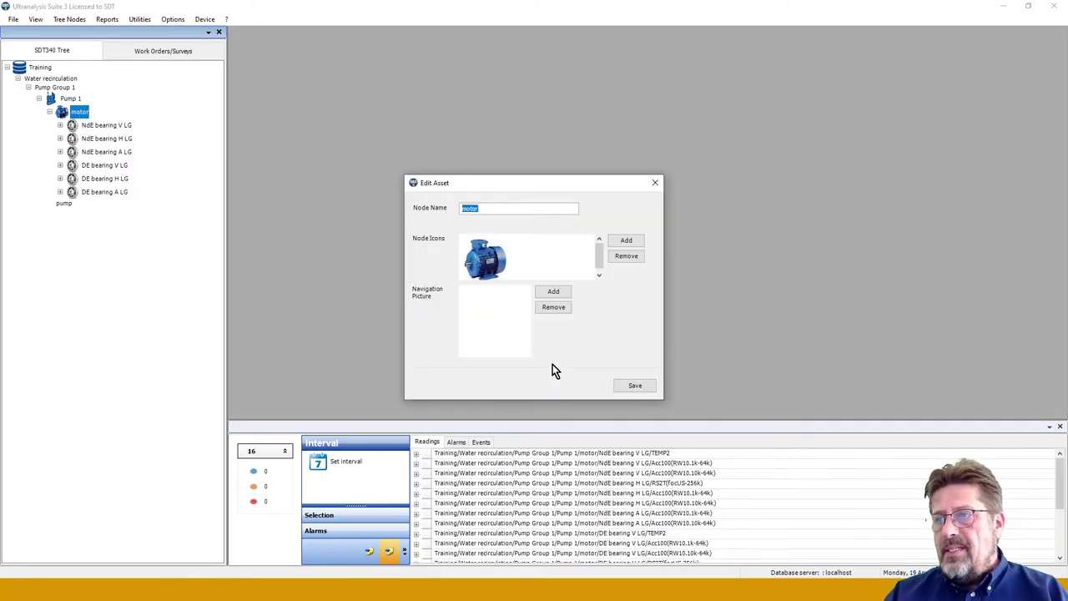
{"action": "left_click", "coordinate": [553, 293]}
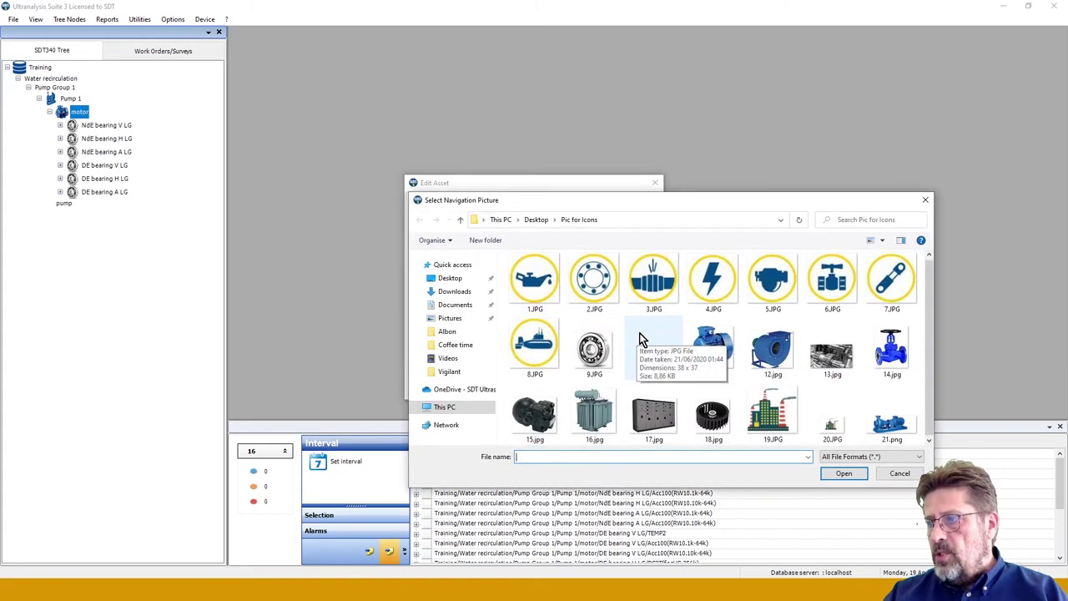
- Go up from Pic for Icons to the Desktop and look through its folders for a motor navigation picture
{"action": "left_click", "coordinate": [459, 219]}
{"action": "scroll", "coordinate": [691, 373], "scroll_direction": "down", "scroll_amount": 1}
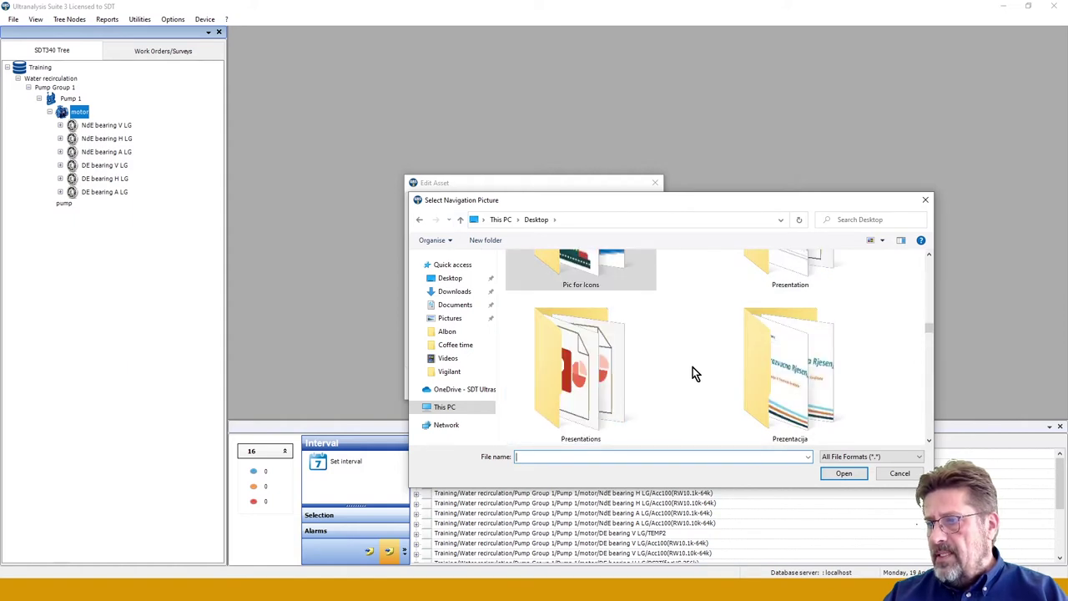
{"action": "scroll", "coordinate": [692, 373], "scroll_direction": "down", "scroll_amount": 4}
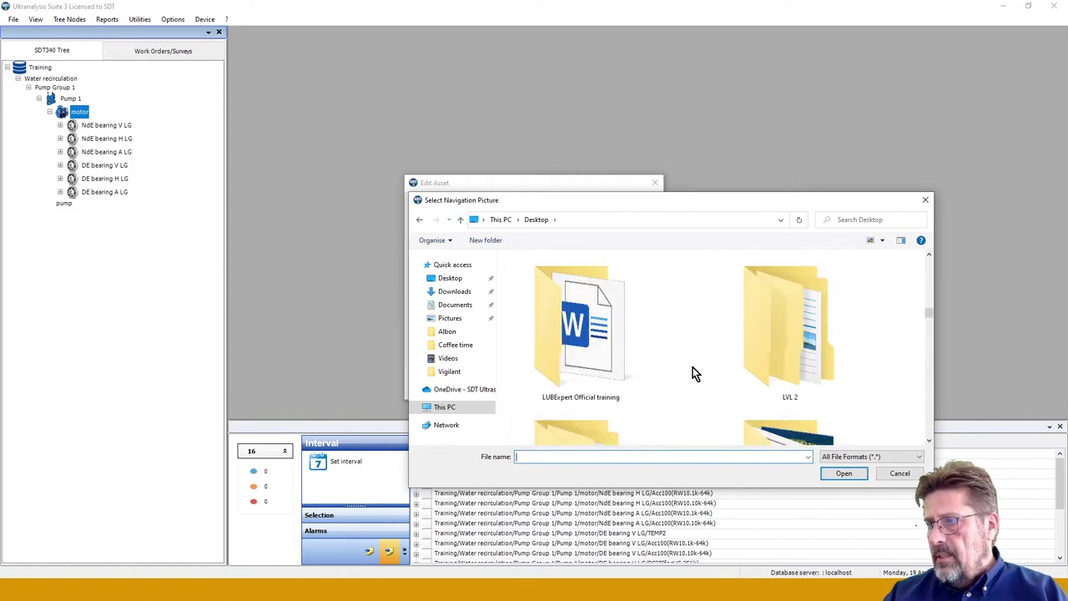
{"action": "scroll", "coordinate": [692, 367], "scroll_direction": "up", "scroll_amount": 3}
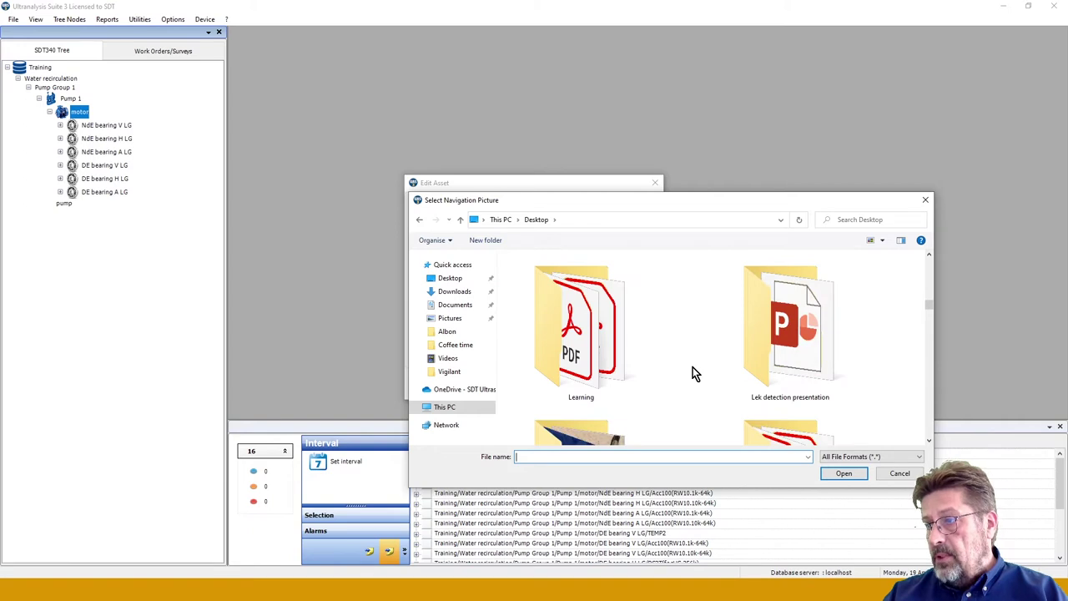
{"action": "scroll", "coordinate": [693, 367], "scroll_direction": "up", "scroll_amount": 1}
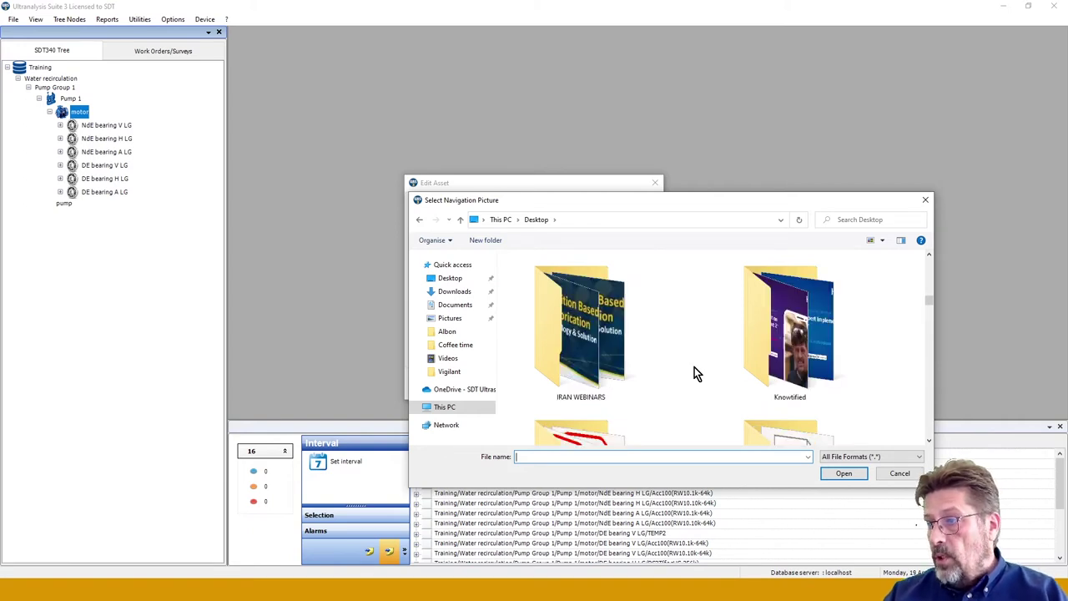
{"action": "scroll", "coordinate": [694, 373], "scroll_direction": "up", "scroll_amount": 1}
{"action": "scroll", "coordinate": [694, 373], "scroll_direction": "up", "scroll_amount": 2}
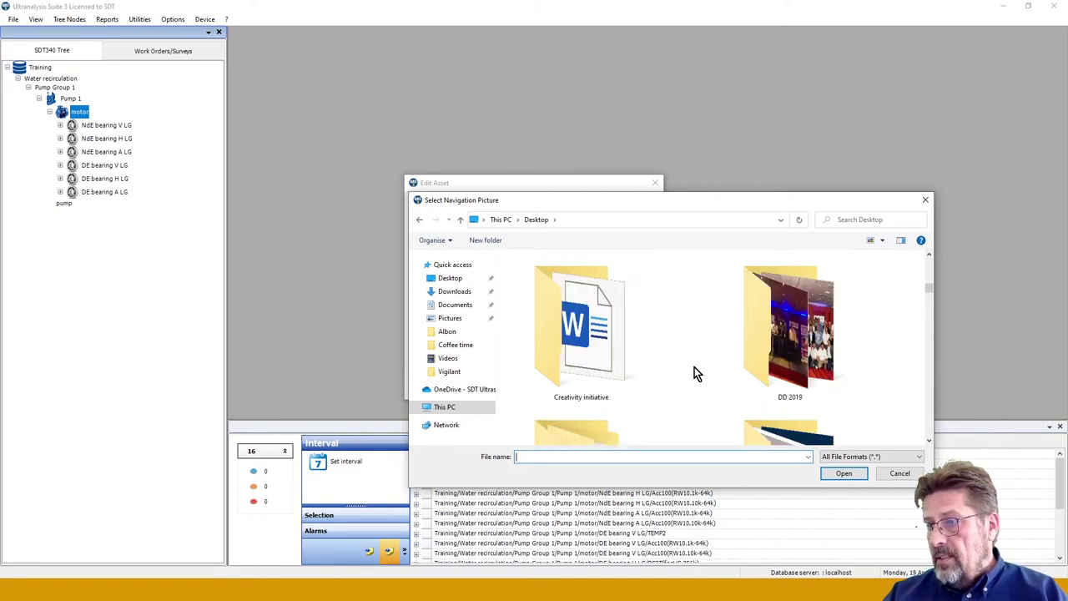
{"action": "scroll", "coordinate": [695, 373], "scroll_direction": "down", "scroll_amount": 5}
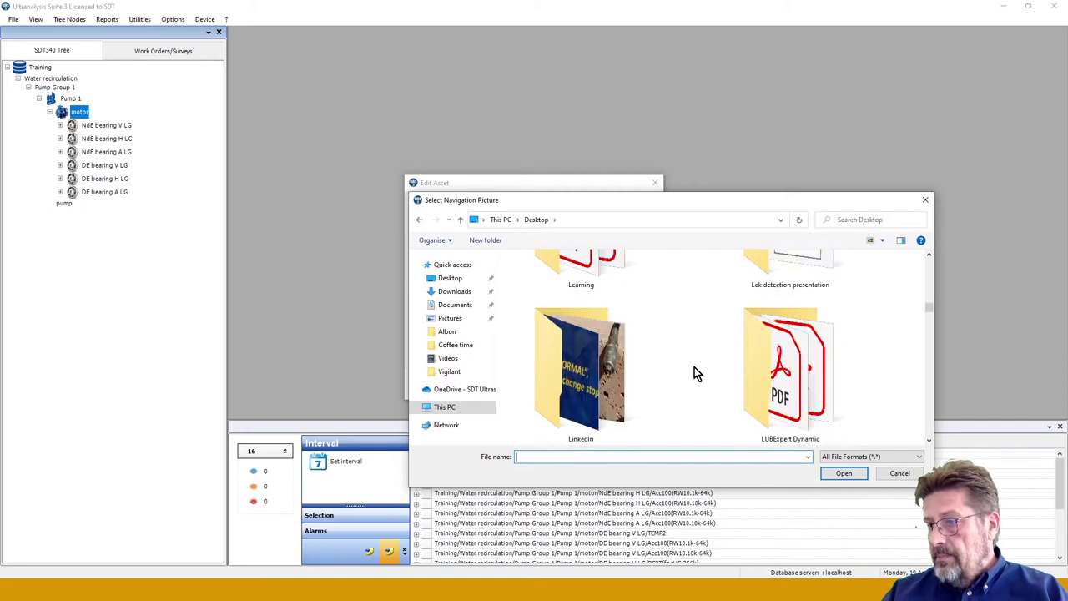
{"action": "scroll", "coordinate": [697, 373], "scroll_direction": "down", "scroll_amount": 1}
{"action": "scroll", "coordinate": [697, 373], "scroll_direction": "down", "scroll_amount": 2}
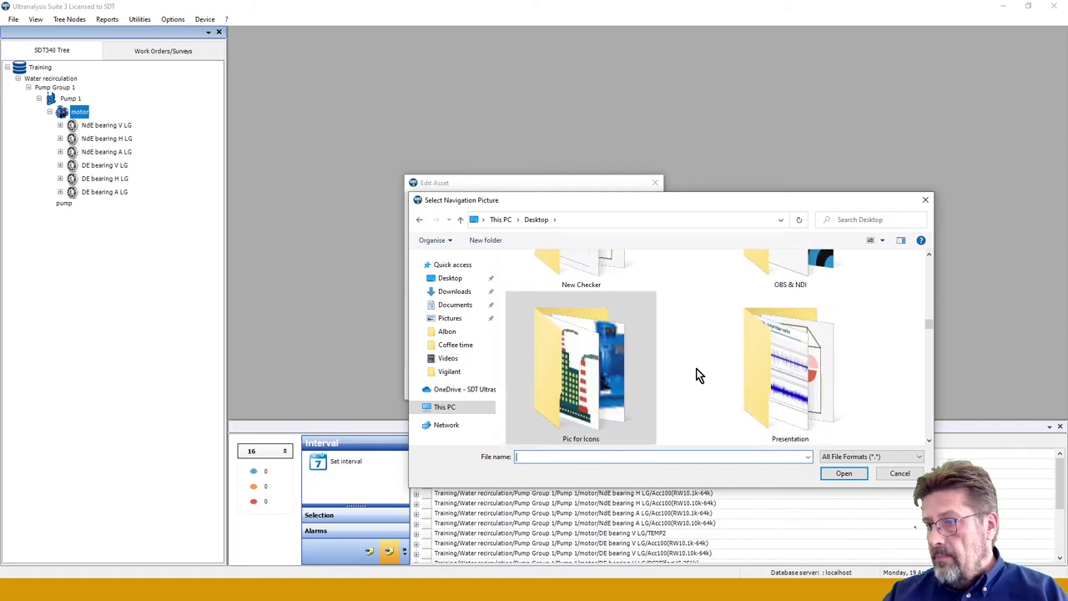
{"action": "scroll", "coordinate": [697, 374], "scroll_direction": "down", "scroll_amount": 4}
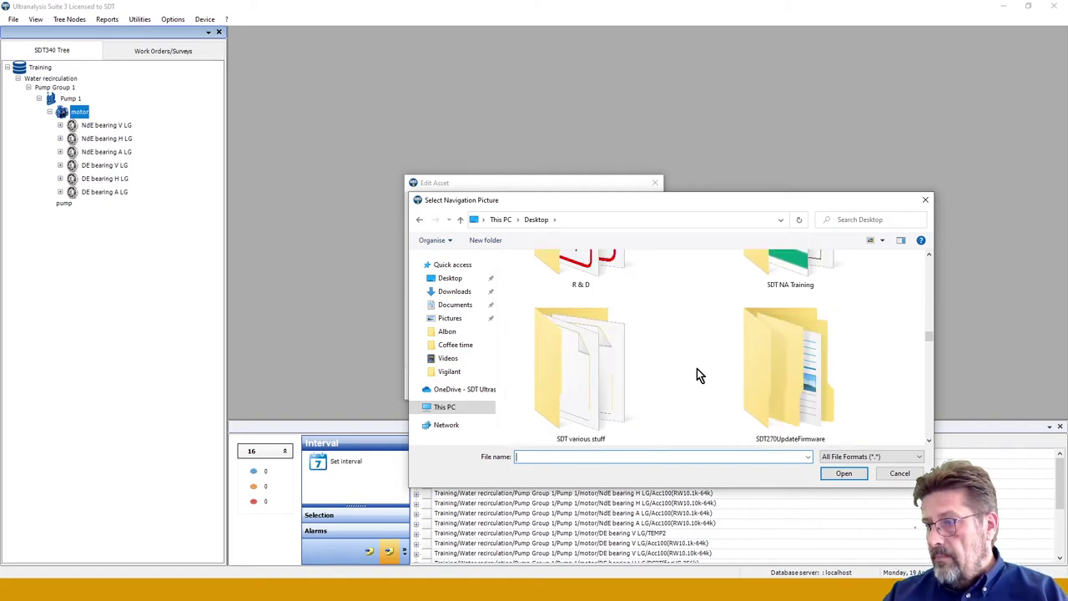
{"action": "scroll", "coordinate": [696, 375], "scroll_direction": "down", "scroll_amount": 4}
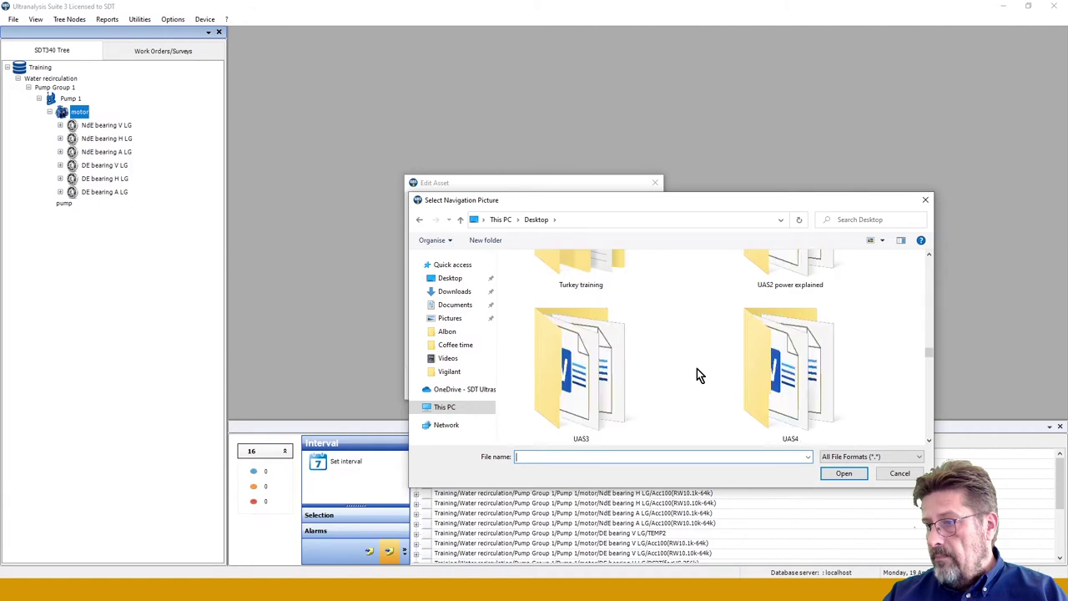
{"action": "scroll", "coordinate": [697, 368], "scroll_direction": "down", "scroll_amount": 6}
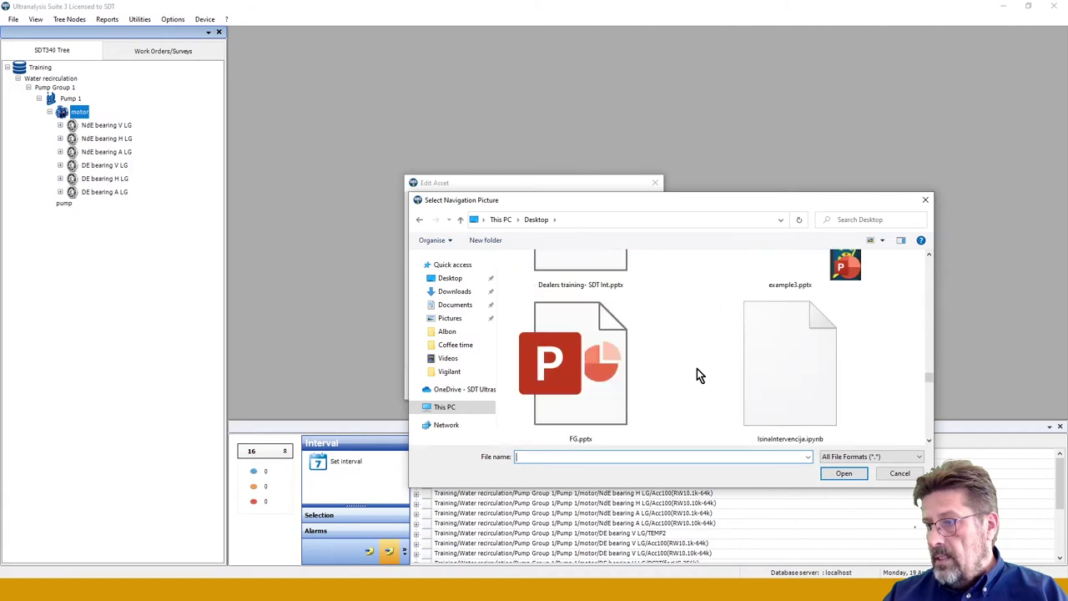
{"action": "scroll", "coordinate": [697, 368], "scroll_direction": "up", "scroll_amount": 10}
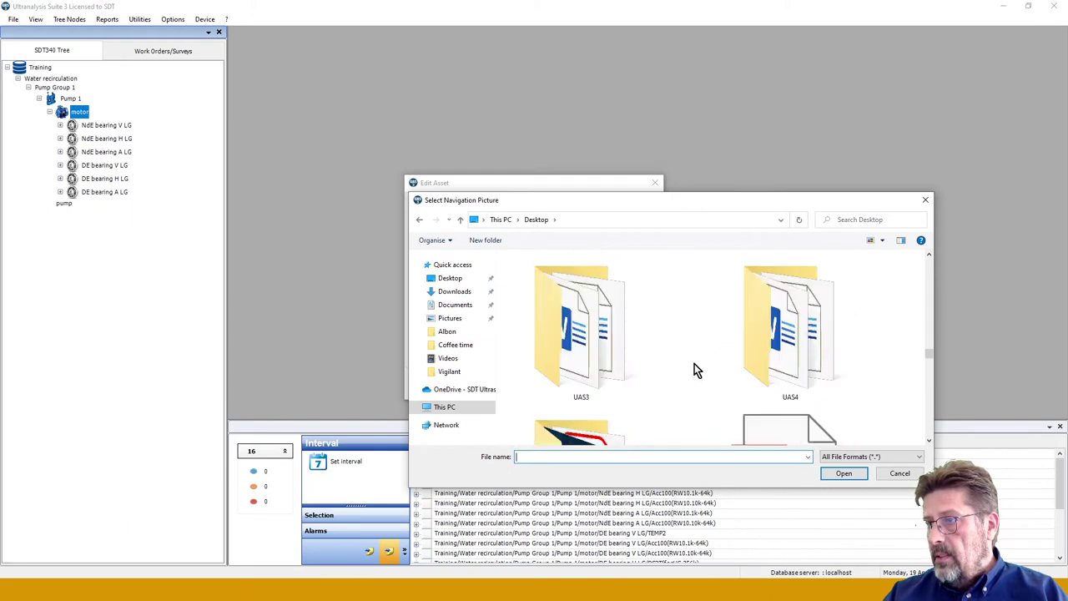
{"action": "scroll", "coordinate": [697, 369], "scroll_direction": "up", "scroll_amount": 2}
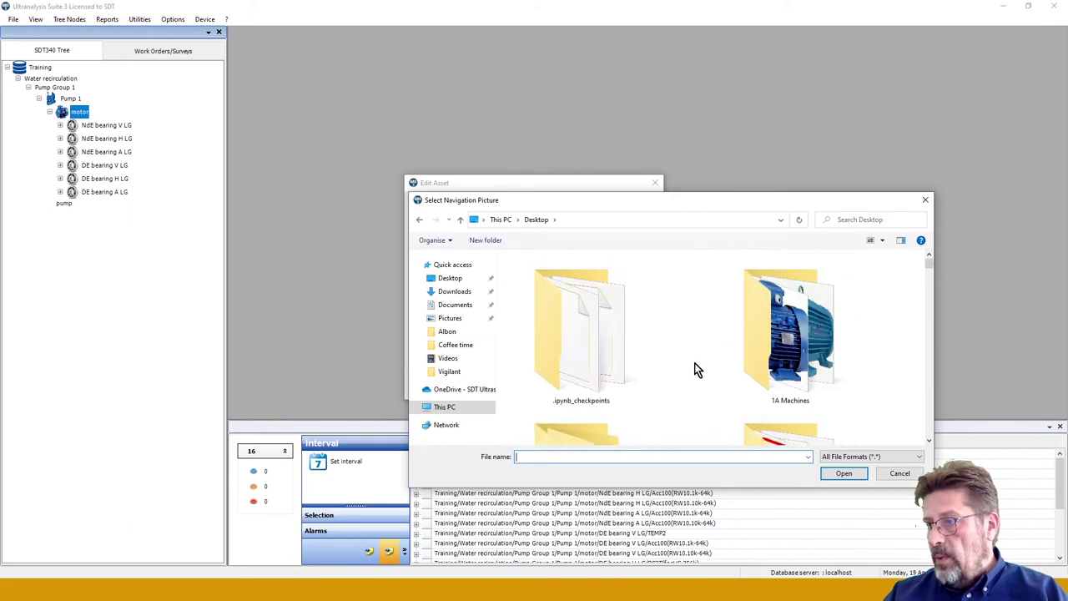
- Set the motor asset's navigation picture to the ye2 three-phase electrical motor image from the 1A Machines folder and save the asset
{"action": "double_click", "coordinate": [770, 345]}
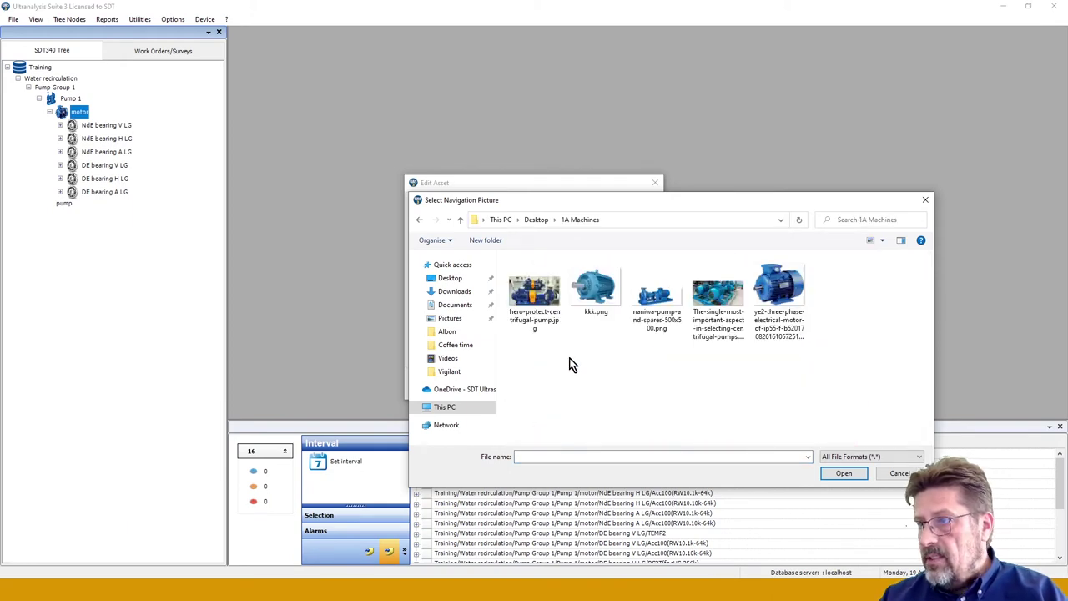
{"action": "double_click", "coordinate": [788, 284]}
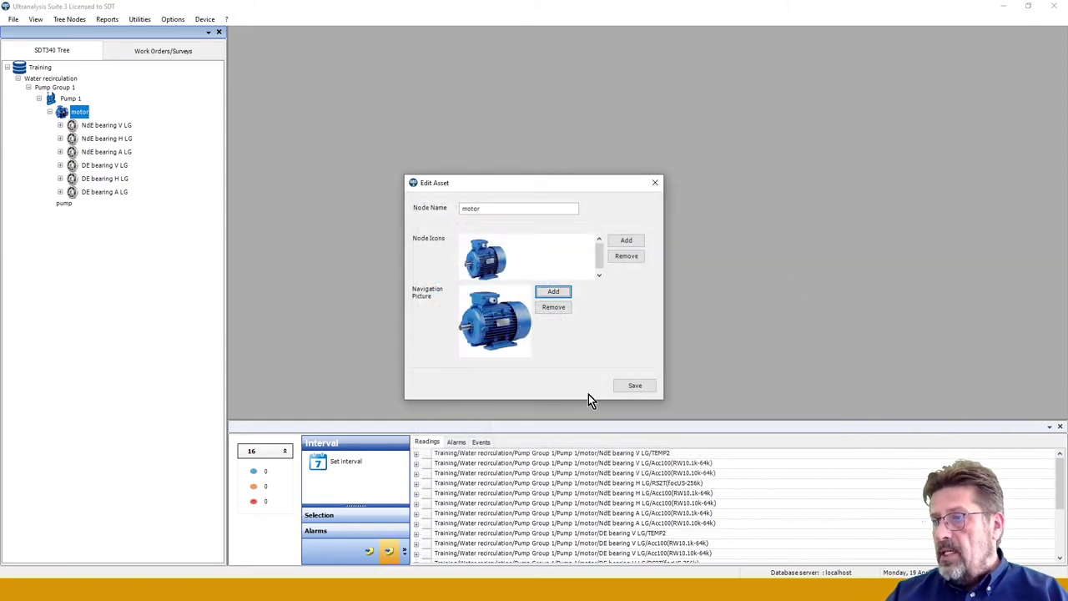
{"action": "left_click", "coordinate": [632, 386]}
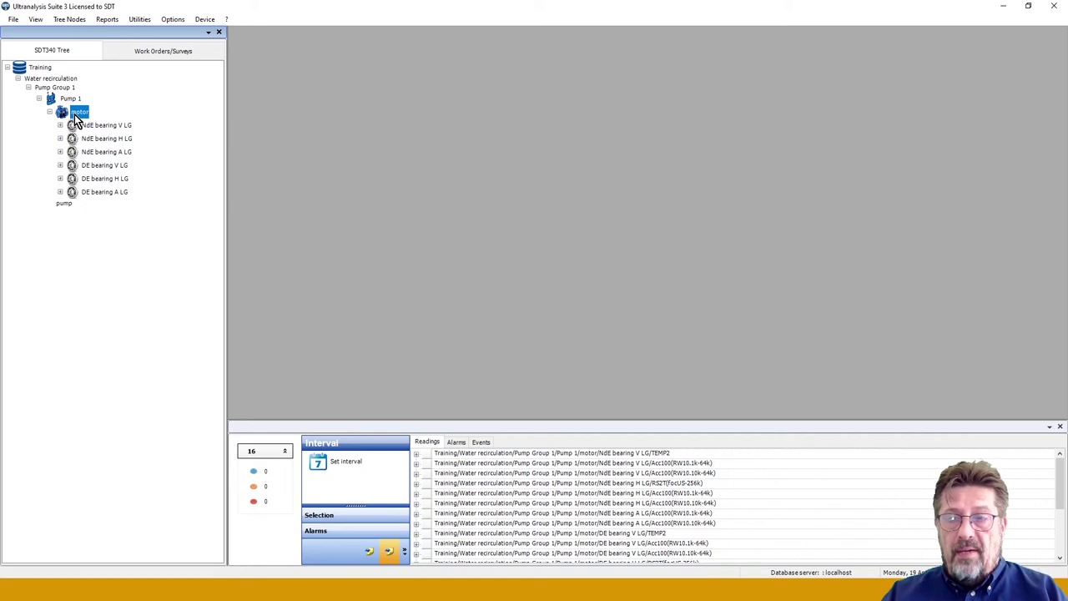
- Show the navigation picture pane and widen it so the motor picture displays larger
{"action": "left_click", "coordinate": [36, 19]}
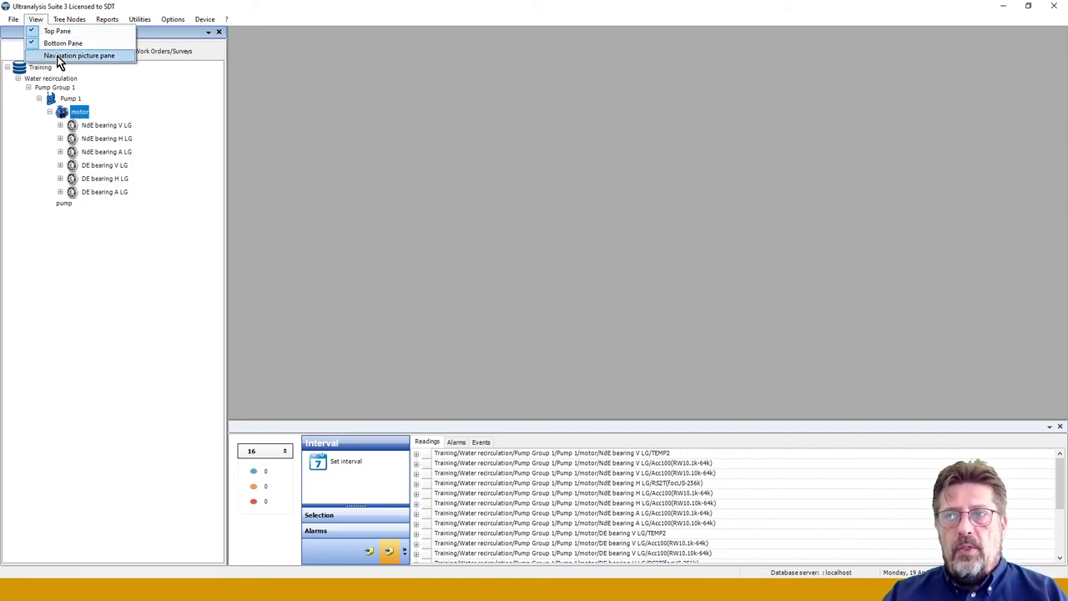
{"action": "left_click", "coordinate": [58, 56]}
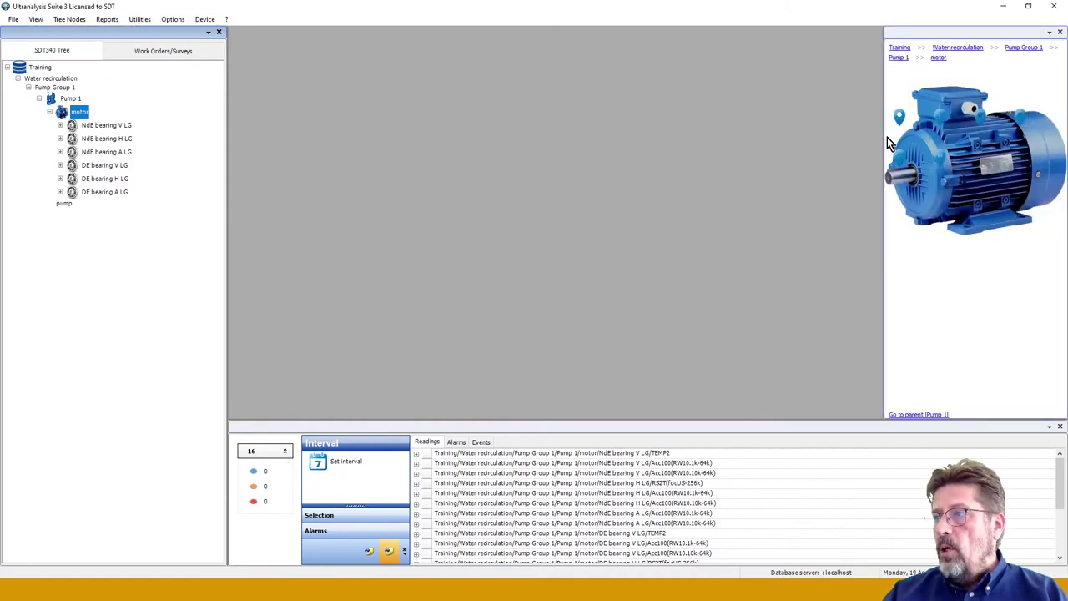
{"action": "left_click_drag", "start_coordinate": [883, 139], "coordinate": [791, 142]}
- Position the bearing location pins, starting with NdE bearing V LG, at their measurement points on the motor picture
{"action": "left_click", "coordinate": [809, 116]}
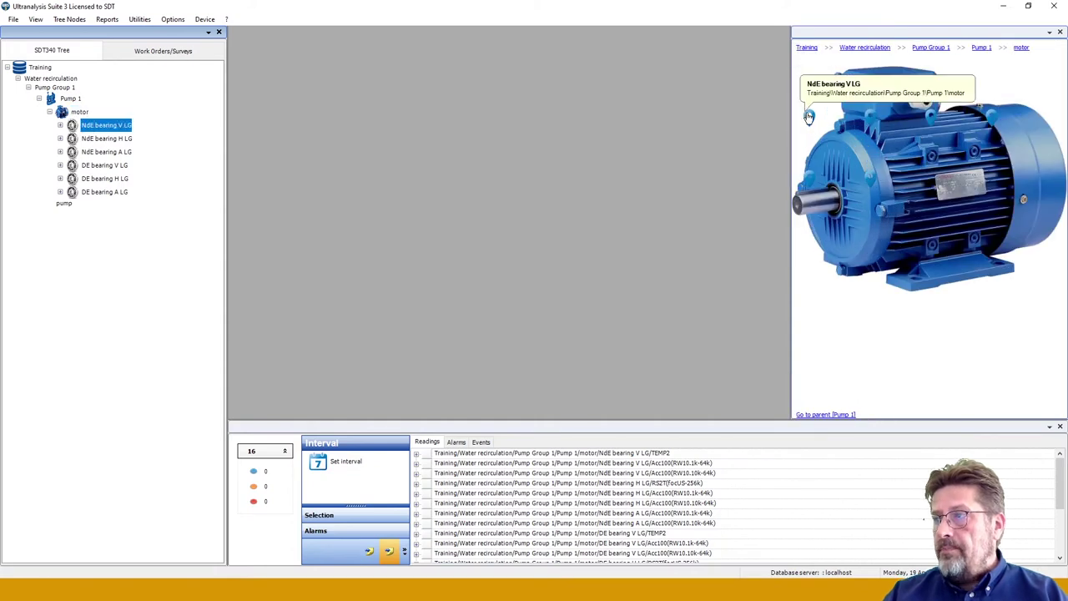
{"action": "left_click", "coordinate": [835, 122]}
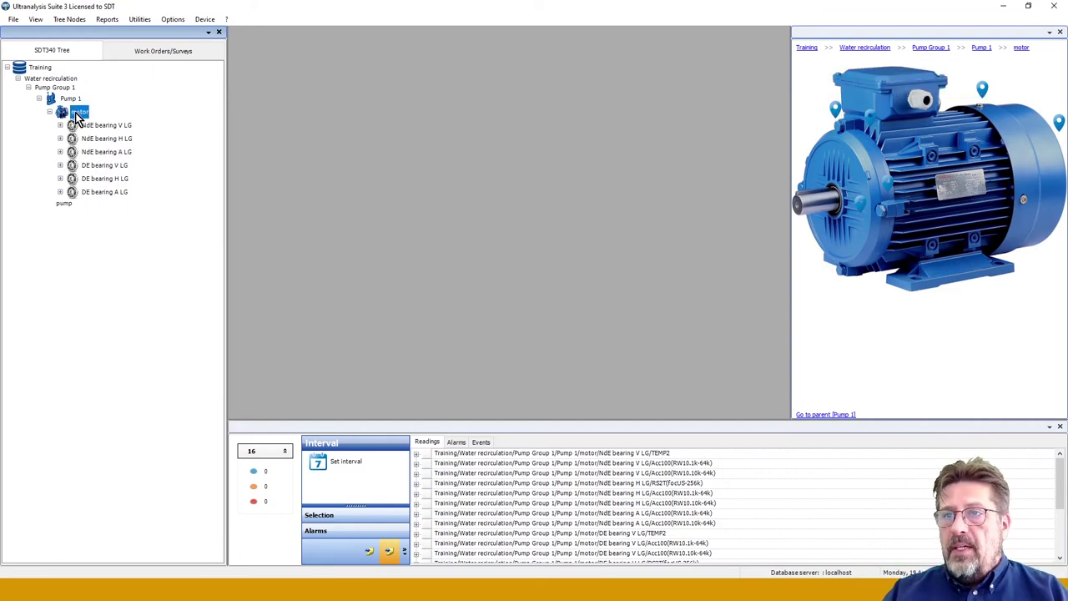
- Open DE bearing V LG from its pin and browse its TEMP2, Acc100(RW10.1k-64k) and Acc100(RW10.10k-64k) measurements through their pins
{"action": "left_click", "coordinate": [838, 111]}
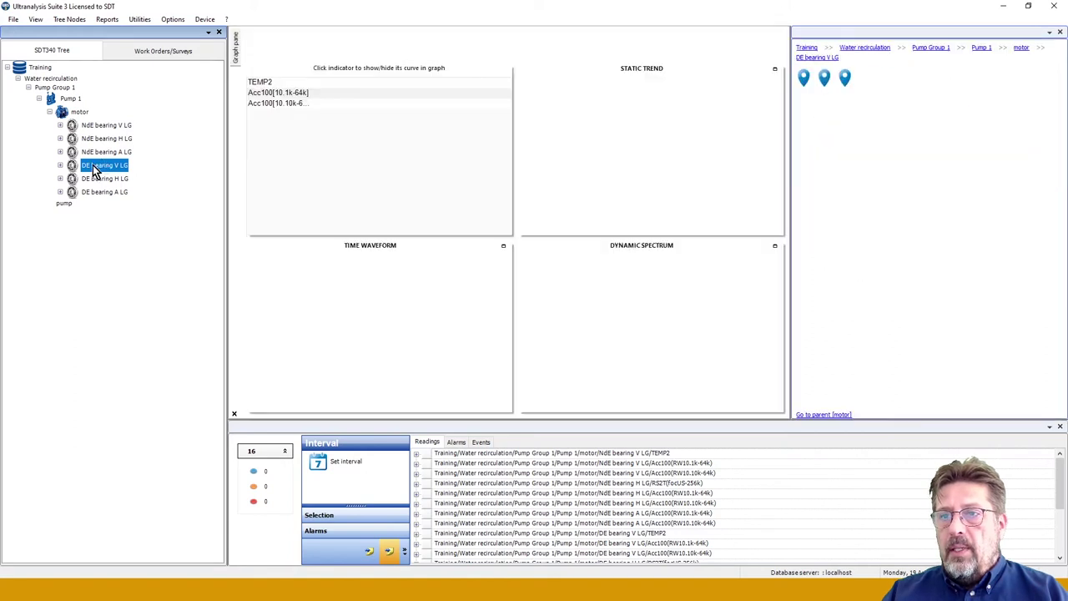
{"action": "left_click", "coordinate": [94, 170]}
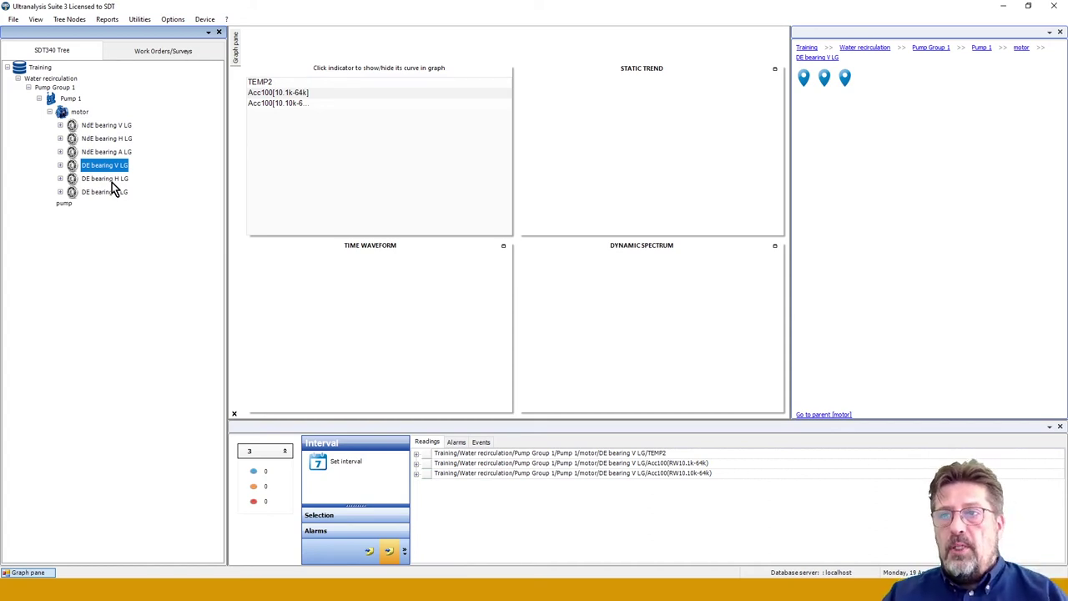
{"action": "left_click", "coordinate": [803, 77]}
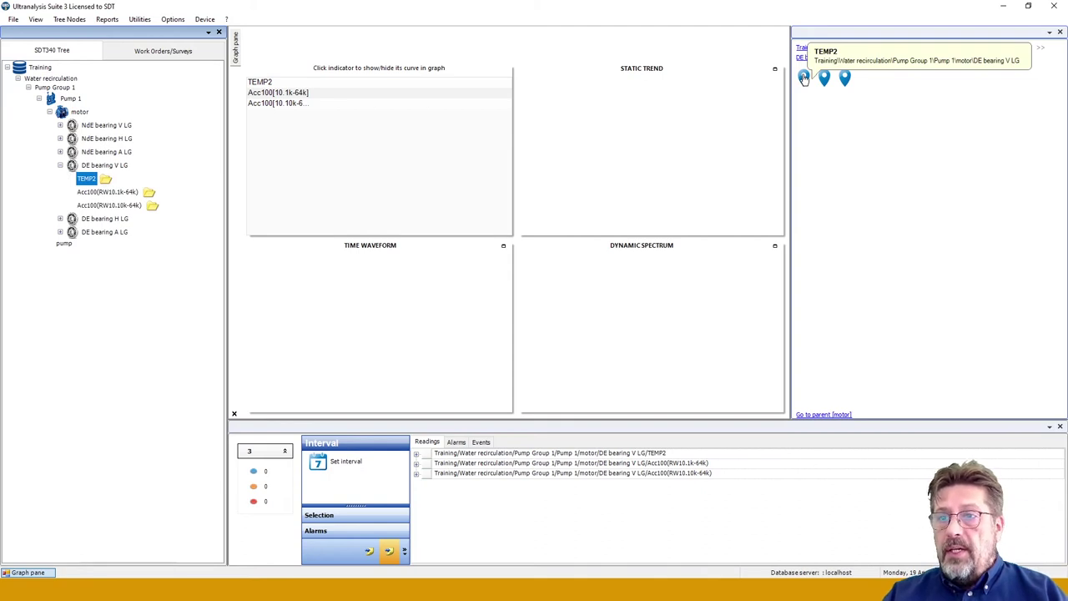
{"action": "left_click", "coordinate": [825, 78]}
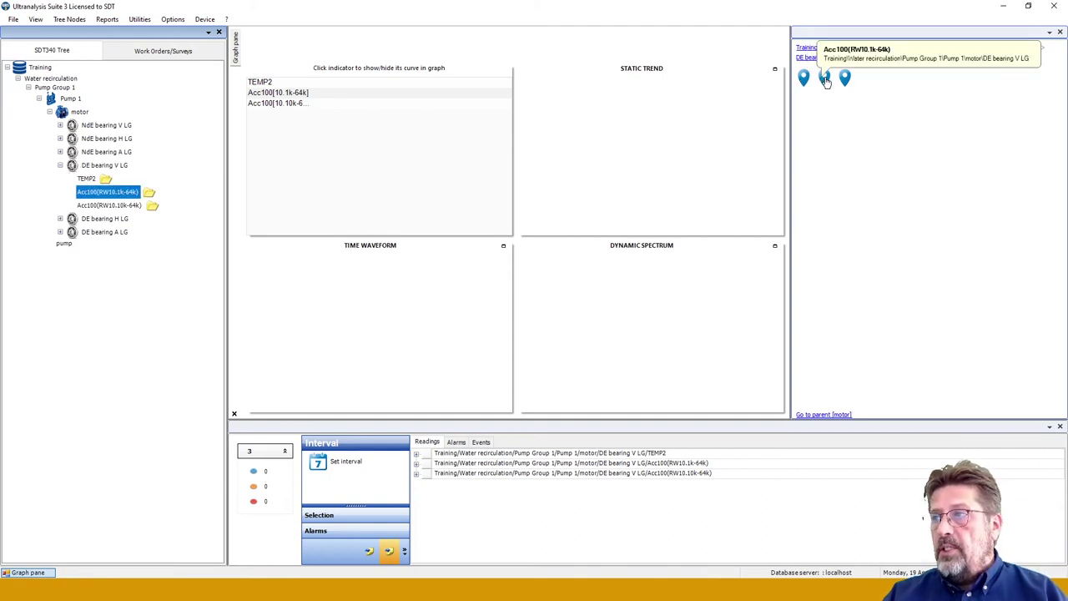
{"action": "left_click", "coordinate": [844, 78]}
{"action": "left_click", "coordinate": [825, 77]}
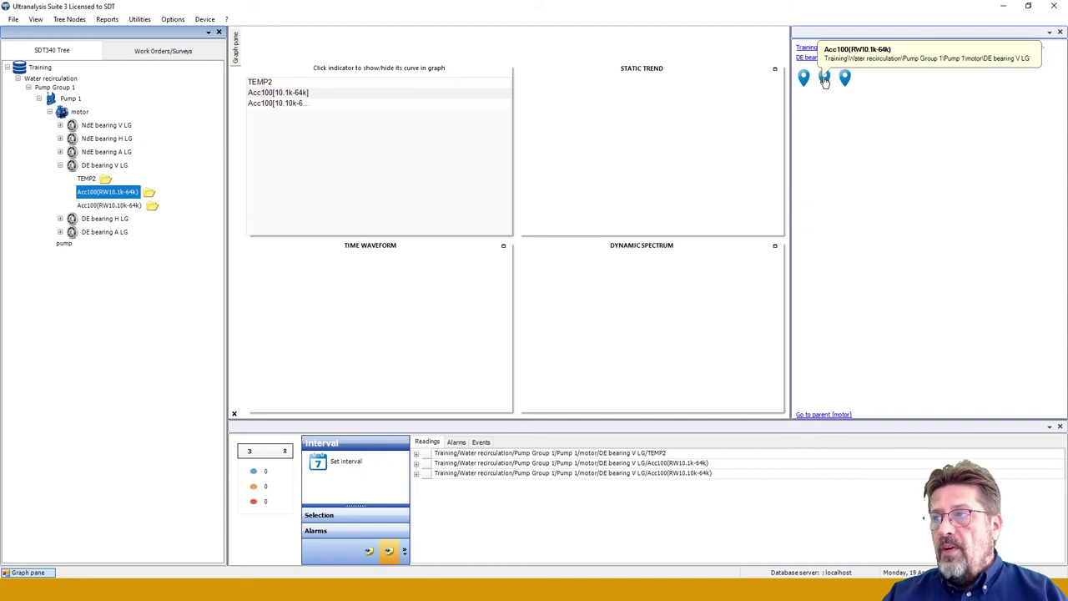
{"action": "left_click", "coordinate": [844, 78]}
{"action": "left_click", "coordinate": [822, 98]}
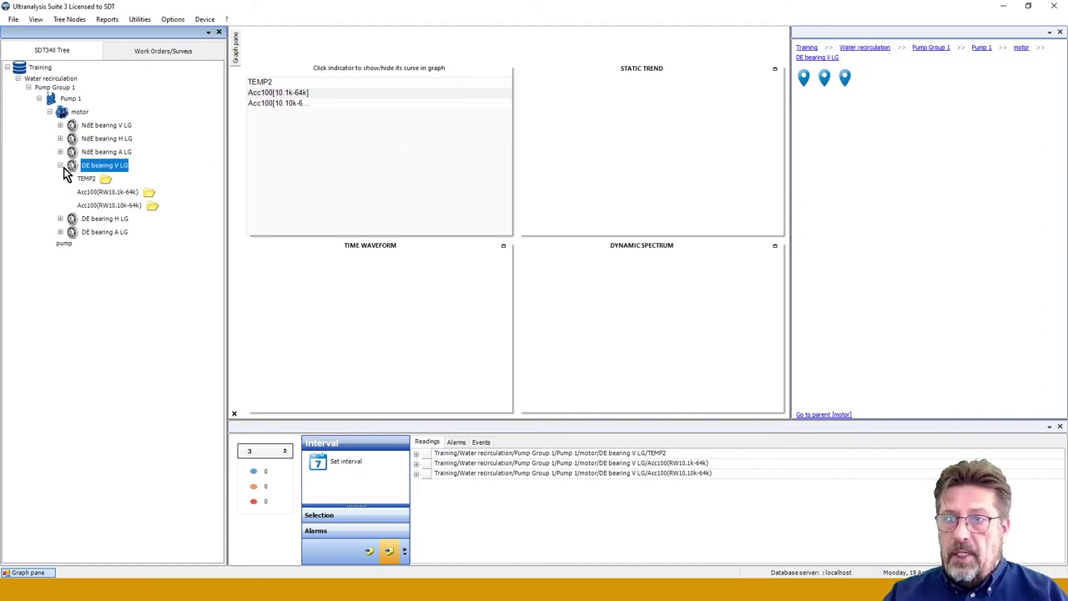
- Collapse DE bearing V LG, returning to the parent motor node, and close the navigation picture pane
{"action": "left_click", "coordinate": [59, 166]}
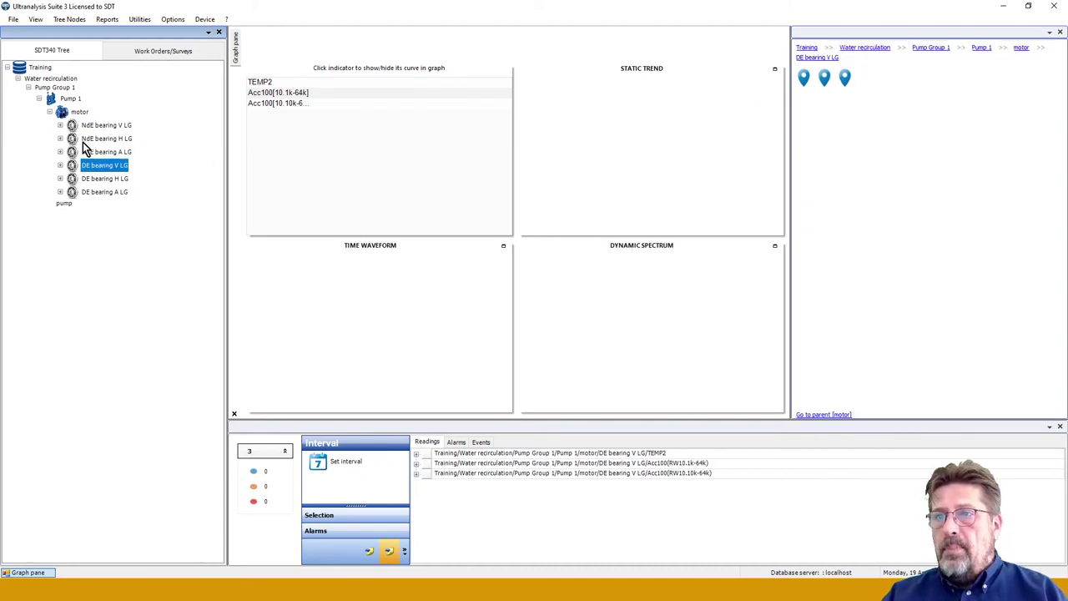
{"action": "left_click", "coordinate": [813, 414]}
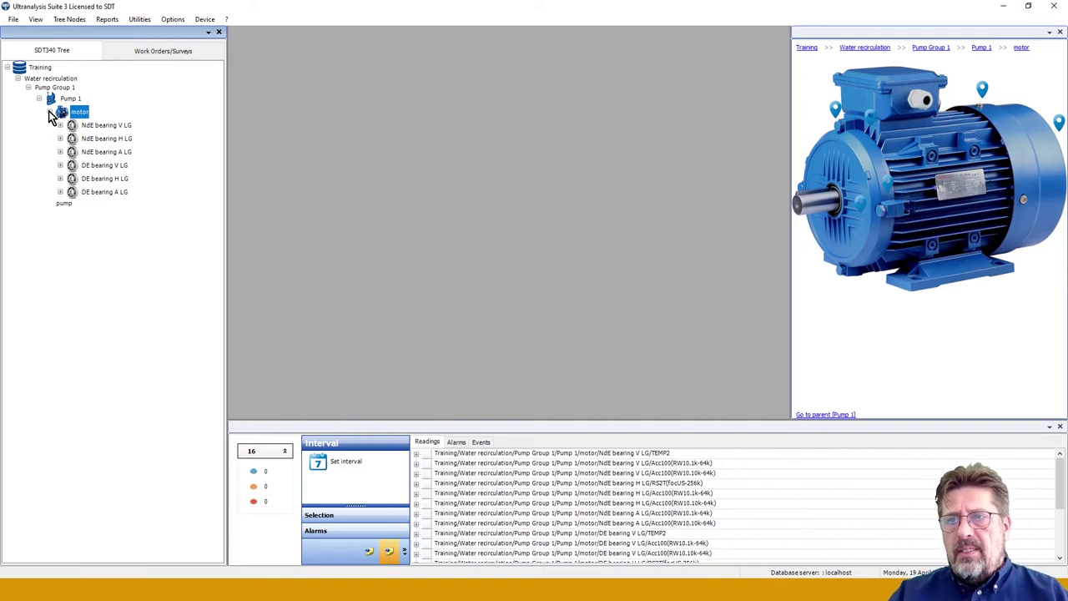
{"action": "left_click", "coordinate": [1059, 31]}
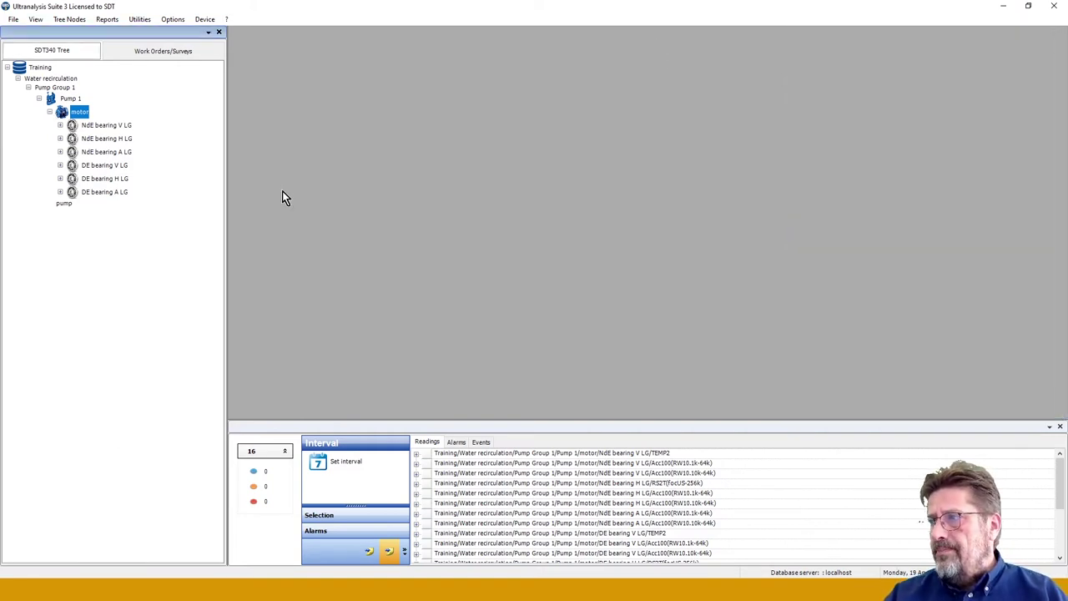
- Expand everything under the motor node to examine the measurements of each bearing, and collapse the whole branch again
{"action": "left_click", "coordinate": [48, 112]}
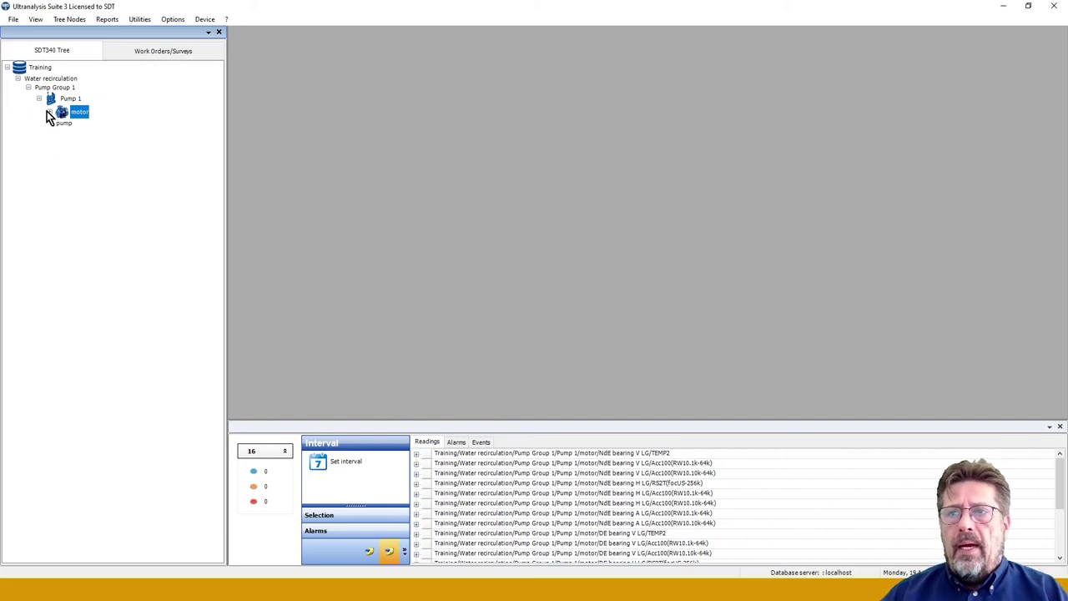
{"action": "left_click", "coordinate": [48, 112]}
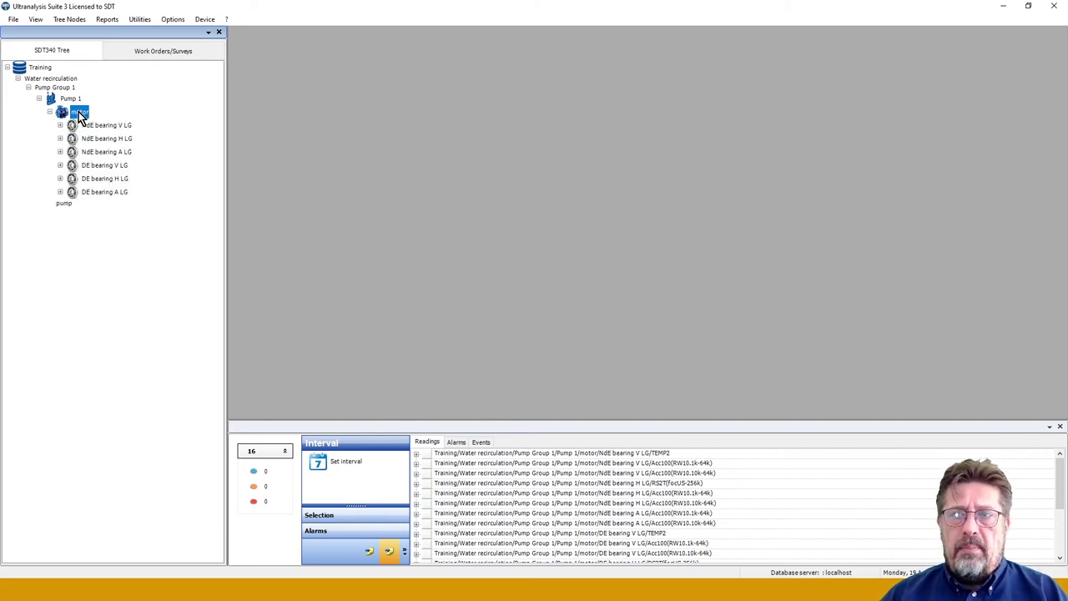
{"action": "right_click", "coordinate": [79, 112]}
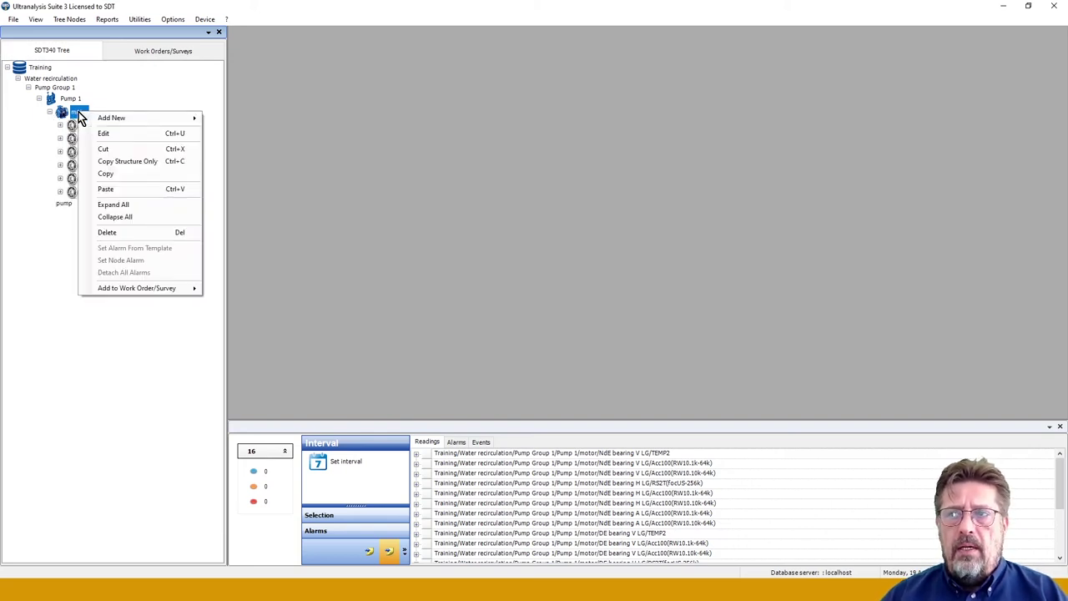
{"action": "left_click", "coordinate": [128, 205]}
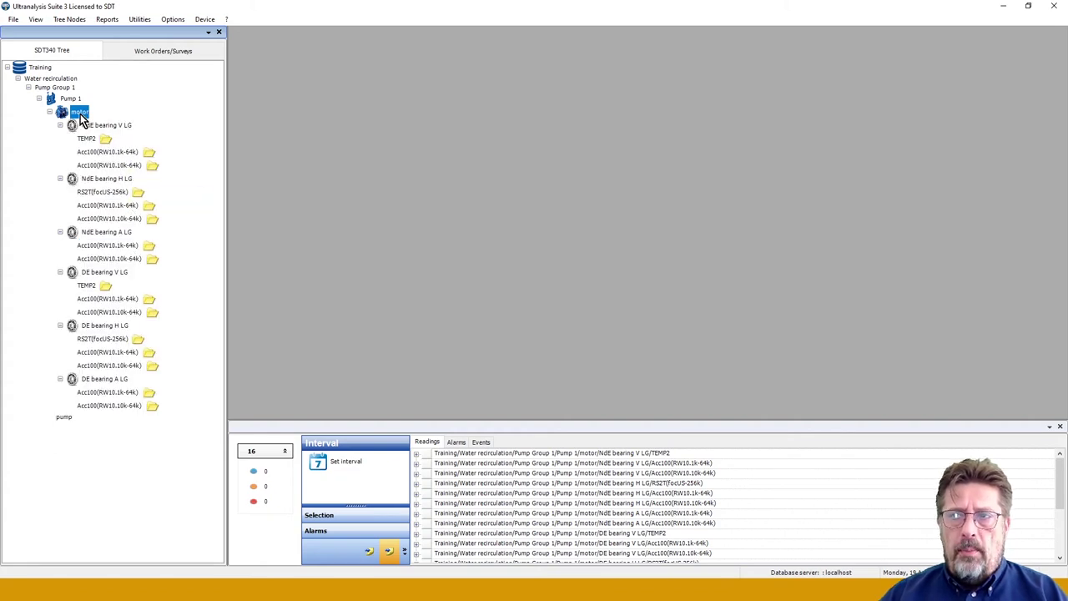
{"action": "mouse_move", "coordinate": [114, 373]}
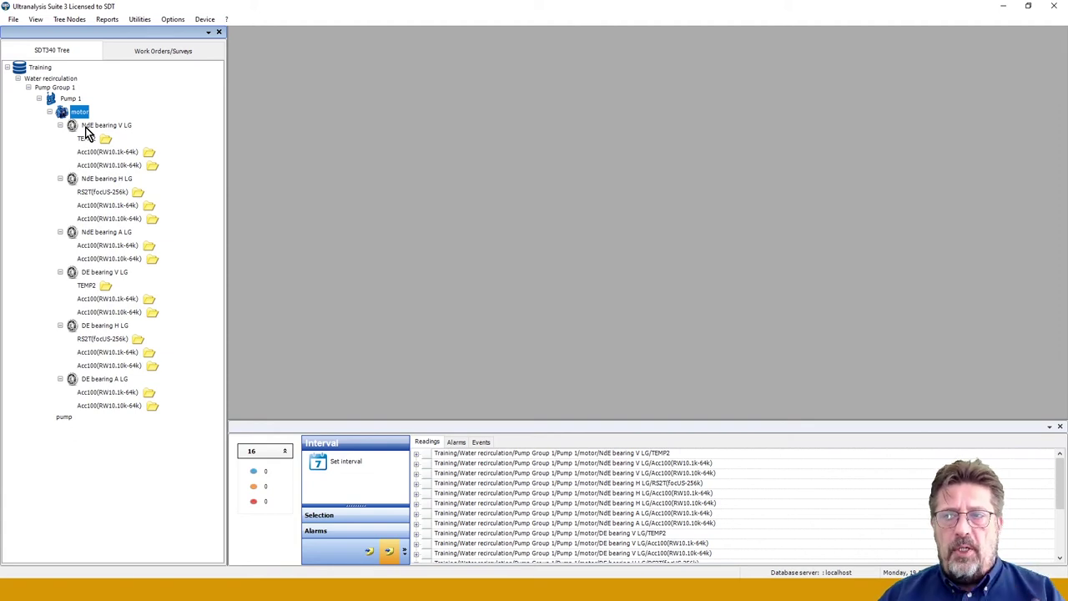
{"action": "mouse_move", "coordinate": [111, 407]}
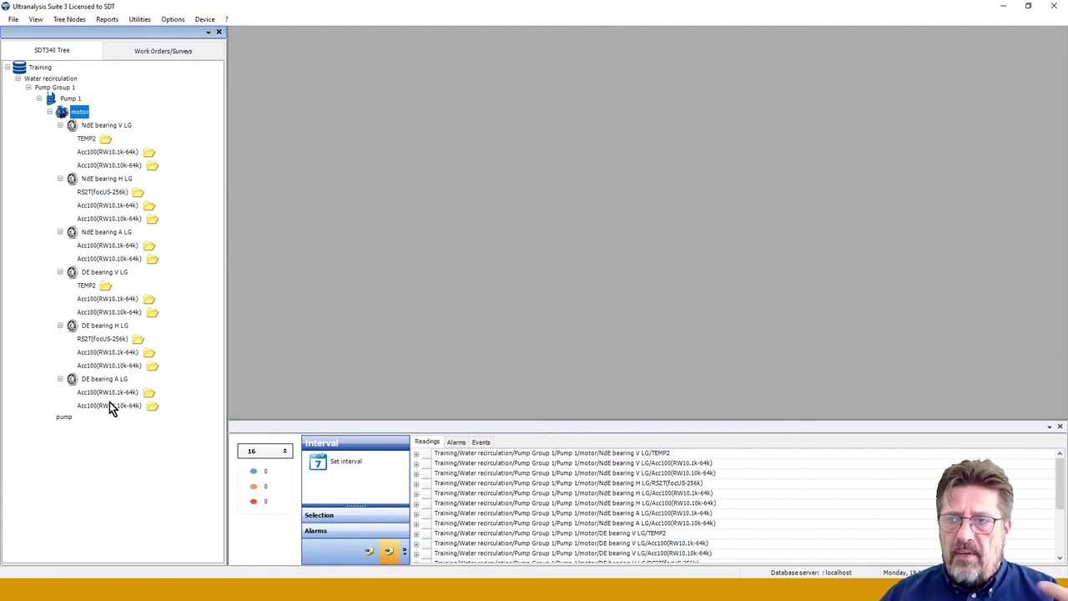
{"action": "right_click", "coordinate": [78, 117]}
{"action": "left_click", "coordinate": [104, 218]}
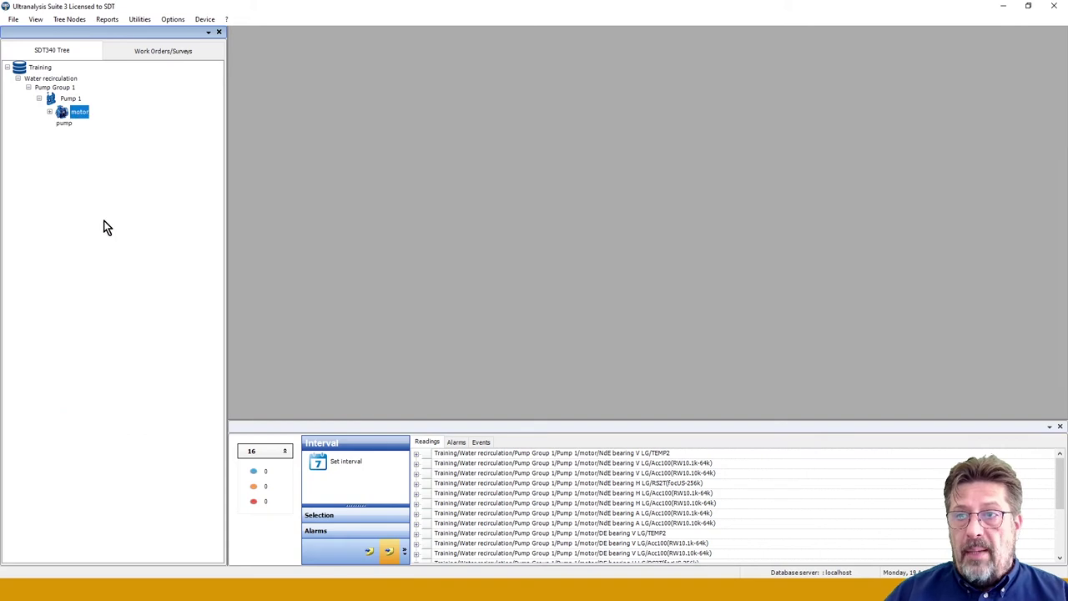
- Delete the empty pump node under Pump 1
{"action": "right_click", "coordinate": [62, 125]}
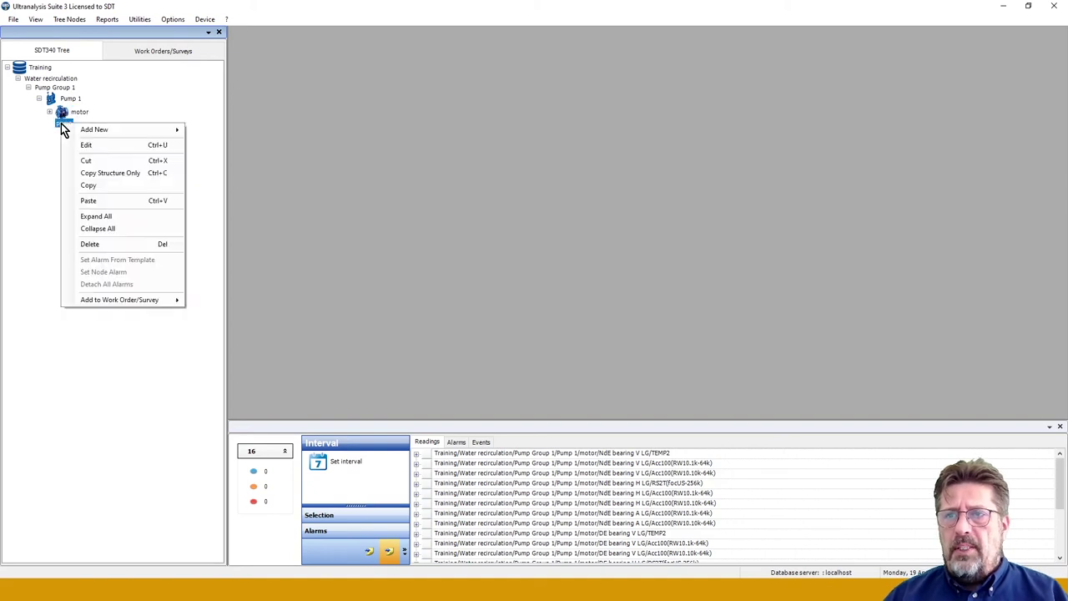
{"action": "left_click", "coordinate": [91, 246]}
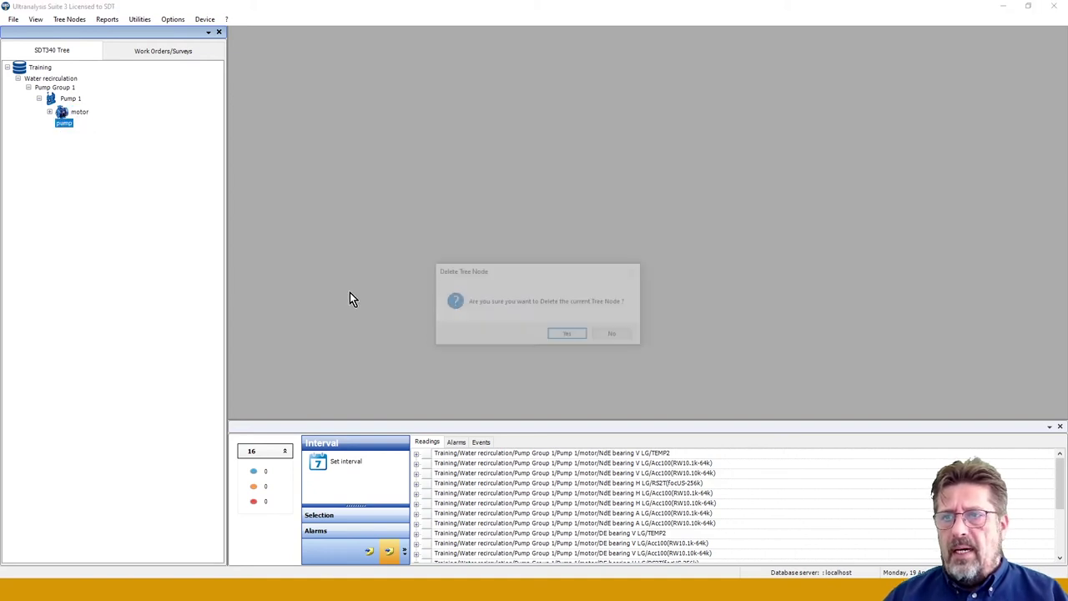
{"action": "left_click", "coordinate": [572, 334]}
- Copy only the structure of the motor node and paste it under Pump 1
{"action": "right_click", "coordinate": [78, 113]}
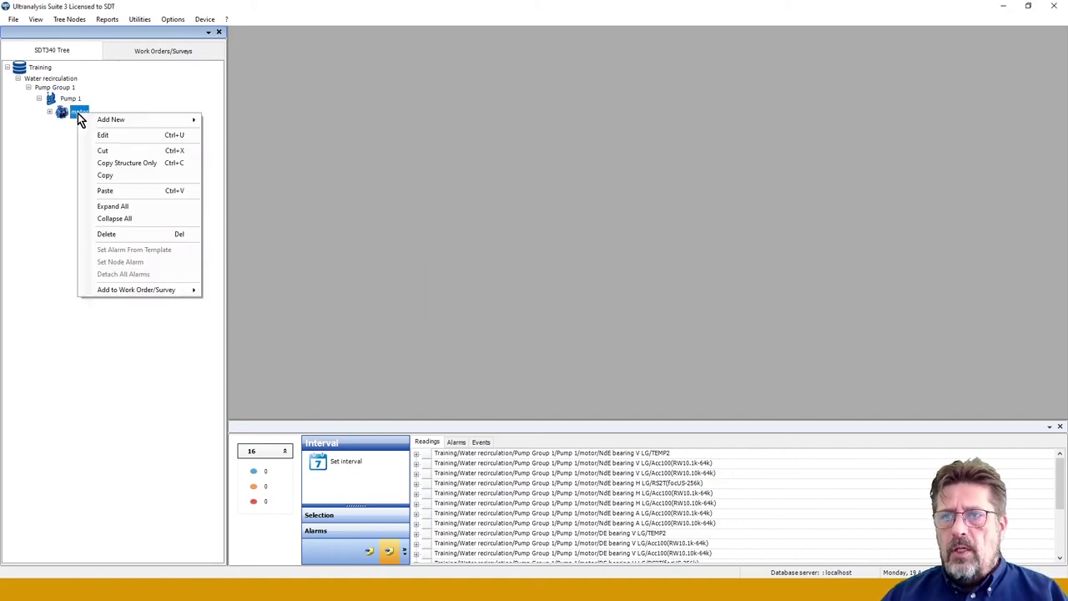
{"action": "left_click", "coordinate": [112, 162]}
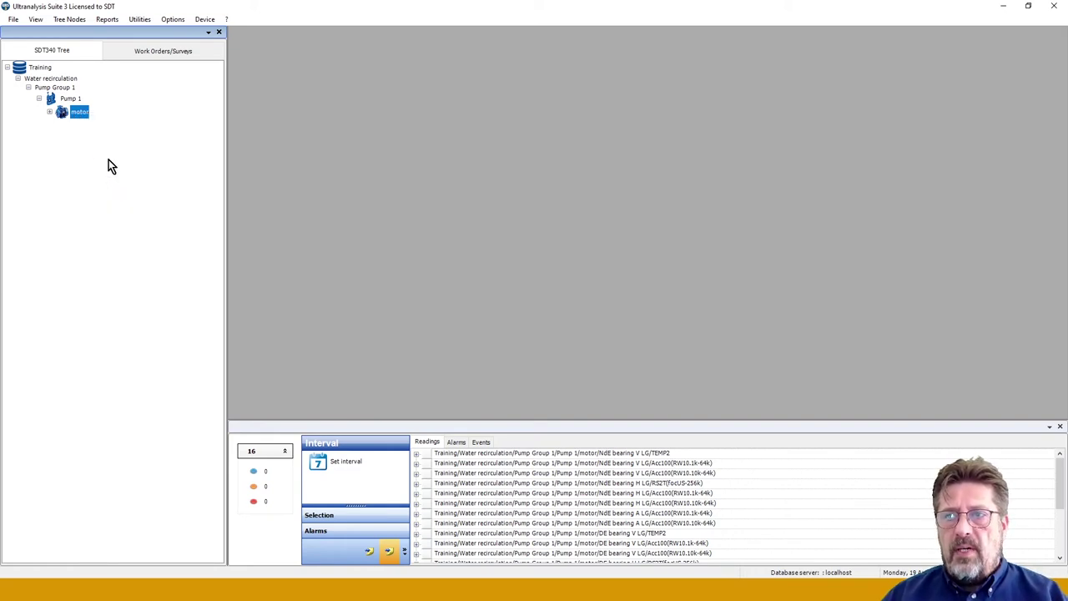
{"action": "right_click", "coordinate": [70, 99]}
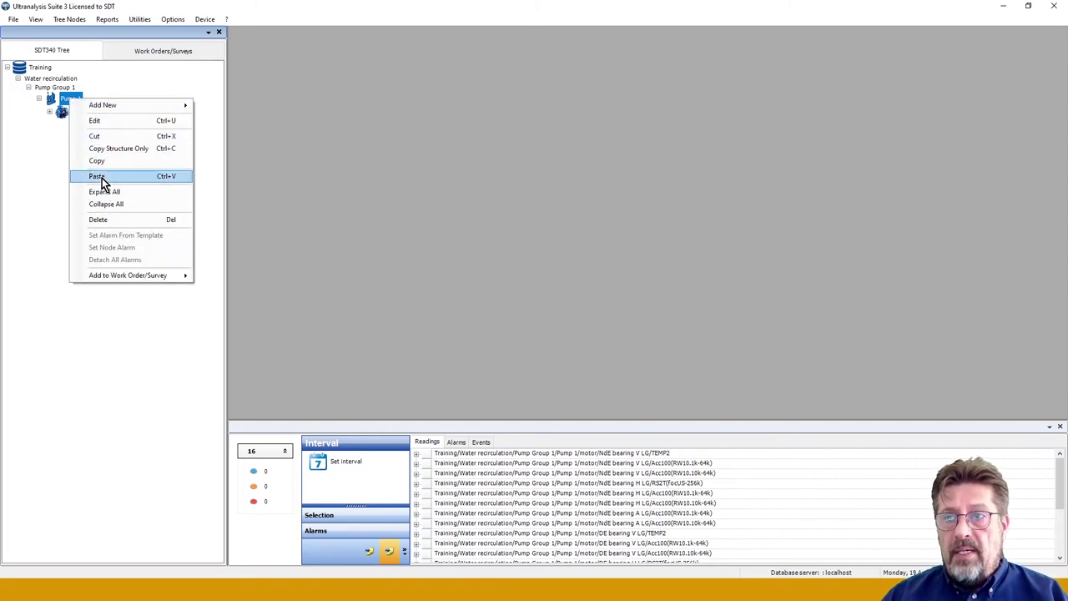
{"action": "left_click", "coordinate": [102, 176]}
- Edit the pasted motor (1) asset and change its node name to Pump
{"action": "right_click", "coordinate": [75, 125]}
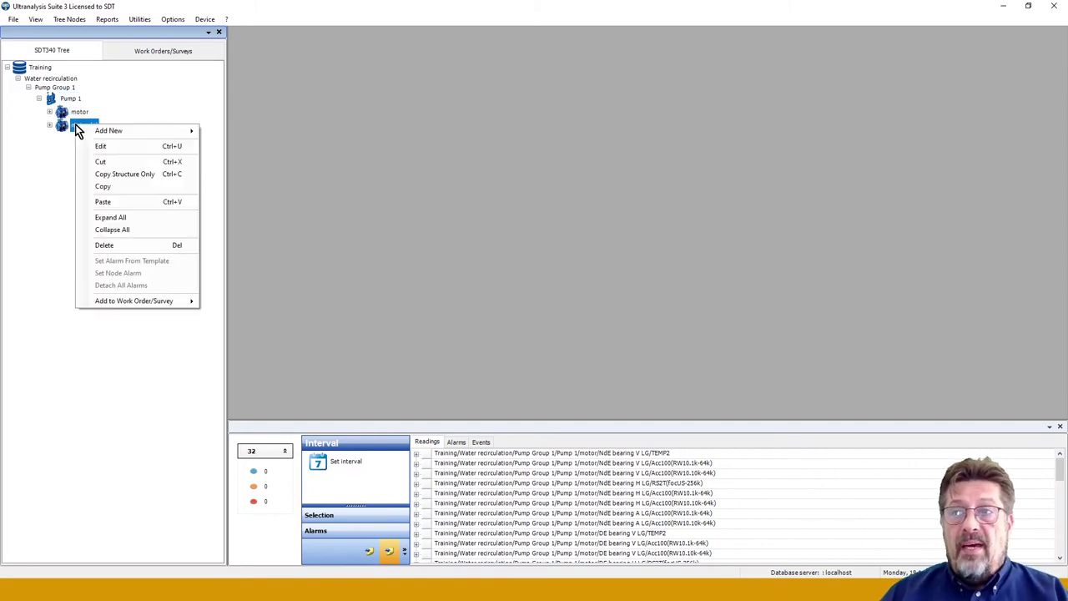
{"action": "left_click", "coordinate": [100, 147]}
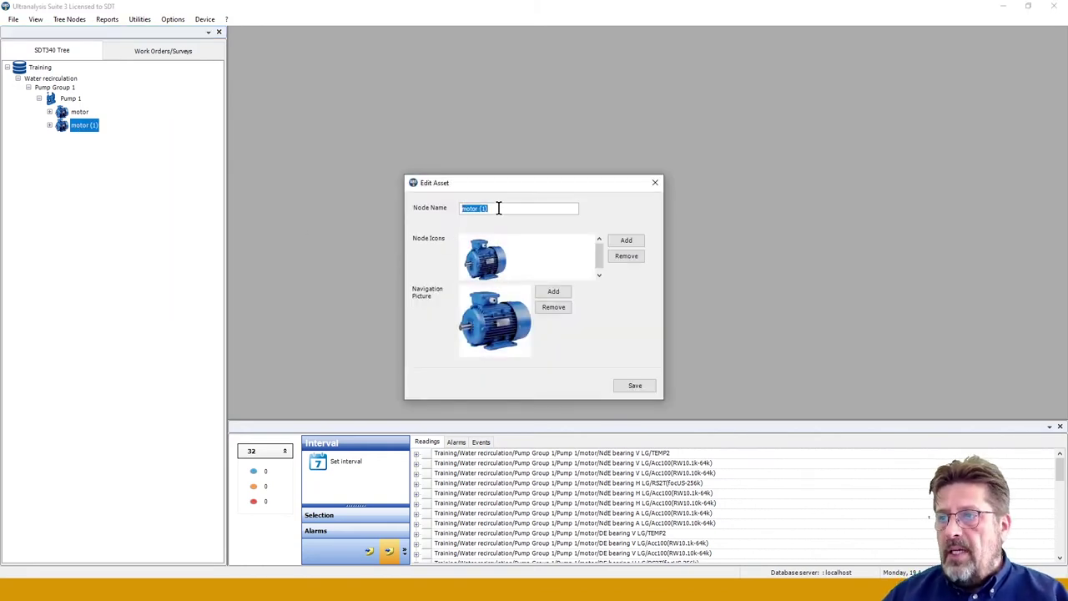
{"action": "type", "text": "Pump"}
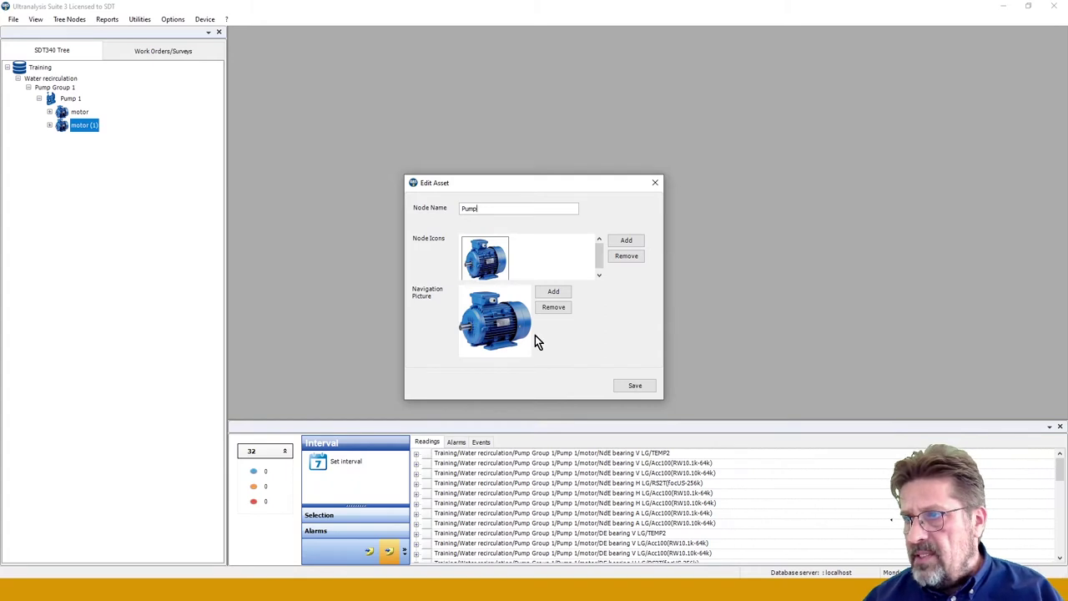
- Replace the Pump asset's motor node icon with the 10.JPG pump icon
{"action": "left_click", "coordinate": [627, 243]}
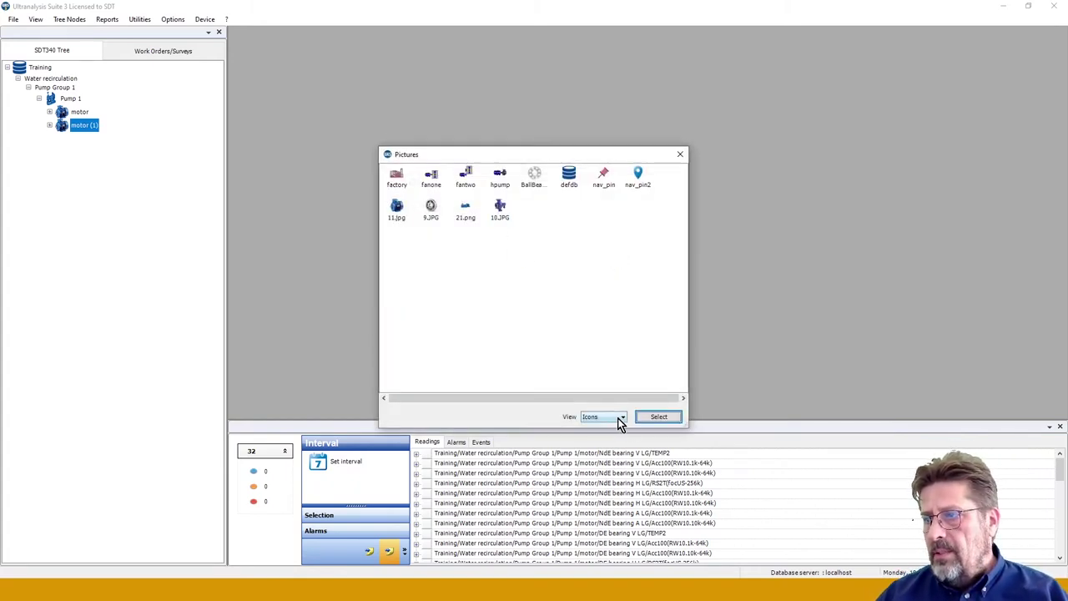
{"action": "left_click", "coordinate": [499, 209]}
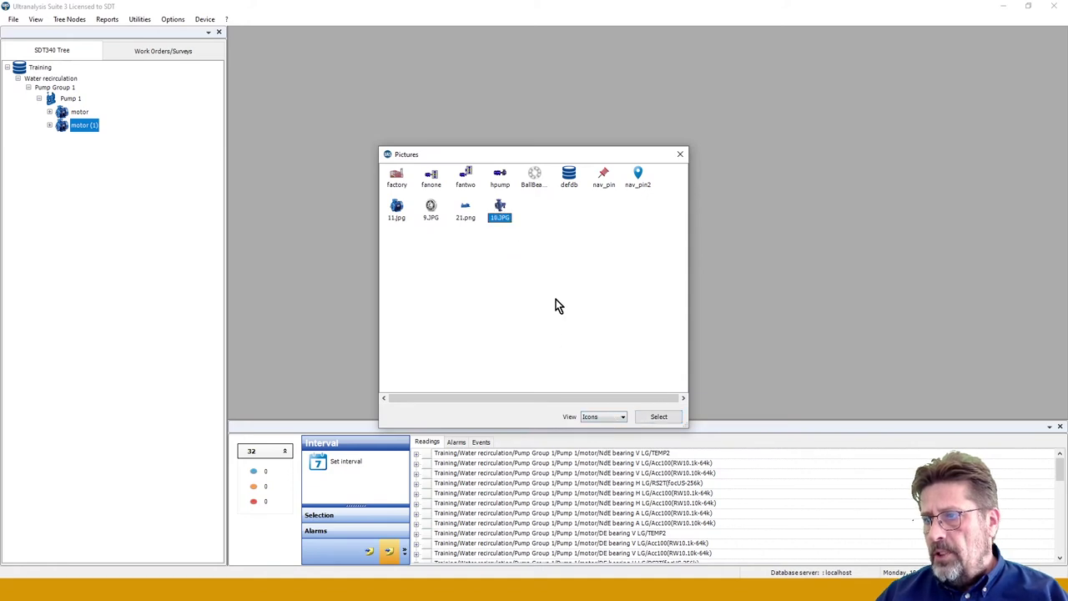
{"action": "left_click", "coordinate": [658, 417]}
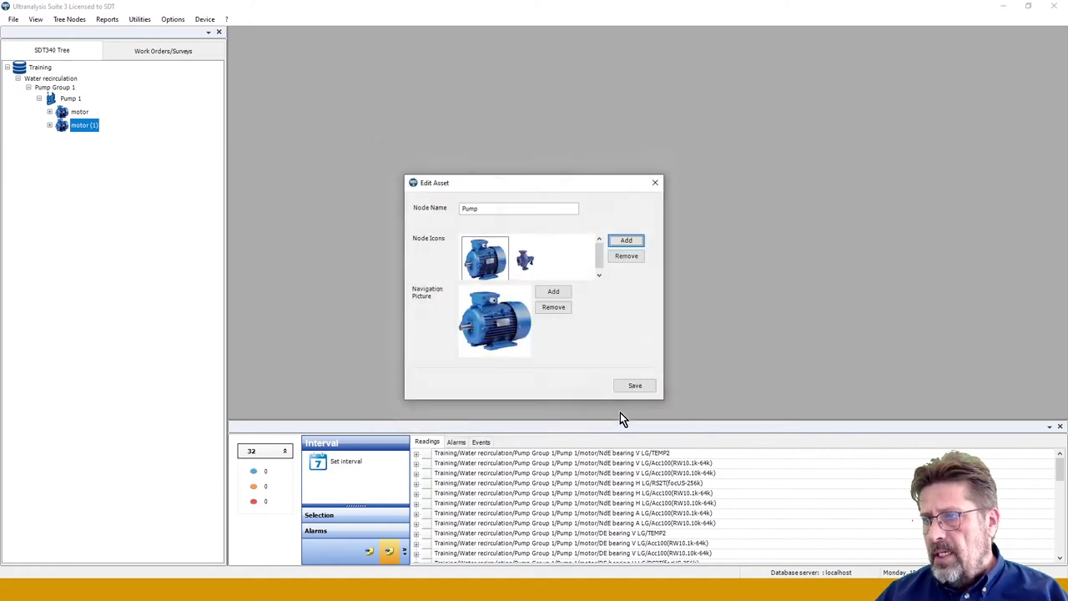
{"action": "left_click", "coordinate": [487, 253]}
{"action": "left_click", "coordinate": [626, 255]}
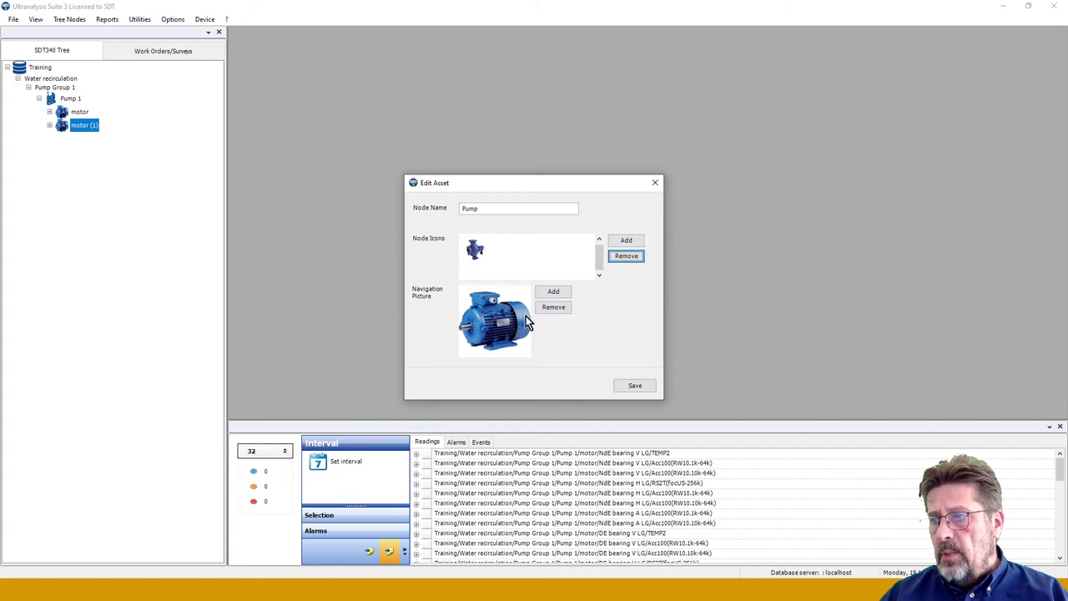
- Replace the Pump asset's navigation picture with hero-protect-centrifugal-pump.jpg and save the asset
{"action": "left_click", "coordinate": [551, 309]}
{"action": "left_click", "coordinate": [553, 291]}
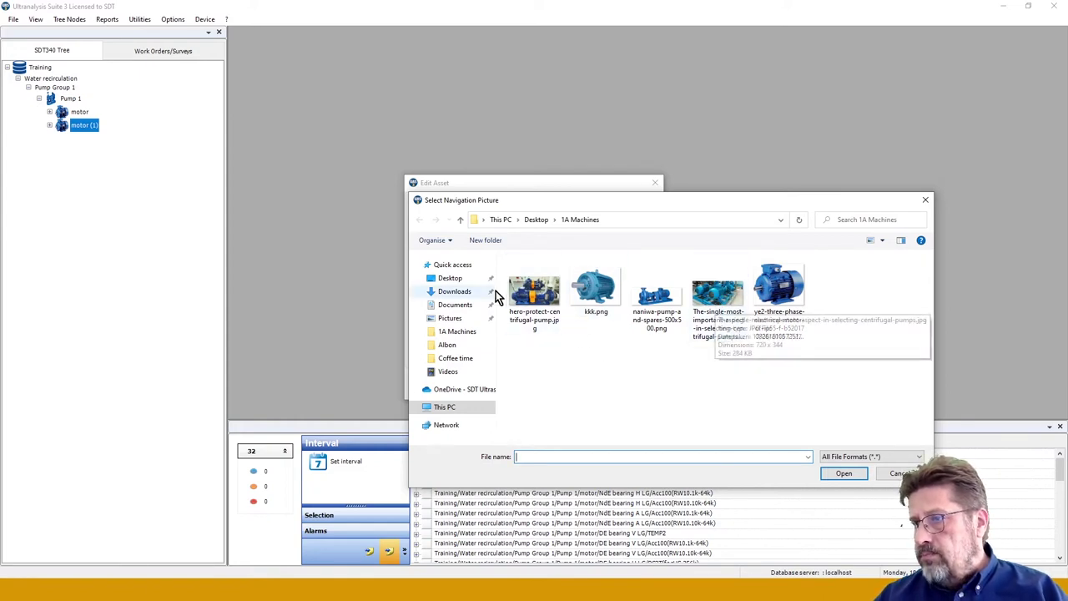
{"action": "double_click", "coordinate": [537, 294]}
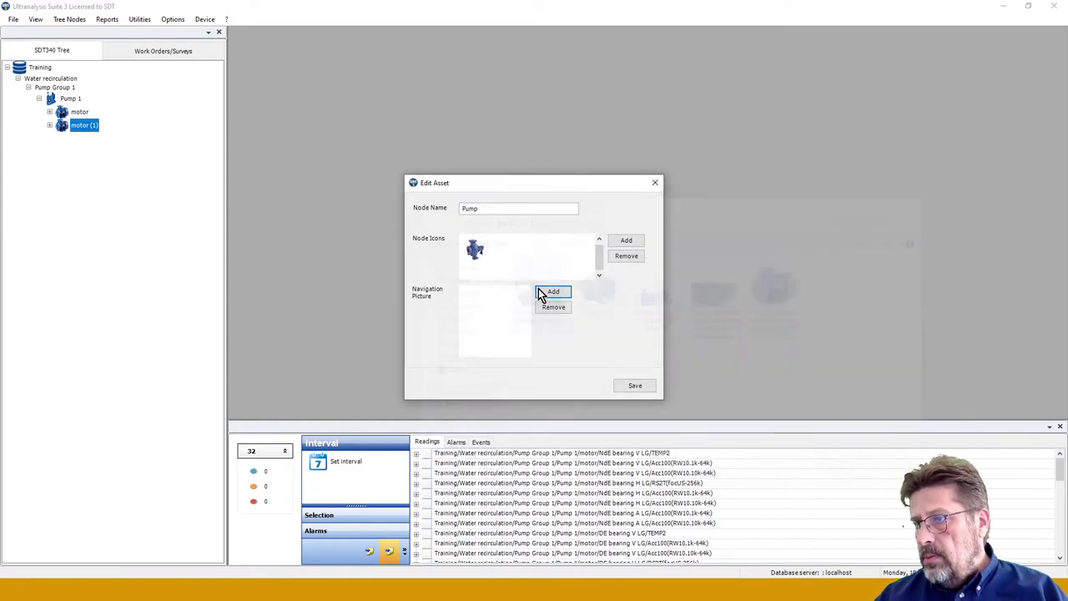
{"action": "left_click", "coordinate": [632, 386]}
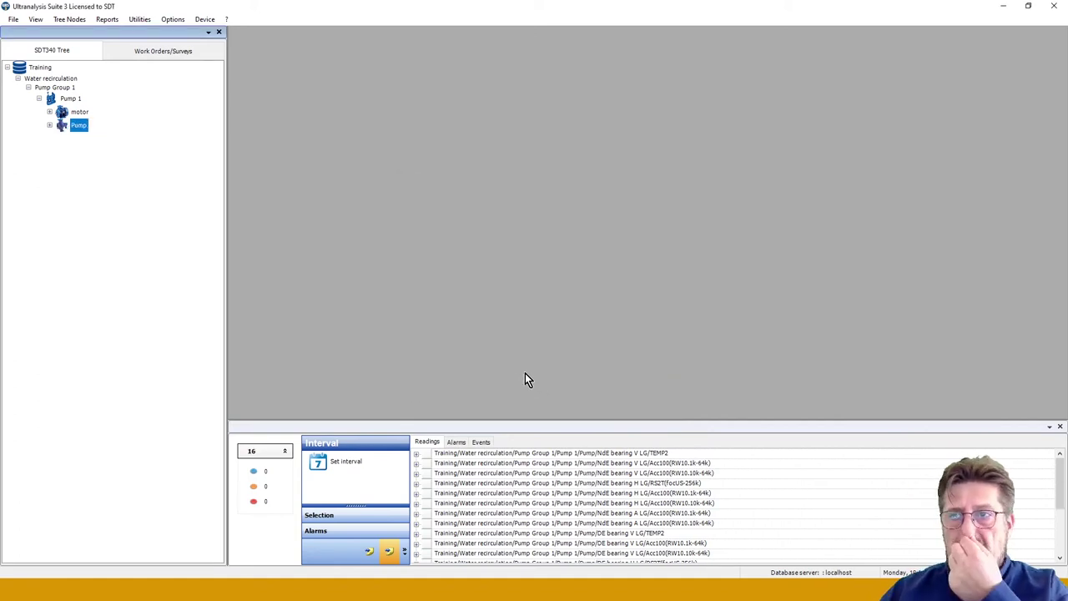
- Rename the Pump's NdE bearing V LG measurement point to NdE bearing V LO
{"action": "left_click", "coordinate": [49, 124]}
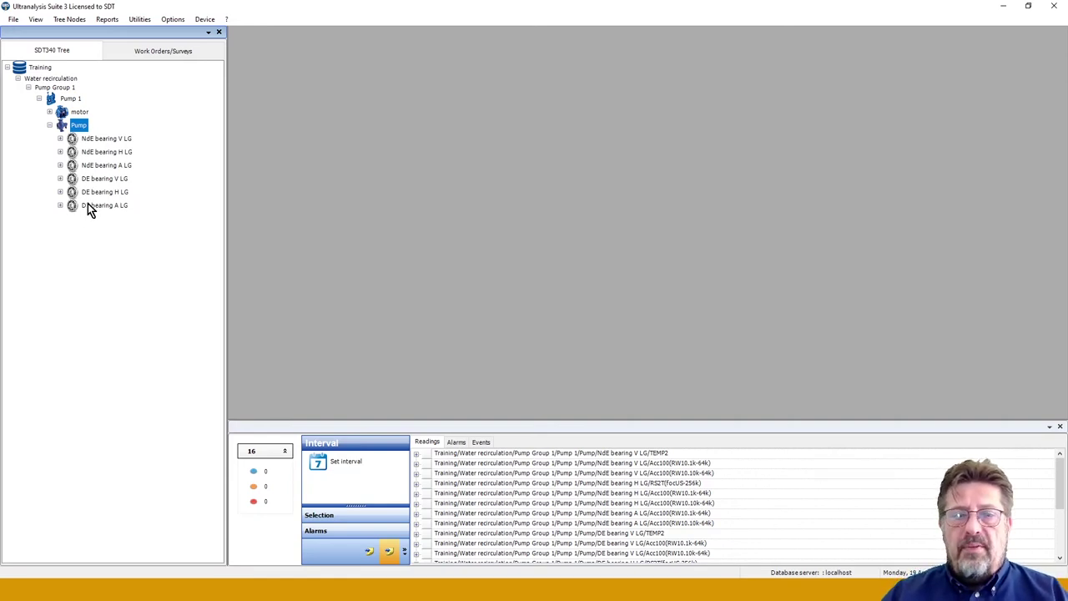
{"action": "left_click", "coordinate": [60, 138]}
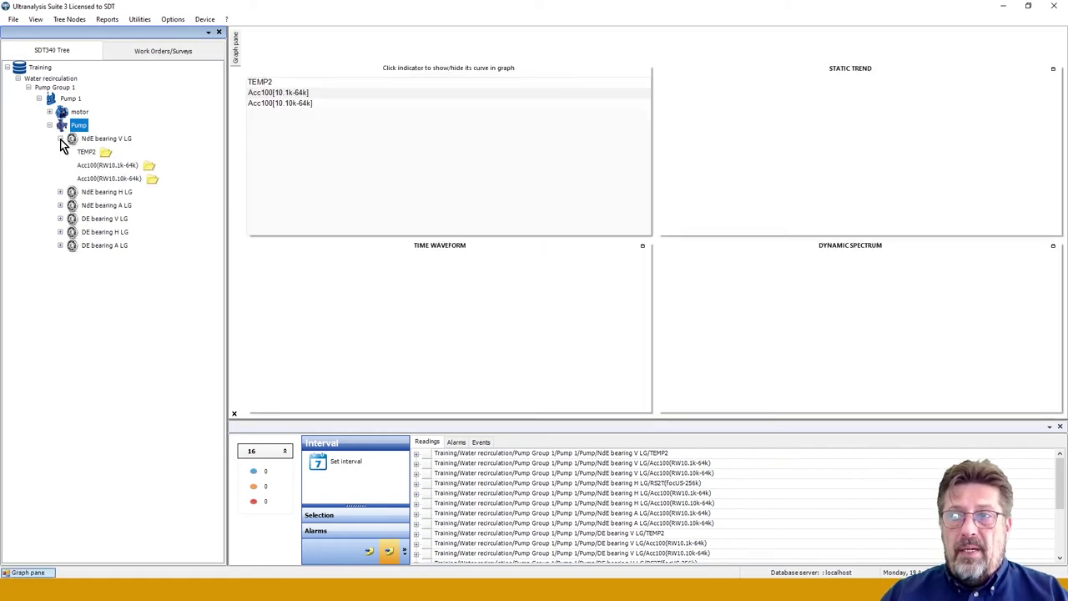
{"action": "left_click", "coordinate": [59, 138]}
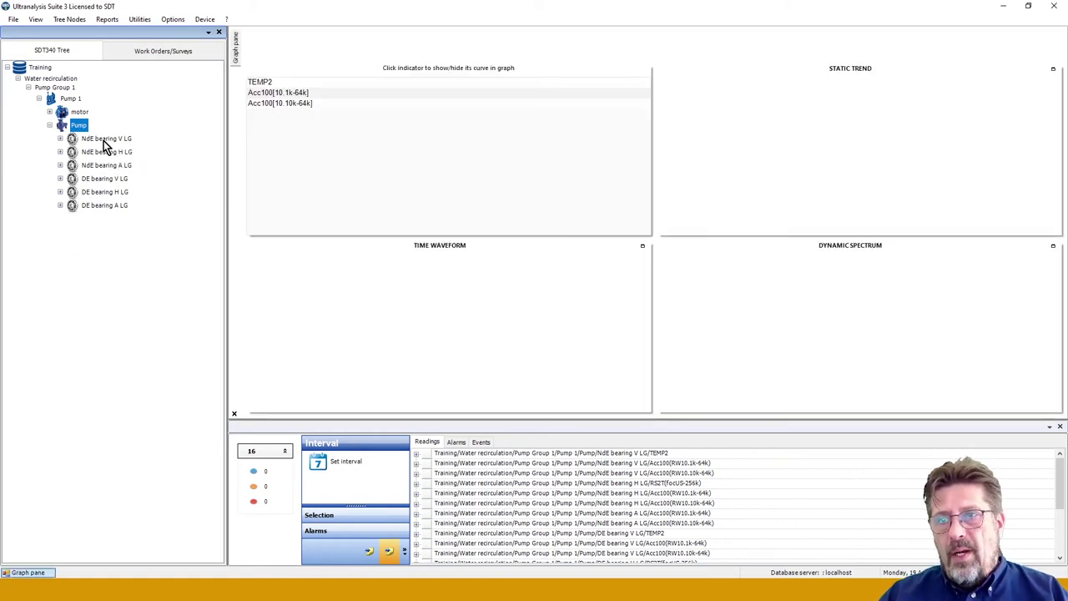
{"action": "right_click", "coordinate": [101, 139]}
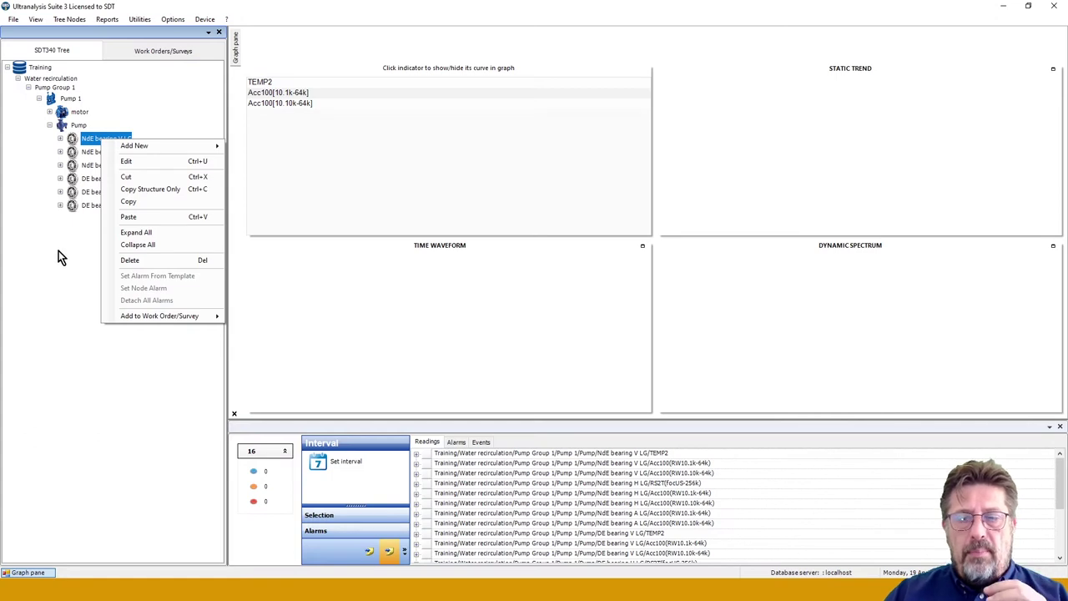
{"action": "left_click", "coordinate": [76, 243]}
{"action": "right_click", "coordinate": [109, 137]}
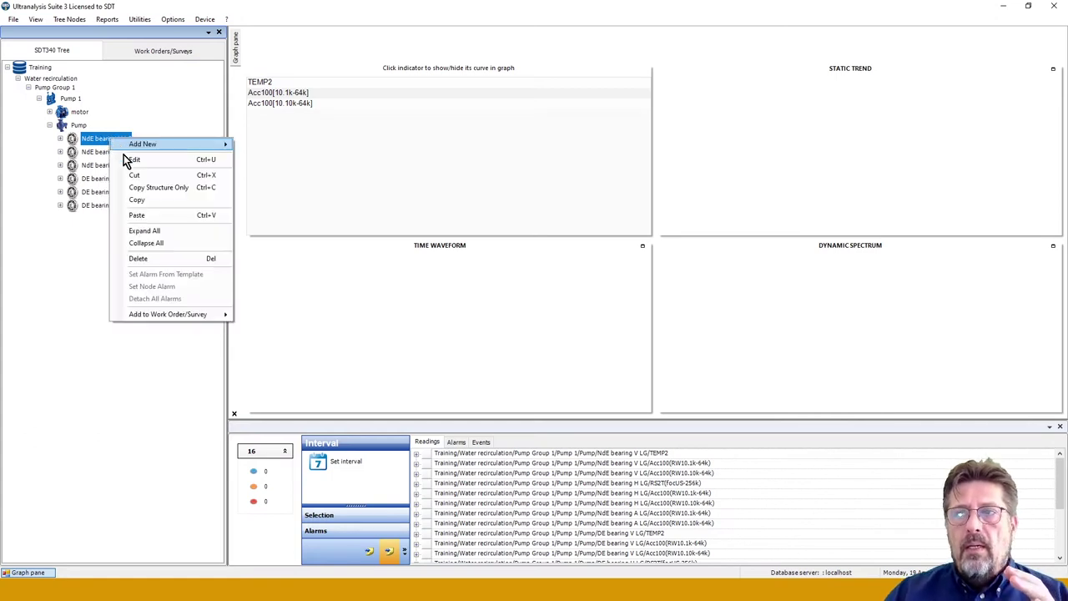
{"action": "left_click", "coordinate": [103, 158]}
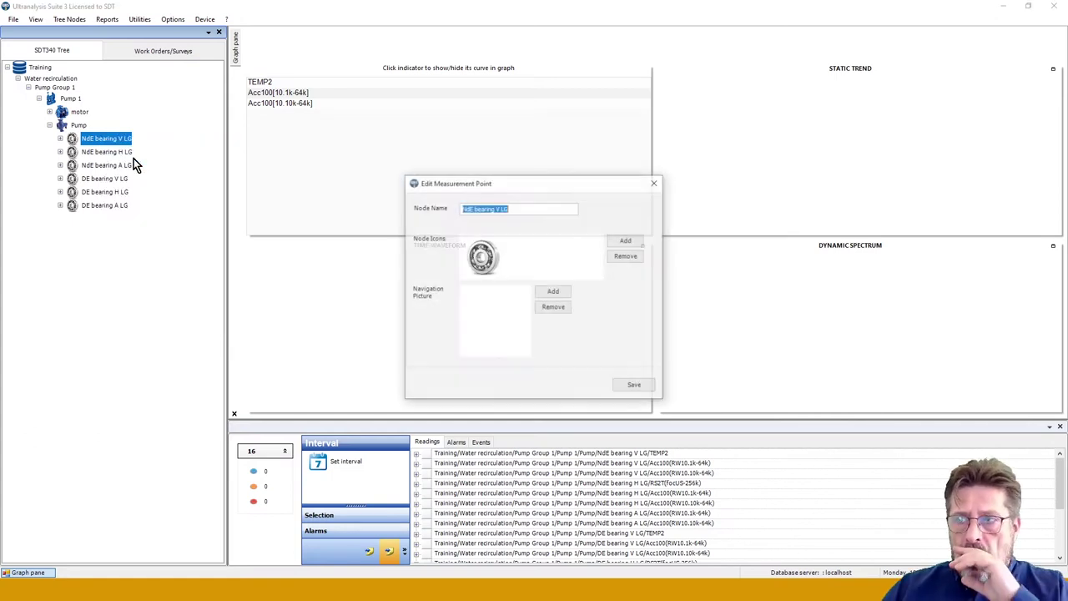
{"action": "left_click", "coordinate": [510, 207]}
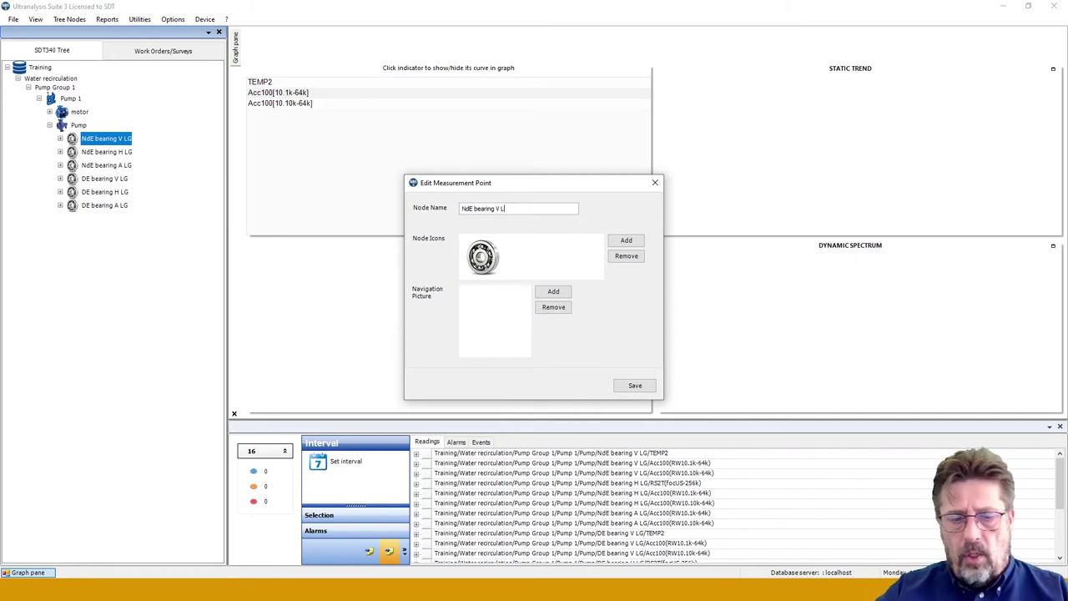
{"action": "type", "text": "O"}
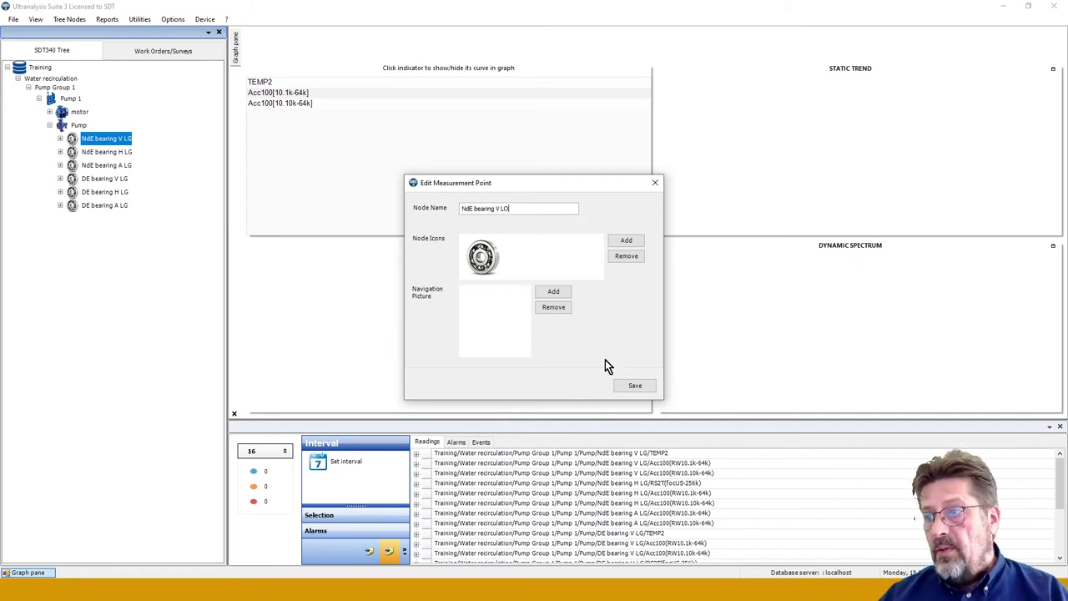
{"action": "left_click", "coordinate": [634, 386]}
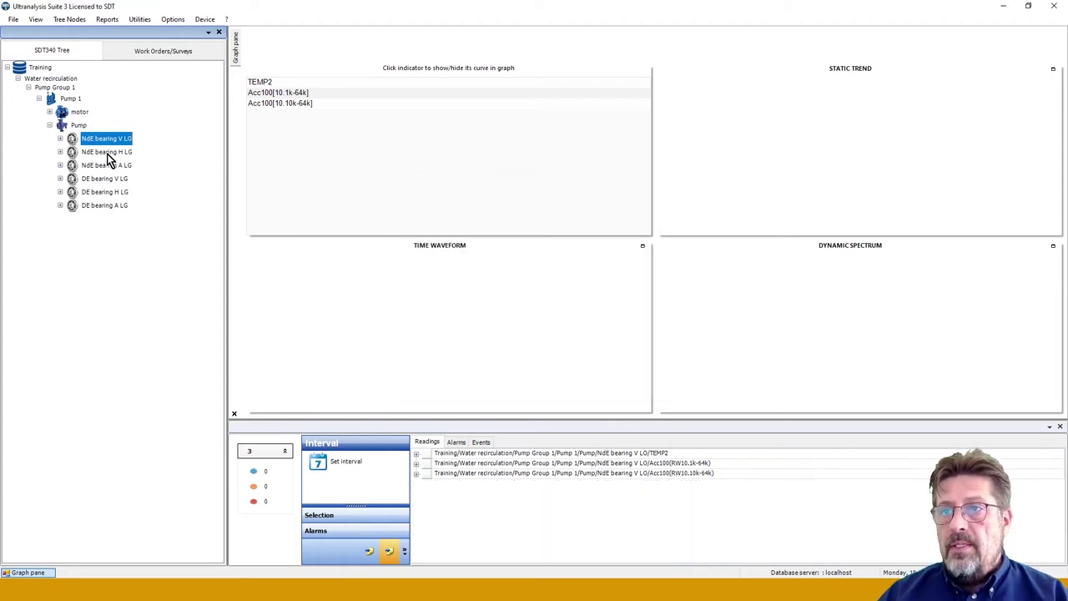
- Rename the Pump's NdE bearing H LG measurement point to NdE bearing H LO
{"action": "right_click", "coordinate": [107, 154]}
{"action": "left_click", "coordinate": [132, 173]}
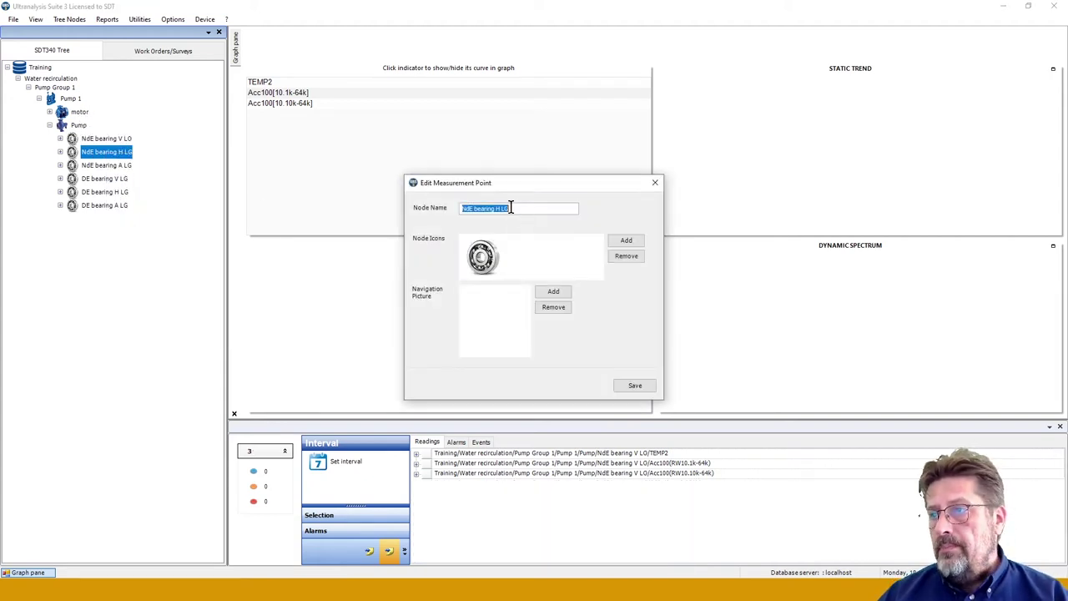
{"action": "left_click", "coordinate": [511, 208]}
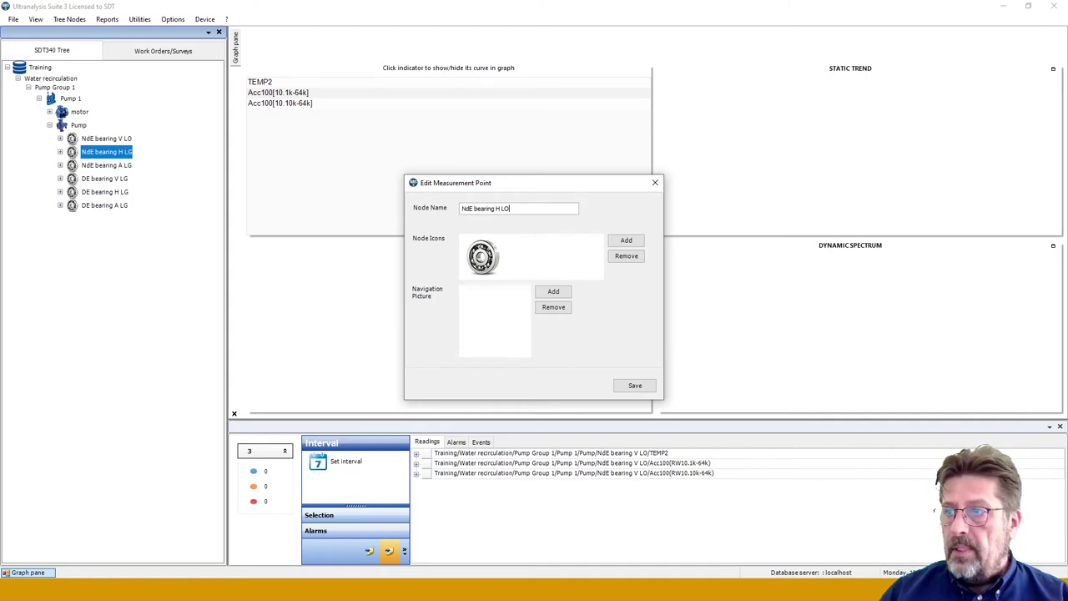
{"action": "type", "text": "O"}
{"action": "left_click", "coordinate": [636, 386]}
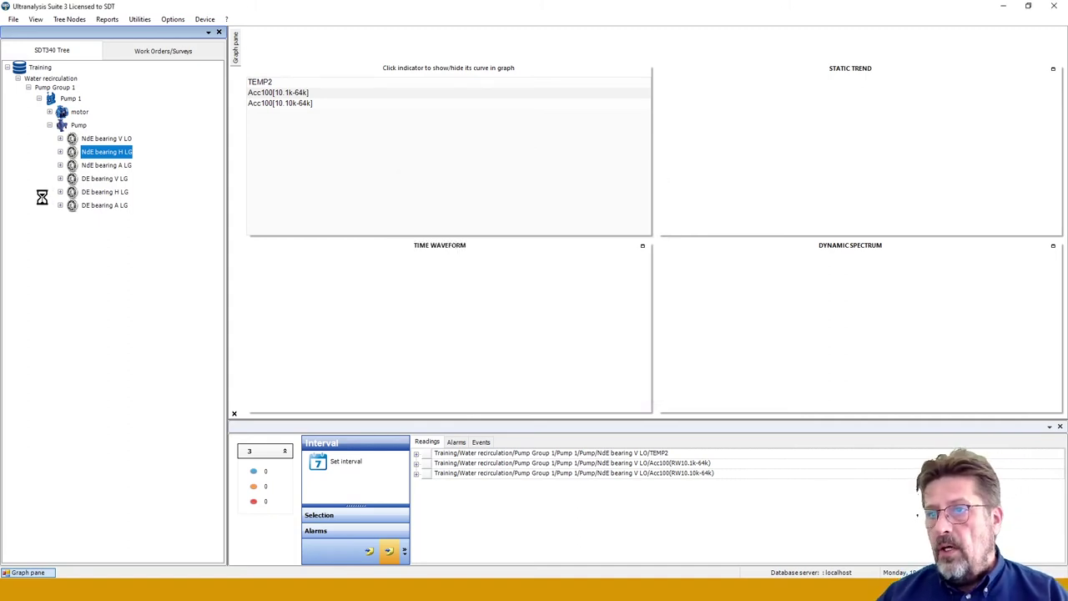
- Rename the Pump's NdE bearing A LG measurement point to NdE bearing A LO
{"action": "right_click", "coordinate": [101, 166]}
{"action": "left_click", "coordinate": [221, 205]}
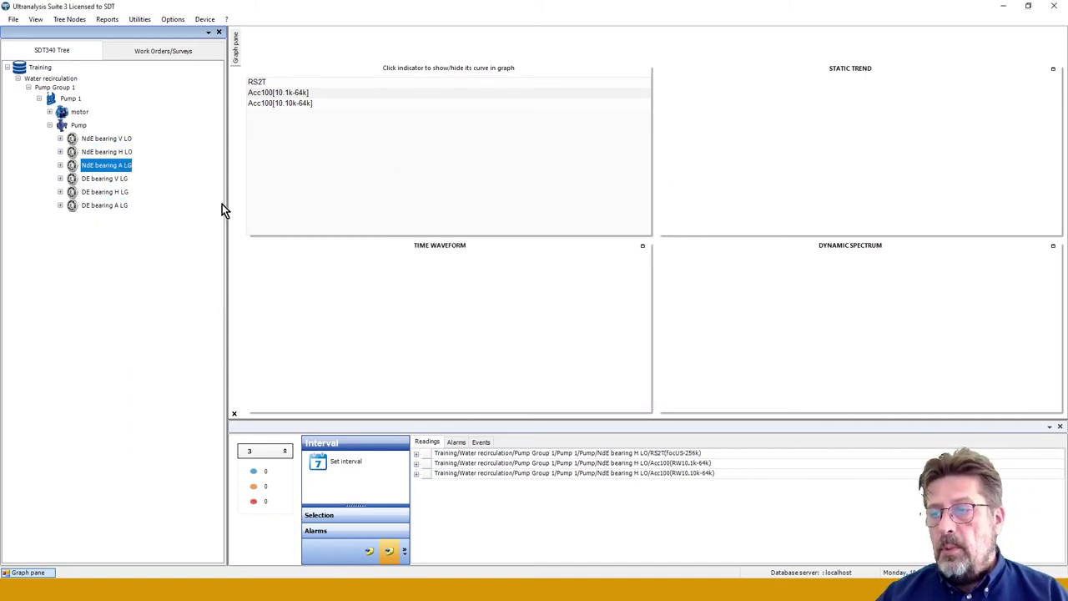
{"action": "left_click", "coordinate": [515, 208]}
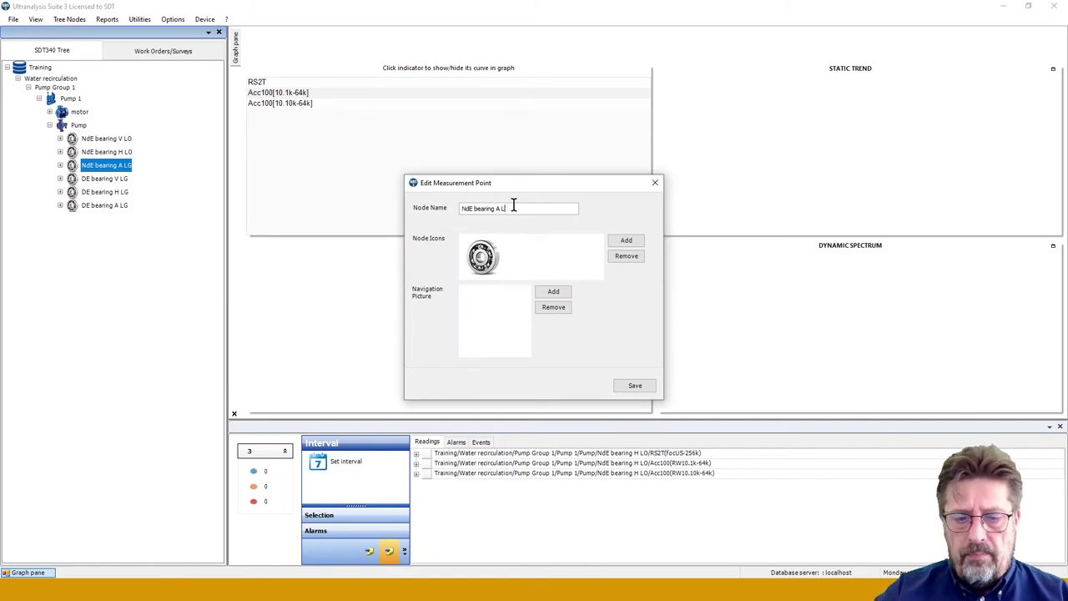
{"action": "type", "text": "O"}
{"action": "left_click", "coordinate": [637, 386]}
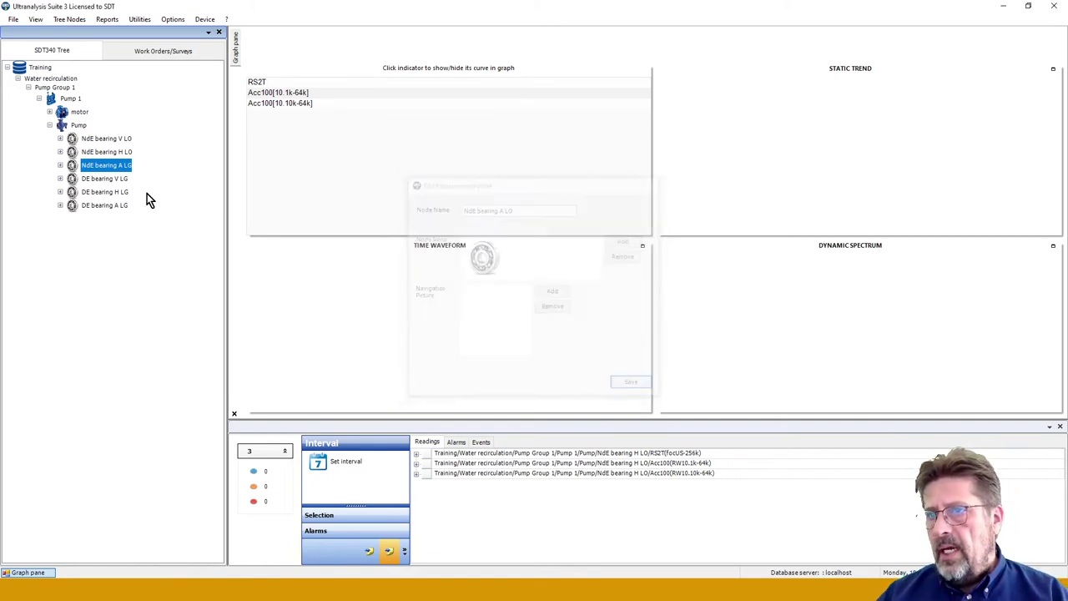
- Rename the Pump's DE bearing V LG measurement point to DE bearing V LO
{"action": "right_click", "coordinate": [96, 180]}
{"action": "left_click", "coordinate": [127, 203]}
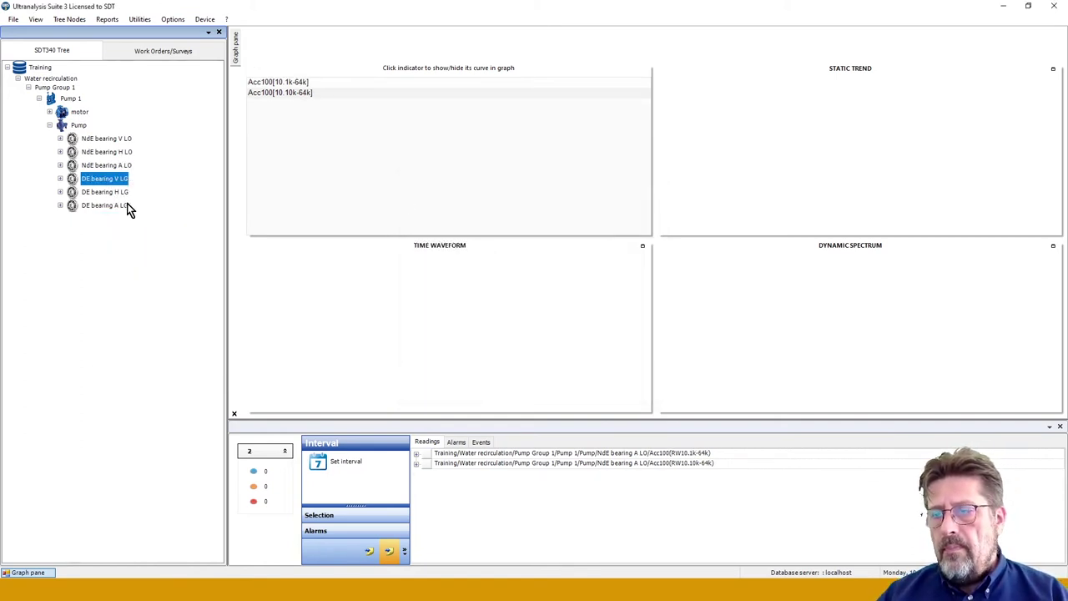
{"action": "left_click", "coordinate": [519, 208]}
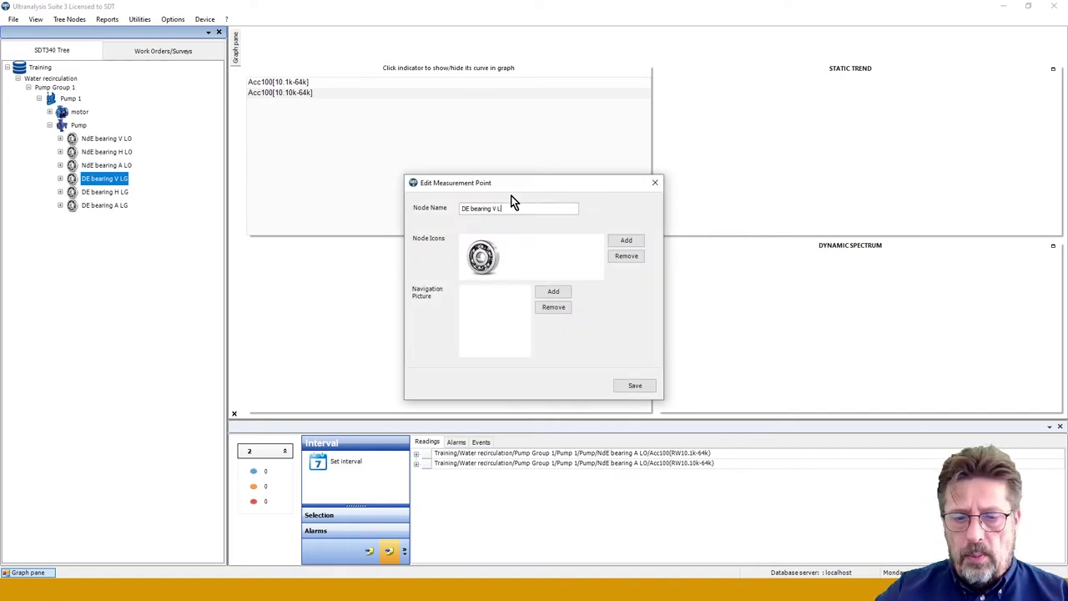
{"action": "type", "text": "O"}
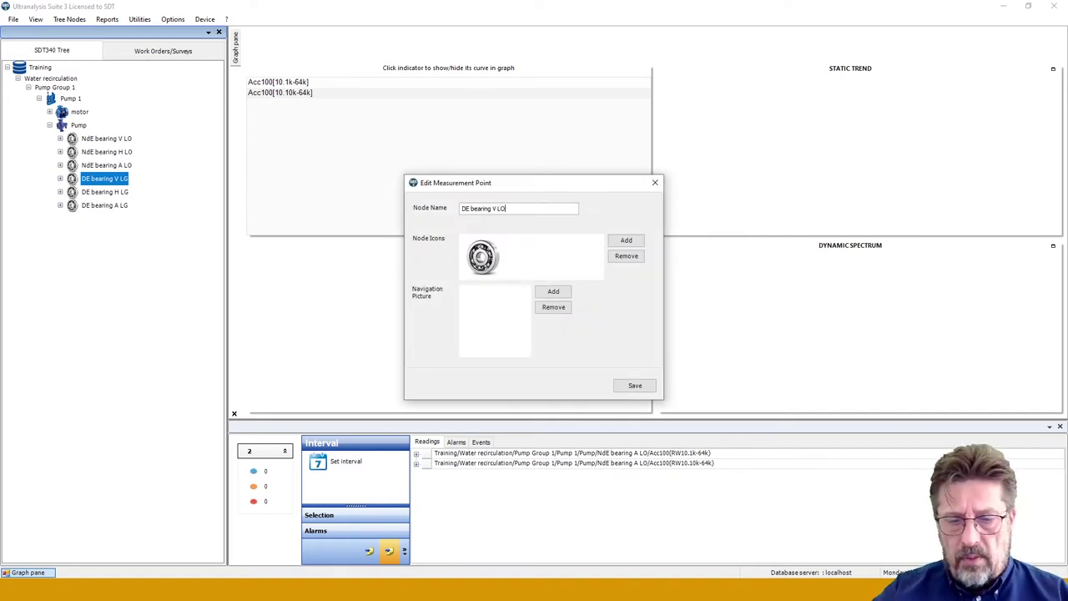
{"action": "left_click", "coordinate": [634, 385]}
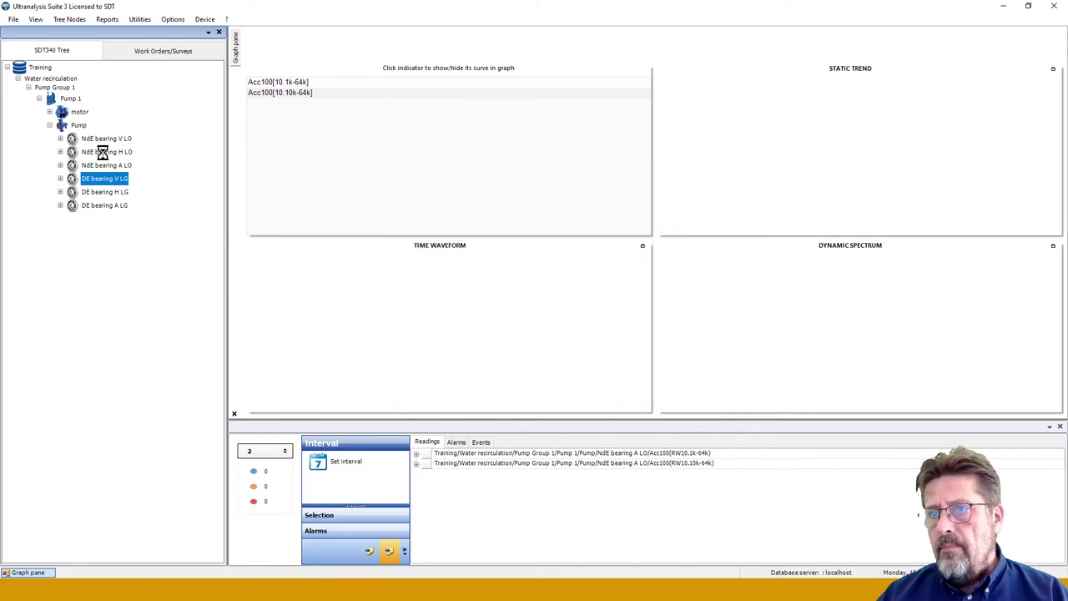
- Rename the Pump's DE bearing H LG measurement point to DE bearing H LO
{"action": "right_click", "coordinate": [101, 191]}
{"action": "left_click", "coordinate": [126, 214]}
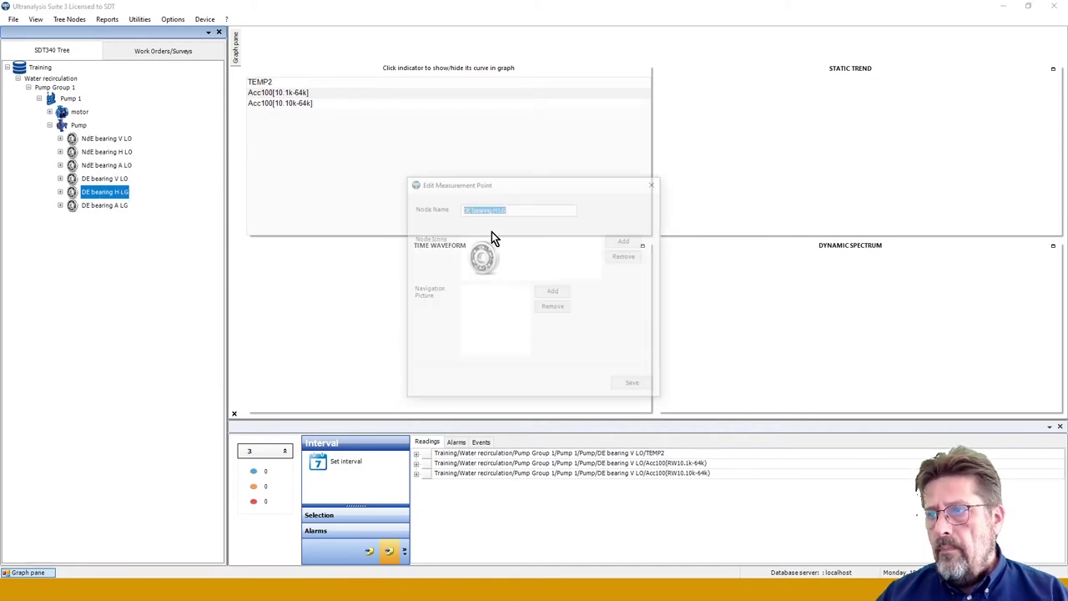
{"action": "left_click", "coordinate": [513, 207]}
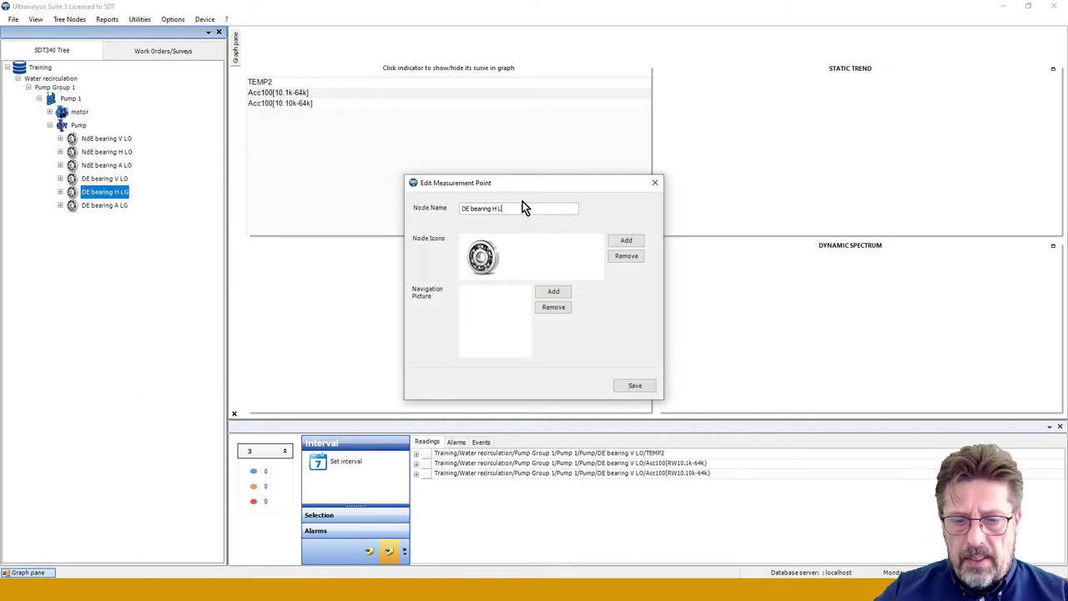
{"action": "type", "text": "O"}
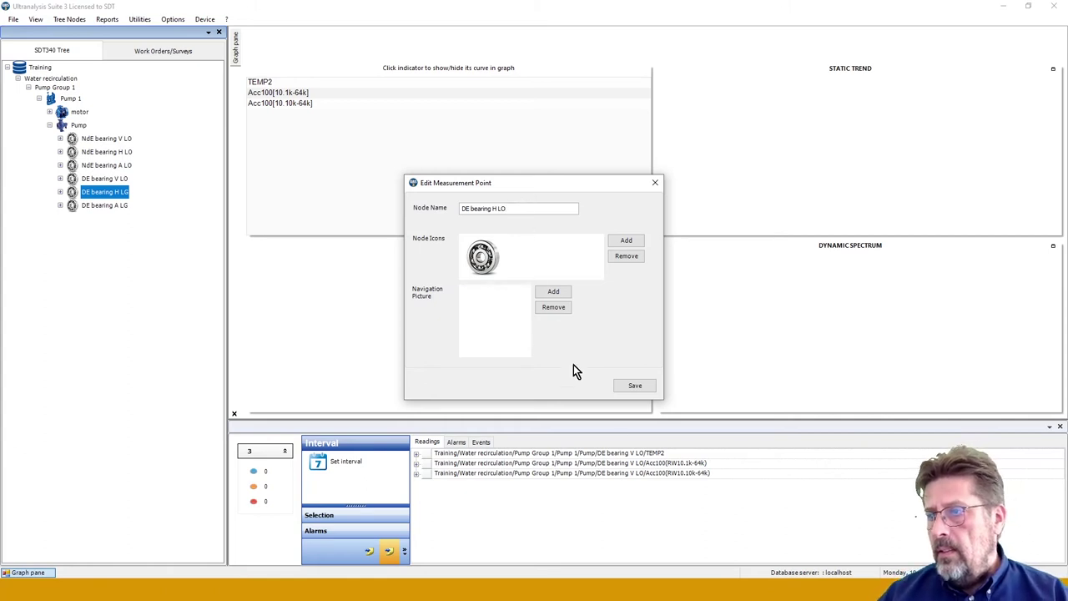
{"action": "left_click", "coordinate": [647, 387]}
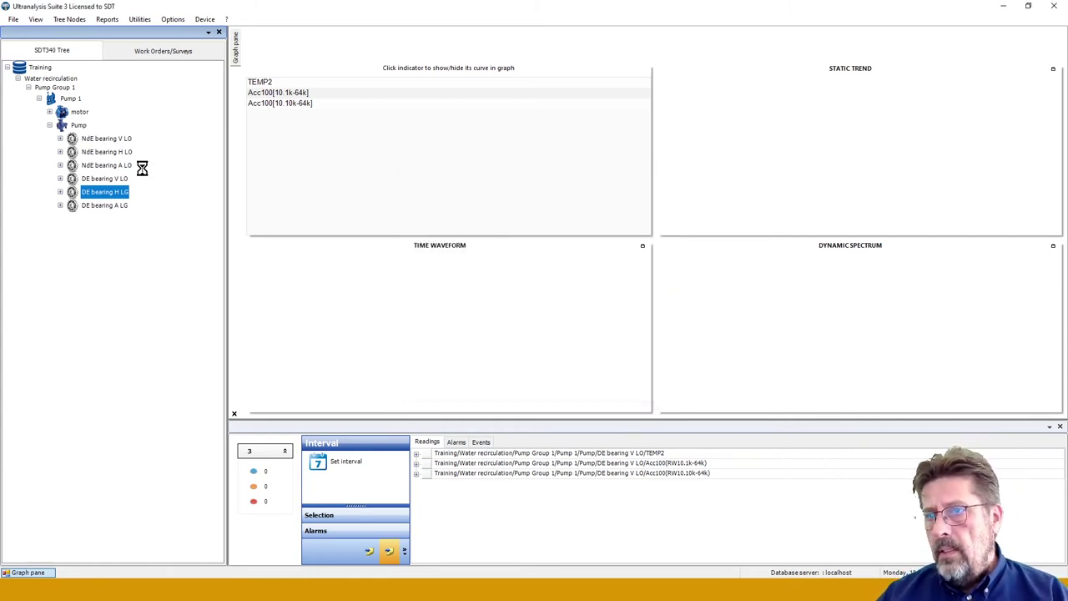
- Rename the Pump's DE bearing A LG measurement point to DE bearing A LO
{"action": "right_click", "coordinate": [106, 206]}
{"action": "left_click", "coordinate": [129, 228]}
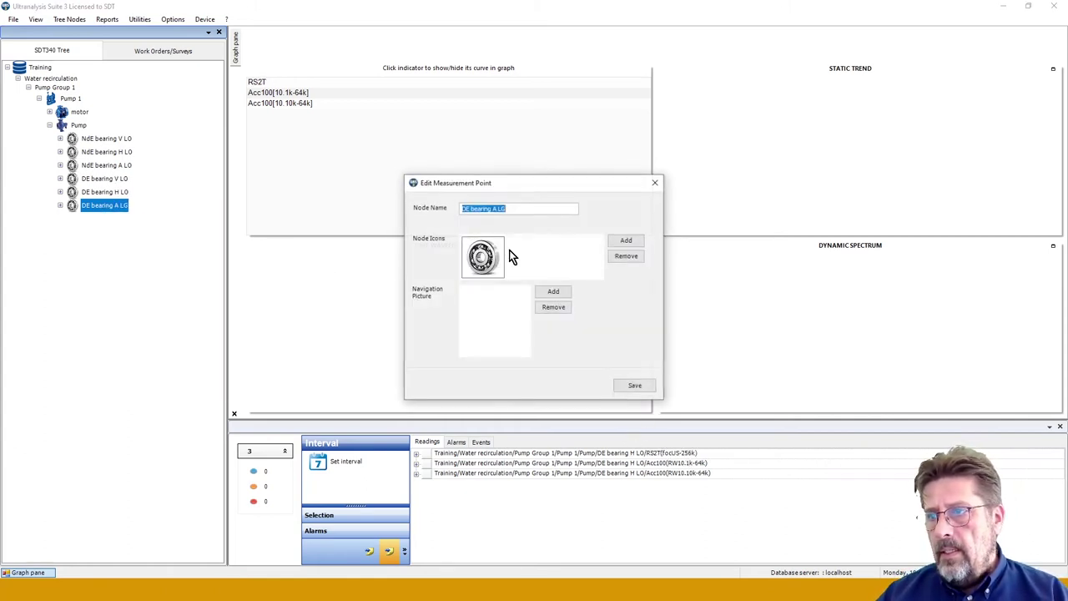
{"action": "left_click", "coordinate": [513, 208]}
{"action": "key", "text": "BackSpace"}
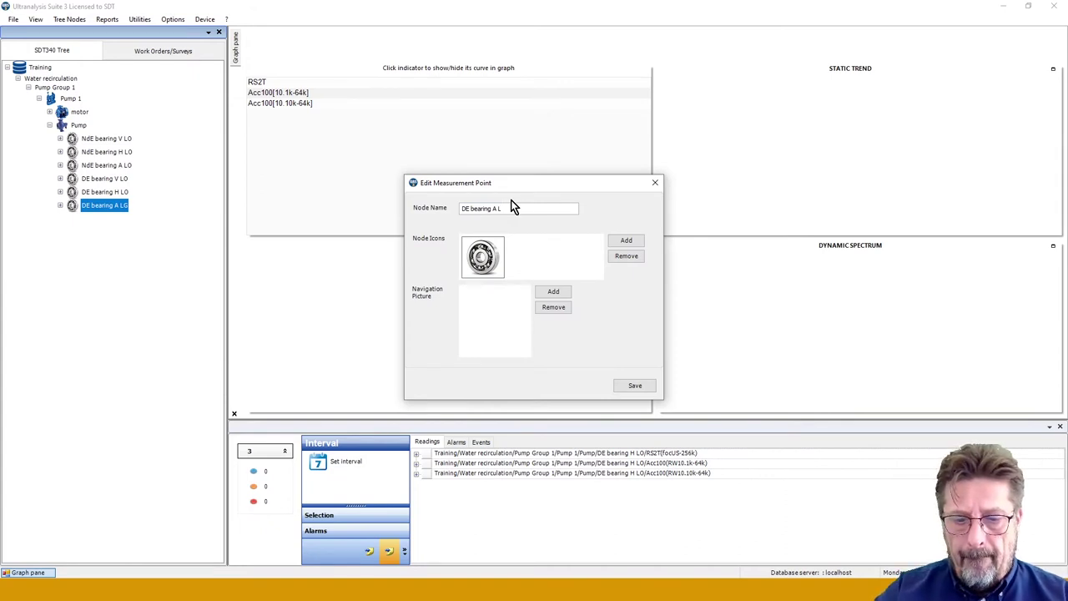
{"action": "type", "text": "O"}
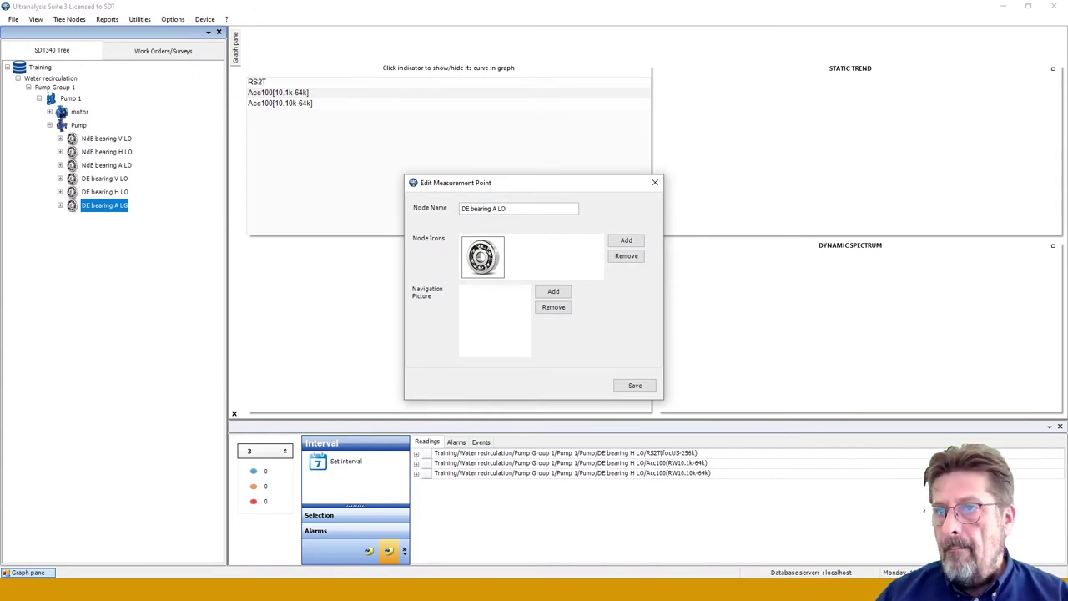
{"action": "left_click", "coordinate": [640, 388]}
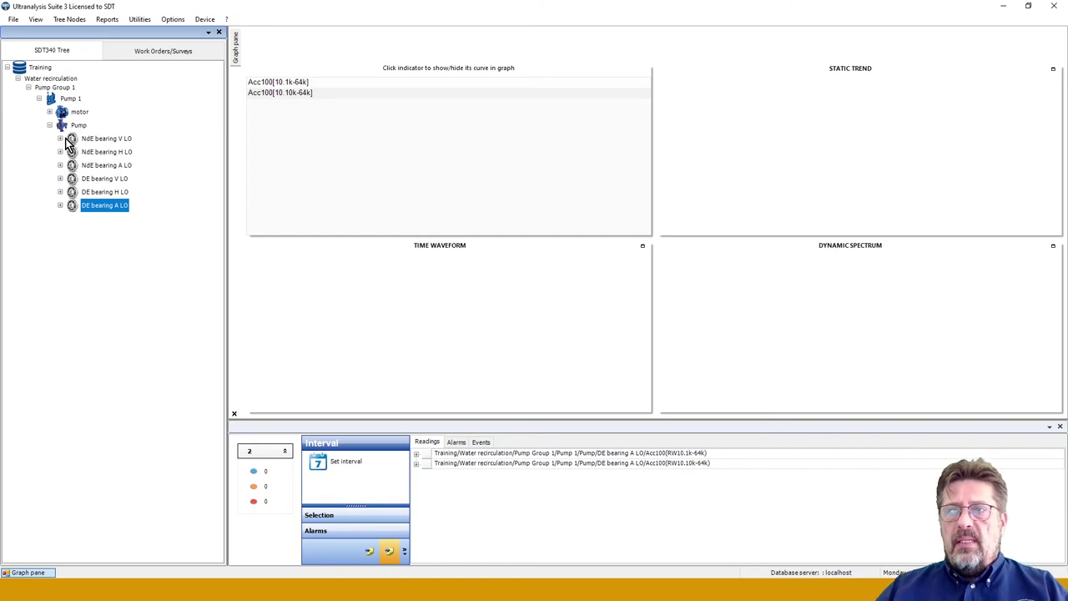
- Move DE bearing V LO and DE bearing H LO to the start of the Pump's measurement points, above the NdE bearing points
{"action": "left_click", "coordinate": [88, 184]}
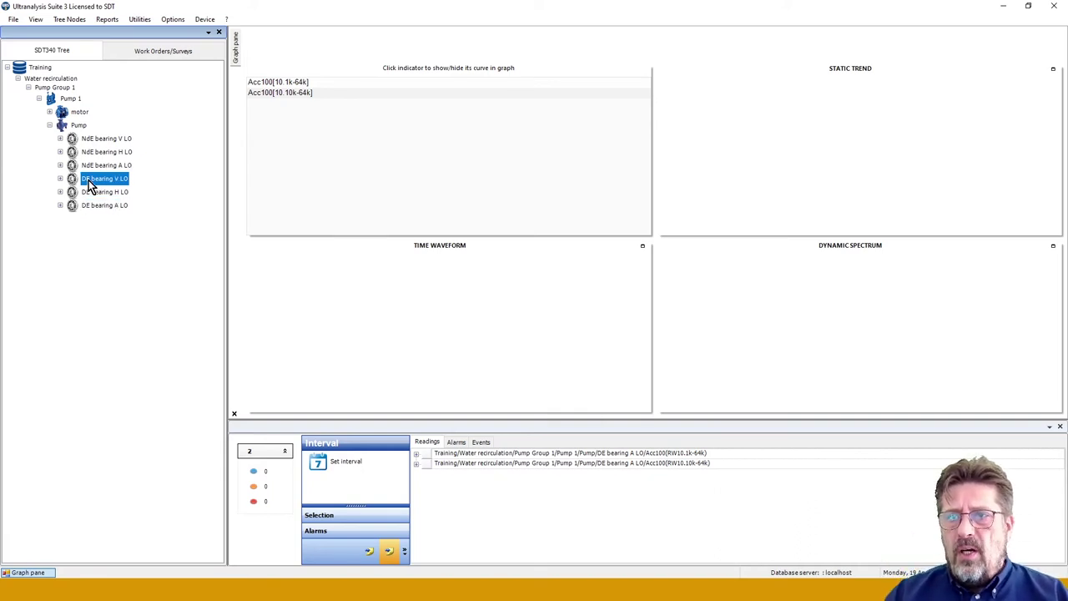
{"action": "left_click", "coordinate": [89, 141]}
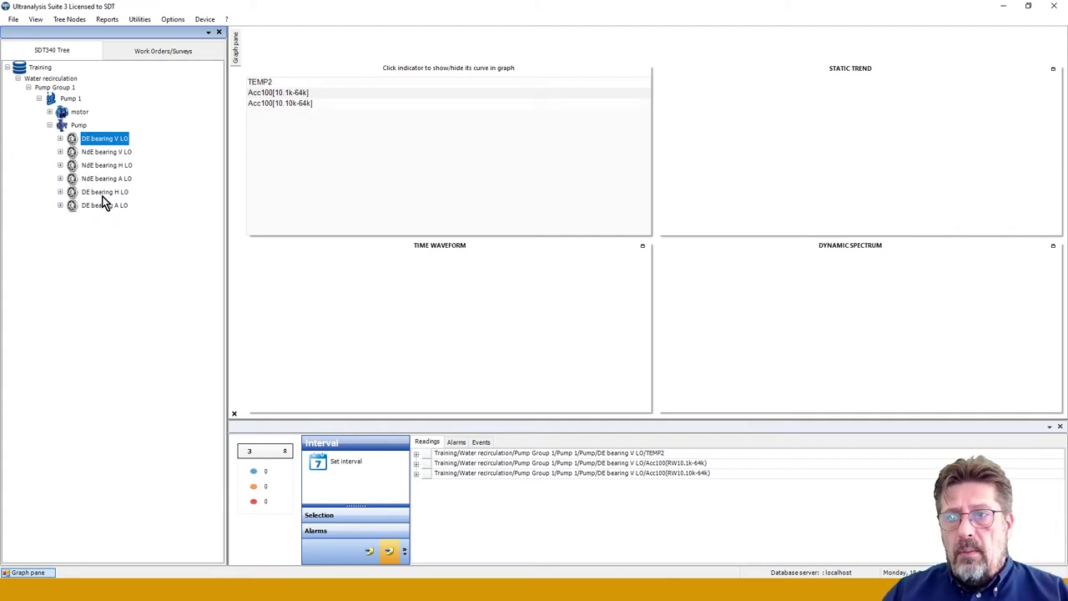
{"action": "left_click", "coordinate": [100, 192]}
{"action": "left_click", "coordinate": [99, 166]}
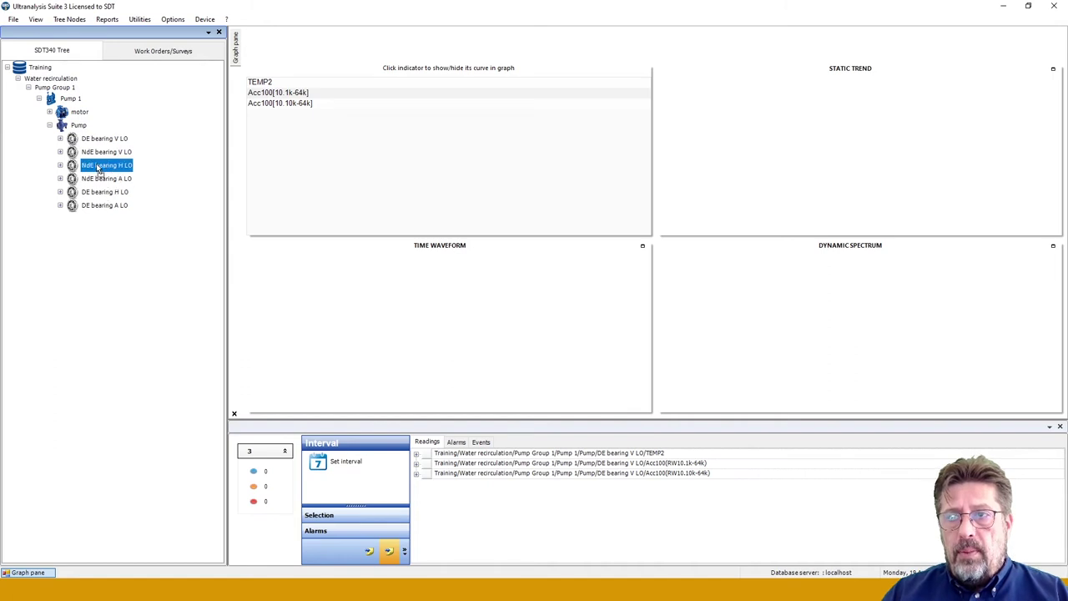
{"action": "left_click", "coordinate": [98, 154]}
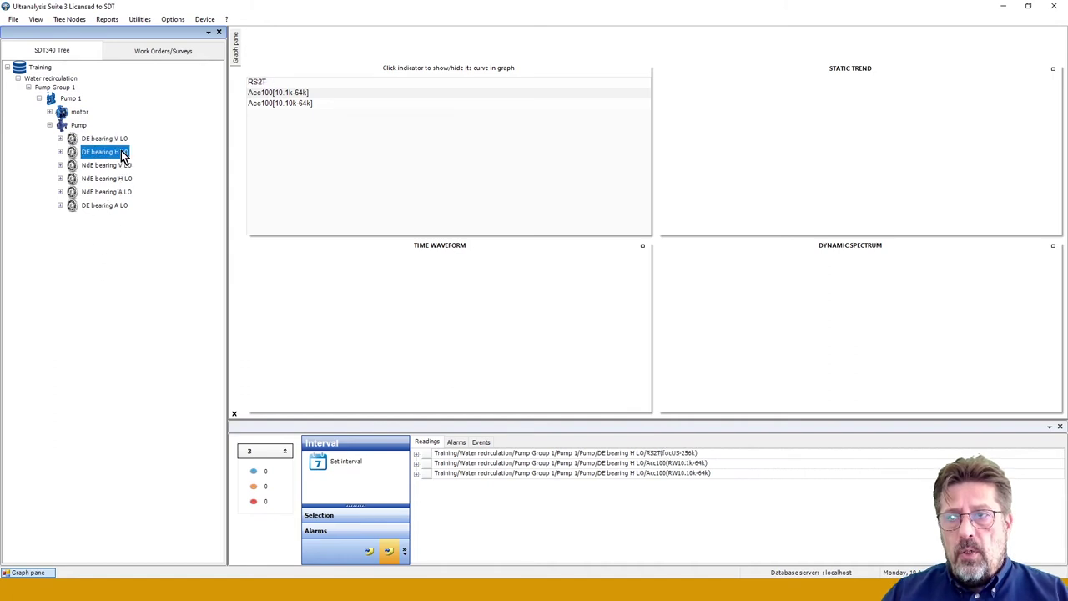
- Move the Pump's DE bearing A LO point directly below DE bearing H LO and collapse the NdE bearing points
{"action": "left_click", "coordinate": [101, 205]}
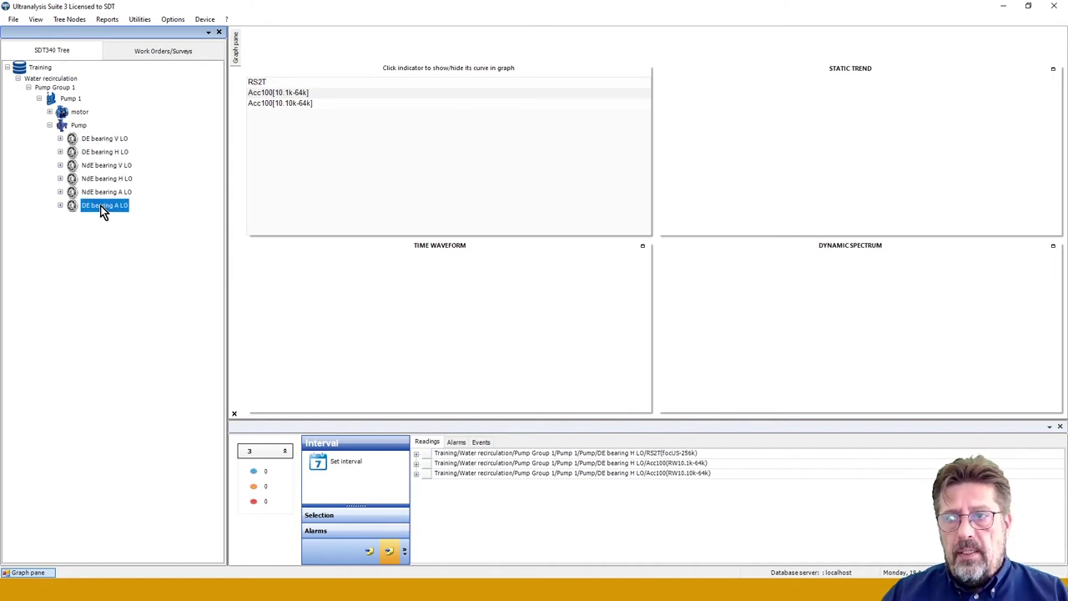
{"action": "left_click", "coordinate": [101, 192]}
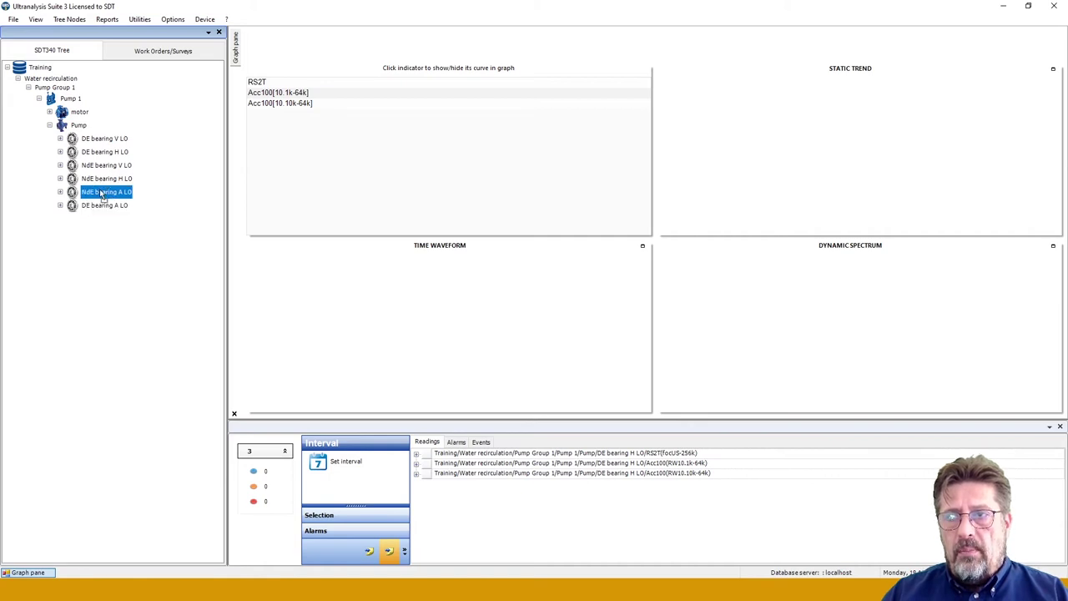
{"action": "left_click", "coordinate": [100, 179]}
{"action": "left_click", "coordinate": [98, 166]}
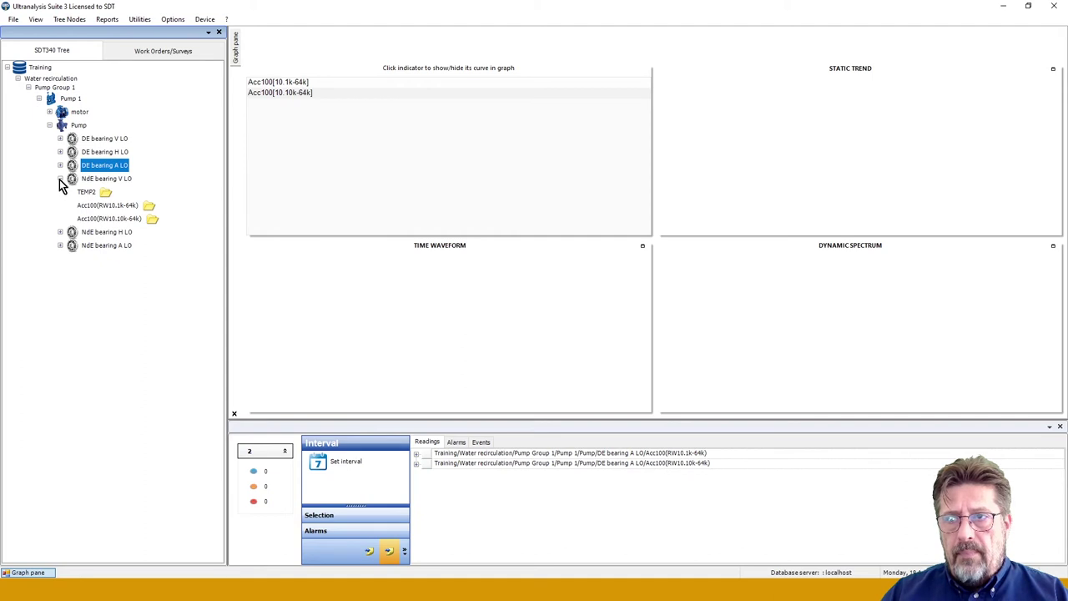
{"action": "left_click", "coordinate": [60, 179]}
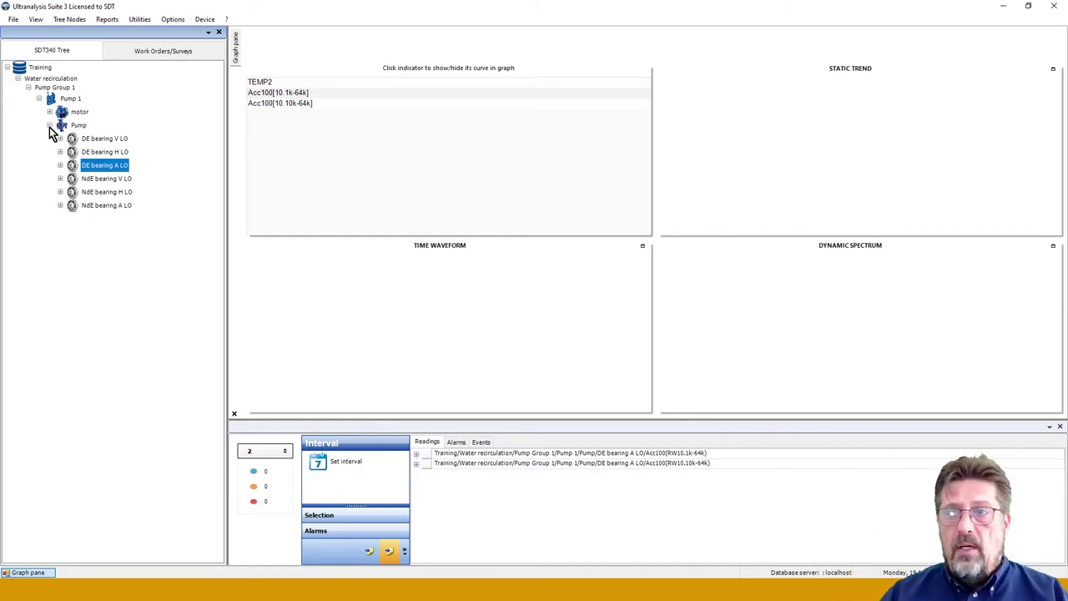
{"action": "left_click", "coordinate": [60, 191]}
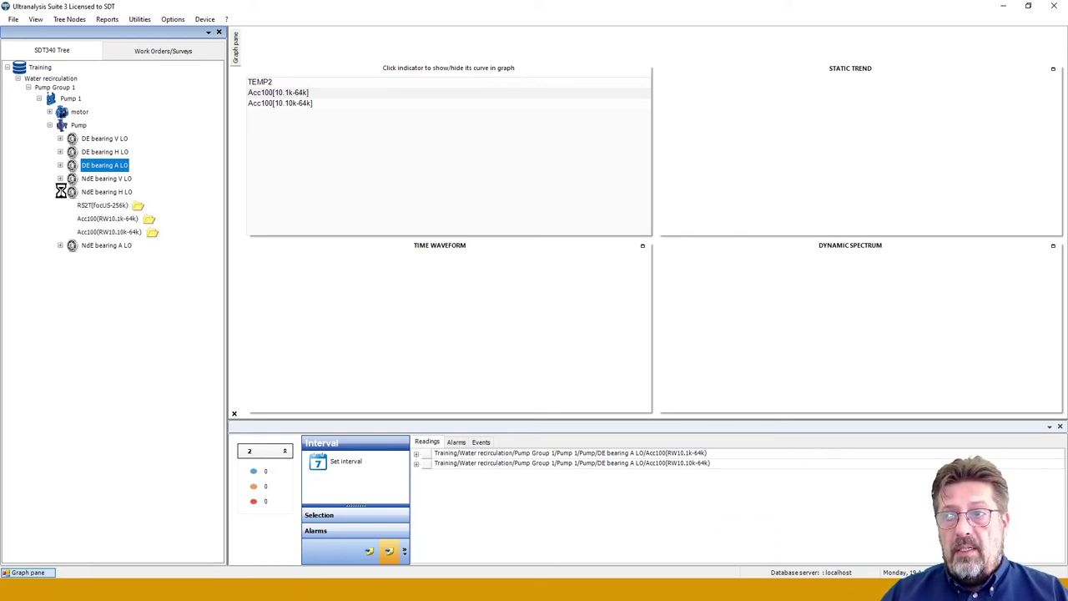
{"action": "left_click", "coordinate": [60, 192]}
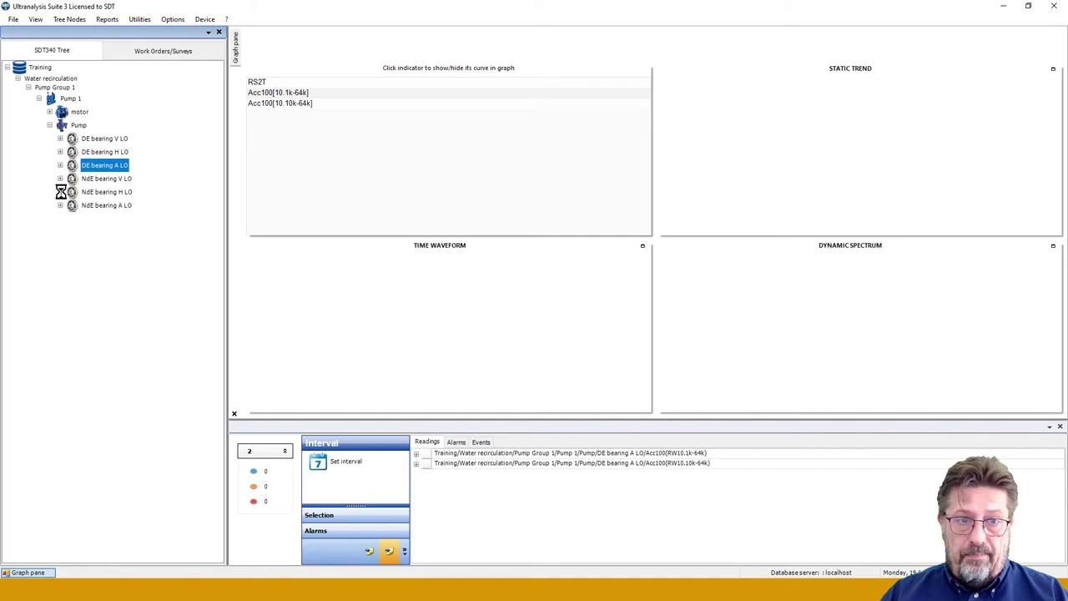
- Add a new measurement point named Volute to the Pump asset
{"action": "right_click", "coordinate": [77, 128]}
{"action": "mouse_move", "coordinate": [156, 133]}
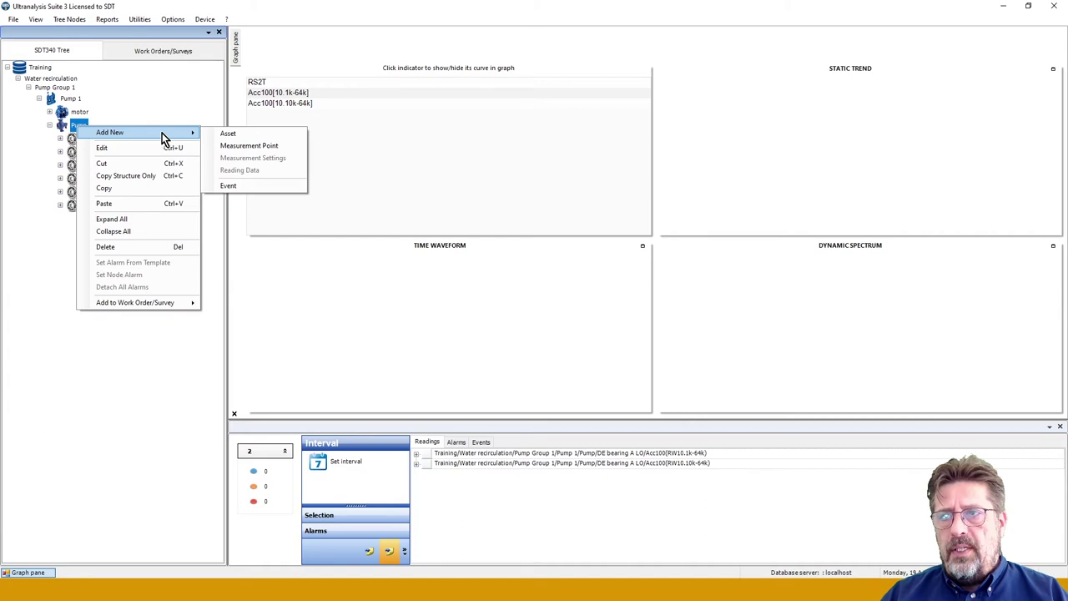
{"action": "left_click", "coordinate": [231, 146]}
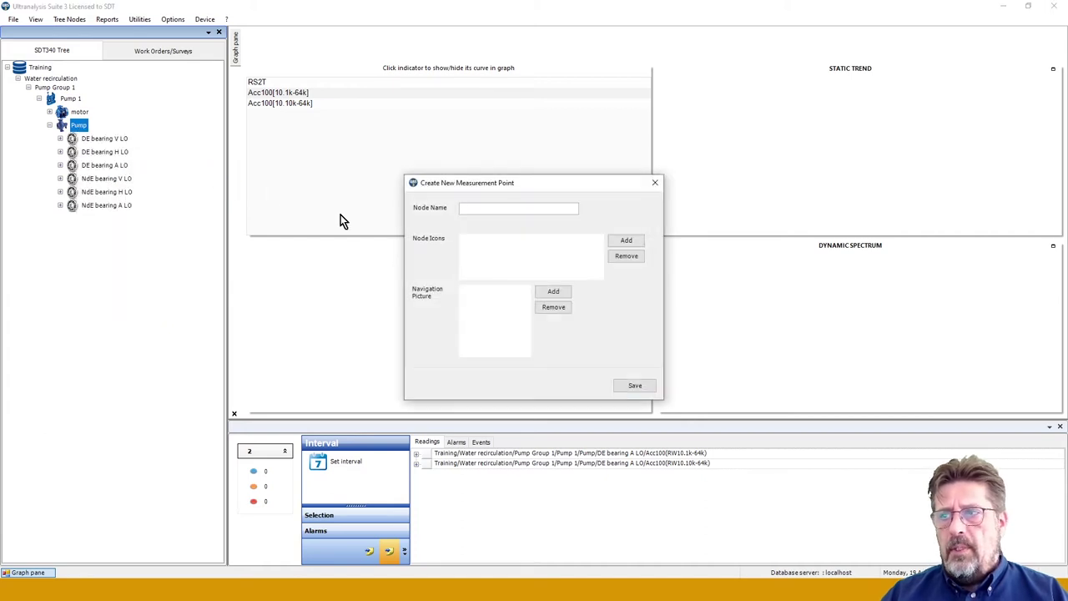
{"action": "left_click", "coordinate": [477, 208]}
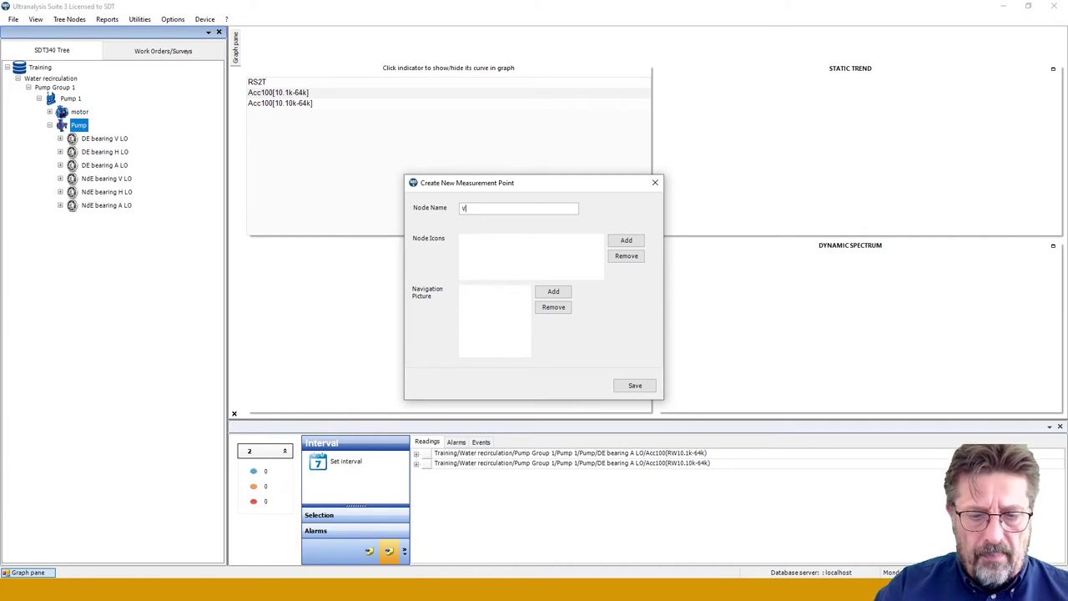
{"action": "type", "text": "Volute"}
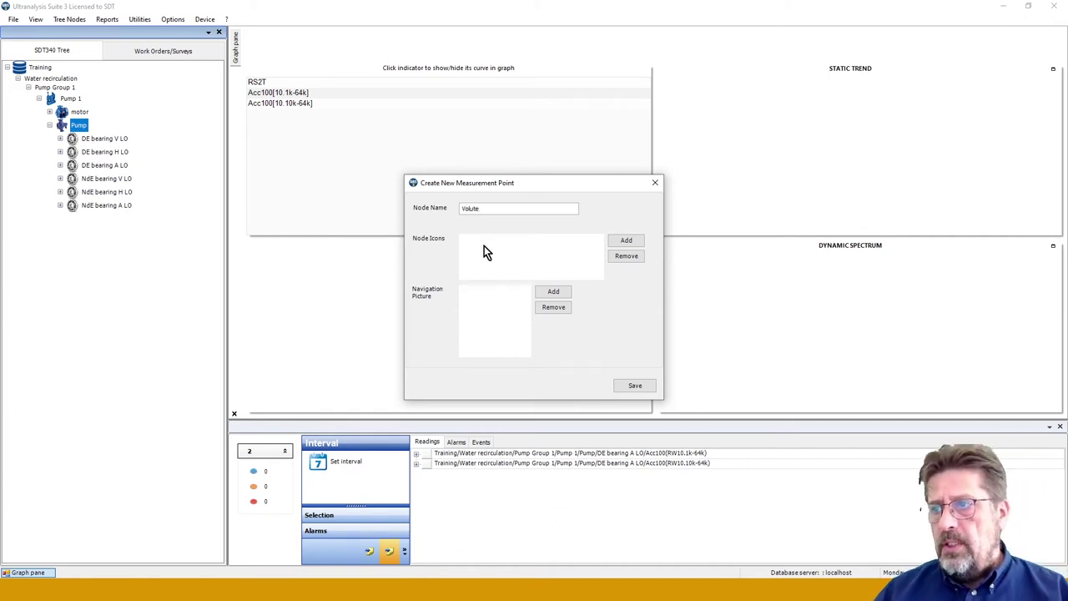
{"action": "left_click", "coordinate": [635, 386]}
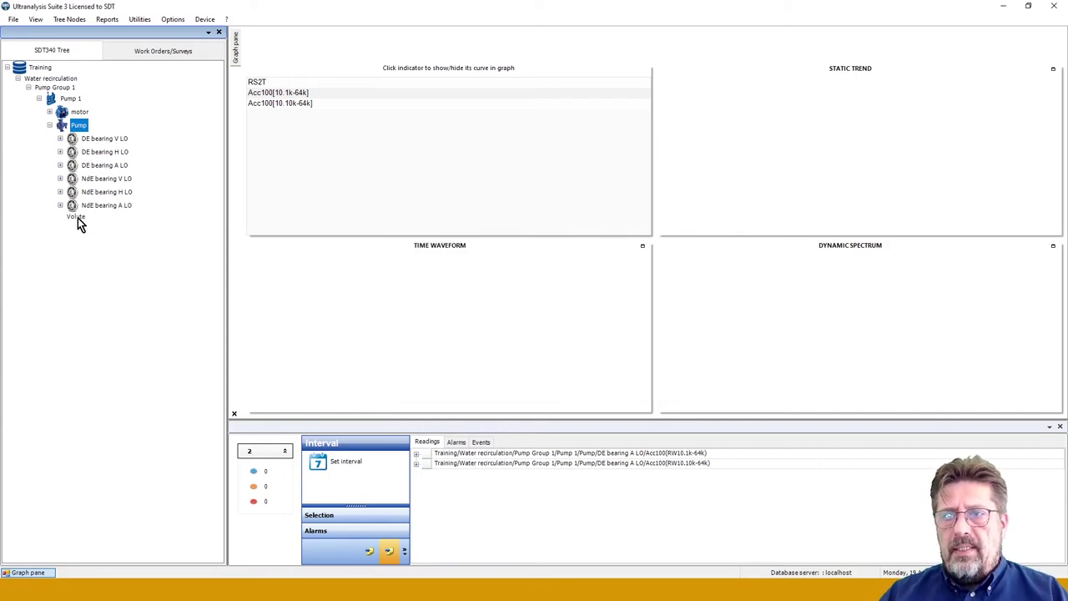
- Create measurement settings for the Volute point with the RS2T sensor and the focUS-256Ksps sample rate
{"action": "right_click", "coordinate": [77, 219]}
{"action": "mouse_move", "coordinate": [132, 224]}
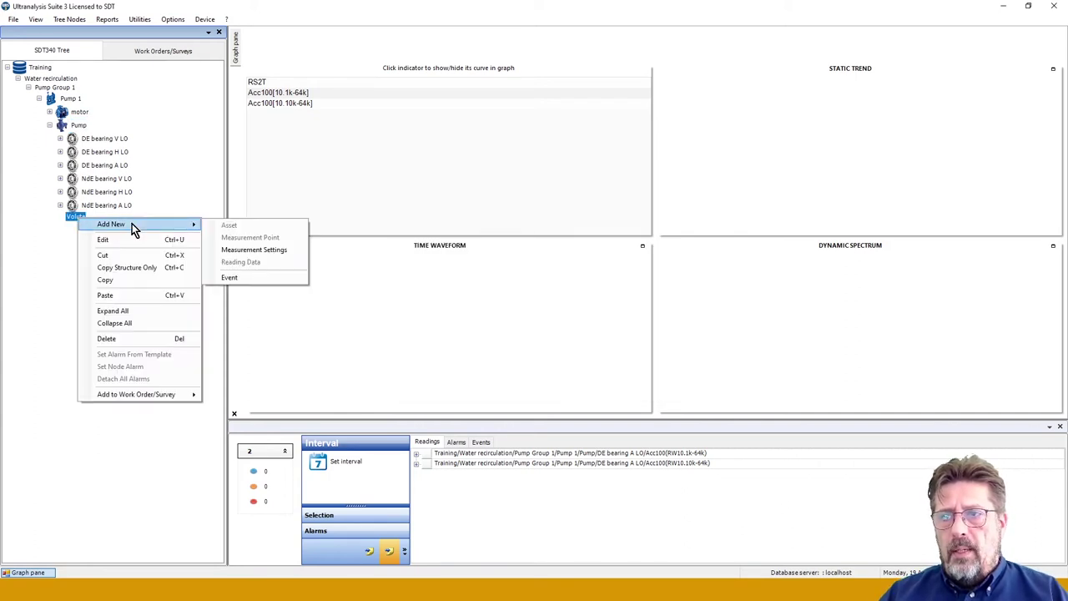
{"action": "left_click", "coordinate": [225, 250]}
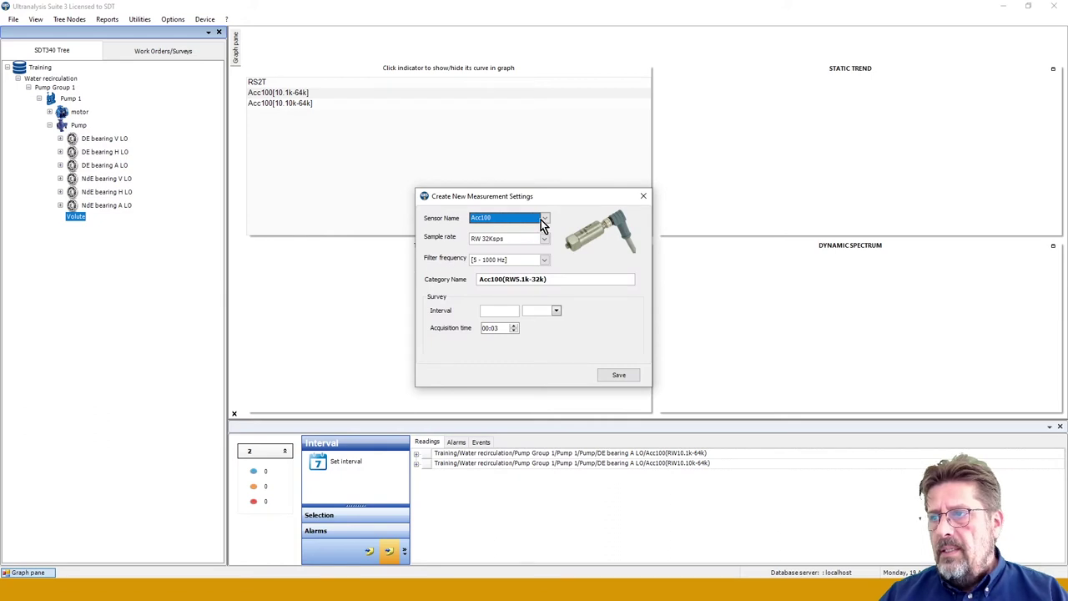
{"action": "left_click", "coordinate": [542, 217]}
{"action": "left_click", "coordinate": [491, 280]}
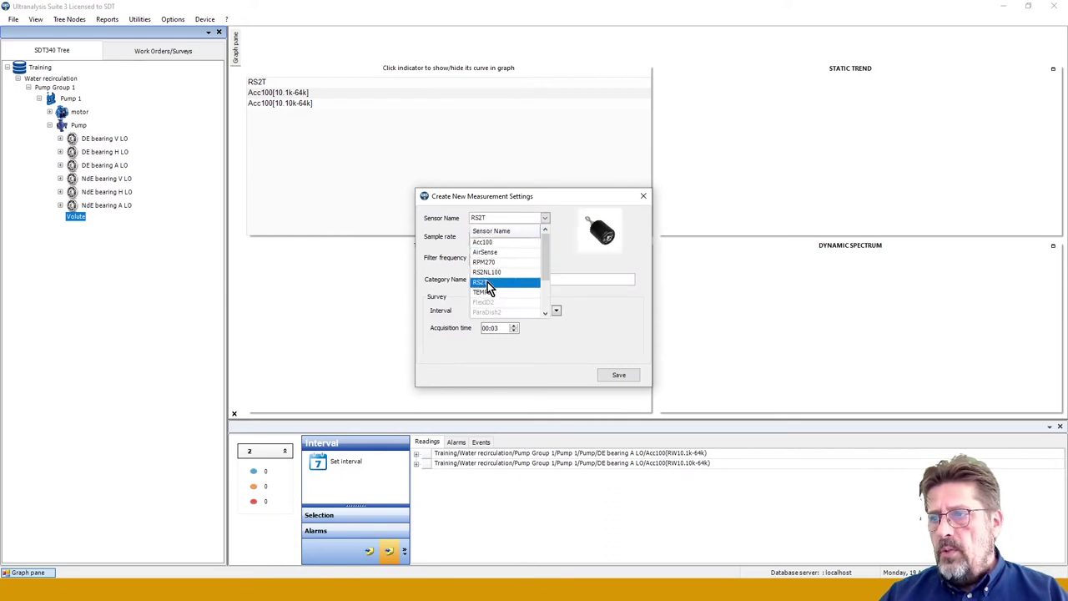
{"action": "left_click", "coordinate": [544, 239]}
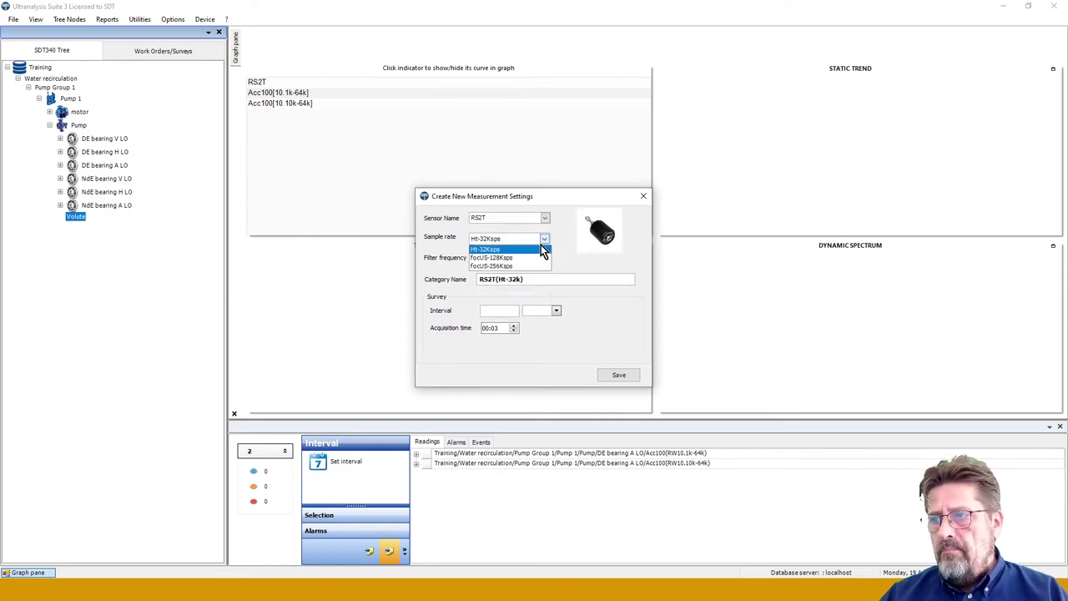
{"action": "left_click", "coordinate": [496, 266]}
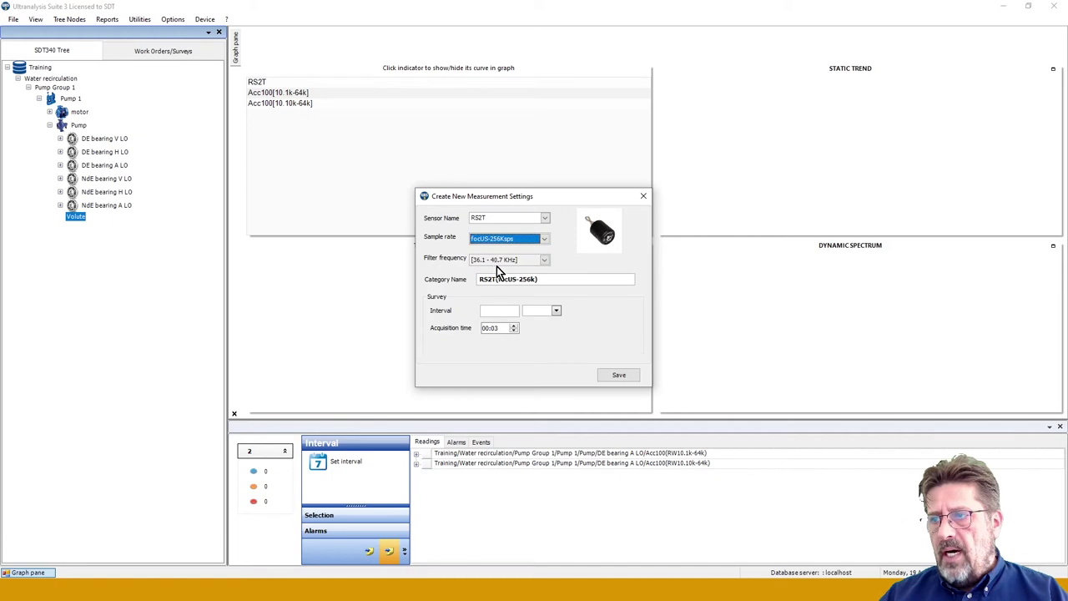
- Set the Volute survey interval to 1 month and the acquisition time to 00:10, and save the measurement settings
{"action": "left_click", "coordinate": [507, 310]}
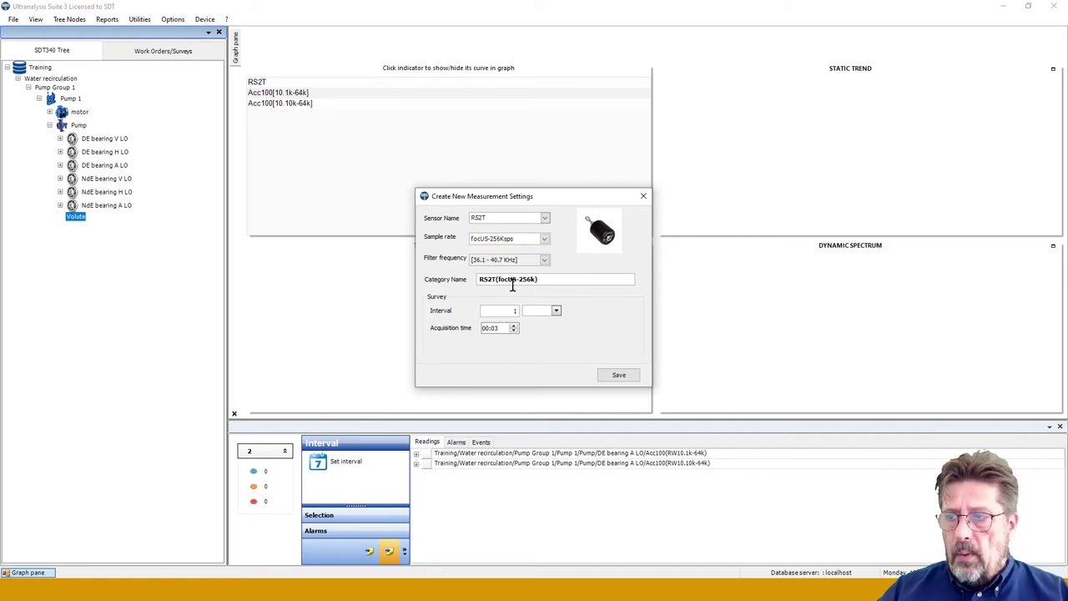
{"action": "left_click", "coordinate": [556, 310]}
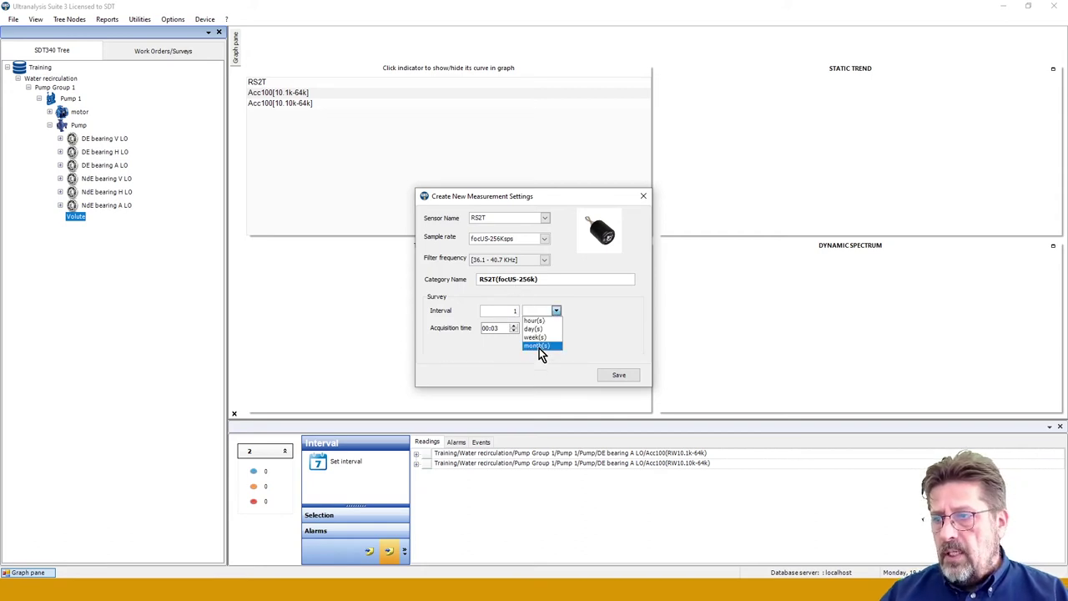
{"action": "left_click", "coordinate": [538, 345]}
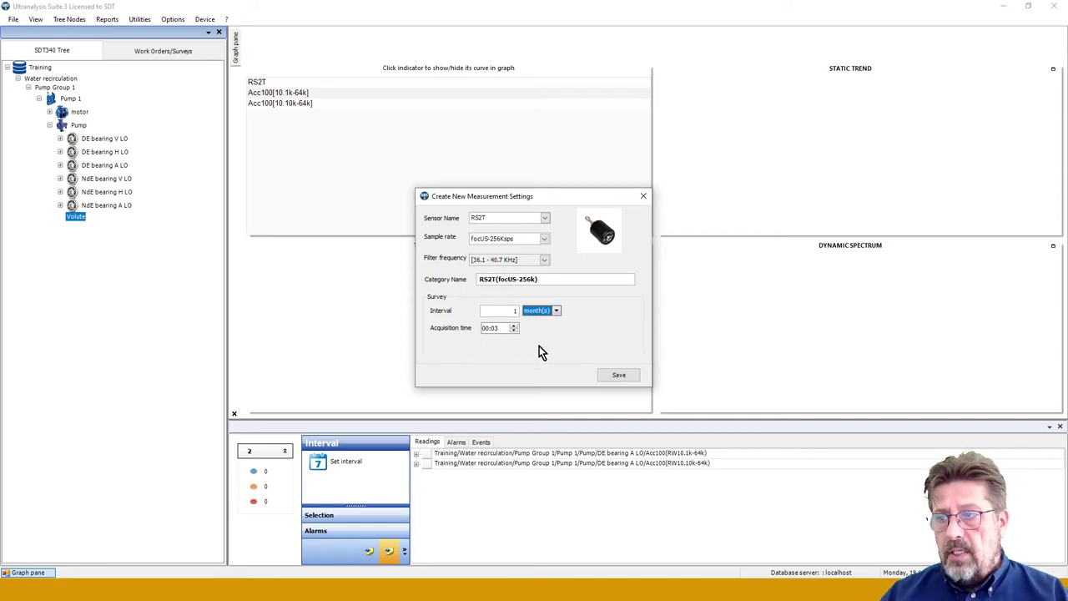
{"action": "left_click", "coordinate": [494, 330]}
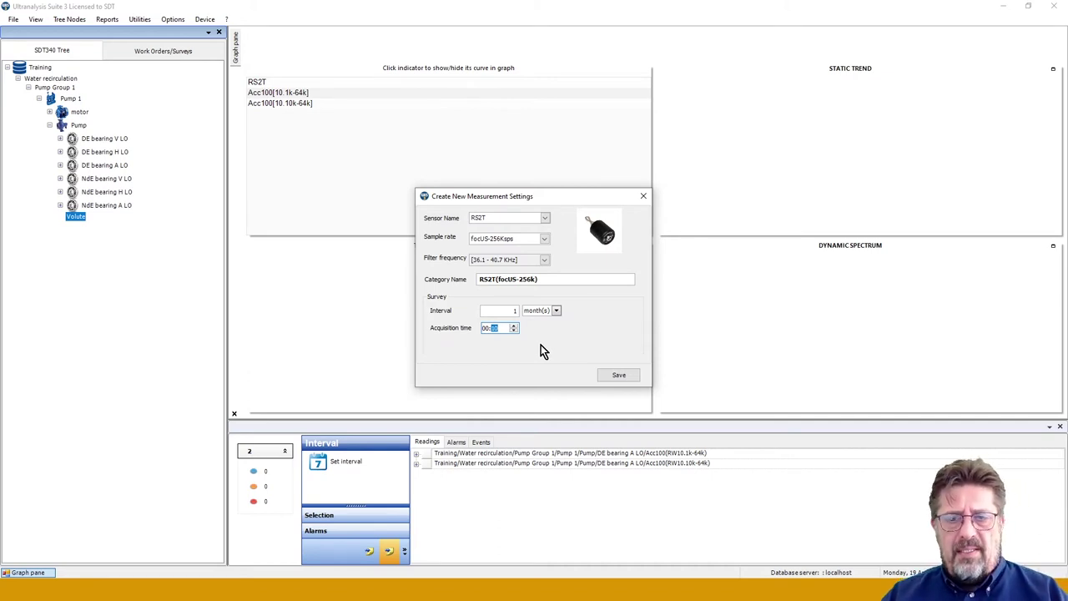
{"action": "left_click", "coordinate": [619, 377]}
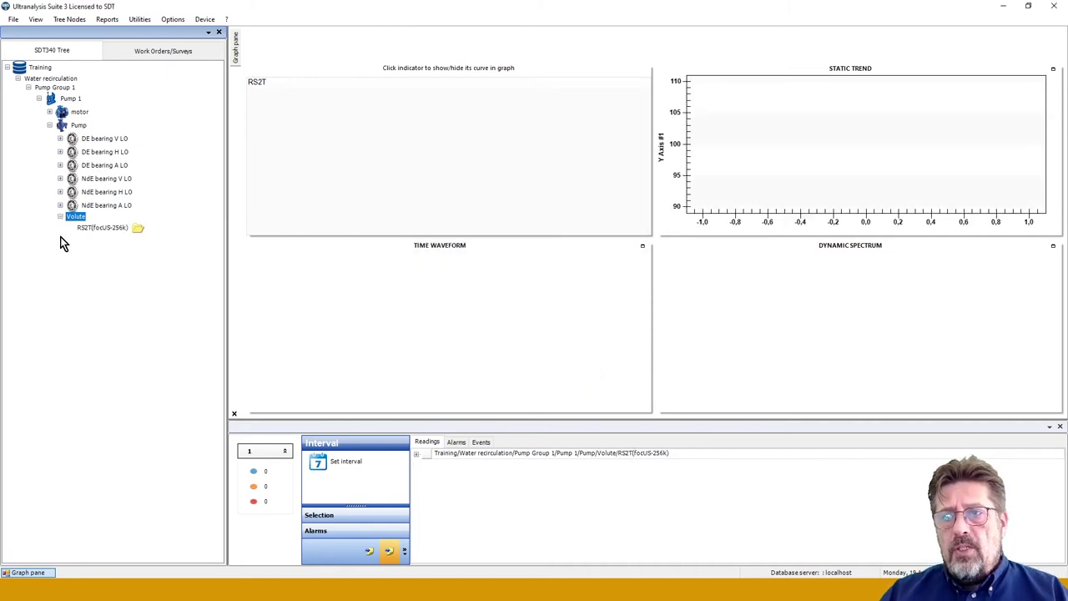
- Collapse the Pump branch, copy only the structure of the Pump 1 asset and paste it into Pump Group 1
{"action": "left_click", "coordinate": [60, 216]}
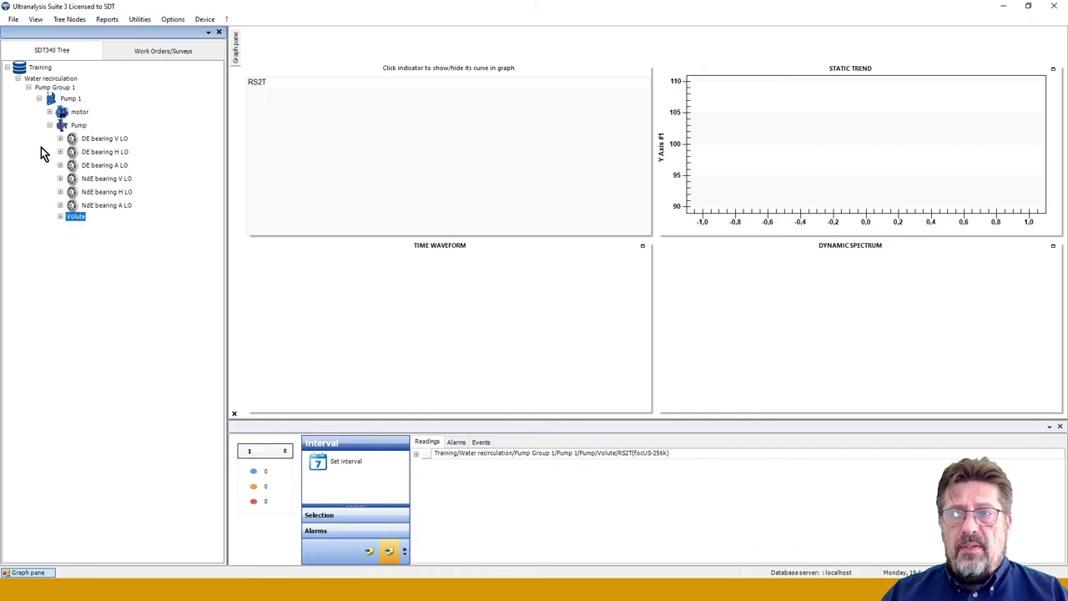
{"action": "left_click", "coordinate": [50, 125]}
{"action": "left_click", "coordinate": [78, 126]}
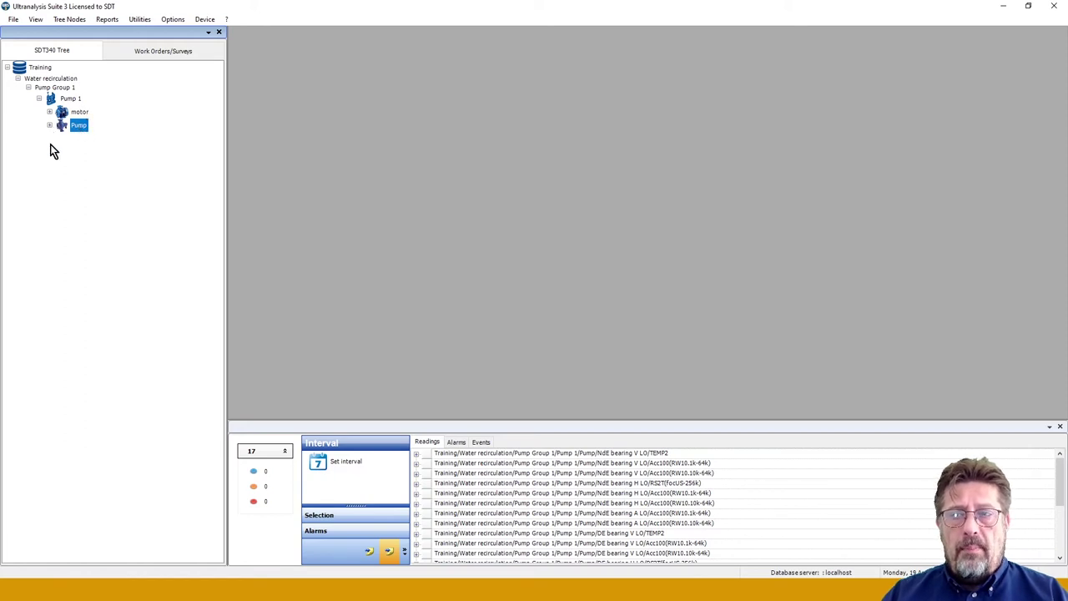
{"action": "right_click", "coordinate": [72, 100]}
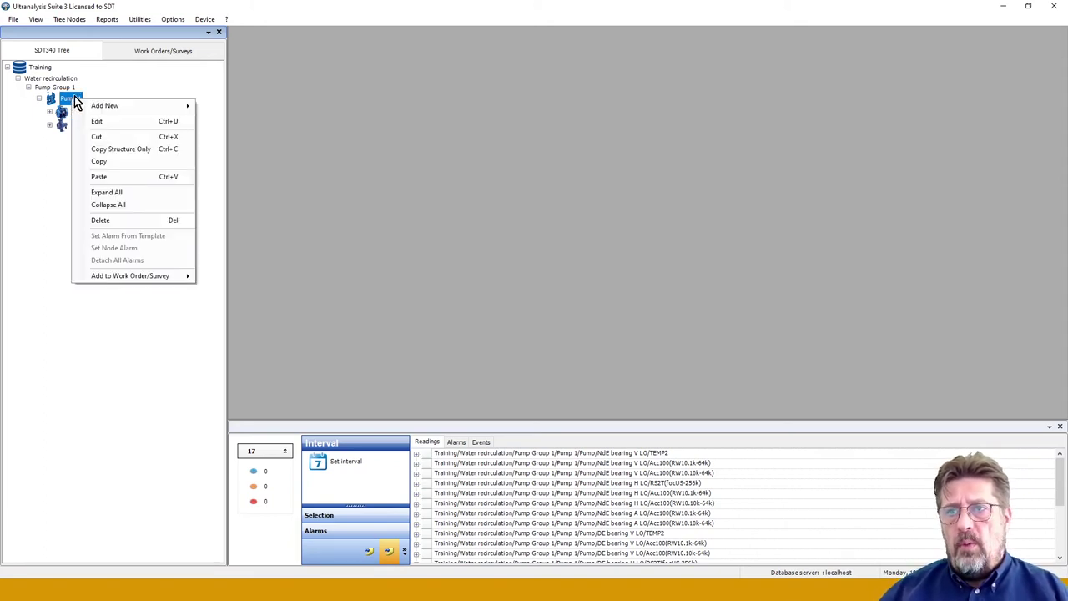
{"action": "left_click", "coordinate": [105, 150]}
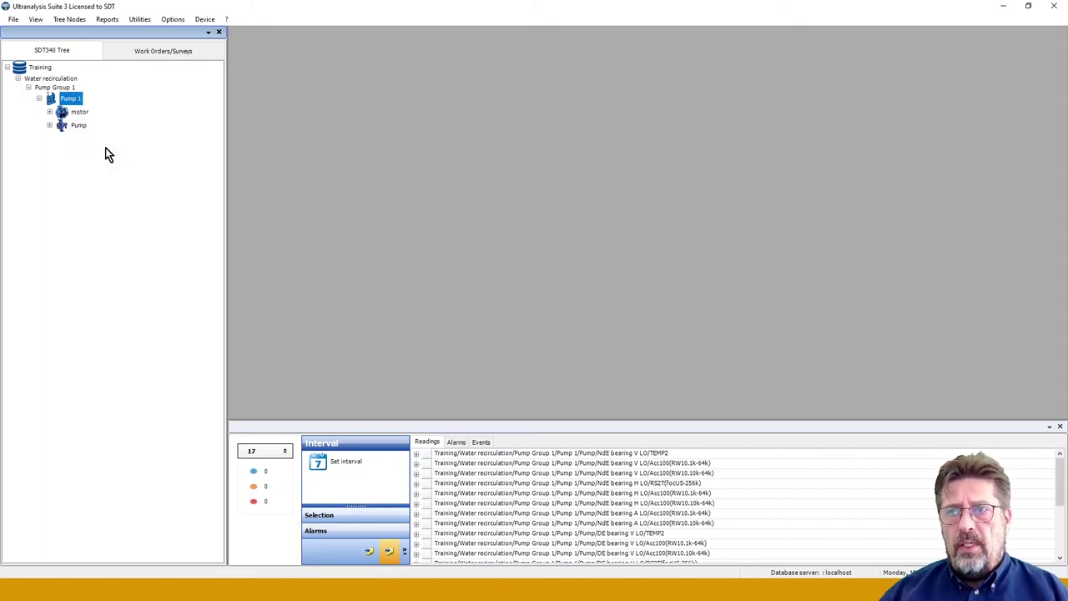
{"action": "left_click", "coordinate": [56, 89]}
{"action": "right_click", "coordinate": [57, 89]}
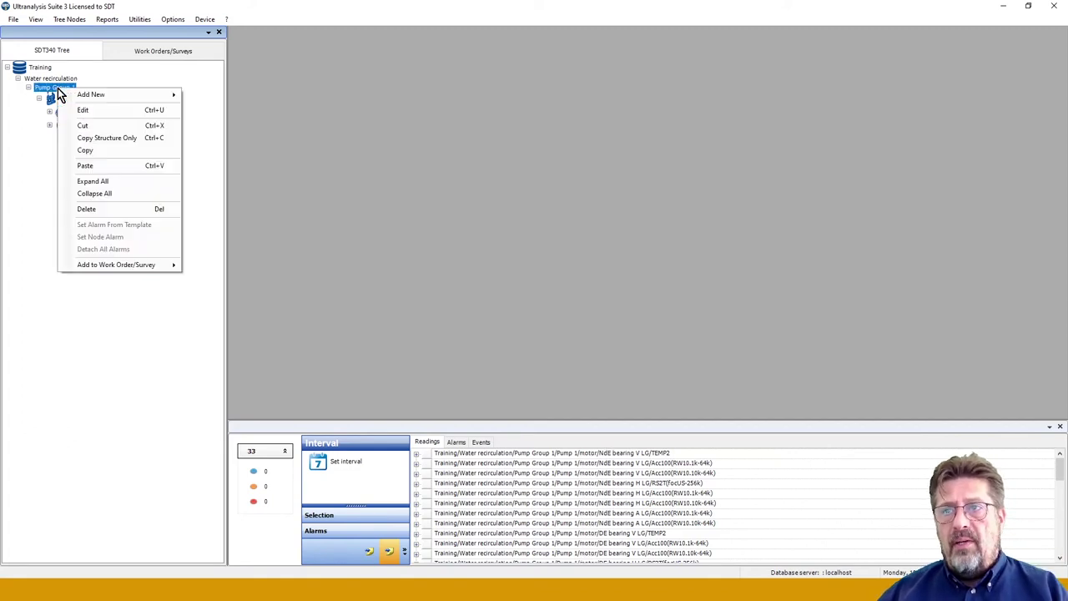
{"action": "mouse_move", "coordinate": [67, 96]}
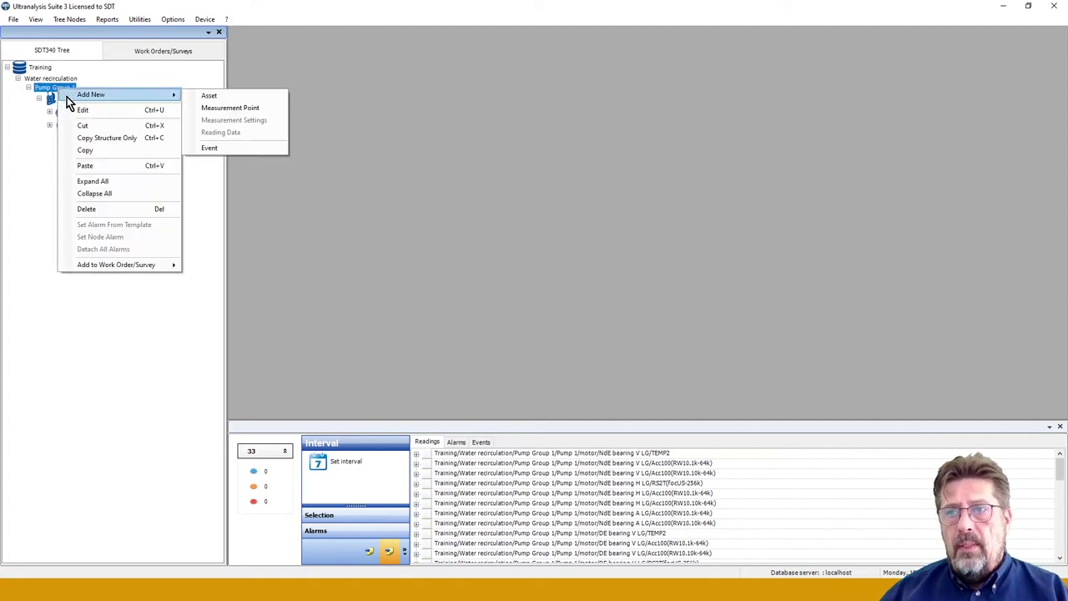
{"action": "left_click", "coordinate": [94, 168]}
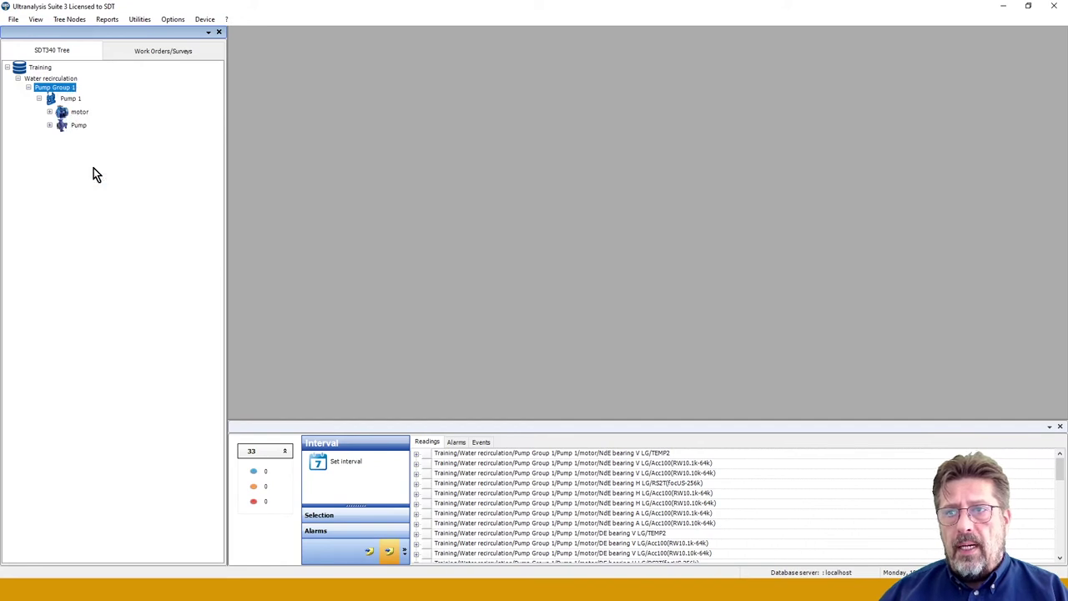
- Rename the pasted copy of Pump 1 in Pump Group 1 as Pump 2 and check its motor and Pump sub-assets
{"action": "right_click", "coordinate": [74, 139]}
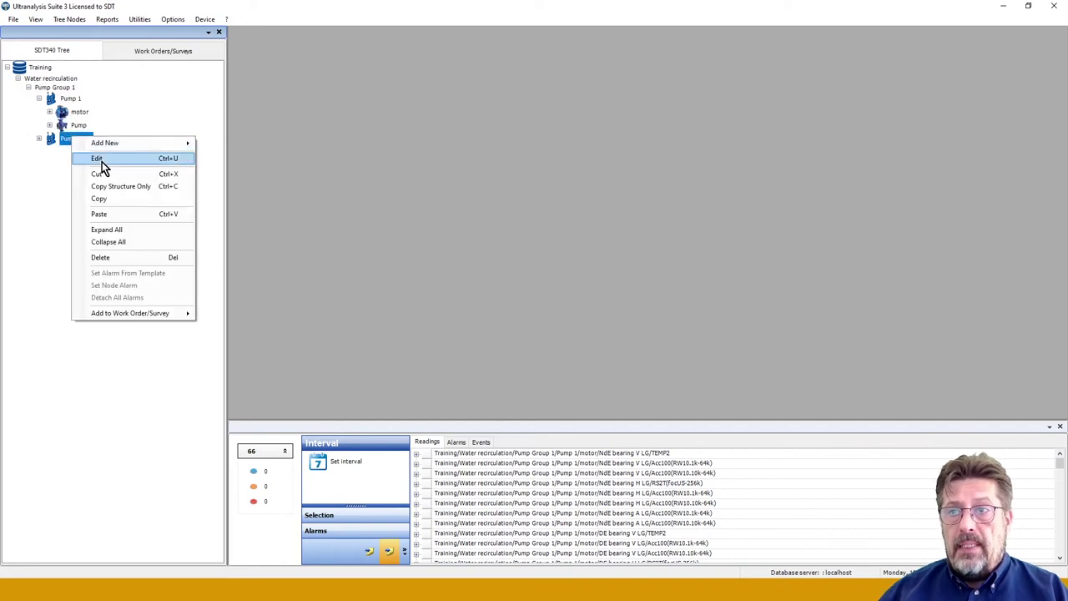
{"action": "left_click", "coordinate": [102, 161]}
{"action": "left_click", "coordinate": [495, 208]}
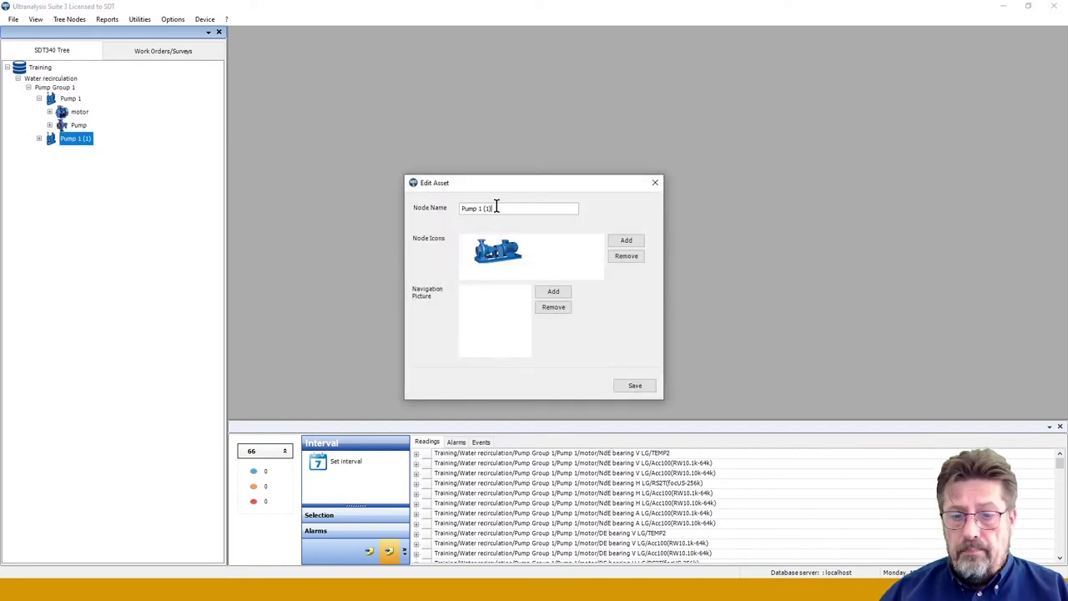
{"action": "key", "text": "BackSpace"}
{"action": "key", "text": "BackSpace"}
{"action": "key", "text": "BackSpace"}
{"action": "key", "text": "BackSpace"}
{"action": "type", "text": "2"}
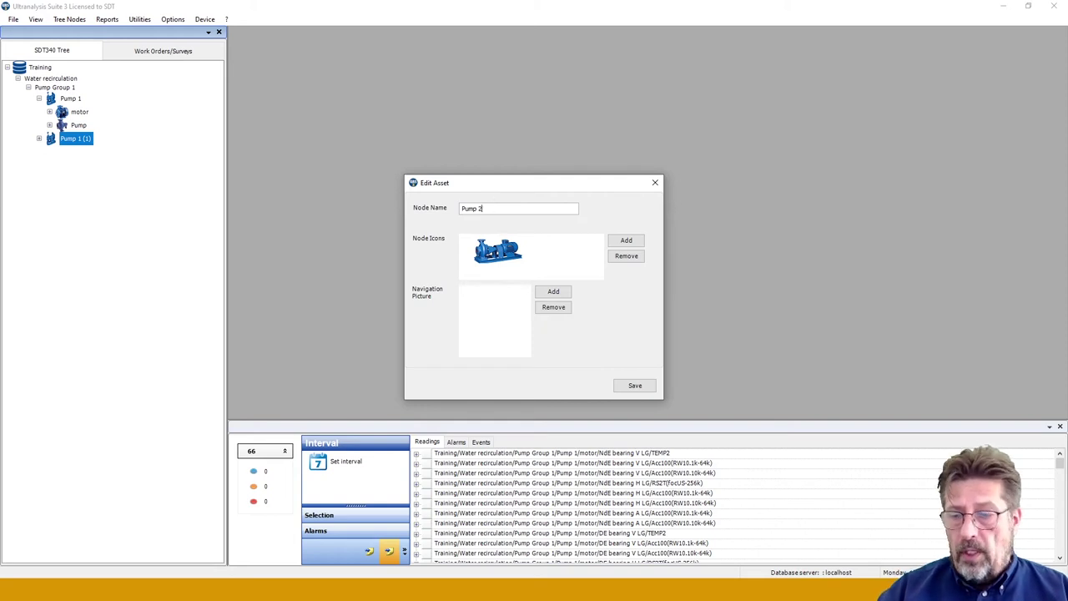
{"action": "left_click", "coordinate": [638, 387]}
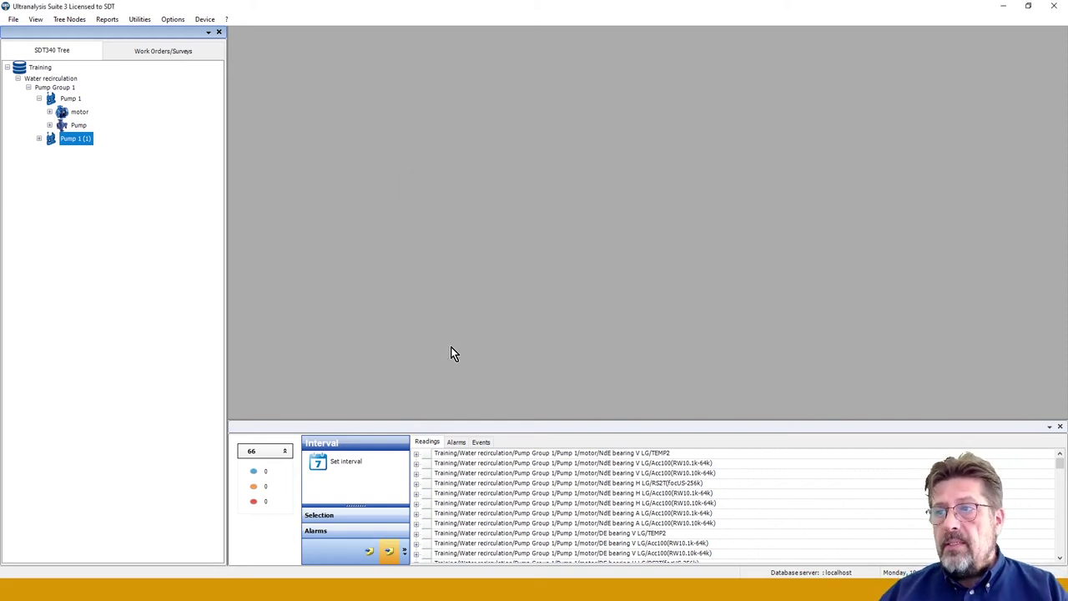
{"action": "left_click", "coordinate": [39, 138]}
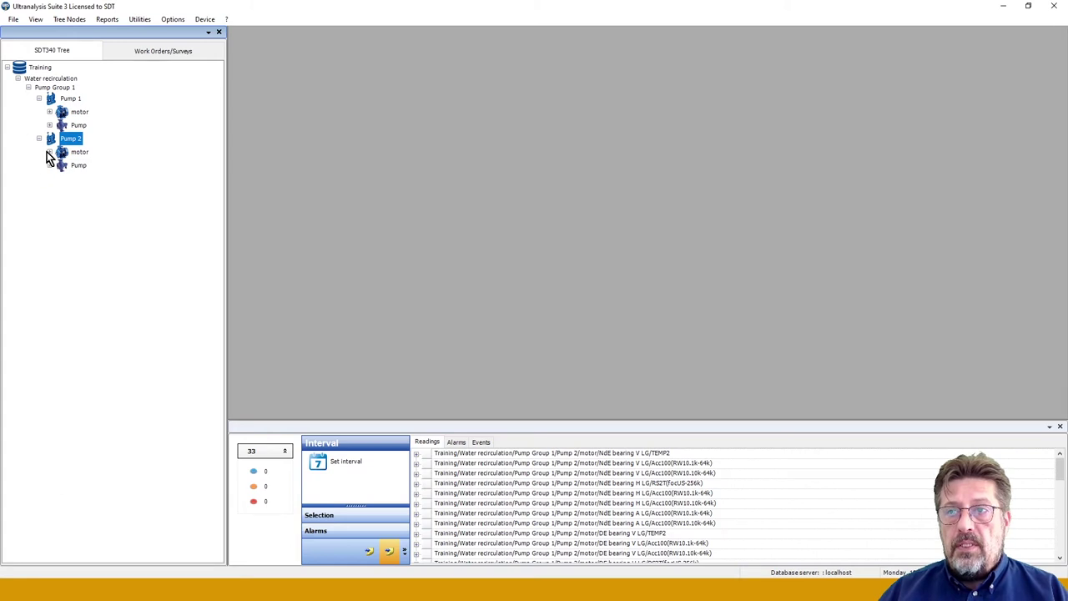
{"action": "left_click", "coordinate": [39, 139]}
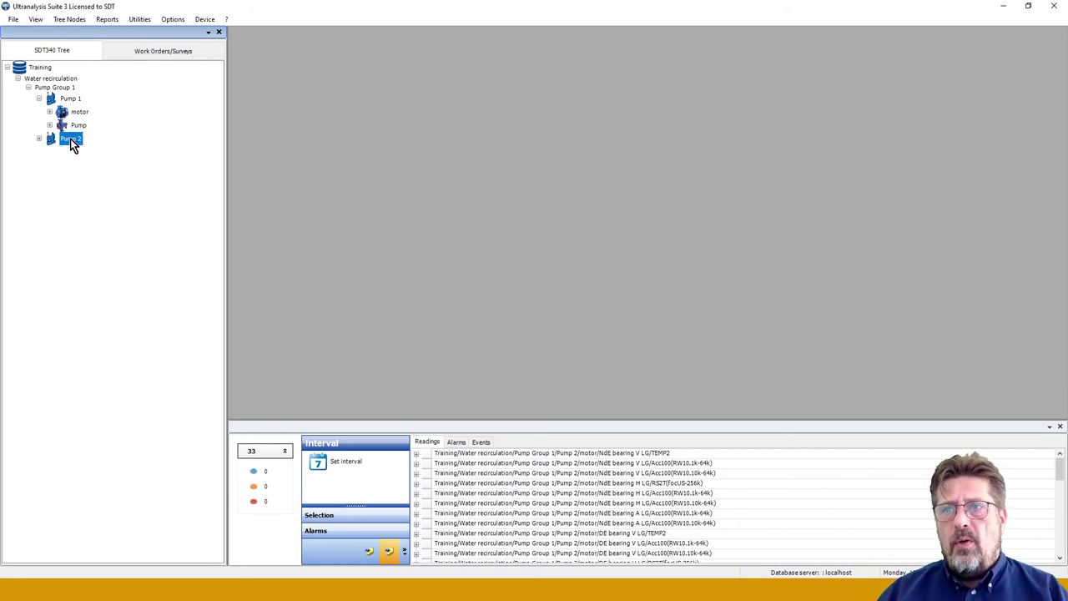
- Extend the name of the Pump 2 asset to Pump 2 BACKUP and save it
{"action": "right_click", "coordinate": [73, 144]}
{"action": "left_click", "coordinate": [96, 160]}
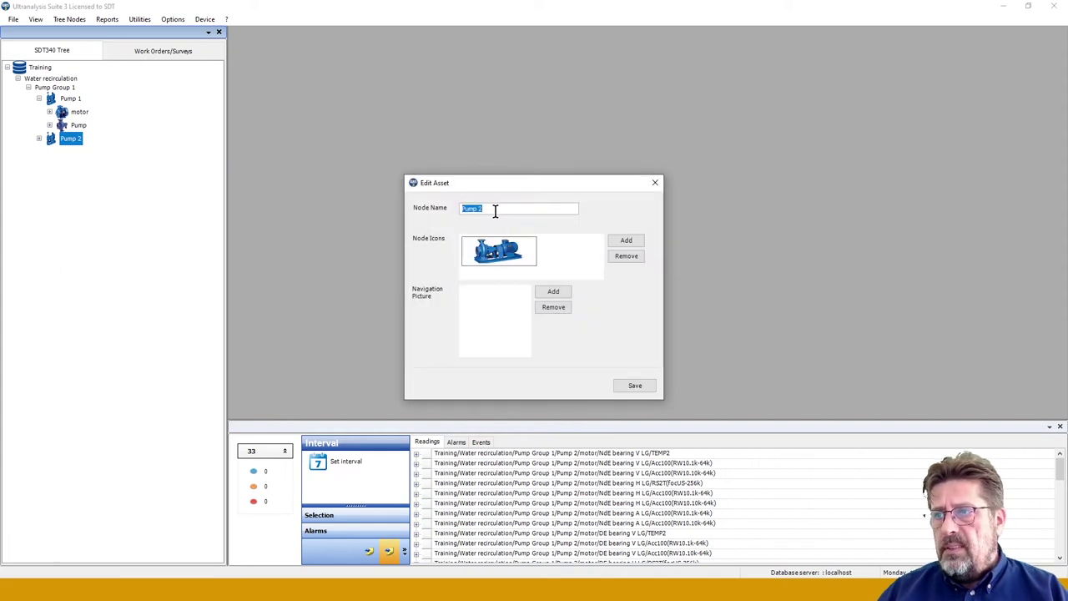
{"action": "left_click", "coordinate": [494, 210]}
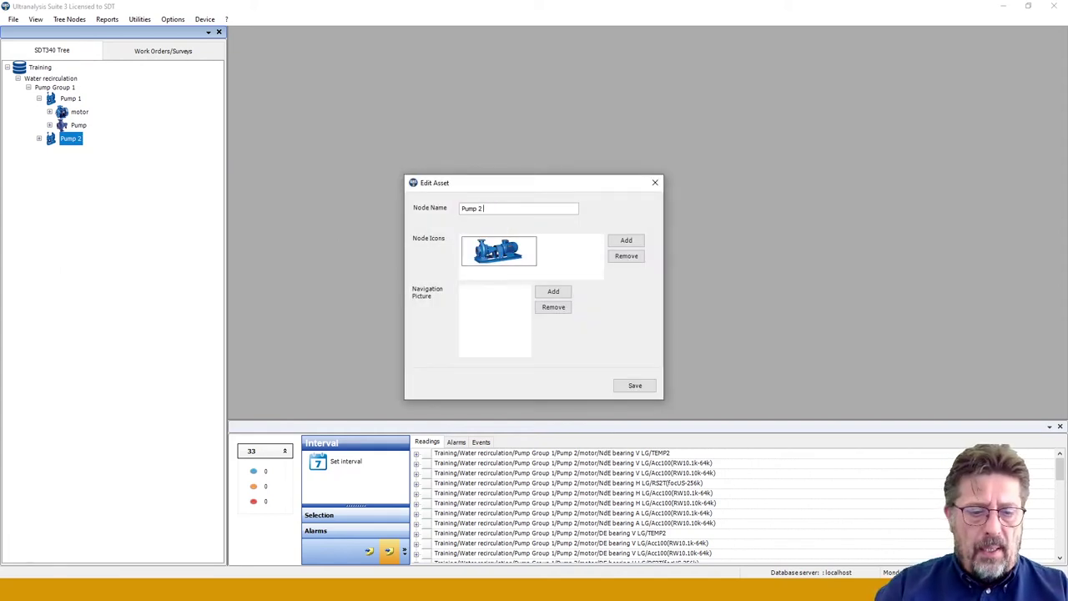
{"action": "type", "text": "BACKU"}
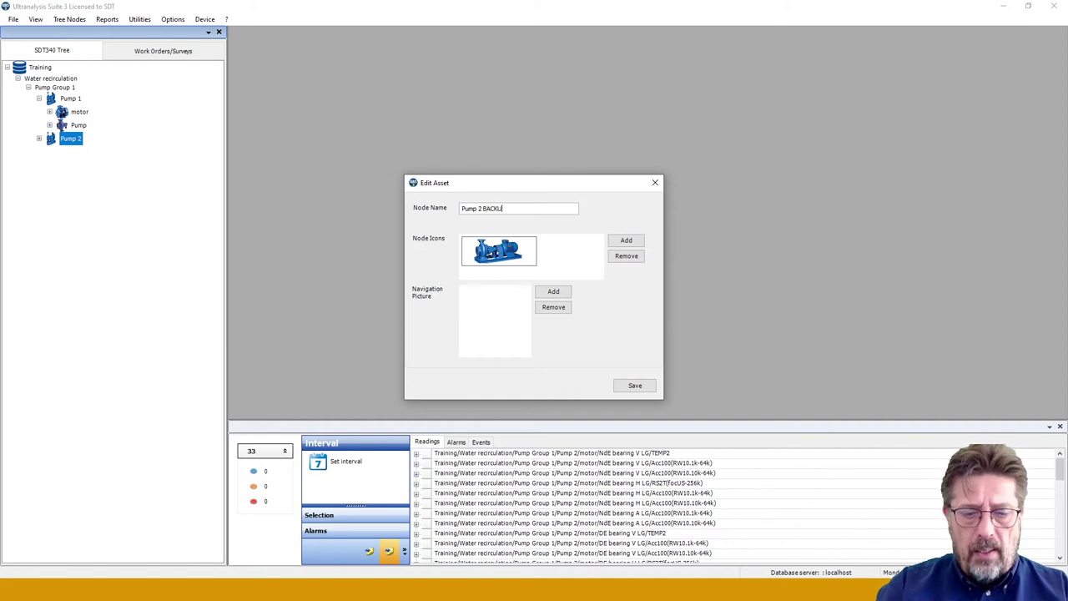
{"action": "type", "text": "P"}
{"action": "left_click", "coordinate": [636, 386]}
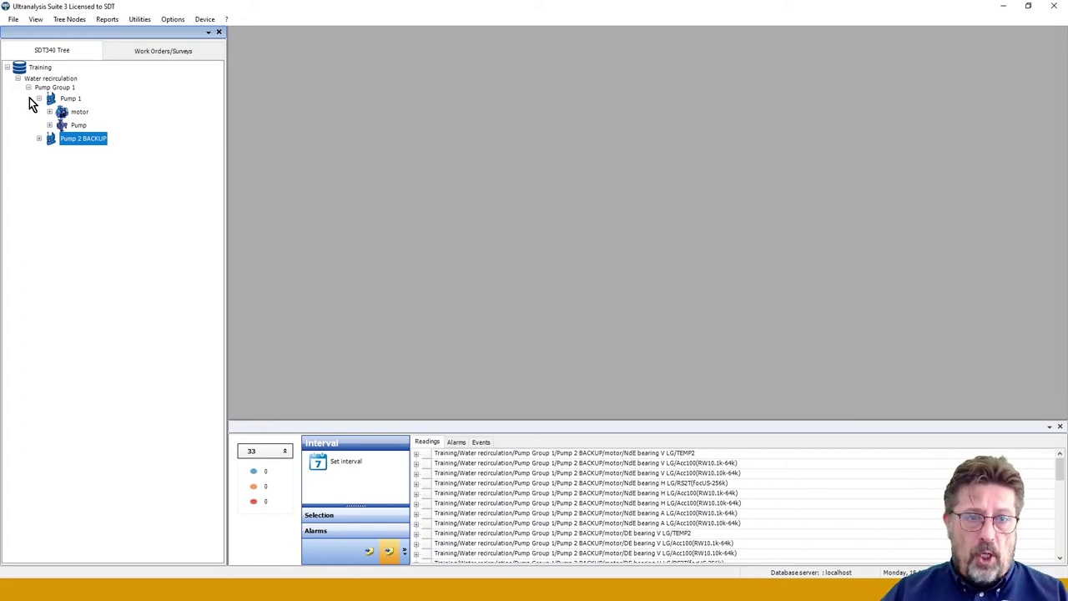
- Copy only the structure of Pump Group 1 and paste it into the Water recirculation node
{"action": "left_click", "coordinate": [38, 98]}
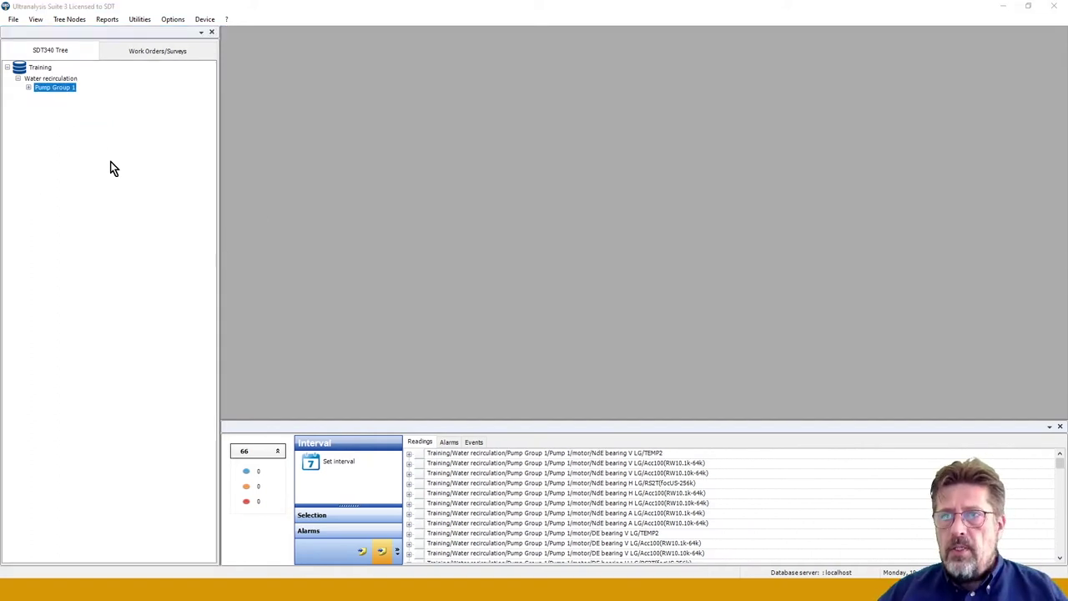
{"action": "left_click", "coordinate": [29, 88]}
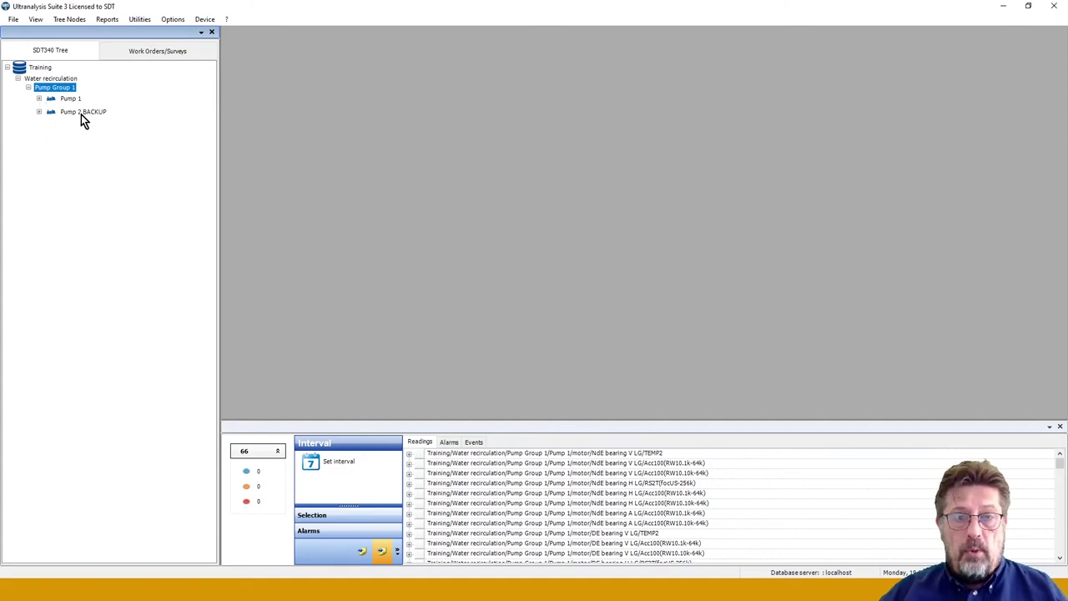
{"action": "right_click", "coordinate": [44, 91]}
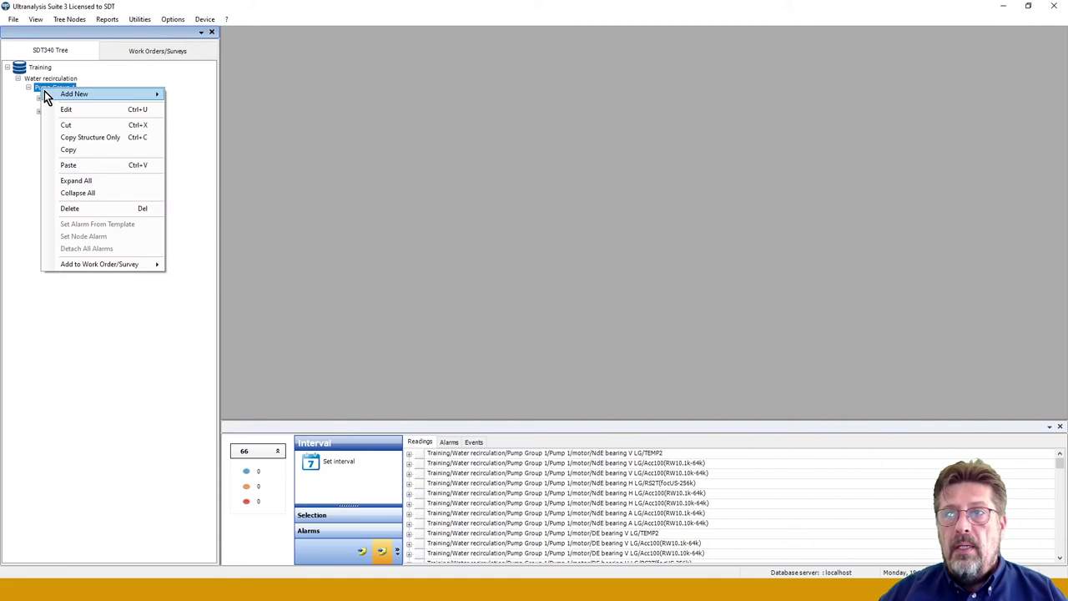
{"action": "left_click", "coordinate": [78, 138]}
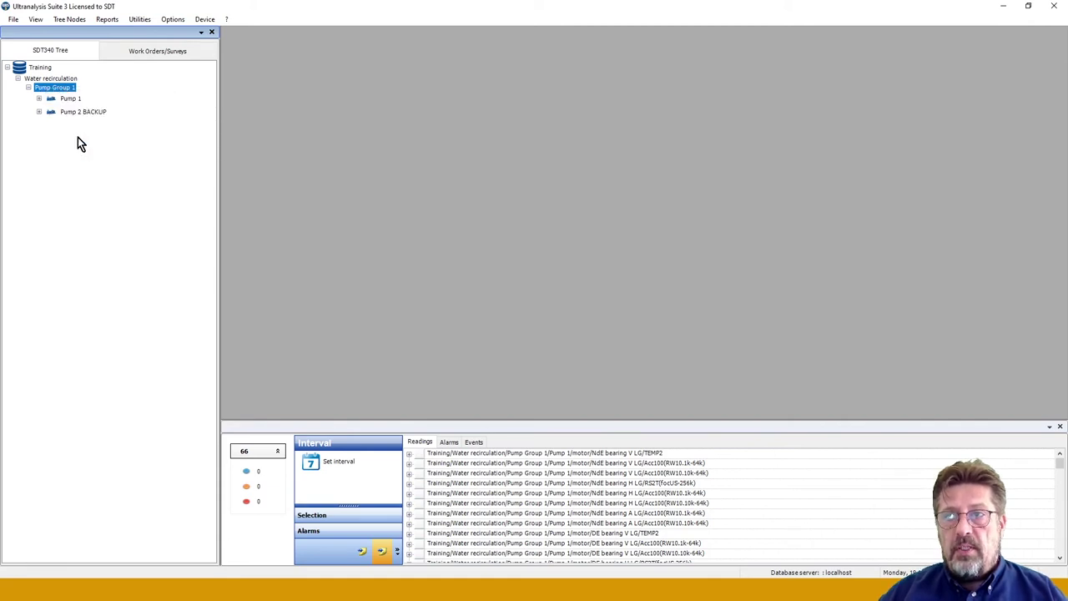
{"action": "left_click", "coordinate": [55, 79]}
{"action": "right_click", "coordinate": [55, 84]}
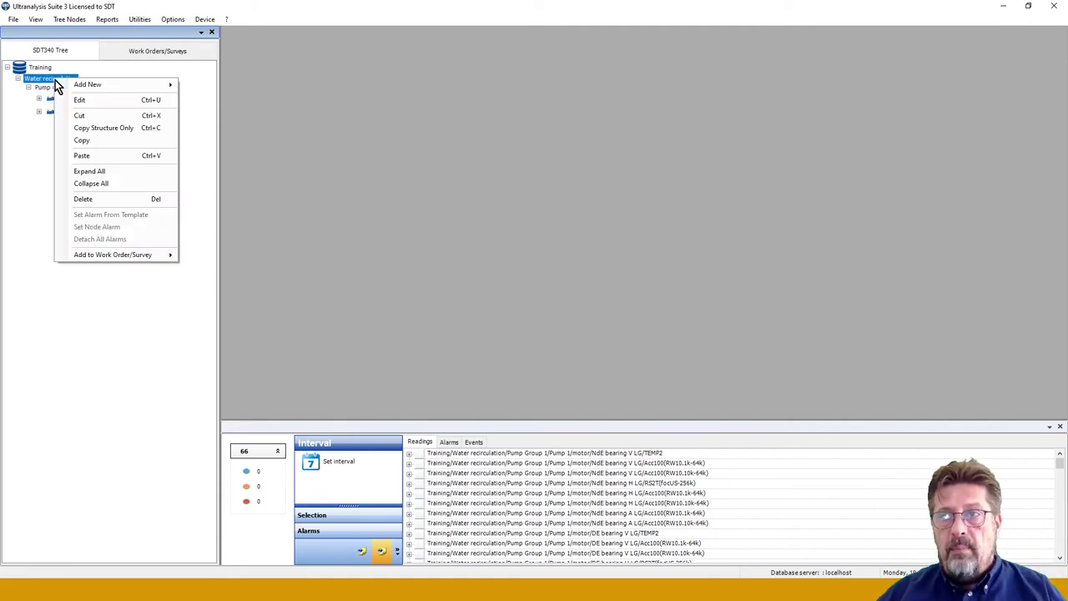
{"action": "left_click", "coordinate": [81, 156]}
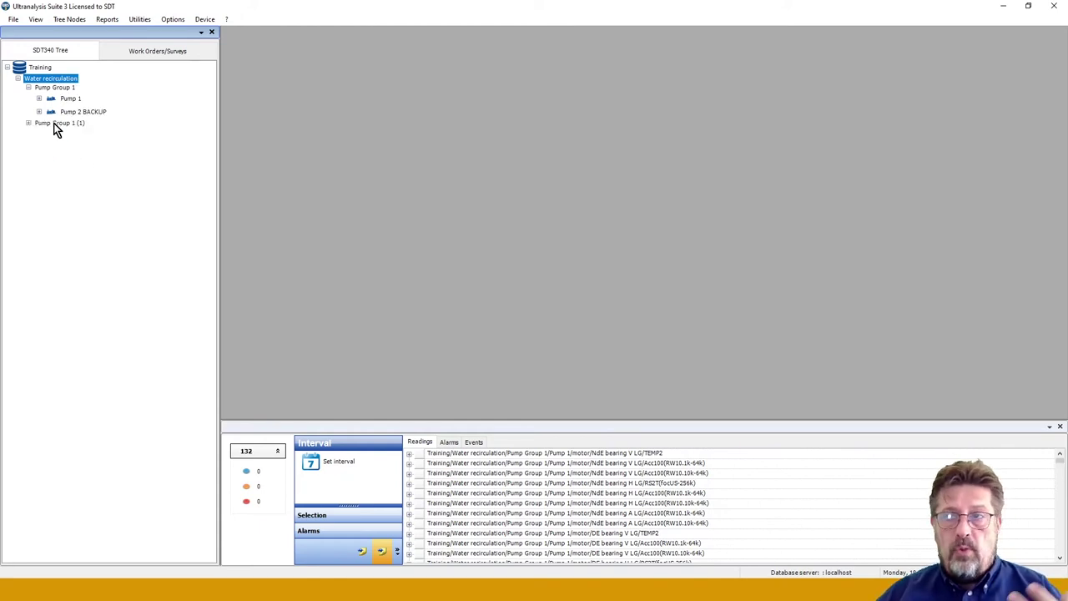
- Rename the pasted copy of Pump Group 1 as Pump Group 2 and save it
{"action": "right_click", "coordinate": [56, 127]}
{"action": "left_click", "coordinate": [75, 142]}
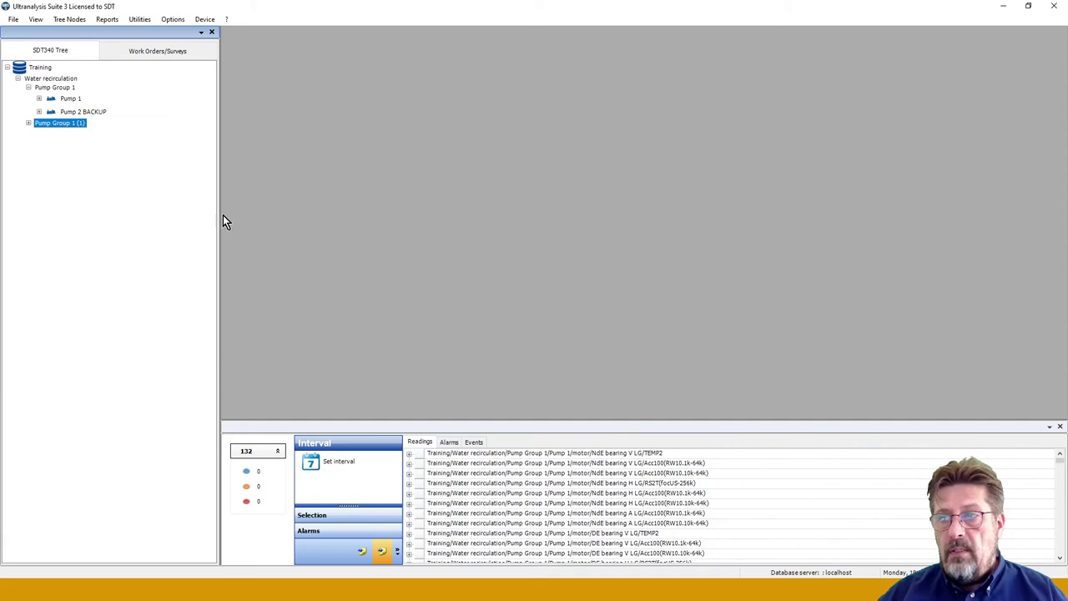
{"action": "left_click", "coordinate": [513, 208]}
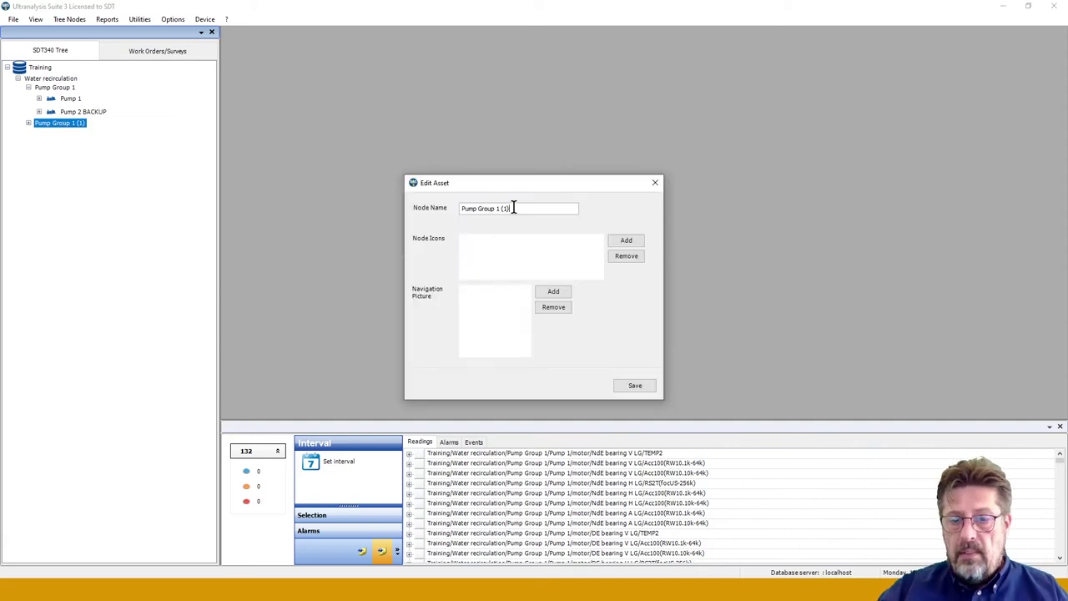
{"action": "key", "text": "BackSpace"}
{"action": "key", "text": "BackSpace"}
{"action": "key", "text": "BackSpace"}
{"action": "key", "text": "BackSpace"}
{"action": "key", "text": "BackSpace"}
{"action": "type", "text": "2"}
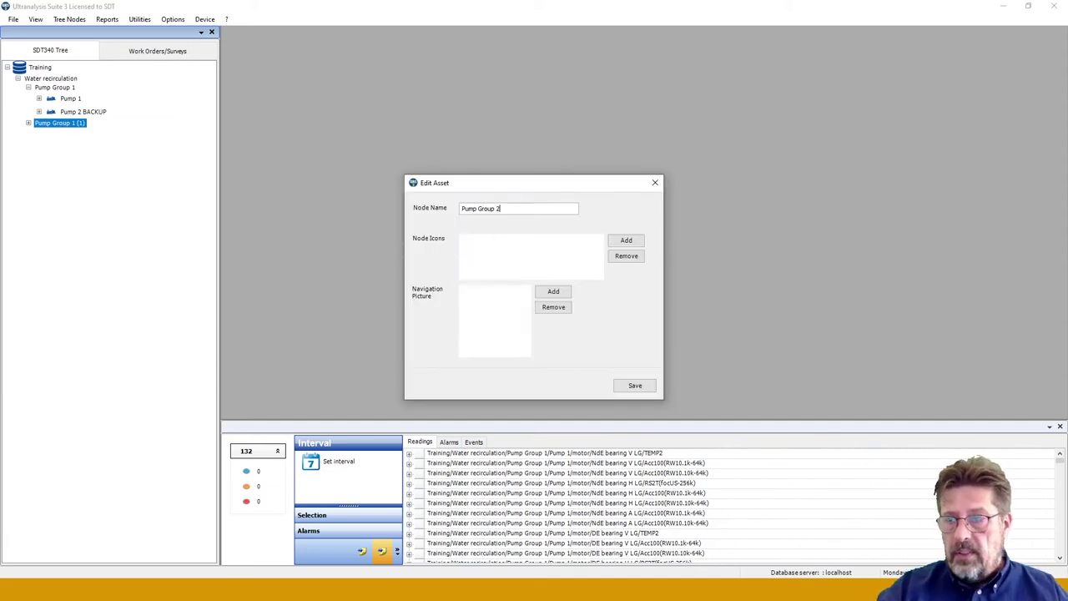
{"action": "left_click", "coordinate": [642, 387]}
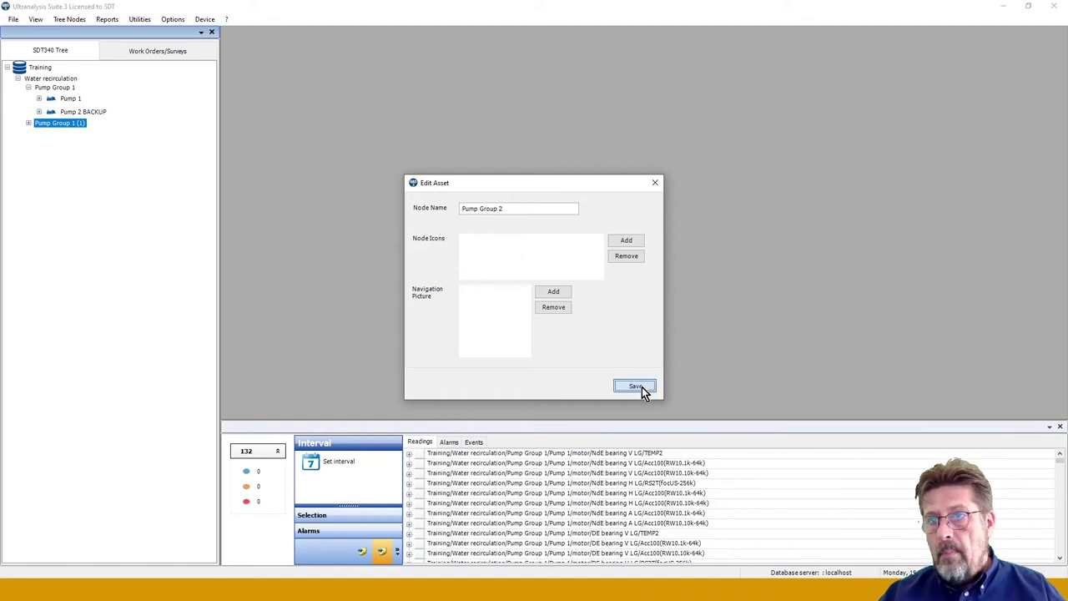
- Expand Pump Group 2 and rename its Pump 1 asset as Pump 3
{"action": "left_click", "coordinate": [29, 124]}
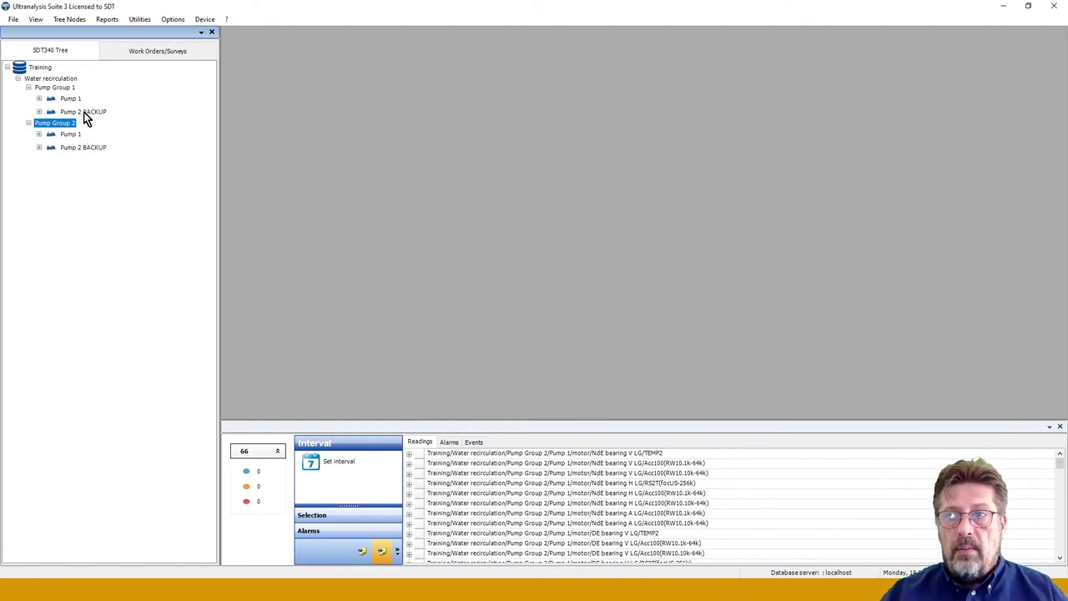
{"action": "left_click", "coordinate": [72, 135]}
{"action": "right_click", "coordinate": [73, 135]}
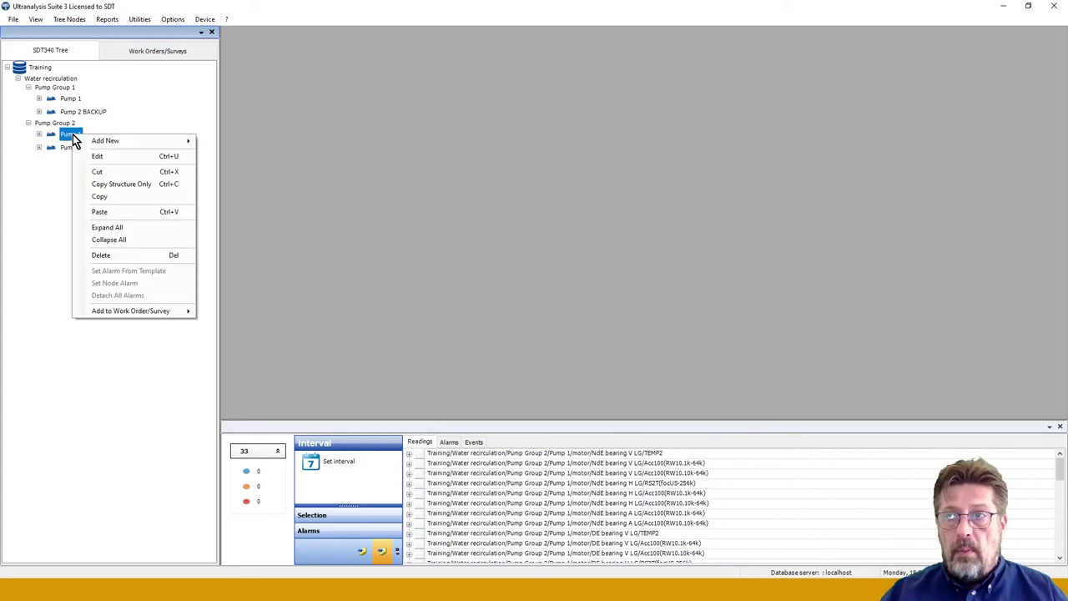
{"action": "left_click", "coordinate": [95, 157]}
{"action": "left_click", "coordinate": [485, 208]}
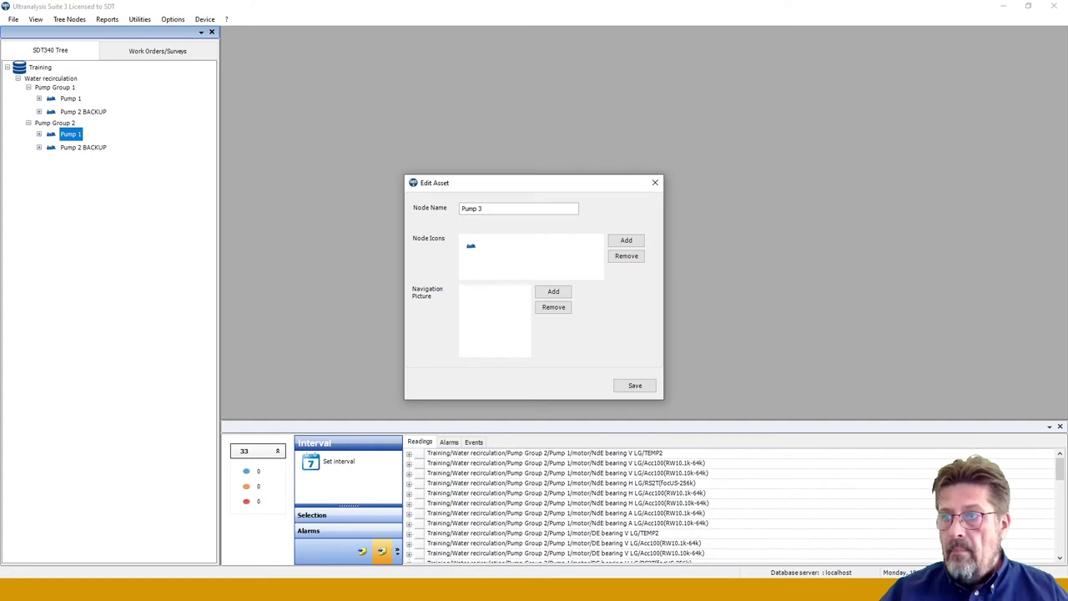
{"action": "left_click", "coordinate": [633, 385]}
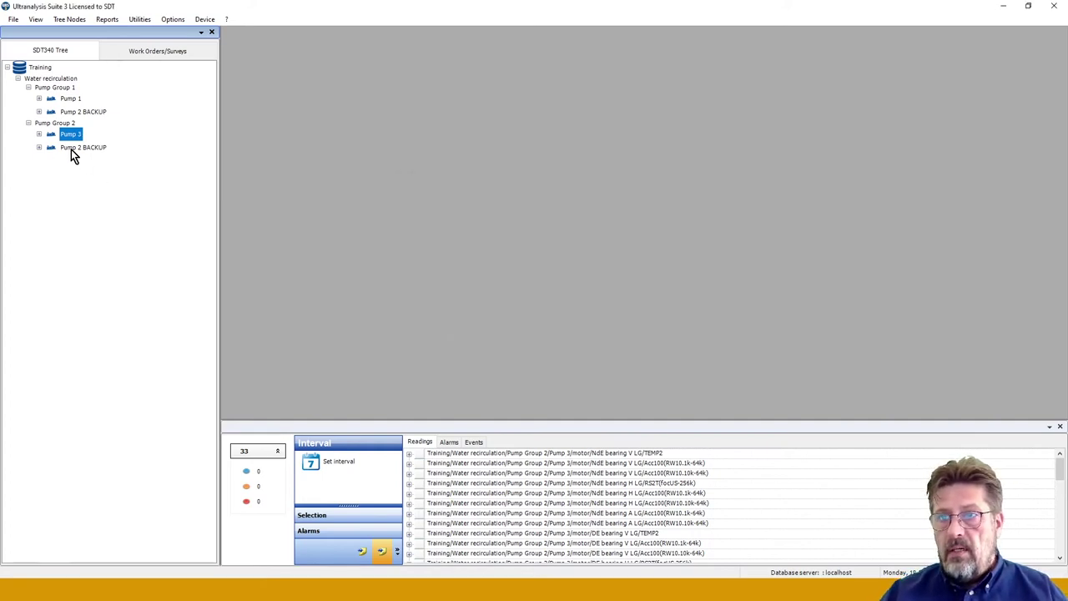
- Rename the Pump 2 BACKUP asset in Pump Group 2 as Pump 4 BACKUP
{"action": "right_click", "coordinate": [72, 150]}
{"action": "left_click", "coordinate": [89, 170]}
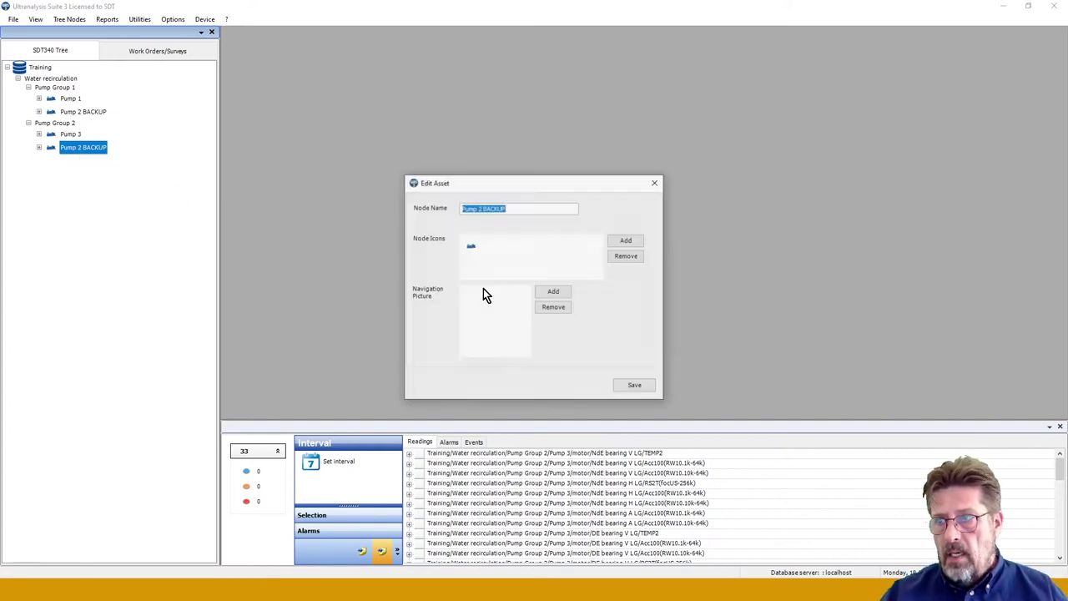
{"action": "left_click", "coordinate": [484, 209]}
{"action": "key", "text": "BackSpace"}
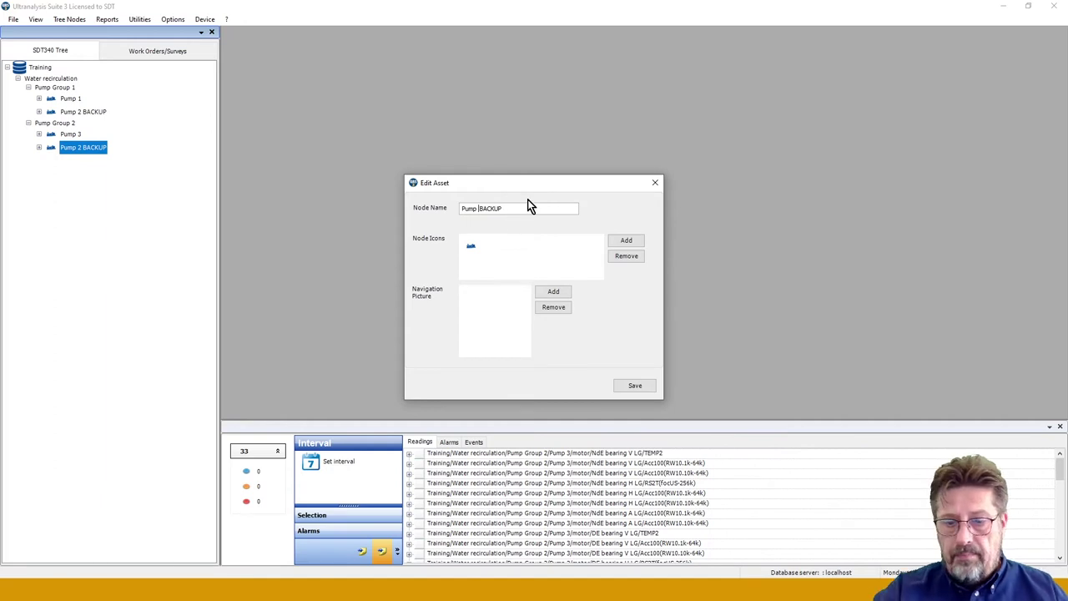
{"action": "type", "text": "4"}
{"action": "left_click", "coordinate": [628, 387]}
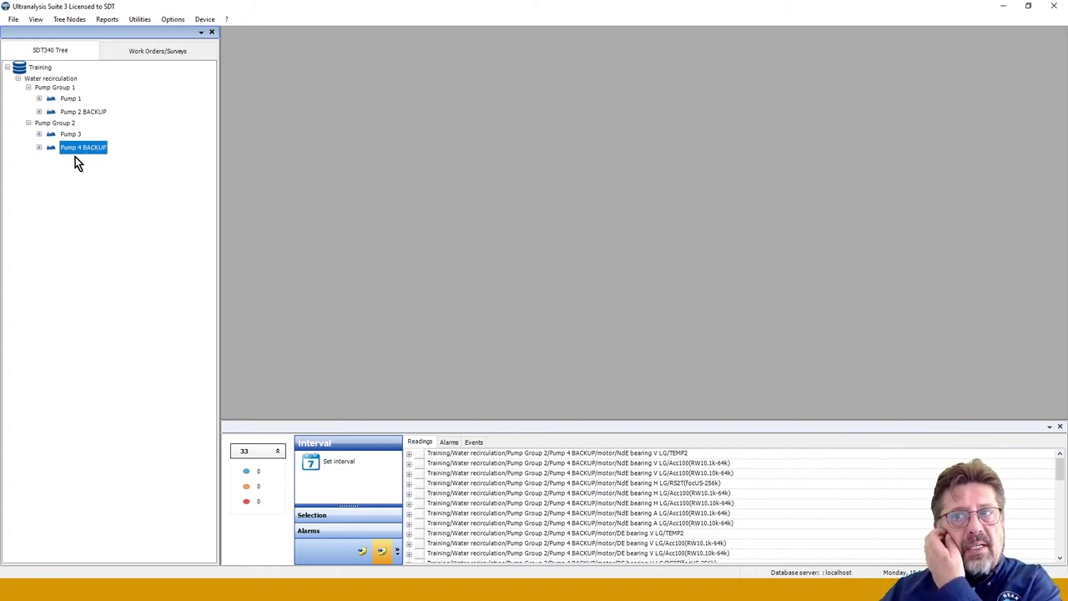
- Paste the copied Pump Group 1 structure into Water recirculation again and rename the new copy Pump Group 3
{"action": "left_click", "coordinate": [57, 78]}
{"action": "right_click", "coordinate": [57, 79]}
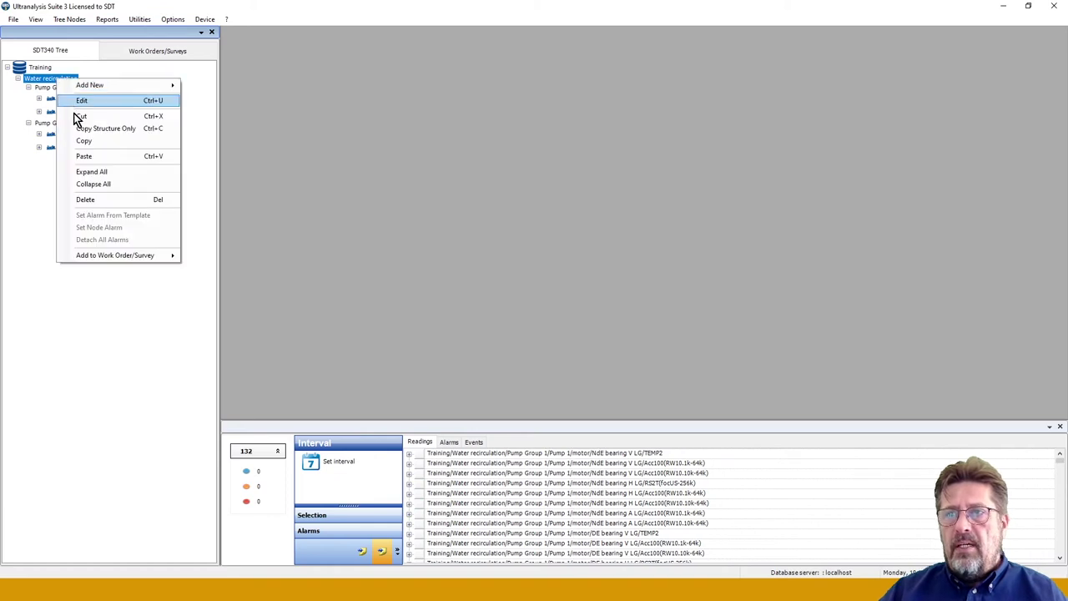
{"action": "left_click", "coordinate": [87, 157]}
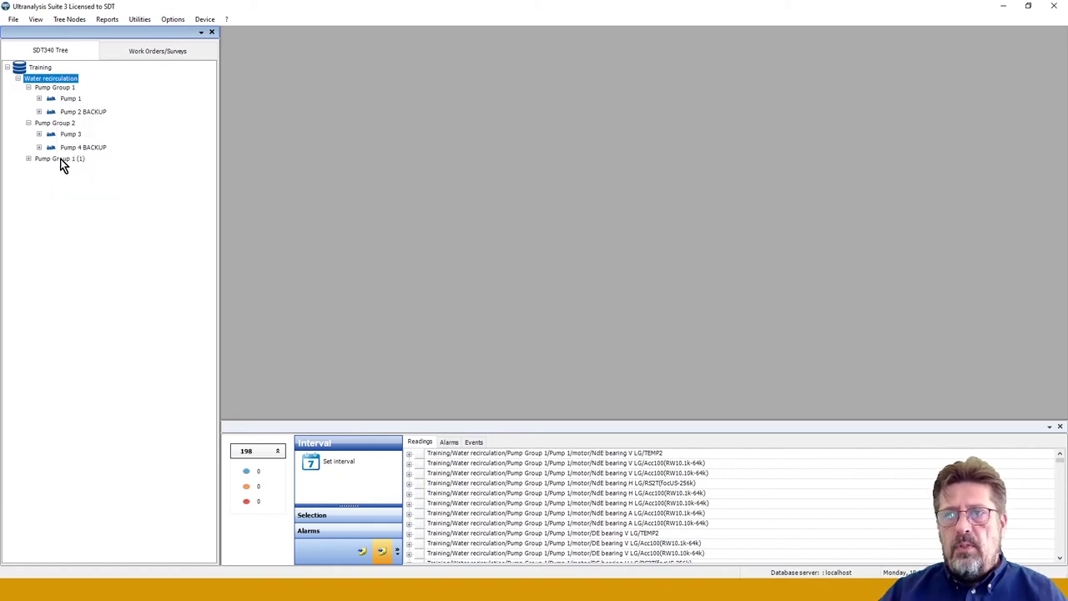
{"action": "right_click", "coordinate": [60, 159]}
{"action": "left_click", "coordinate": [86, 180]}
{"action": "left_click", "coordinate": [515, 208]}
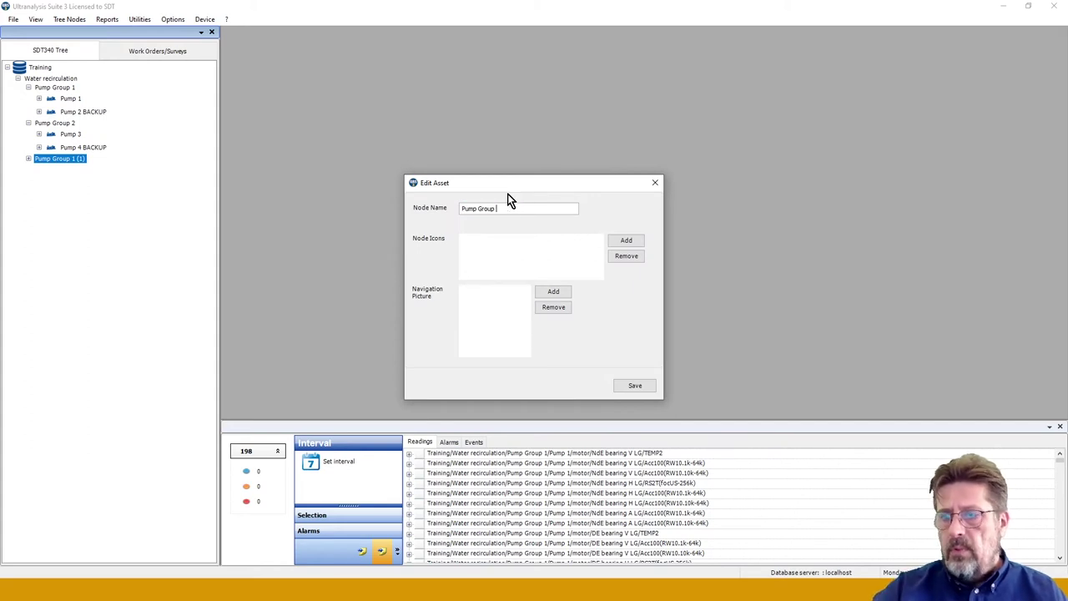
{"action": "left_click", "coordinate": [635, 385]}
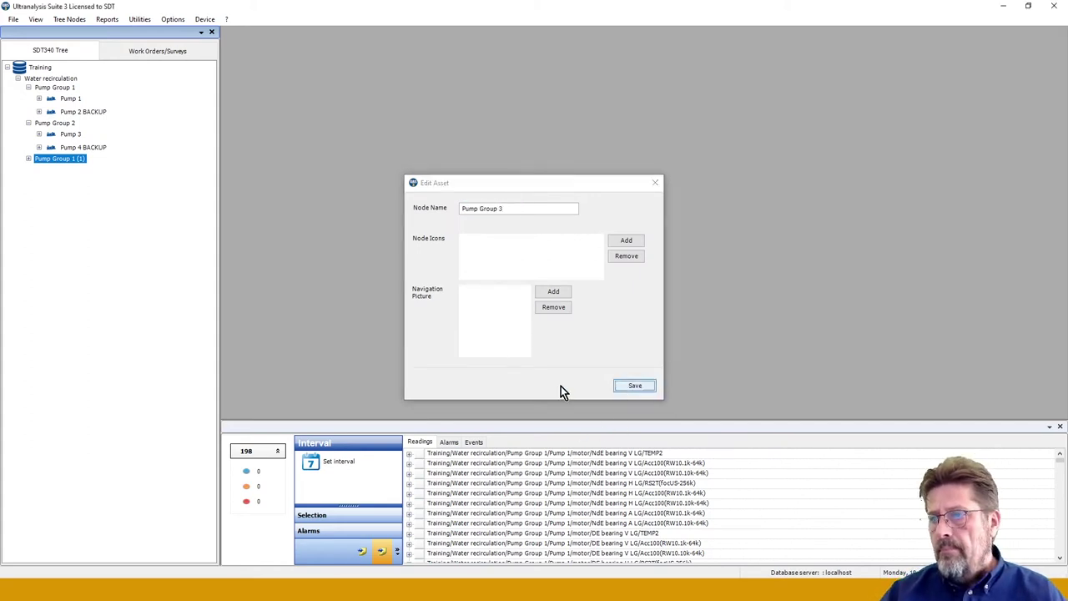
- Expand Pump Group 3, rename its Pump 1 asset as Pump 3 and save it
{"action": "left_click", "coordinate": [28, 160]}
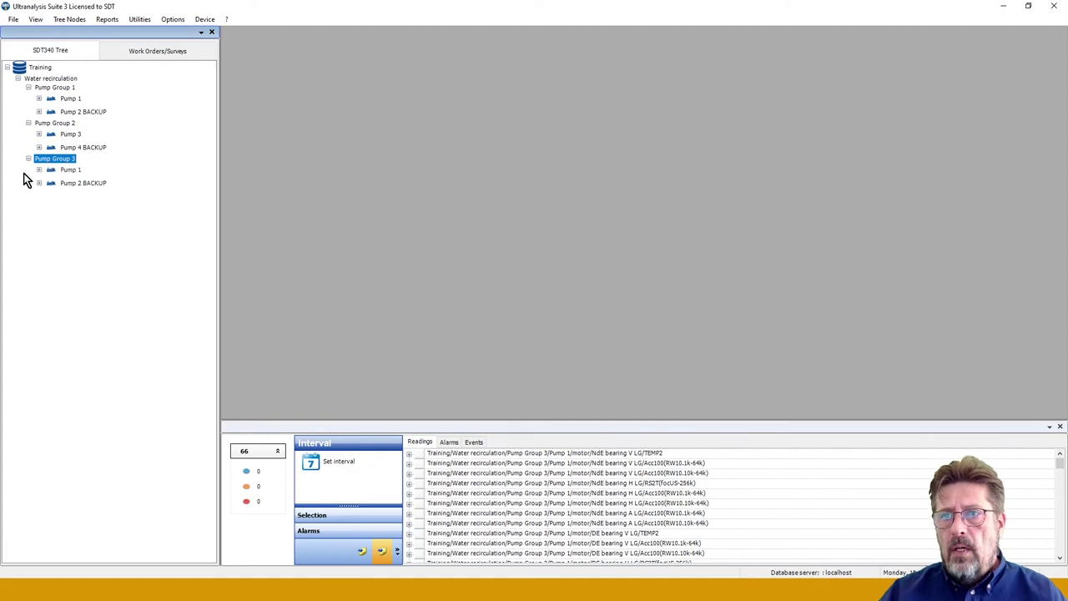
{"action": "right_click", "coordinate": [67, 172]}
{"action": "left_click", "coordinate": [254, 208]}
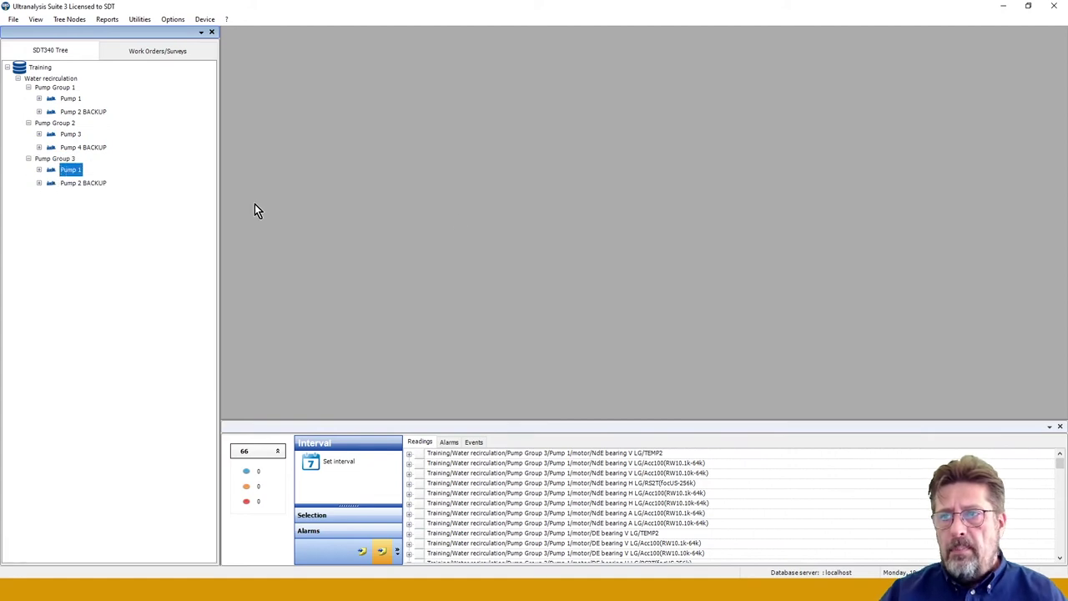
{"action": "left_click", "coordinate": [488, 207]}
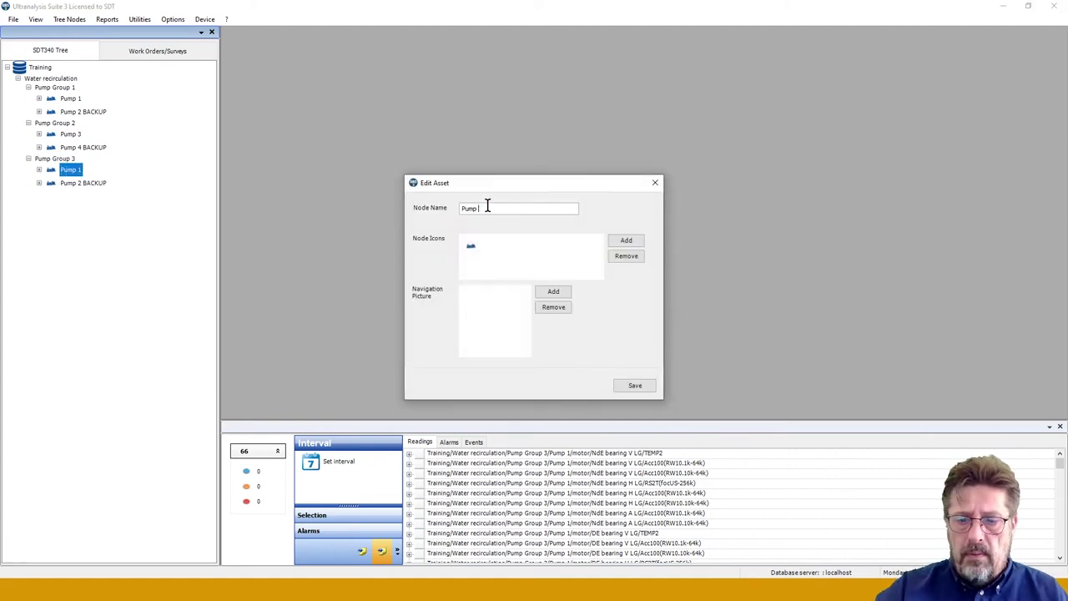
{"action": "type", "text": "3"}
{"action": "left_click", "coordinate": [639, 387]}
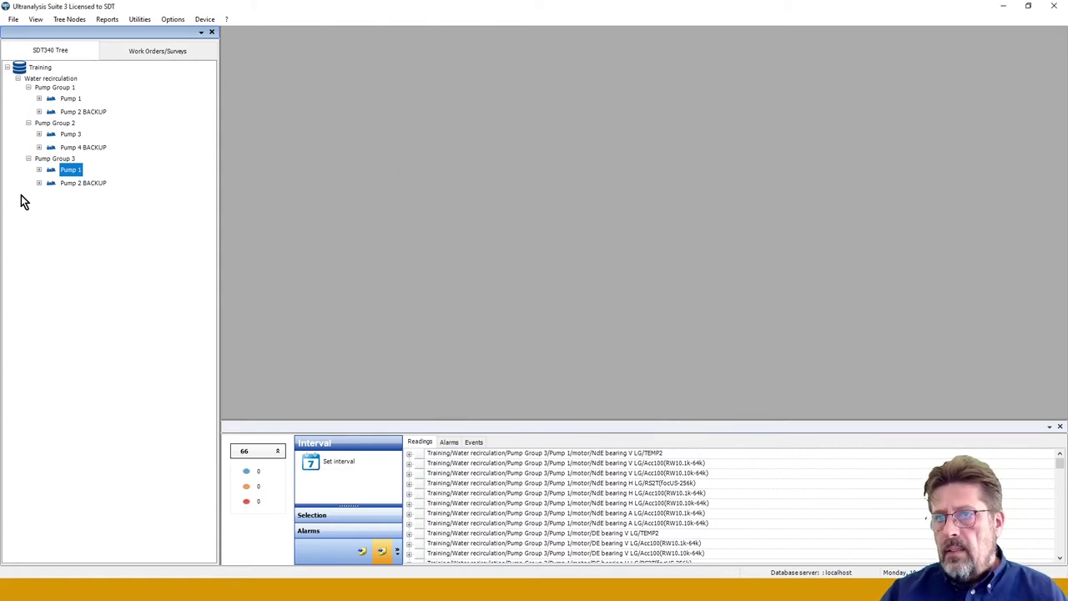
- Rename the Pump 2 BACKUP asset in Pump Group 3 as Pump 6 BACKUP and save it
{"action": "right_click", "coordinate": [79, 183]}
{"action": "left_click", "coordinate": [134, 204]}
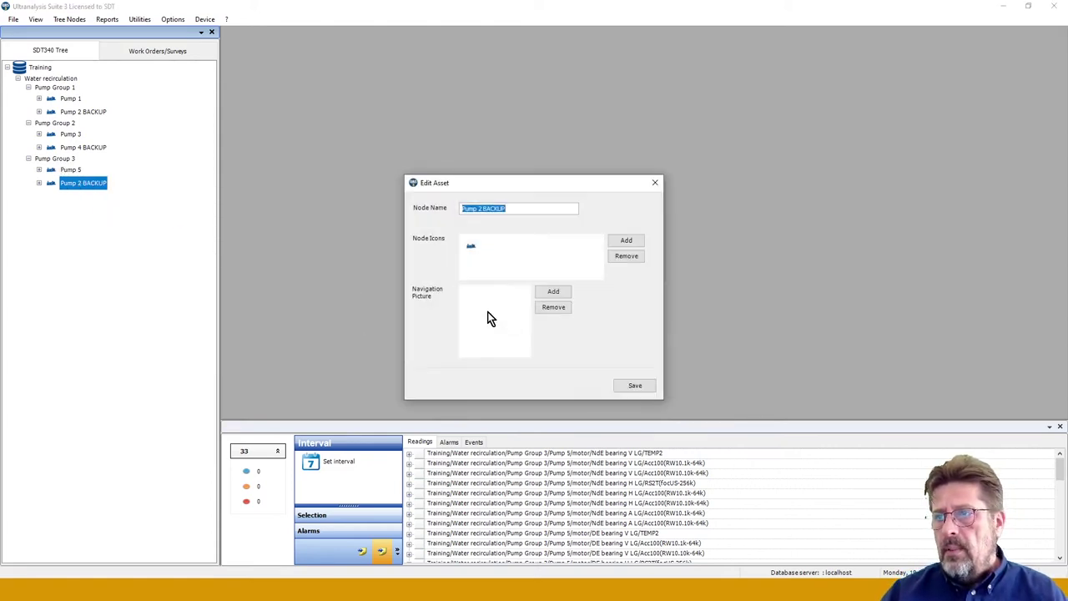
{"action": "left_click", "coordinate": [480, 208]}
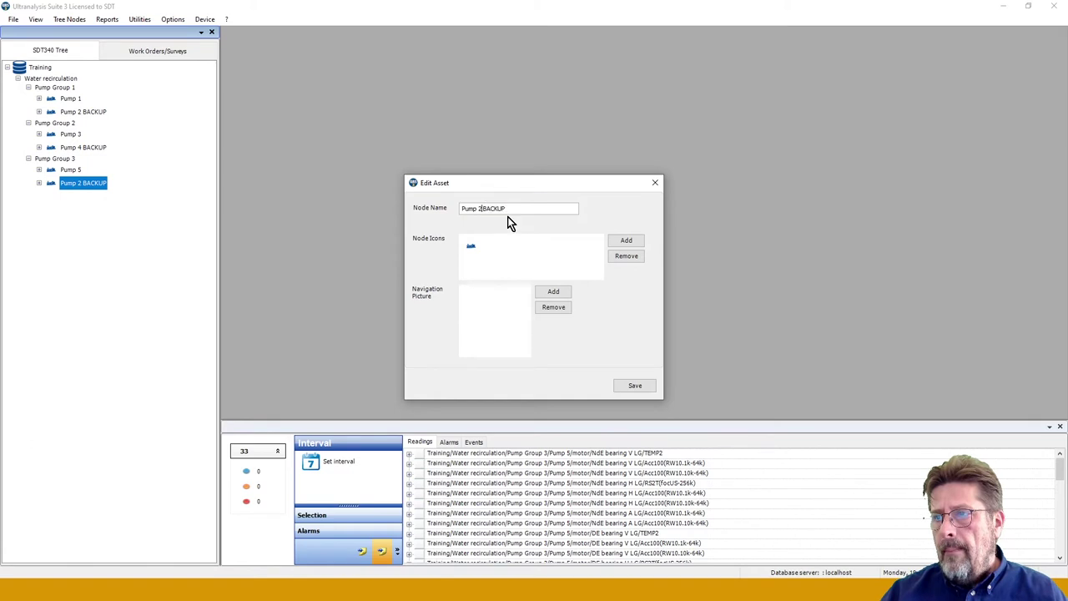
{"action": "key", "text": "BackSpace"}
{"action": "type", "text": "6"}
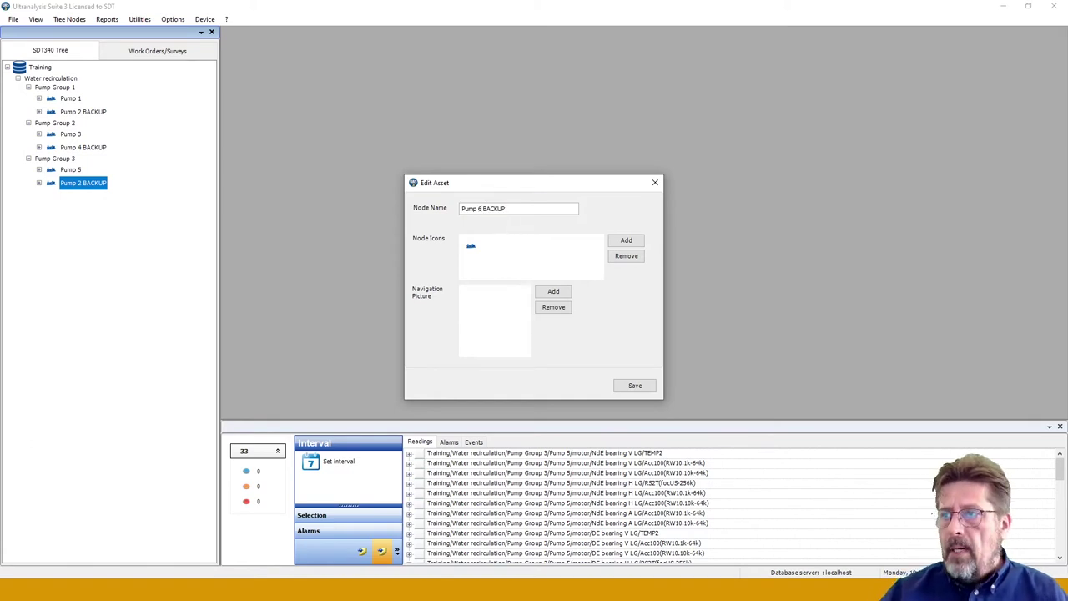
{"action": "left_click", "coordinate": [637, 385]}
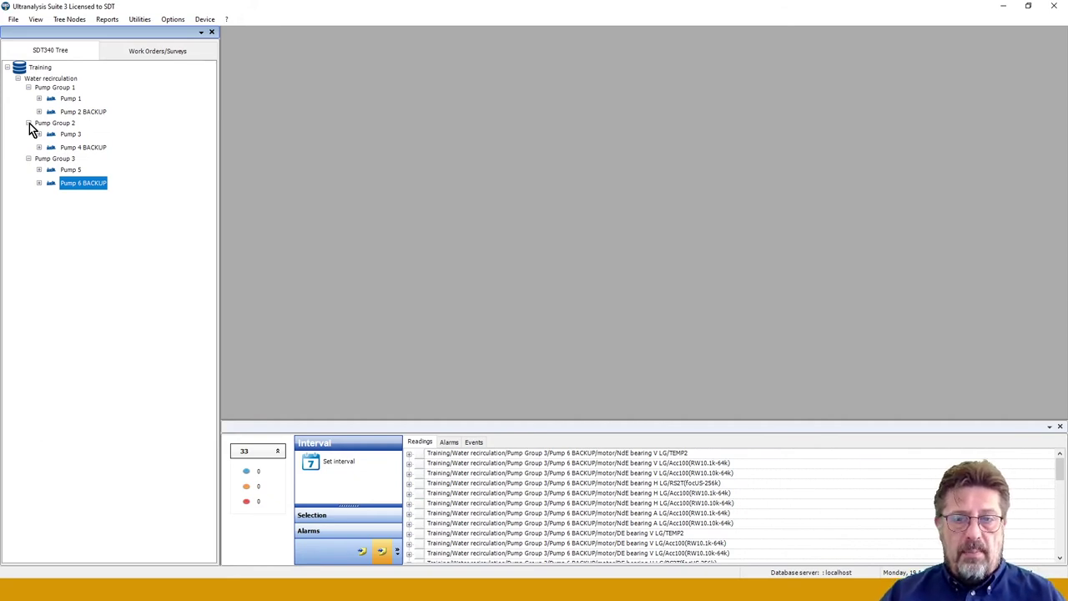
{"action": "left_click", "coordinate": [17, 79]}
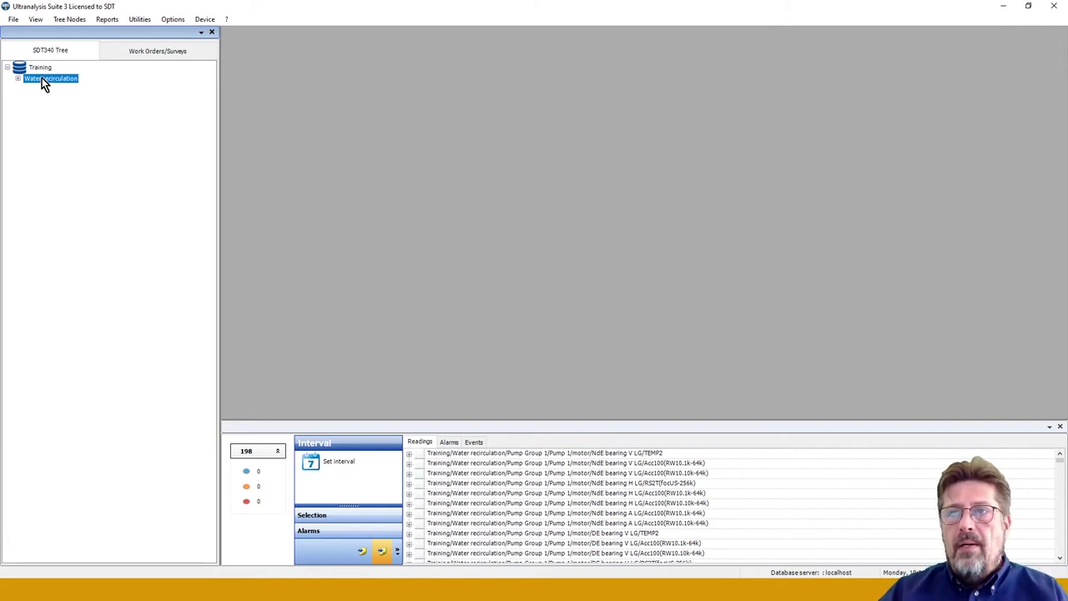
{"action": "left_click", "coordinate": [18, 79]}
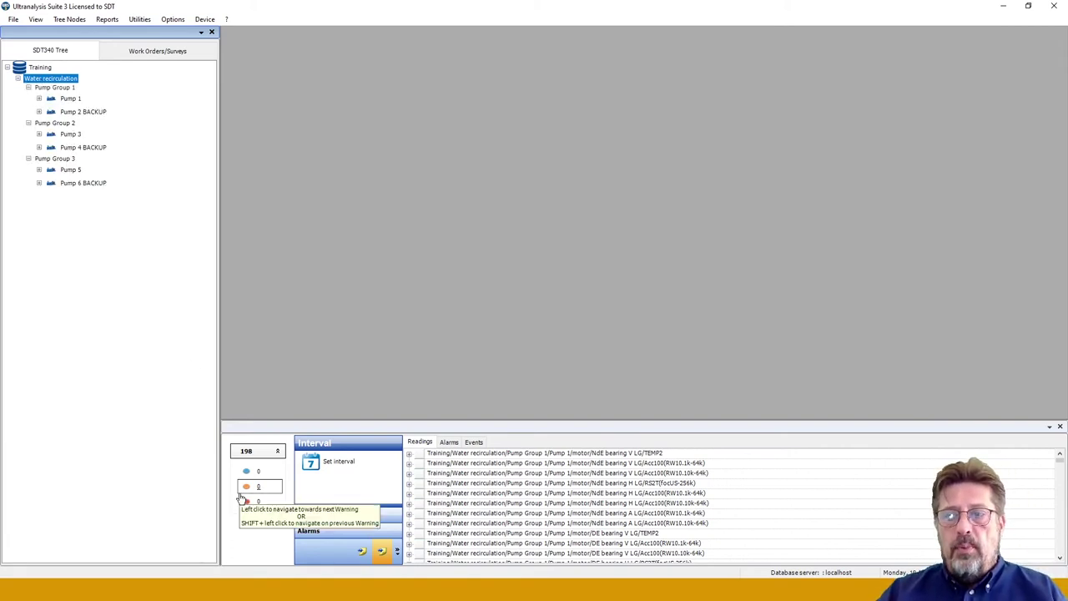
- Switch to UAS3 MANUAL.pdf in Acrobat Reader and read section 9.9 on working with Work Orders/Surveys, selecting its first bullet line
{"action": "mouse_move", "coordinate": [313, 591]}
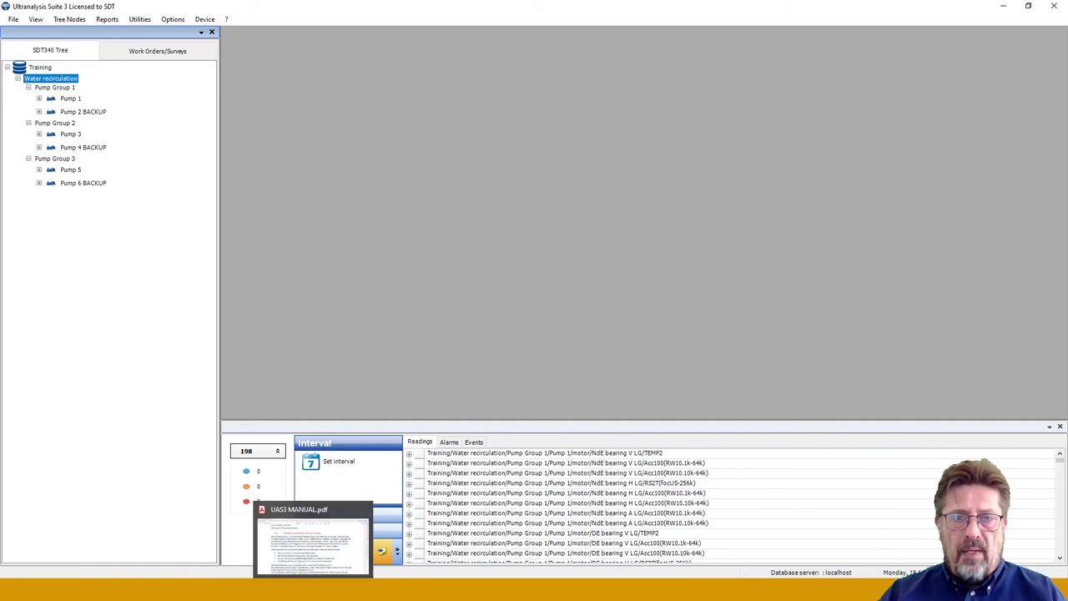
{"action": "left_click", "coordinate": [313, 547]}
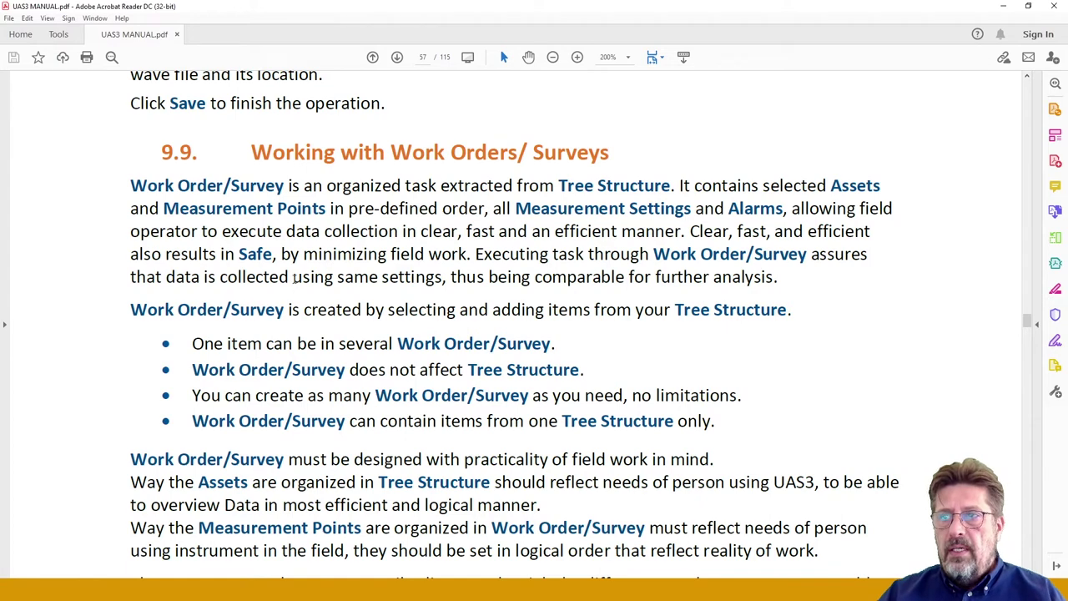
{"action": "scroll", "coordinate": [245, 203], "scroll_direction": "down", "scroll_amount": 1}
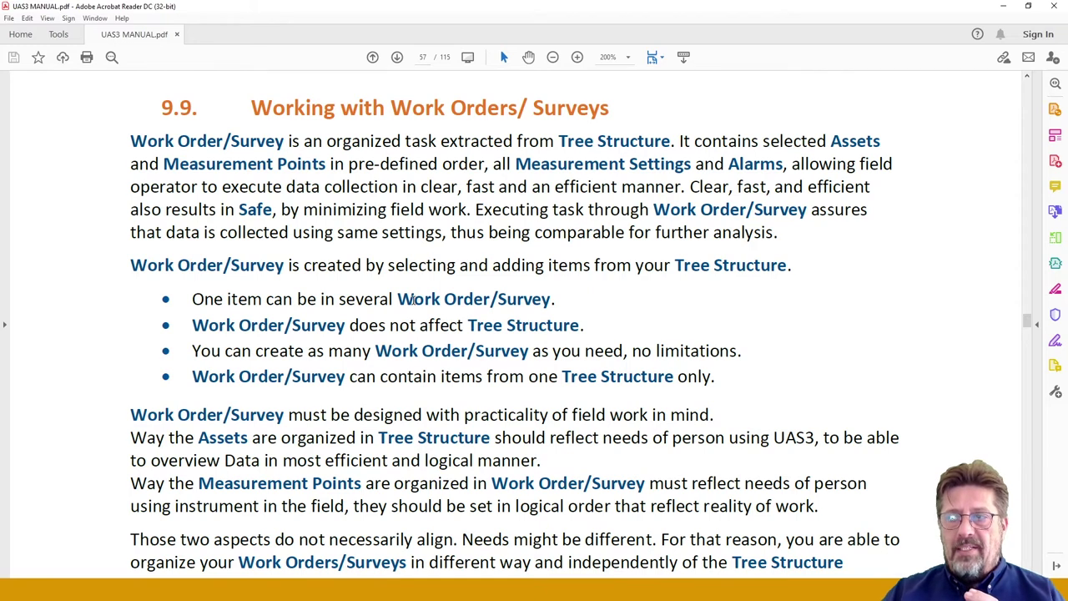
{"action": "triple_click", "coordinate": [411, 300]}
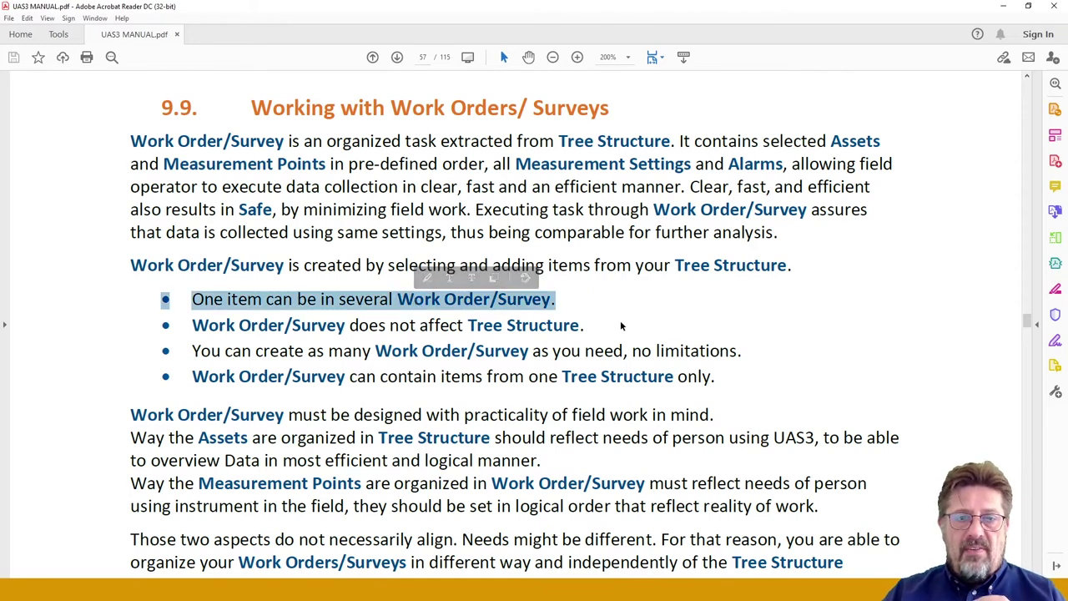
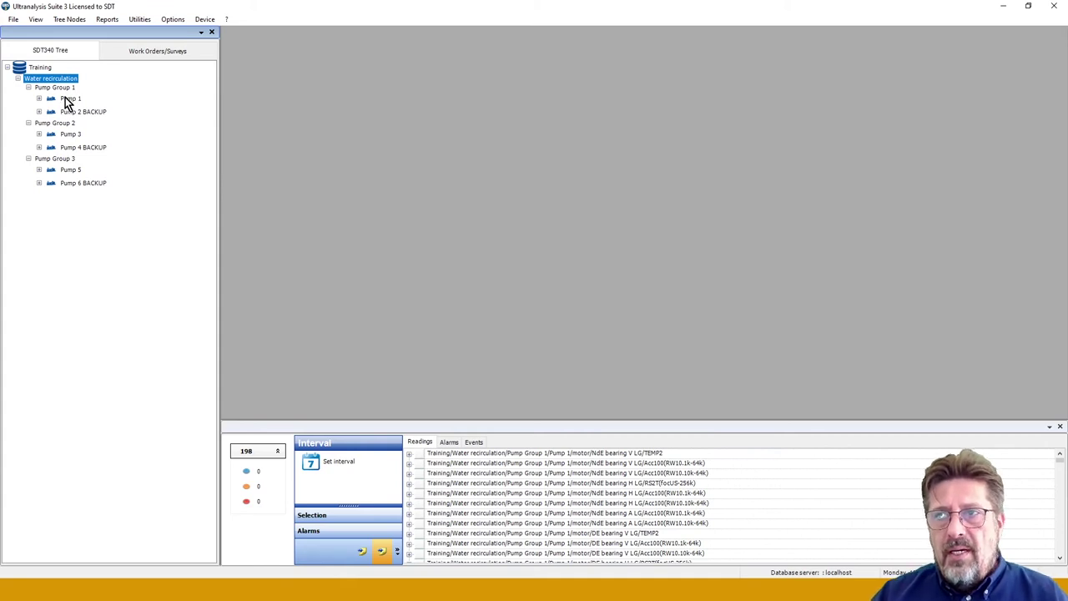
- Add Pump 1 from Pump Group 1 to a new SDT340 work order/survey named Pumps Inspection
{"action": "left_click", "coordinate": [69, 101]}
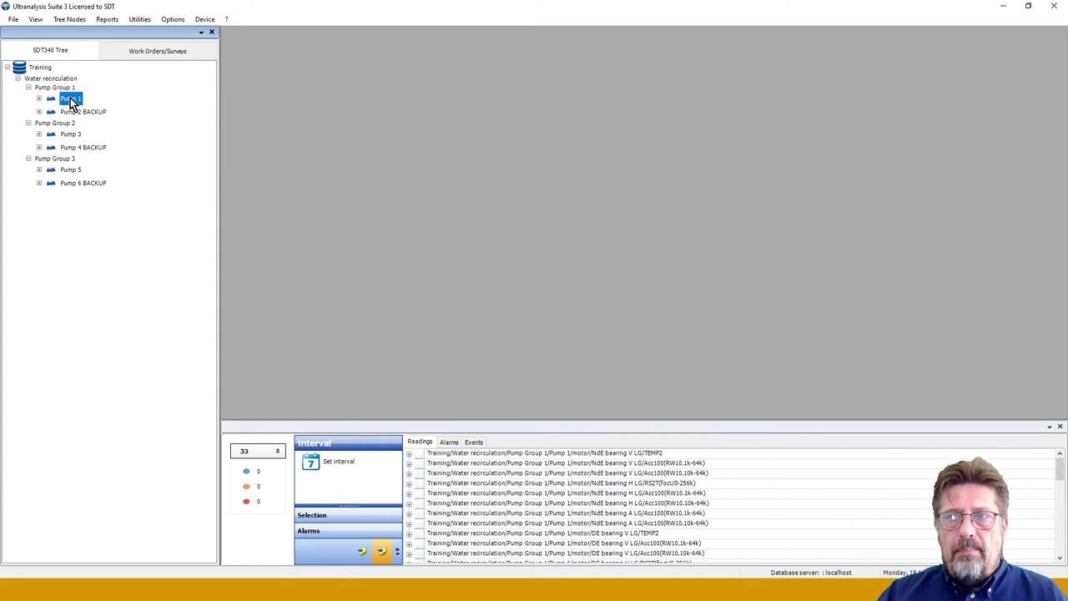
{"action": "right_click", "coordinate": [70, 97]}
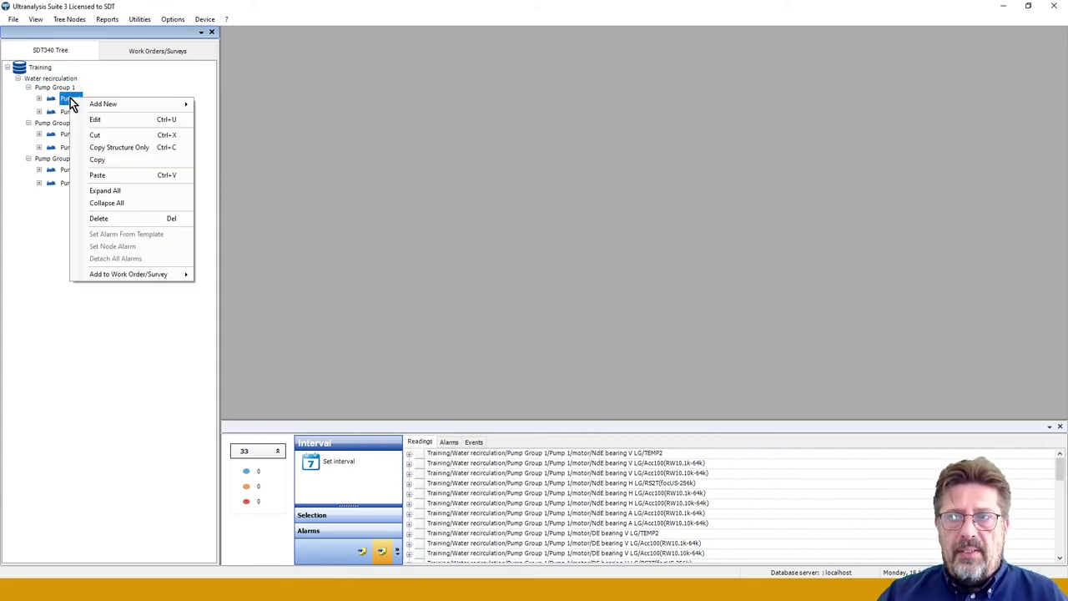
{"action": "mouse_move", "coordinate": [151, 280]}
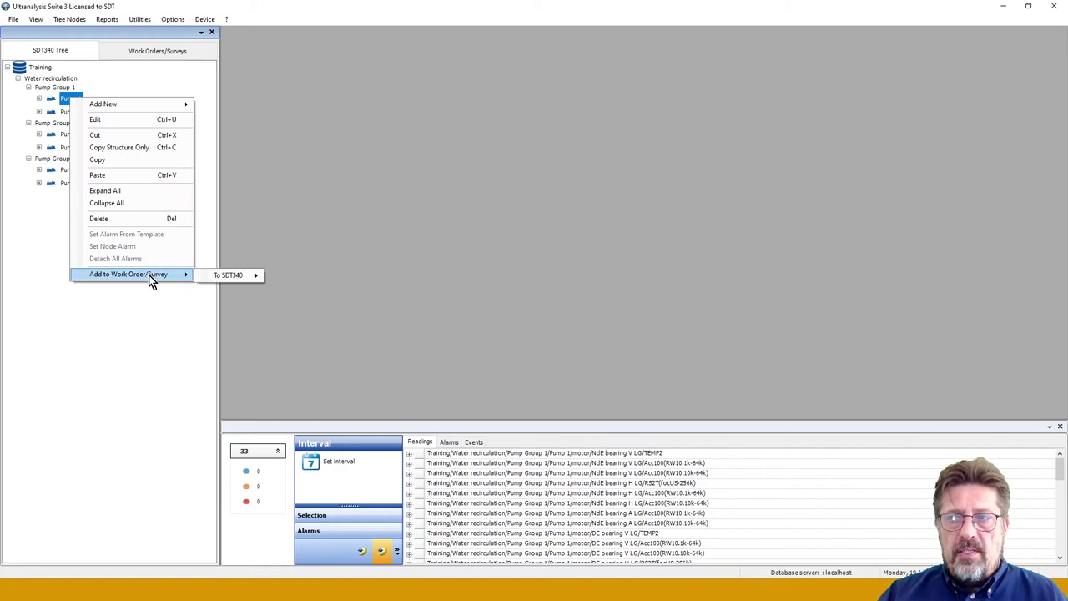
{"action": "mouse_move", "coordinate": [235, 278]}
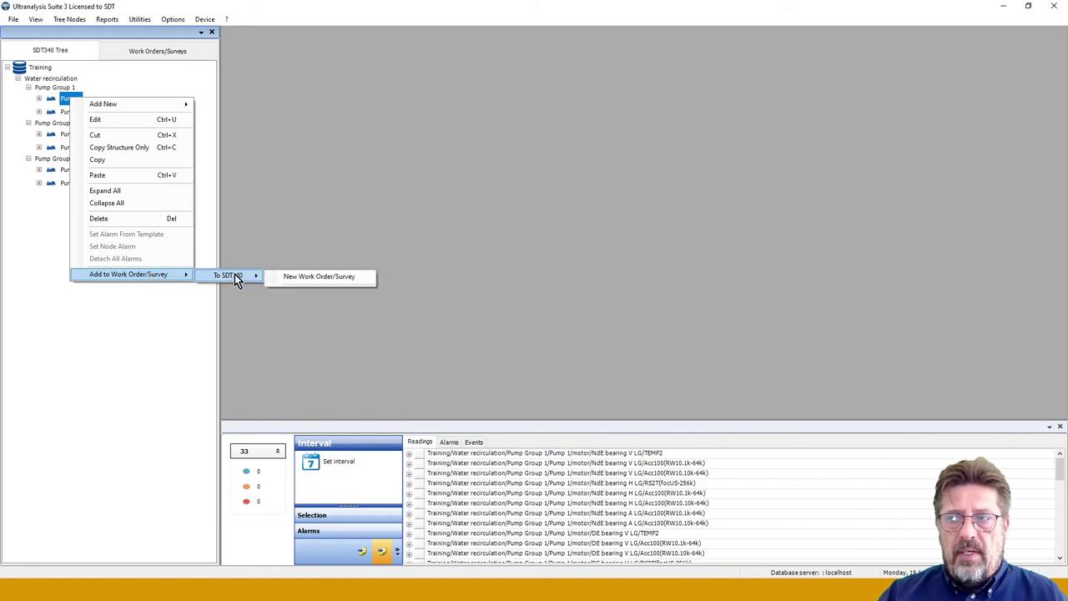
{"action": "left_click", "coordinate": [349, 279]}
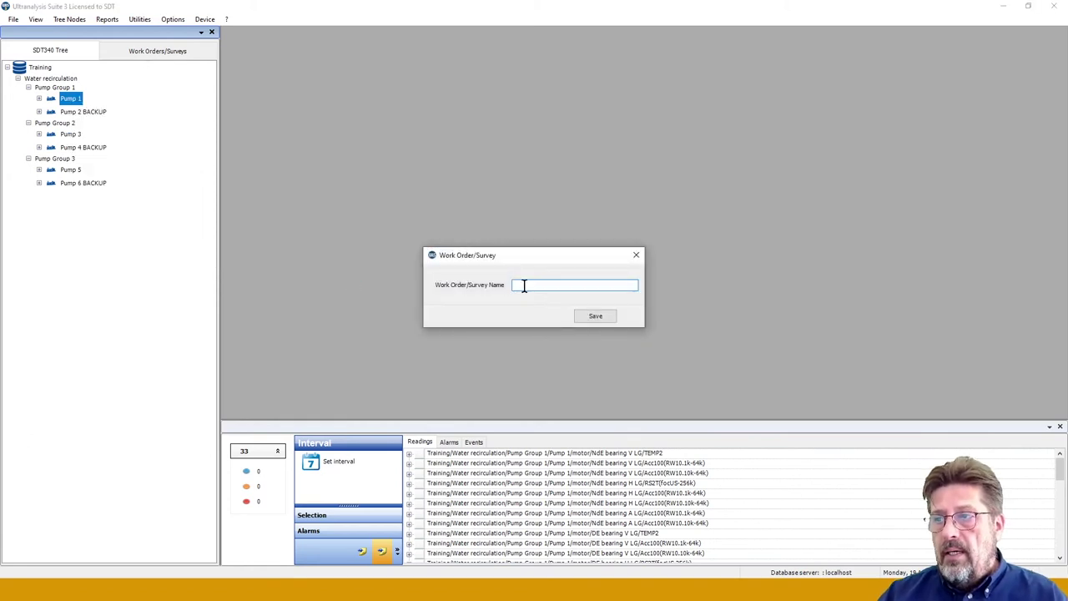
{"action": "type", "text": "P"}
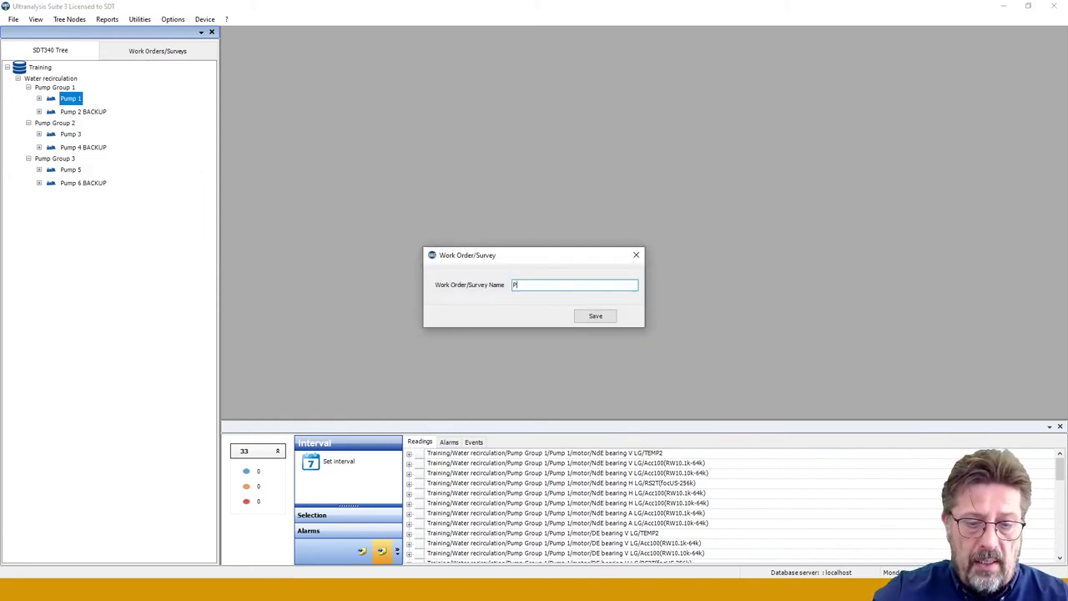
{"action": "type", "text": "umps I"}
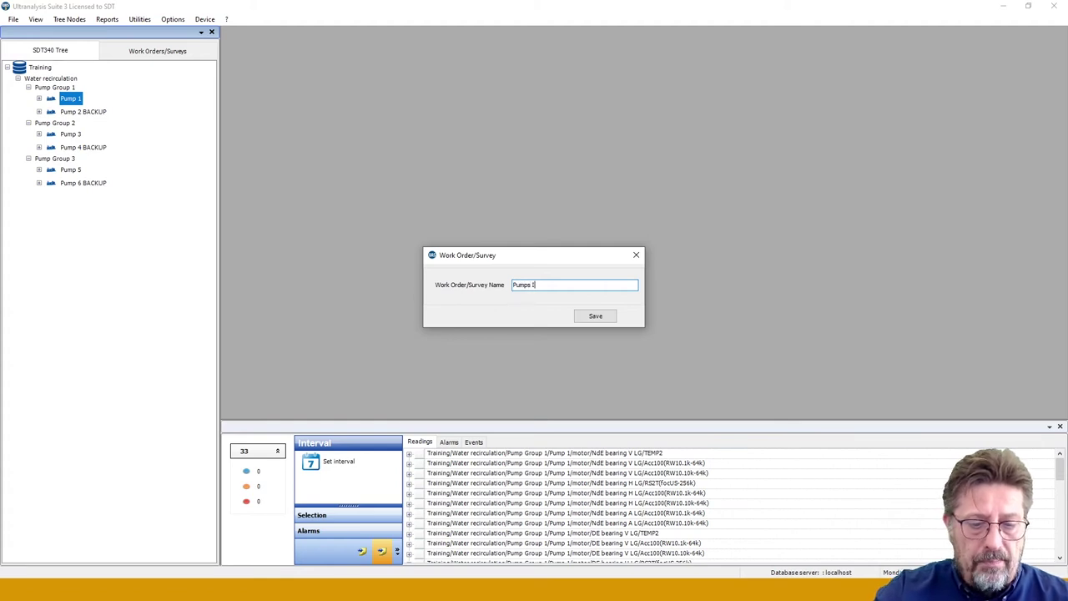
{"action": "type", "text": "nspecto"}
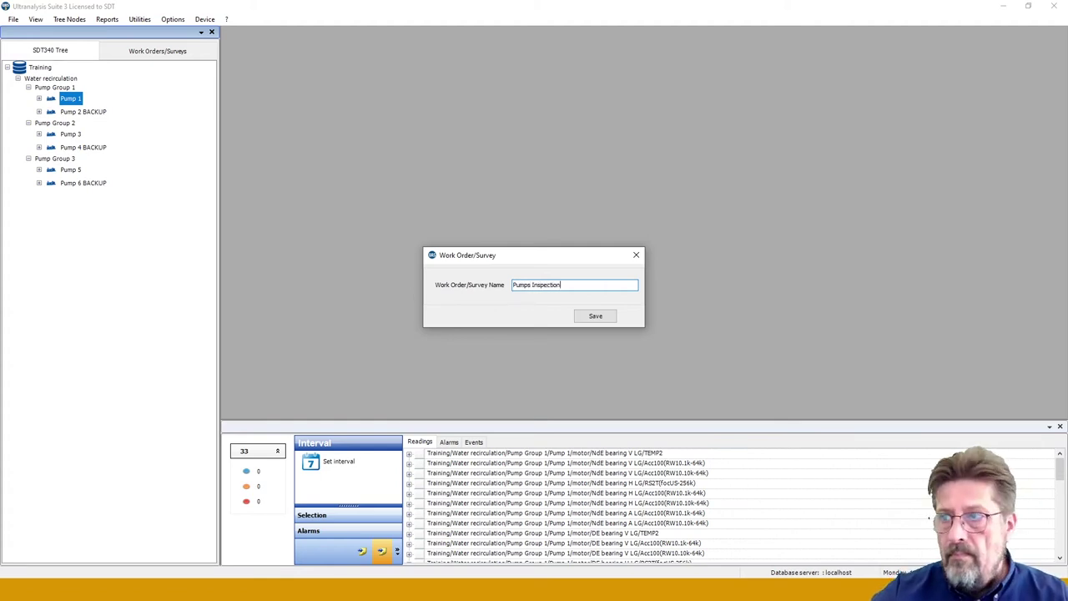
{"action": "left_click", "coordinate": [599, 317]}
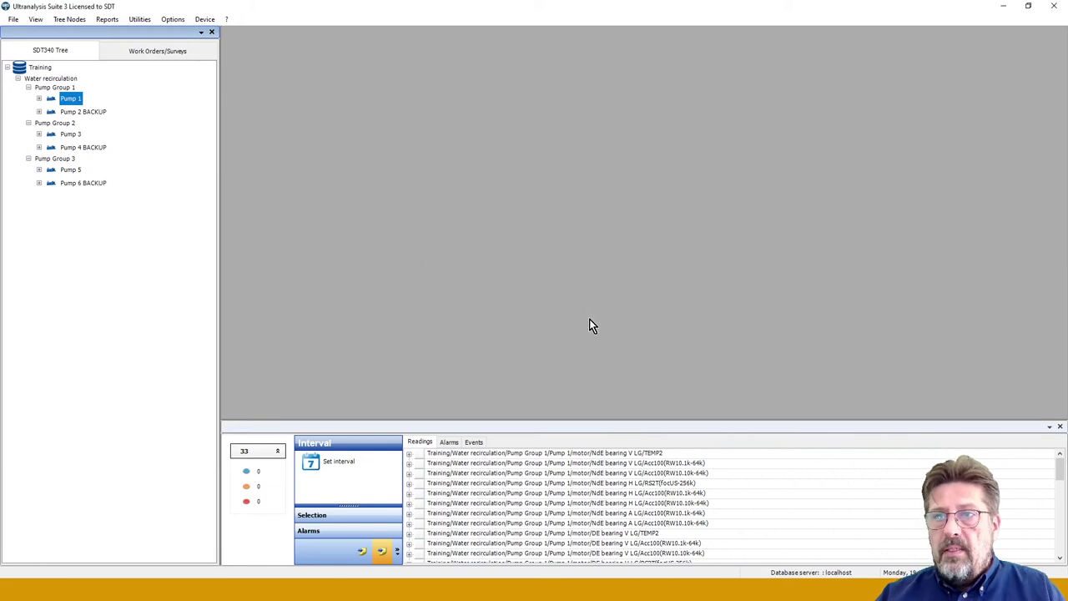
- Show the Pumps Inspection survey's measurement points and widen the tree pane until their full paths fit
{"action": "left_click", "coordinate": [135, 48]}
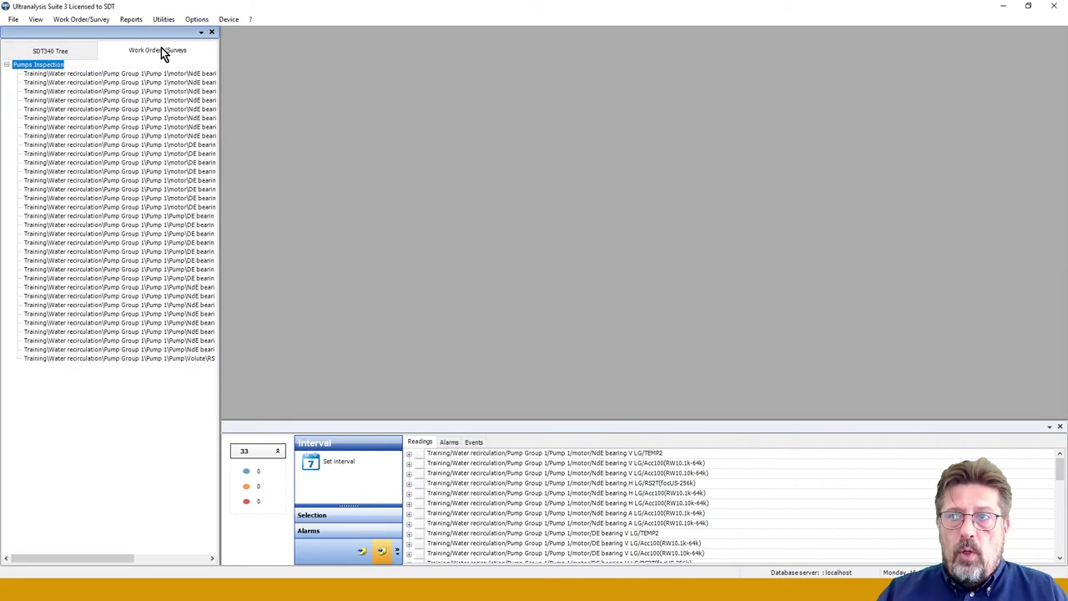
{"action": "left_click", "coordinate": [6, 64]}
{"action": "left_click", "coordinate": [6, 64]}
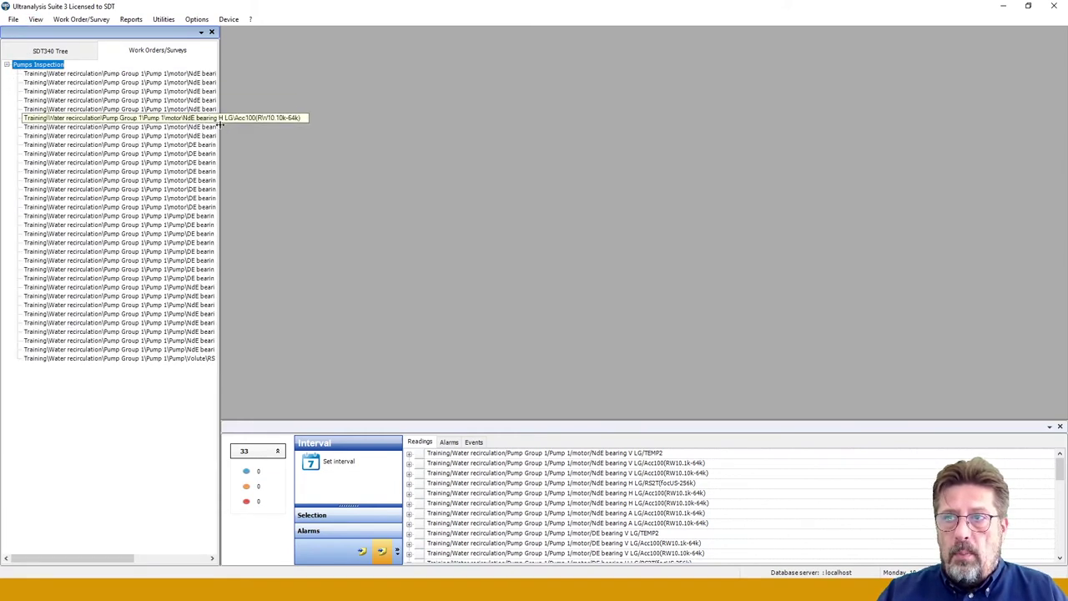
{"action": "left_click_drag", "start_coordinate": [219, 122], "coordinate": [290, 130]}
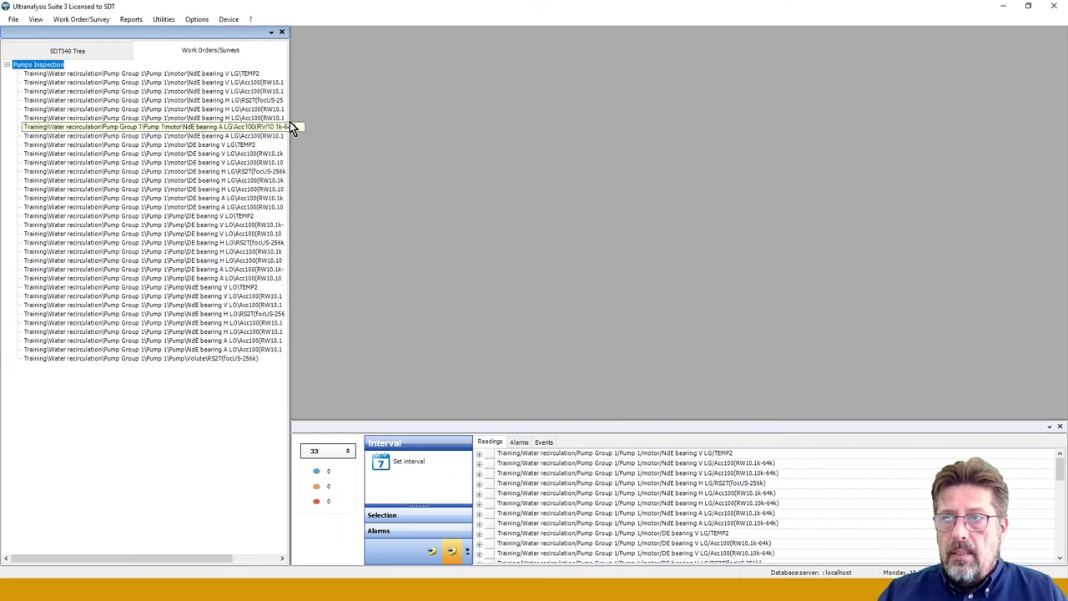
{"action": "left_click_drag", "start_coordinate": [291, 128], "coordinate": [359, 126]}
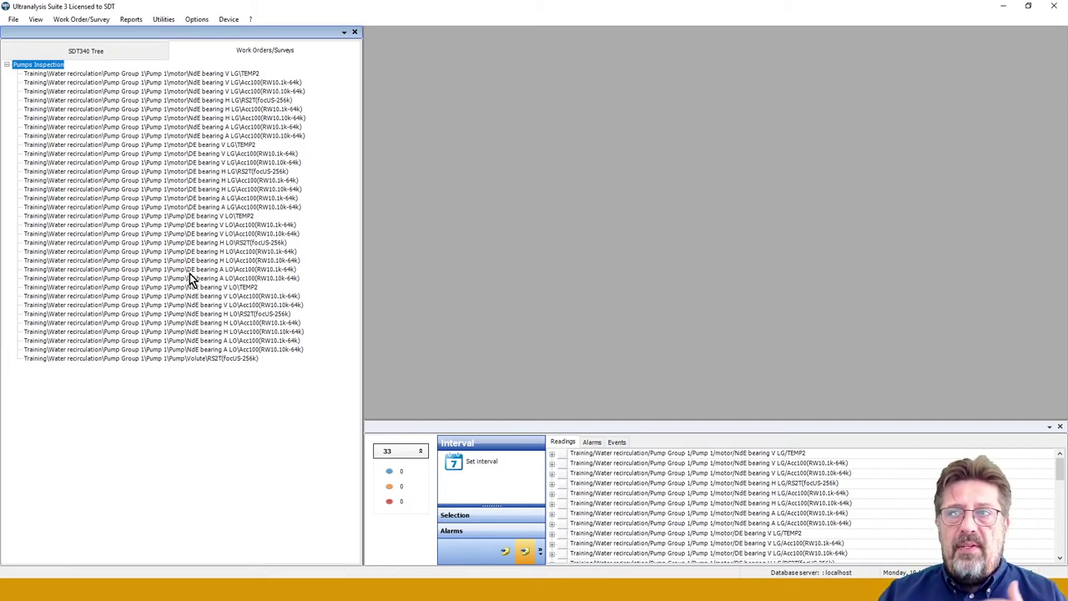
- Collapse the Pumps Inspection list, return to the asset tree and add Pump 3 from Pump Group 2 to that survey
{"action": "left_click", "coordinate": [6, 66]}
{"action": "left_click", "coordinate": [44, 54]}
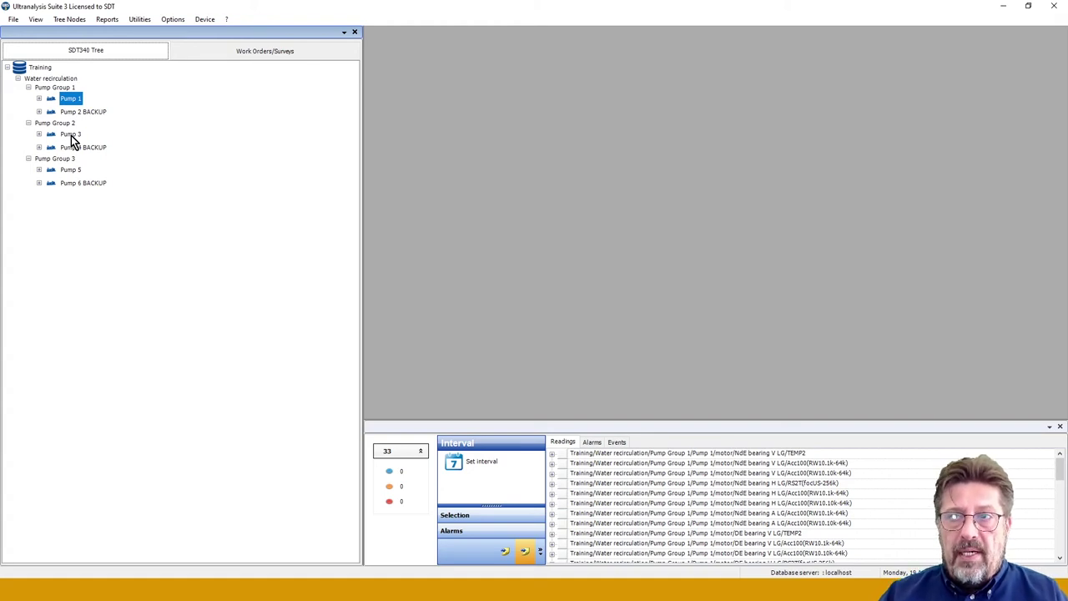
{"action": "right_click", "coordinate": [72, 137]}
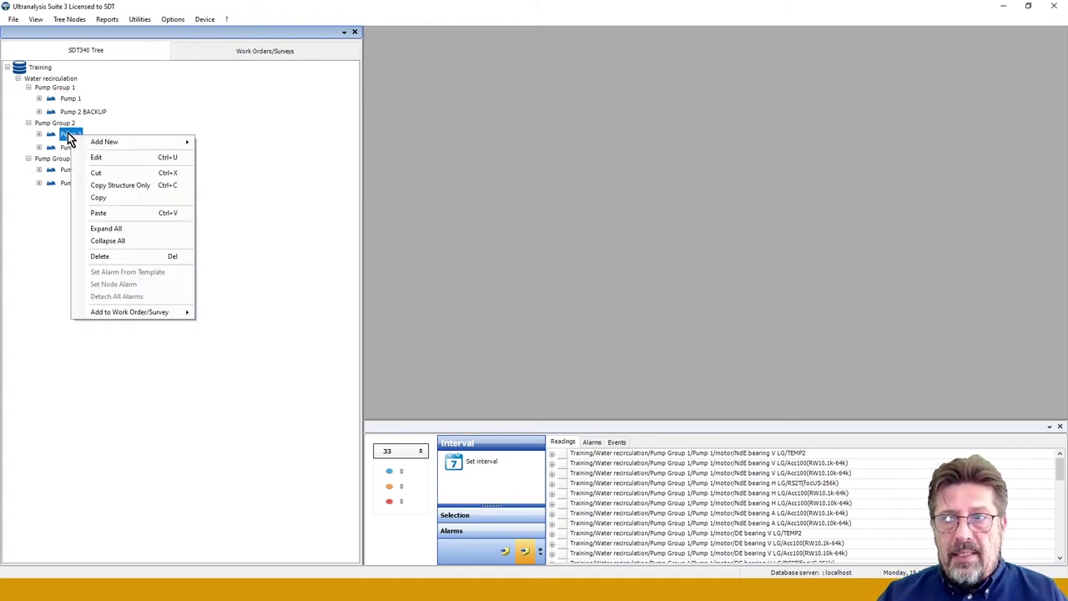
{"action": "mouse_move", "coordinate": [122, 314]}
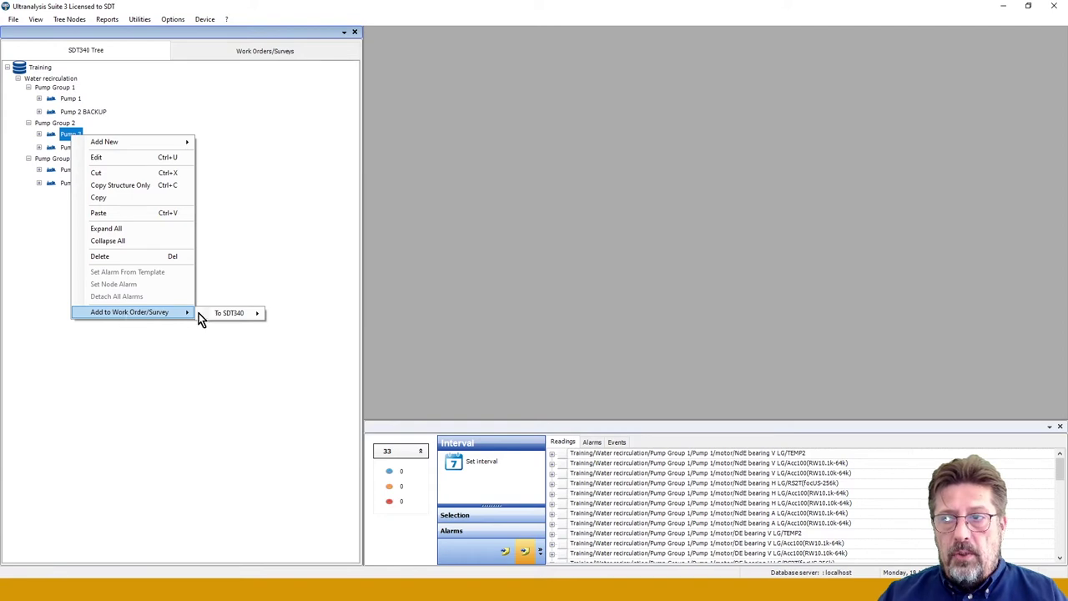
{"action": "mouse_move", "coordinate": [238, 319]}
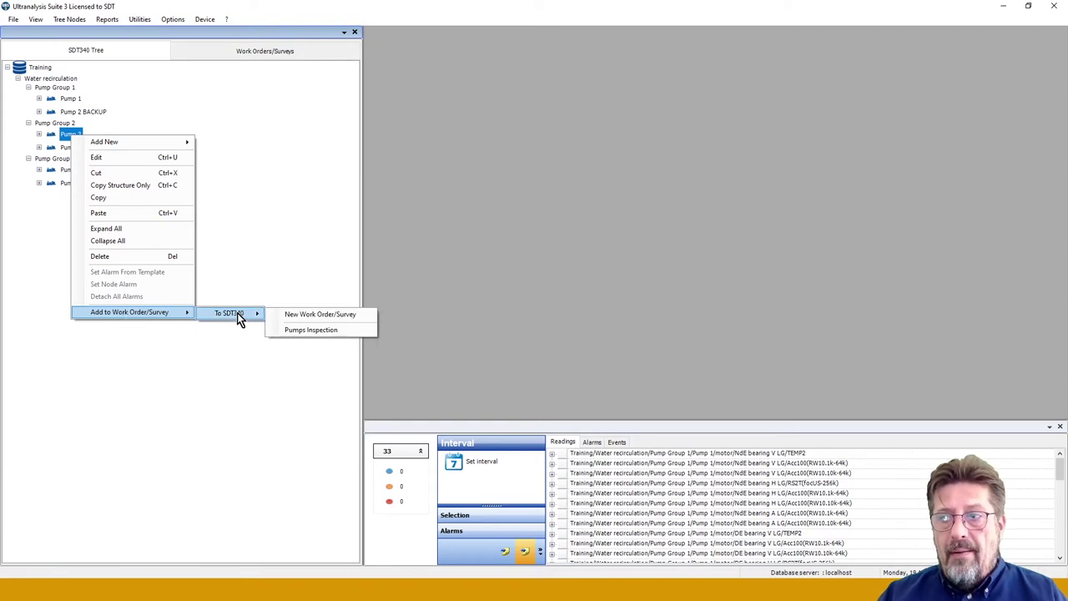
{"action": "left_click", "coordinate": [311, 332]}
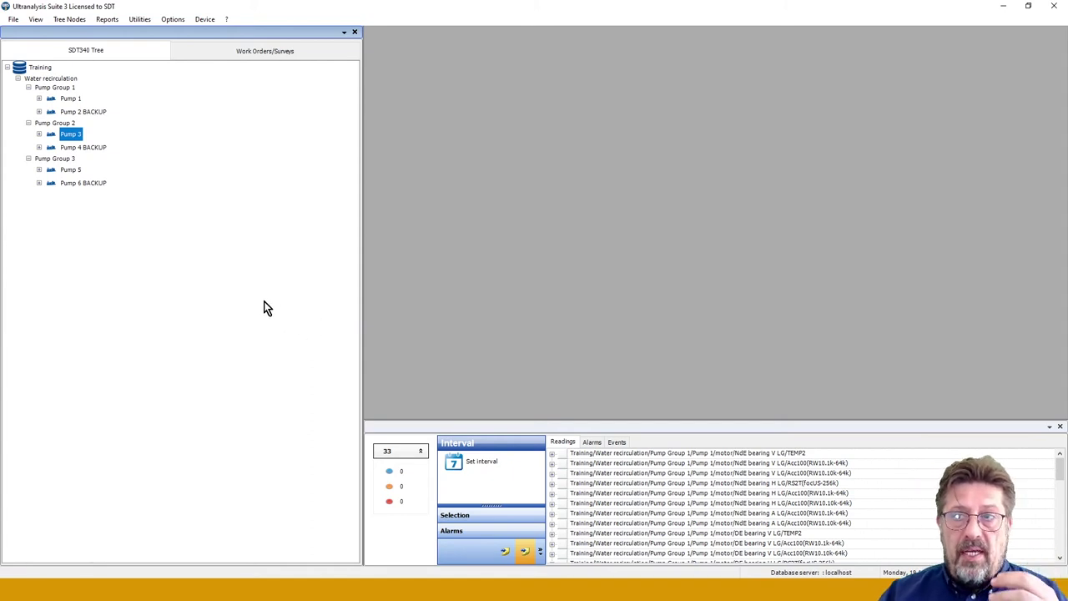
- Add Pump 5 from Pump Group 3 to the existing SDT340 survey Pumps Inspection
{"action": "right_click", "coordinate": [72, 171]}
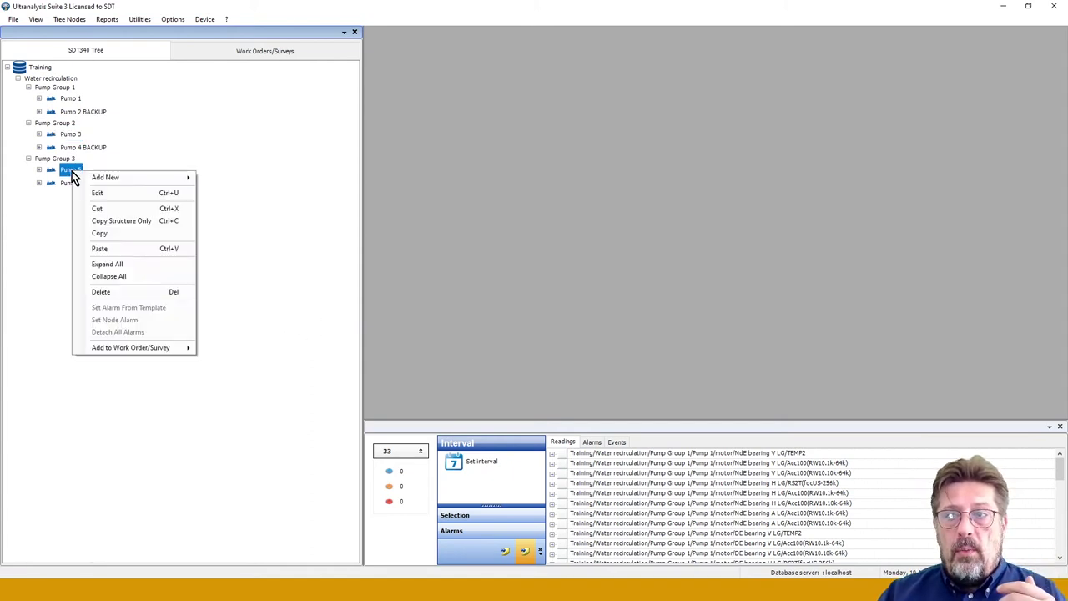
{"action": "mouse_move", "coordinate": [116, 347]}
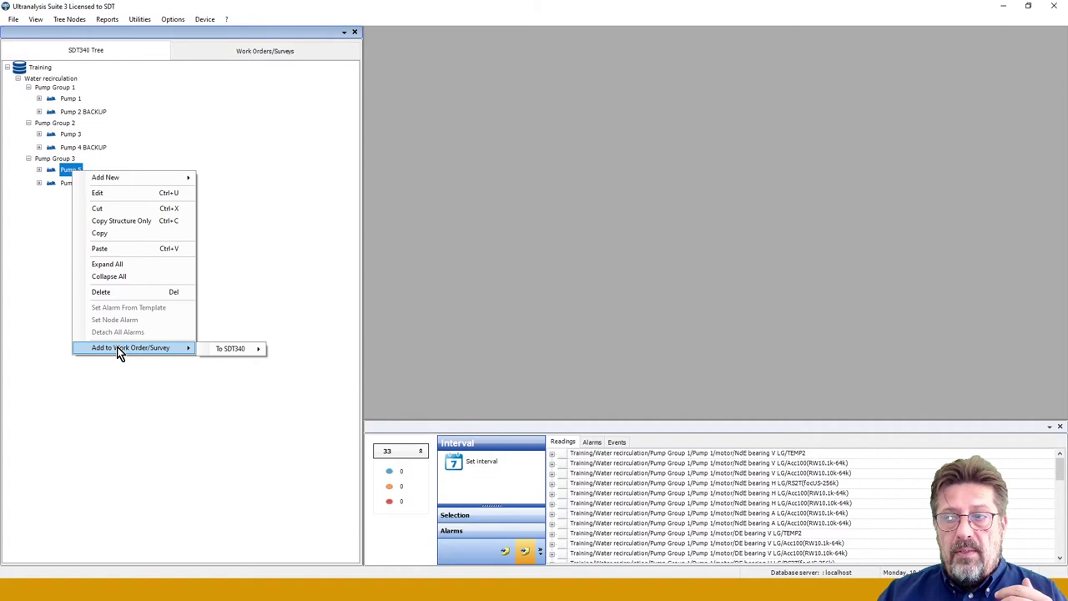
{"action": "mouse_move", "coordinate": [237, 346]}
{"action": "left_click", "coordinate": [293, 365]}
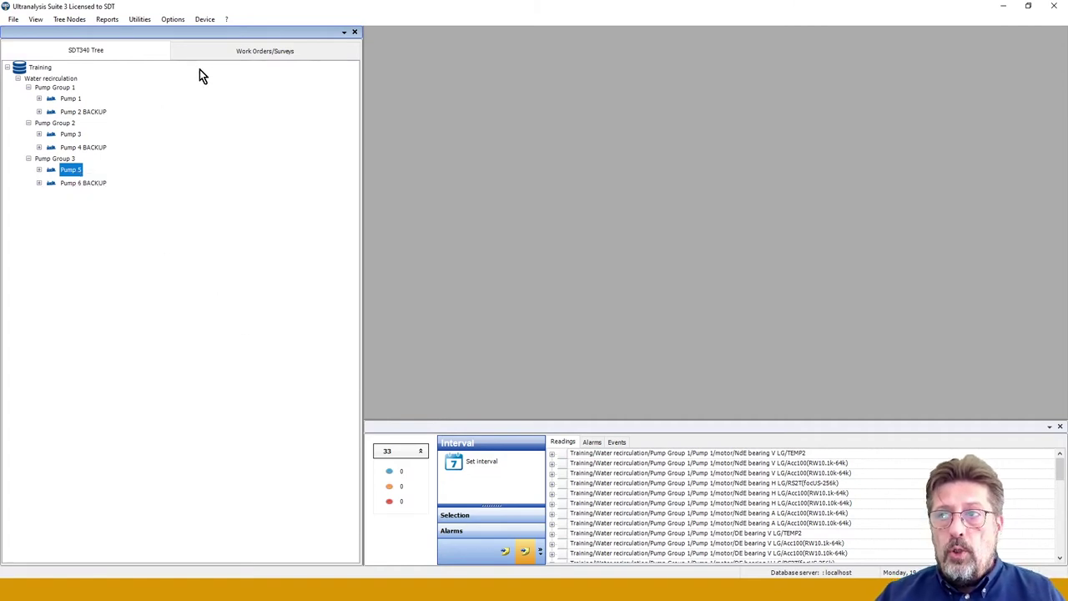
- Expand the Pumps Inspection survey and look through its list of measurement points for the added pumps
{"action": "left_click", "coordinate": [229, 50]}
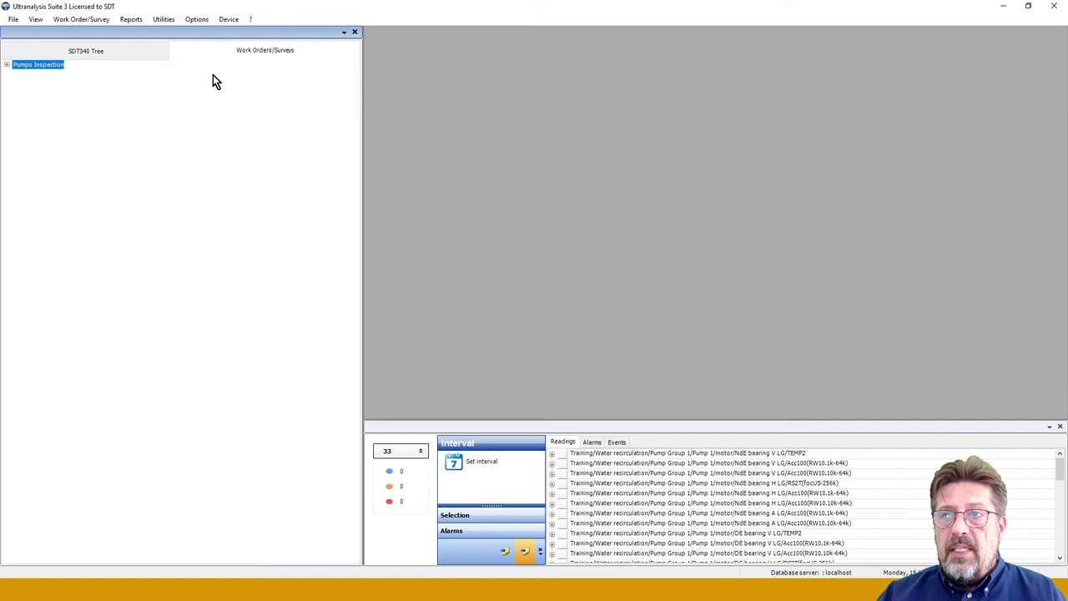
{"action": "left_click", "coordinate": [7, 65]}
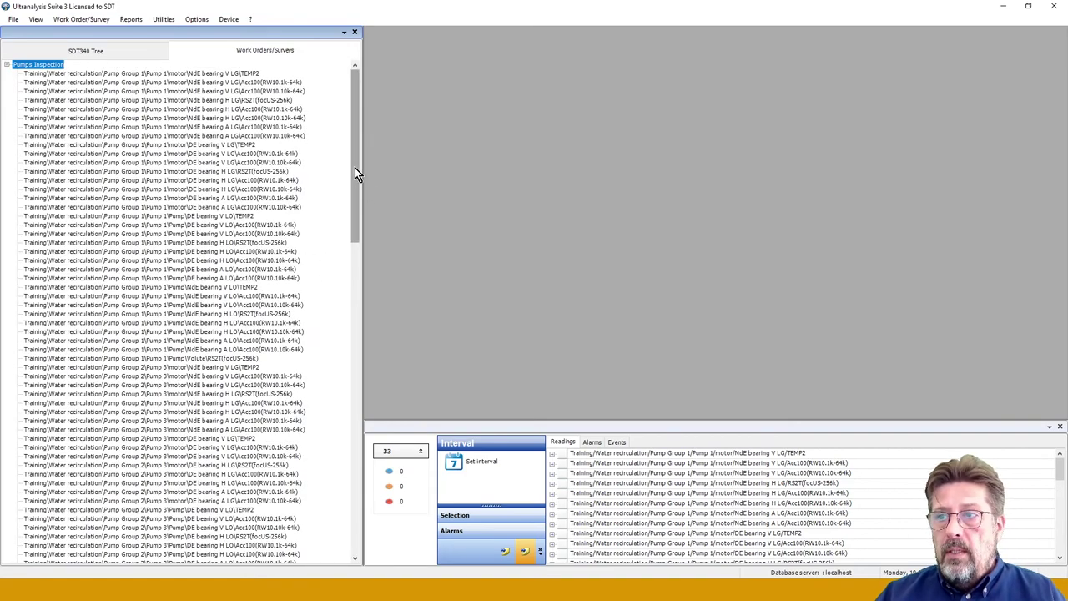
{"action": "left_click_drag", "start_coordinate": [354, 167], "coordinate": [377, 156]}
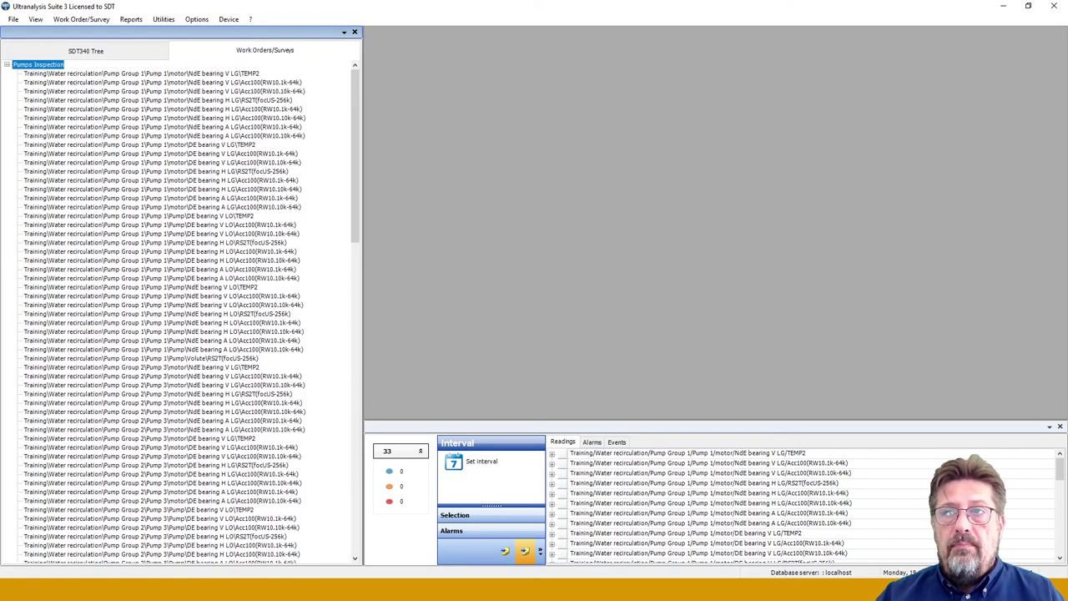
- Collapse the Pumps Inspection list, return to the asset tree and create a new SDT340 survey named Backups only from Pump 2 BACKUP
{"action": "left_click", "coordinate": [8, 65]}
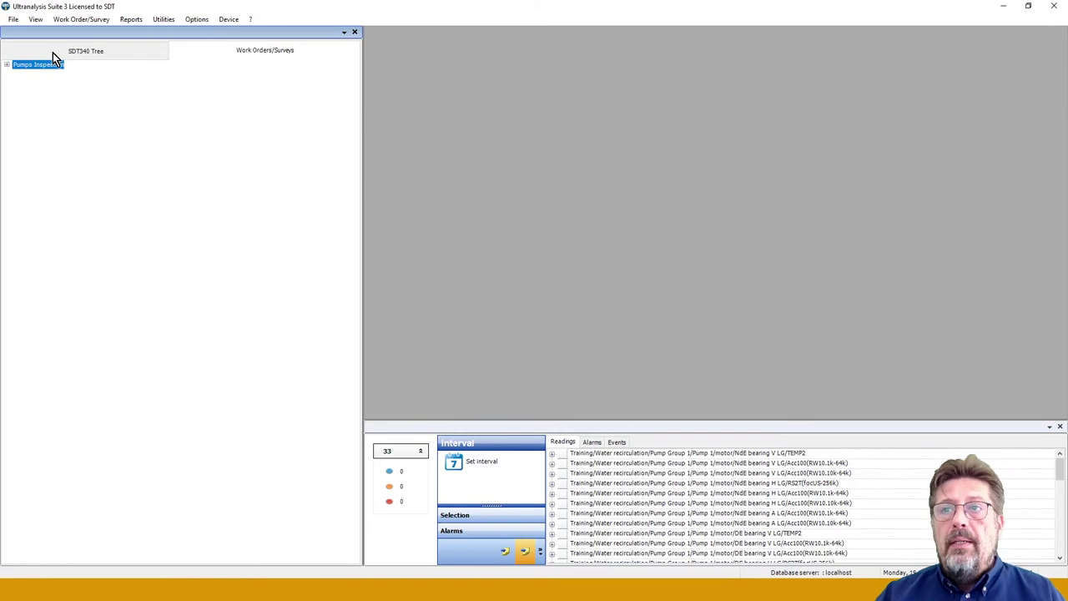
{"action": "left_click", "coordinate": [52, 51]}
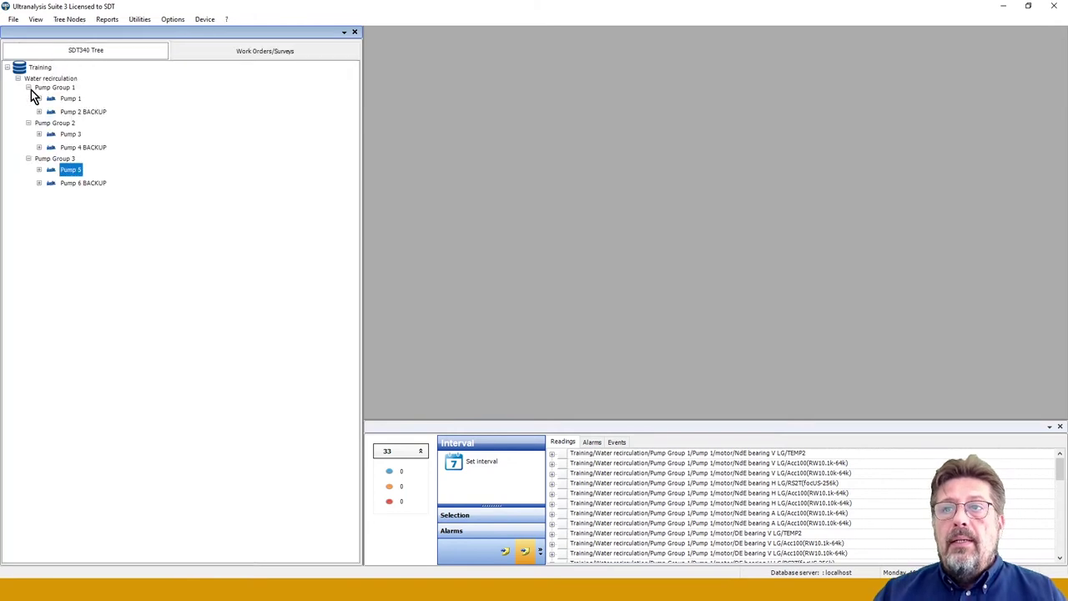
{"action": "right_click", "coordinate": [70, 112]}
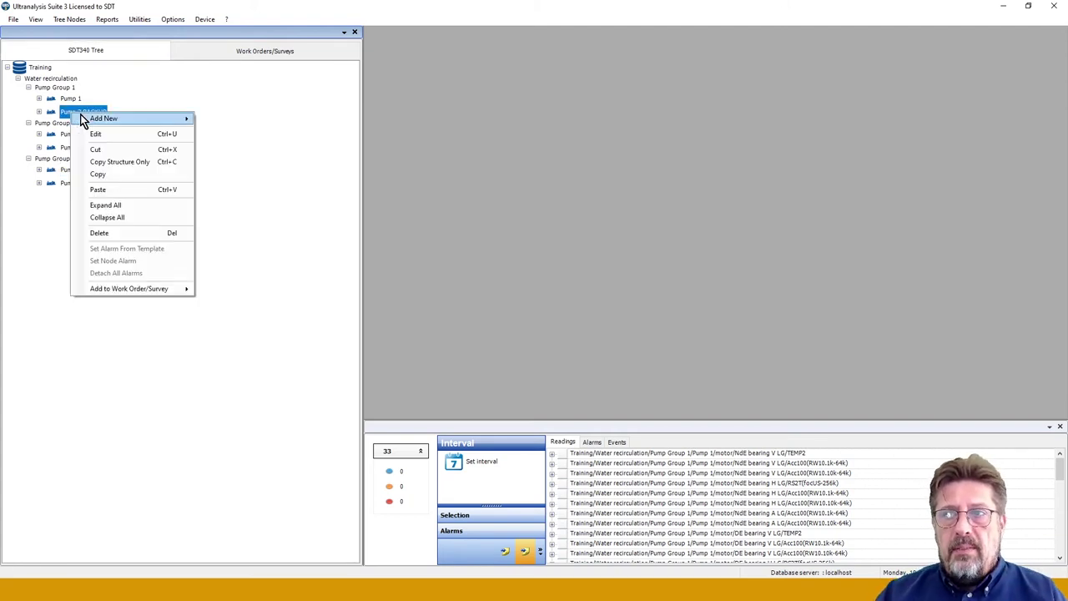
{"action": "mouse_move", "coordinate": [138, 290]}
{"action": "mouse_move", "coordinate": [234, 292]}
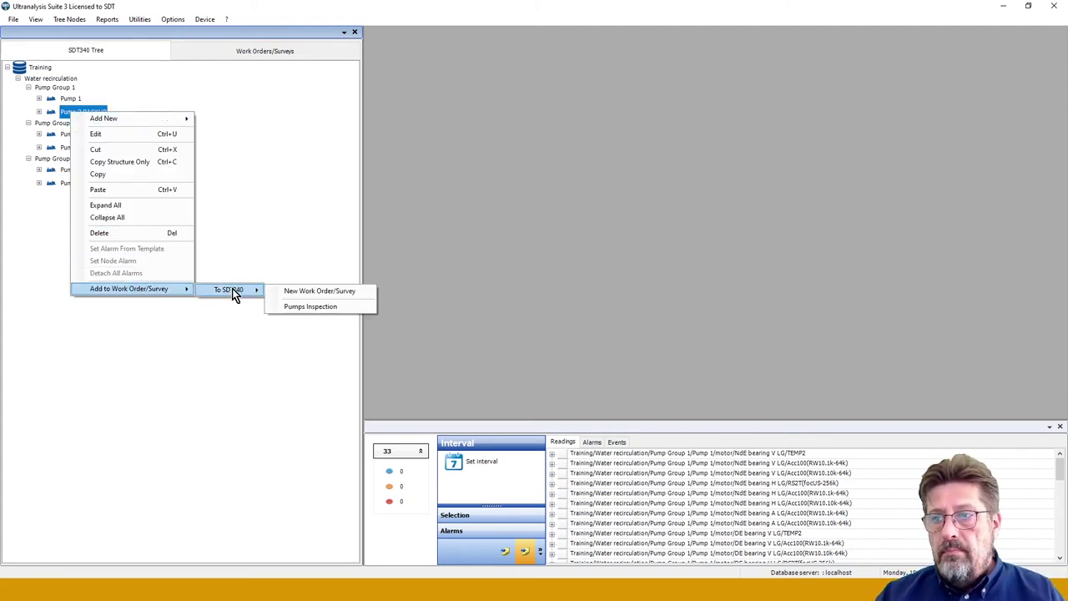
{"action": "left_click", "coordinate": [304, 291]}
{"action": "left_click", "coordinate": [303, 291]}
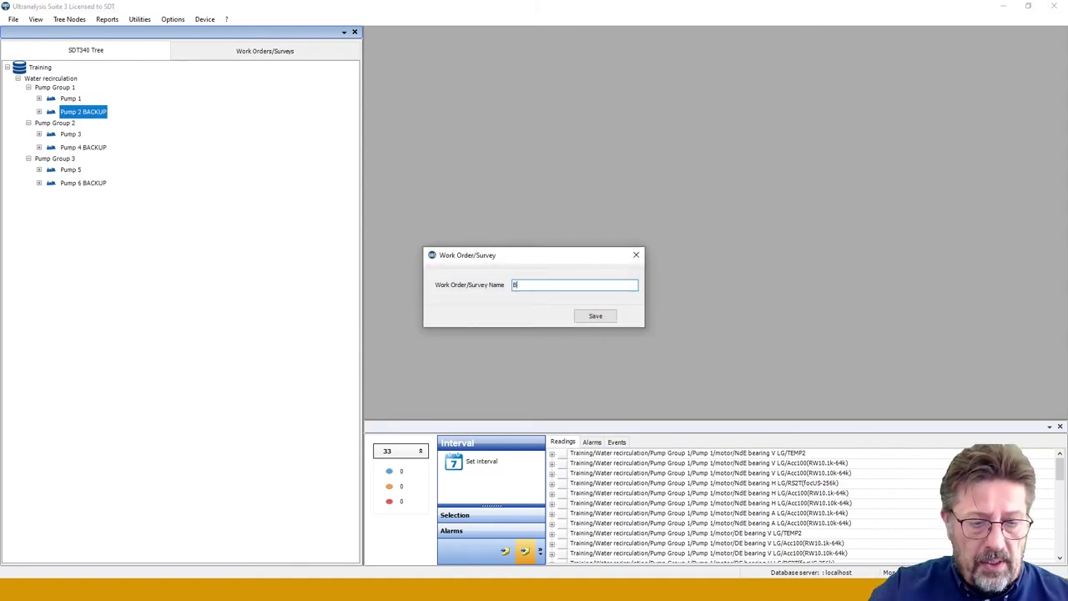
{"action": "type", "text": "Backups "}
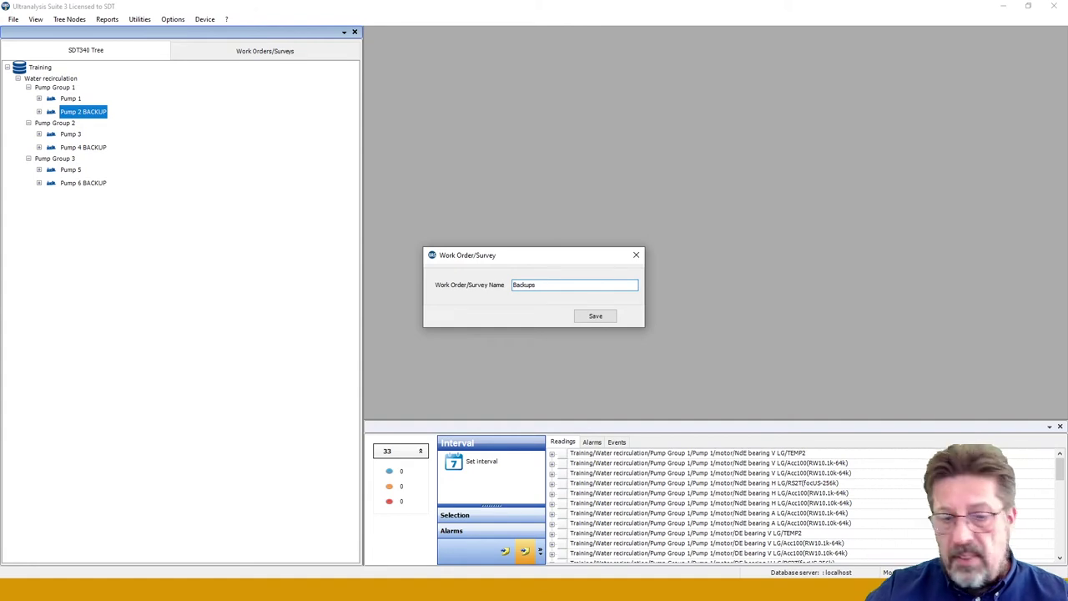
{"action": "type", "text": "only"}
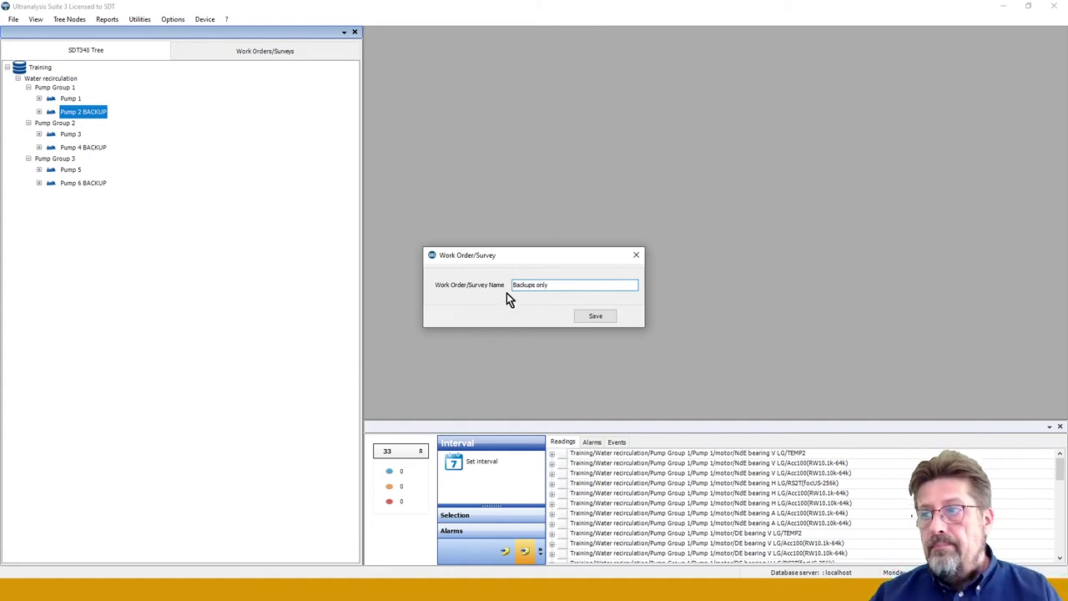
{"action": "left_click", "coordinate": [596, 318]}
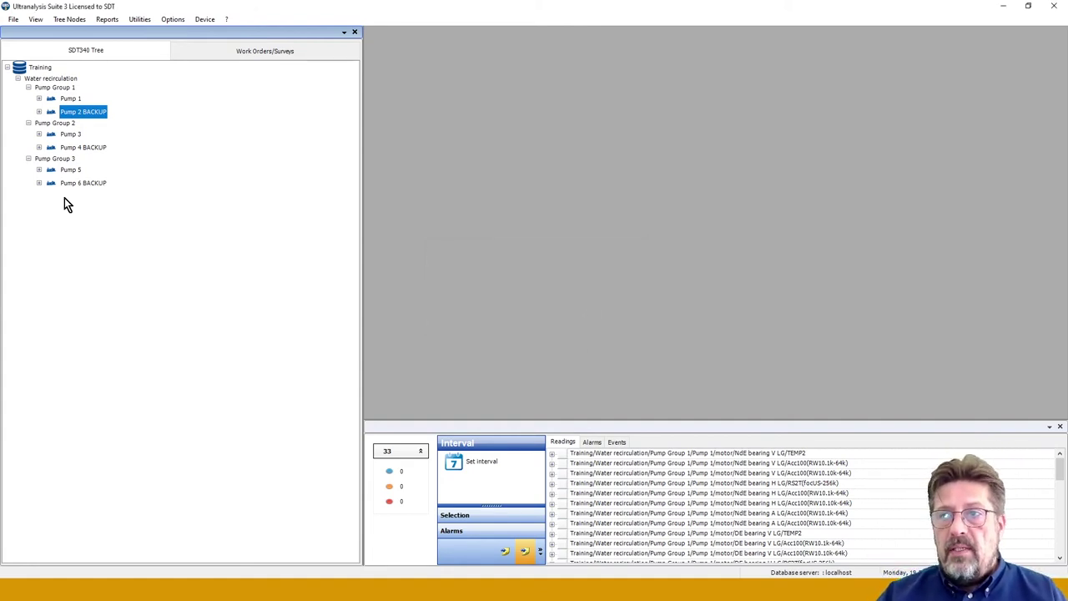
- View and collapse the Backups only survey's point list, and add Pump 4 BACKUP from Pump Group 2 to that survey
{"action": "left_click", "coordinate": [208, 52]}
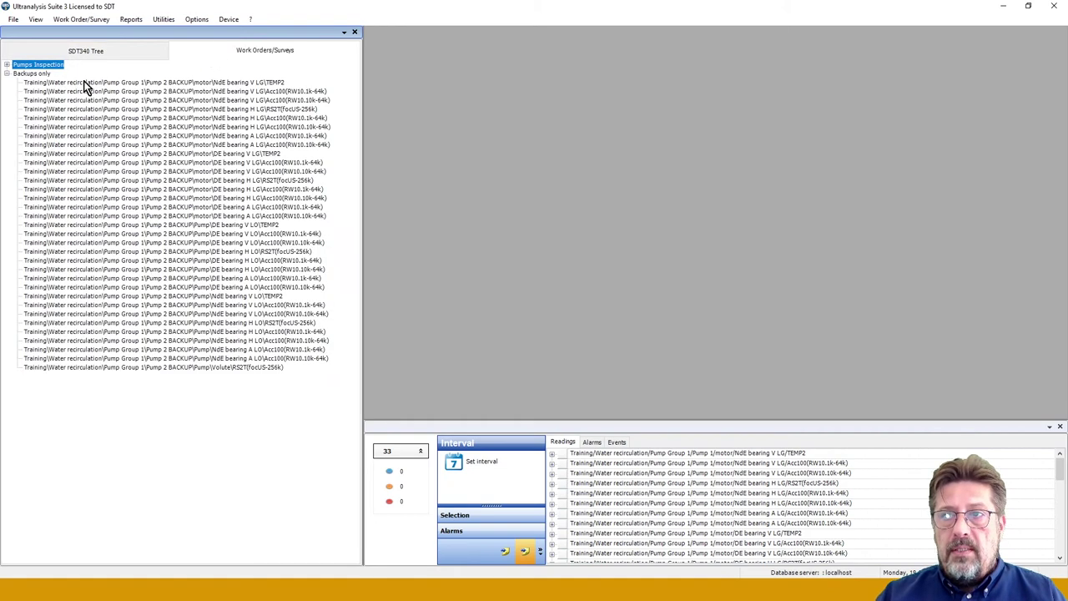
{"action": "left_click", "coordinate": [6, 74]}
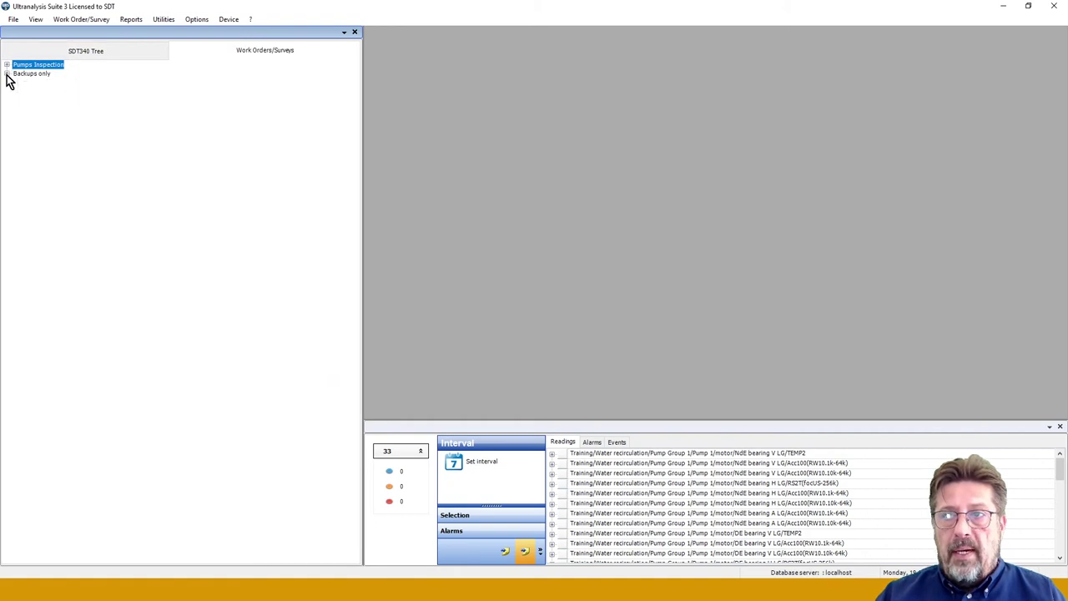
{"action": "left_click", "coordinate": [57, 52]}
{"action": "right_click", "coordinate": [70, 149]}
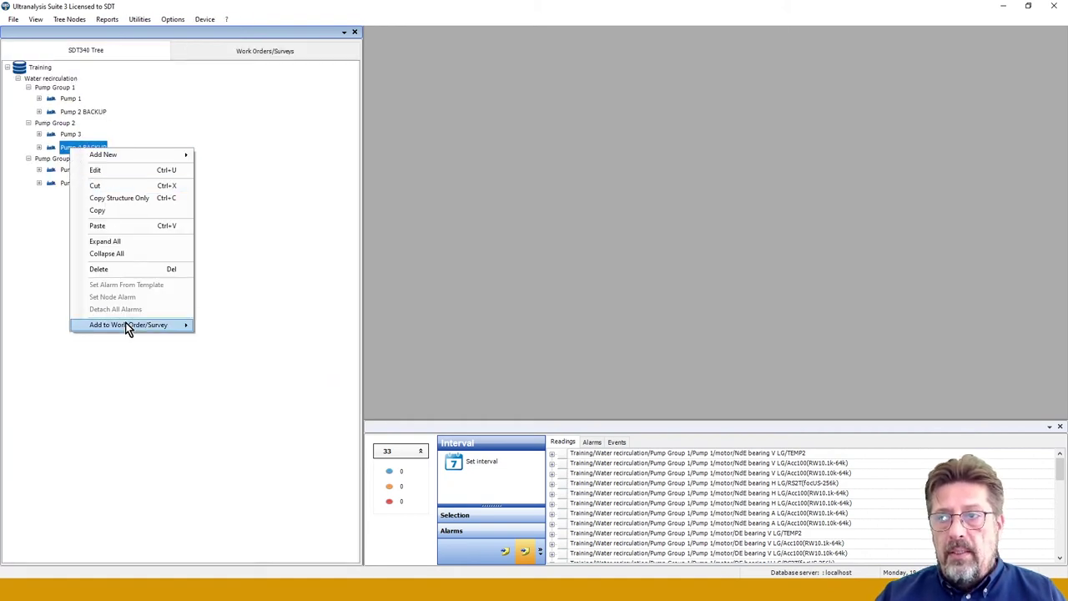
{"action": "mouse_move", "coordinate": [128, 329]}
{"action": "mouse_move", "coordinate": [227, 328]}
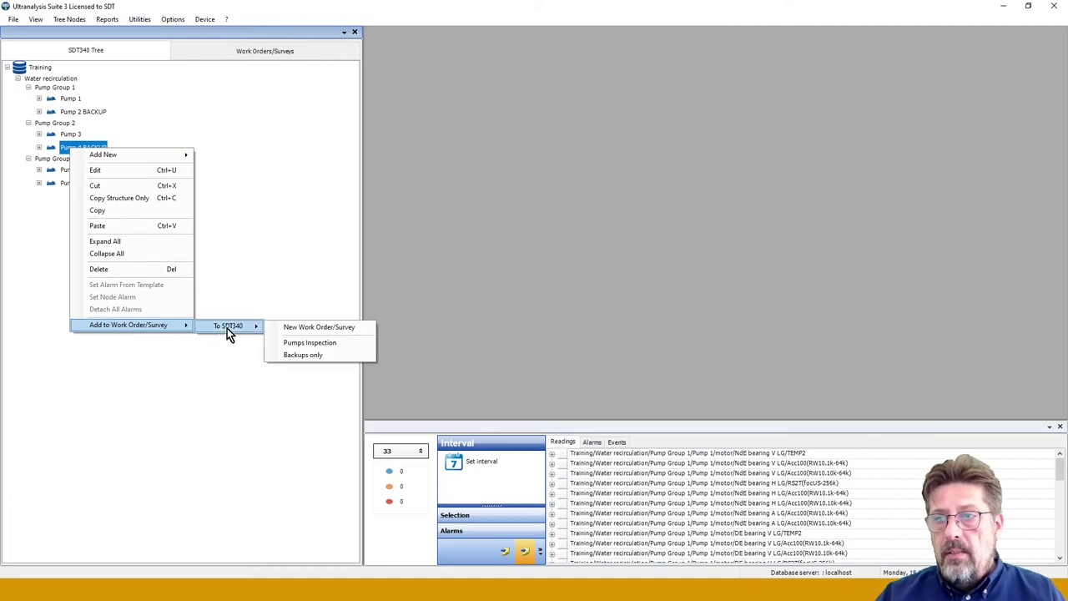
{"action": "left_click", "coordinate": [318, 357]}
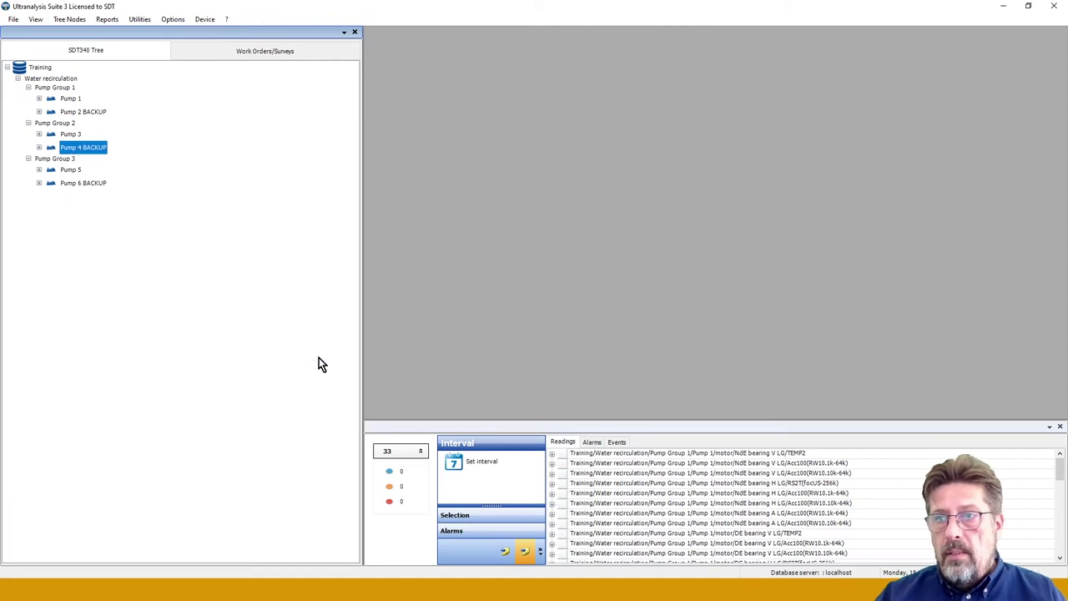
- Add Pump 6 BACKUP from Pump Group 3 to the existing SDT340 survey Backups only
{"action": "right_click", "coordinate": [88, 181]}
{"action": "mouse_move", "coordinate": [179, 360]}
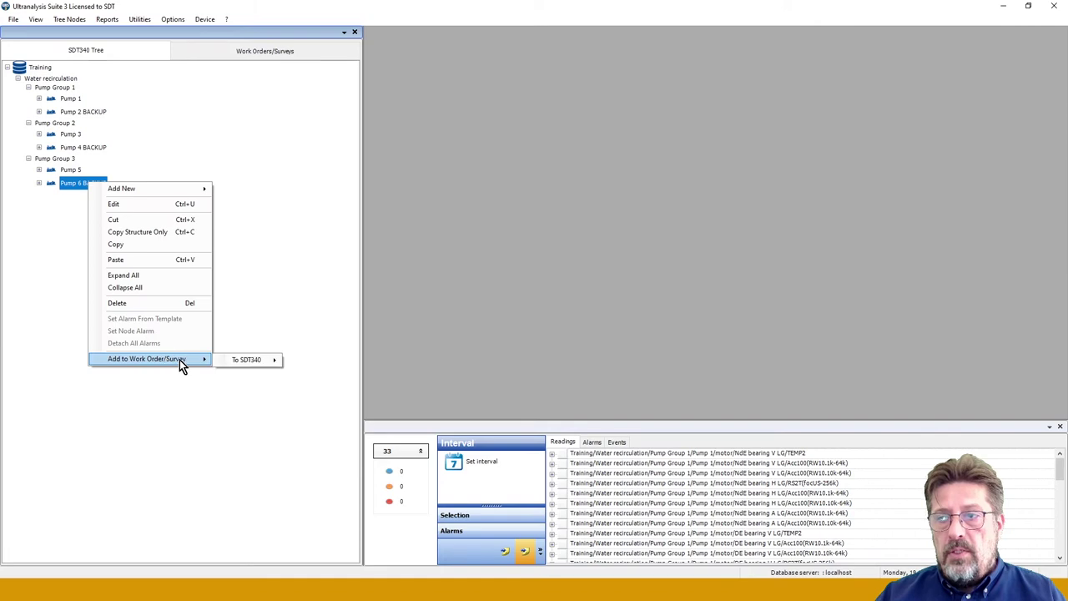
{"action": "mouse_move", "coordinate": [273, 358]}
{"action": "left_click", "coordinate": [333, 390]}
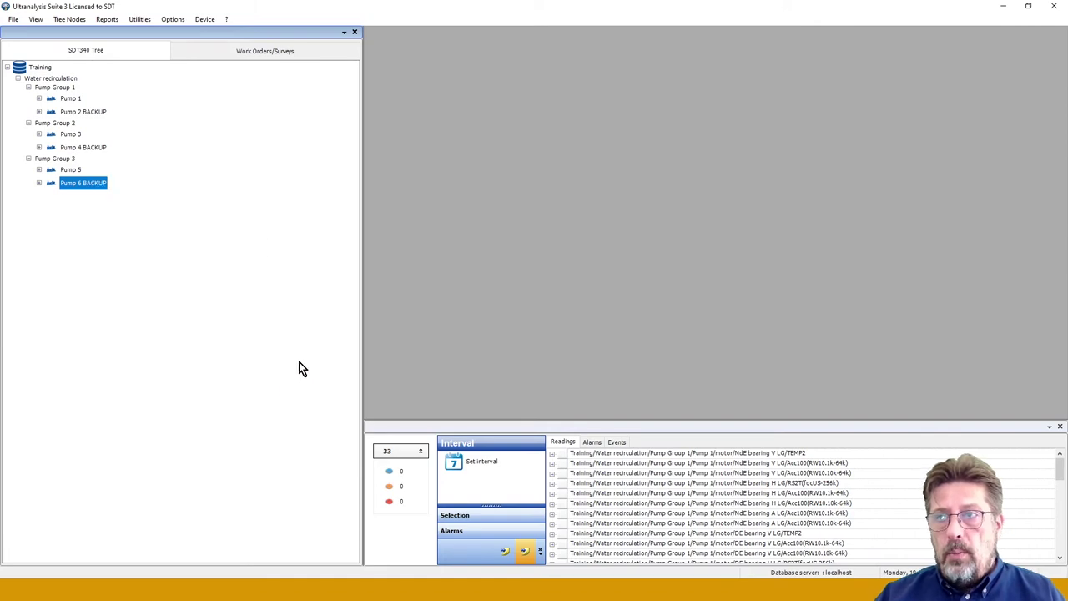
- Expand the Pumps Inspection and Backups only surveys to check their measurement points, collapsing each list again
{"action": "left_click", "coordinate": [263, 48]}
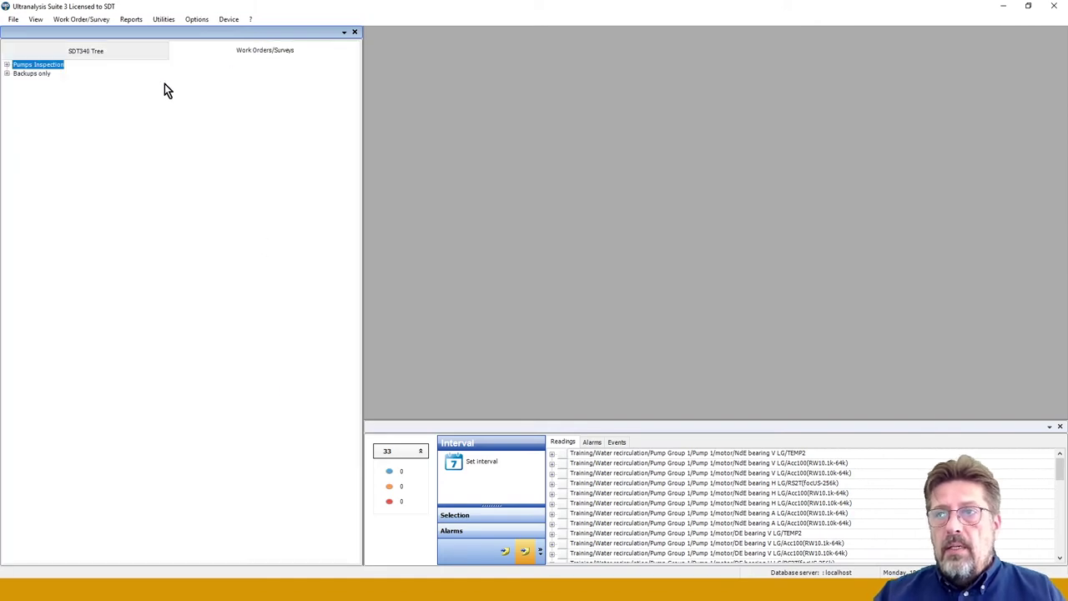
{"action": "left_click", "coordinate": [6, 64]}
{"action": "left_click", "coordinate": [7, 65]}
{"action": "left_click", "coordinate": [7, 74]}
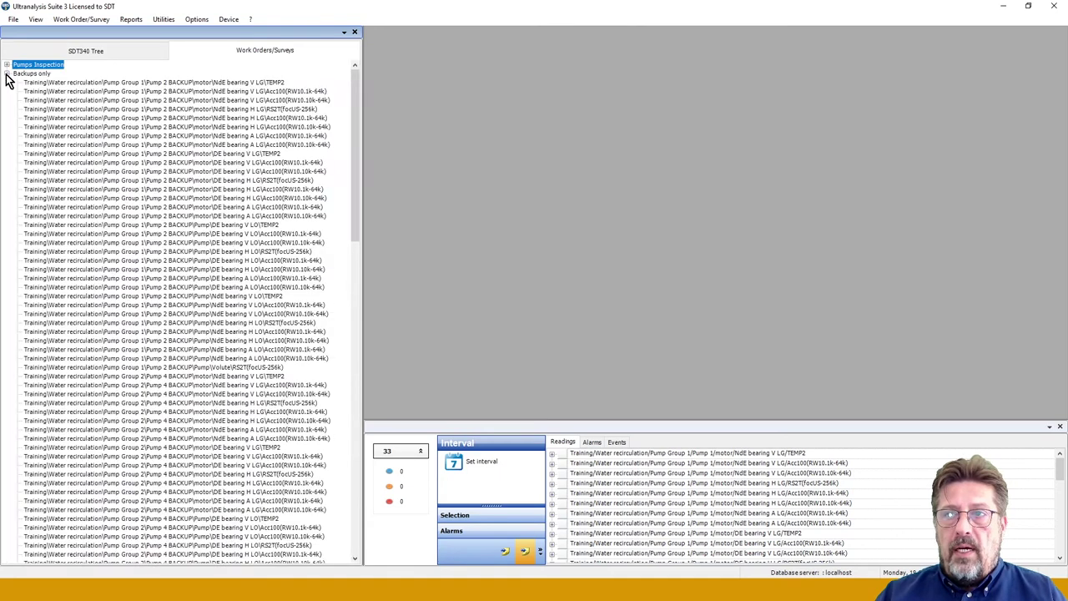
{"action": "left_click", "coordinate": [6, 74]}
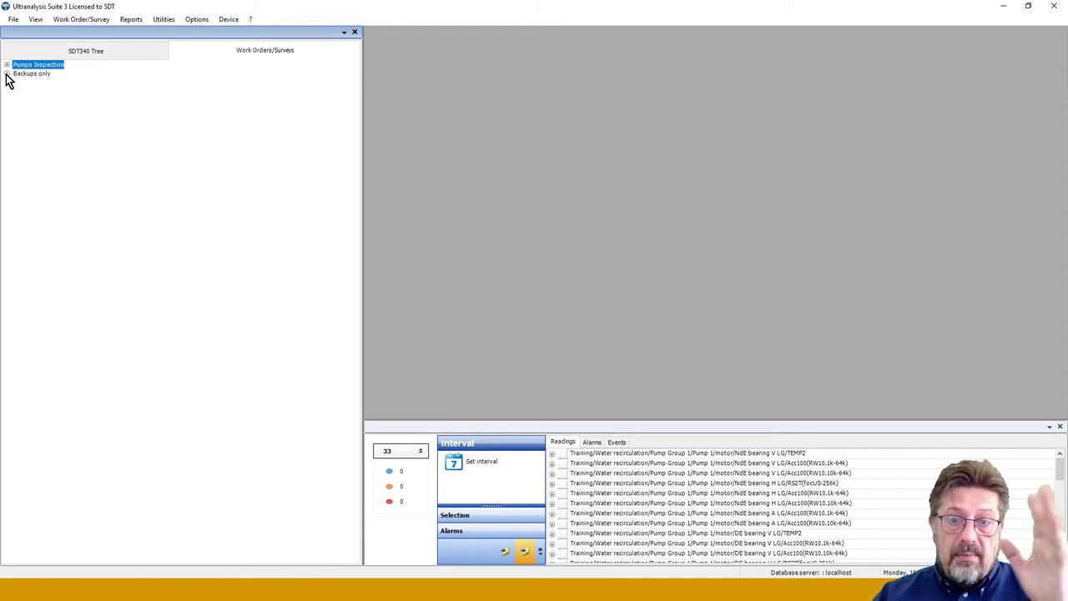
- Show all Water recirculation readings from the asset tree, with a narrower tree pane and a taller readings pane
{"action": "left_click", "coordinate": [17, 54]}
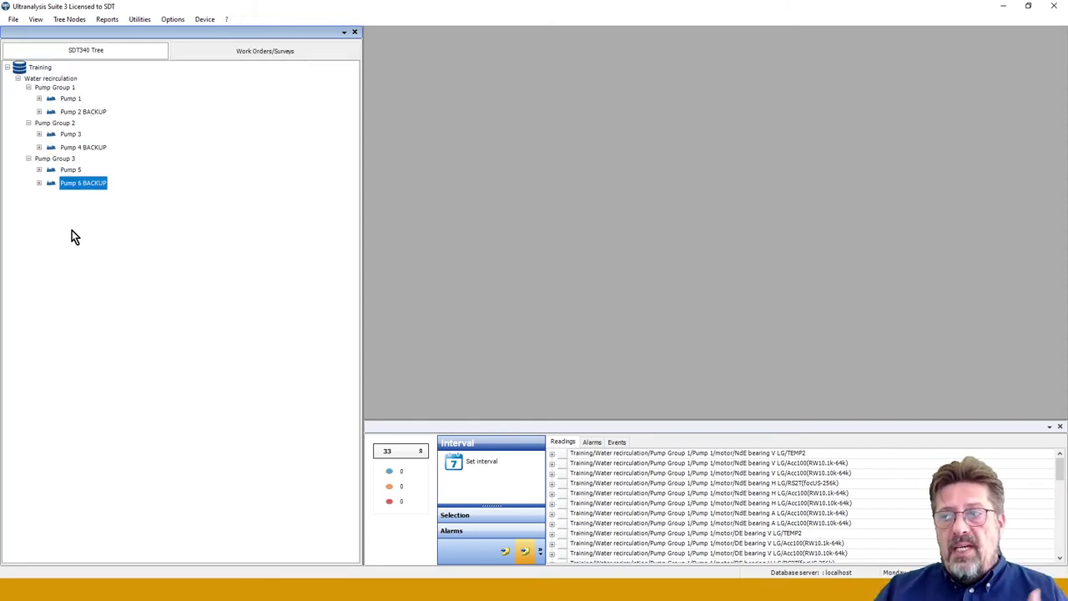
{"action": "left_click_drag", "start_coordinate": [363, 277], "coordinate": [256, 267]}
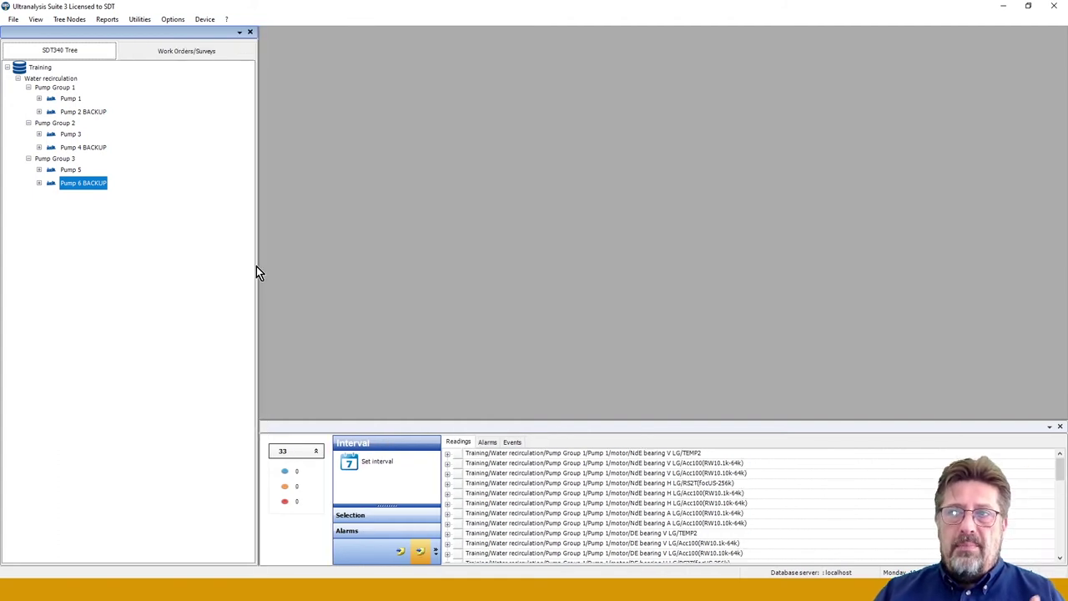
{"action": "left_click", "coordinate": [43, 80]}
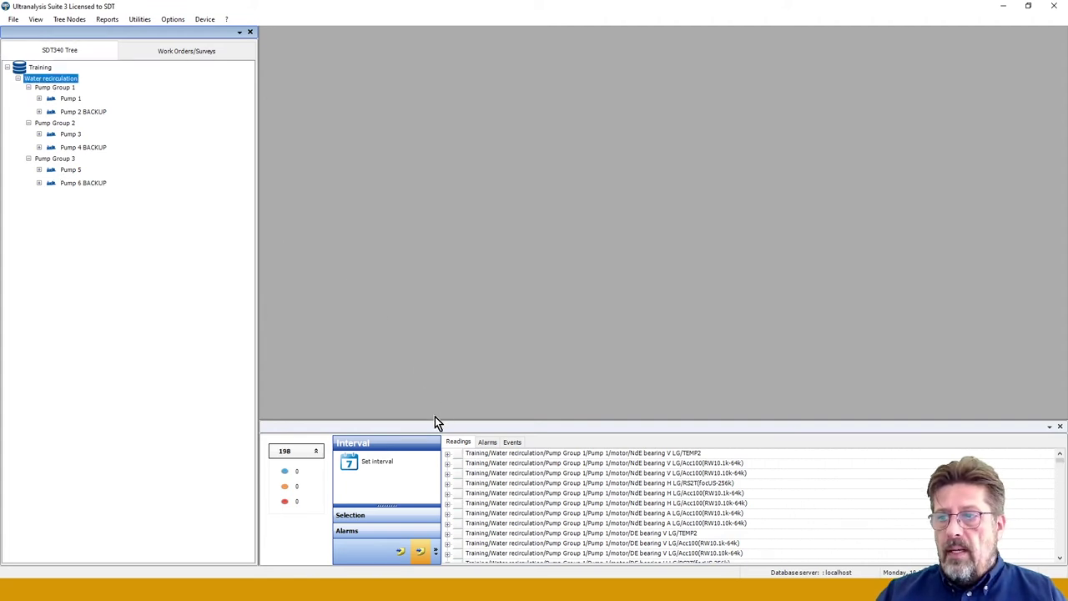
{"action": "left_click_drag", "start_coordinate": [436, 420], "coordinate": [440, 303]}
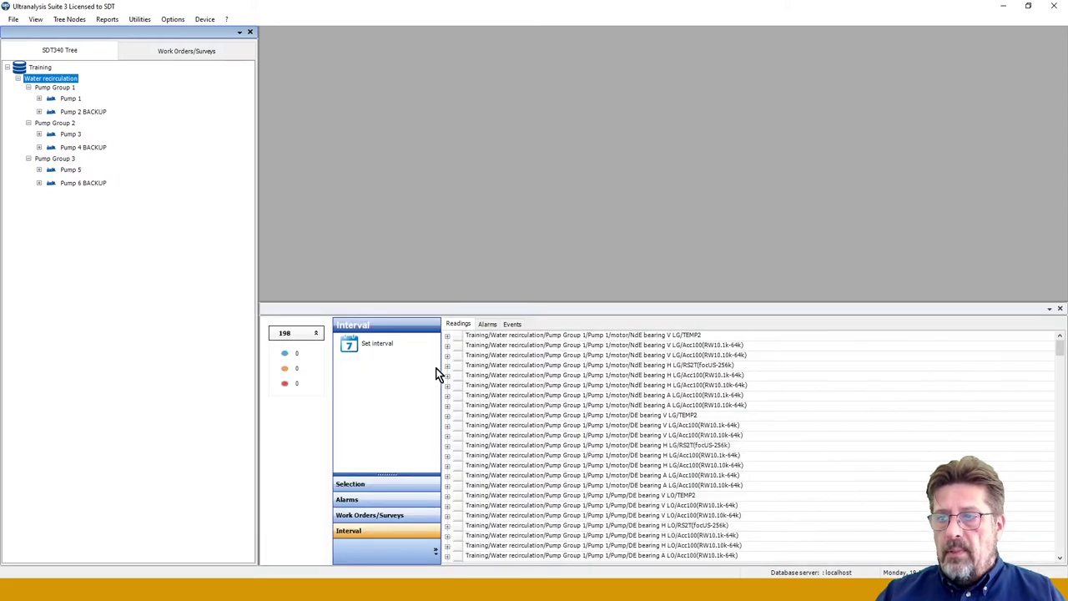
- Turn on the readings filter for Water recirculation and filter the list by LG
{"action": "left_click", "coordinate": [365, 485]}
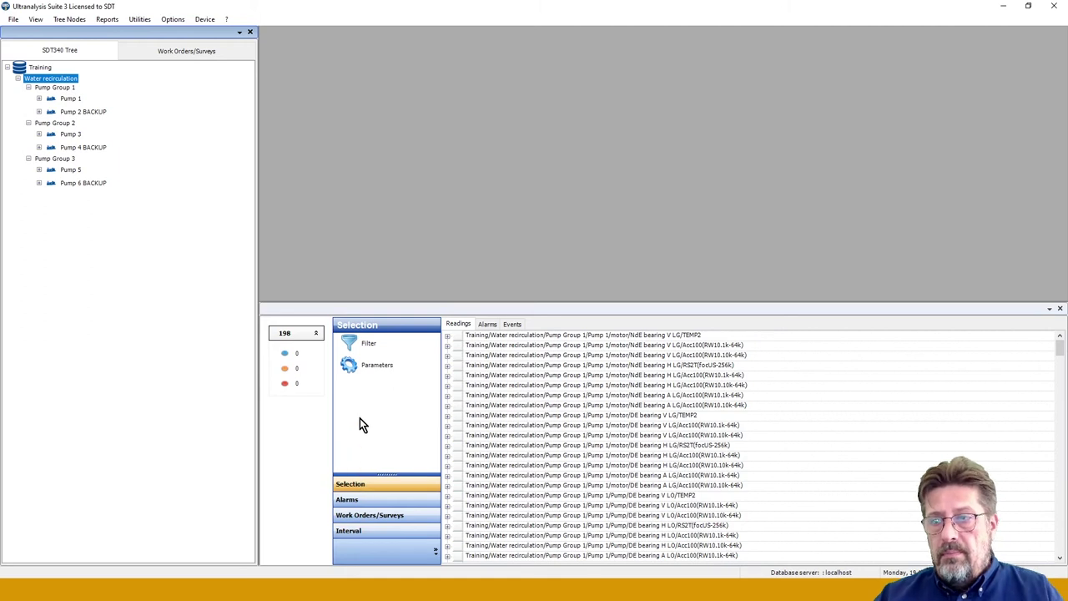
{"action": "left_click", "coordinate": [368, 345]}
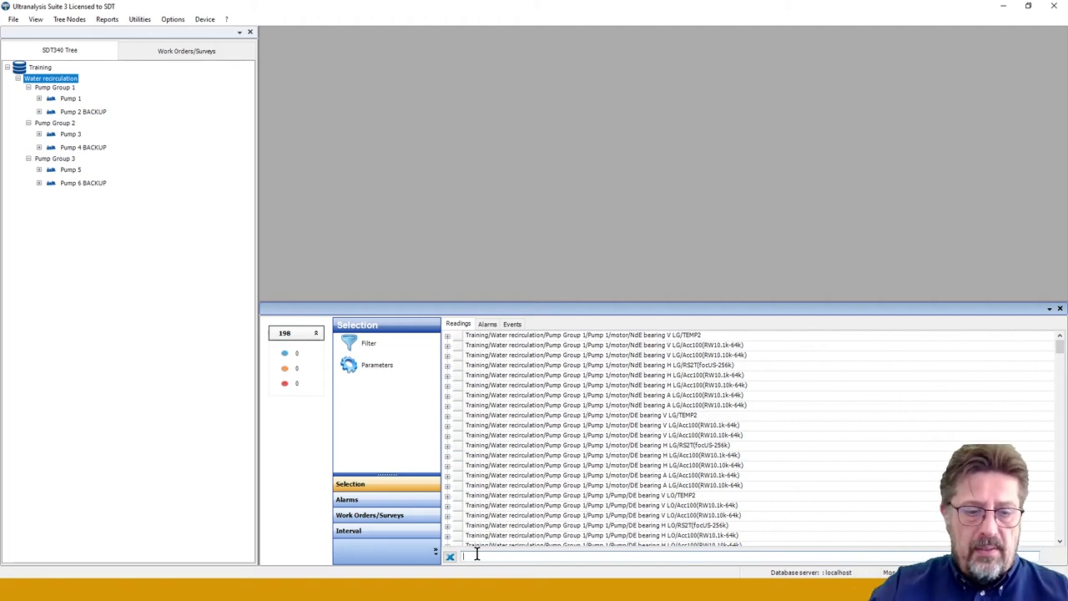
{"action": "type", "text": "LG"}
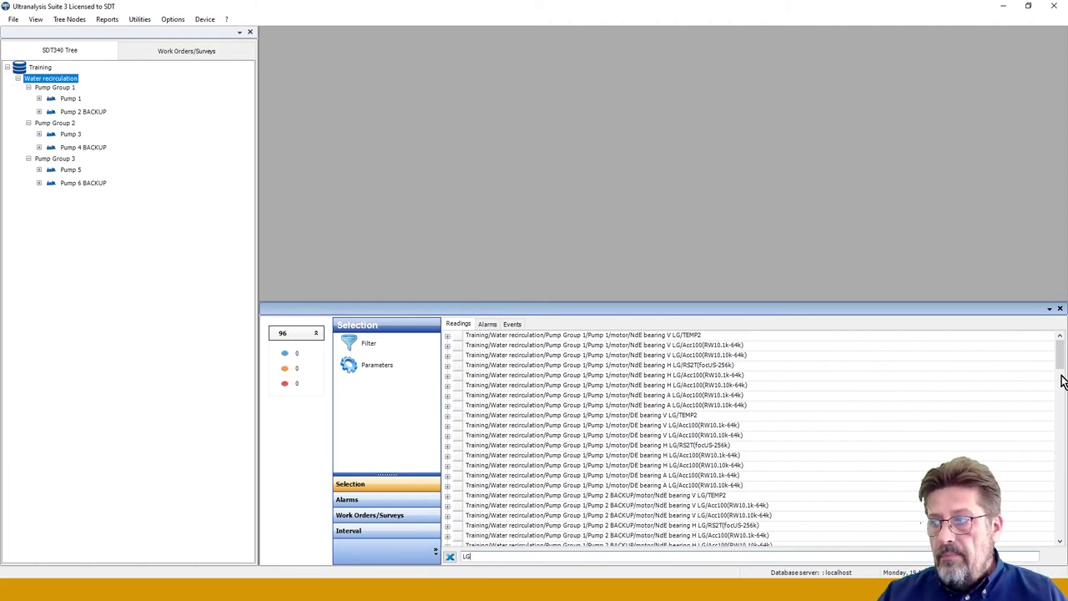
{"action": "mouse_move", "coordinate": [1060, 367]}
{"action": "left_mouse_down"}
{"action": "mouse_move", "coordinate": [1063, 474]}
{"action": "mouse_move", "coordinate": [1061, 361]}
{"action": "left_mouse_up"}
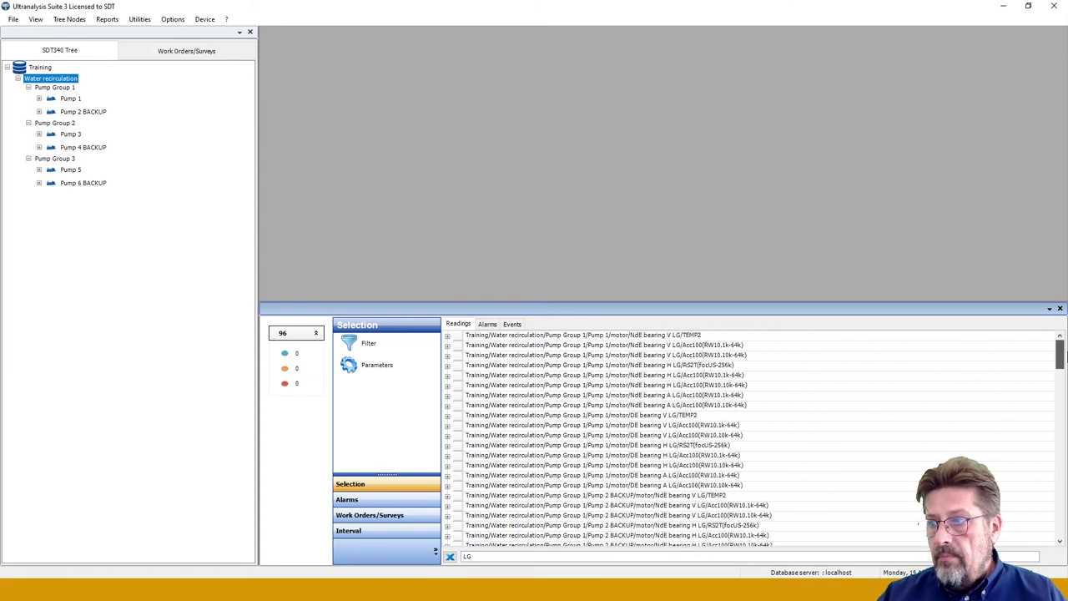
- Extend the readings filter to LG; BACKUP so only the backup pumps' LG points are listed
{"action": "left_click", "coordinate": [490, 556]}
{"action": "type", "text": "/"}
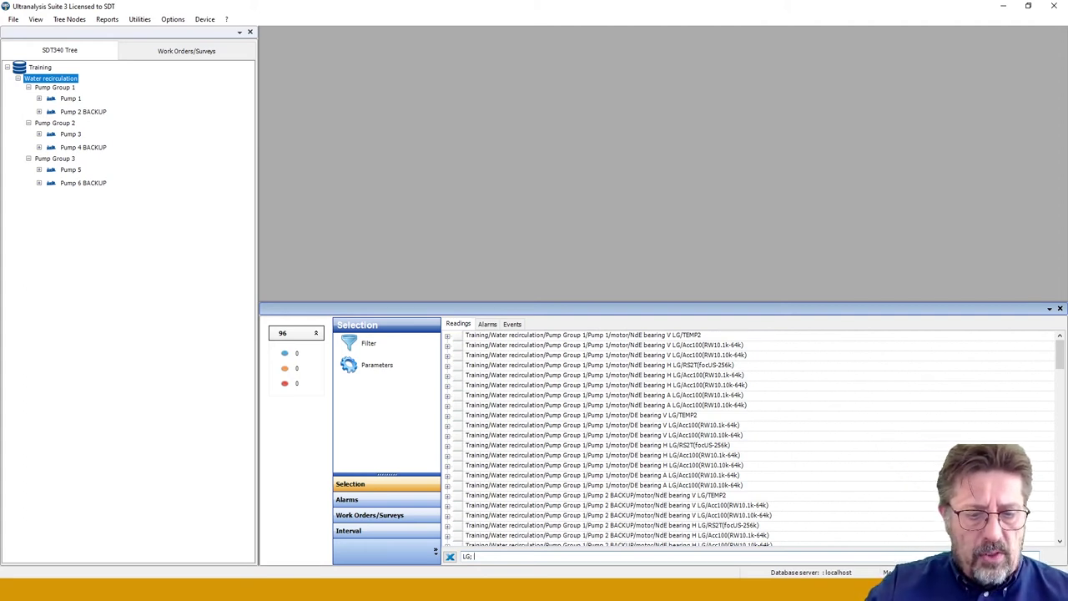
{"action": "type", "text": "BACKUP"}
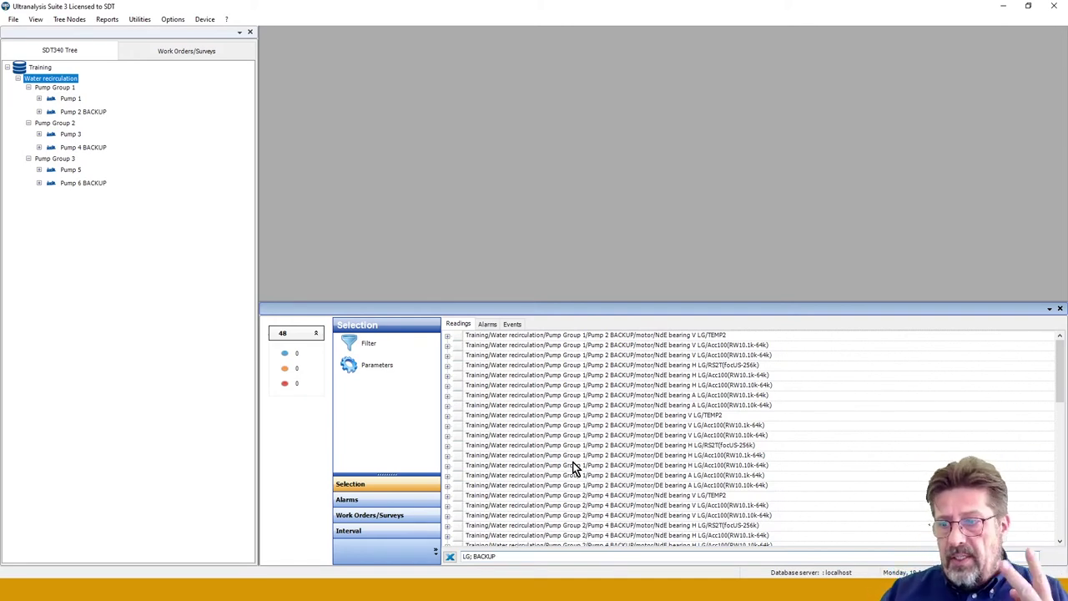
- Create a new work order/survey named Grease Lubricated Backups from all the readings in the list filtered by LG; BACKUP
{"action": "left_click", "coordinate": [563, 335]}
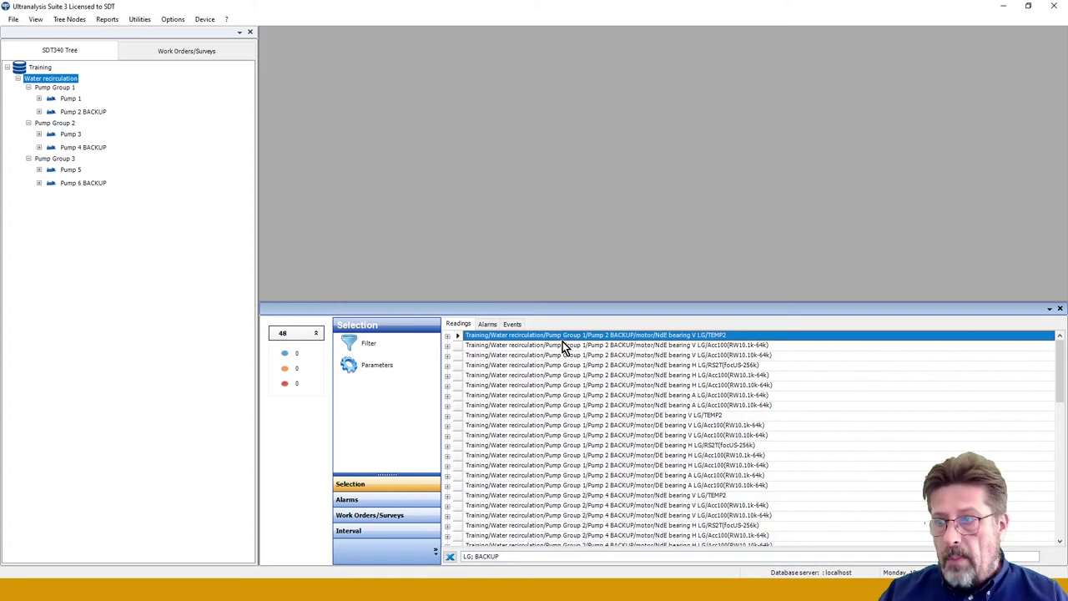
{"action": "left_click_drag", "start_coordinate": [1063, 363], "coordinate": [1021, 510]}
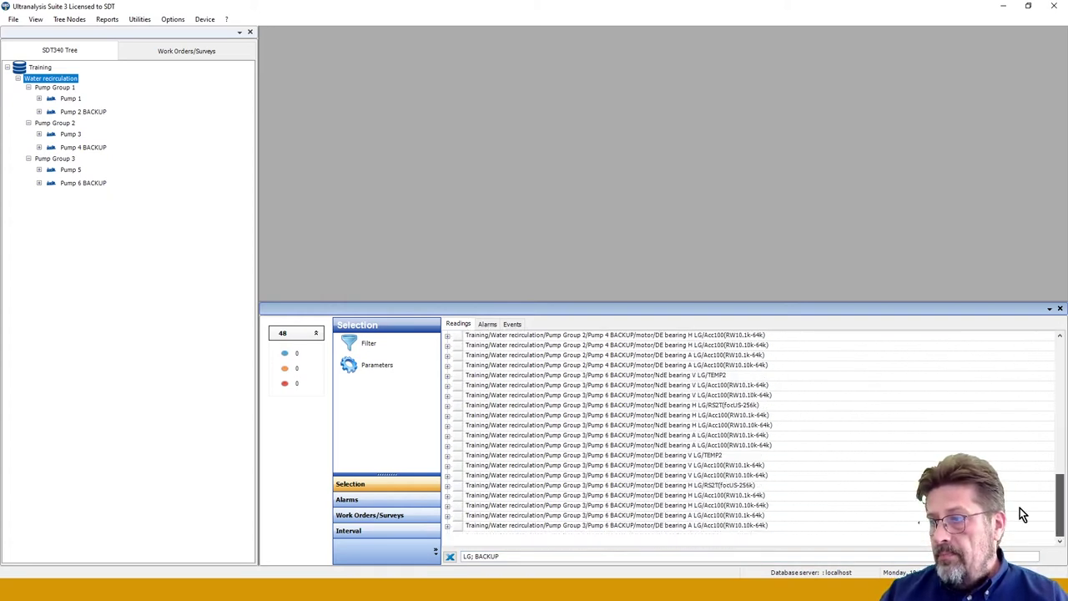
{"action": "left_click", "coordinate": [579, 525], "text": "shift"}
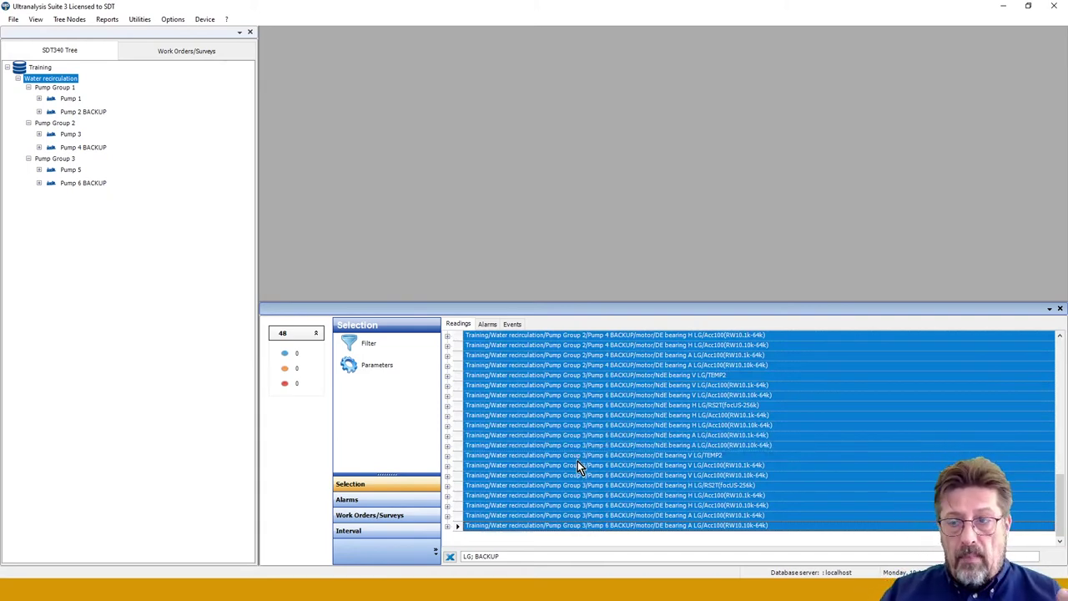
{"action": "left_click", "coordinate": [362, 518]}
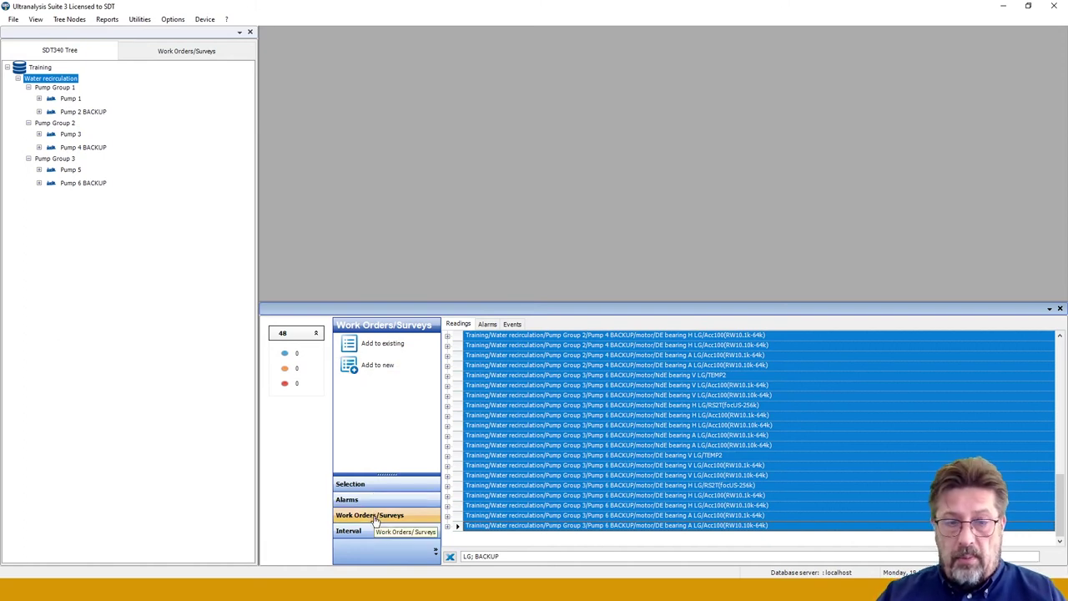
{"action": "left_click", "coordinate": [373, 367]}
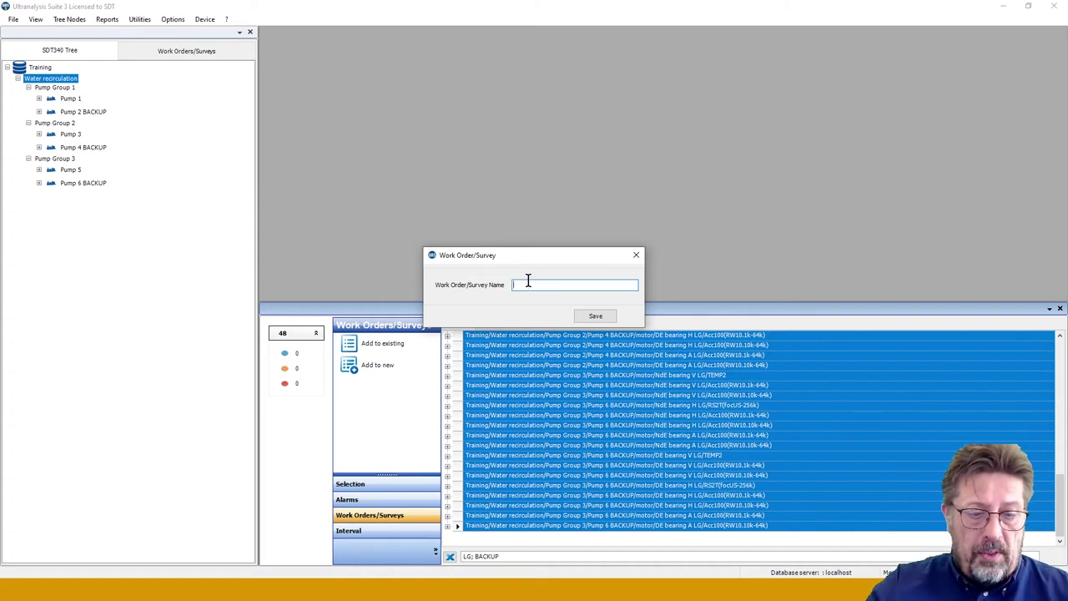
{"action": "type", "text": "G"}
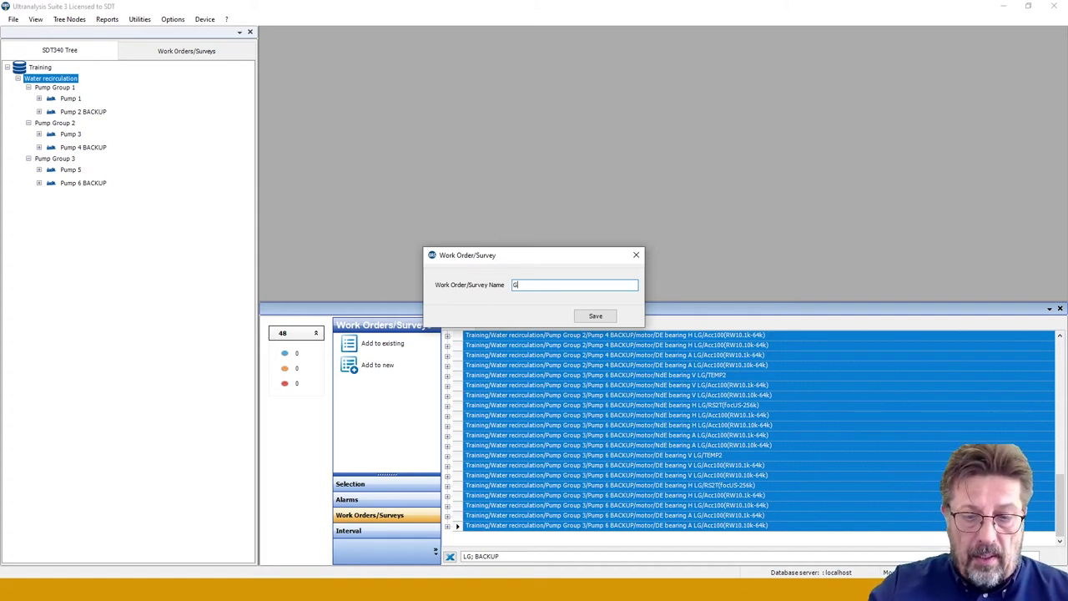
{"action": "type", "text": "rease L"}
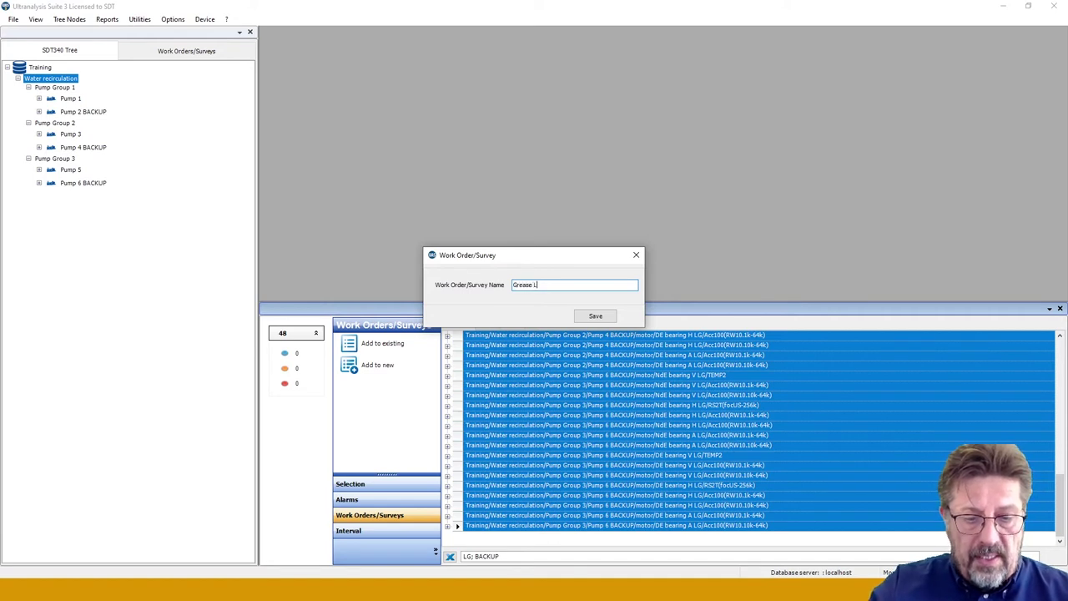
{"action": "type", "text": "ubricated "}
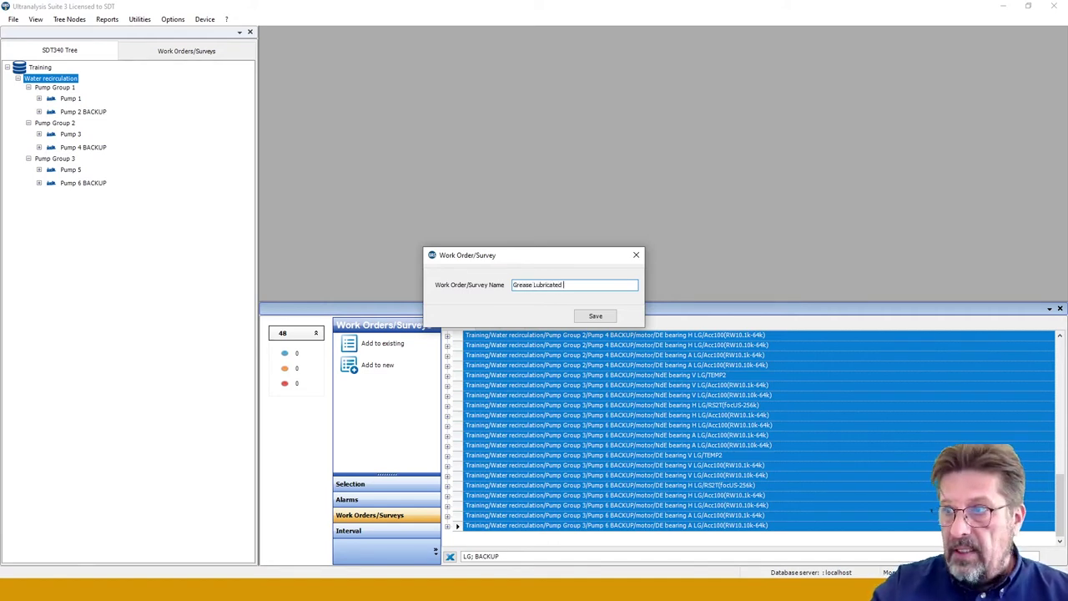
{"action": "type", "text": "Backups"}
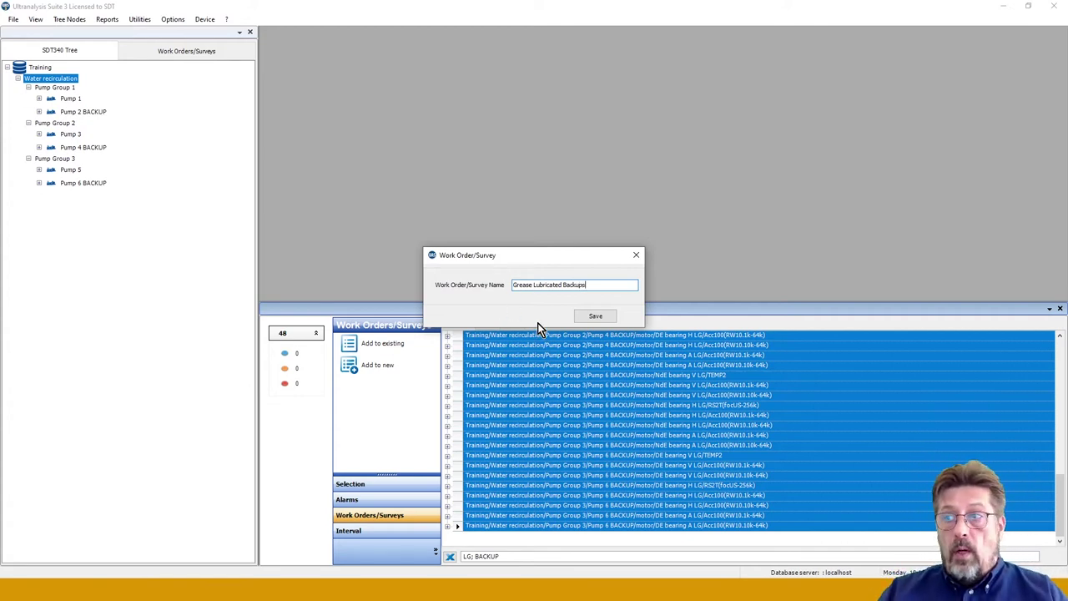
{"action": "left_click", "coordinate": [595, 316]}
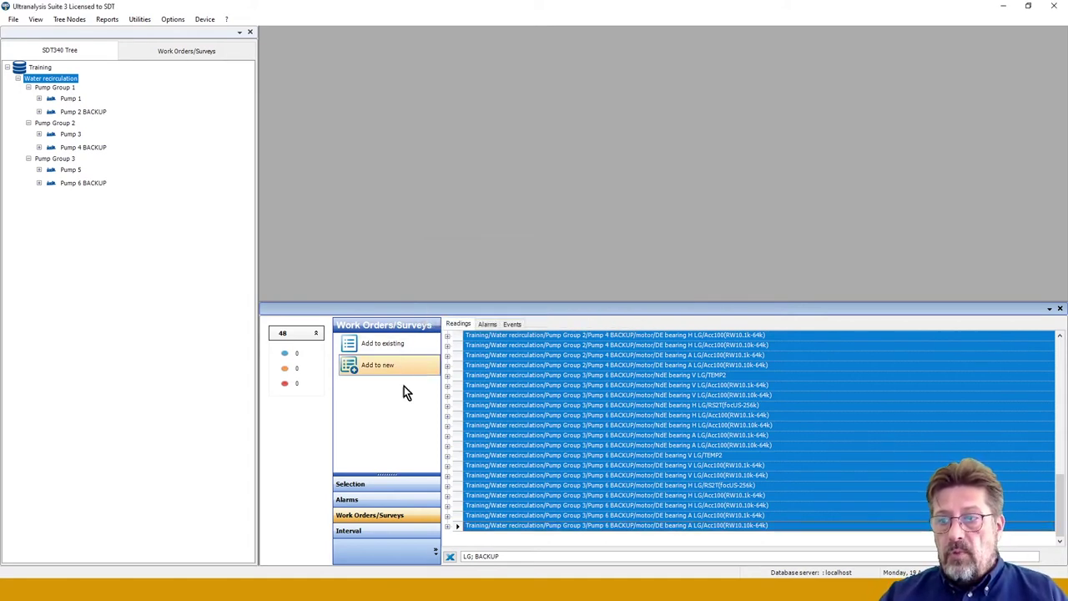
- Clear the LG; BACKUP filter and filter the Water recirculation readings by Volute instead
{"action": "left_click", "coordinate": [506, 555]}
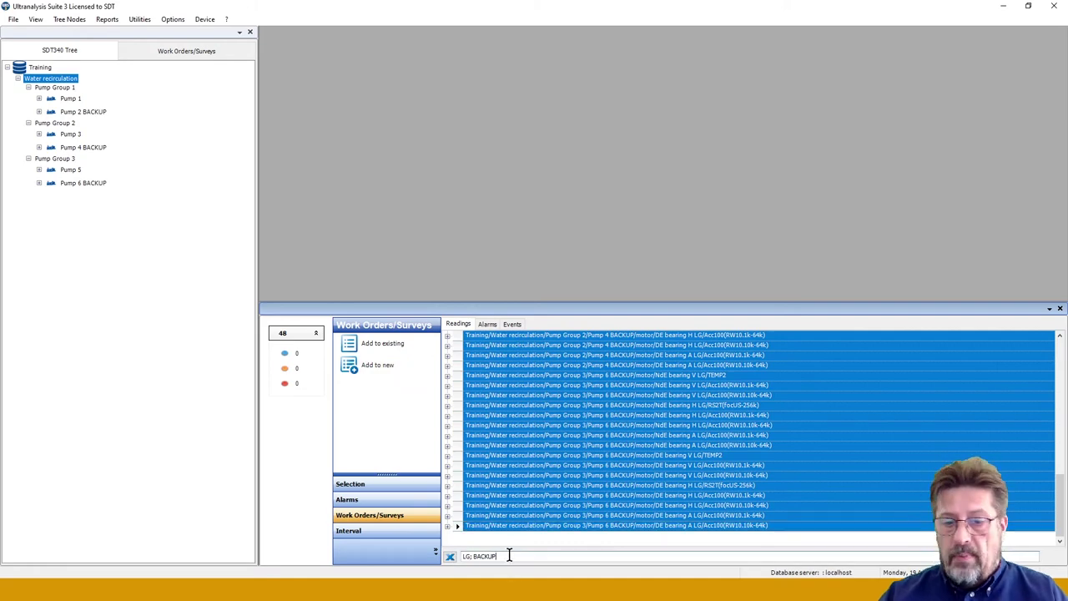
{"action": "key", "text": "BackSpace"}
{"action": "key", "text": "BackSpace"}
{"action": "key", "text": "BackSpace"}
{"action": "key", "text": "BackSpace"}
{"action": "key", "text": "BackSpace"}
{"action": "key", "text": "BackSpace"}
{"action": "key", "text": "BackSpace"}
{"action": "key", "text": "BackSpace"}
{"action": "key", "text": "BackSpace"}
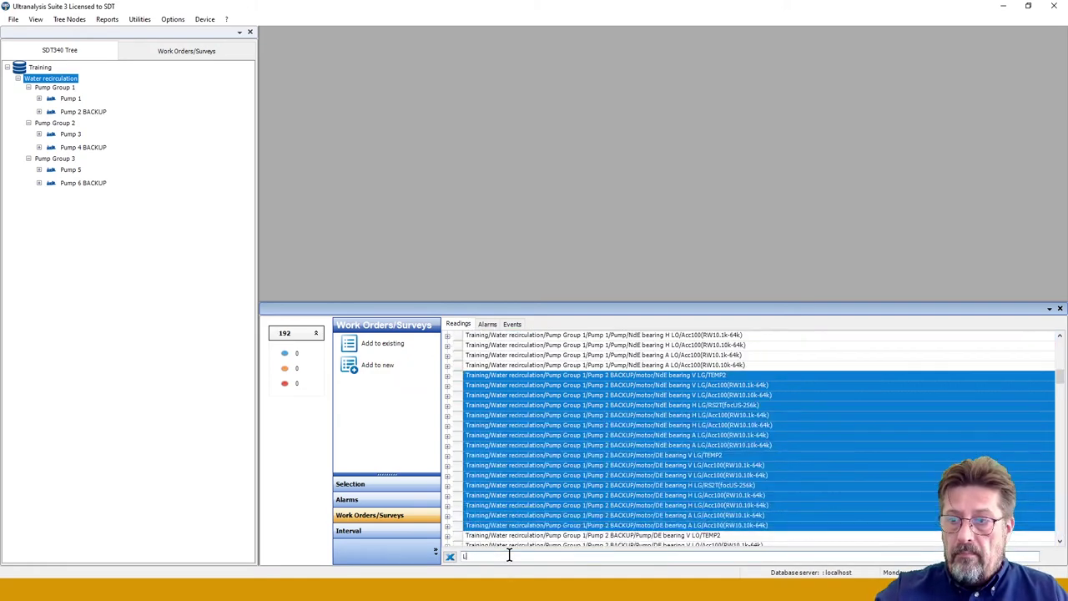
{"action": "left_click", "coordinate": [534, 494]}
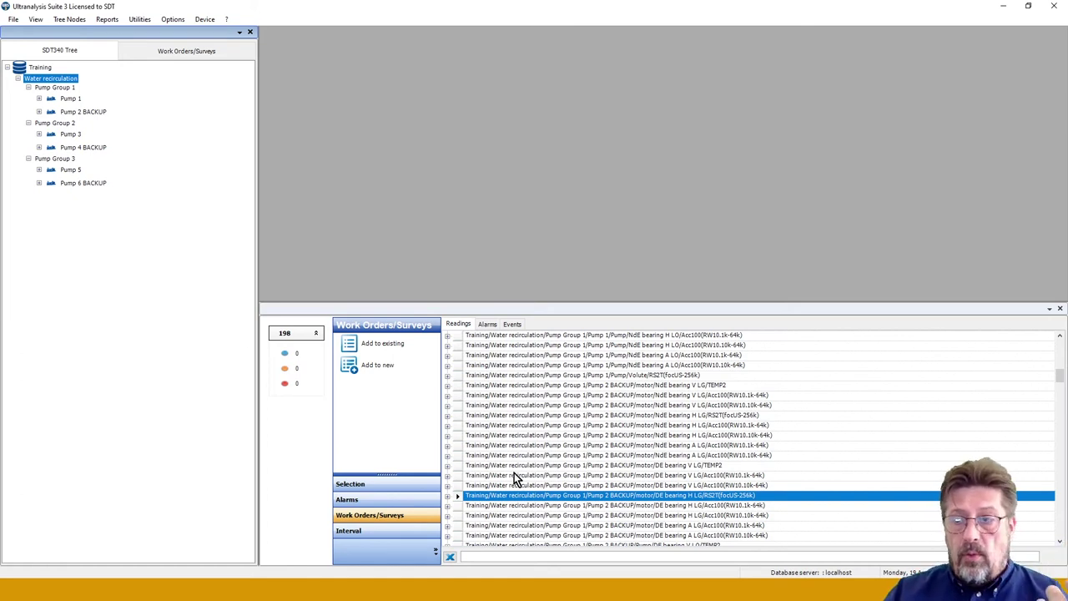
{"action": "left_click", "coordinate": [474, 550]}
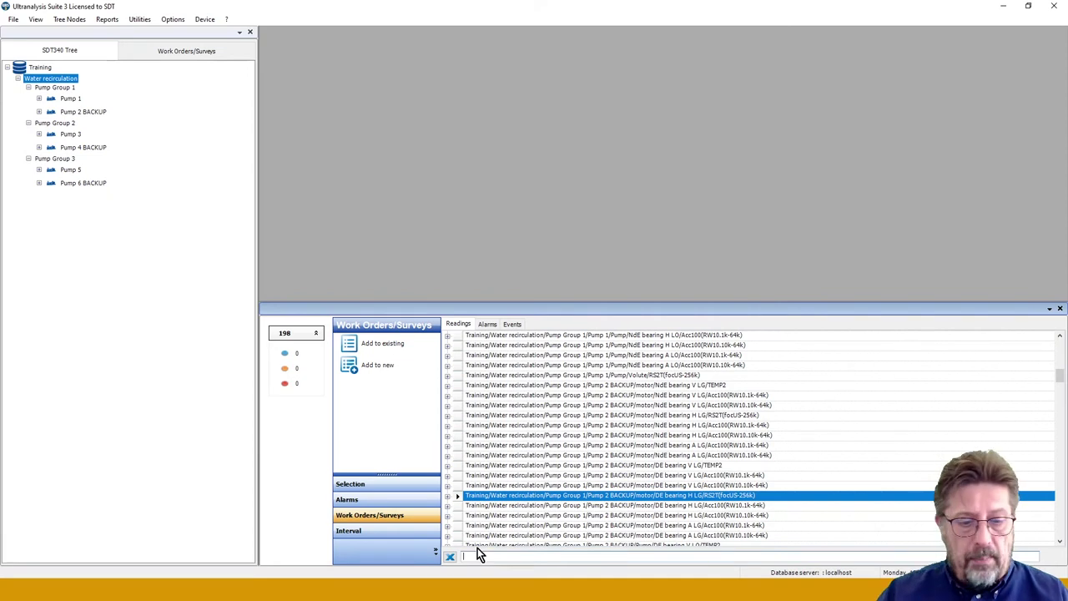
{"action": "type", "text": "Volute"}
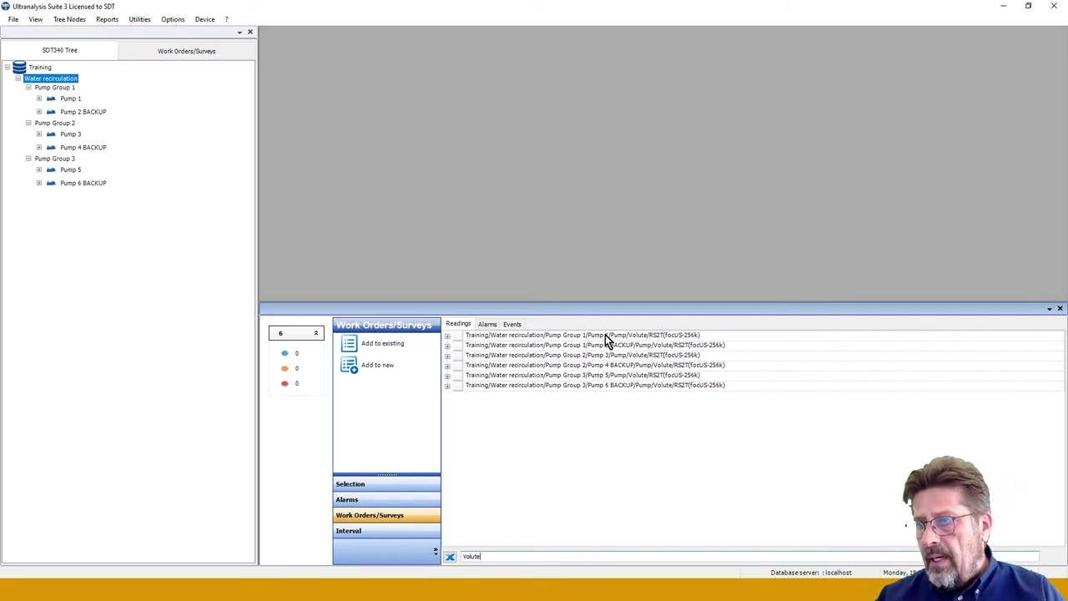
- Create a new work order/survey named Cavitation check from the volute readings of Pump 1, Pump 3 and Pump 5
{"action": "left_click", "coordinate": [605, 335]}
{"action": "left_click", "coordinate": [609, 354], "text": "ctrl"}
{"action": "left_click", "coordinate": [613, 375], "text": "ctrl"}
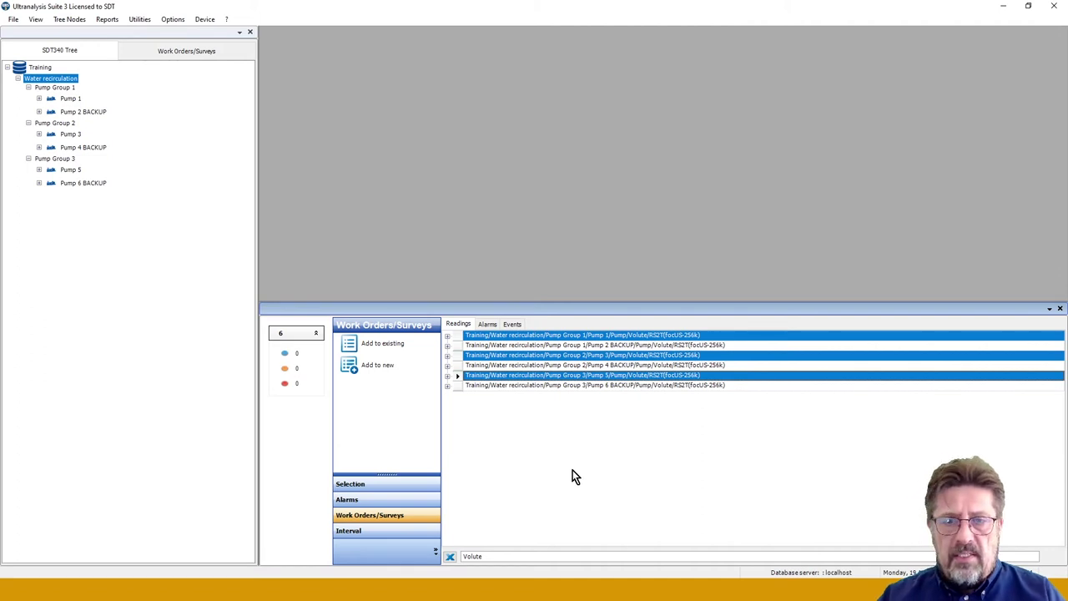
{"action": "left_click", "coordinate": [377, 365]}
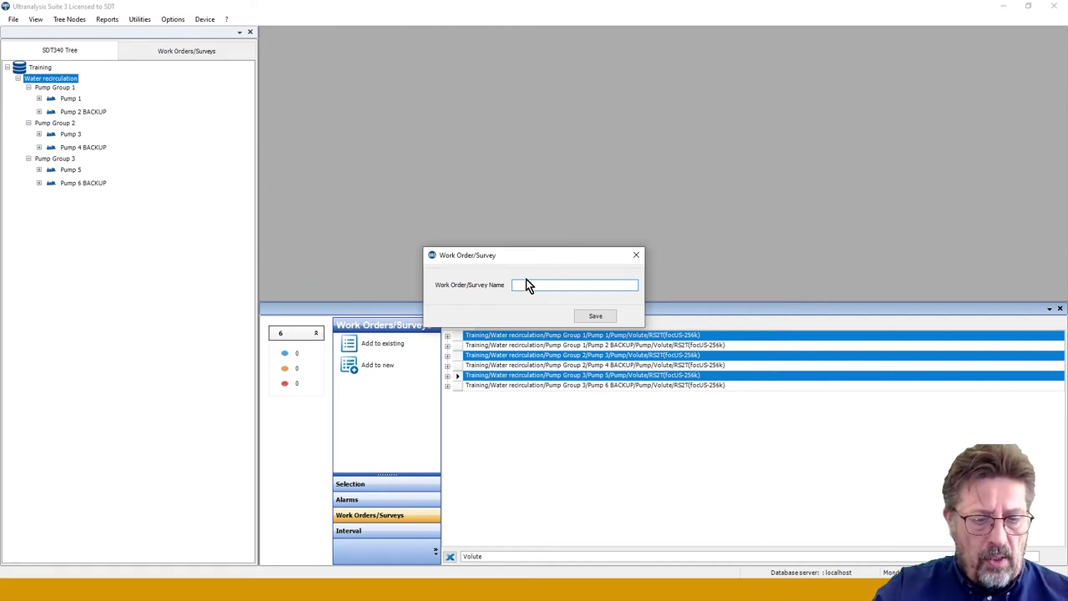
{"action": "type", "text": "Cavitati"}
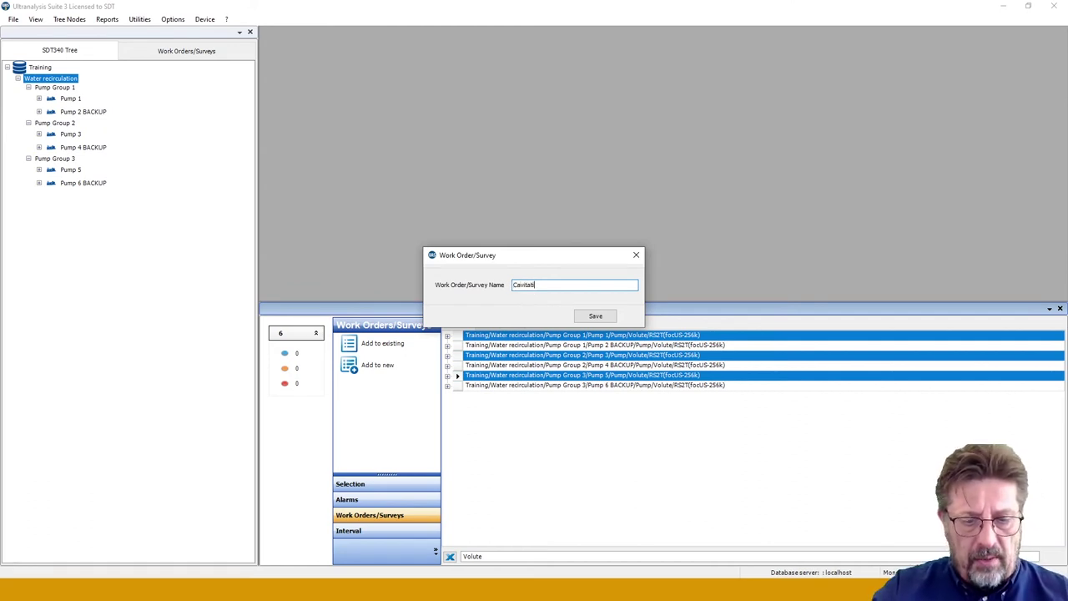
{"action": "type", "text": "on check"}
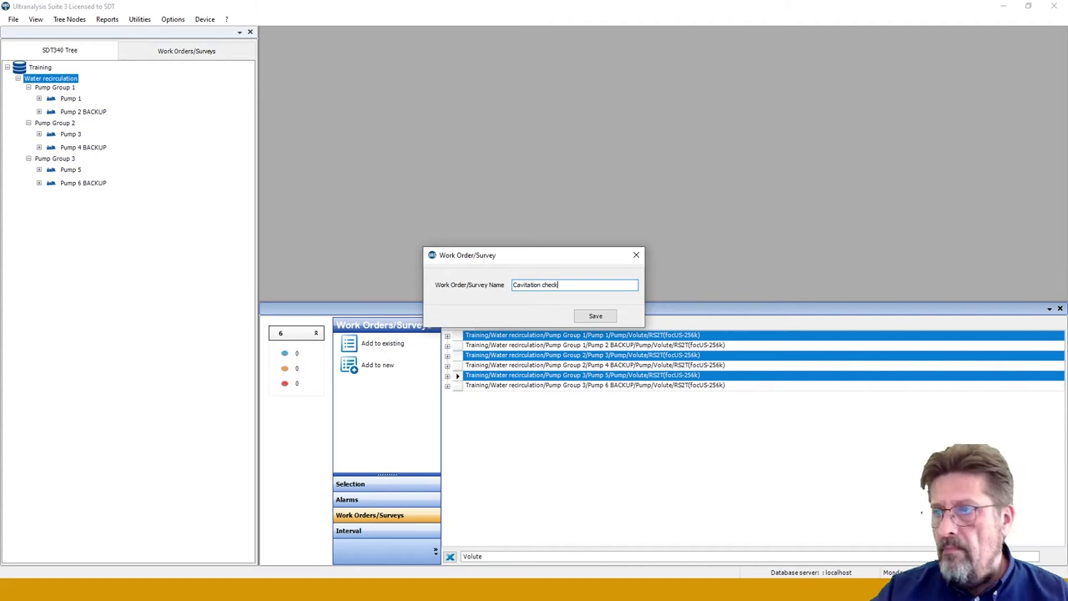
{"action": "left_click", "coordinate": [576, 315]}
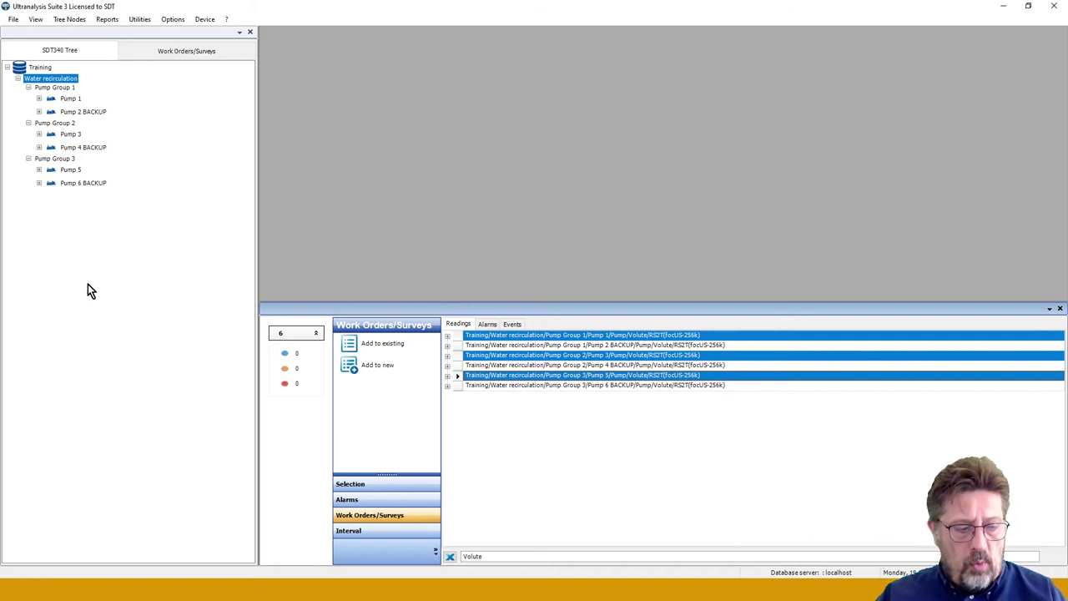
- Compare the list of work orders/surveys with the asset tree, expanding Pump 1 briefly and collapsing it again
{"action": "left_click", "coordinate": [156, 57]}
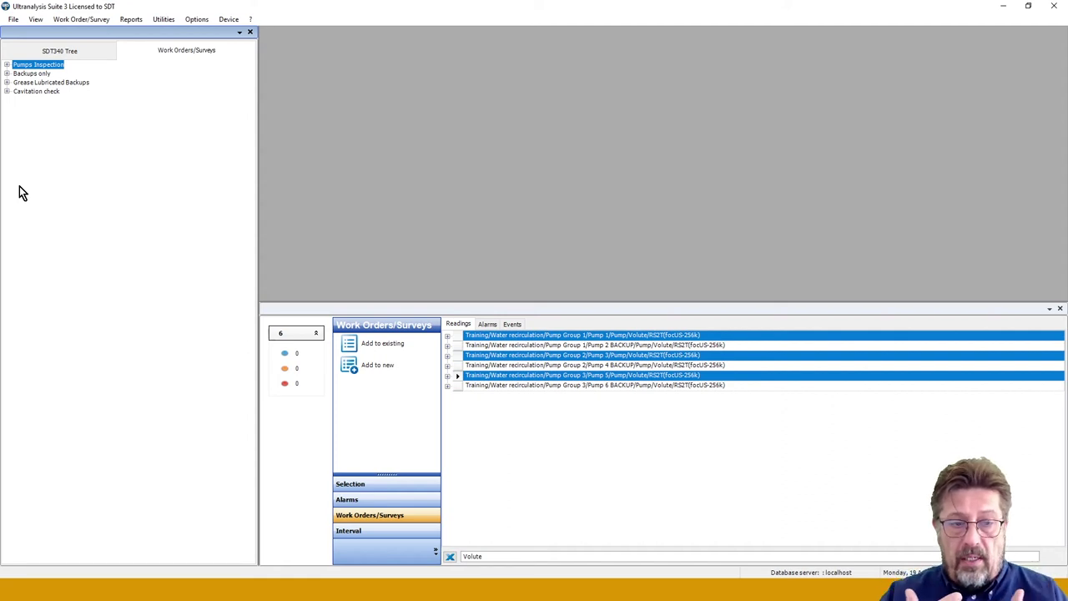
{"action": "double_click", "coordinate": [57, 64]}
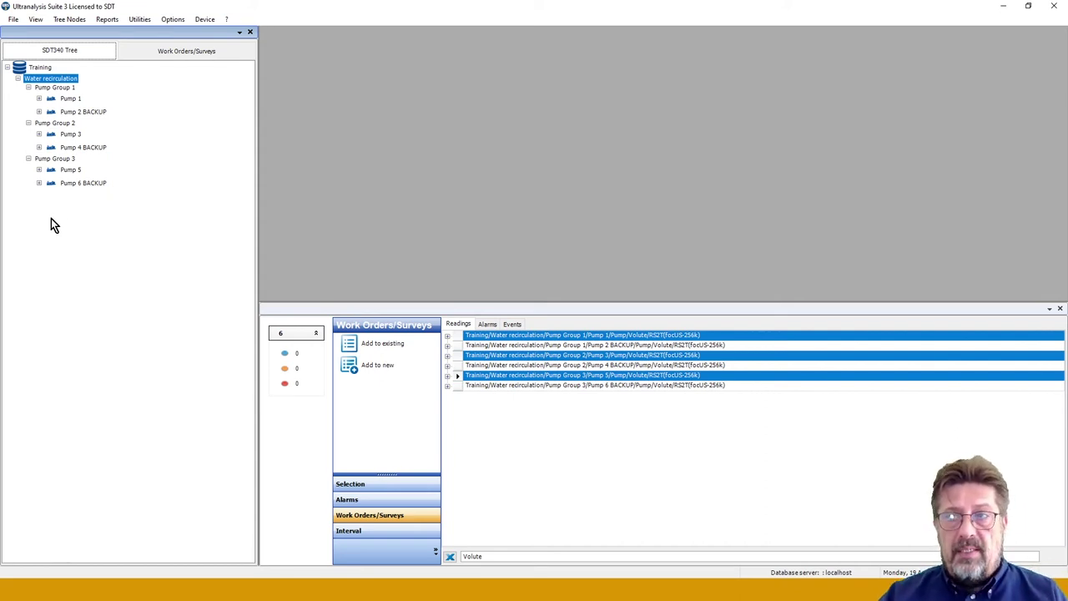
{"action": "left_click", "coordinate": [164, 55]}
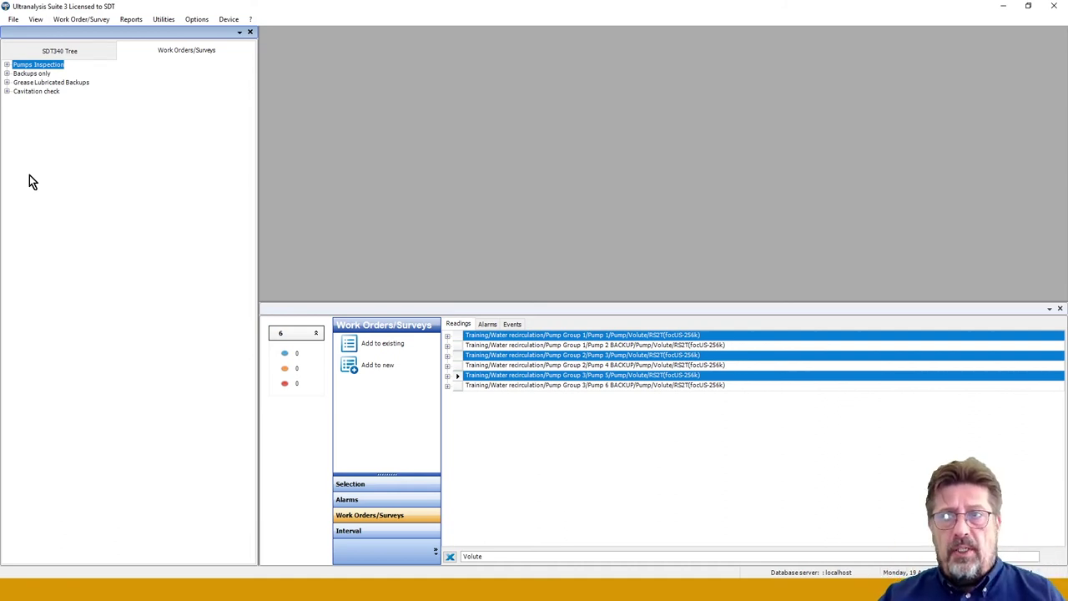
{"action": "left_click", "coordinate": [33, 48]}
{"action": "left_click", "coordinate": [38, 99]}
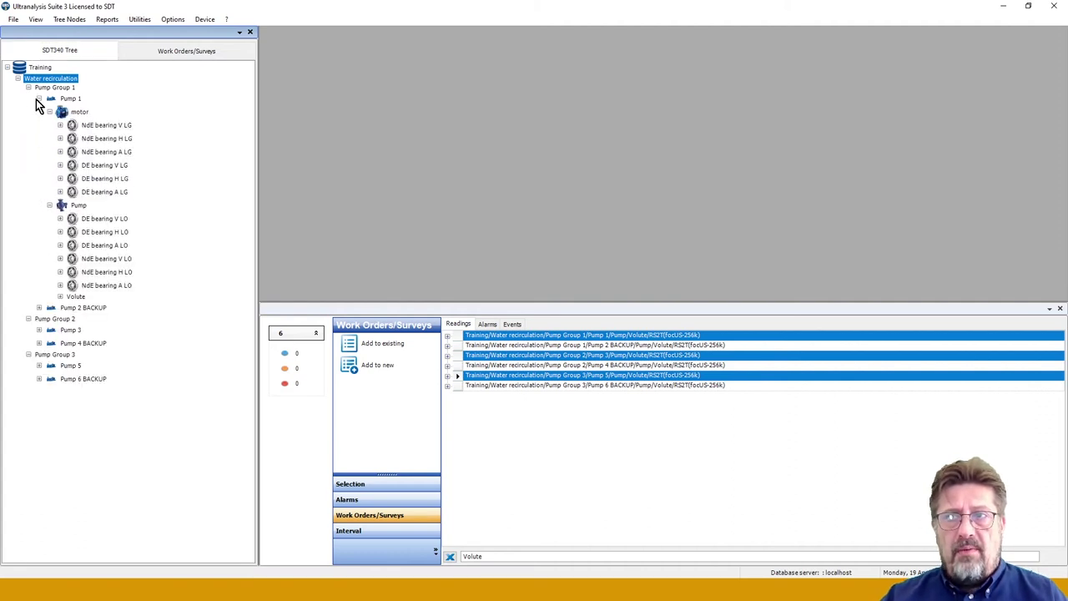
{"action": "left_click", "coordinate": [39, 99]}
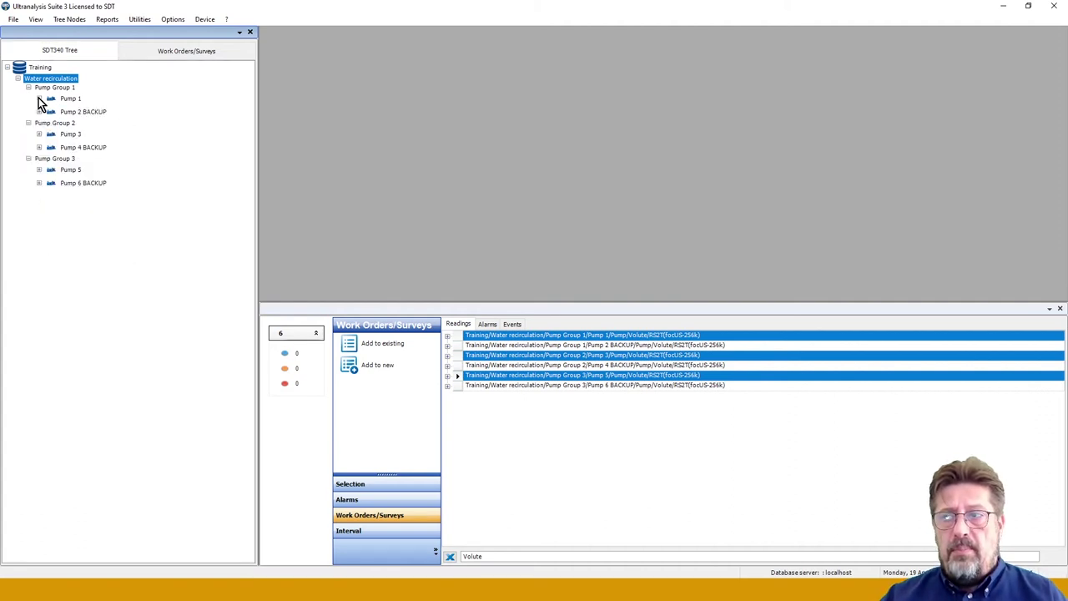
- Hide the readings filter field and bring back the Selection commands
{"action": "left_click", "coordinate": [451, 556]}
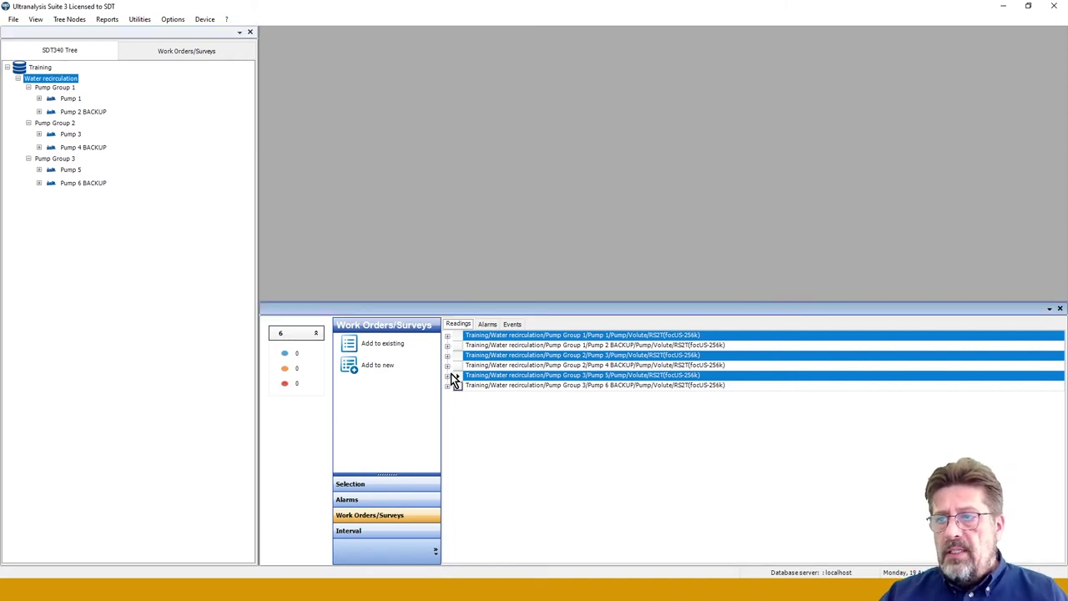
{"action": "left_click", "coordinate": [354, 484]}
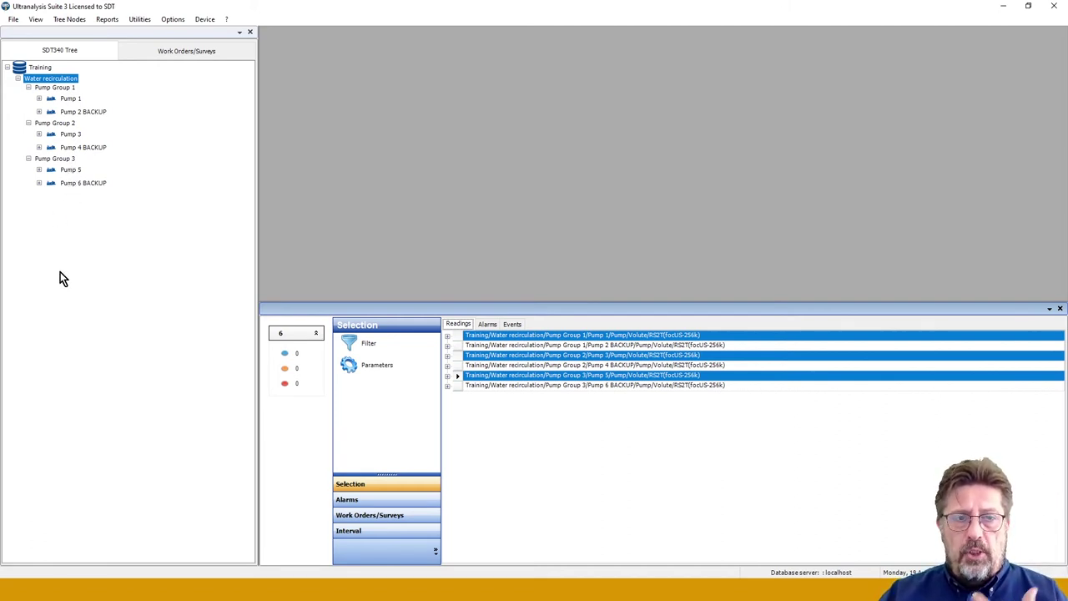
- Examine the structure of Pump 1 and Pump 2 BACKUP in the asset tree, then collapse Pump 2 BACKUP and Pump 1's components
{"action": "left_click", "coordinate": [39, 99]}
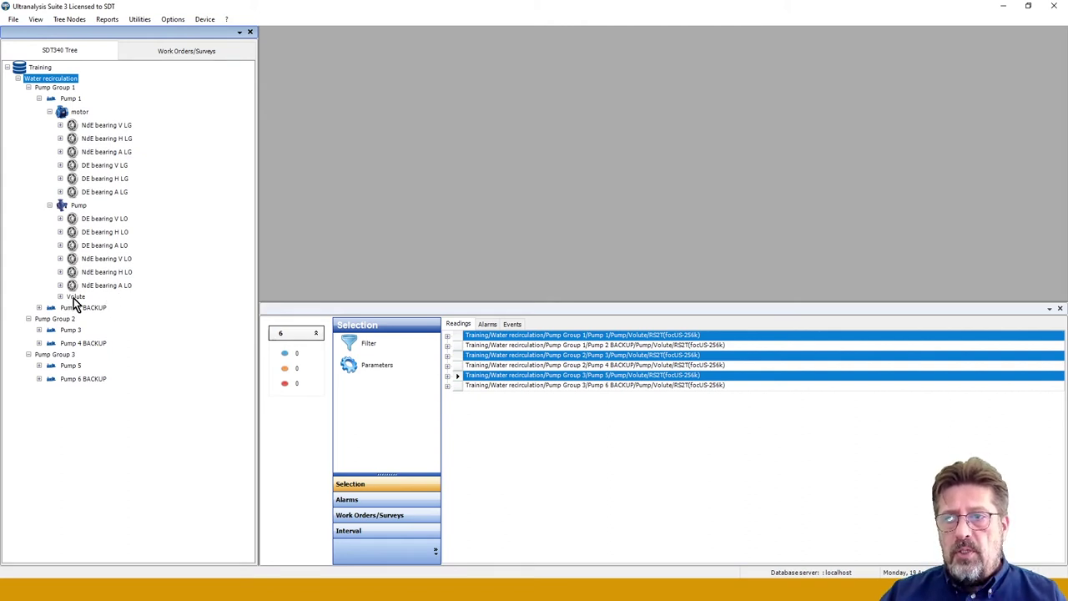
{"action": "left_click", "coordinate": [39, 307]}
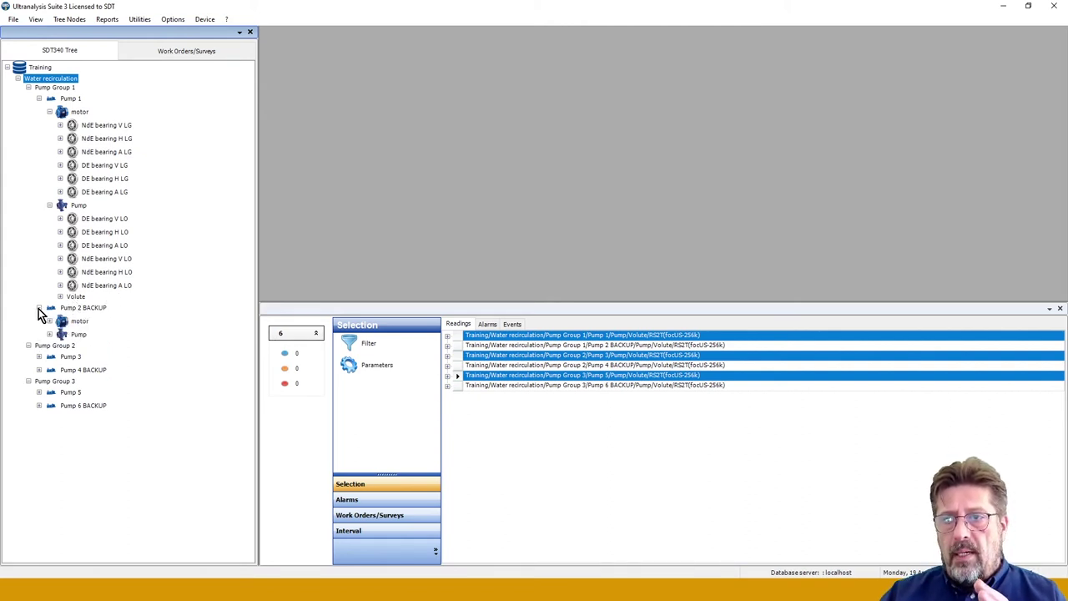
{"action": "left_click", "coordinate": [39, 308]}
{"action": "left_click", "coordinate": [49, 112]}
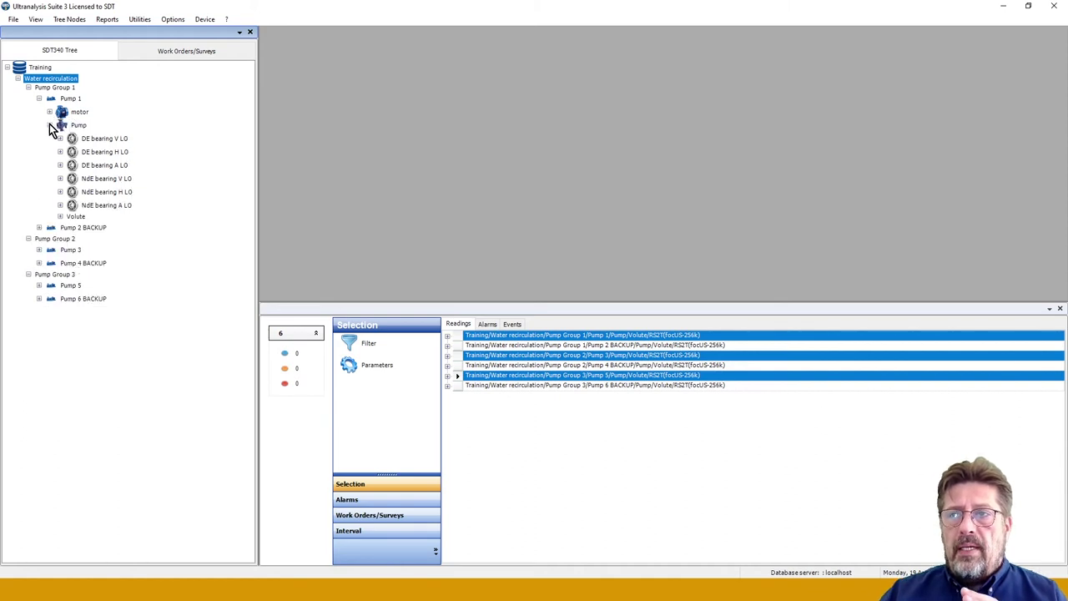
{"action": "left_click", "coordinate": [50, 125]}
- Expand the Cavitation check survey in a wider pane and move Pump 5's volute reading to first place
{"action": "left_click", "coordinate": [176, 54]}
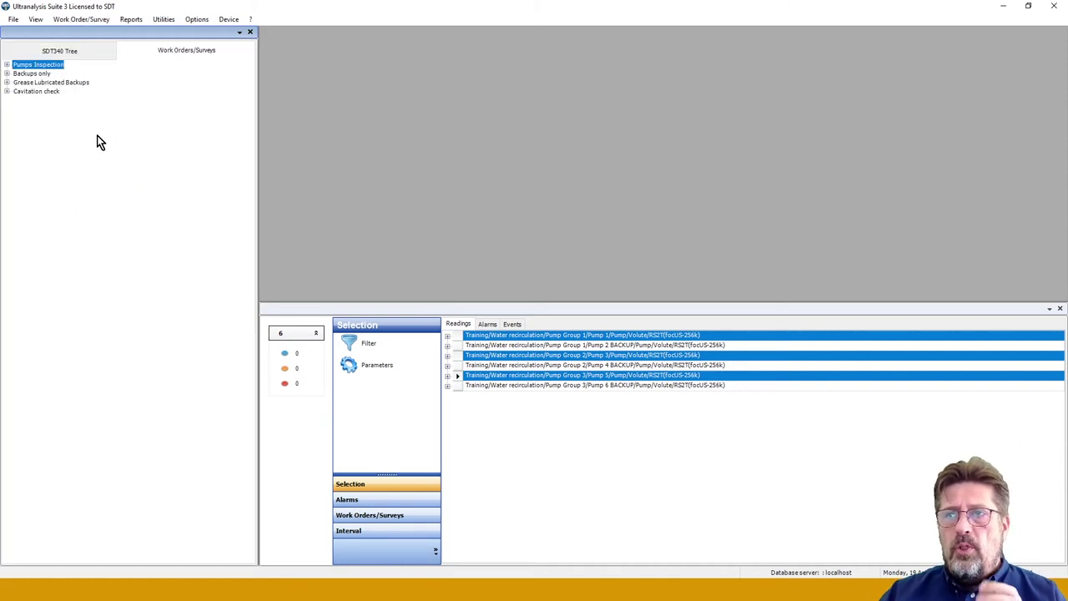
{"action": "left_click", "coordinate": [7, 91]}
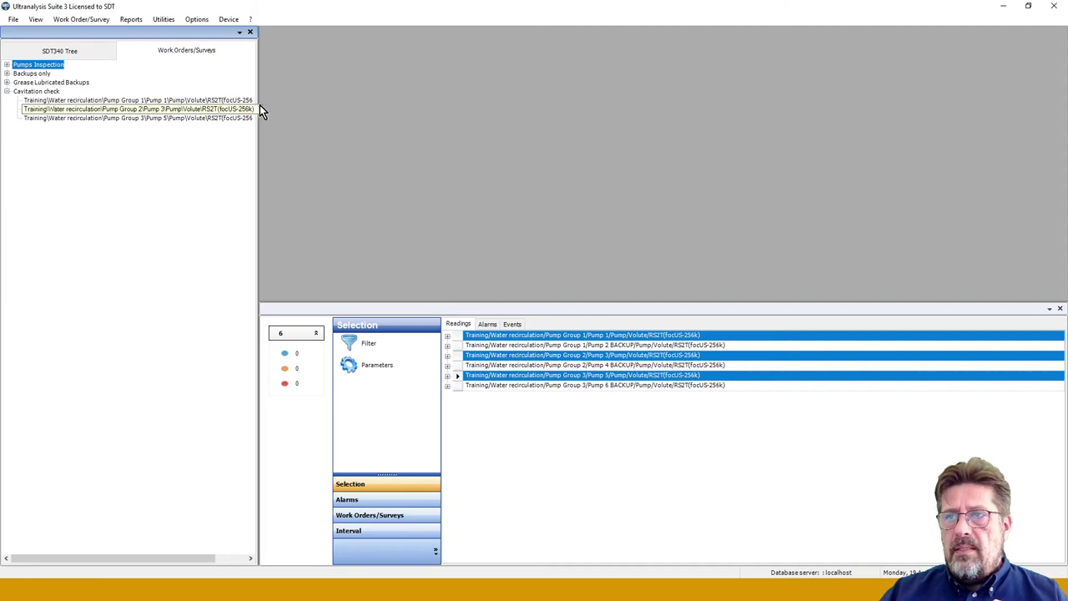
{"action": "left_click_drag", "start_coordinate": [259, 98], "coordinate": [287, 97]}
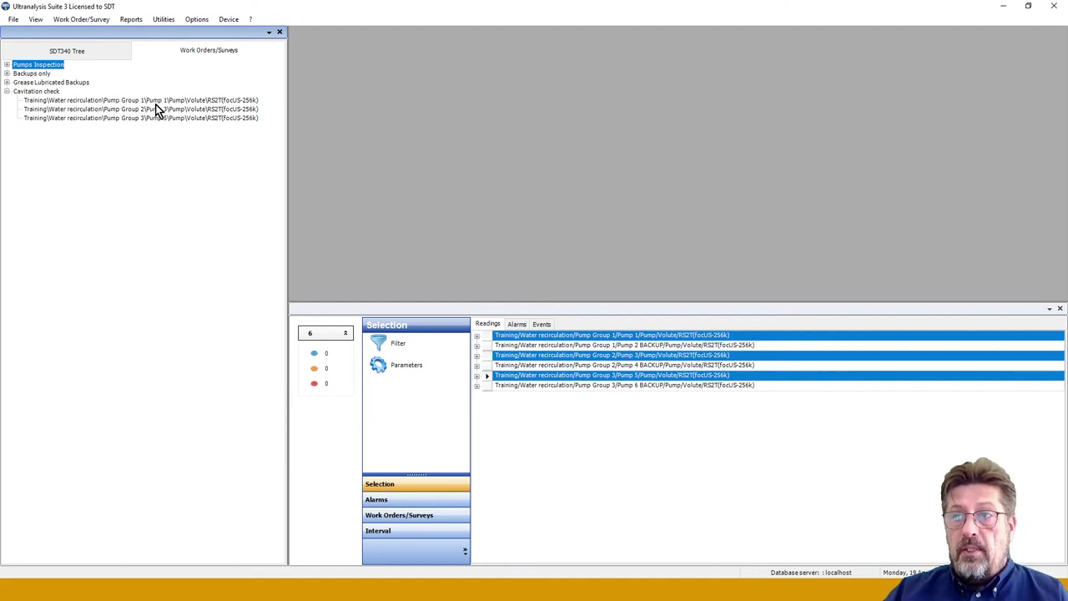
{"action": "left_click", "coordinate": [193, 101]}
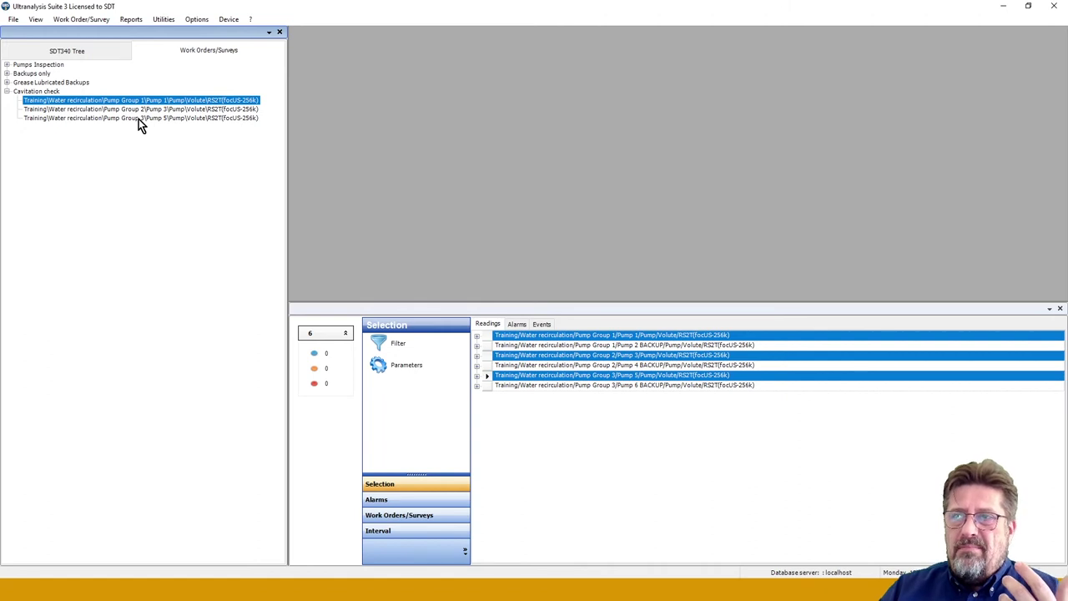
{"action": "left_click_drag", "start_coordinate": [138, 119], "coordinate": [141, 100]}
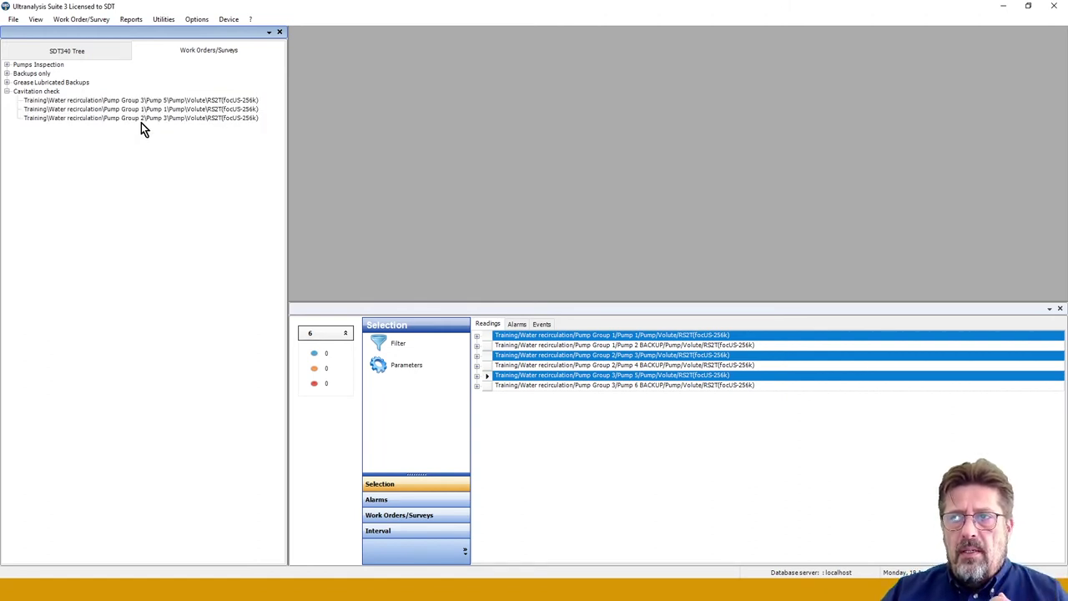
- Move Pump 3's volute reading to second place in the Cavitation check survey, and collapse the survey
{"action": "left_click_drag", "start_coordinate": [140, 119], "coordinate": [140, 109]}
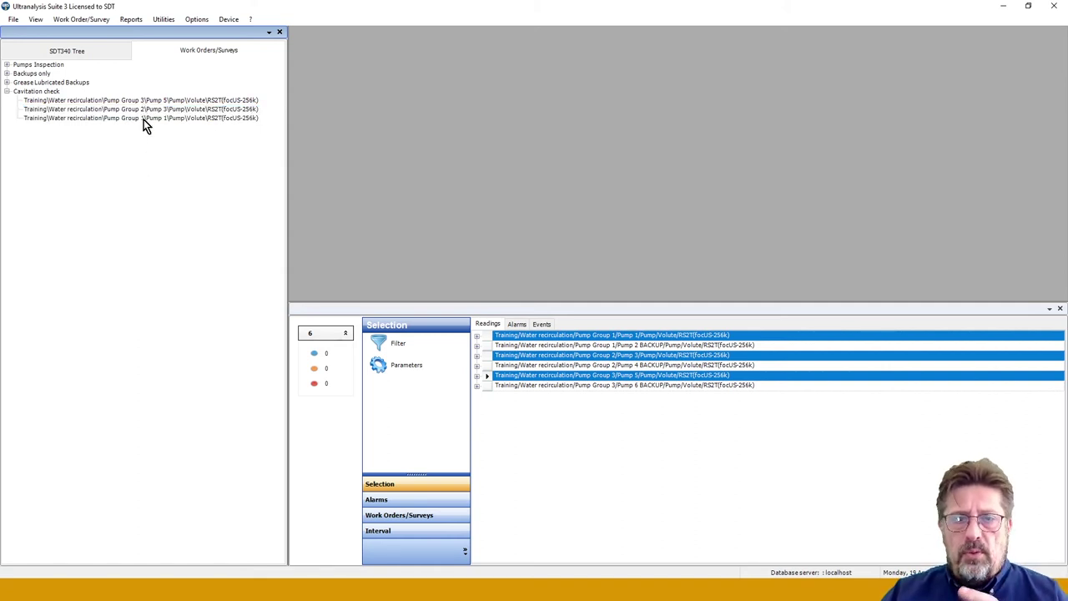
{"action": "left_click", "coordinate": [7, 91]}
- Expand the Pumps Inspection survey in a wider pane and move Pump 1's motor NdE bearing V LG Acc100(RW10.10k-64k) reading to first place
{"action": "left_click", "coordinate": [7, 66]}
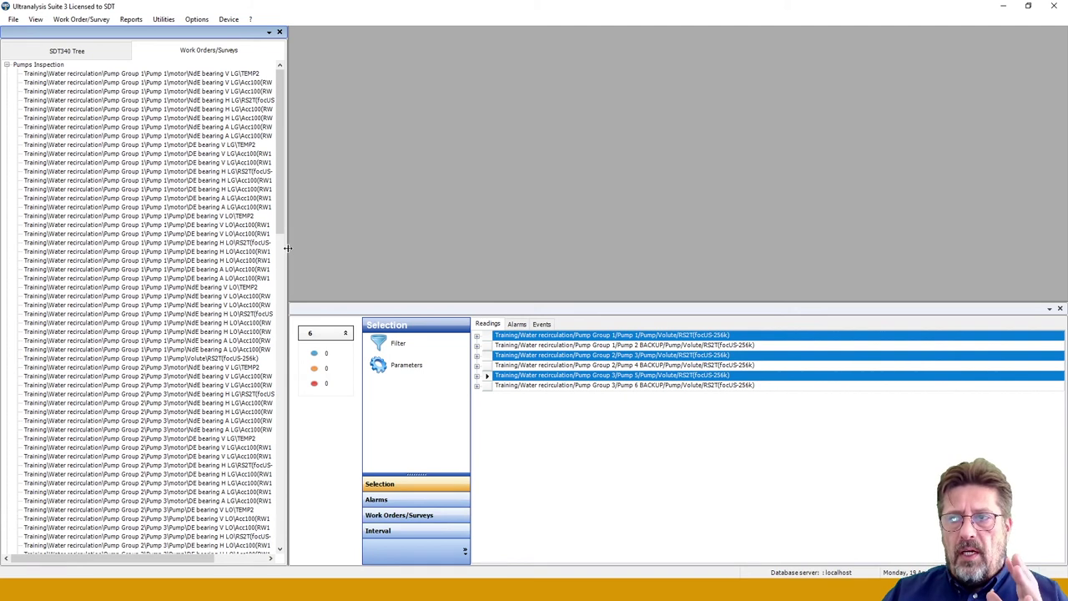
{"action": "left_click_drag", "start_coordinate": [287, 248], "coordinate": [326, 261]}
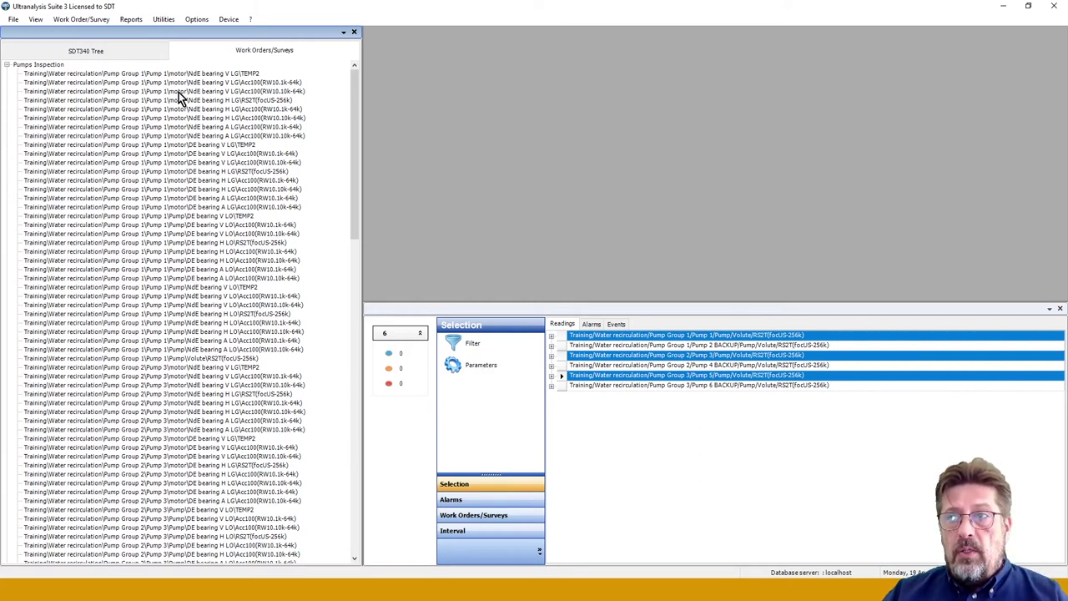
{"action": "left_click_drag", "start_coordinate": [178, 91], "coordinate": [177, 73]}
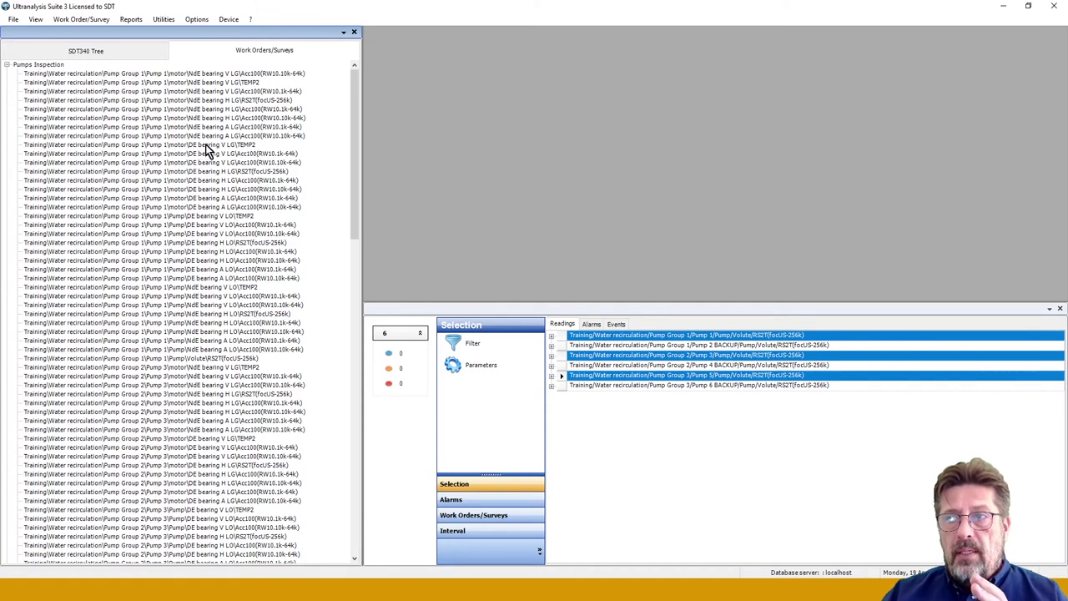
- Delete Pump 5's volute RS2T(focUS-256k) reading from the Pumps Inspection survey and check the end of its reading list
{"action": "scroll", "coordinate": [234, 334], "scroll_direction": "down", "scroll_amount": 14}
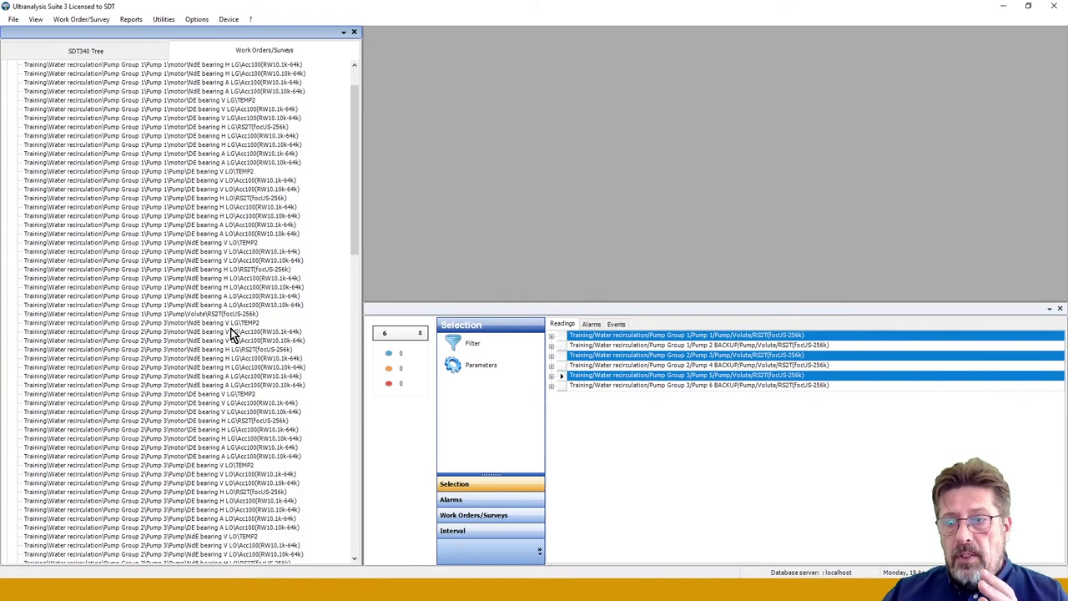
{"action": "scroll", "coordinate": [246, 341], "scroll_direction": "down", "scroll_amount": 4}
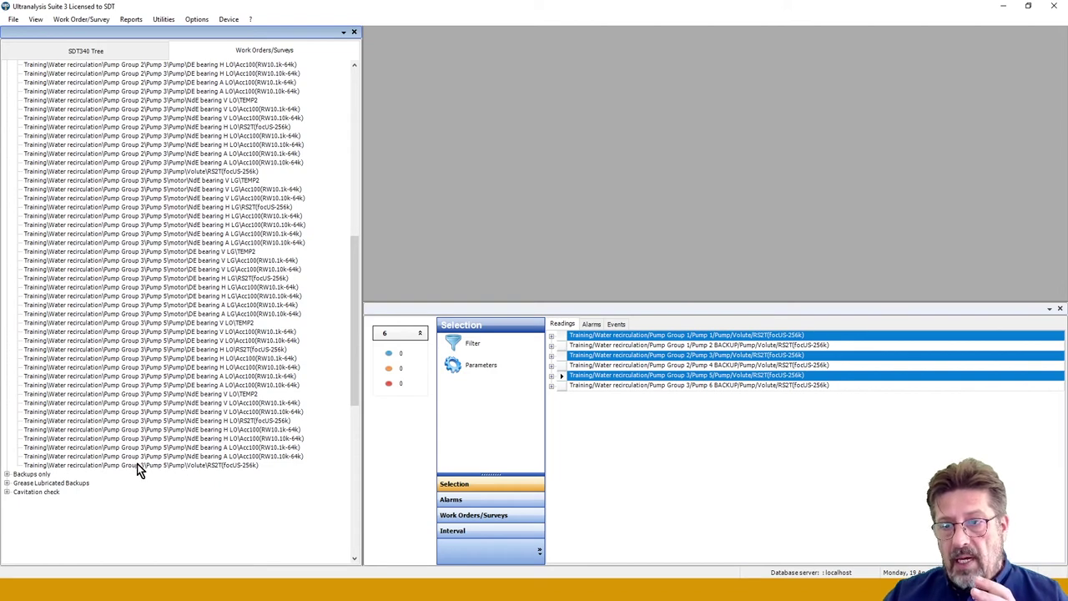
{"action": "left_click", "coordinate": [138, 465]}
{"action": "right_click", "coordinate": [138, 464]}
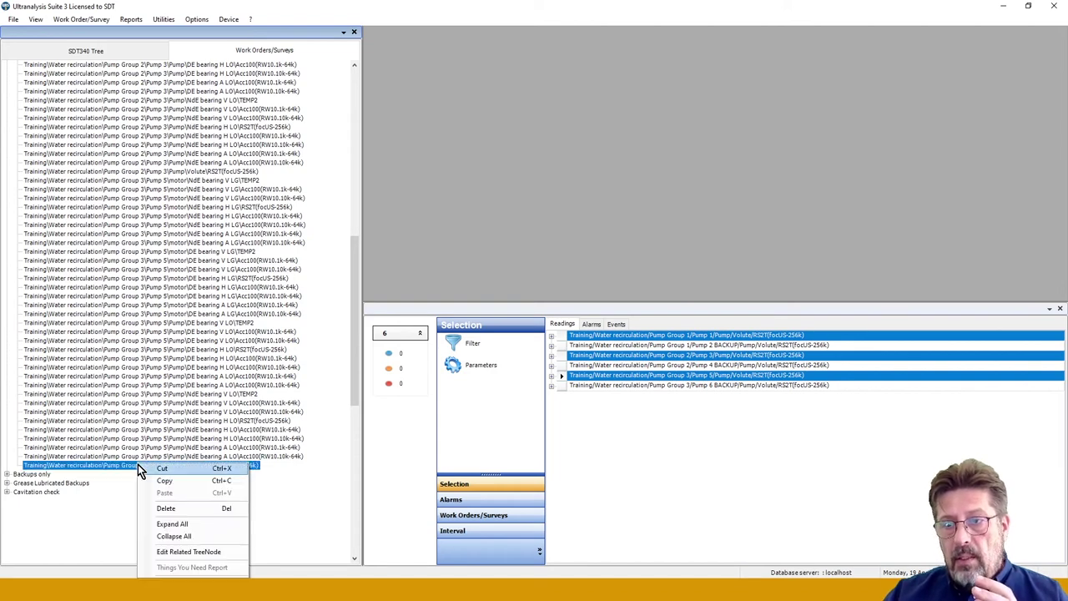
{"action": "left_click", "coordinate": [170, 507]}
{"action": "left_click", "coordinate": [574, 336]}
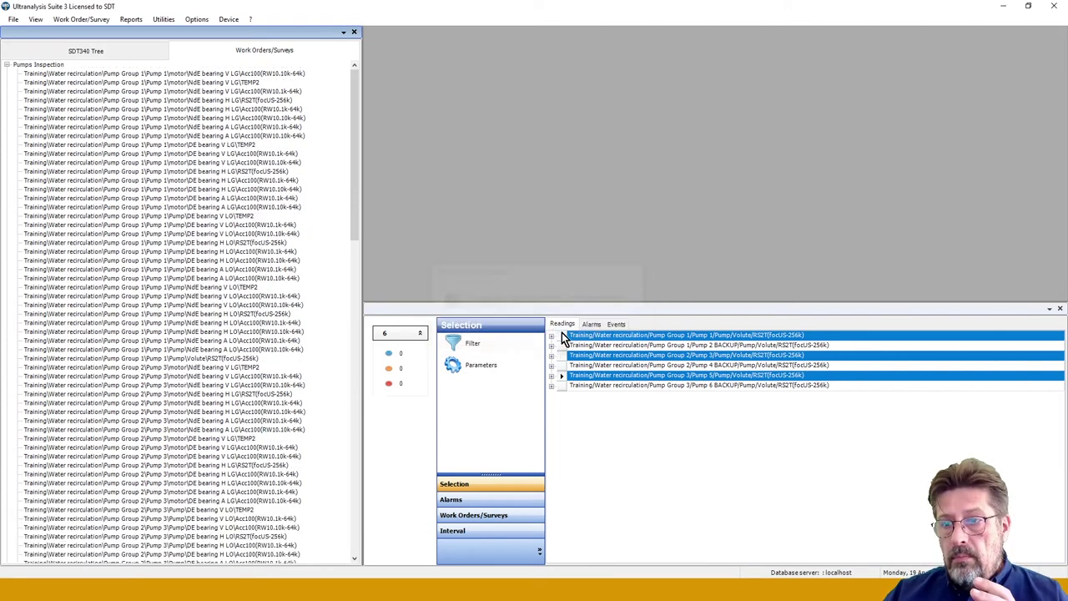
{"action": "scroll", "coordinate": [237, 373], "scroll_direction": "down", "scroll_amount": 3}
{"action": "scroll", "coordinate": [271, 409], "scroll_direction": "down", "scroll_amount": 10}
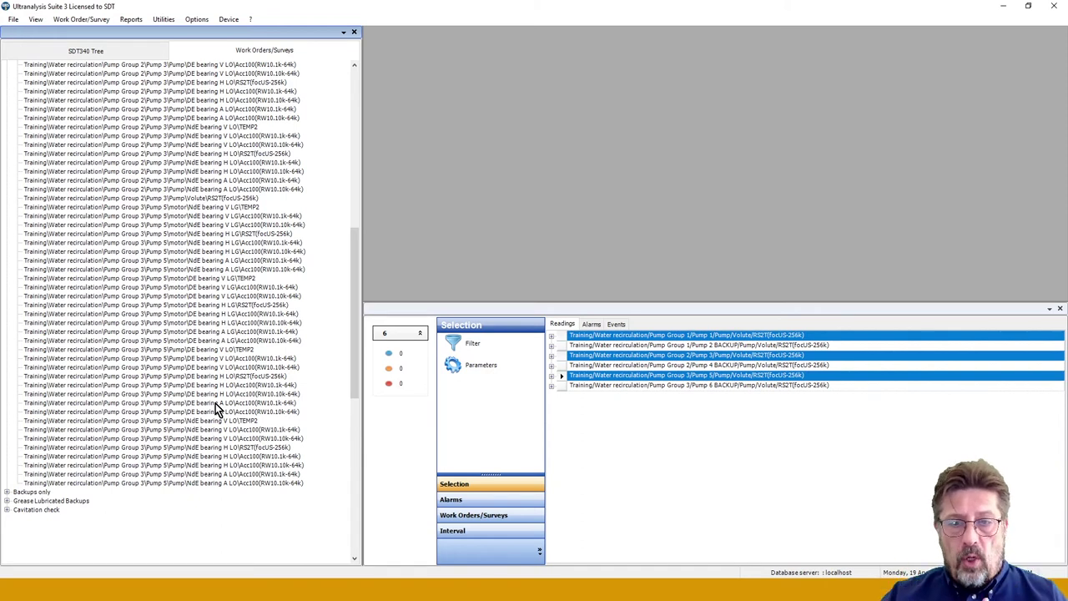
- Examine the measurements under the NdE bearing V LG of Pump 1's motor in the asset tree, and collapse the bearing
{"action": "left_click", "coordinate": [59, 53]}
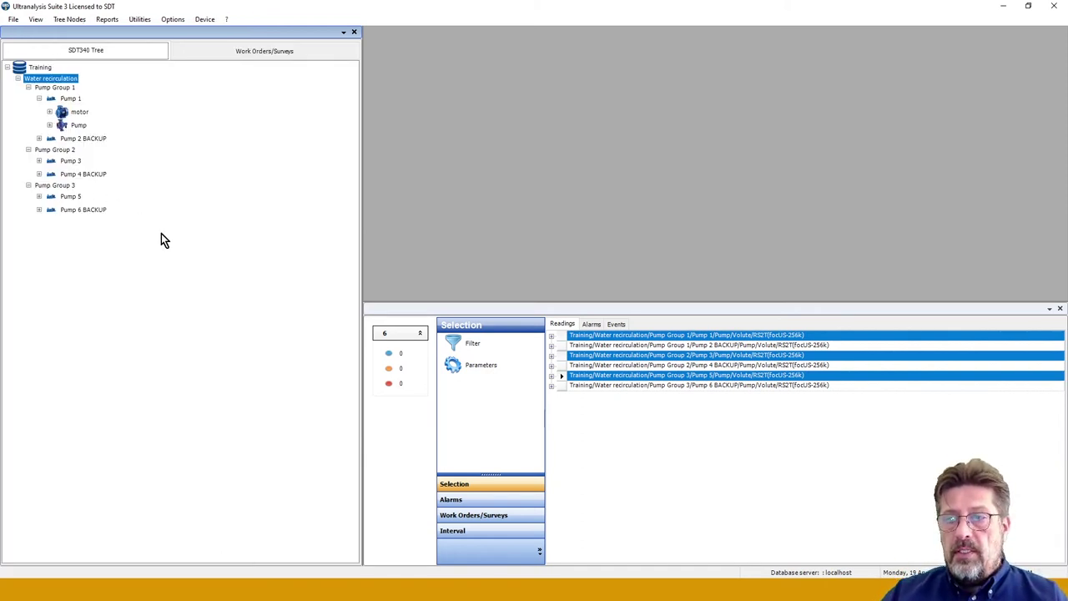
{"action": "left_click", "coordinate": [63, 89]}
{"action": "left_click", "coordinate": [49, 111]}
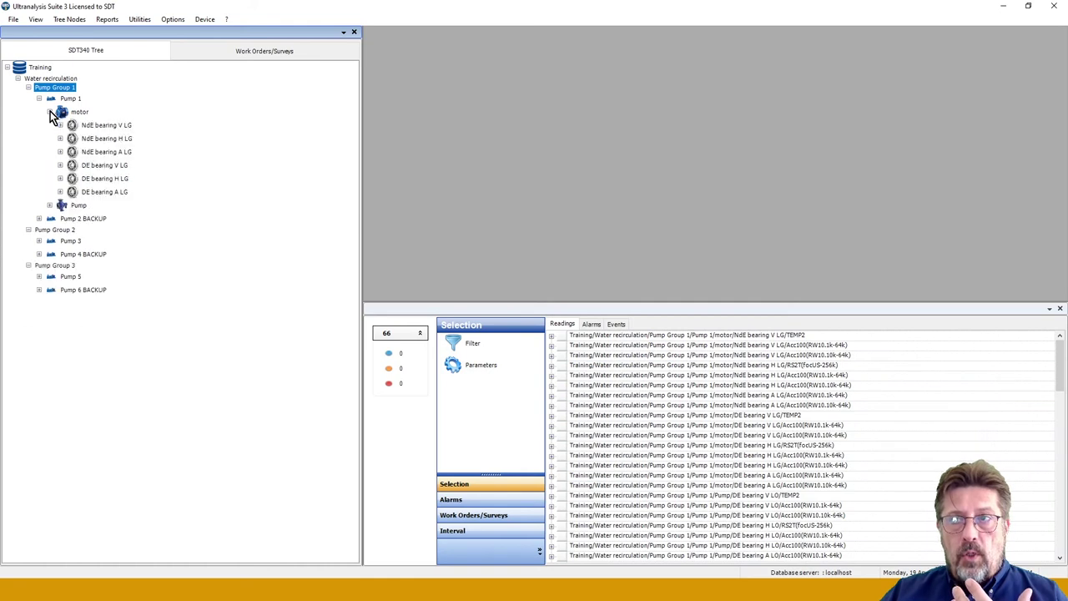
{"action": "left_click", "coordinate": [90, 127]}
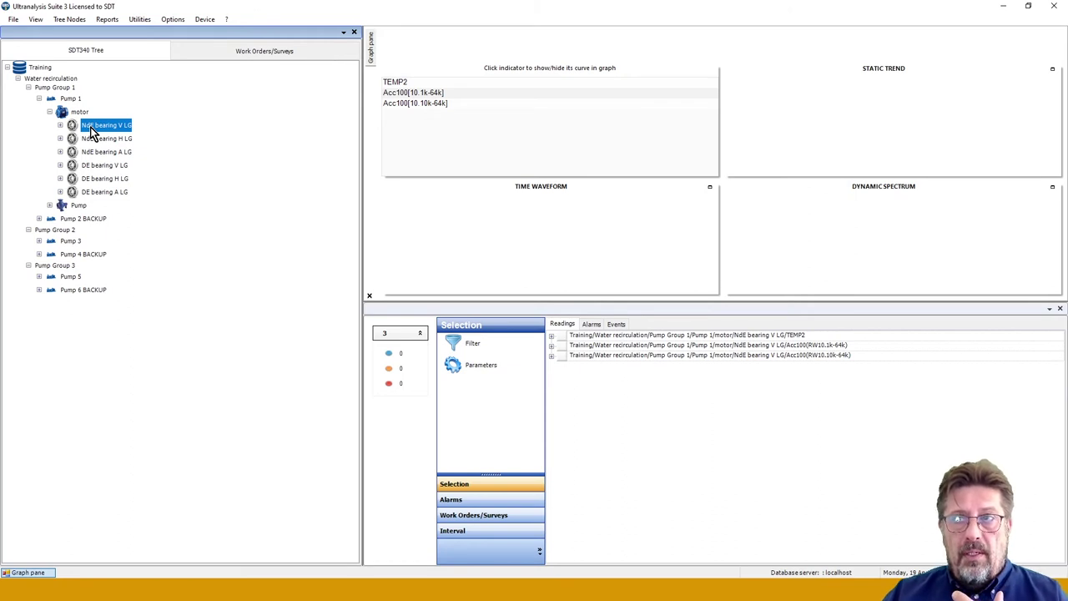
{"action": "left_click", "coordinate": [60, 125]}
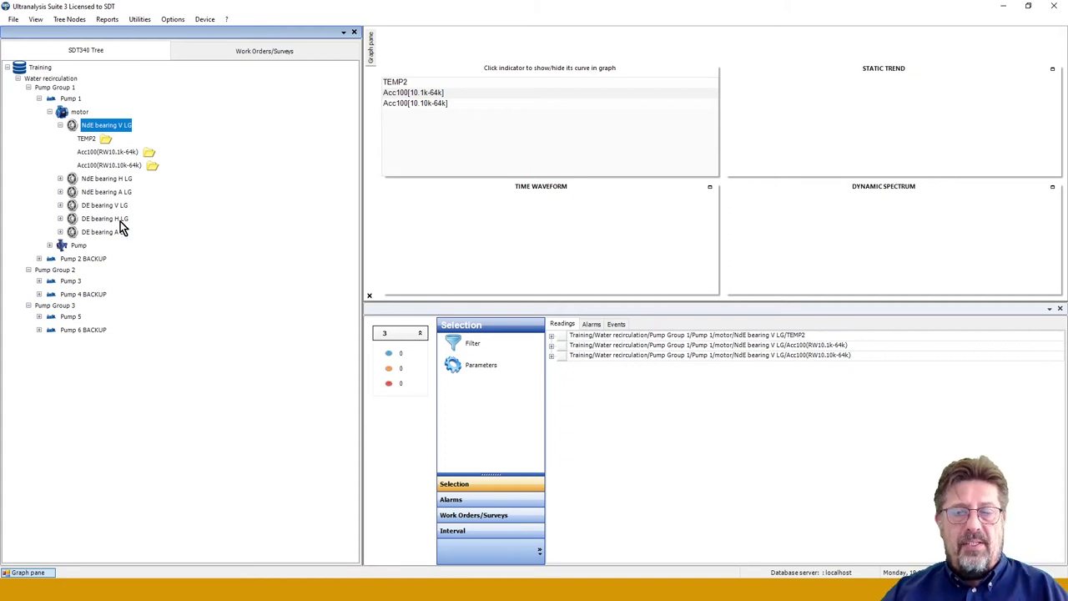
{"action": "left_click", "coordinate": [60, 124]}
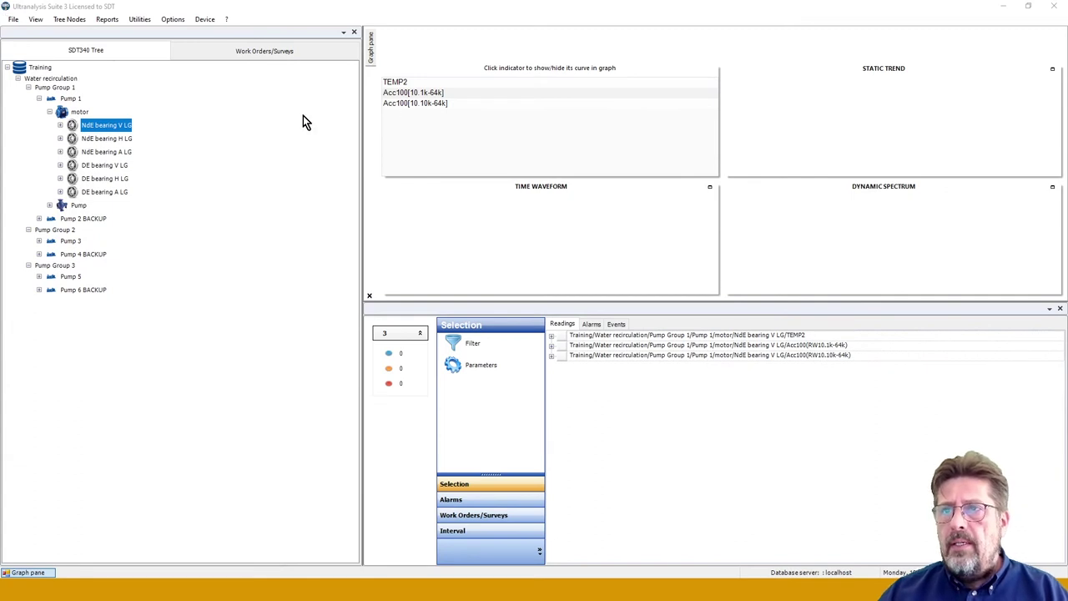
- Upload the data from the PC to the SDT340 over USB, accepting that all measurement data on the device is erased
{"action": "left_click", "coordinate": [206, 20]}
{"action": "left_click", "coordinate": [207, 21]}
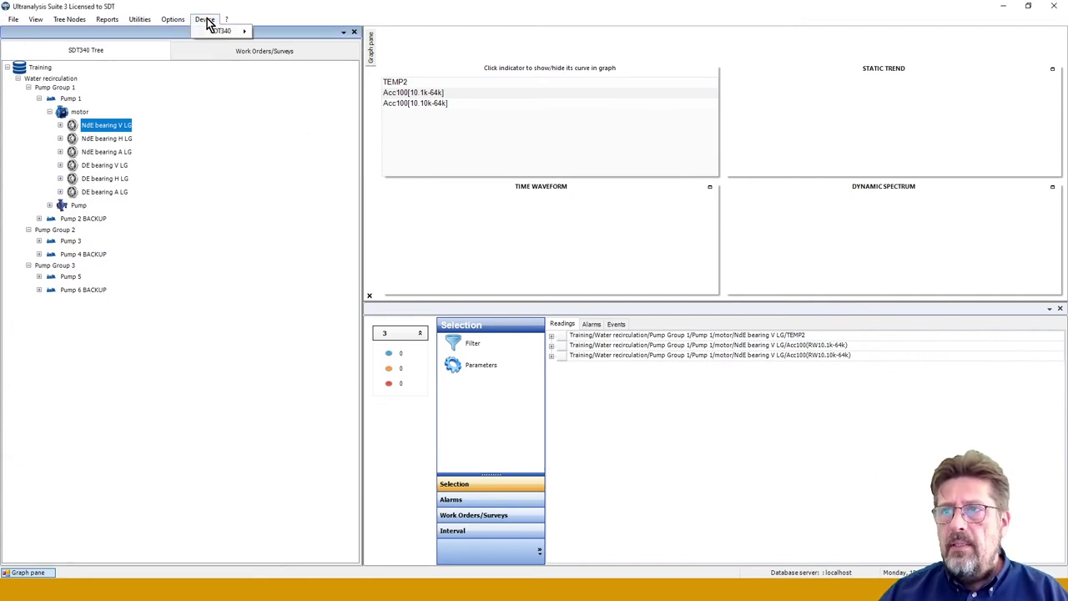
{"action": "mouse_move", "coordinate": [220, 31]}
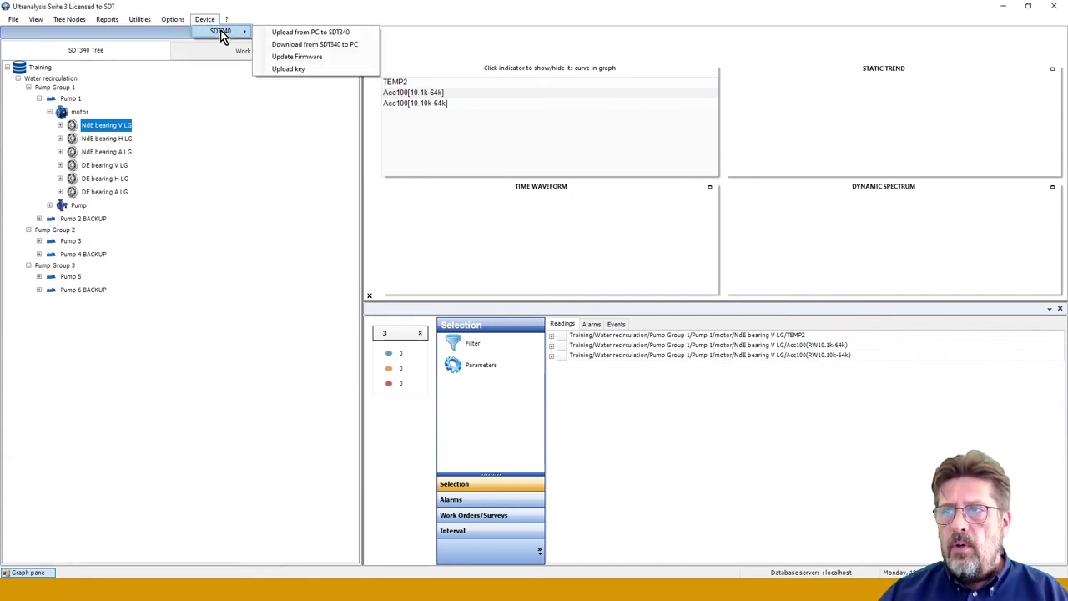
{"action": "left_click", "coordinate": [315, 31]}
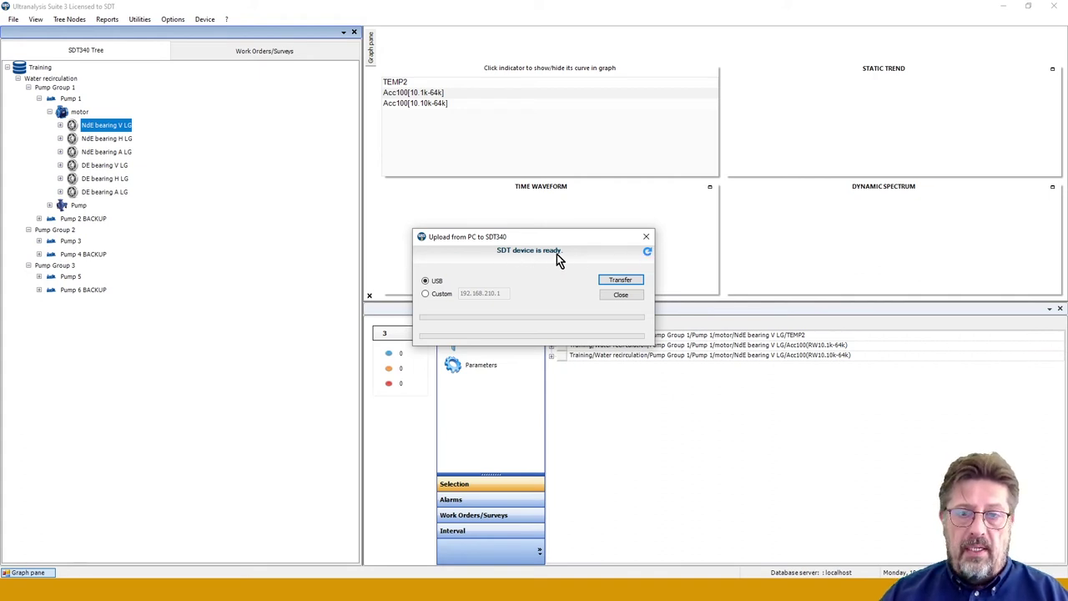
{"action": "left_click", "coordinate": [647, 252]}
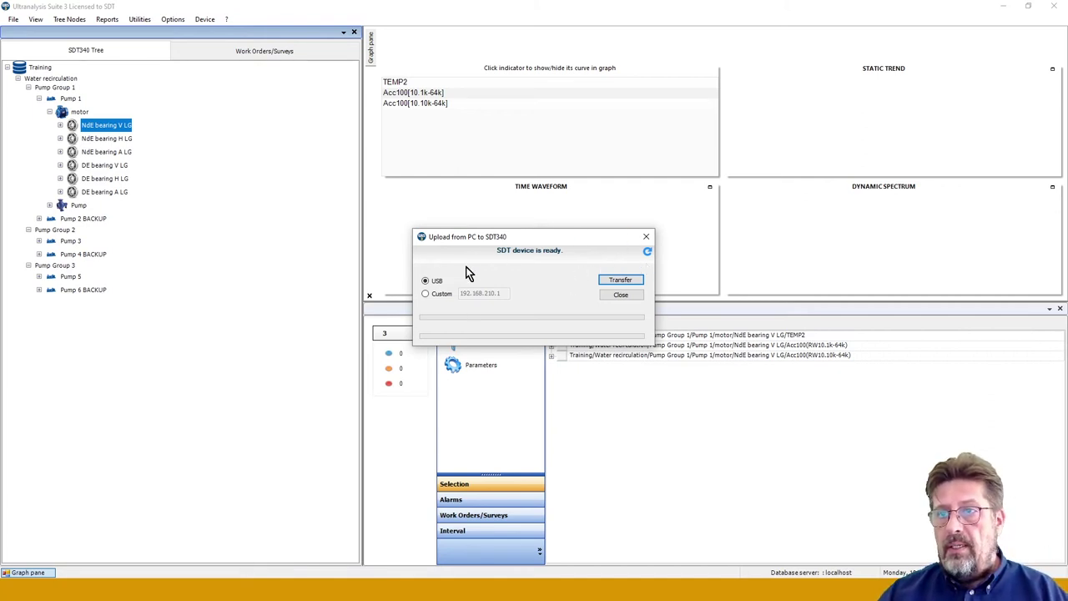
{"action": "left_click", "coordinate": [618, 282]}
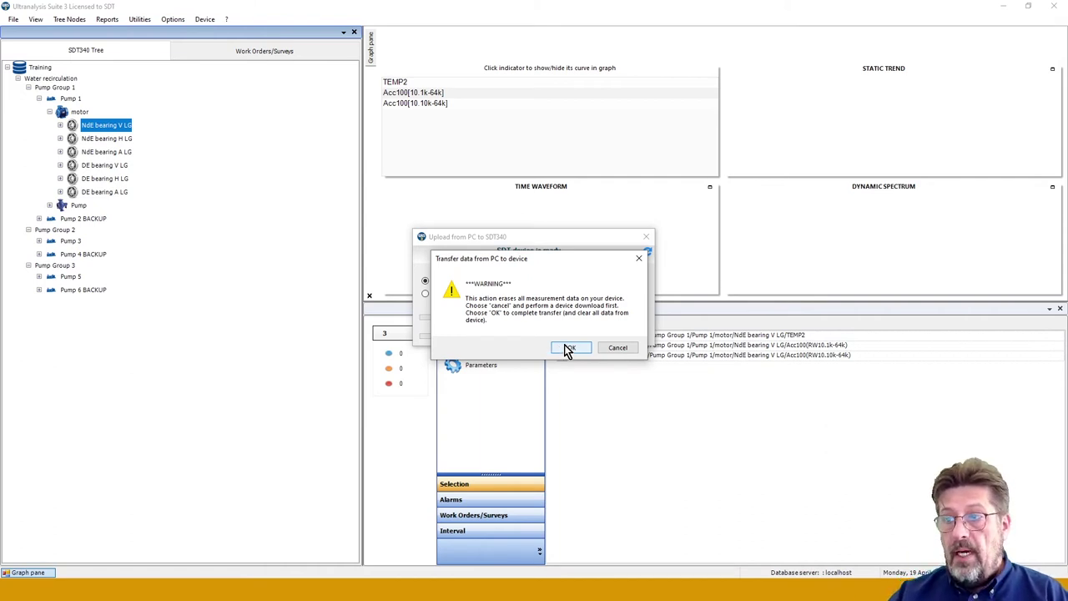
{"action": "left_click", "coordinate": [565, 349]}
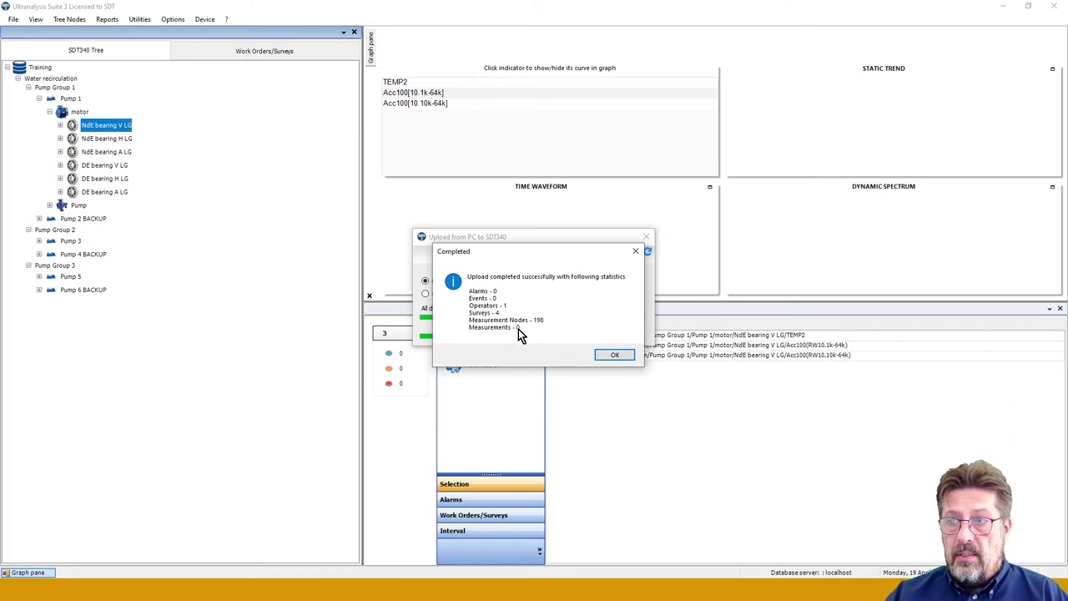
{"action": "left_click", "coordinate": [610, 356]}
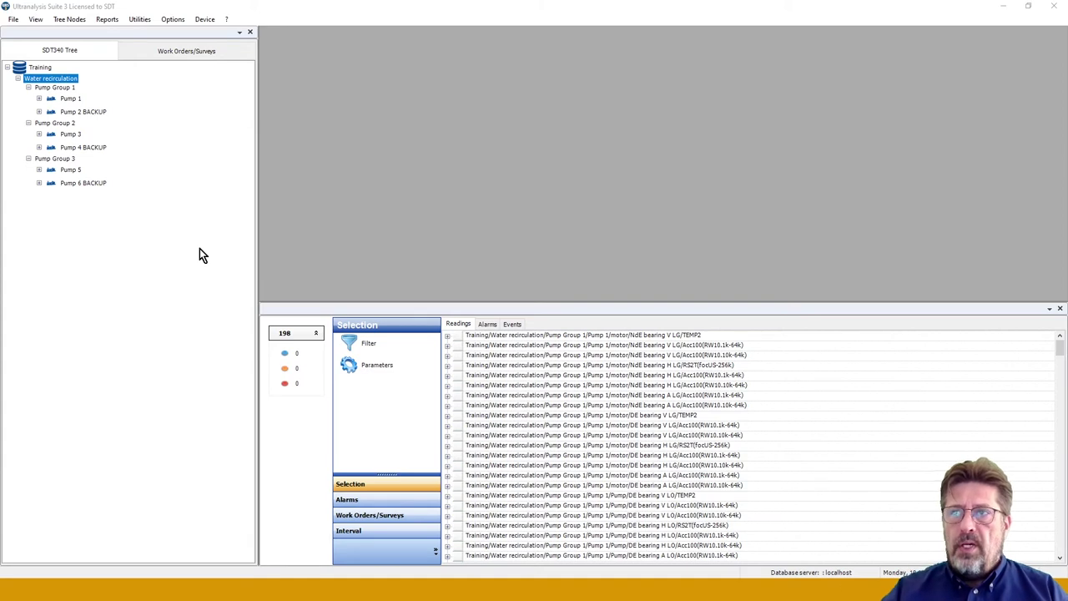
- Review the readings in the Pumps Inspection survey, collapse it and return to the asset tree
{"action": "left_click", "coordinate": [165, 51]}
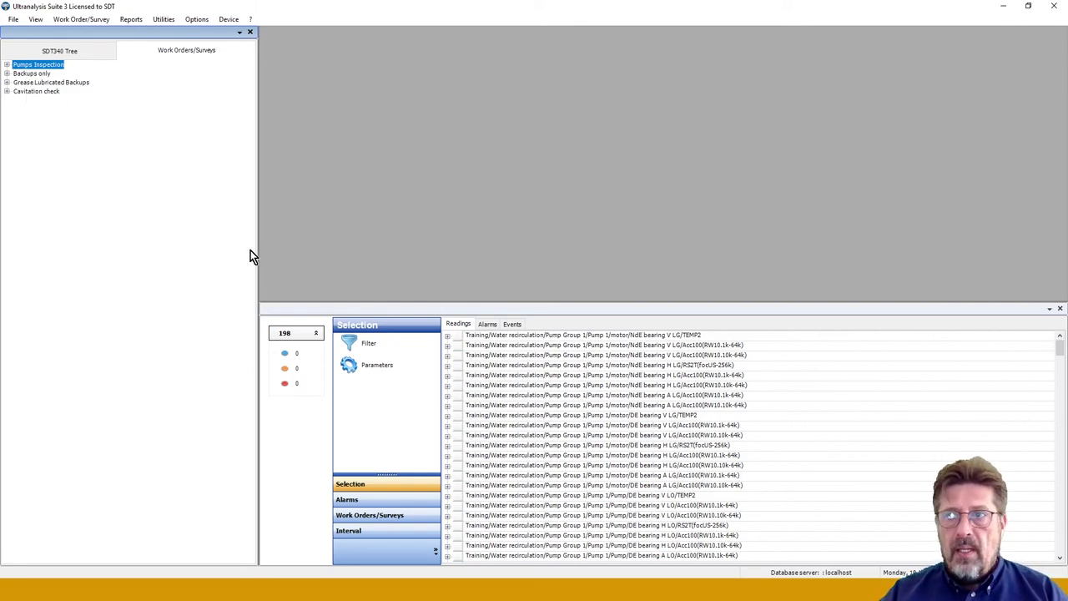
{"action": "left_click", "coordinate": [7, 66]}
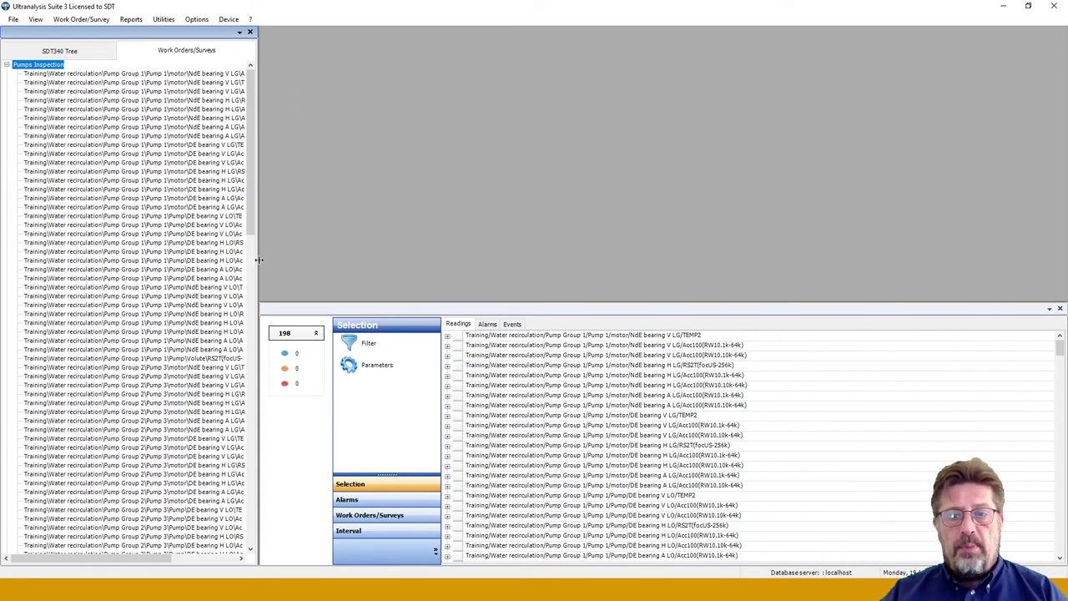
{"action": "left_click", "coordinate": [7, 65]}
{"action": "left_click", "coordinate": [43, 53]}
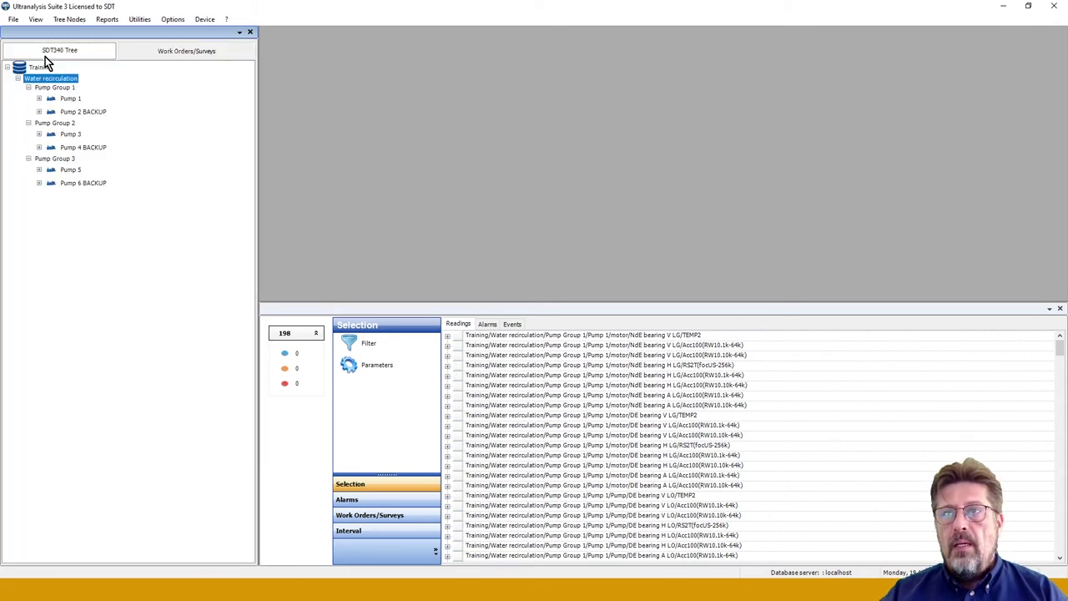
- View the measurement settings of Acc100(RW10.1k-64k) on the NdE bearing V LG of Pump 1's motor, closing them without saving
{"action": "left_click", "coordinate": [39, 99]}
{"action": "left_click", "coordinate": [49, 112]}
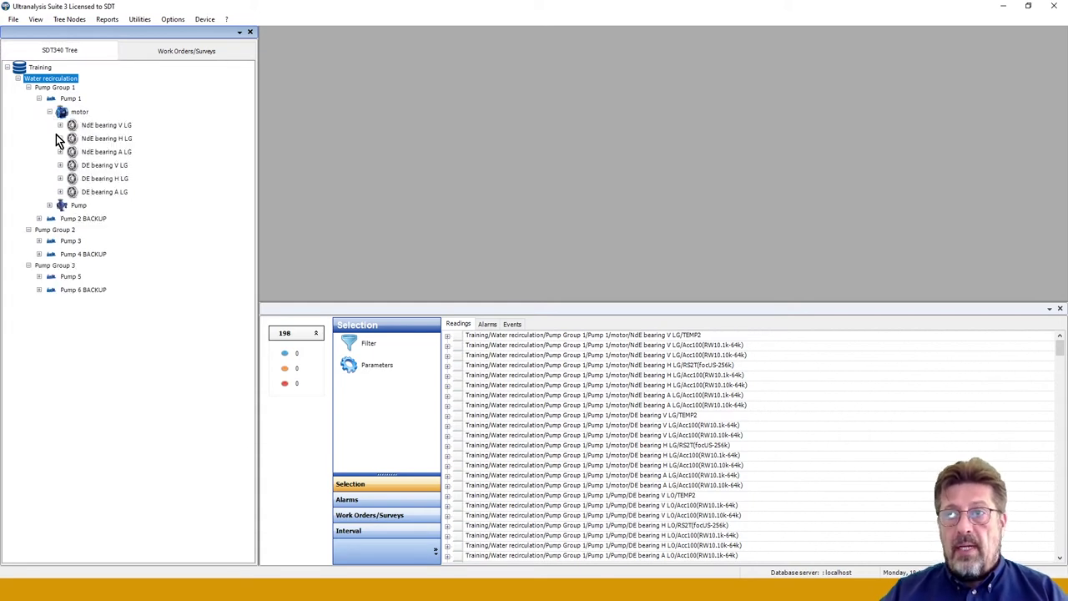
{"action": "left_click", "coordinate": [59, 126]}
{"action": "left_click", "coordinate": [87, 139]}
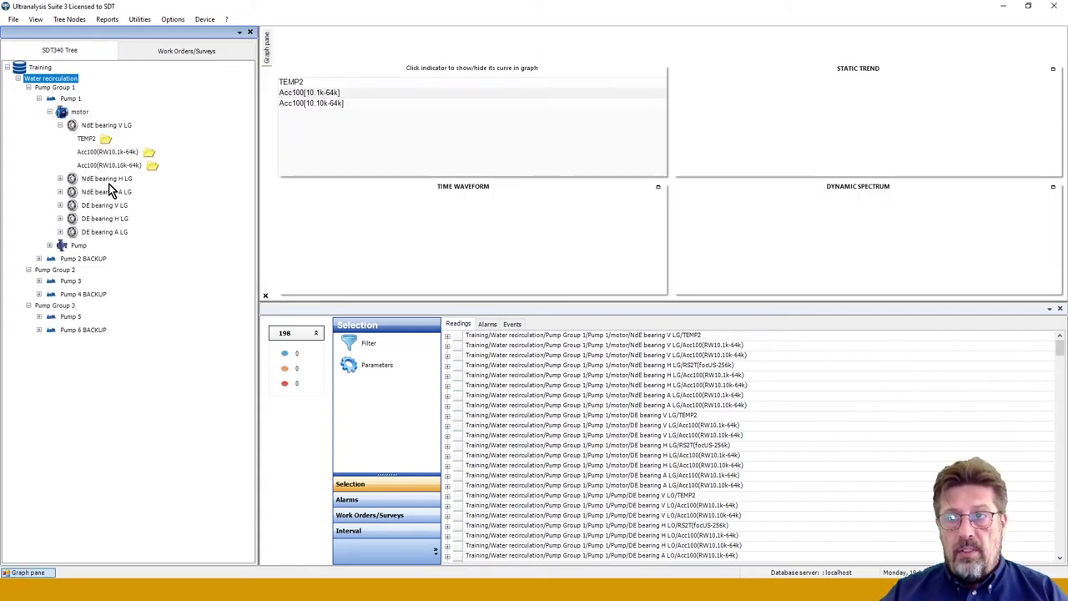
{"action": "left_click", "coordinate": [102, 151]}
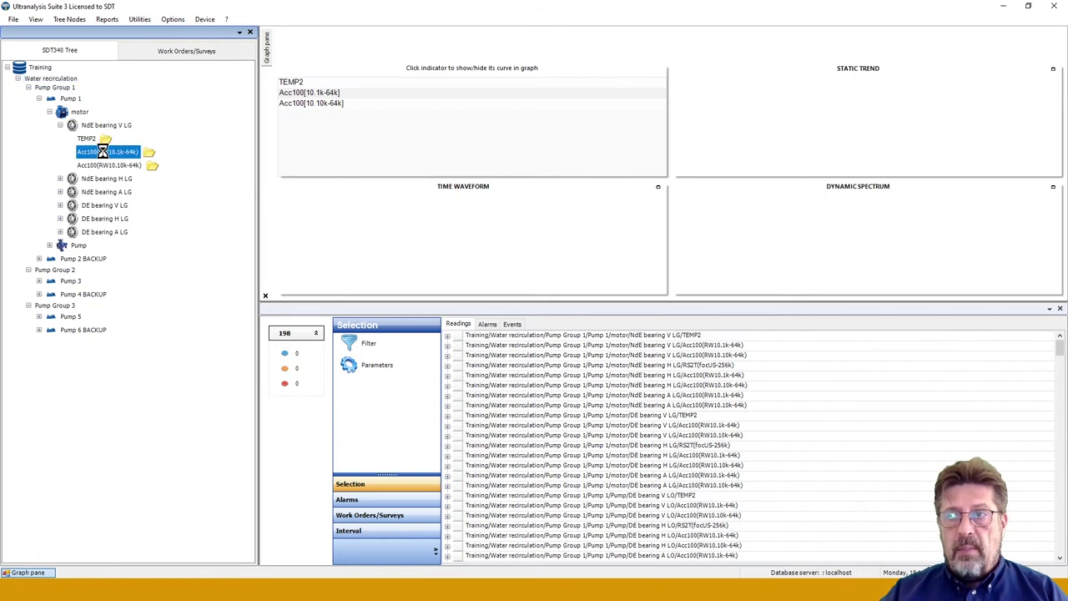
{"action": "right_click", "coordinate": [102, 151]}
{"action": "left_click", "coordinate": [130, 174]}
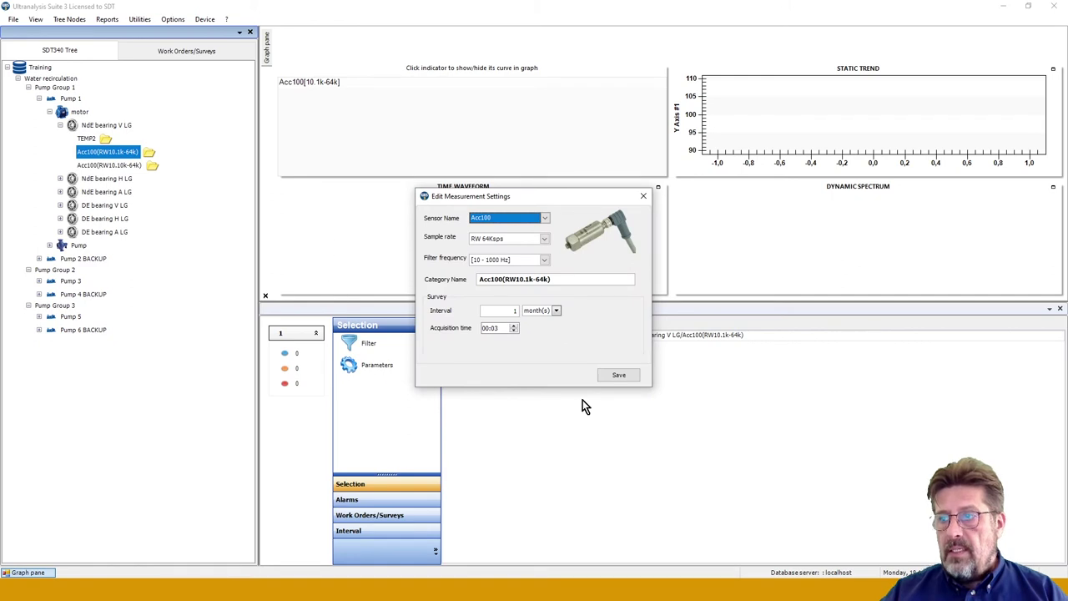
{"action": "left_click", "coordinate": [644, 196]}
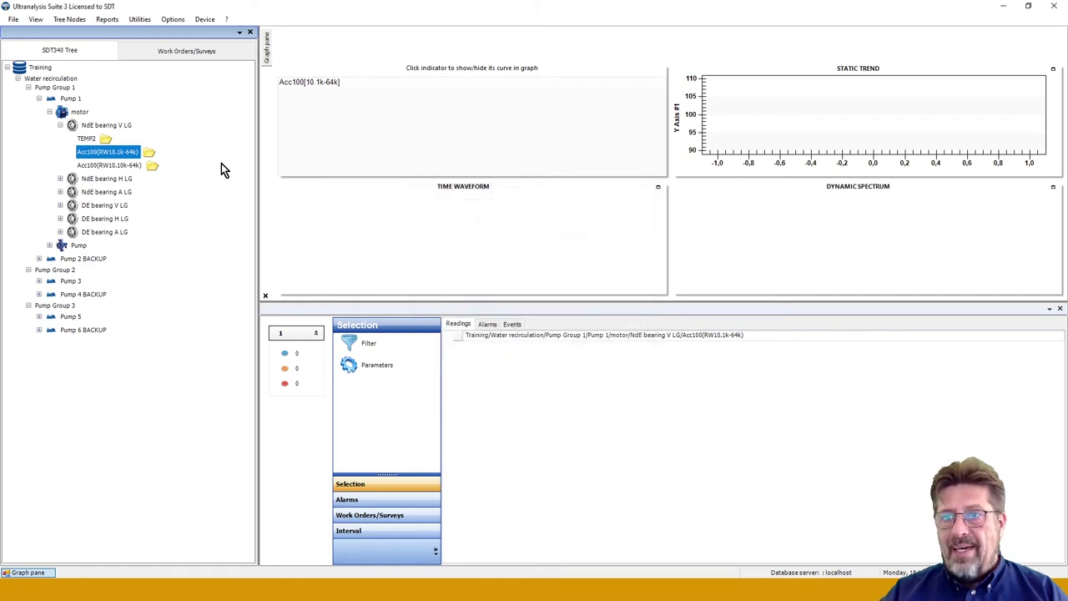
- Check the settings of the same Acc100(RW10.1k-64k) measurement again without saving, and collapse the bearing and Pump 1's motor
{"action": "right_click", "coordinate": [111, 152]}
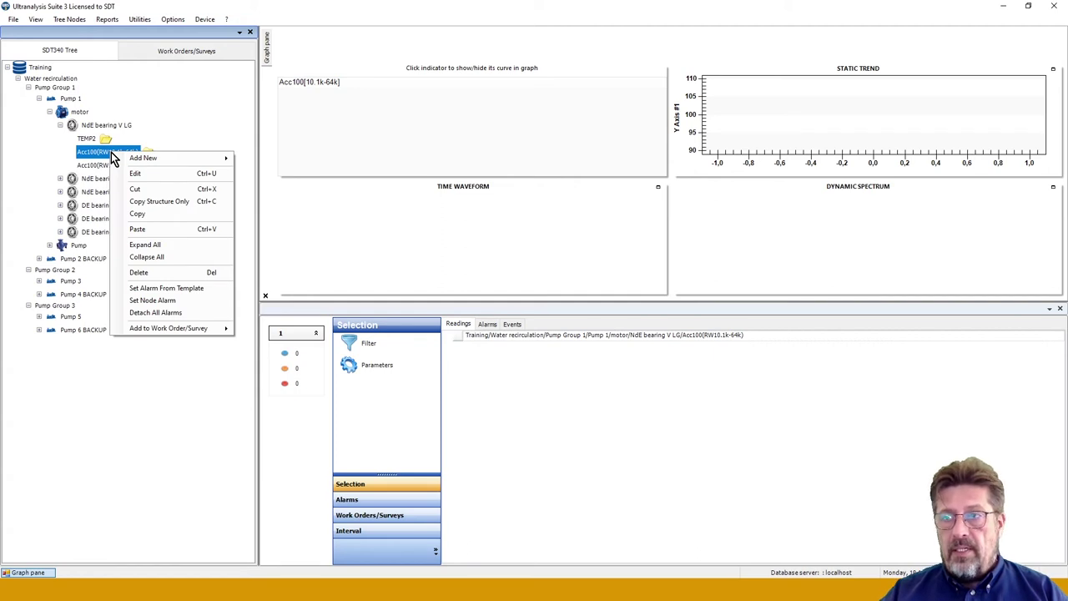
{"action": "left_click", "coordinate": [134, 173]}
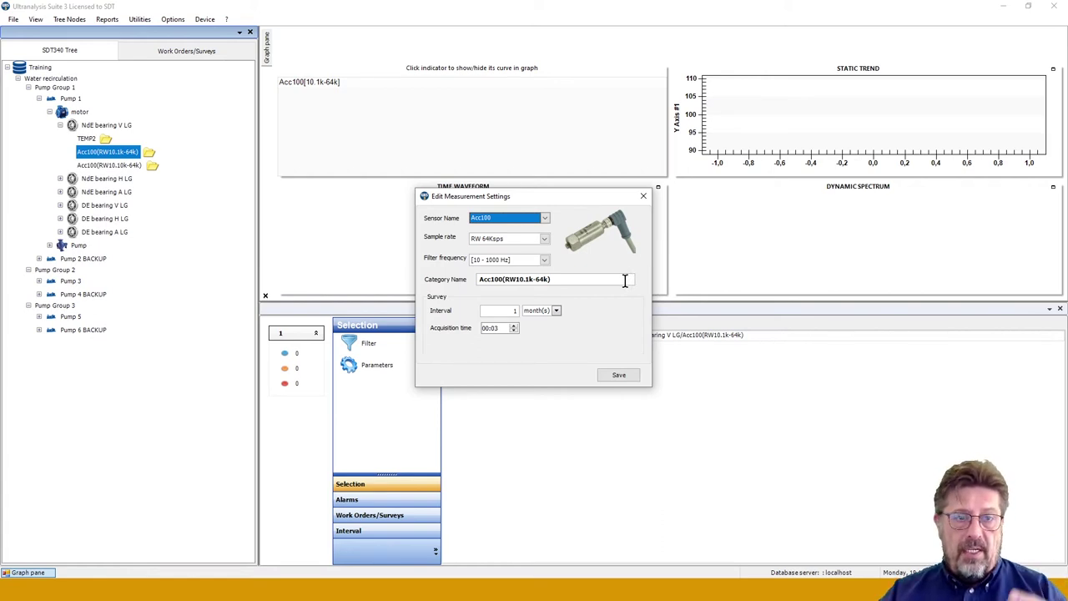
{"action": "left_click", "coordinate": [643, 196]}
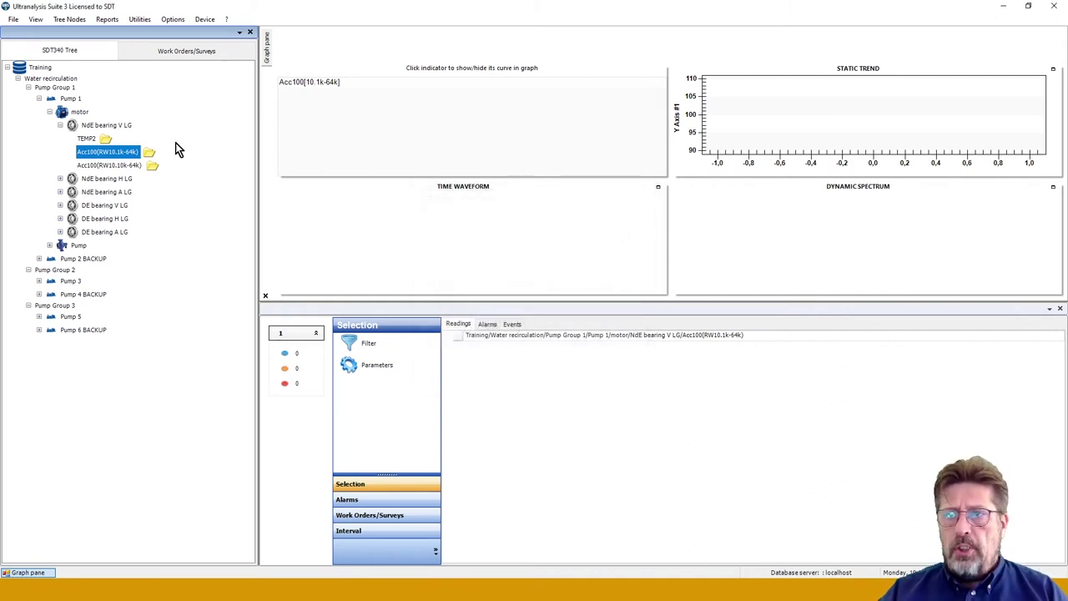
{"action": "left_click", "coordinate": [60, 126]}
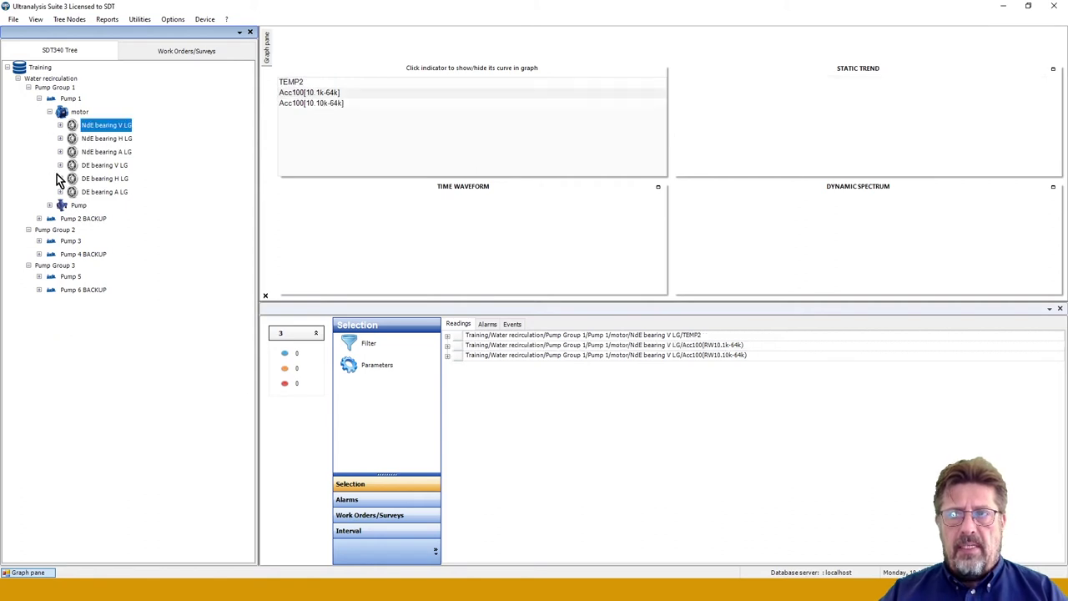
{"action": "left_click", "coordinate": [50, 112]}
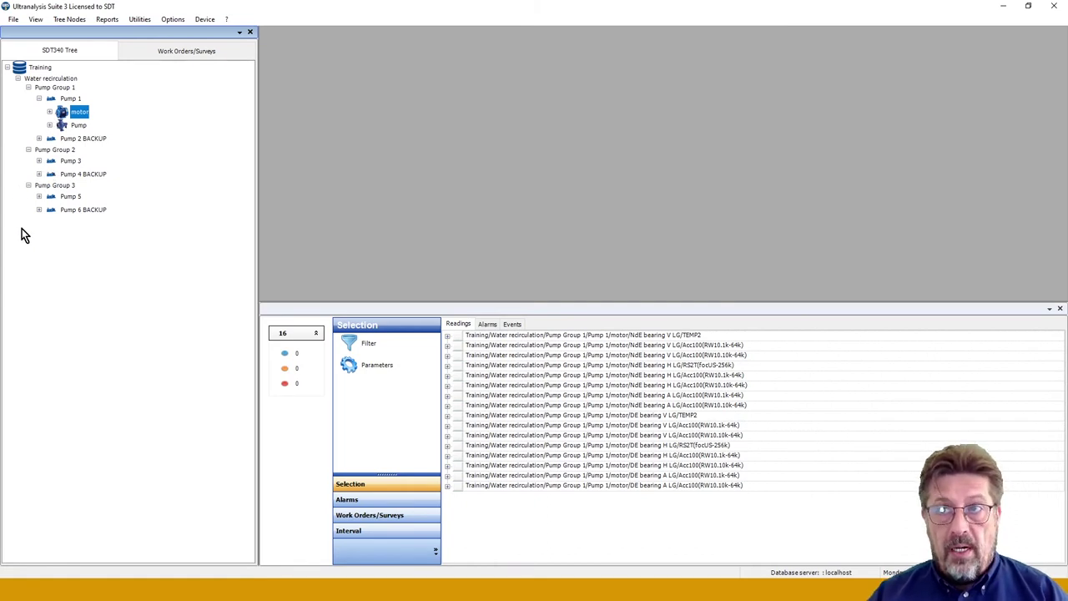
- Start a new alarm in the alarm functions and choose RS2T as its sensor
{"action": "left_click", "coordinate": [136, 20]}
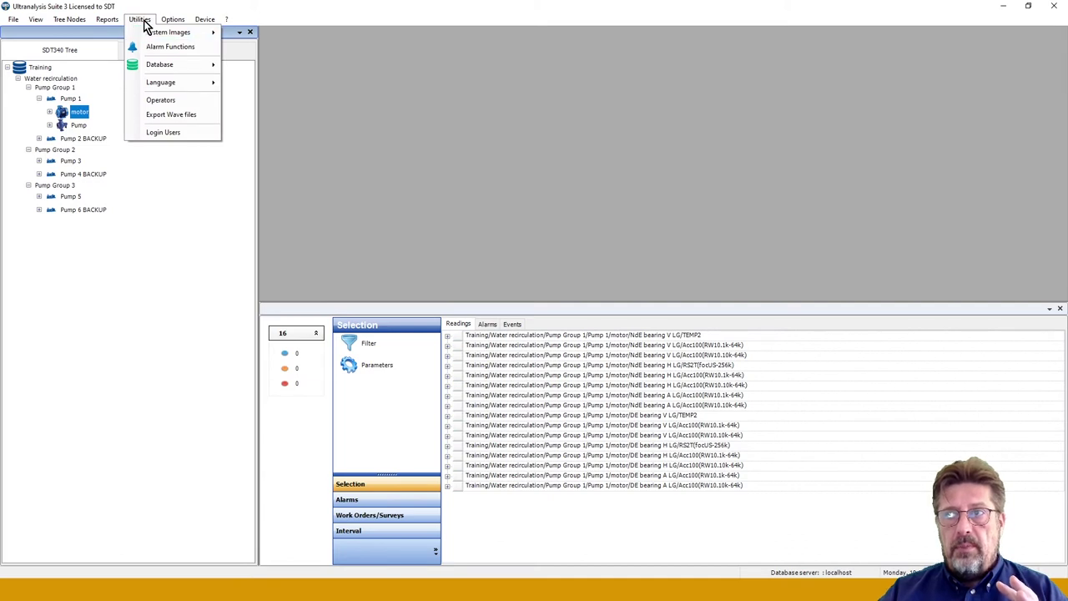
{"action": "left_click", "coordinate": [157, 46]}
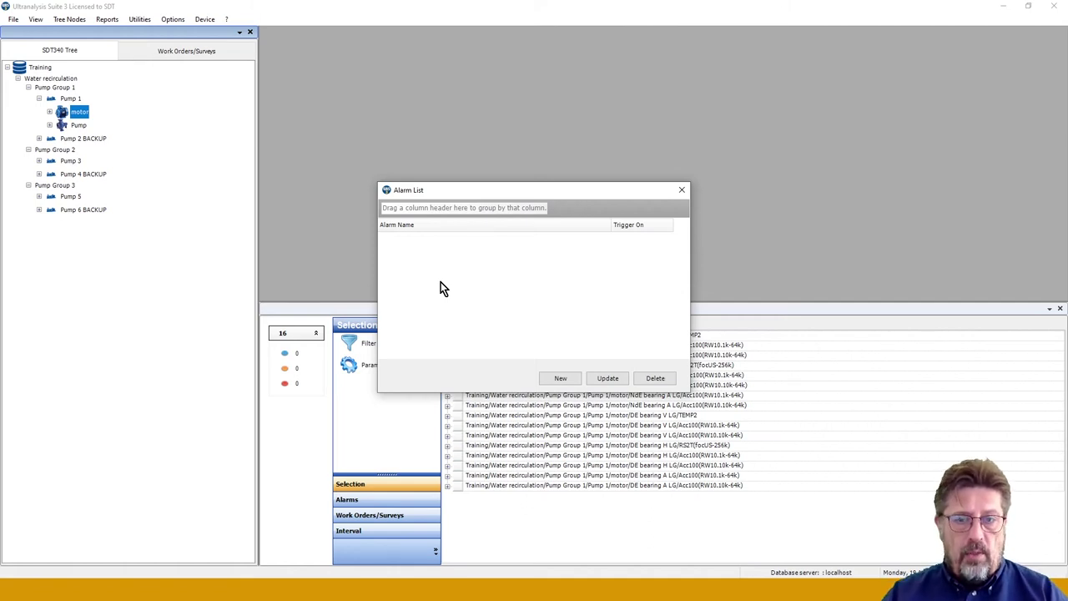
{"action": "left_click", "coordinate": [559, 378]}
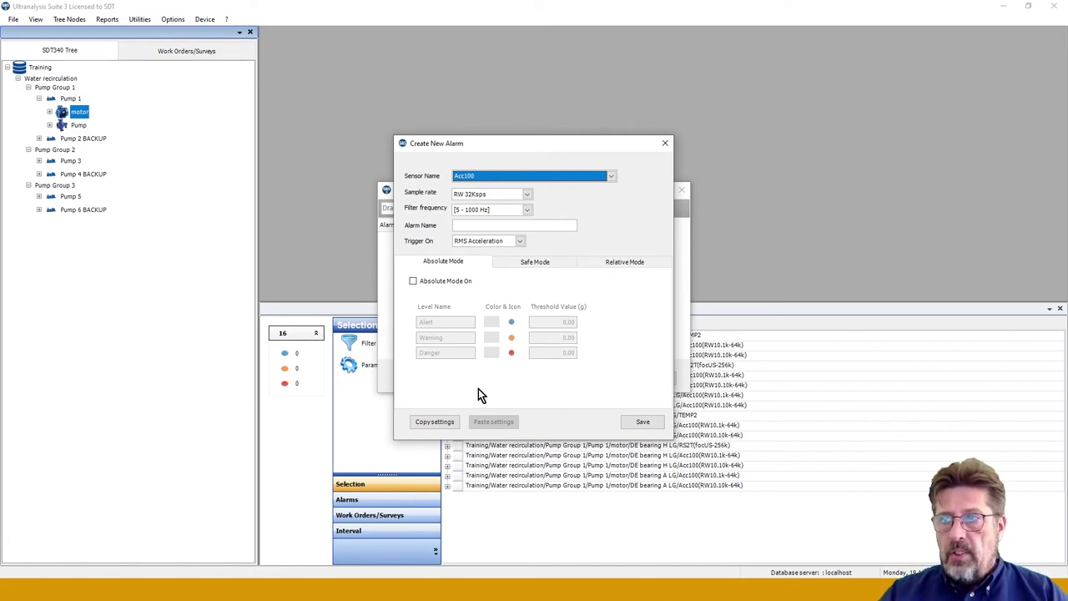
{"action": "left_click", "coordinate": [612, 177]}
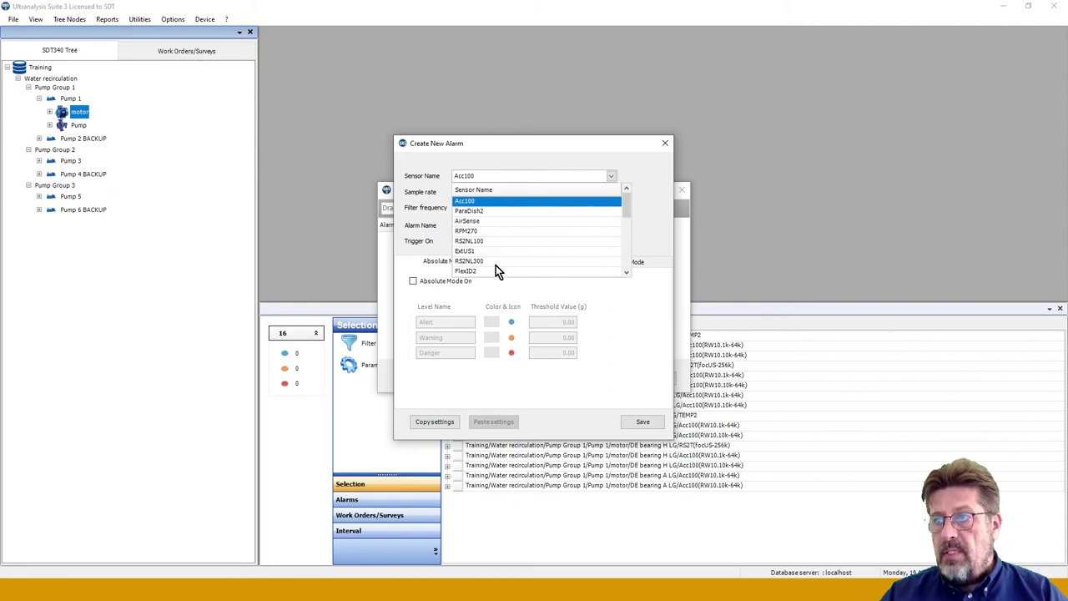
{"action": "scroll", "coordinate": [493, 260], "scroll_direction": "down", "scroll_amount": 4}
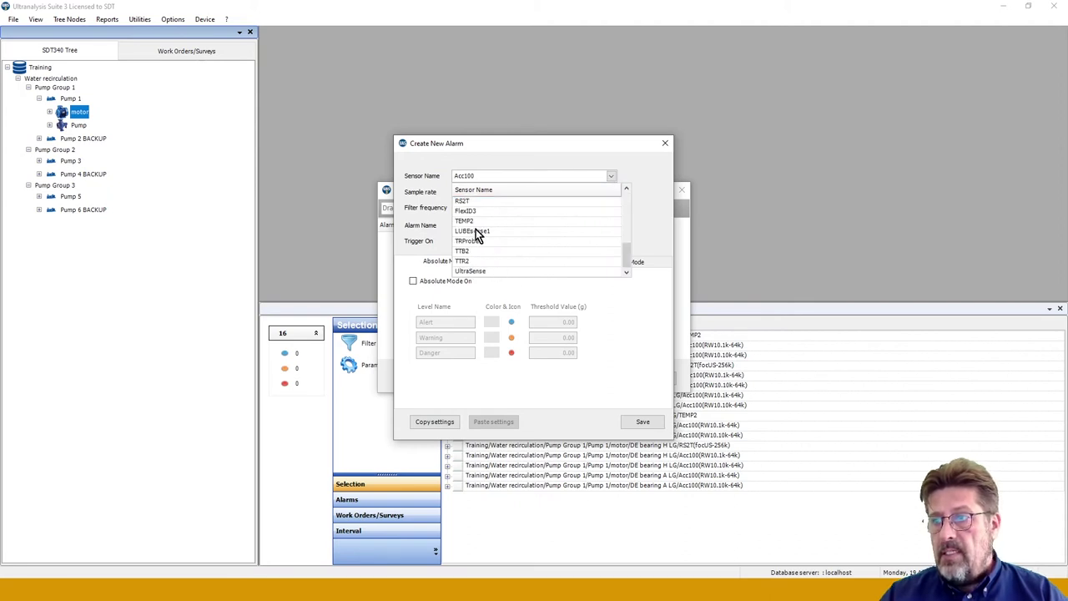
{"action": "left_click", "coordinate": [471, 202]}
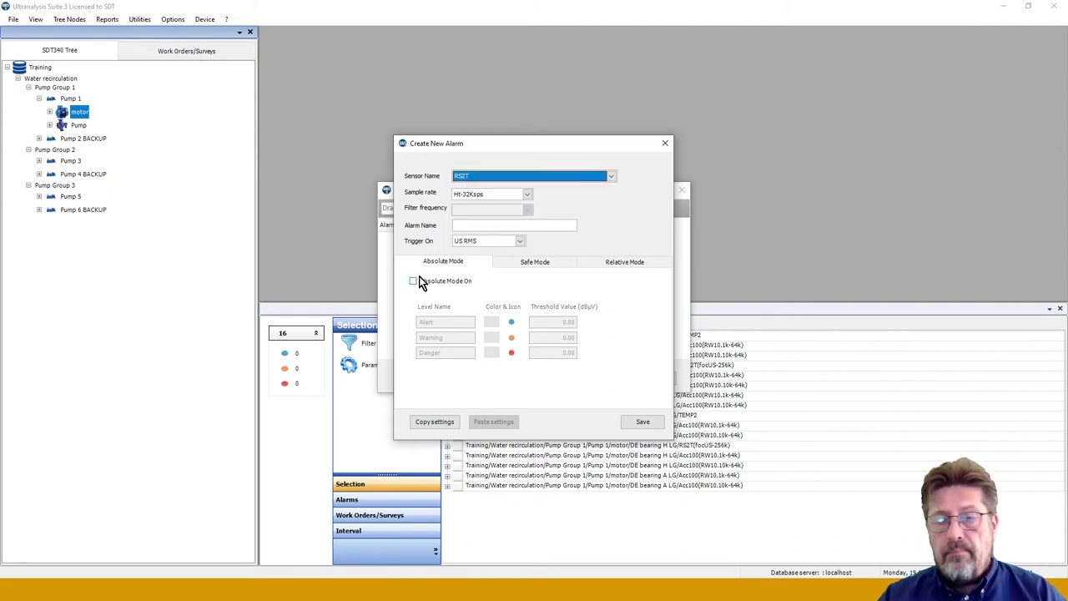
- Compare the new alarm's sample rates focUS-256Ksps and Ht-32Ksps, and settle on focUS-256Ksps
{"action": "left_click", "coordinate": [528, 193]}
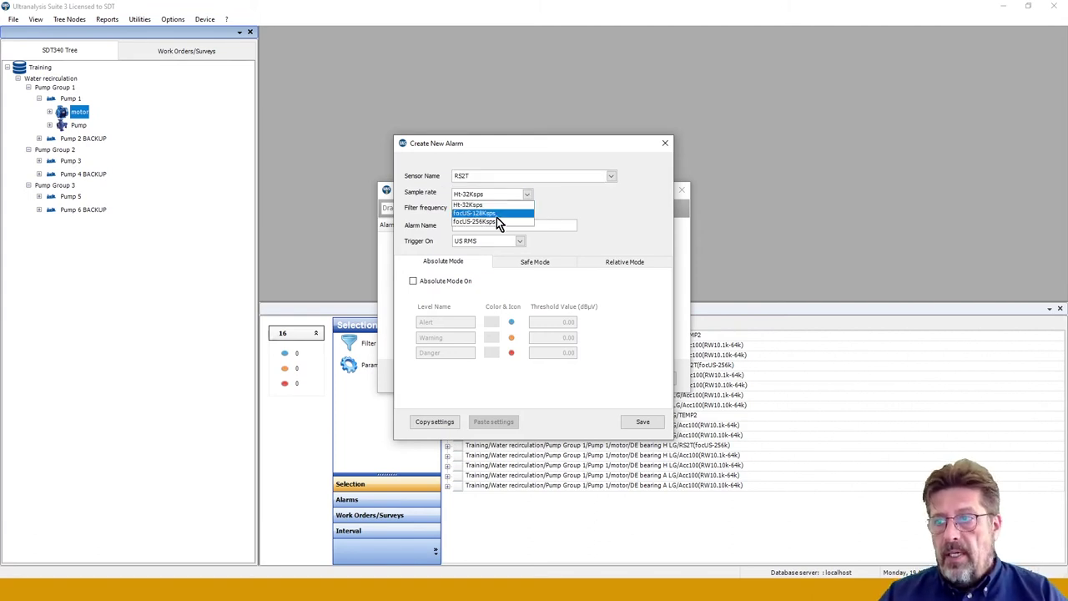
{"action": "left_click", "coordinate": [494, 220]}
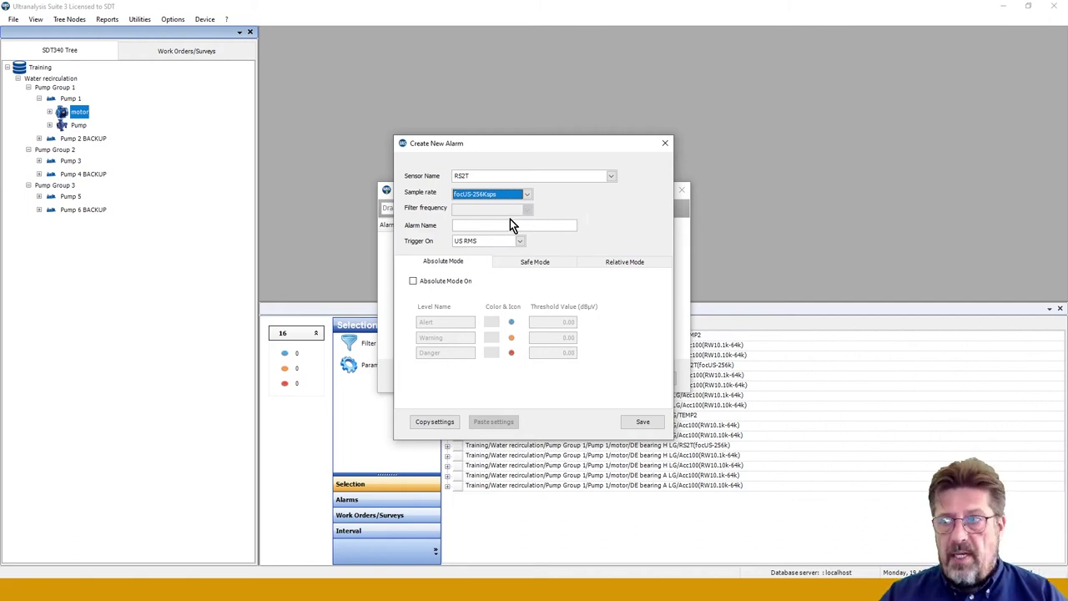
{"action": "left_click", "coordinate": [528, 193]}
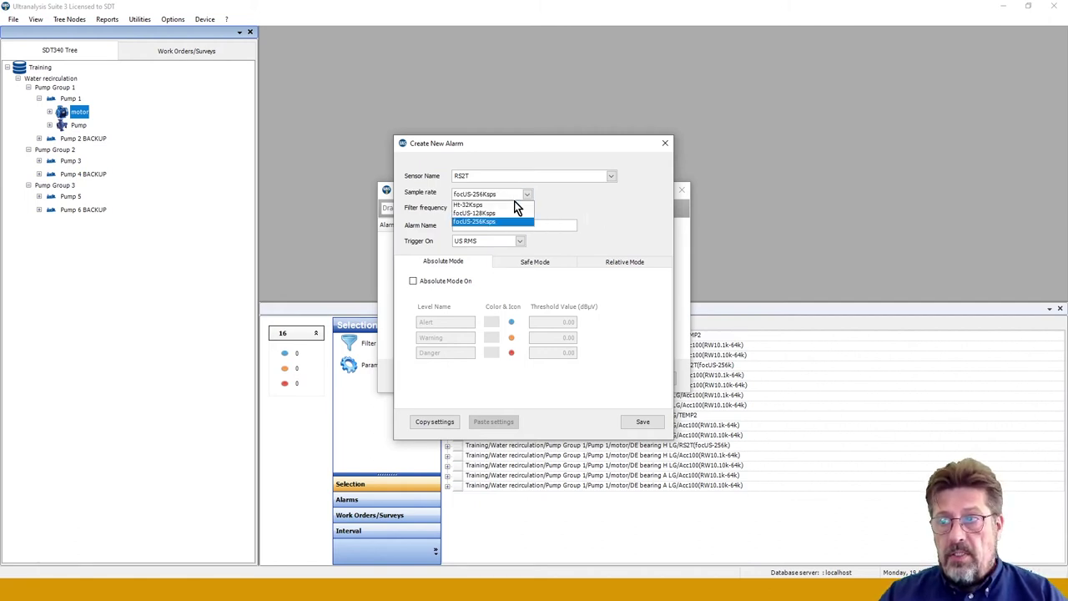
{"action": "left_click", "coordinate": [468, 205]}
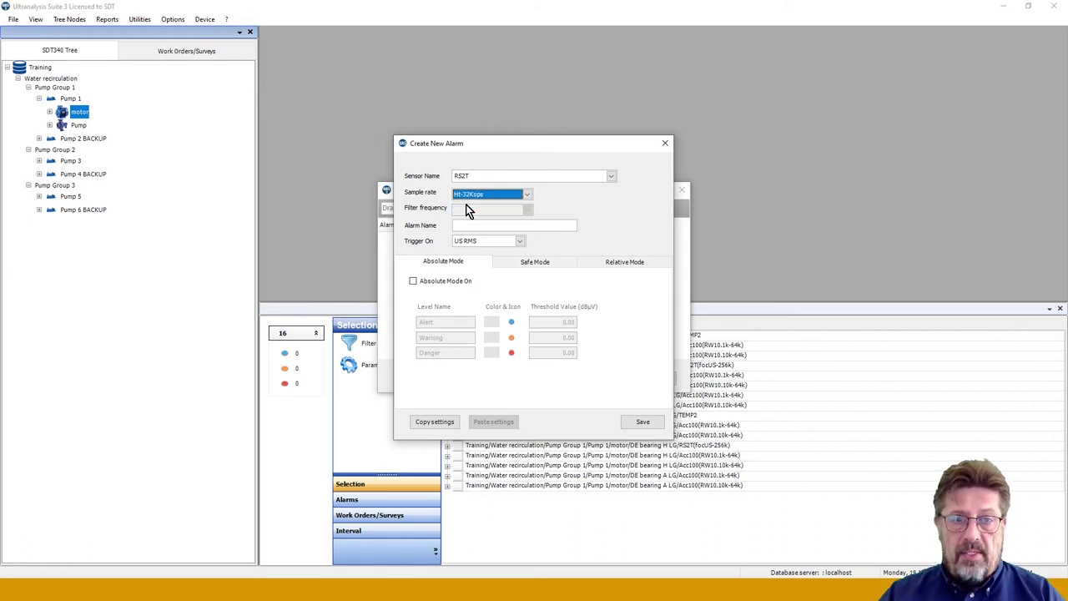
{"action": "left_click", "coordinate": [526, 195]}
{"action": "left_click", "coordinate": [481, 221]}
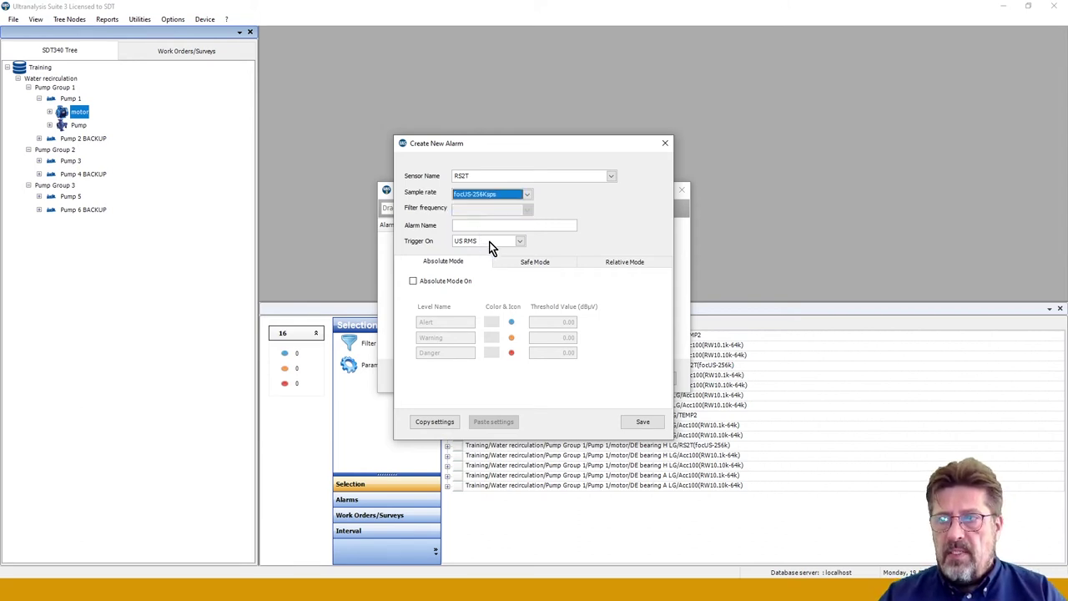
- Name the alarm Cavitation PEAK and have it trigger on US Peak
{"action": "left_click", "coordinate": [460, 225]}
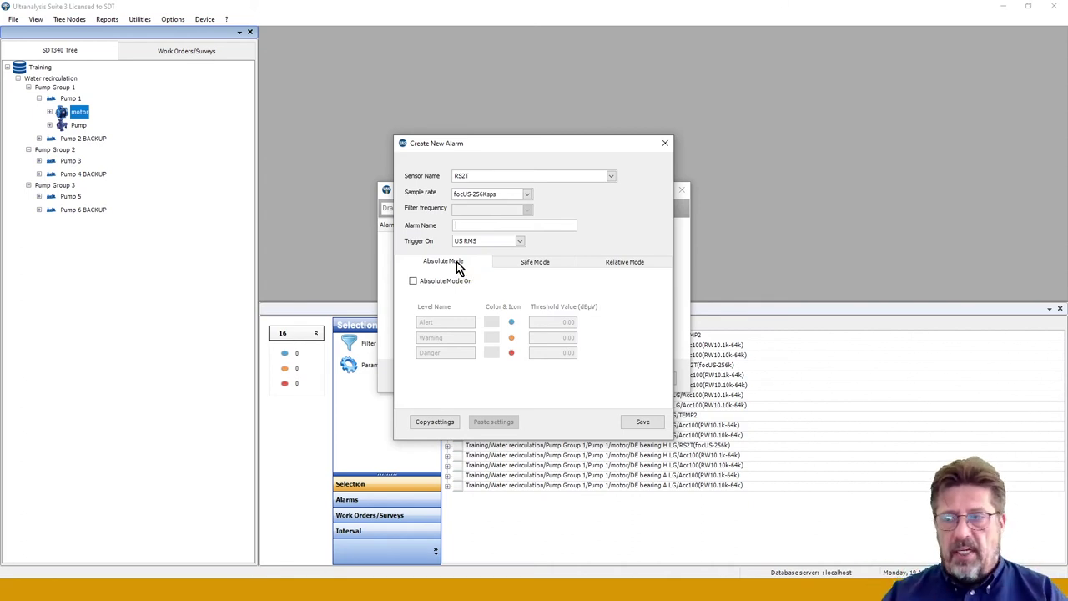
{"action": "type", "text": "C"}
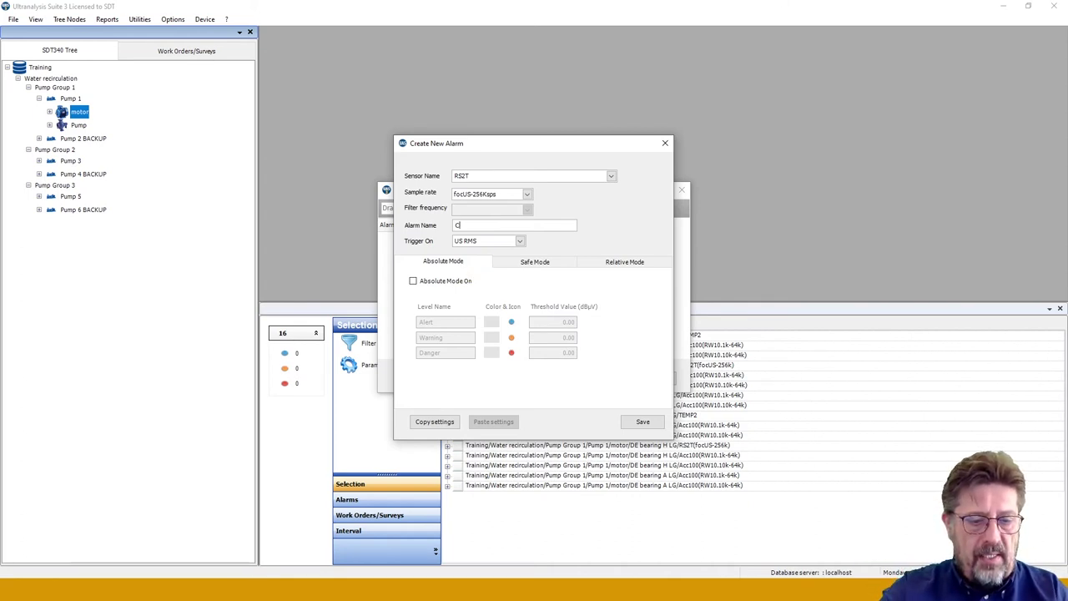
{"action": "type", "text": "avitation"}
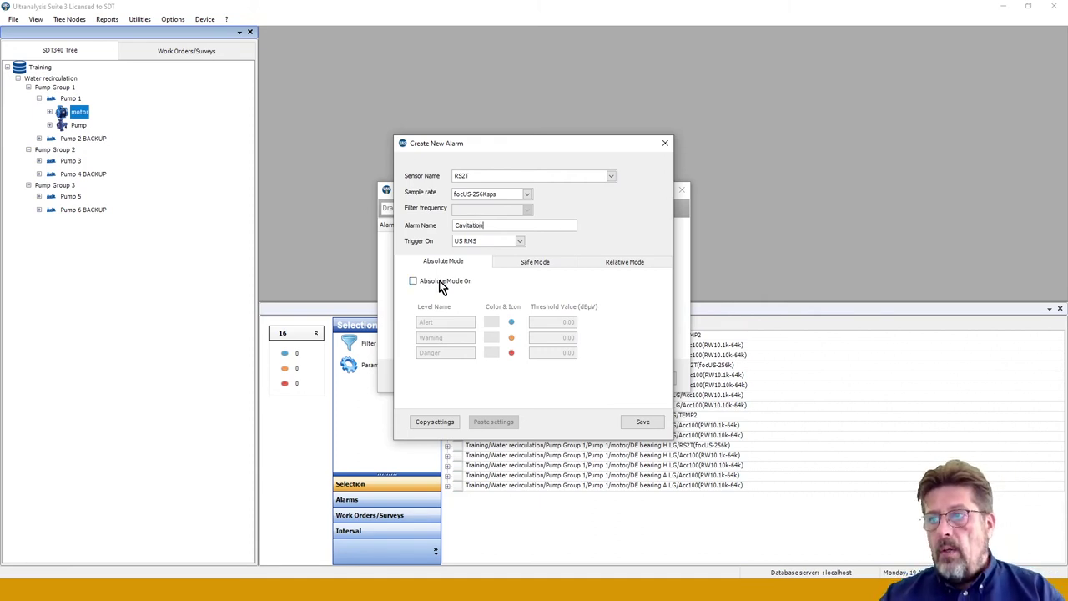
{"action": "left_click", "coordinate": [520, 242]}
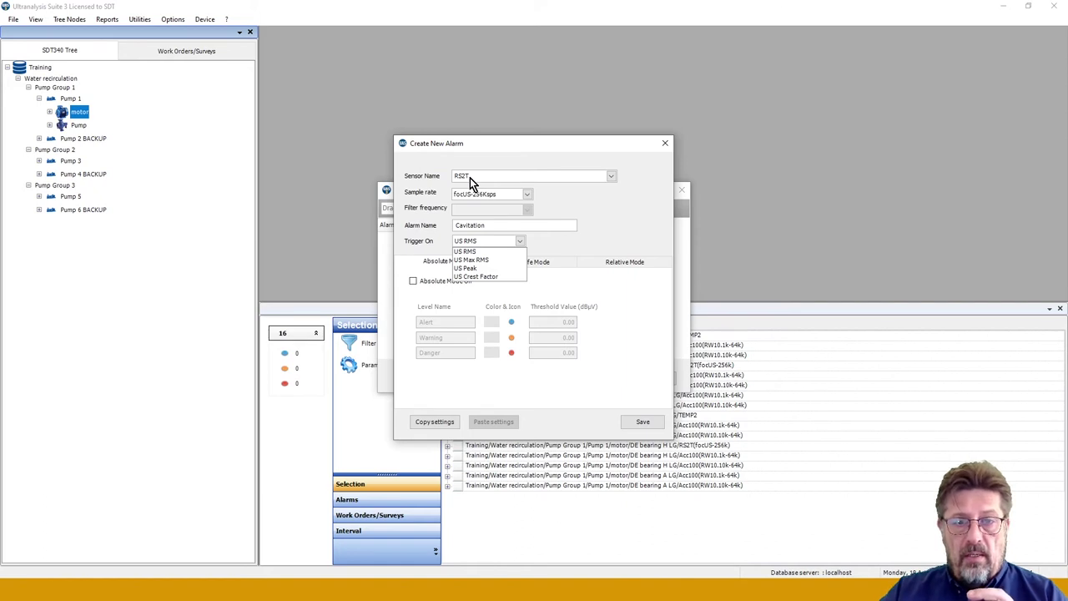
{"action": "left_click", "coordinate": [537, 243]}
{"action": "left_click", "coordinate": [498, 224]}
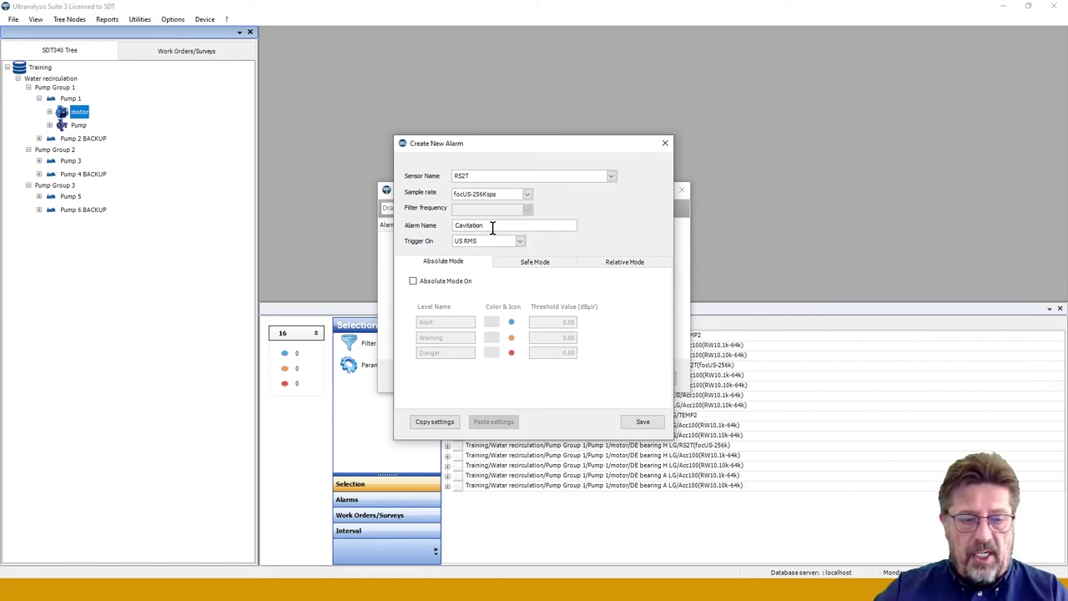
{"action": "type", "text": "PEAK"}
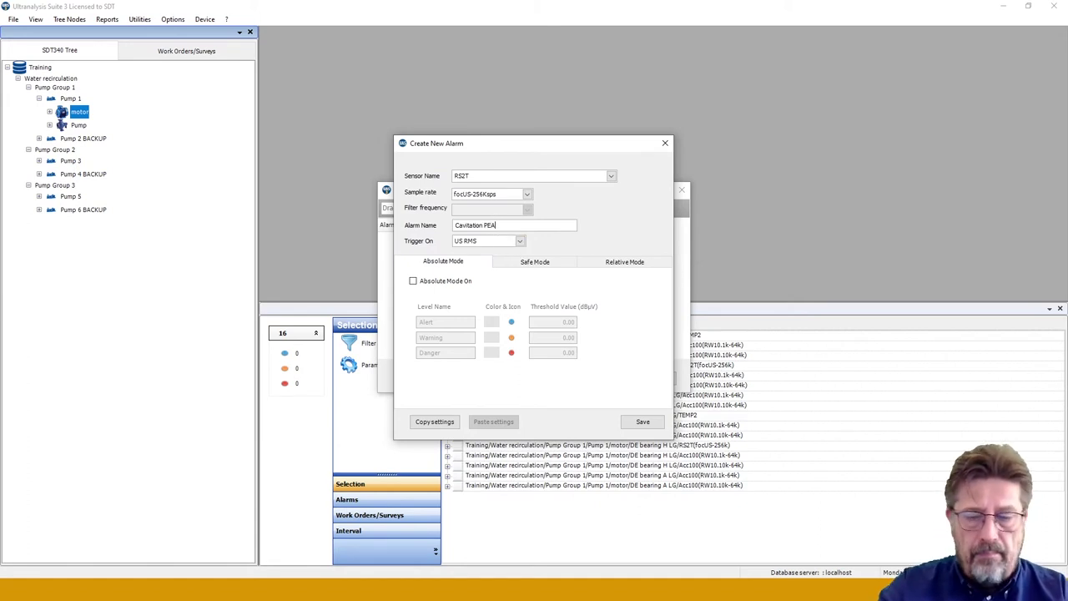
{"action": "left_click", "coordinate": [518, 242]}
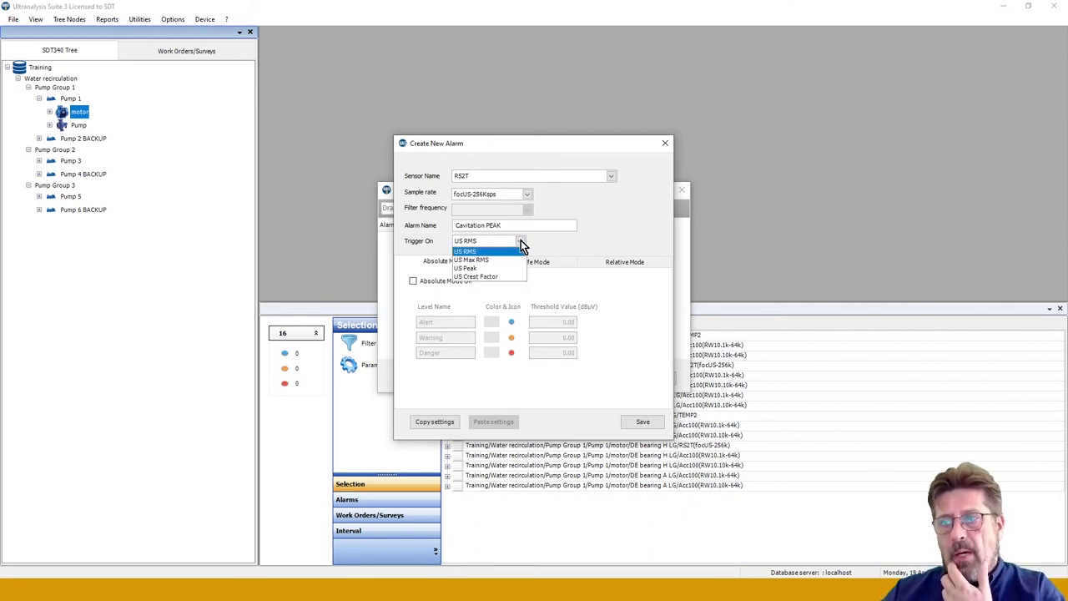
{"action": "left_click", "coordinate": [465, 269]}
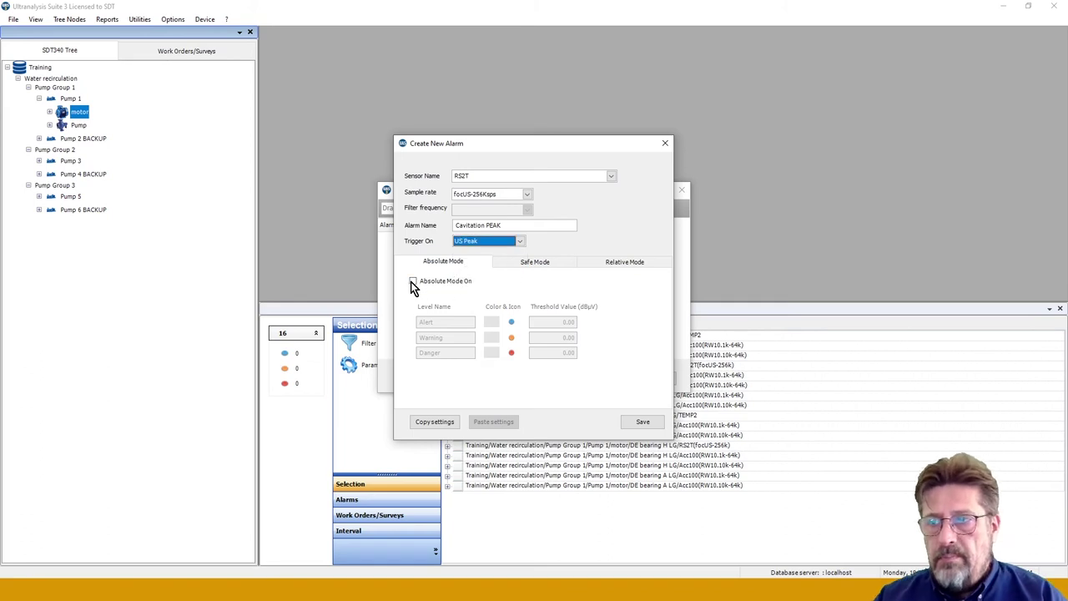
- Enable absolute mode for the alarm with thresholds of 50 dBµV for Alert, 56 for Warning and 62 for Danger
{"action": "left_click", "coordinate": [413, 282]}
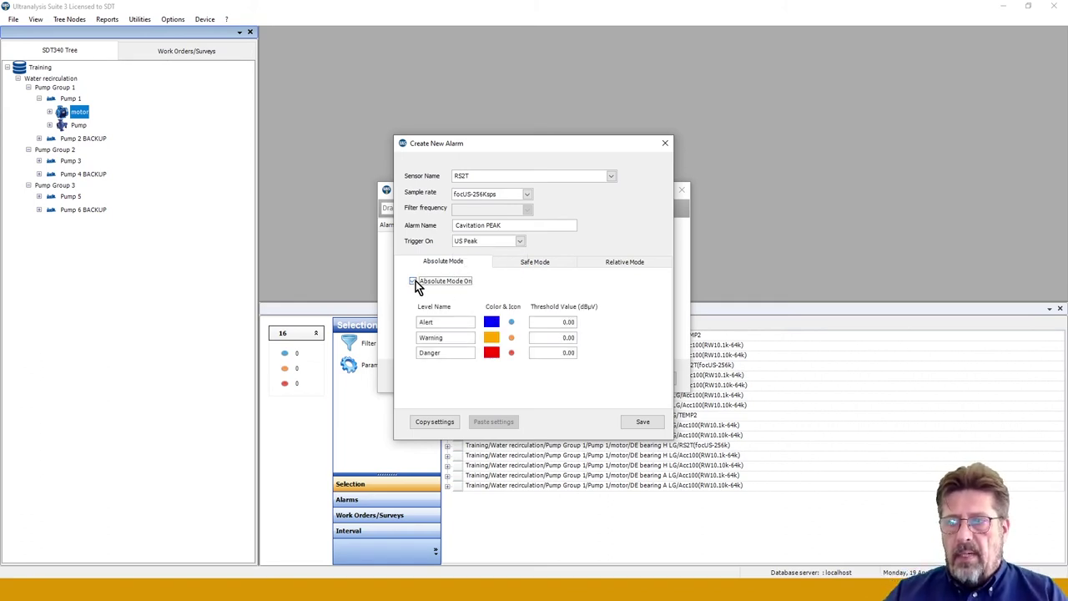
{"action": "left_click", "coordinate": [565, 321]}
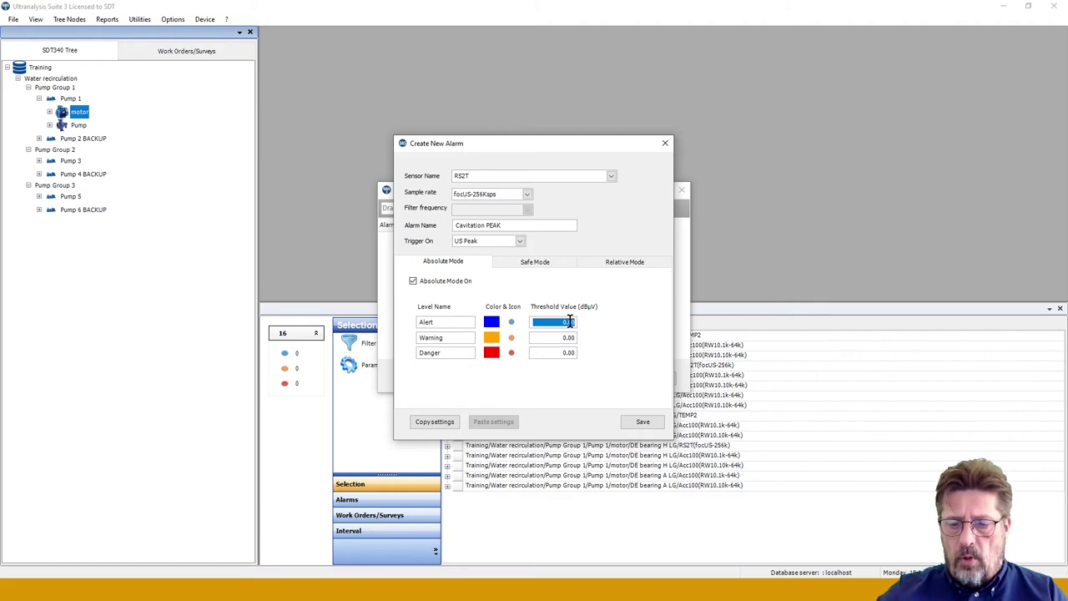
{"action": "type", "text": "50"}
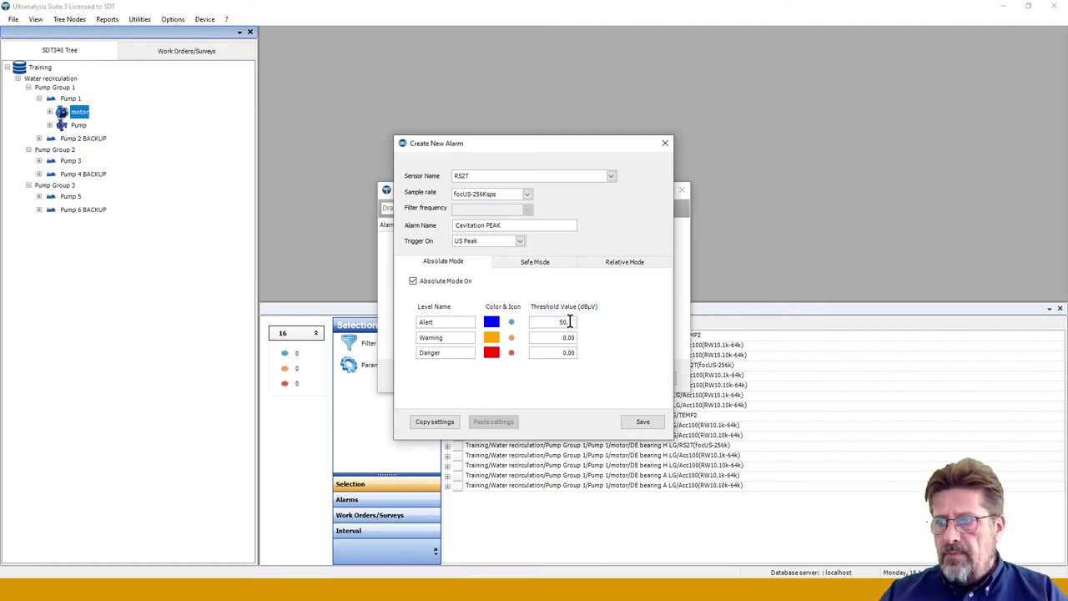
{"action": "left_click", "coordinate": [569, 336]}
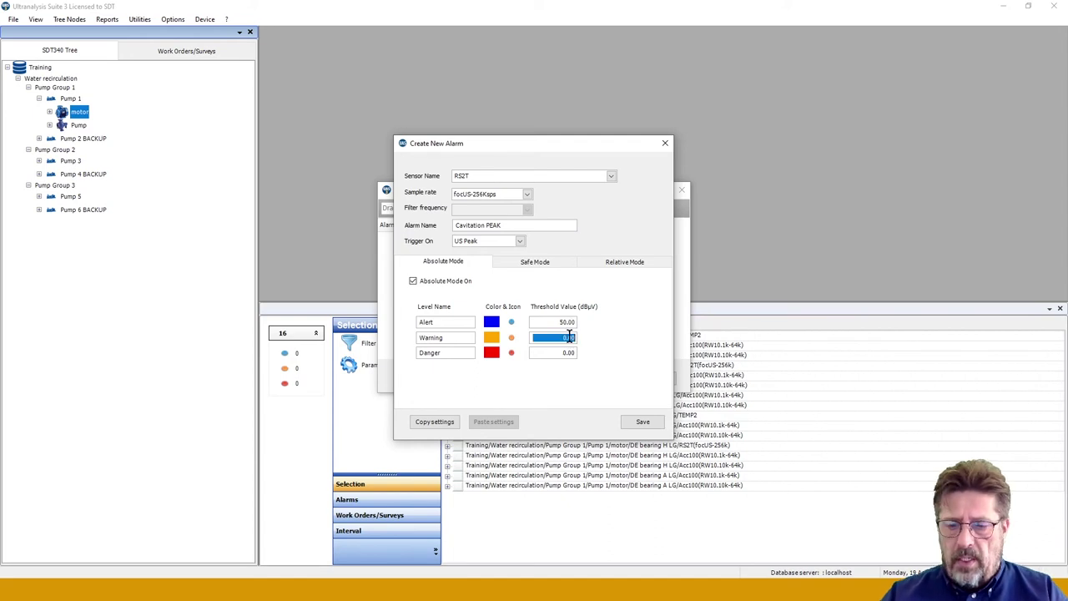
{"action": "type", "text": "56."}
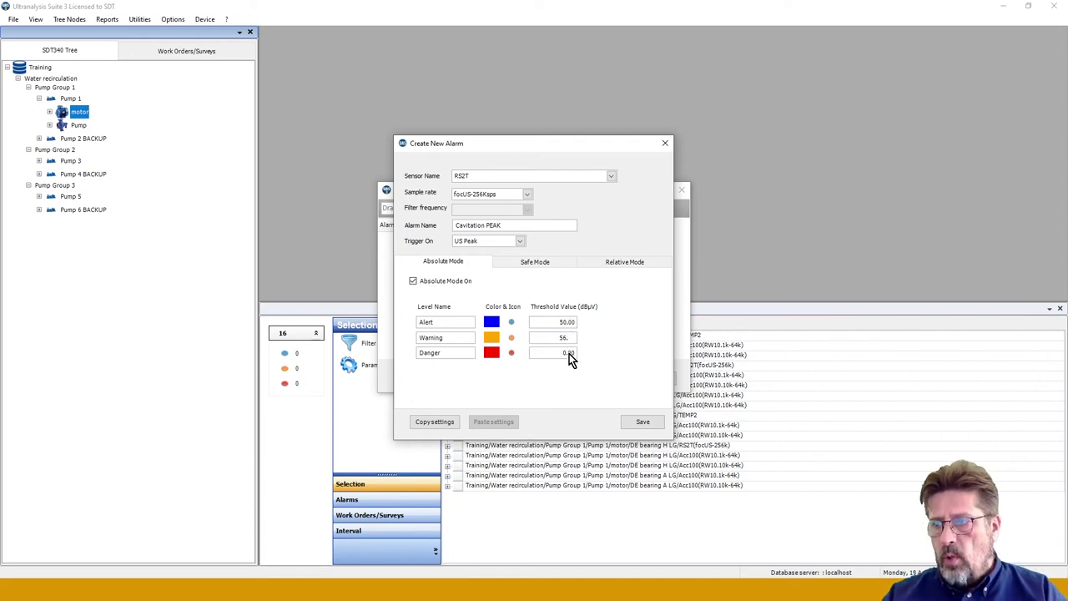
{"action": "left_click", "coordinate": [569, 354]}
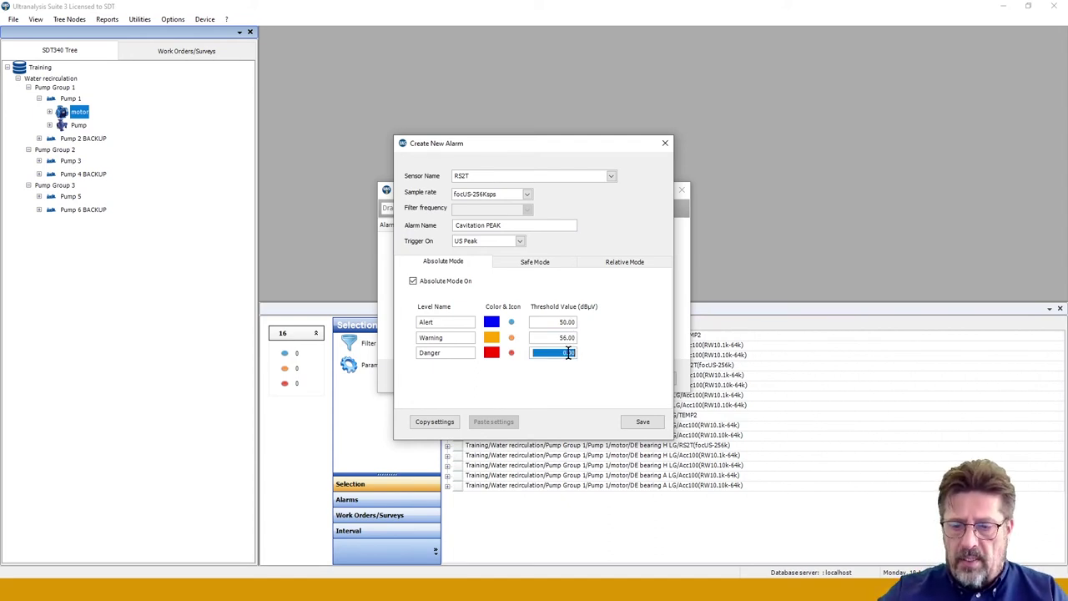
{"action": "type", "text": "62"}
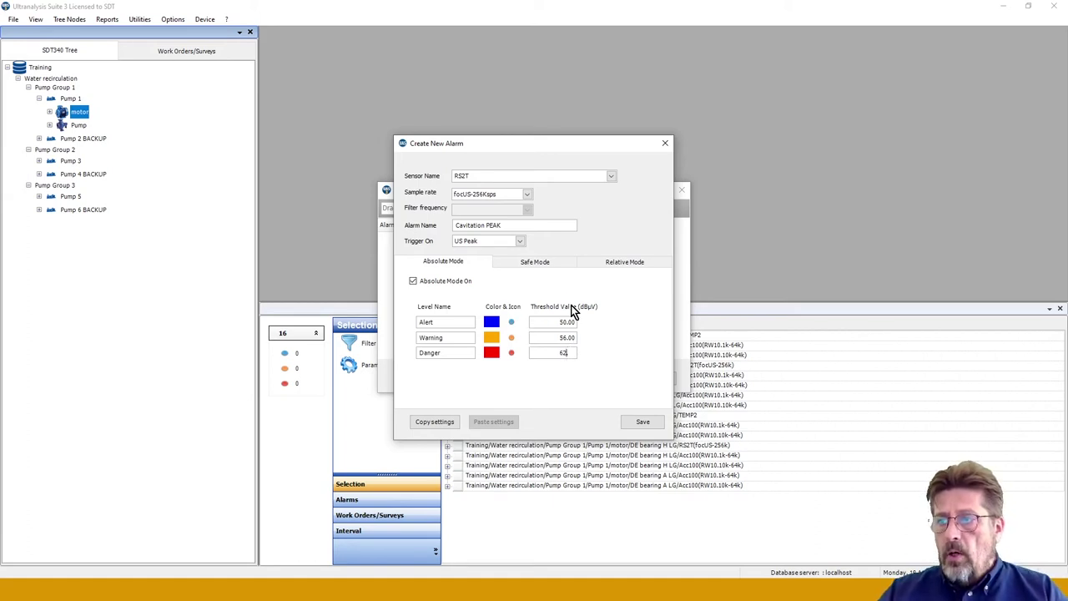
{"action": "type", "text": "."}
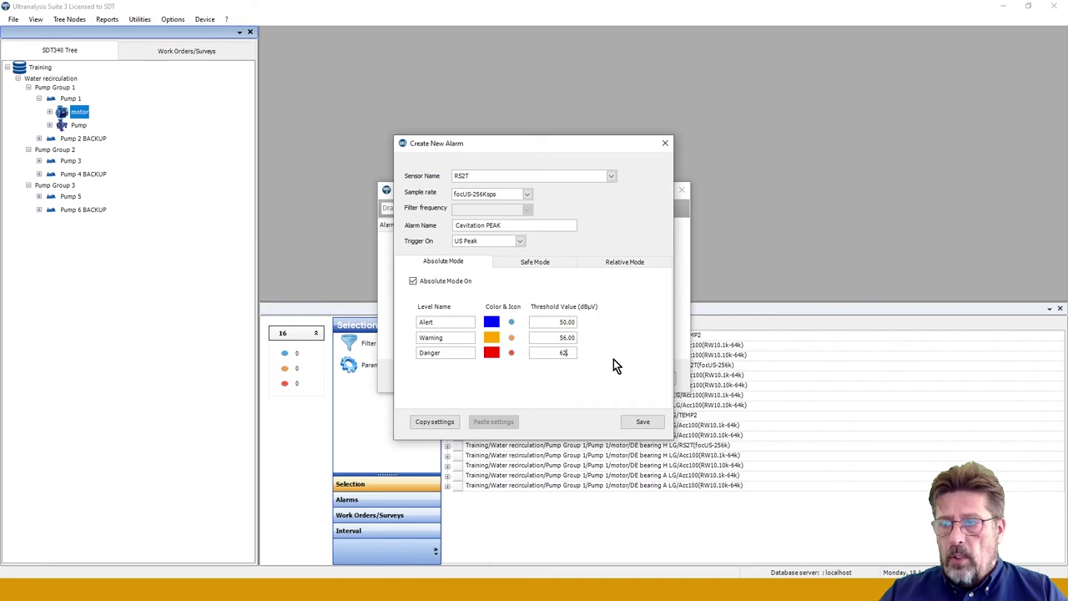
{"action": "key", "text": "BackSpace"}
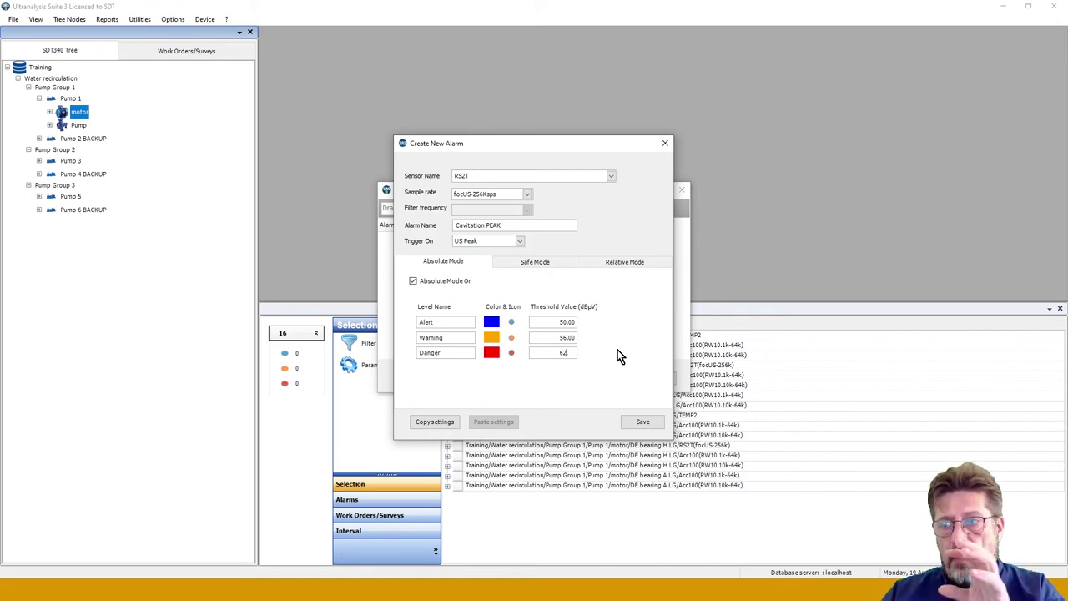
- Turn on Safe Mode for the alarm with a lower limit of 10 and an upper limit of 100, including the upper limit value
{"action": "left_click", "coordinate": [537, 263]}
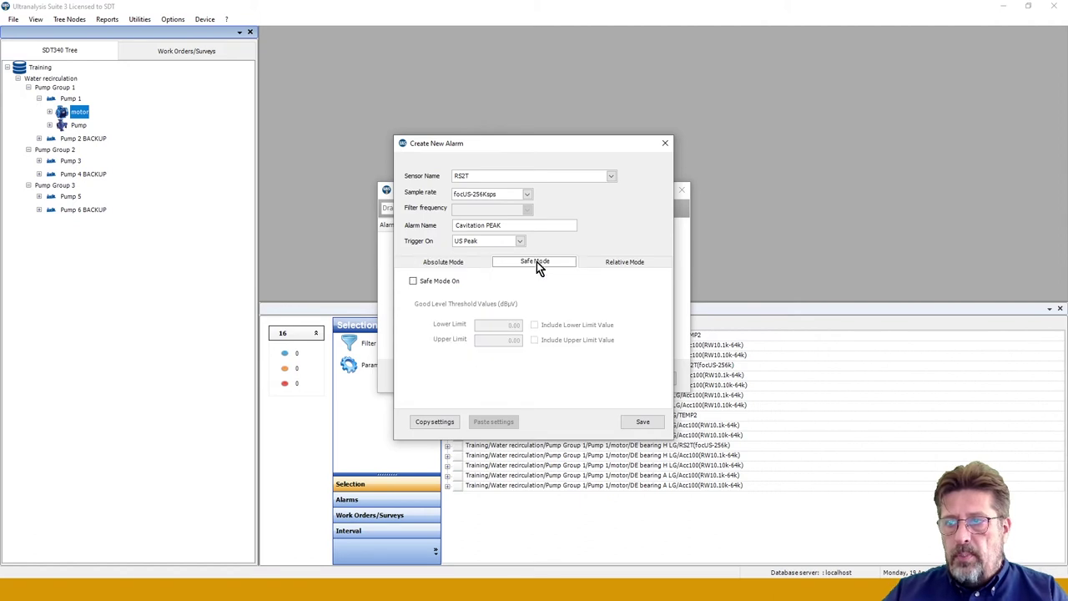
{"action": "left_click", "coordinate": [412, 281]}
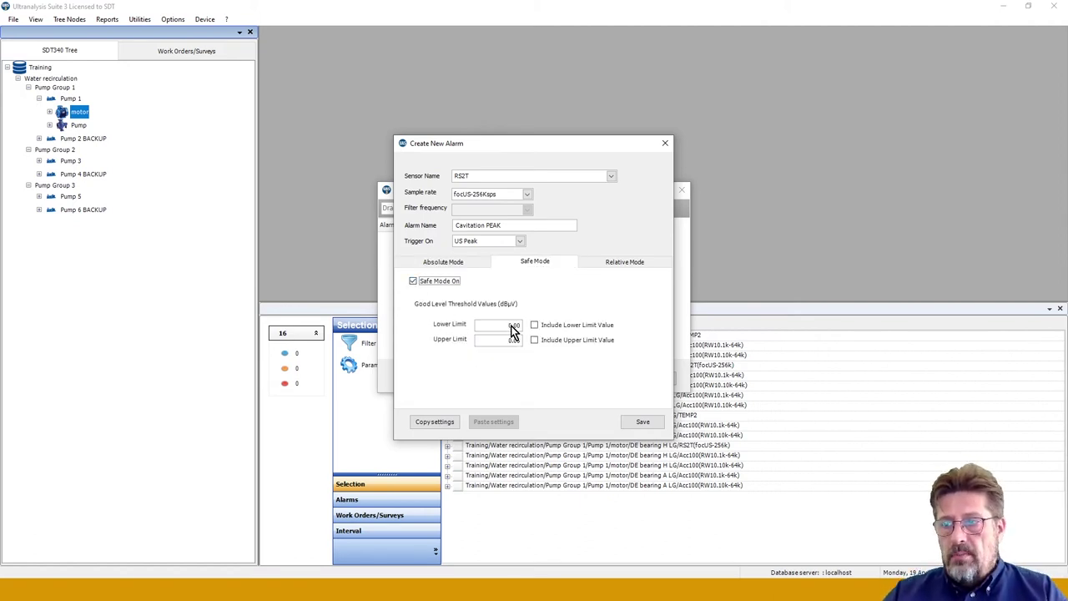
{"action": "left_click", "coordinate": [511, 325]}
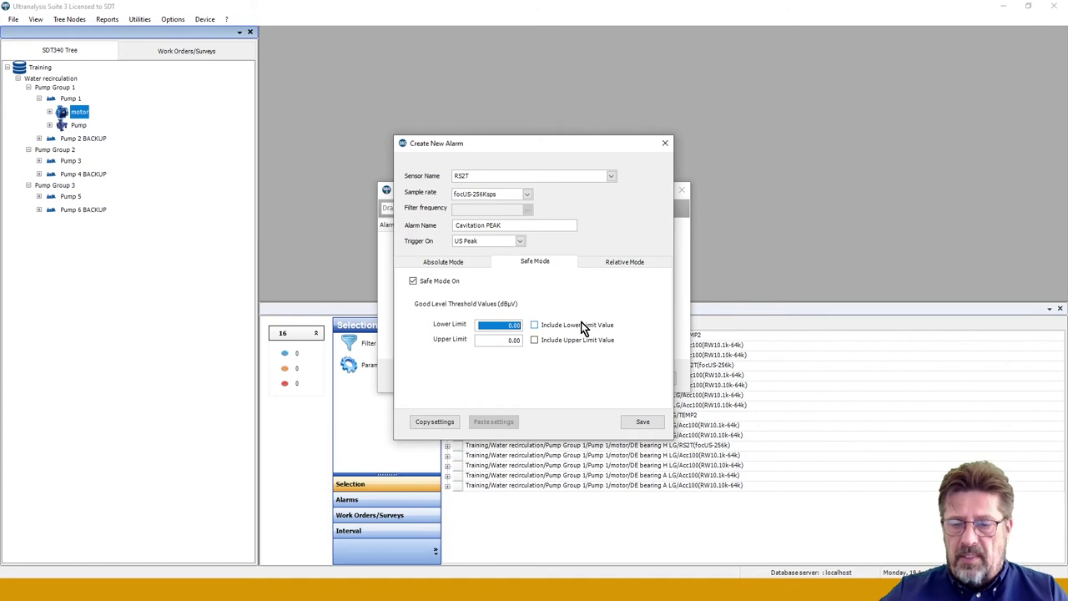
{"action": "type", "text": "10"}
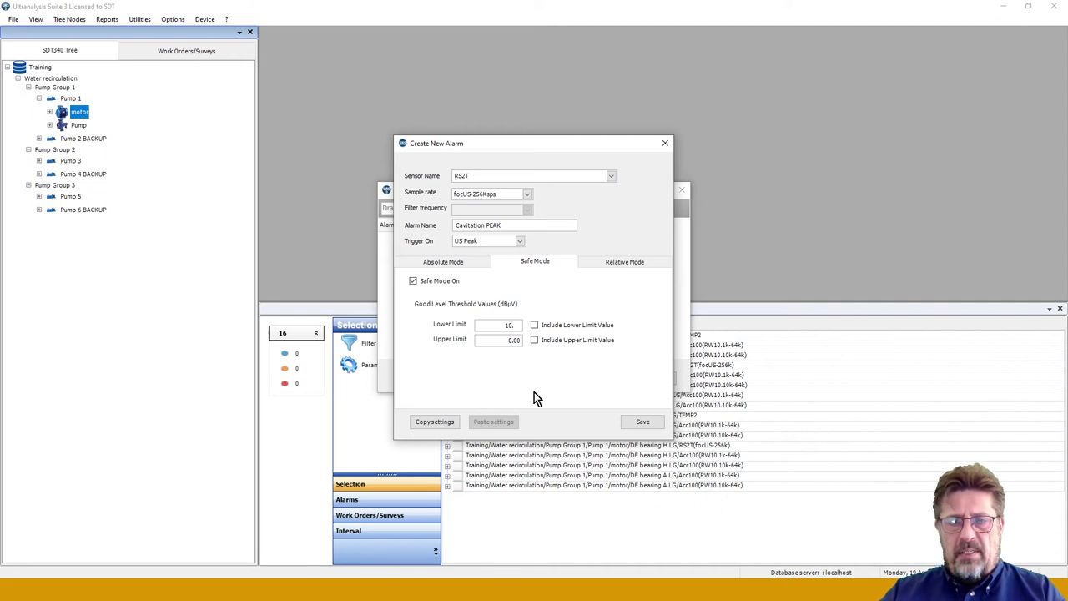
{"action": "key", "text": "BackSpace"}
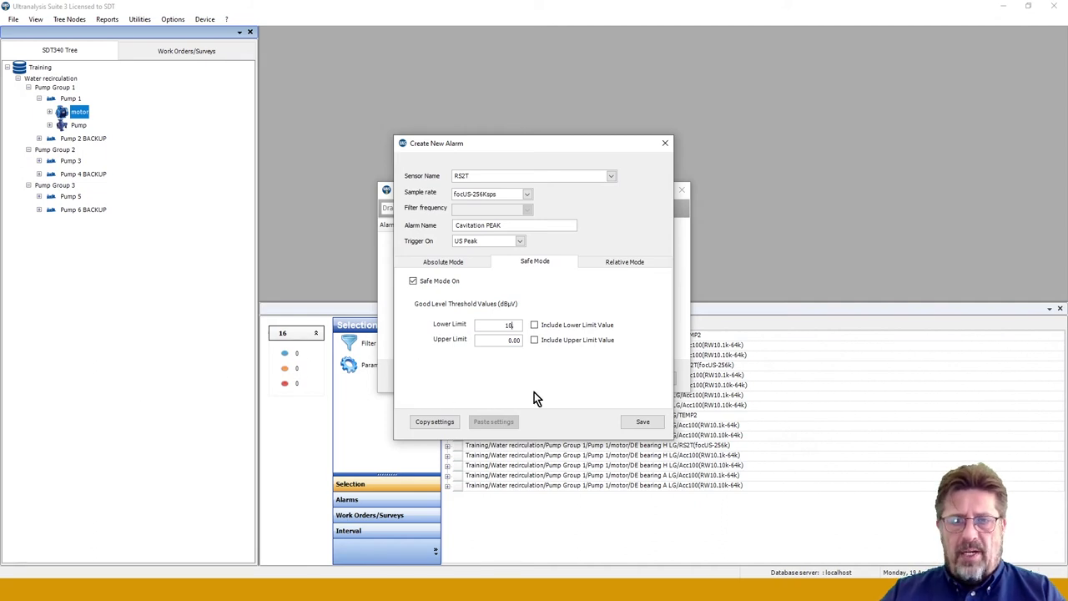
{"action": "left_click", "coordinate": [534, 340]}
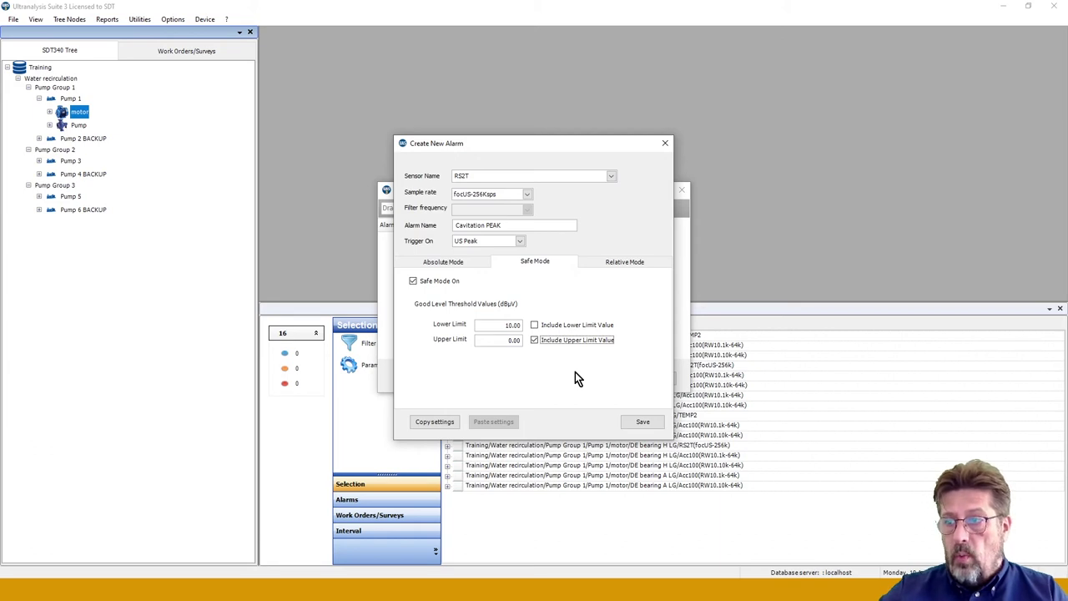
{"action": "double_click", "coordinate": [512, 339]}
{"action": "type", "text": "100"}
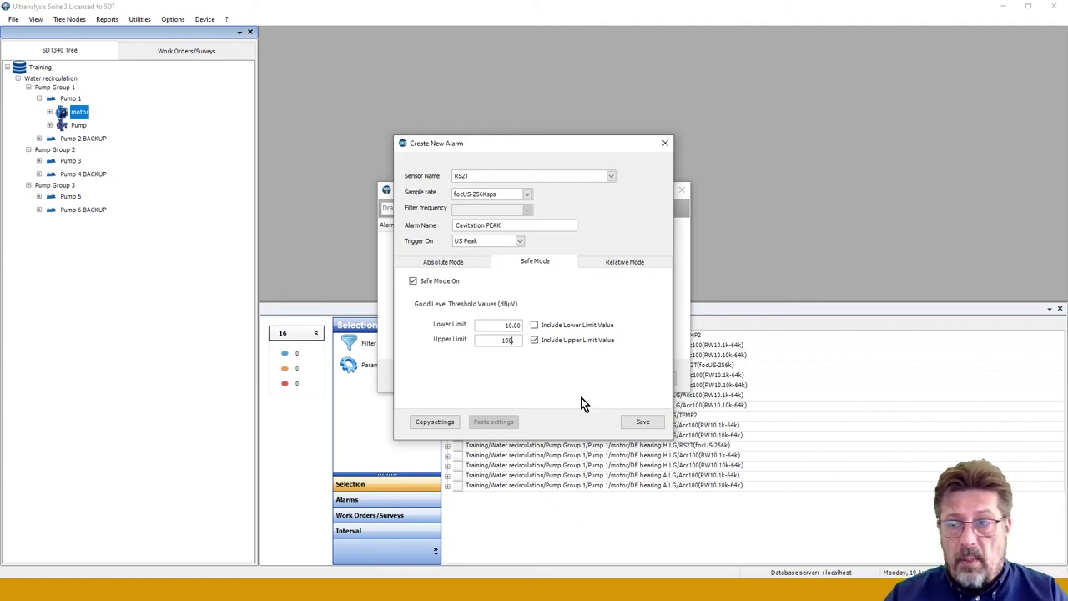
{"action": "type", "text": "."}
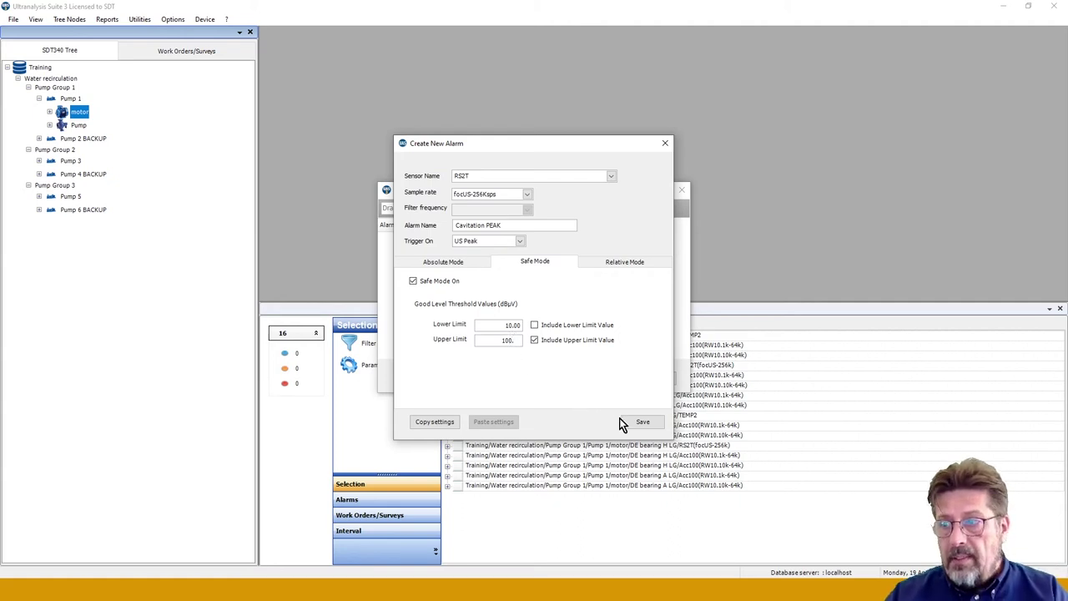
- Turn on Relative Mode, check the available measurement references, and set the comparison to Previous Value
{"action": "left_click", "coordinate": [619, 266]}
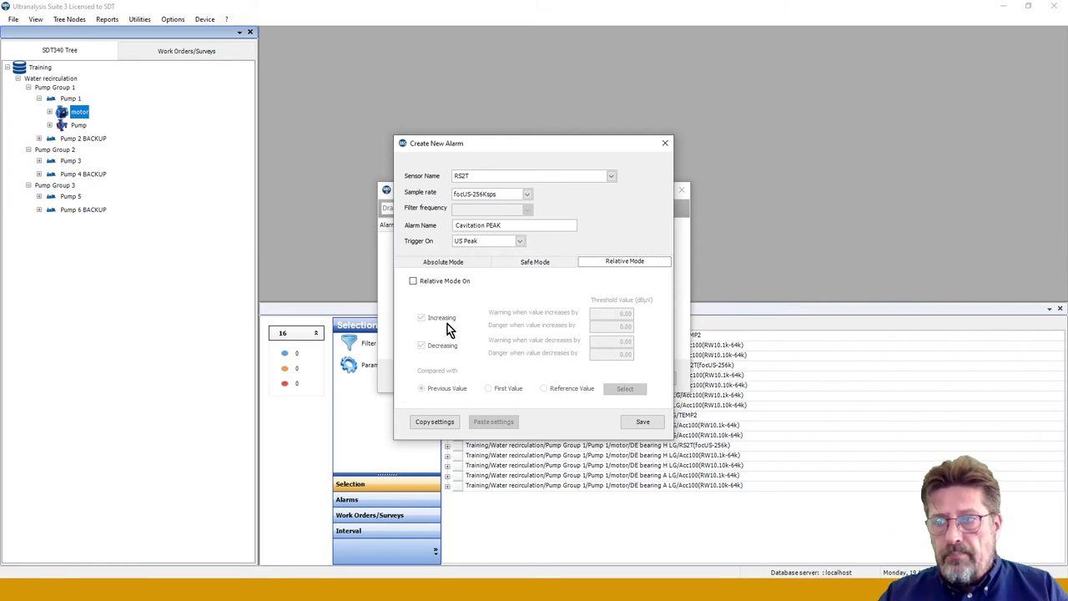
{"action": "left_click", "coordinate": [412, 281]}
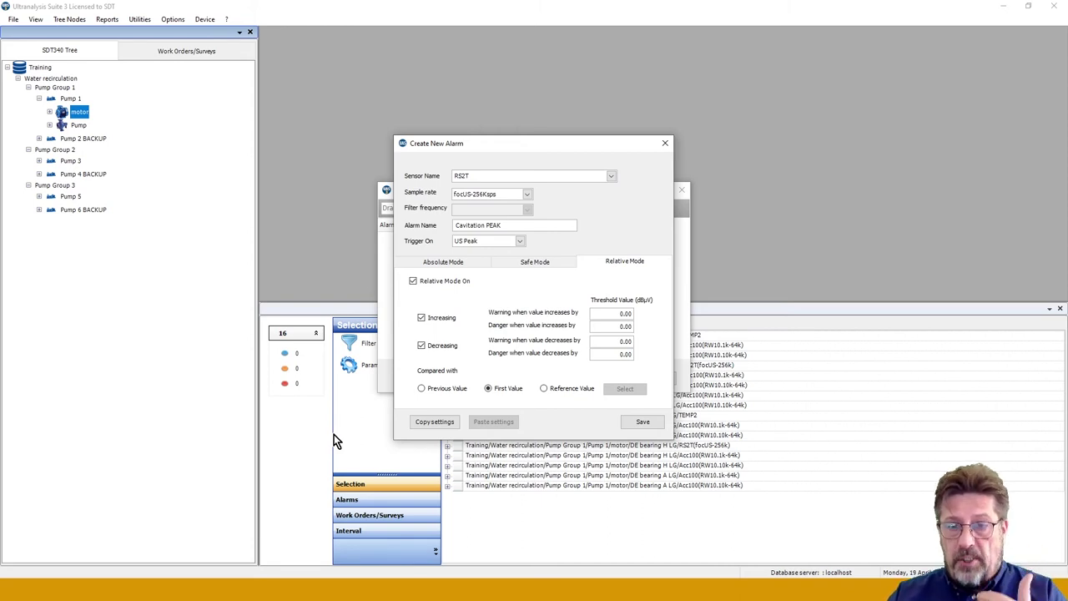
{"action": "left_click", "coordinate": [545, 388]}
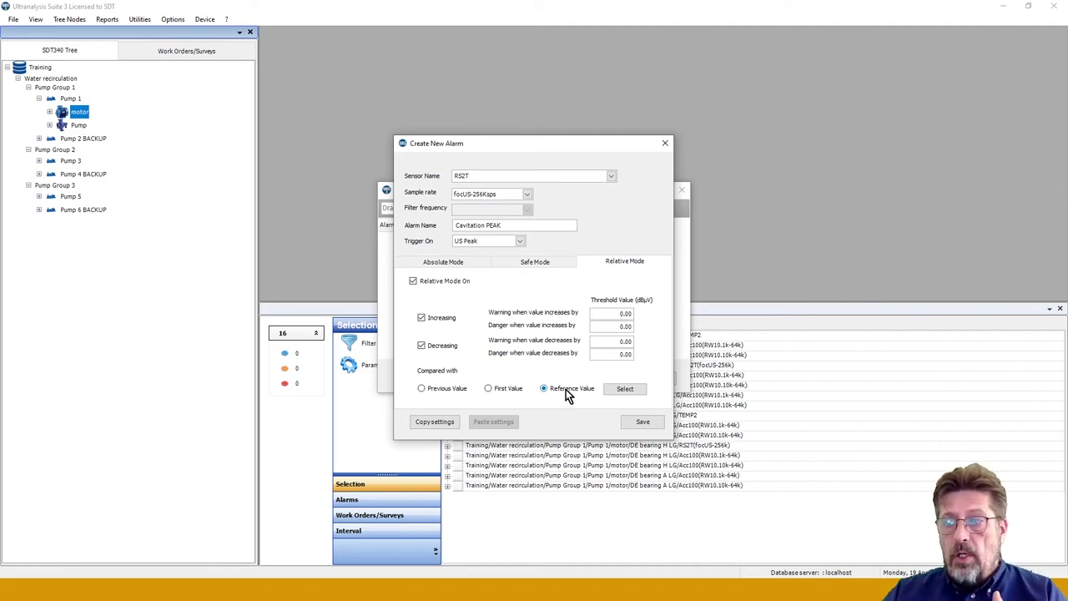
{"action": "left_click", "coordinate": [627, 390]}
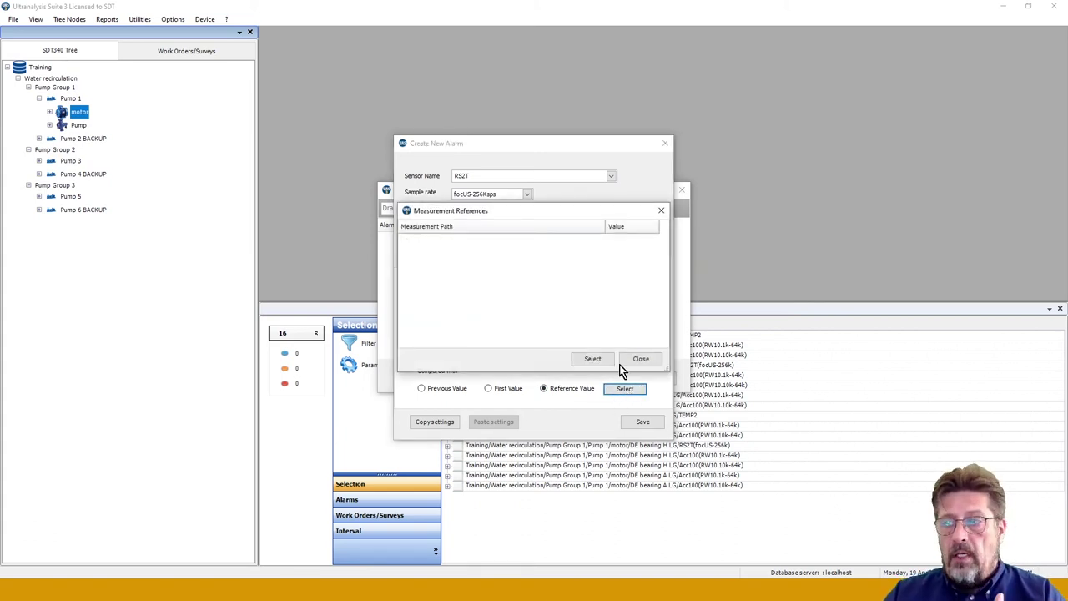
{"action": "left_click", "coordinate": [640, 359]}
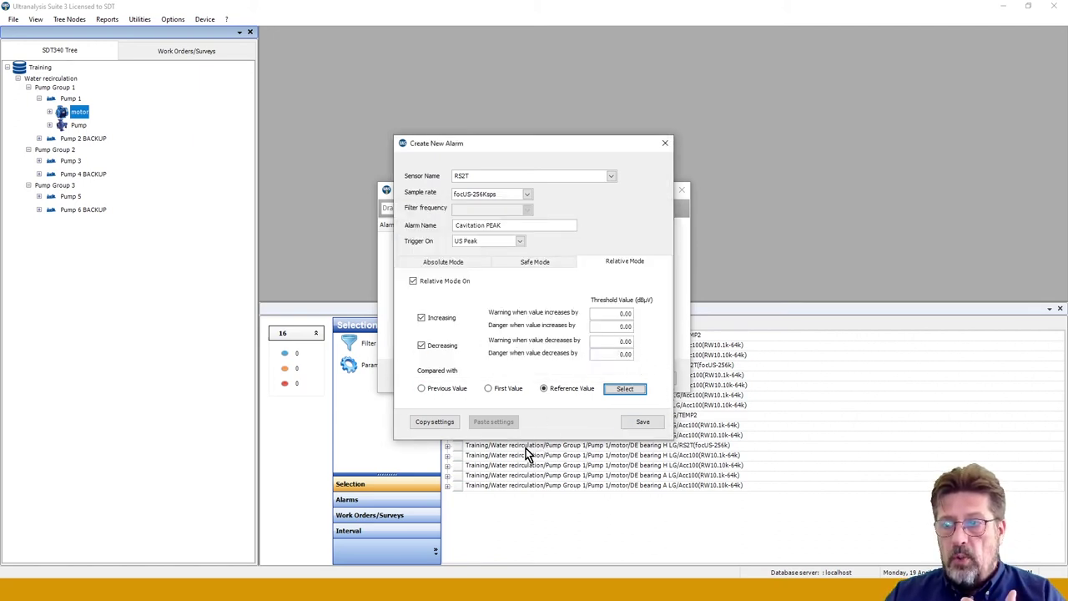
{"action": "left_click", "coordinate": [421, 389]}
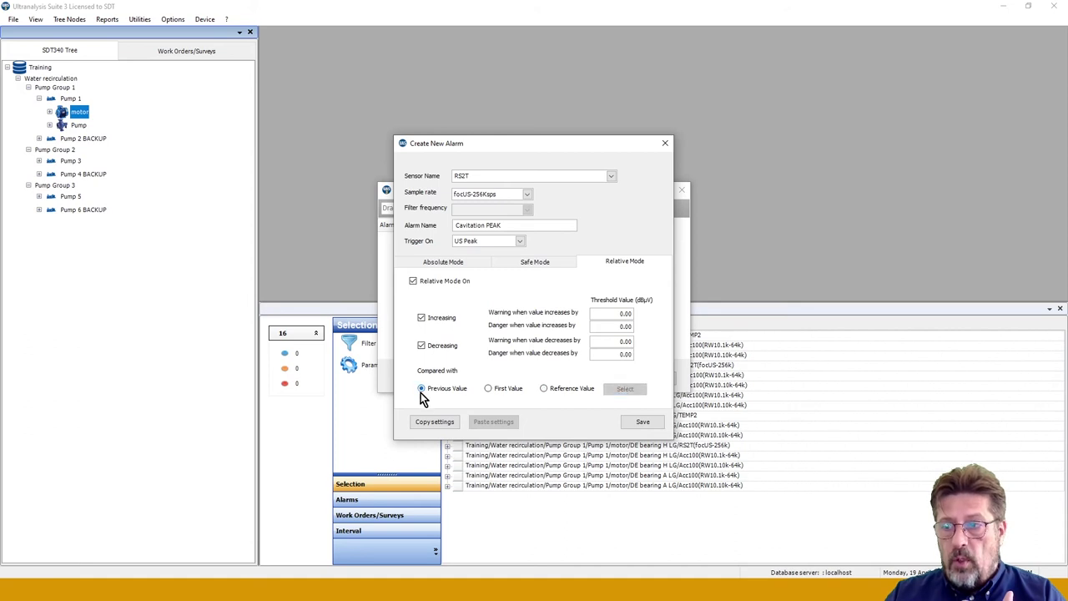
- Set the increasing thresholds to 3 for warning and 6 for danger, and switch Relative Mode off
{"action": "double_click", "coordinate": [621, 313]}
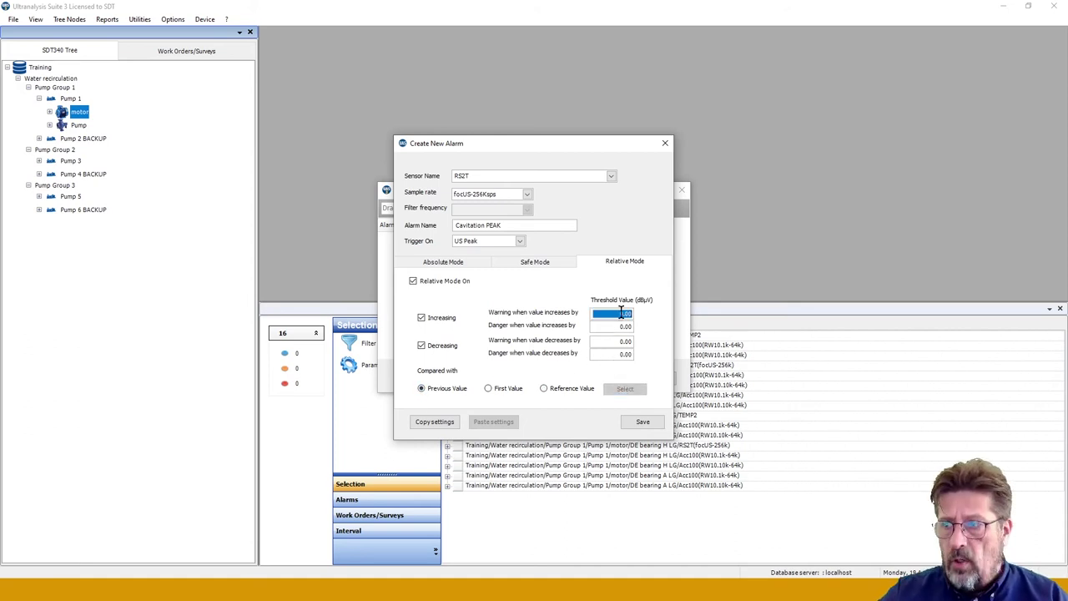
{"action": "type", "text": "3"}
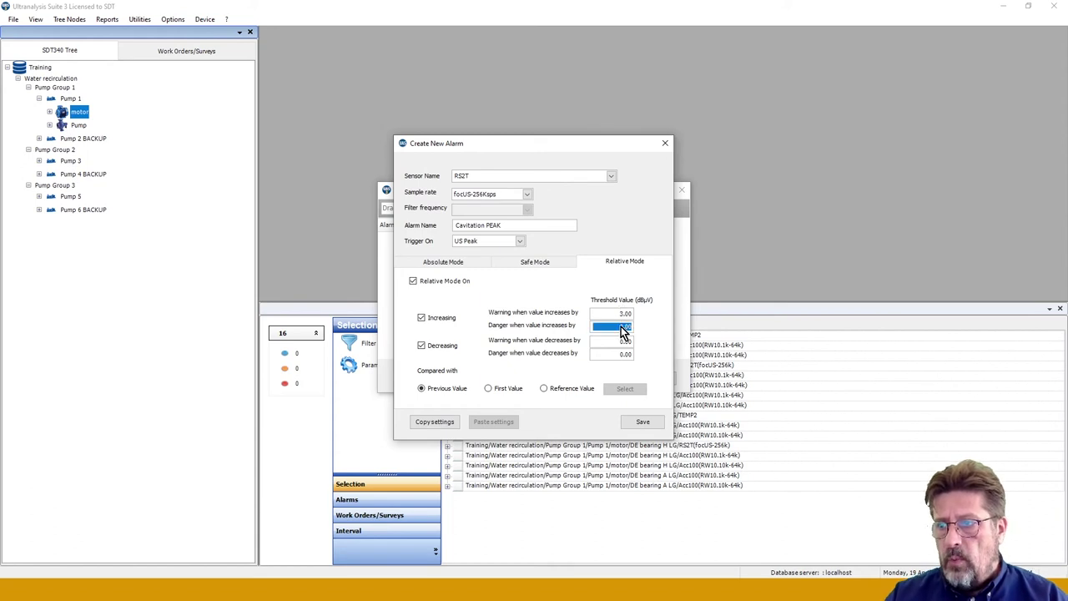
{"action": "type", "text": "6"}
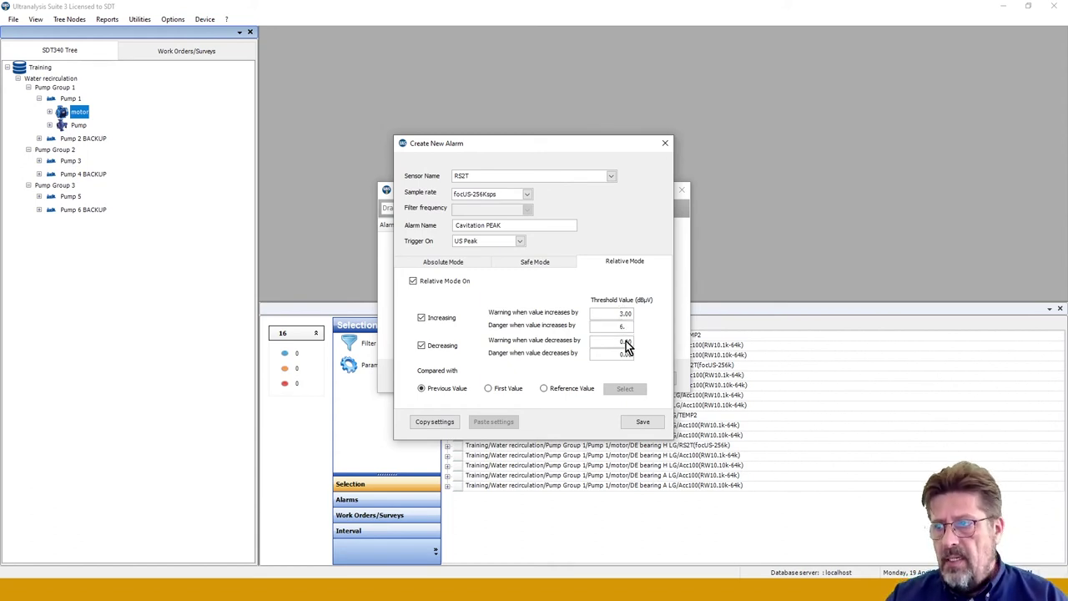
{"action": "double_click", "coordinate": [625, 341]}
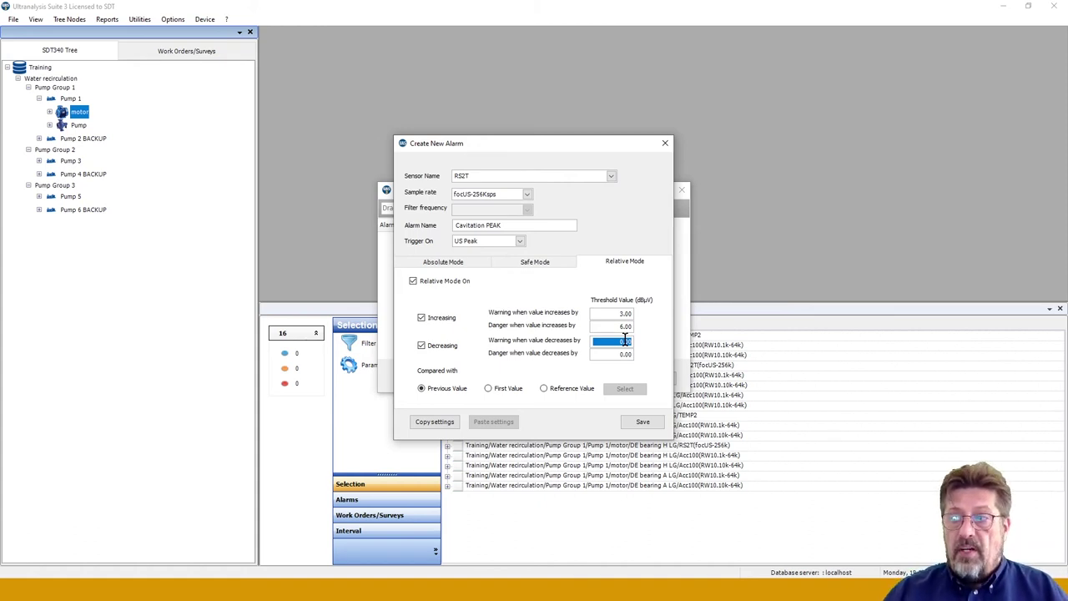
{"action": "left_click", "coordinate": [413, 282]}
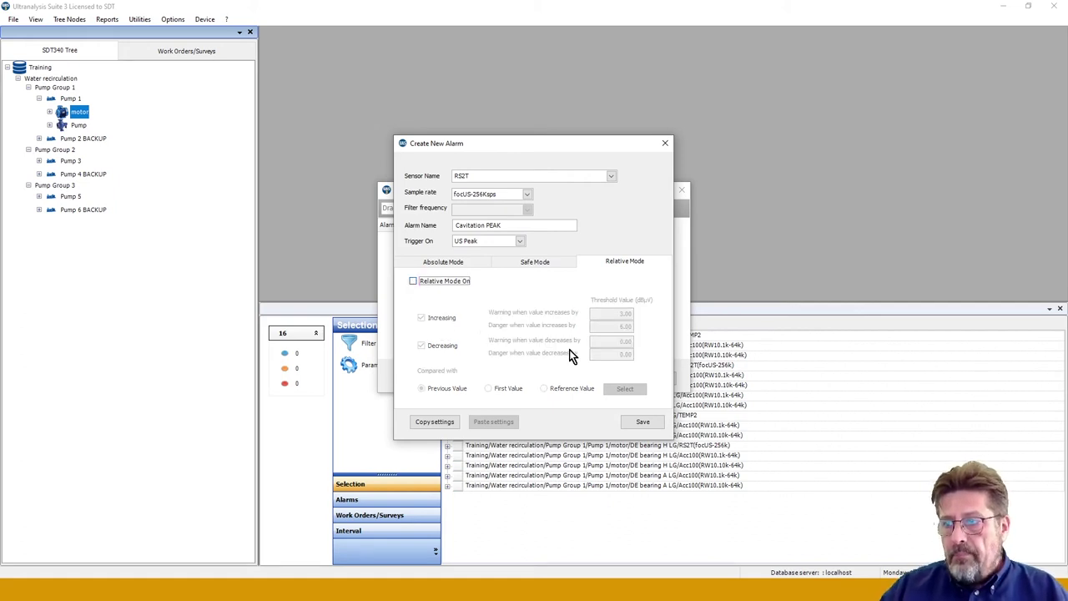
- Review the Safe Mode and Absolute Mode settings and save the Cavitation PEAK alarm
{"action": "left_click", "coordinate": [527, 263]}
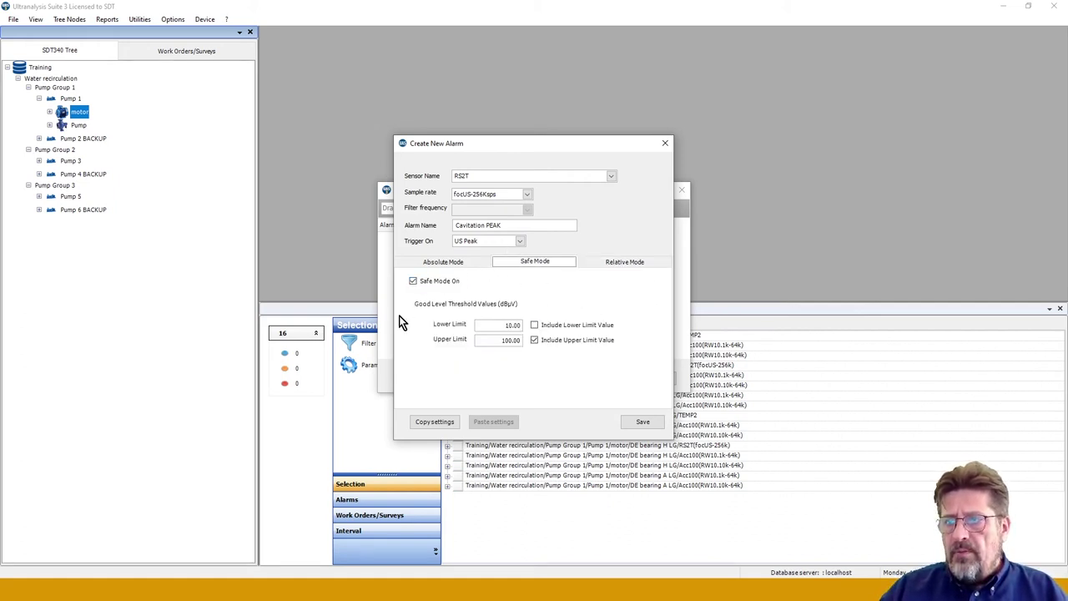
{"action": "left_click", "coordinate": [436, 262]}
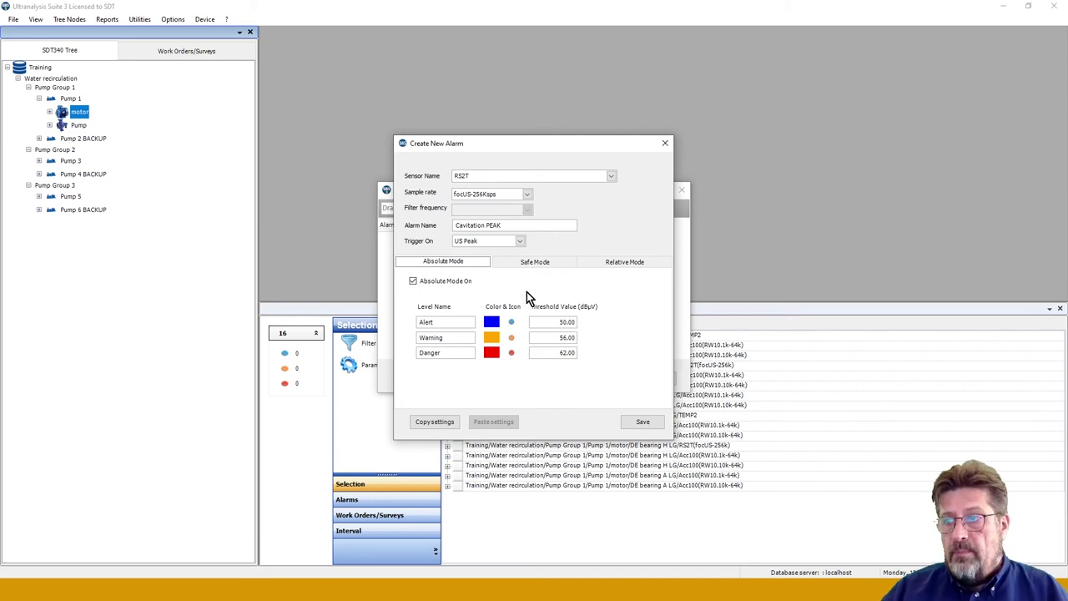
{"action": "left_click", "coordinate": [642, 423]}
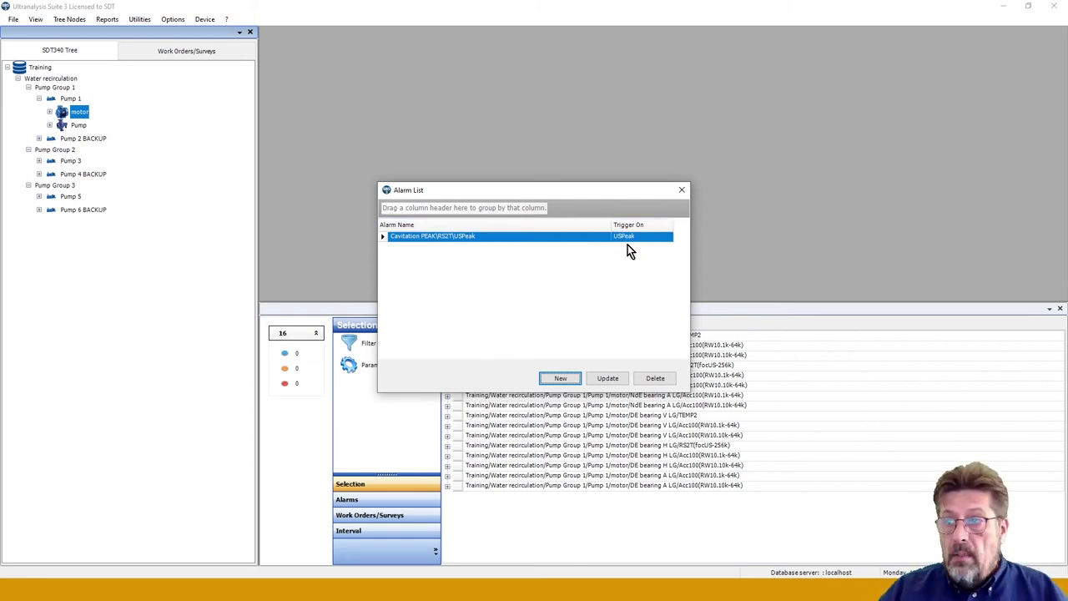
- Start a new alarm for the Acc100 sensor with the RW 64Ksps sample rate and the 10 - 1000 Hz filter frequency
{"action": "left_click", "coordinate": [559, 380]}
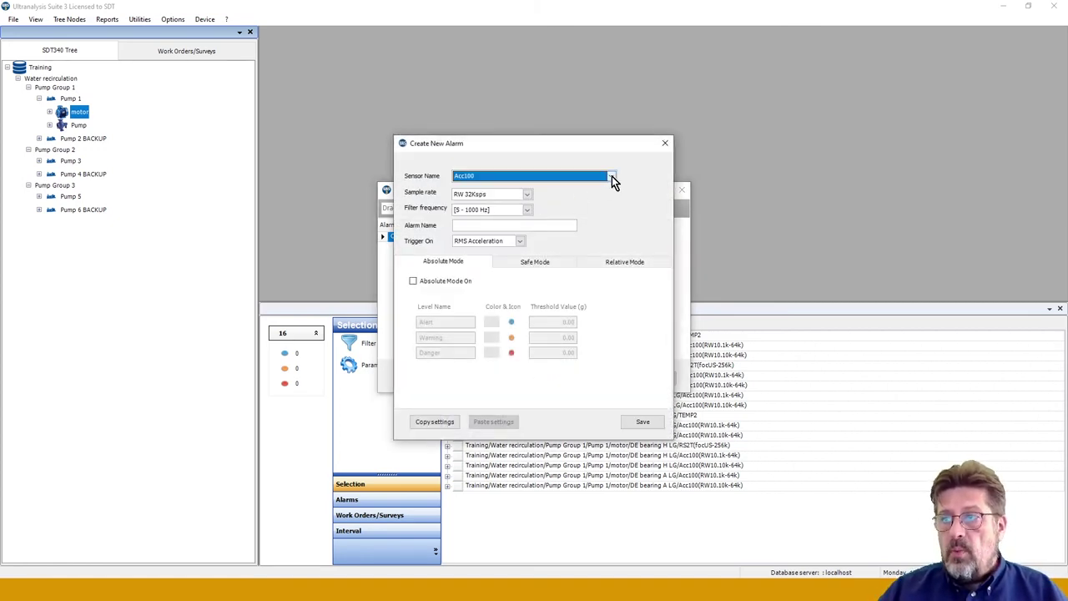
{"action": "left_click", "coordinate": [612, 176]}
{"action": "left_click", "coordinate": [612, 177]}
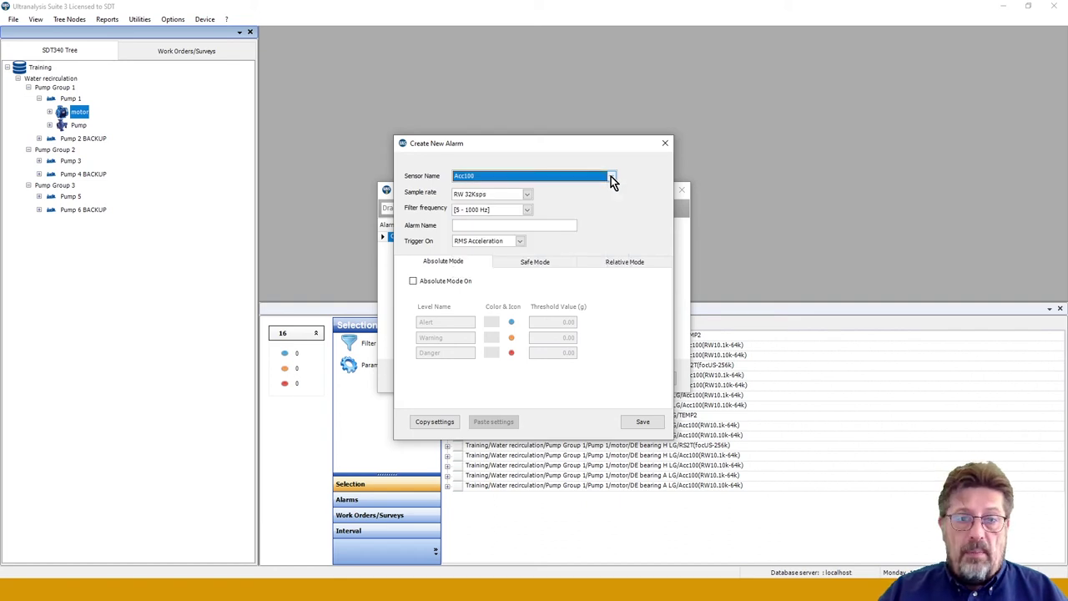
{"action": "left_click", "coordinate": [528, 193]}
{"action": "left_click", "coordinate": [482, 213]}
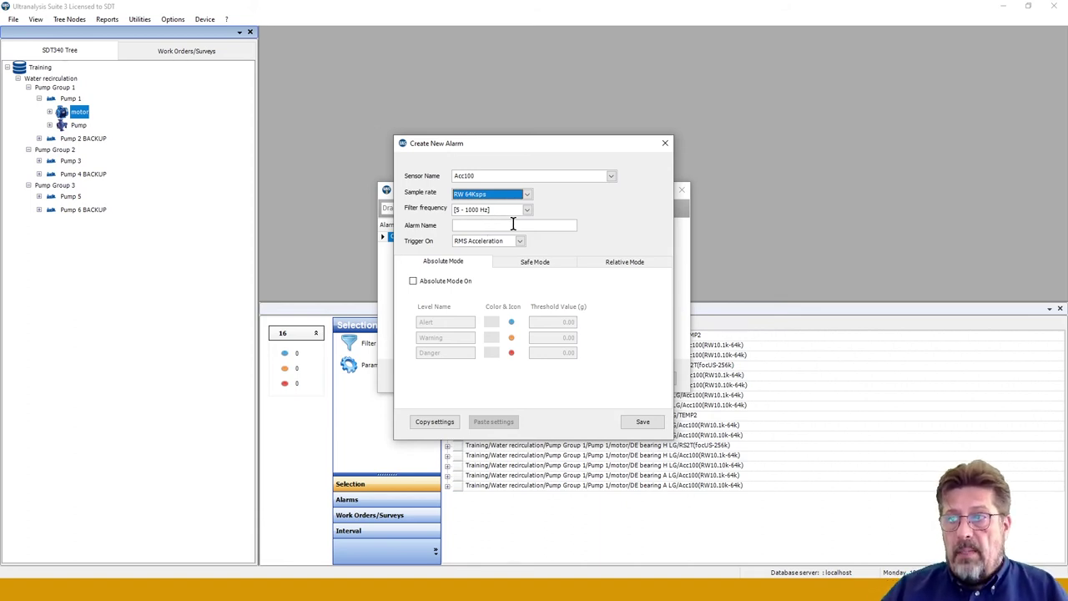
{"action": "left_click", "coordinate": [528, 209]}
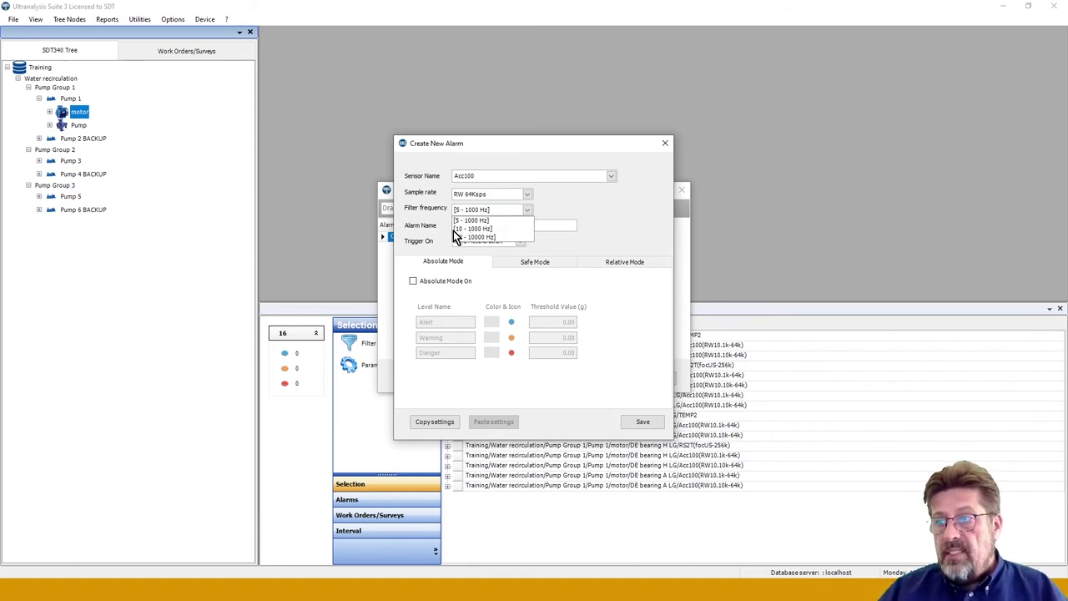
{"action": "left_click", "coordinate": [465, 229]}
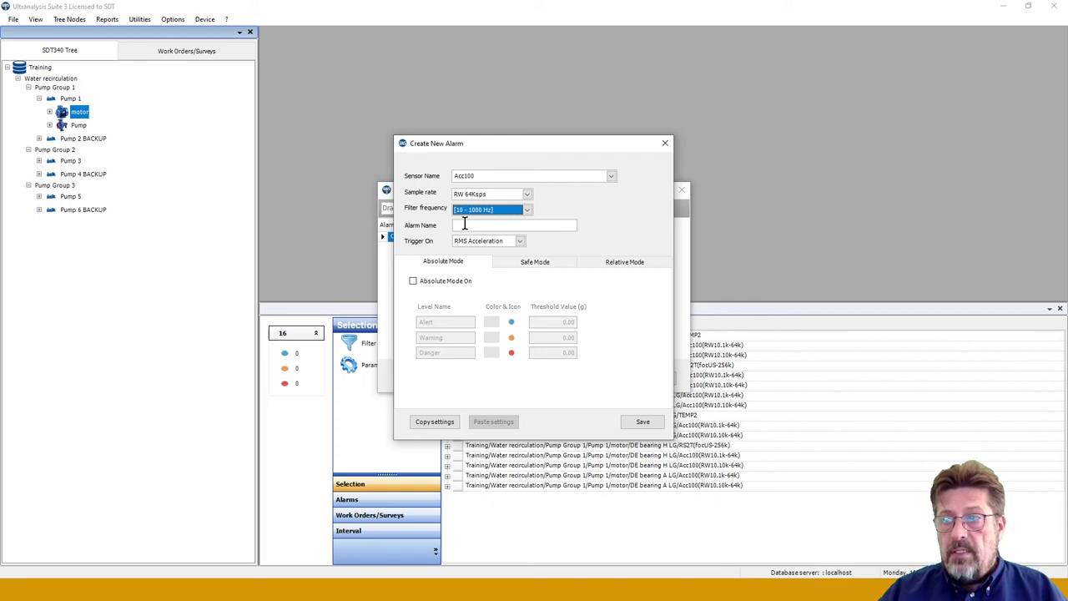
- Name the new Acc100 alarm "Vib motor NdE"
{"action": "left_click", "coordinate": [465, 223]}
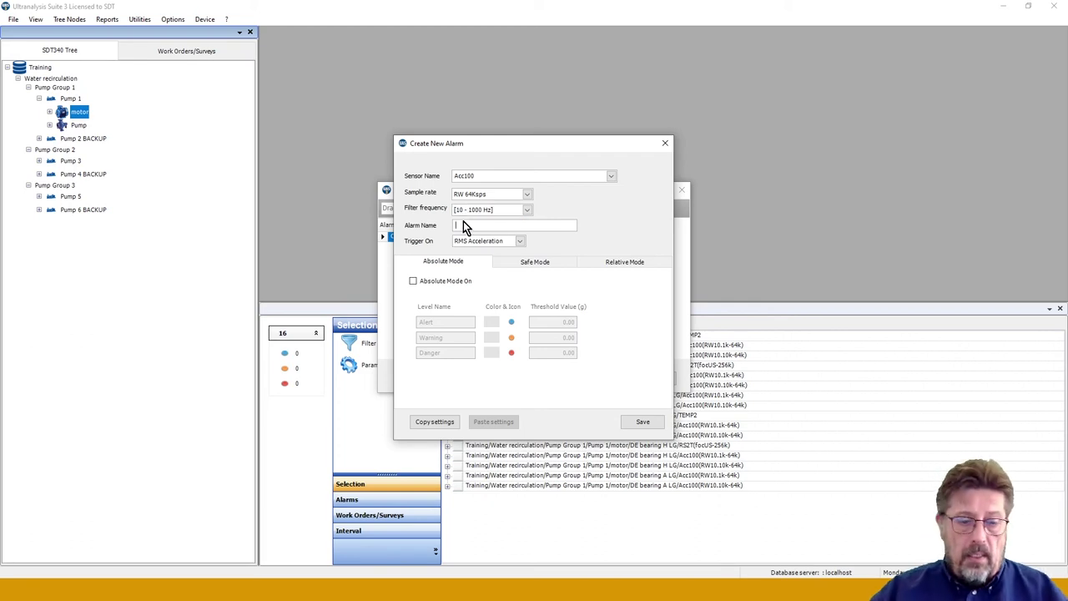
{"action": "type", "text": "V"}
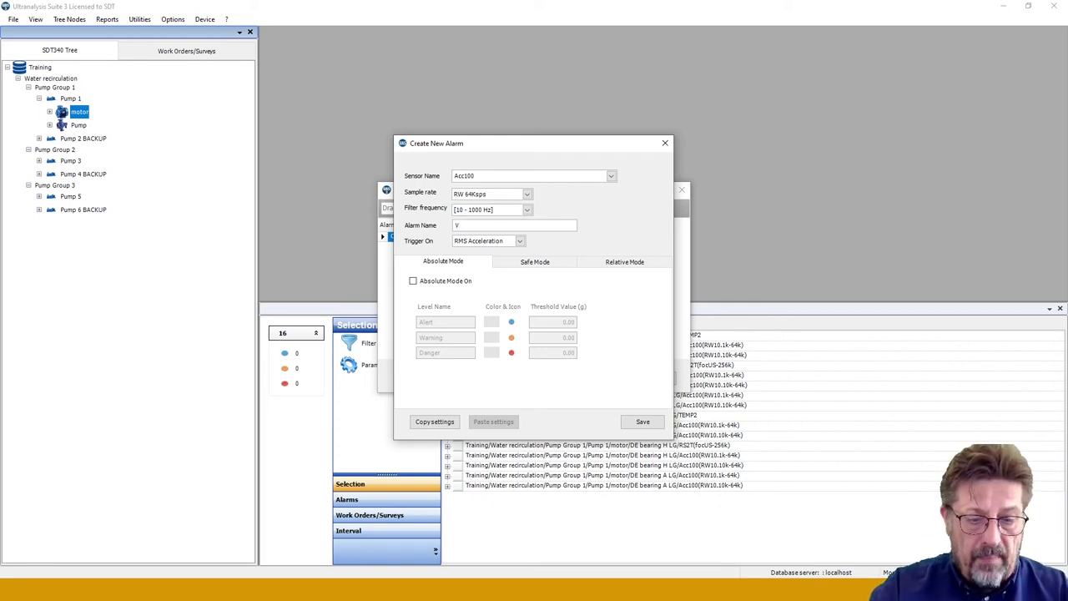
{"action": "type", "text": "ib 1"}
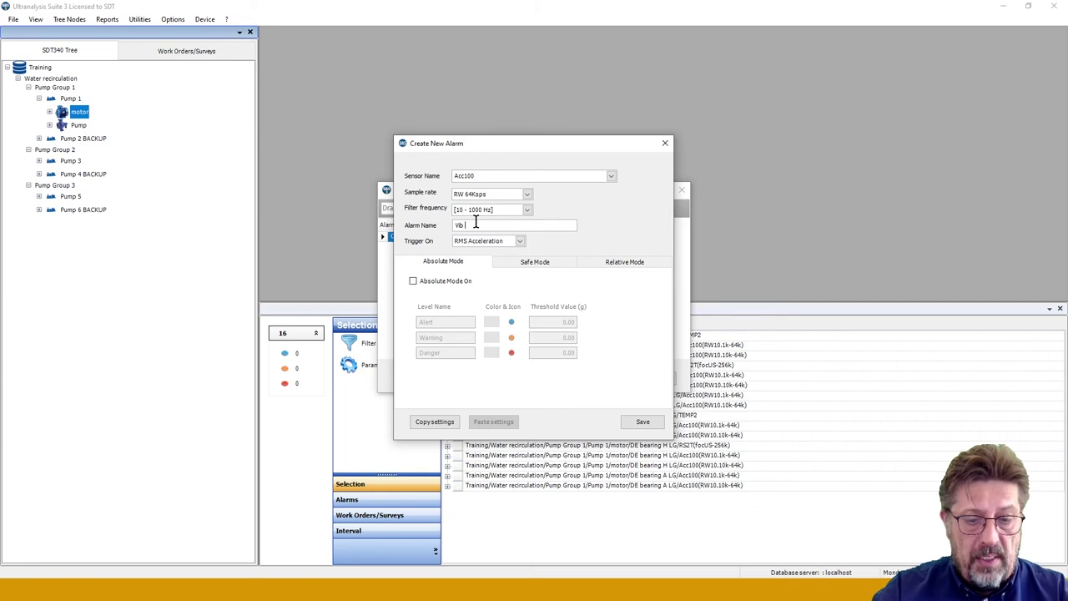
{"action": "type", "text": "not"}
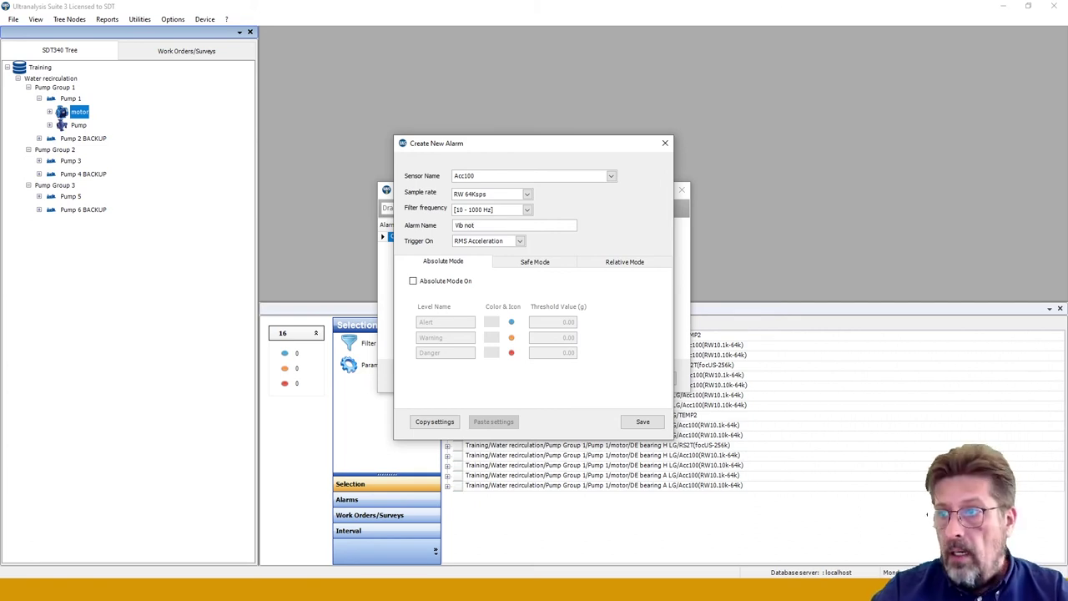
{"action": "key", "text": "BackSpace"}
{"action": "key", "text": "BackSpace"}
{"action": "key", "text": "BackSpace"}
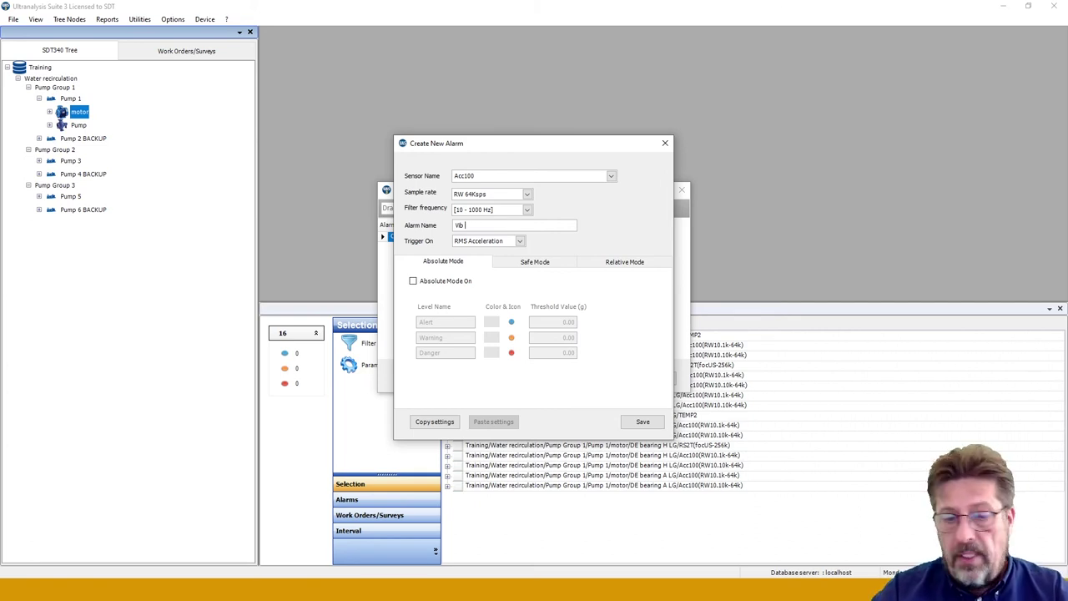
{"action": "type", "text": "motor"}
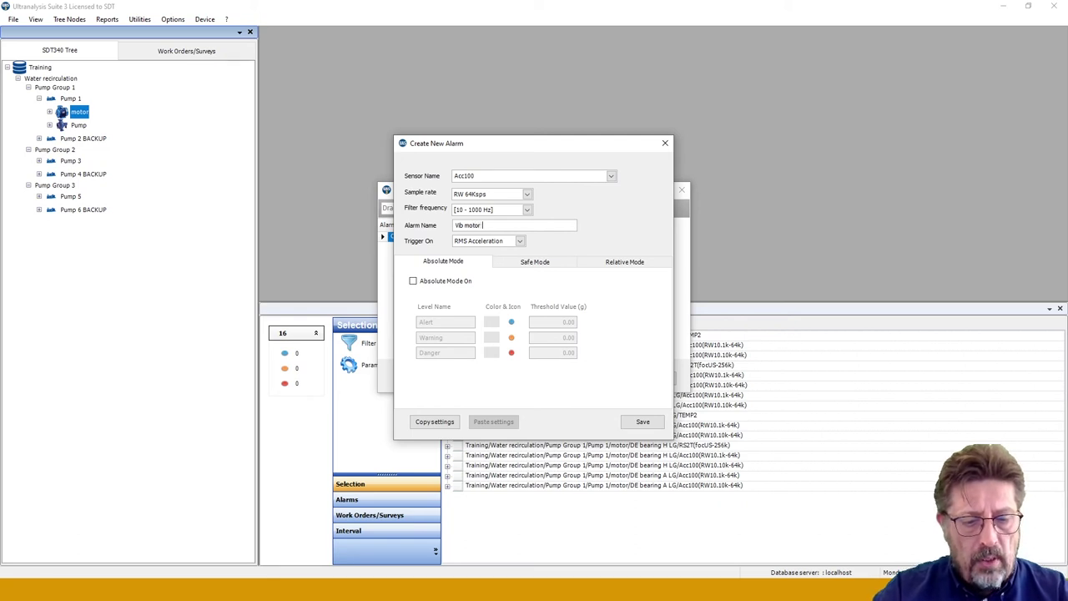
{"action": "type", "text": " NdE"}
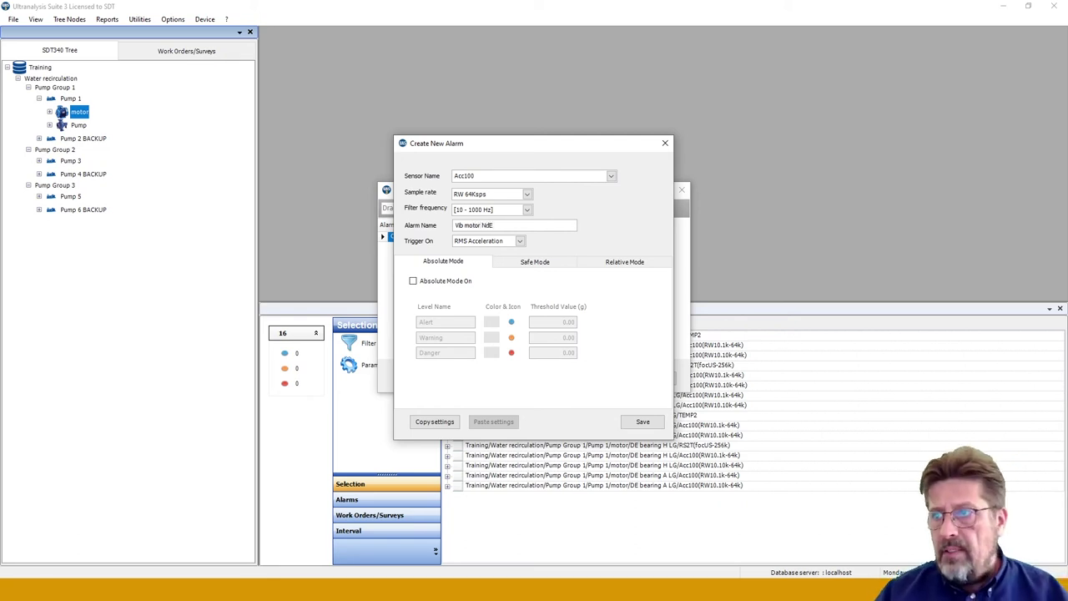
- Trigger the alarm on Peak Acceleration and enable Absolute Mode with thresholds of 2 g for alert, 3 g for warning and 4 g for danger
{"action": "left_click", "coordinate": [520, 242]}
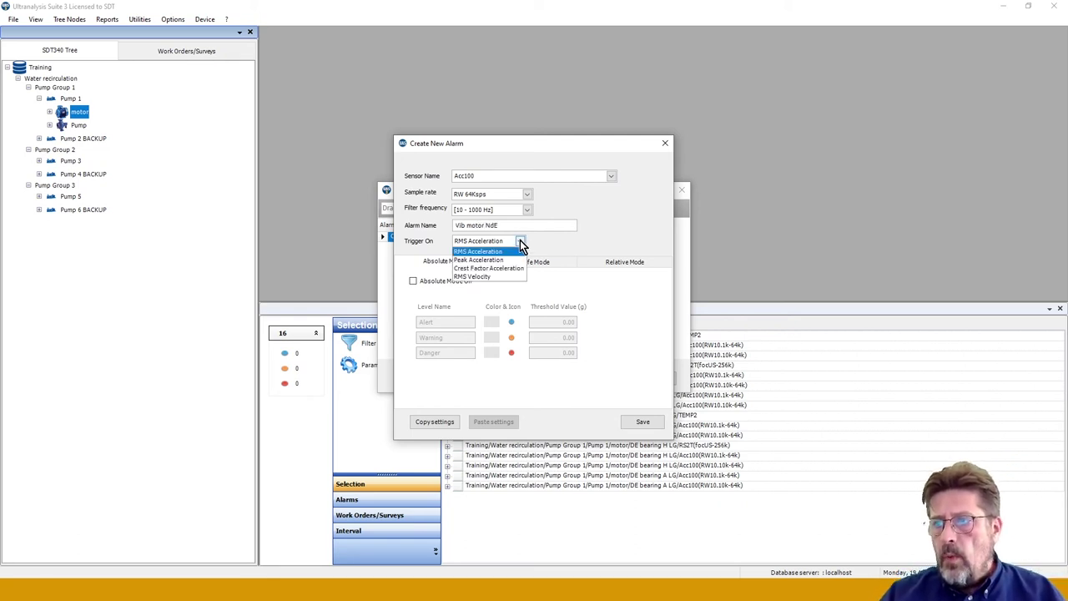
{"action": "left_click", "coordinate": [489, 261]}
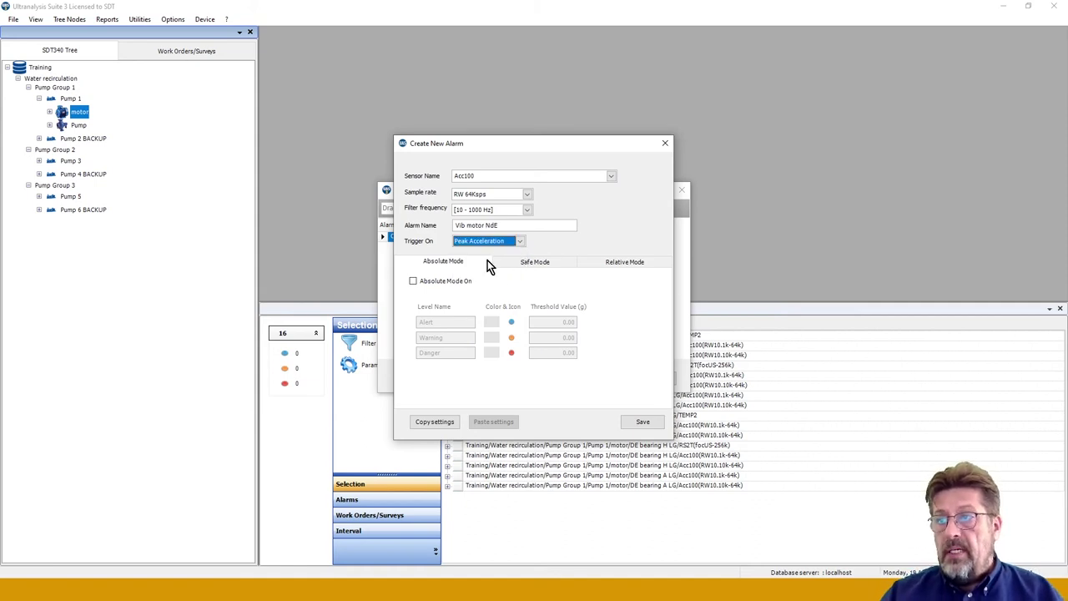
{"action": "left_click", "coordinate": [413, 282]}
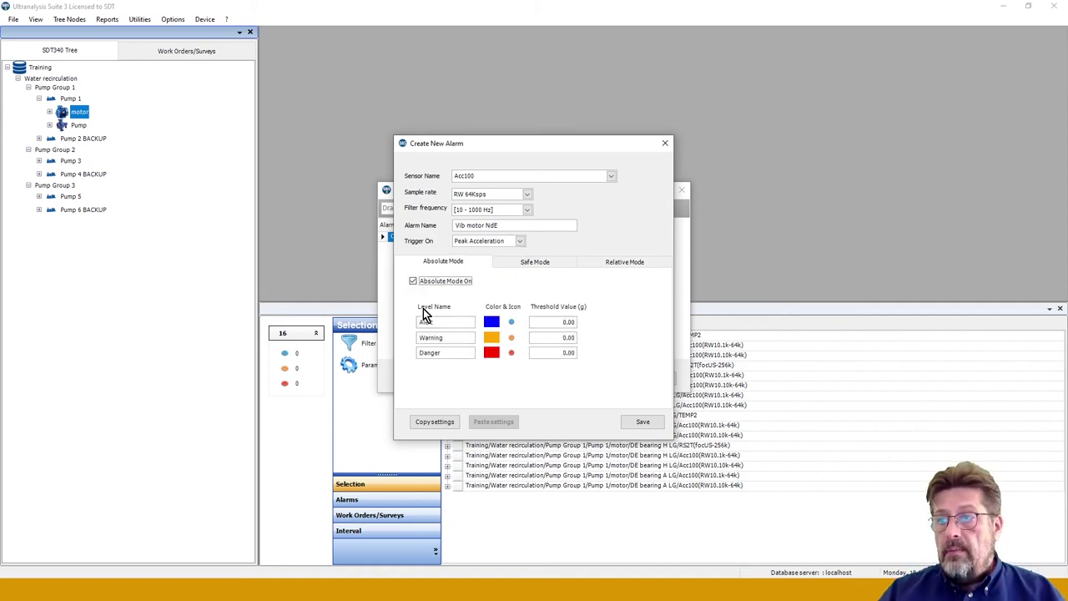
{"action": "left_click", "coordinate": [569, 324]}
{"action": "type", "text": "2"}
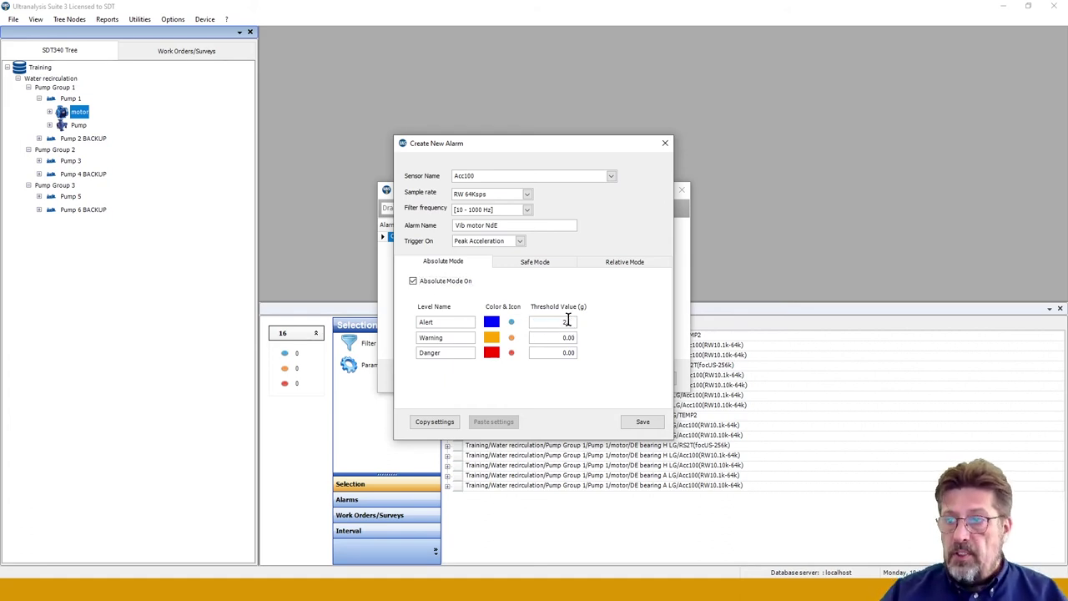
{"action": "left_click", "coordinate": [571, 340]}
{"action": "type", "text": "3."}
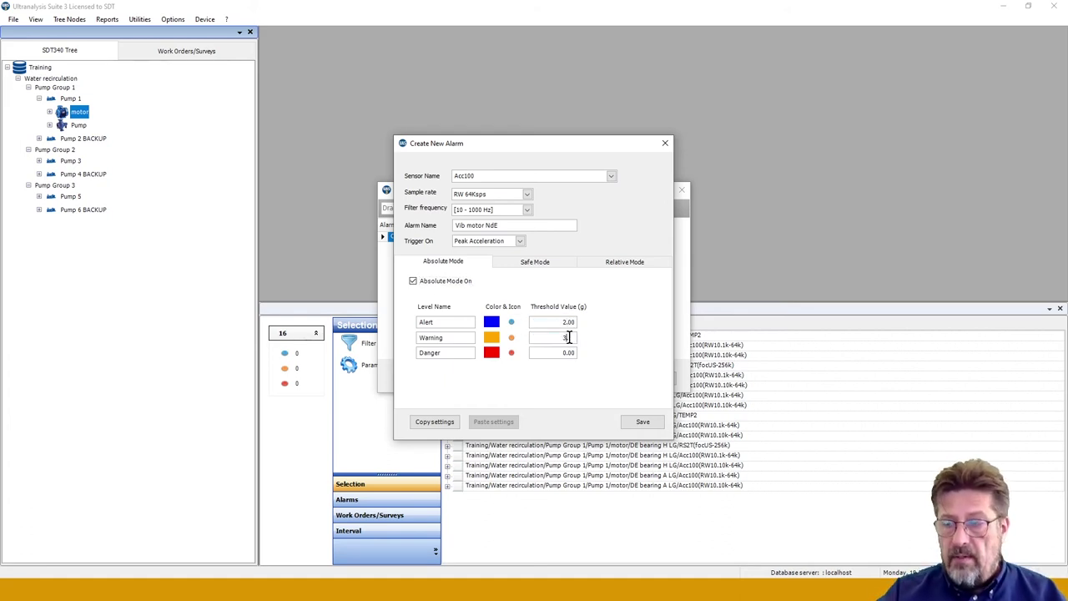
{"action": "left_click", "coordinate": [569, 354]}
{"action": "type", "text": "4"}
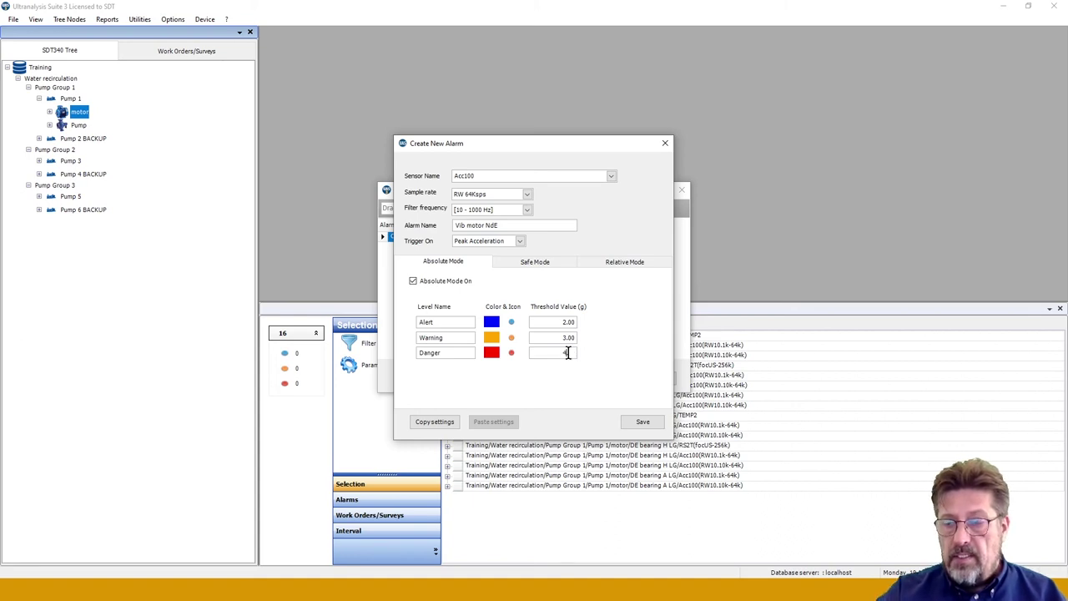
{"action": "type", "text": "."}
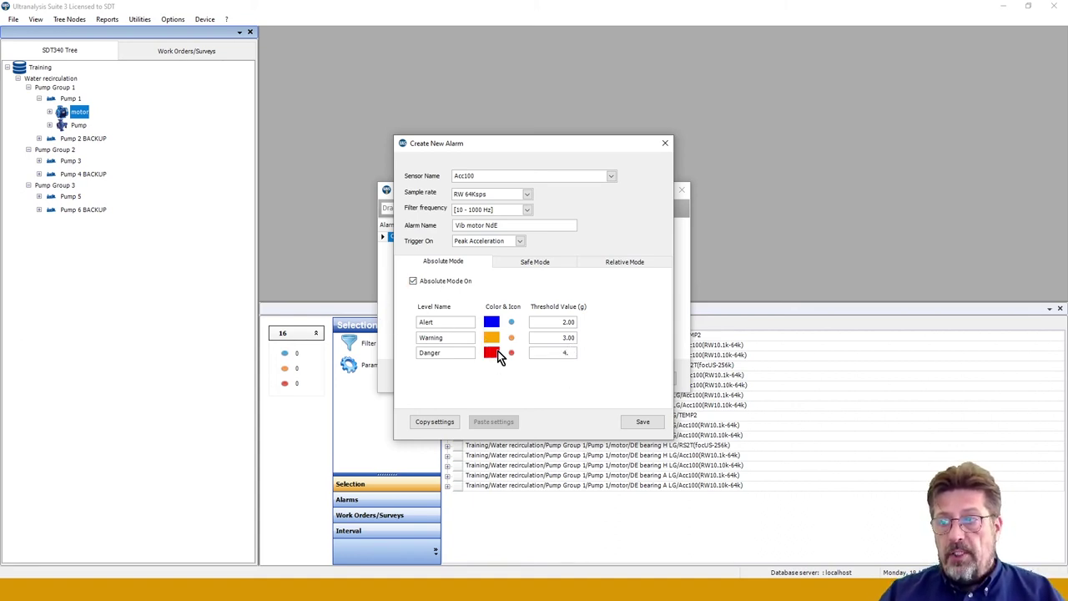
- Enable Safe Mode with a good-level lower limit of 0.5 g and an upper limit of 25 g
{"action": "left_click", "coordinate": [511, 266]}
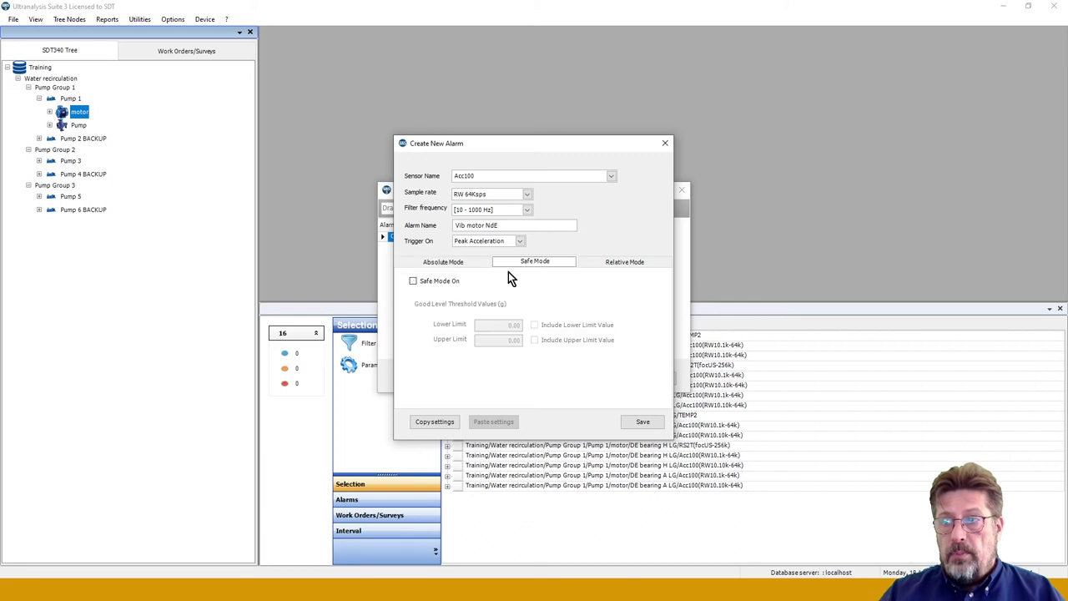
{"action": "left_click", "coordinate": [412, 281]}
{"action": "left_click", "coordinate": [510, 328]}
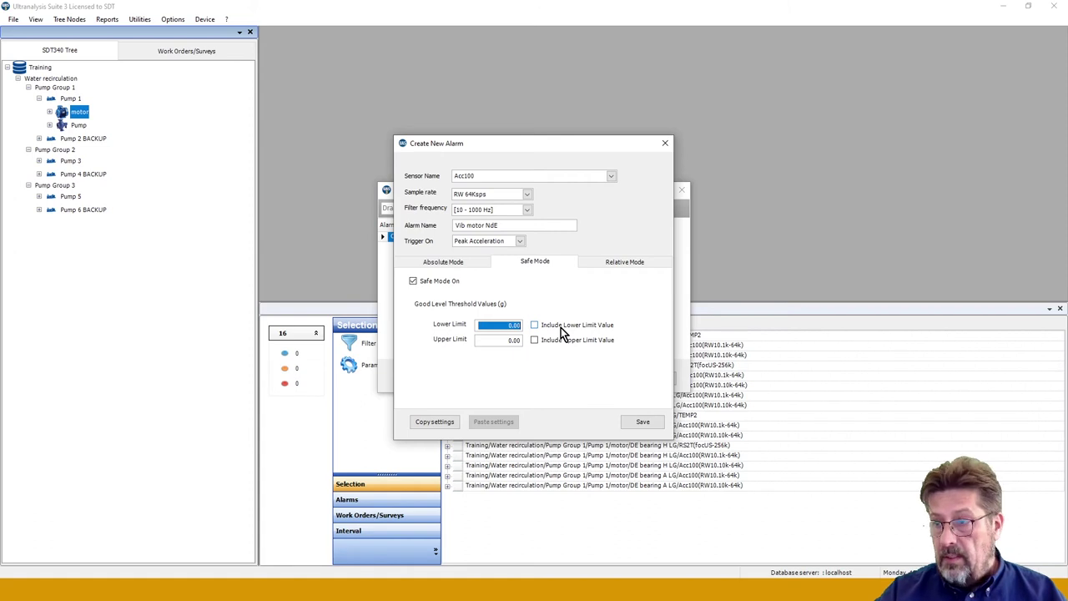
{"action": "type", "text": "0.5"}
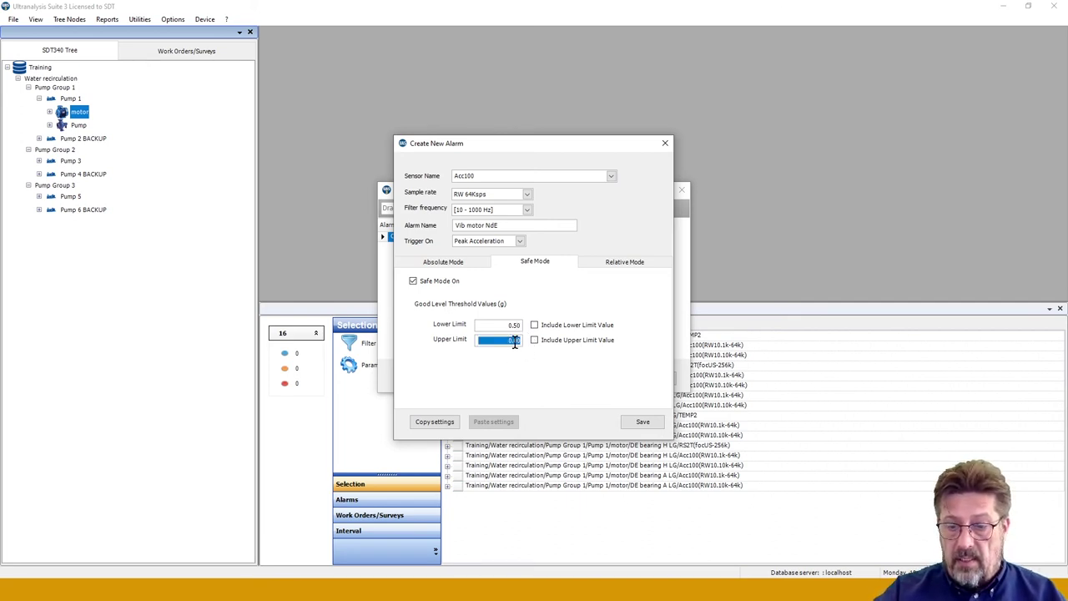
{"action": "type", "text": "25"}
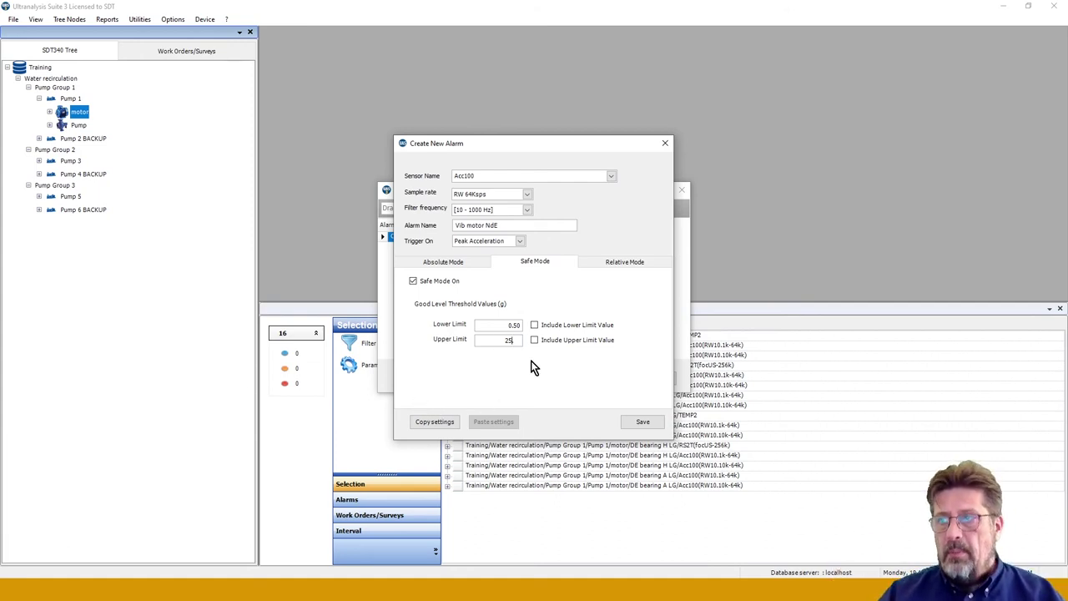
- Check the Relative Mode and Absolute Mode settings, save the peak acceleration alarm and select it in the alarm list
{"action": "left_click", "coordinate": [603, 263]}
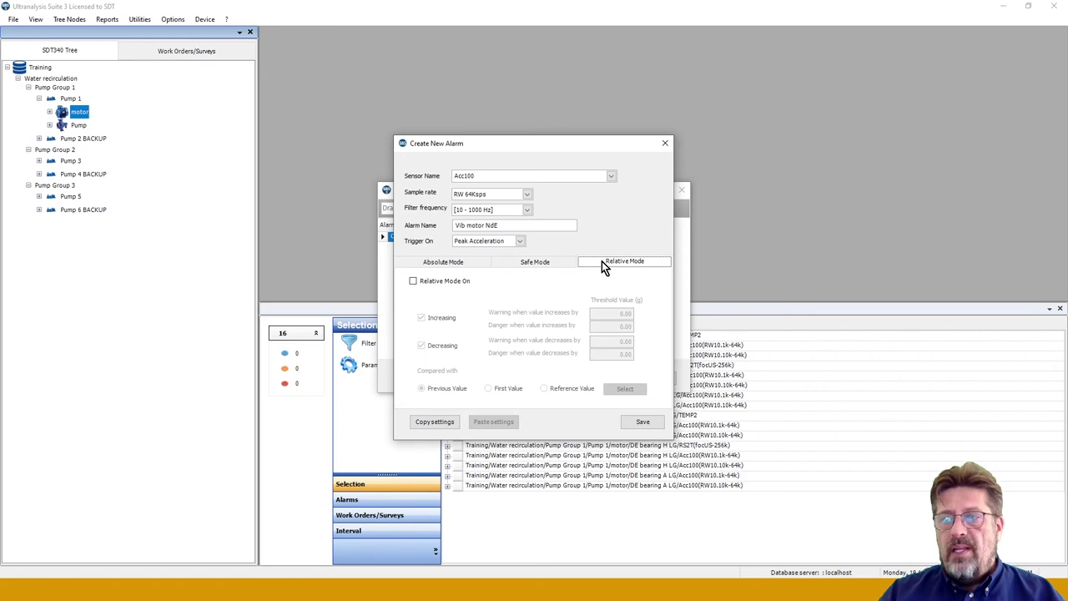
{"action": "left_click", "coordinate": [428, 264]}
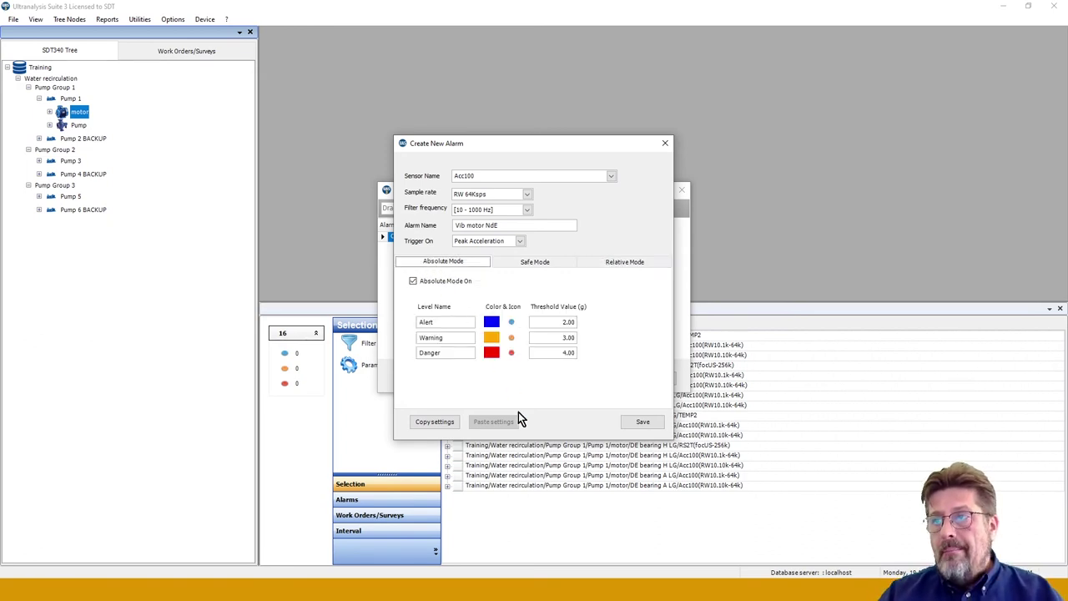
{"action": "left_click", "coordinate": [641, 423]}
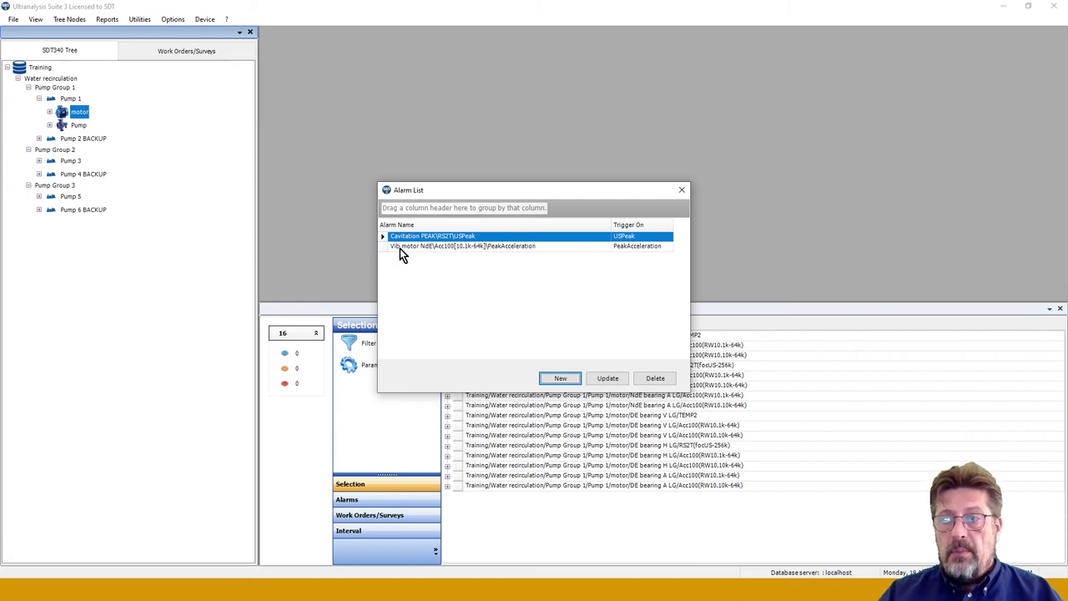
{"action": "left_click", "coordinate": [450, 246]}
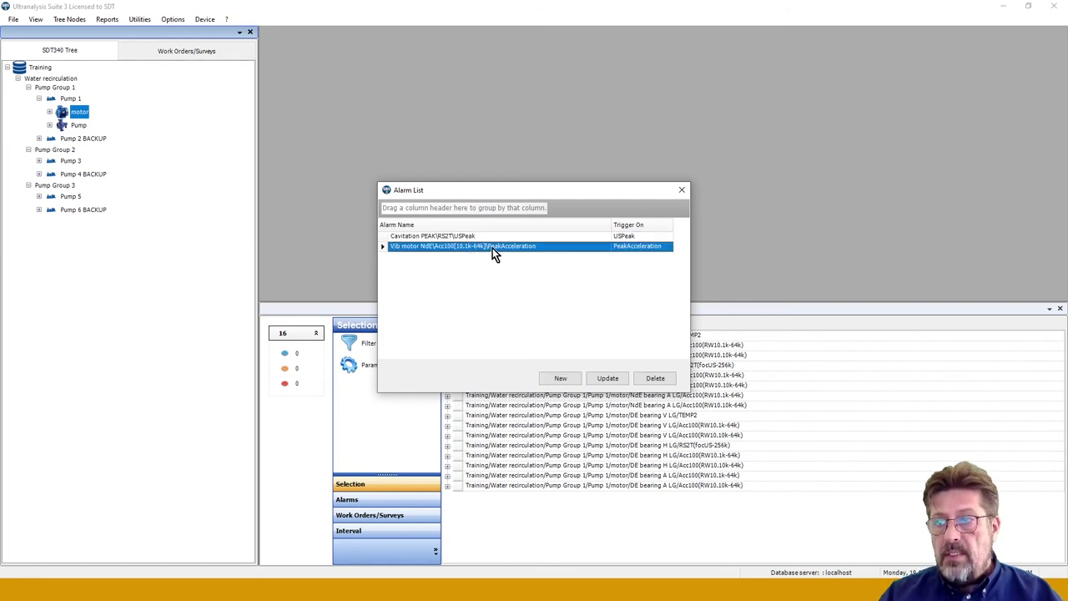
- Start another Acc100 alarm with the RW 64Ksps sample rate and the 10 - 1000 Hz filter frequency
{"action": "left_click", "coordinate": [553, 378]}
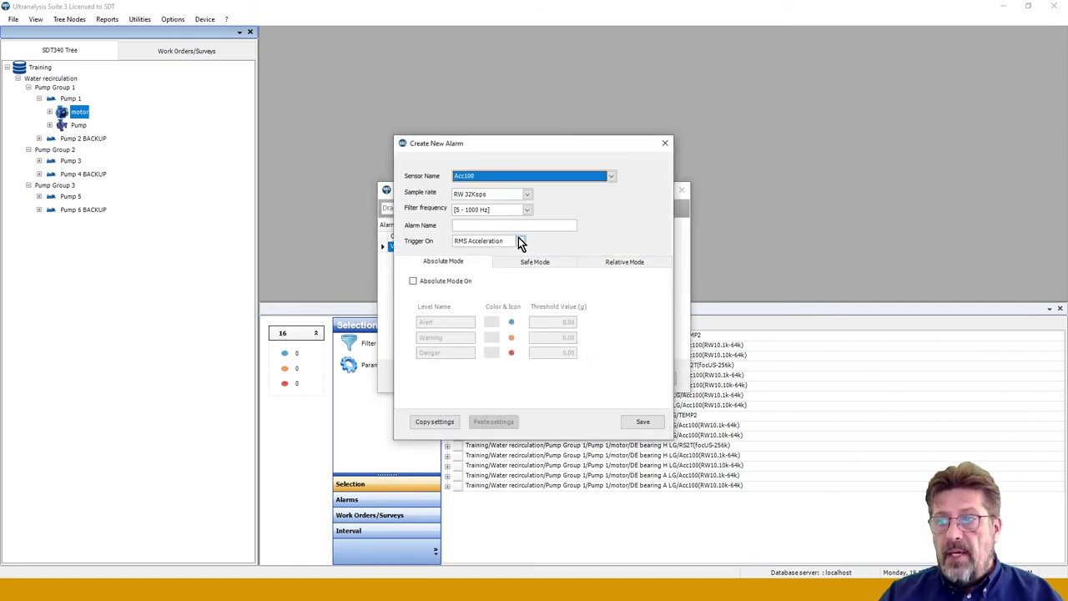
{"action": "left_click", "coordinate": [527, 194]}
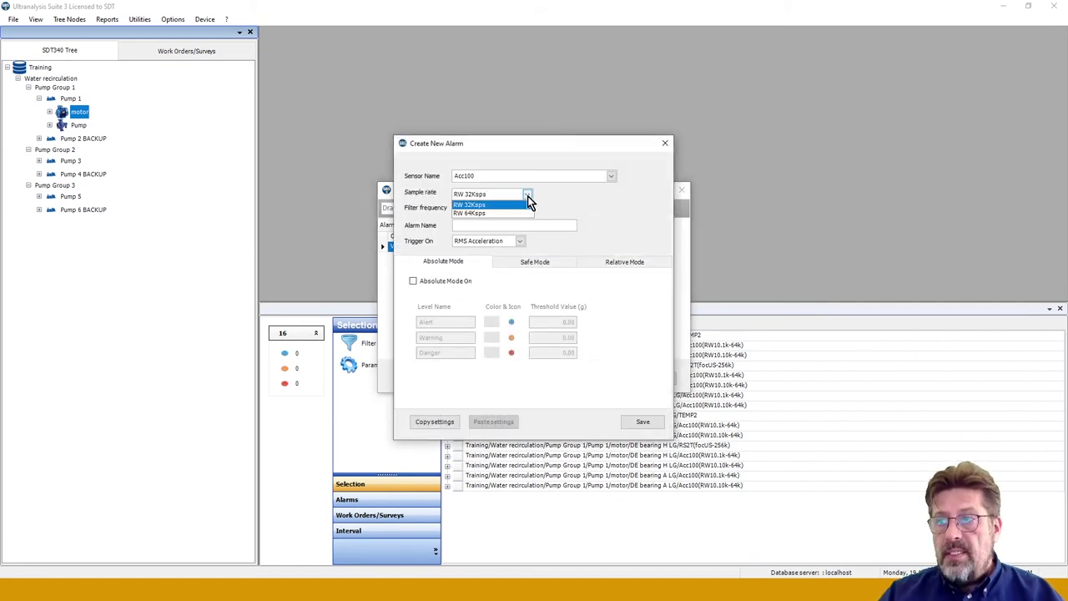
{"action": "left_click", "coordinate": [488, 213]}
{"action": "left_click", "coordinate": [525, 209]}
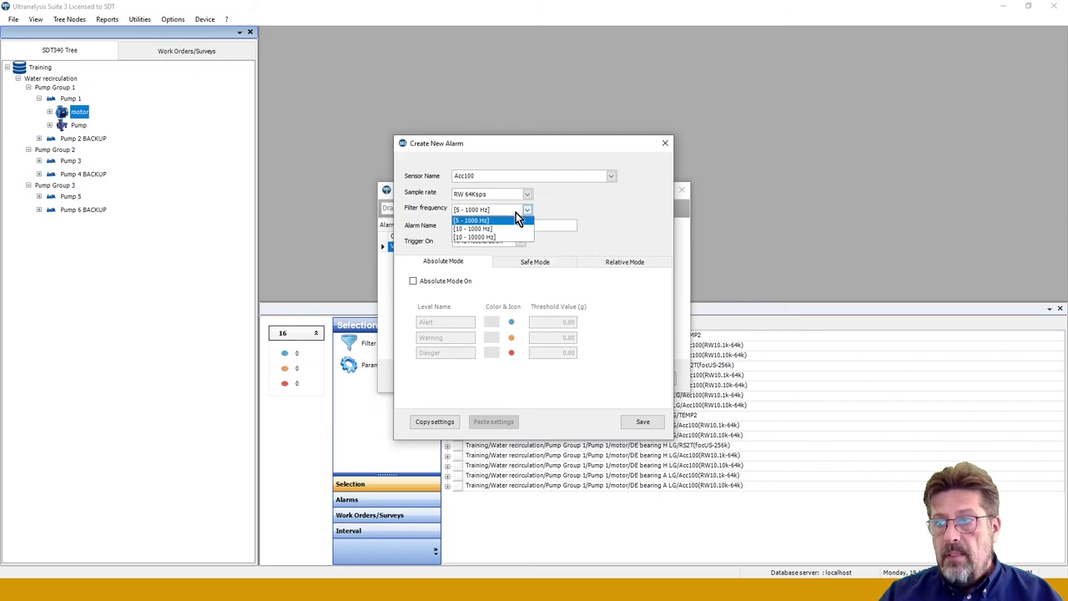
{"action": "left_click", "coordinate": [468, 229]}
- Enter "Vib motor NdE" as the name of the RMS Acceleration alarm
{"action": "left_click", "coordinate": [463, 226]}
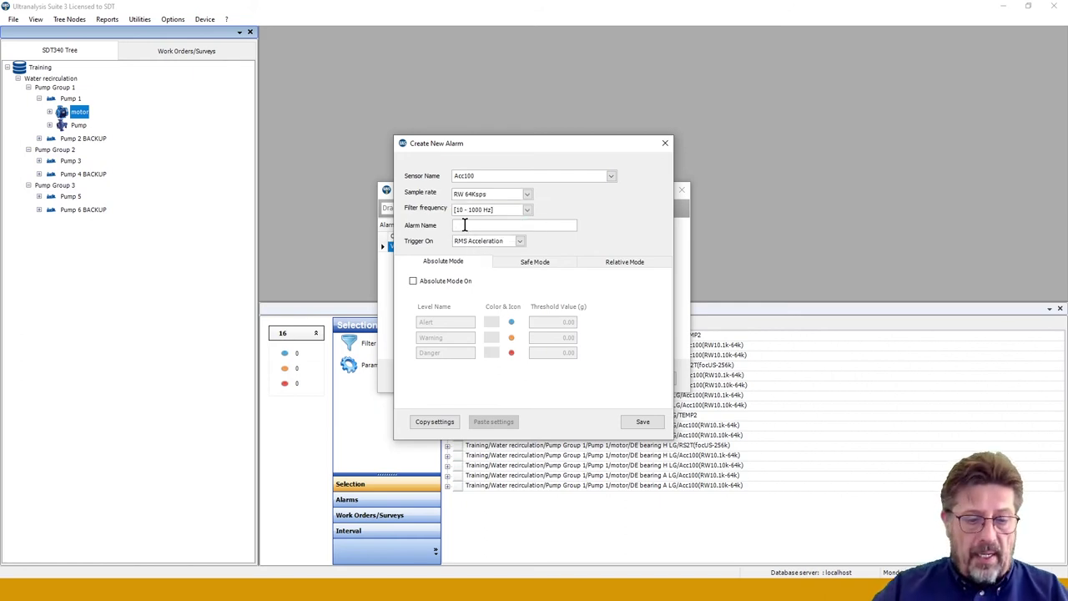
{"action": "type", "text": "C"}
{"action": "type", "text": "V"}
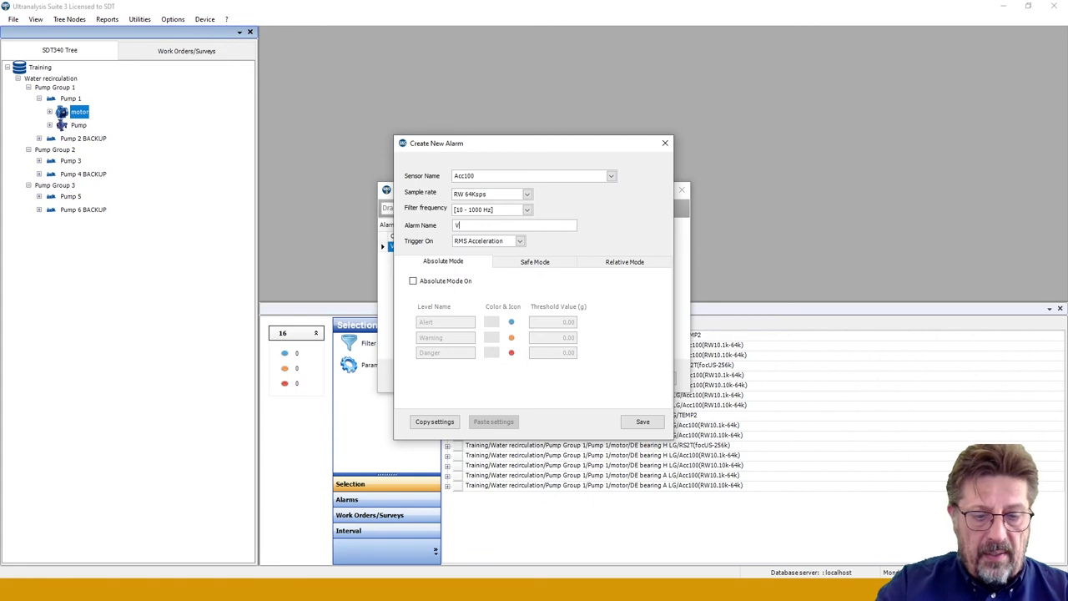
{"action": "type", "text": "ib"}
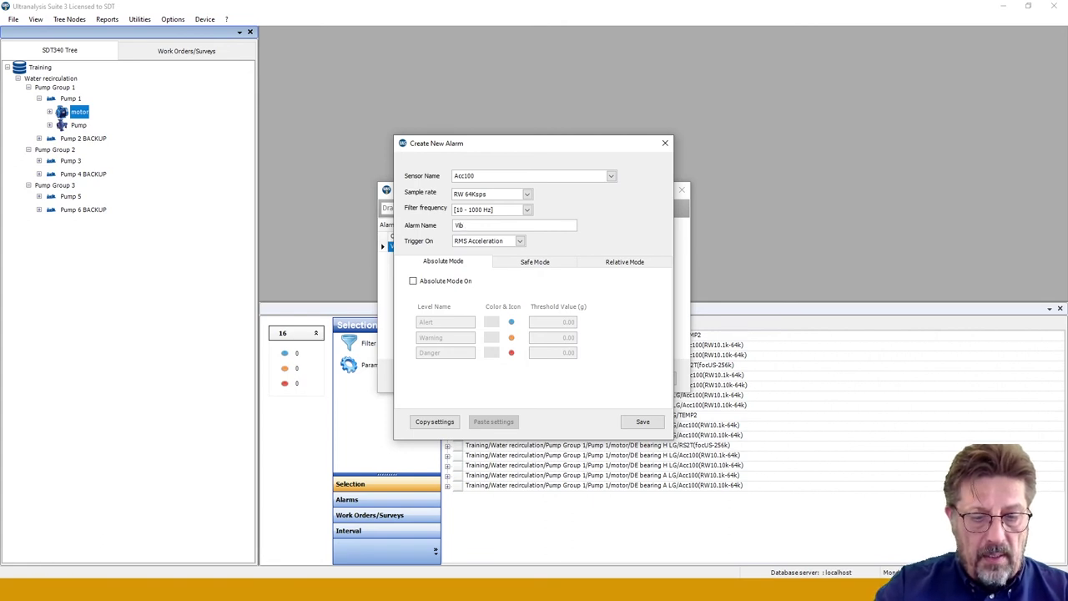
{"action": "type", "text": " motor NDE"}
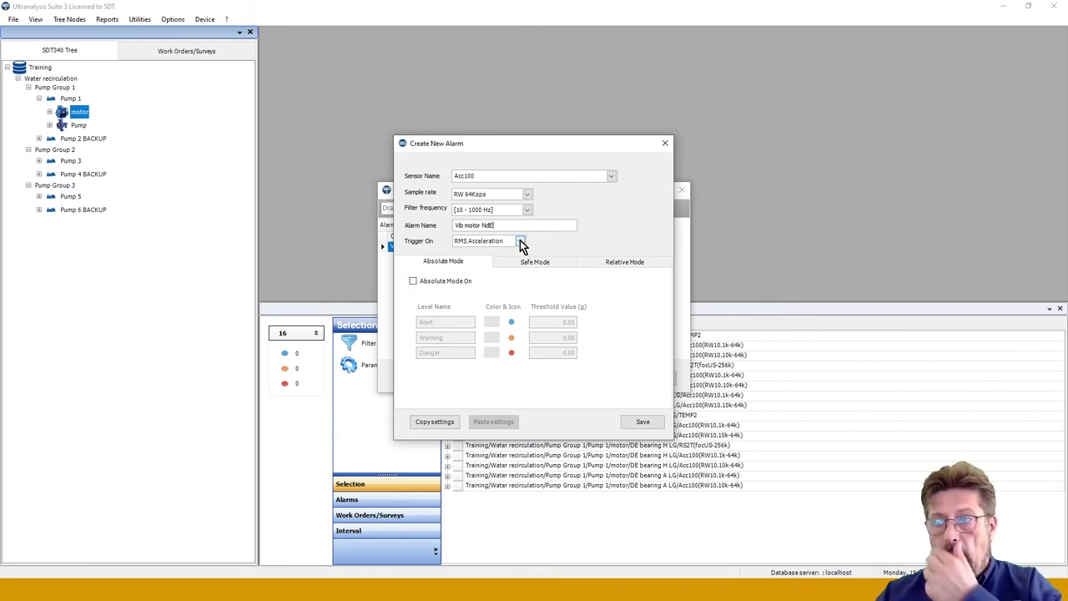
- Enable Absolute Mode and set the thresholds to 1 g for alert, 2 g for warning and 3 g for danger
{"action": "left_click", "coordinate": [413, 280]}
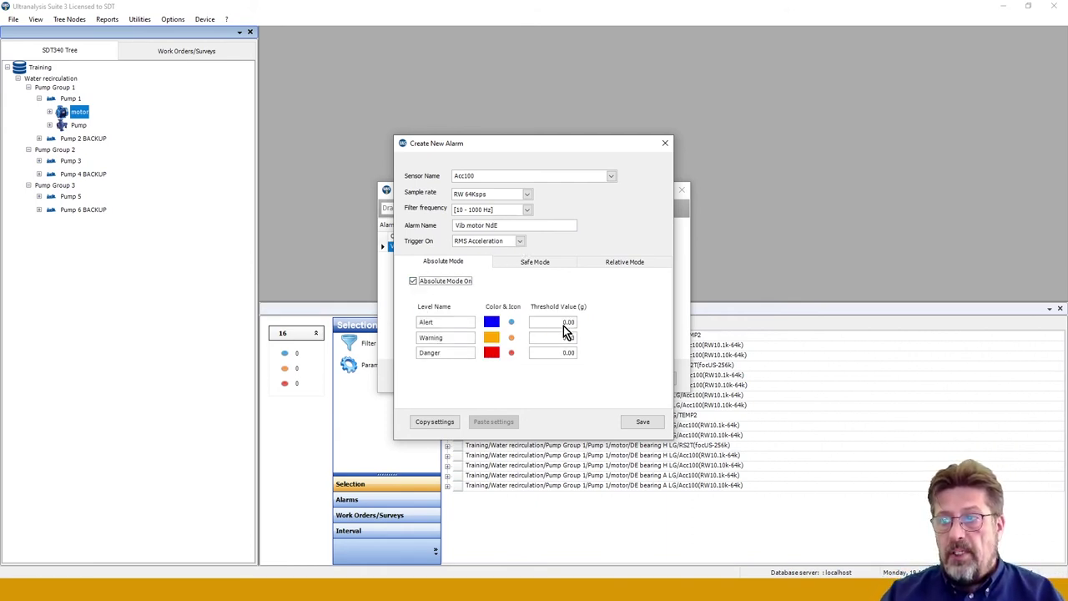
{"action": "double_click", "coordinate": [563, 321]}
{"action": "key", "text": "BackSpace"}
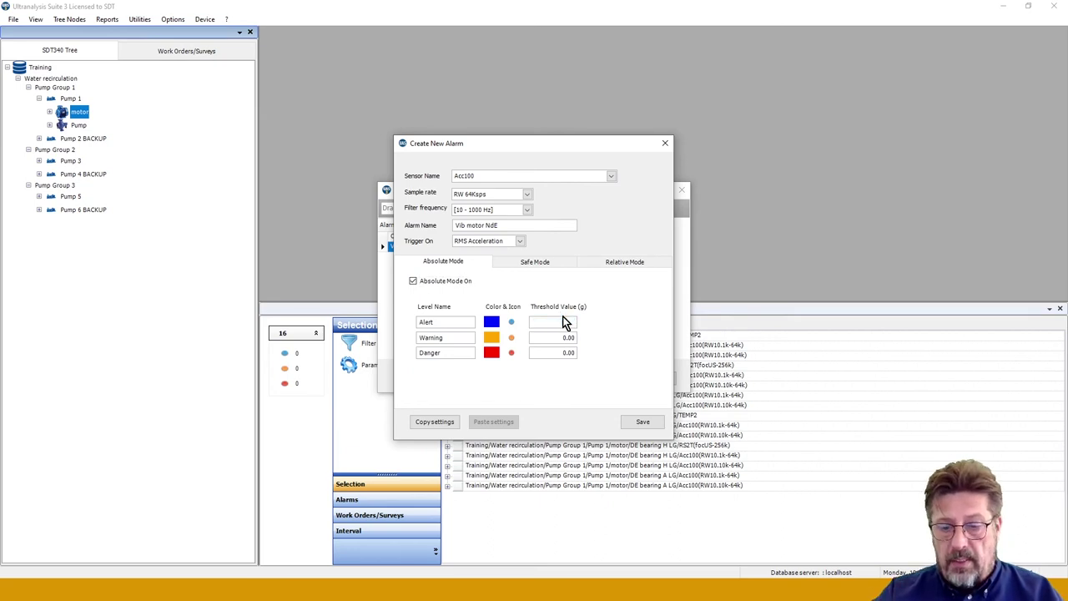
{"action": "double_click", "coordinate": [563, 337]}
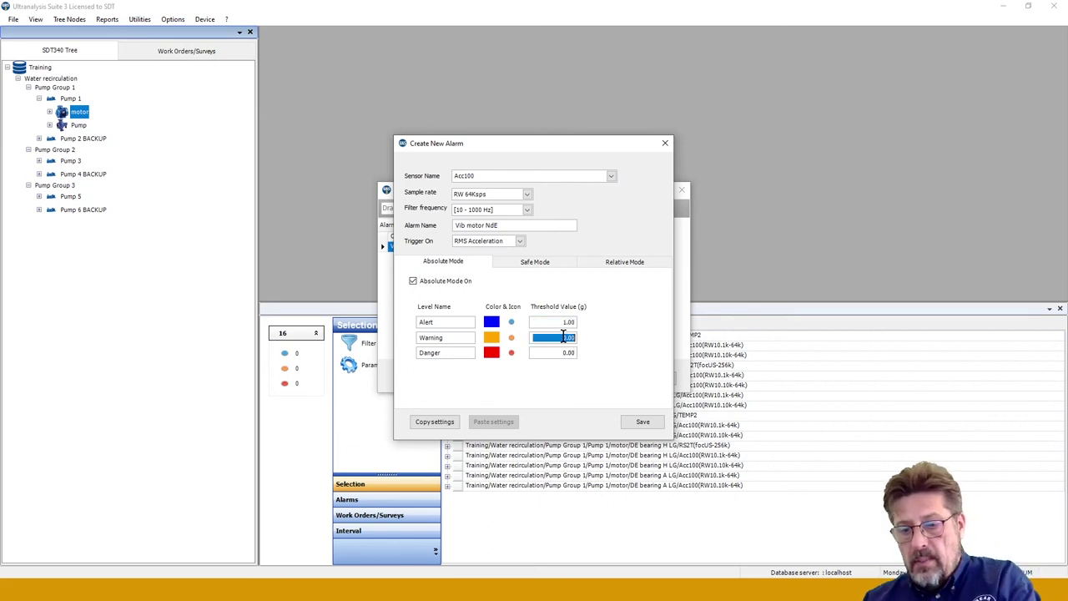
{"action": "type", "text": "2"}
{"action": "double_click", "coordinate": [566, 352]}
{"action": "type", "text": "3"}
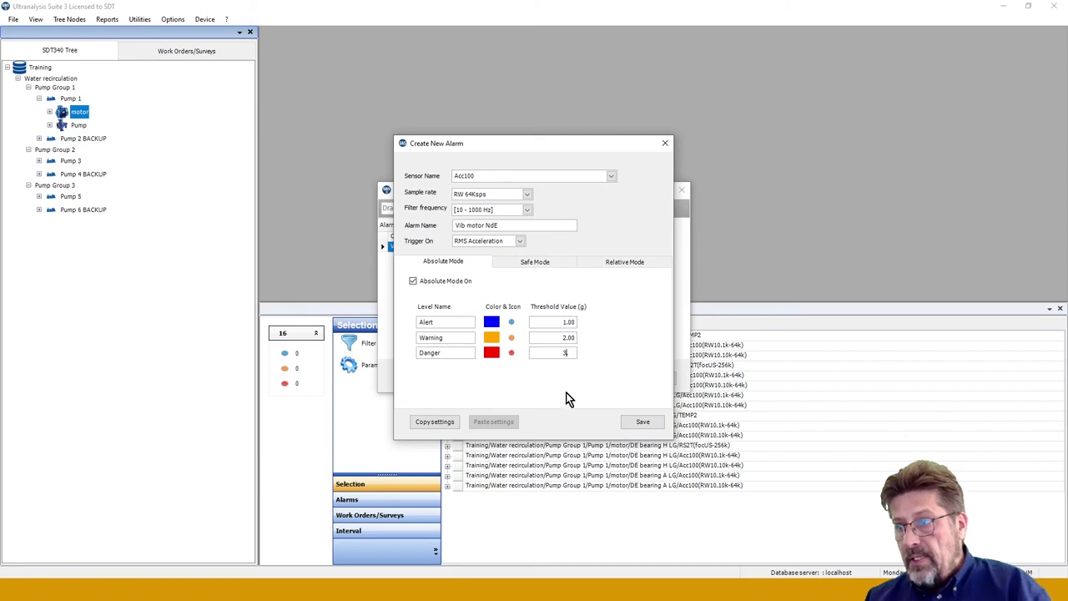
- Extend the alarm name to "Vib motor NdE RMS" and save the alarm
{"action": "left_click", "coordinate": [643, 422]}
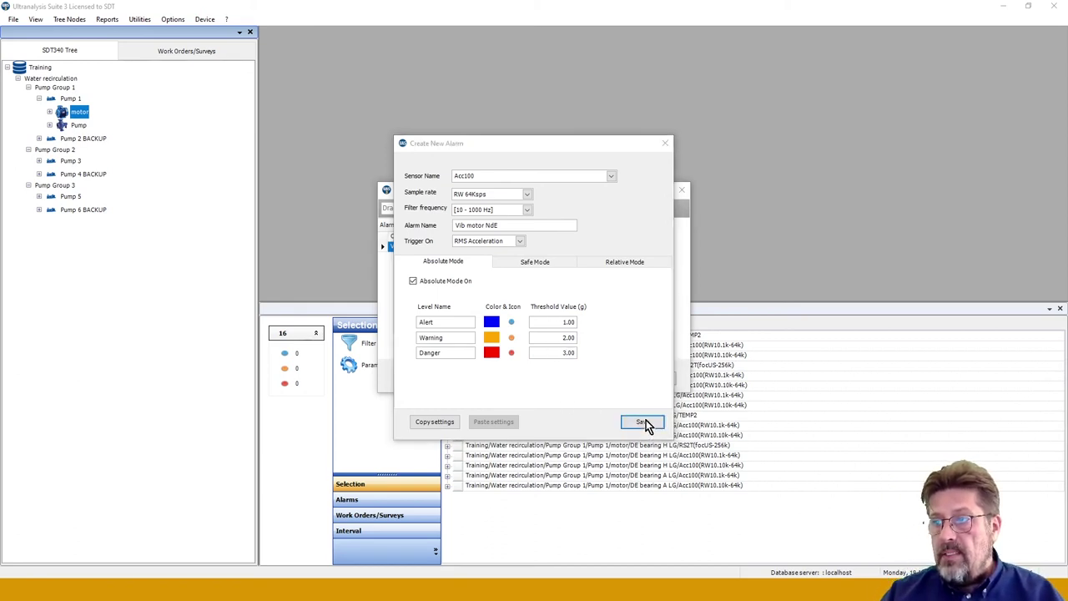
{"action": "left_click", "coordinate": [595, 335]}
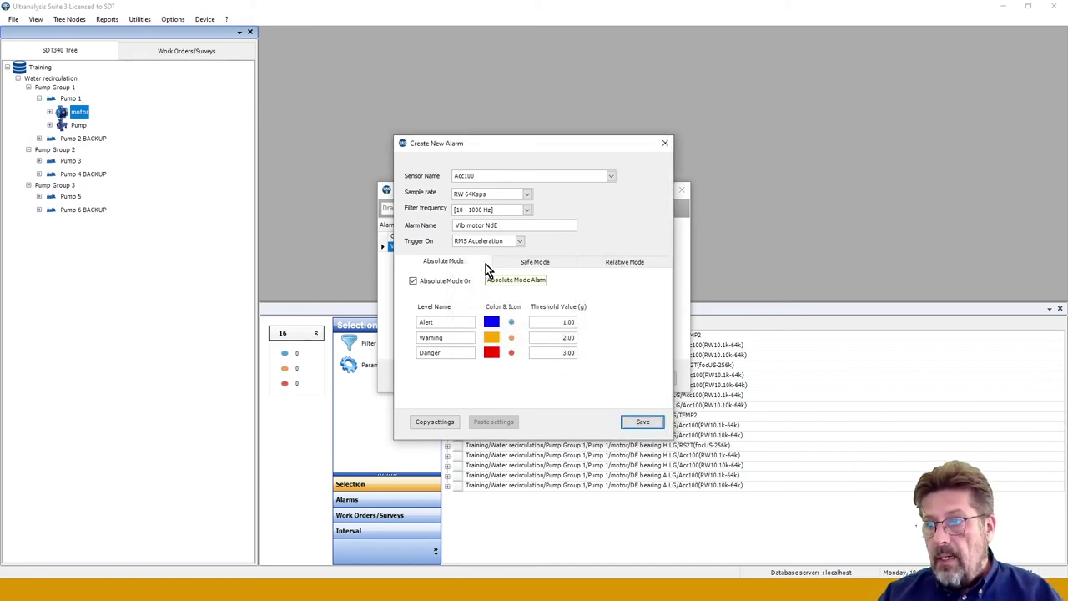
{"action": "left_click", "coordinate": [505, 225]}
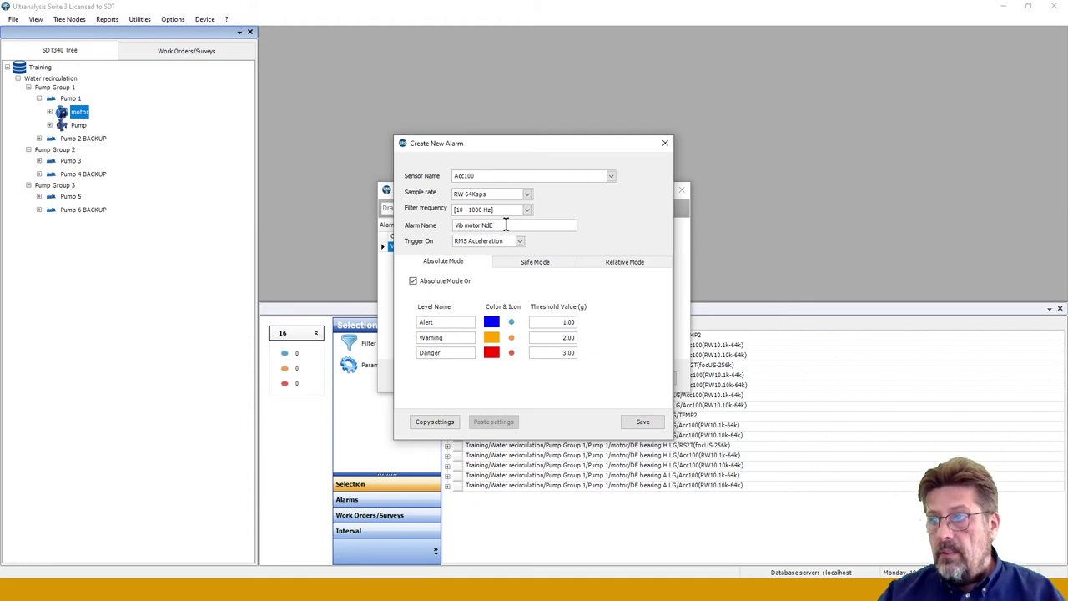
{"action": "type", "text": "R"}
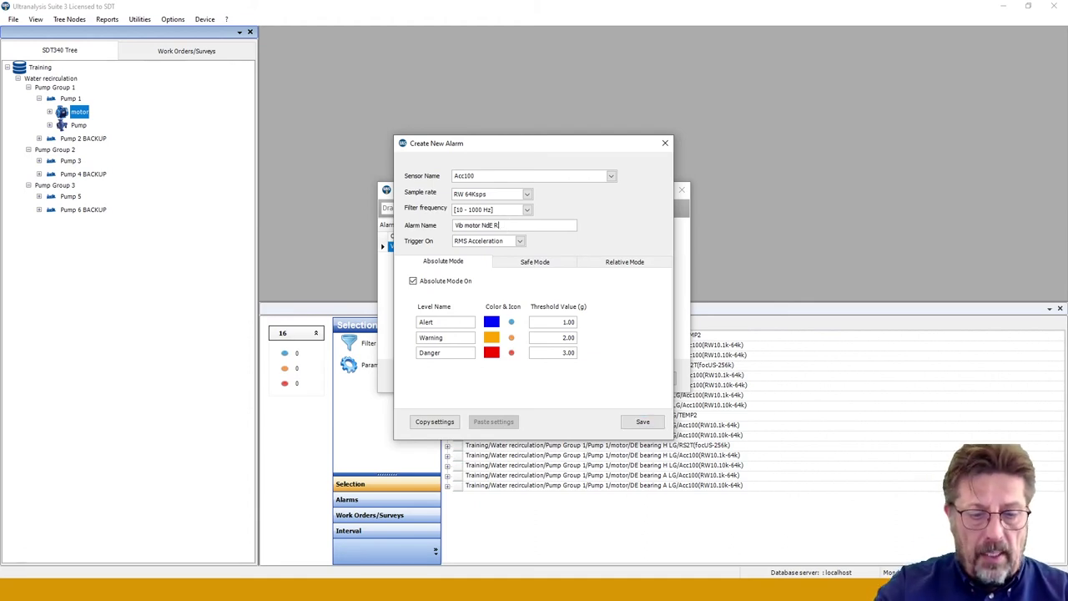
{"action": "type", "text": "MS"}
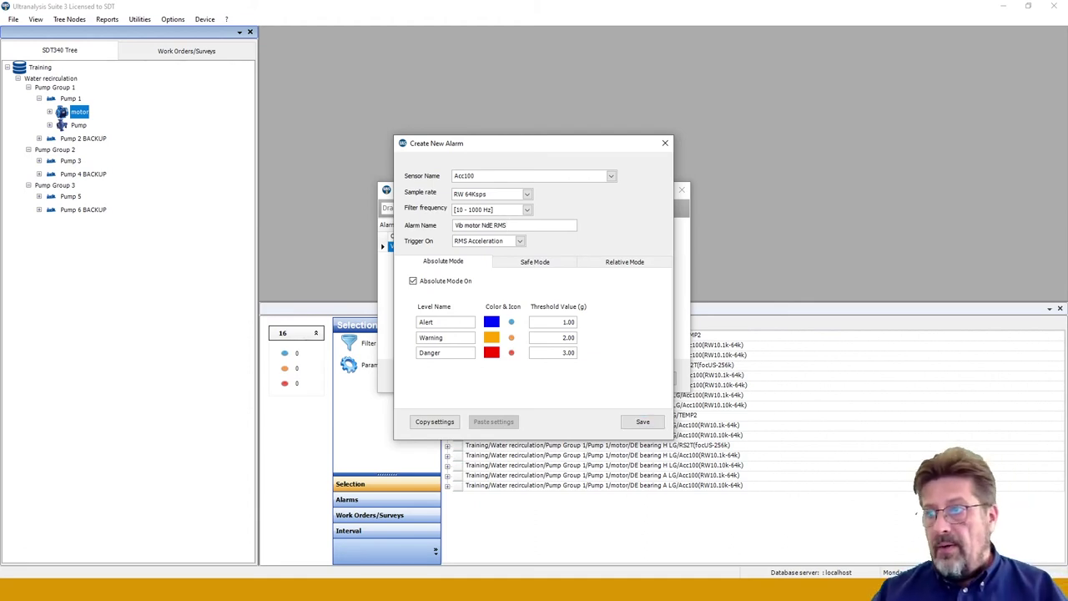
{"action": "left_click", "coordinate": [632, 421]}
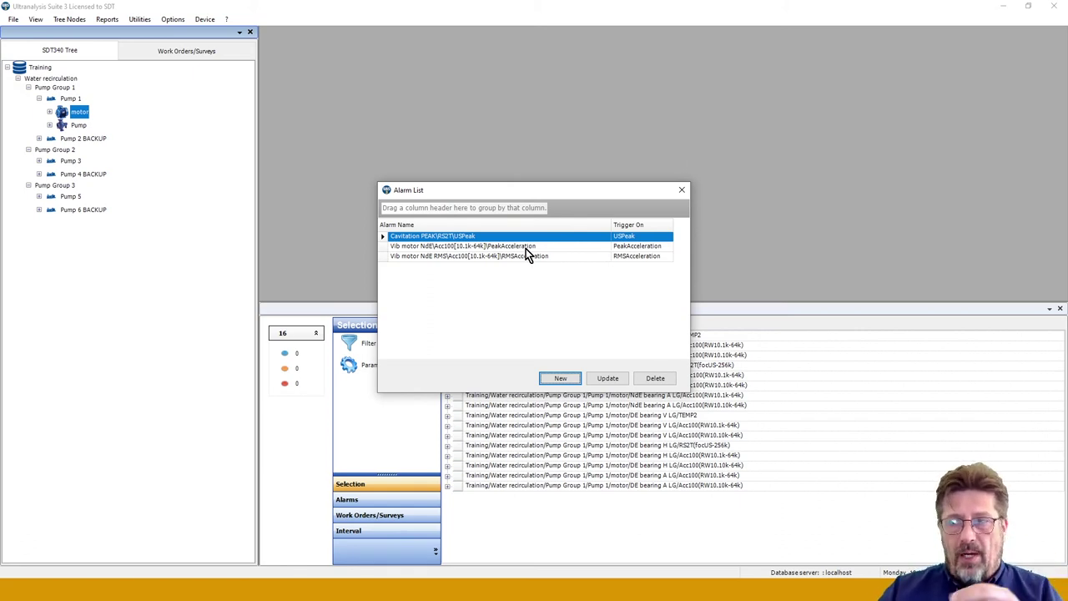
- Open another new Acc100 alarm and examine the quantities it can trigger on
{"action": "left_click", "coordinate": [557, 376]}
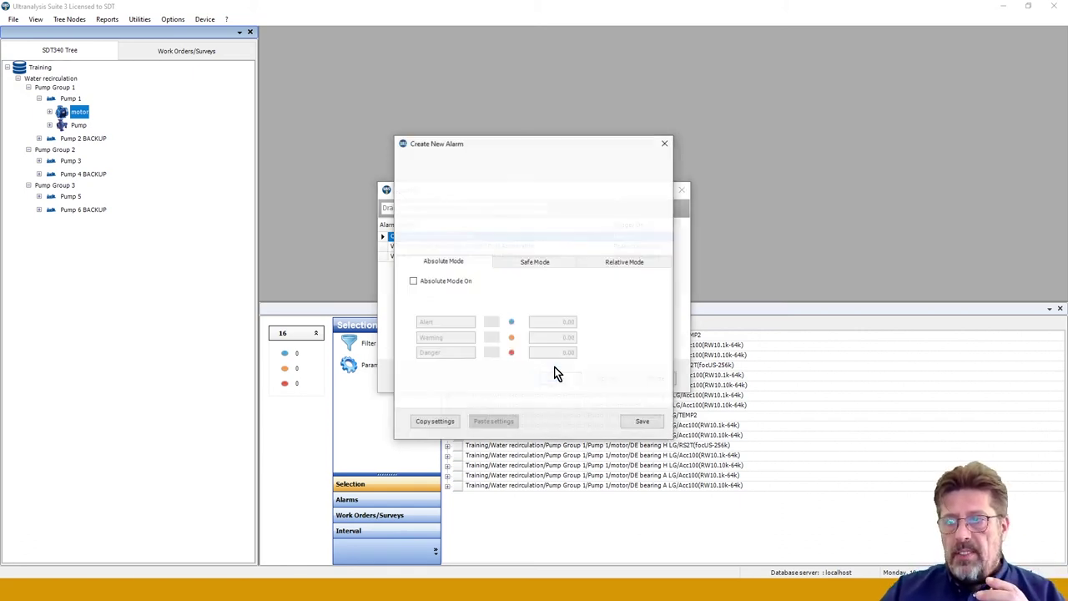
{"action": "left_click", "coordinate": [520, 240]}
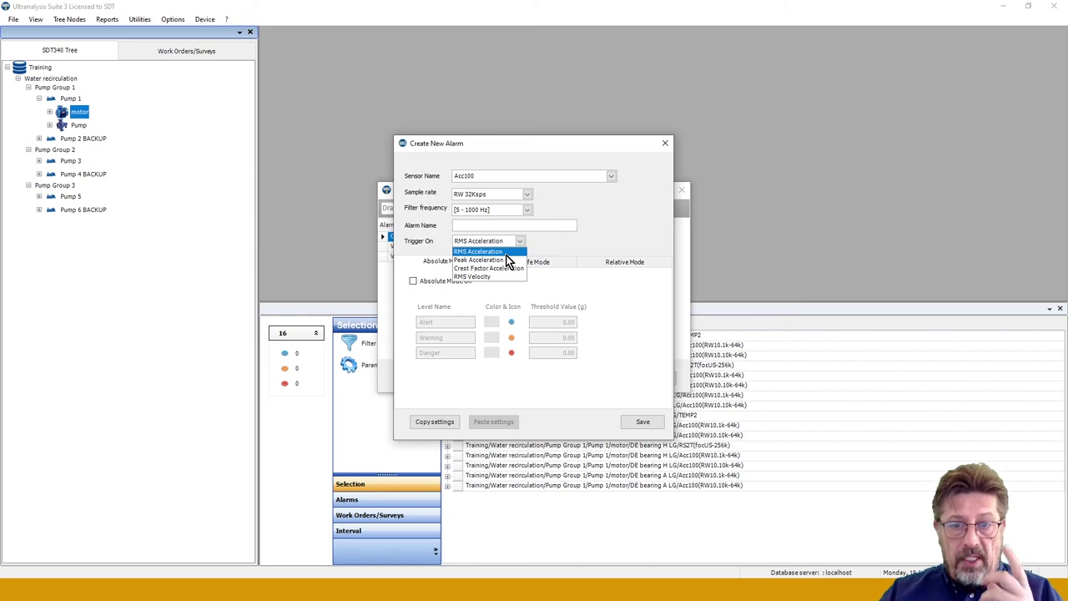
{"action": "left_click", "coordinate": [543, 244]}
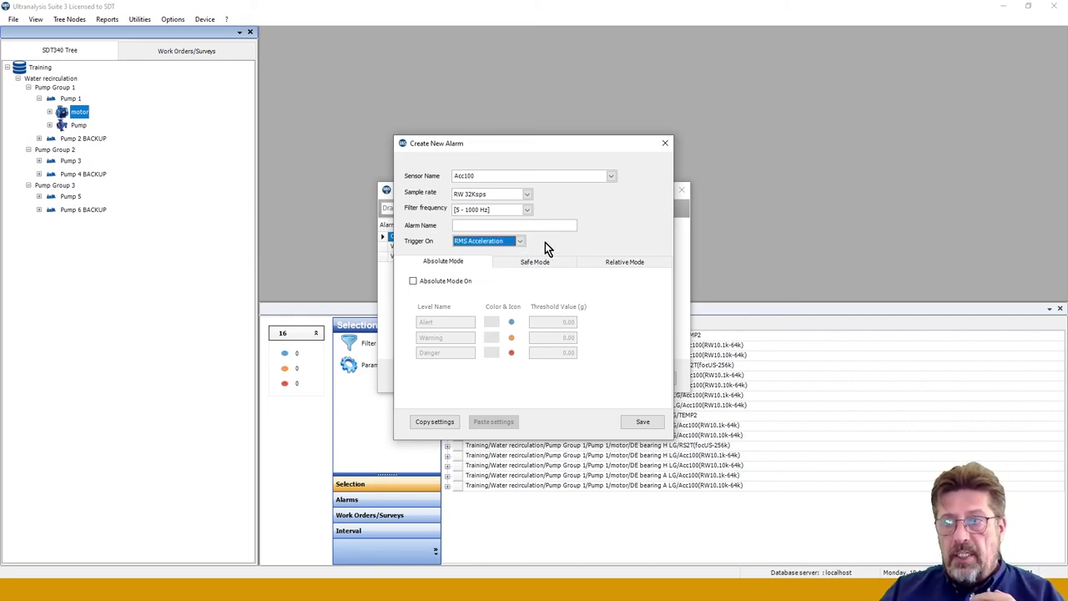
- Examine the Absolute, Safe and Relative Mode options of the new Acc100 alarm, discarding it and closing the alarm list
{"action": "left_click", "coordinate": [413, 282]}
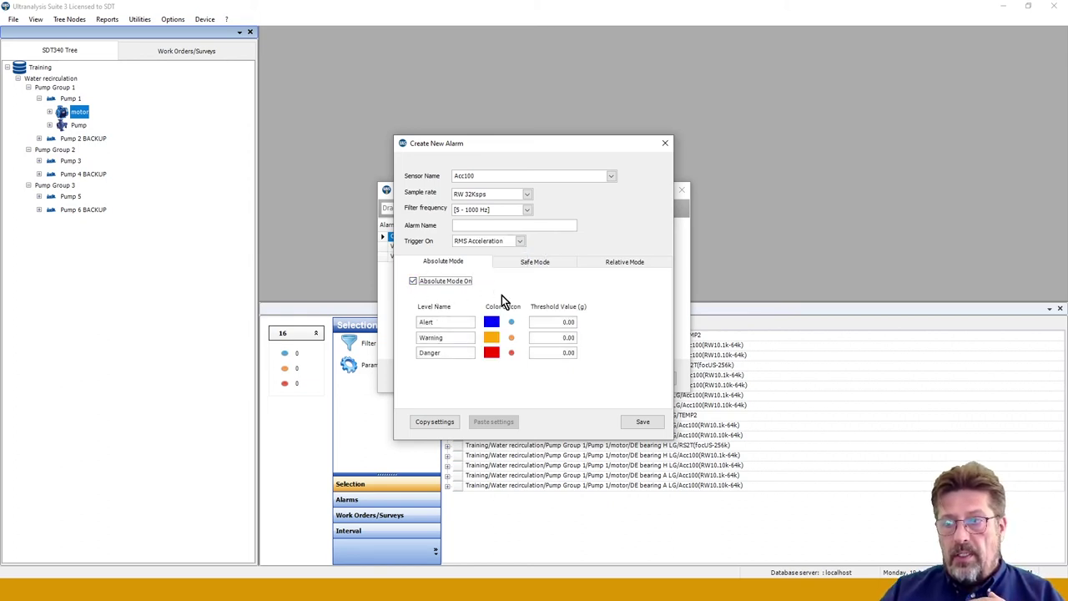
{"action": "left_click", "coordinate": [531, 262]}
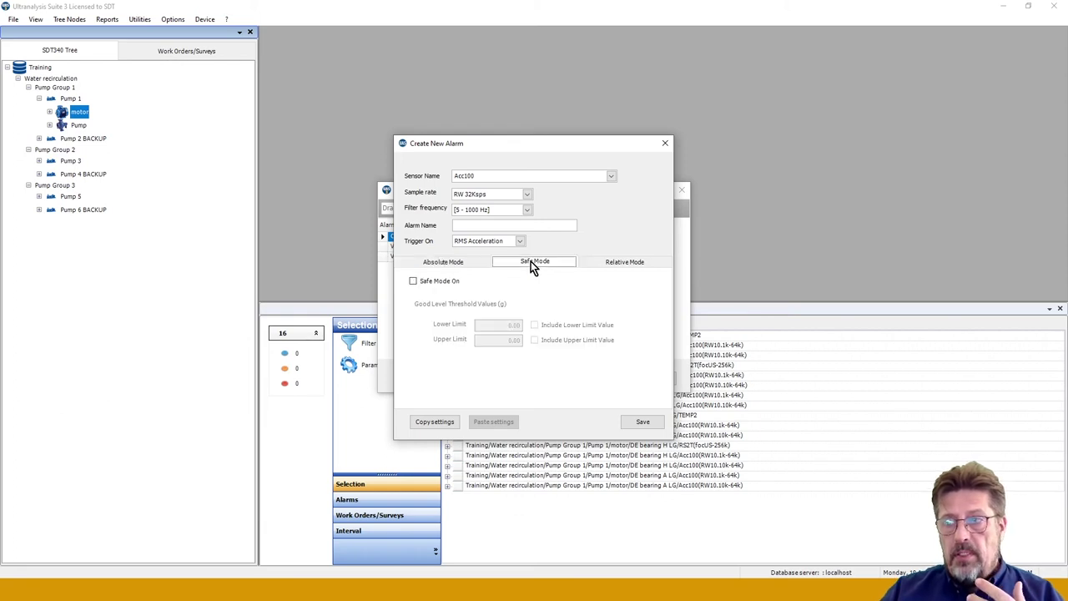
{"action": "left_click", "coordinate": [615, 263]}
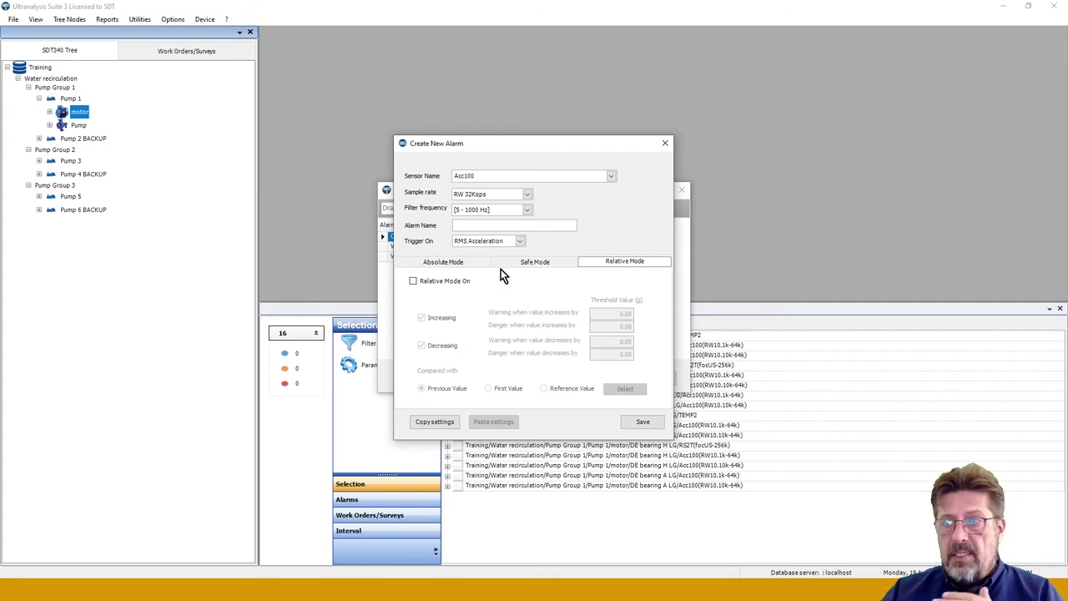
{"action": "left_click", "coordinate": [666, 143]}
{"action": "left_click", "coordinate": [583, 334]}
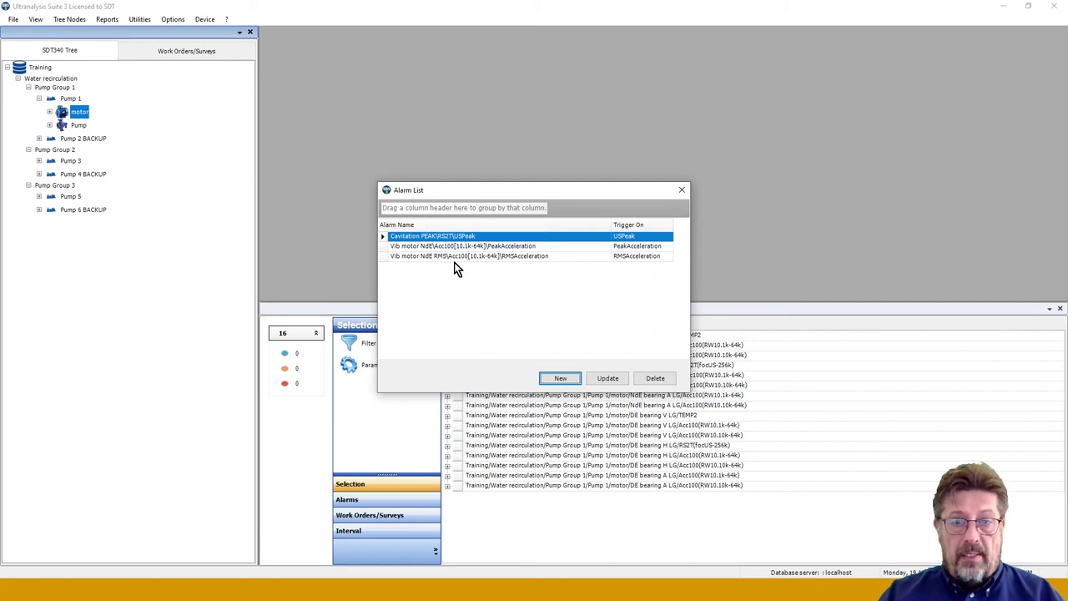
{"action": "left_click", "coordinate": [682, 192]}
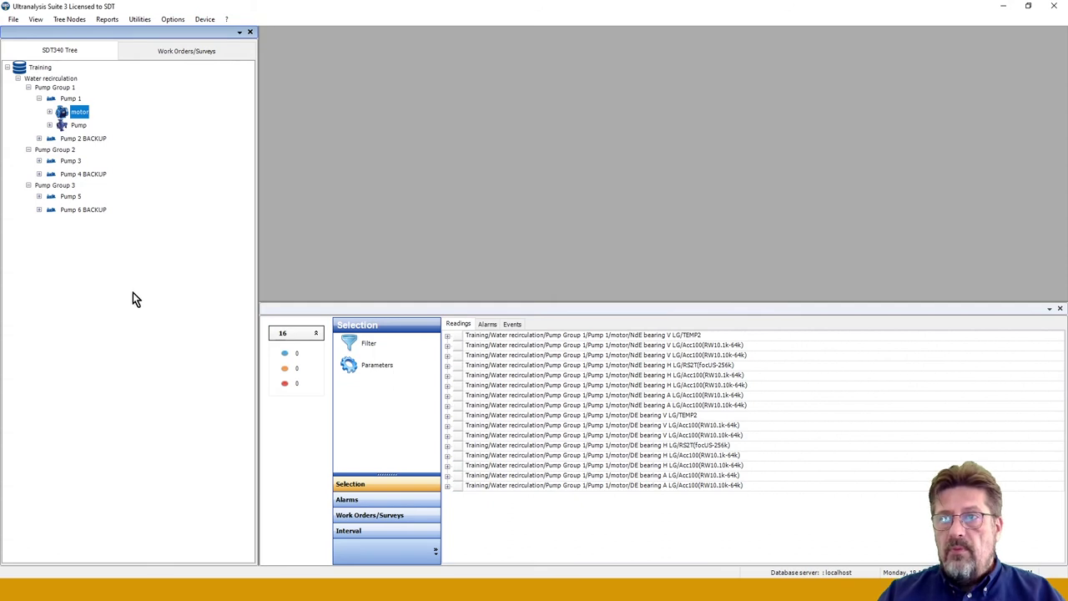
- Expand the Pump node of Pump 1 down to the Volute and select its RS2T(focUS-256k) measurement
{"action": "left_click", "coordinate": [49, 125]}
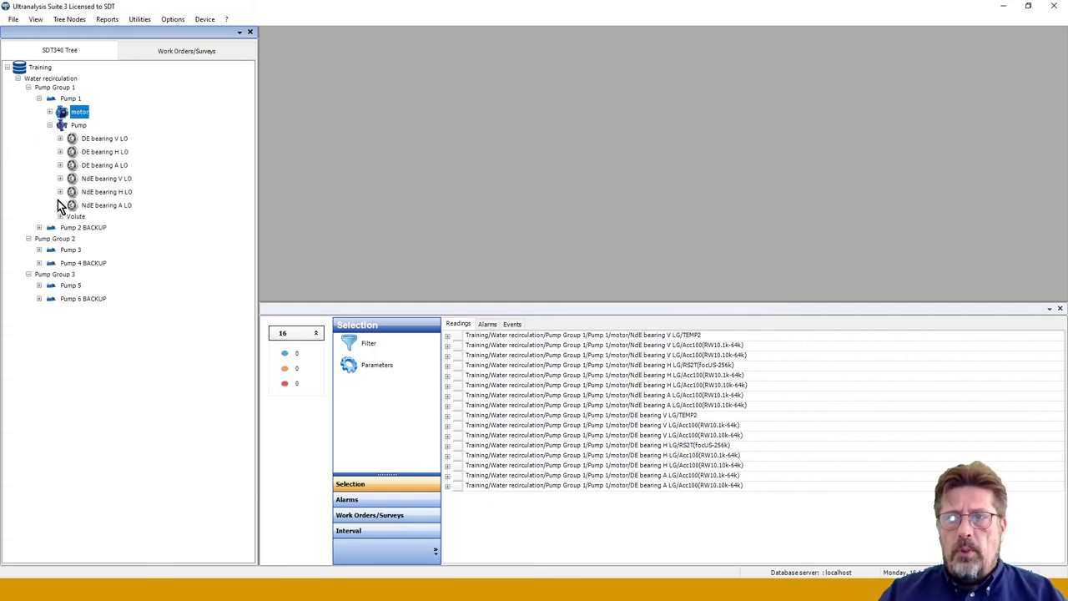
{"action": "left_click", "coordinate": [59, 216]}
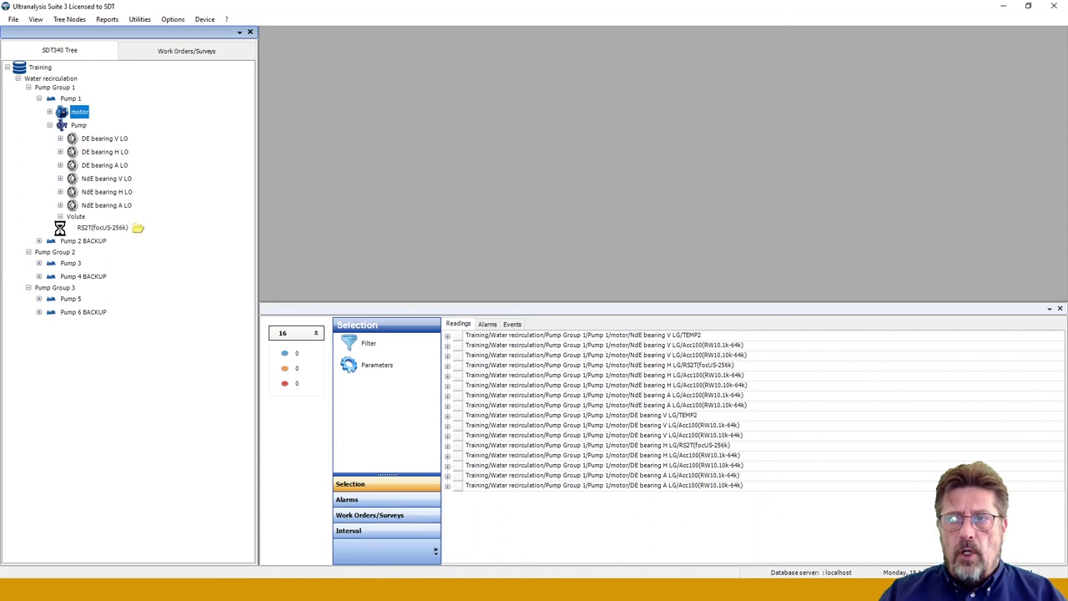
{"action": "left_click", "coordinate": [73, 227]}
{"action": "right_click", "coordinate": [88, 227]}
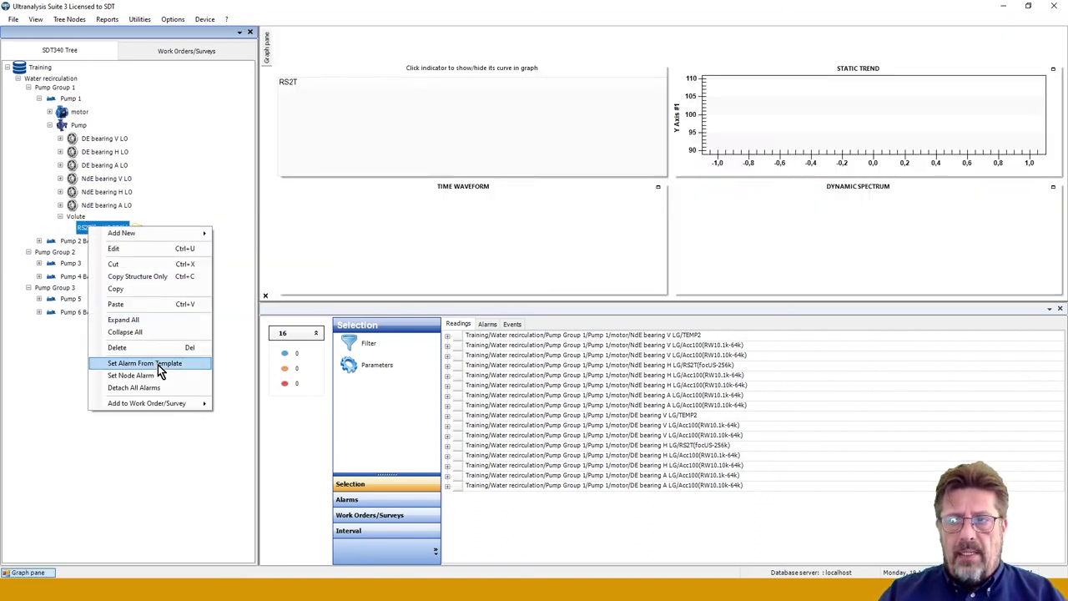
{"action": "left_click", "coordinate": [143, 436]}
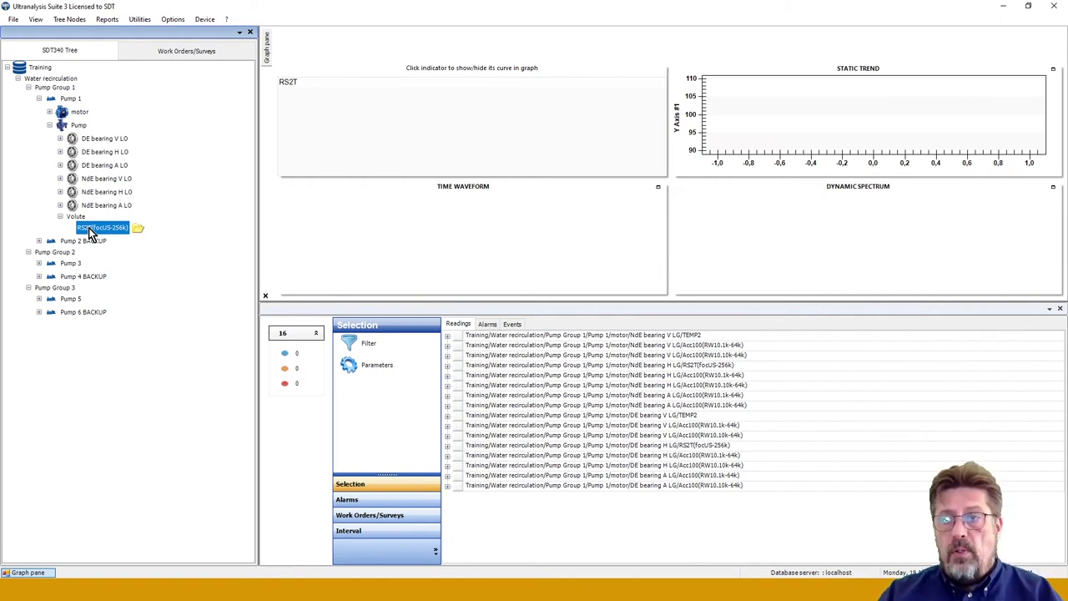
- Attach the Cavitation PEAK alarm template to the Volute's RS2T(focUS-256k) measurement
{"action": "right_click", "coordinate": [92, 230]}
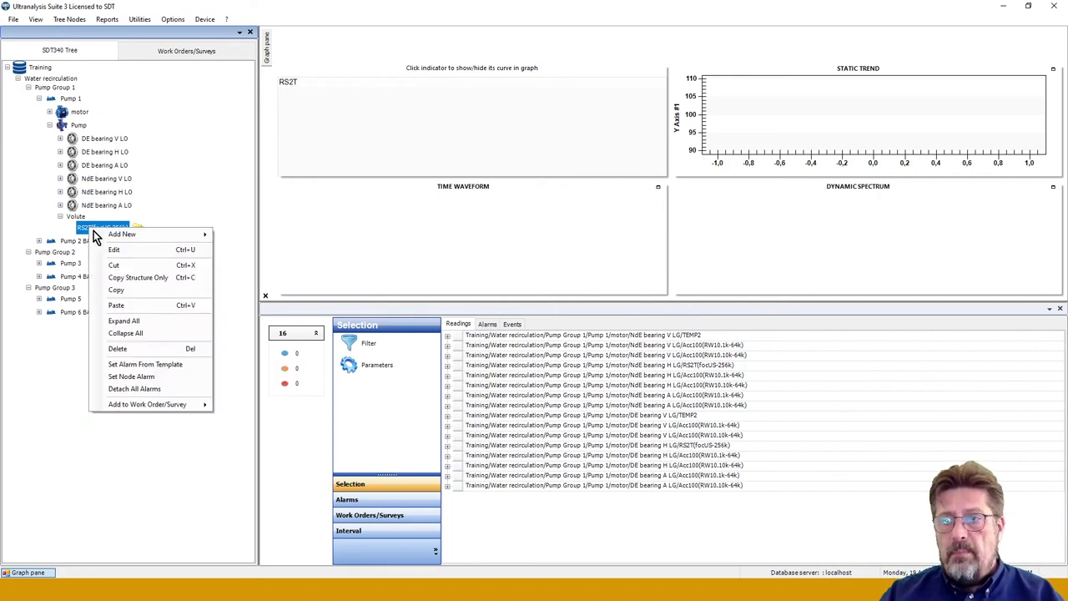
{"action": "left_click", "coordinate": [151, 365]}
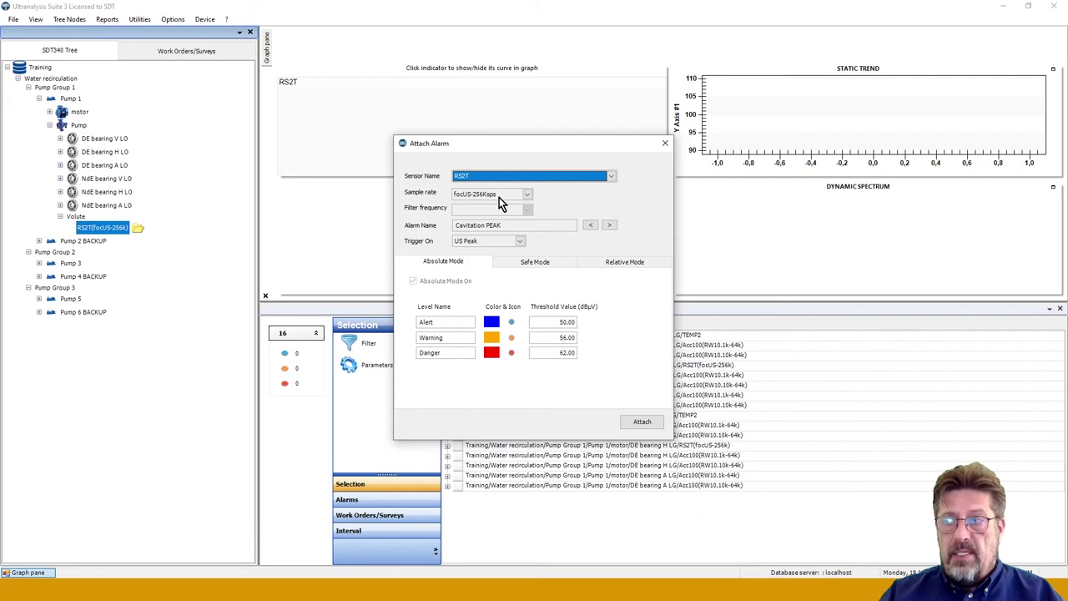
{"action": "left_click", "coordinate": [609, 225]}
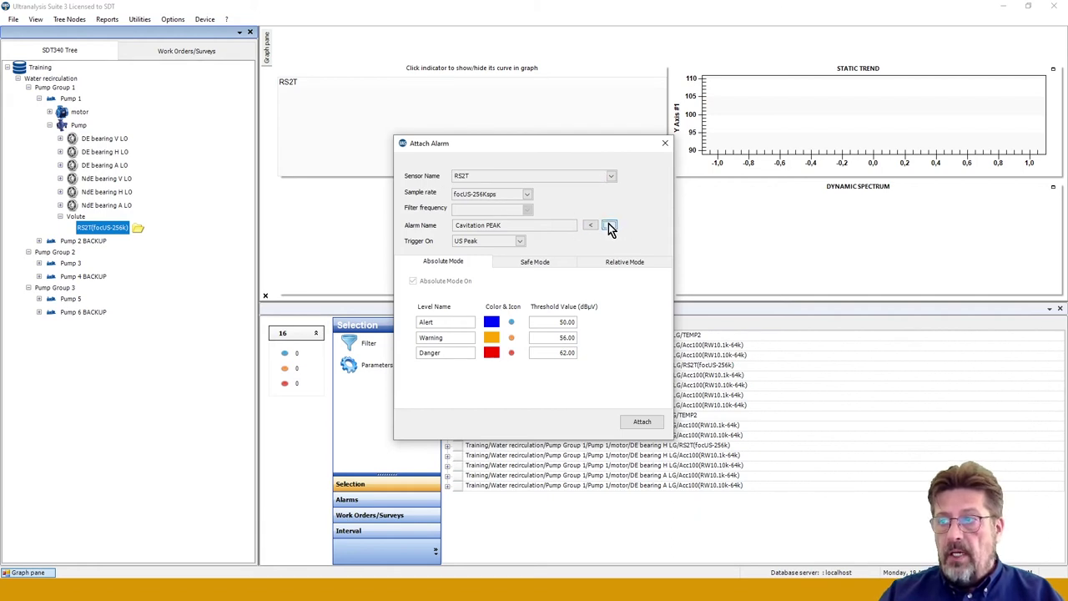
{"action": "left_click", "coordinate": [589, 227]}
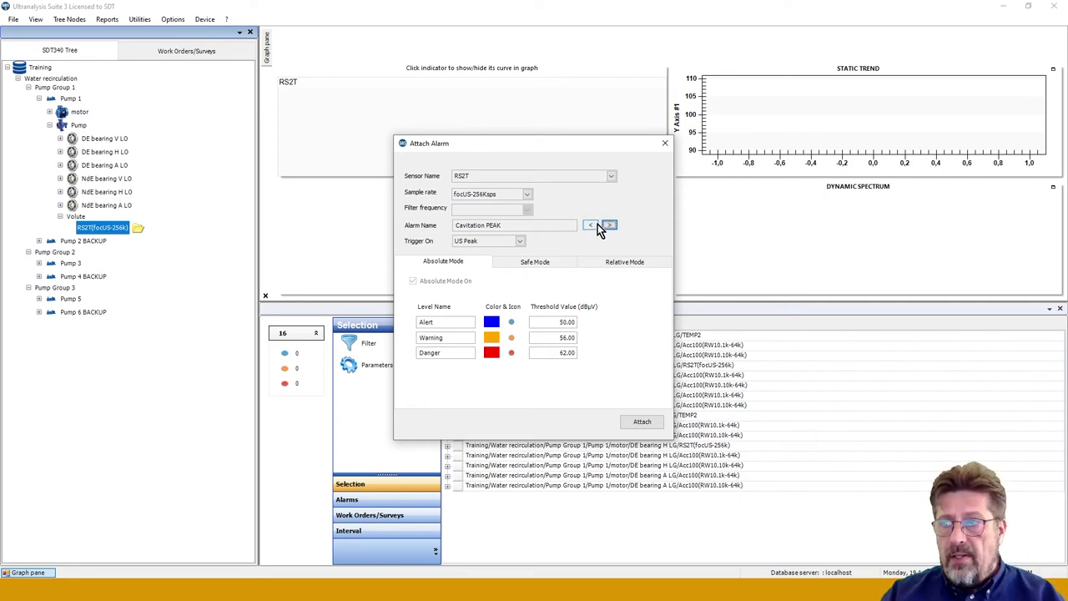
{"action": "left_click", "coordinate": [591, 225]}
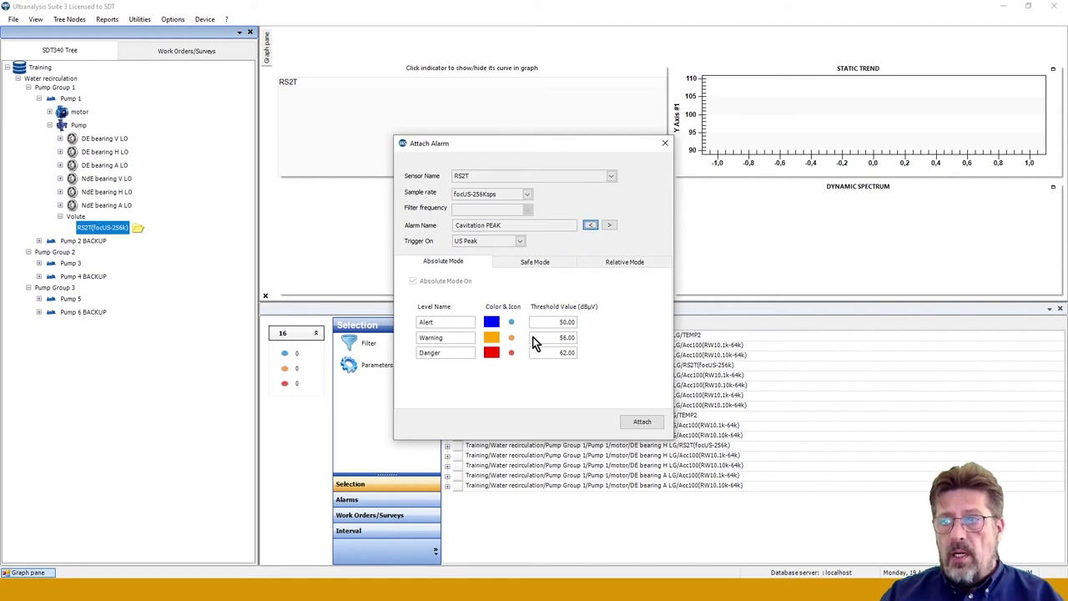
{"action": "left_click", "coordinate": [641, 422]}
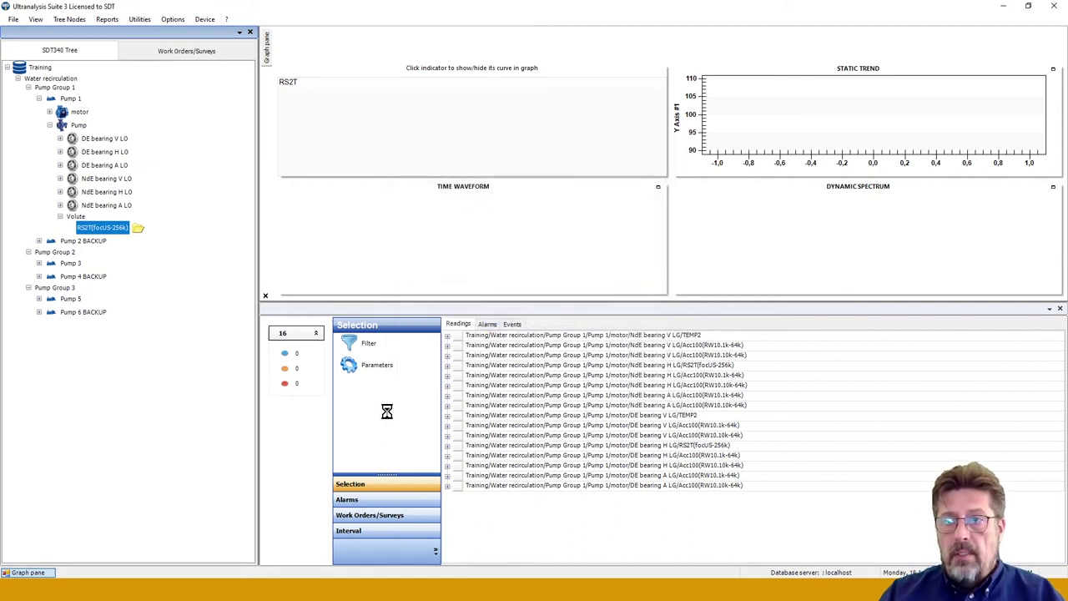
- Examine the threshold levels and safe range of the alarm attached to the Volute's RS2T measurement
{"action": "left_click", "coordinate": [84, 229]}
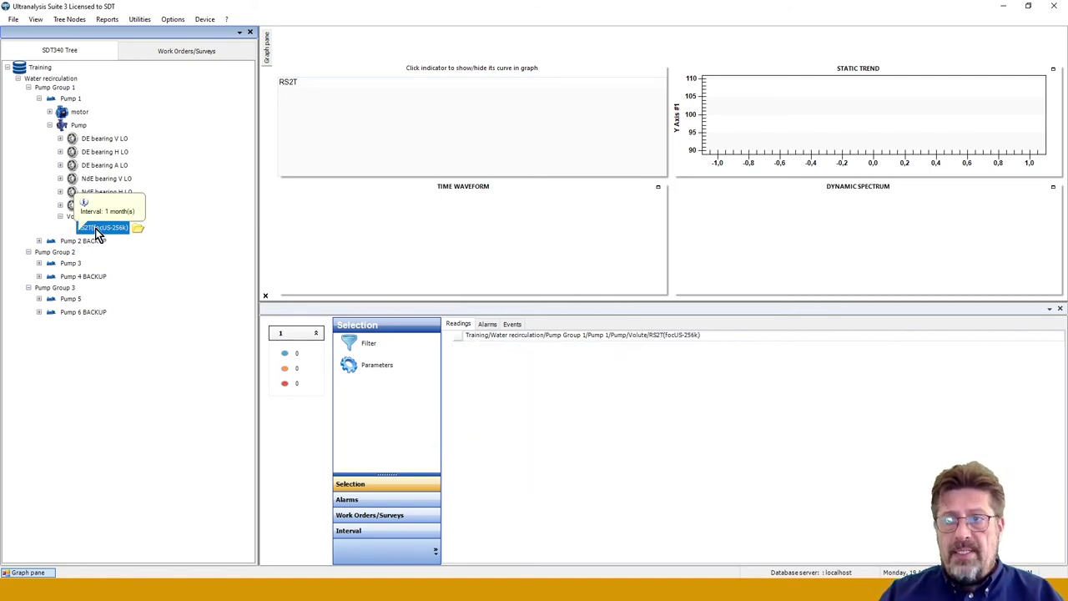
{"action": "left_click", "coordinate": [103, 226]}
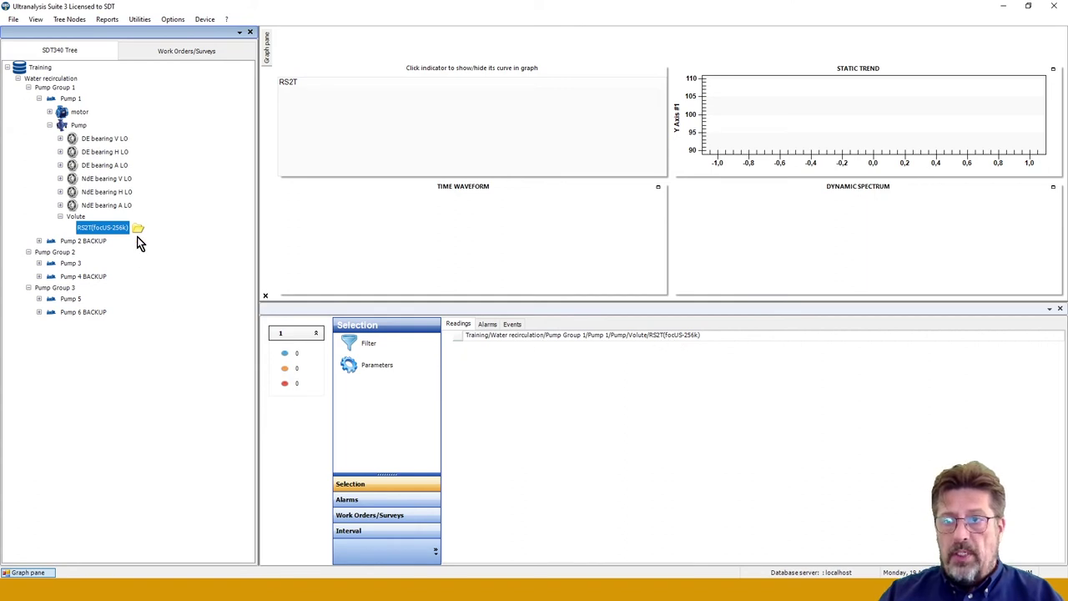
{"action": "mouse_move", "coordinate": [144, 220]}
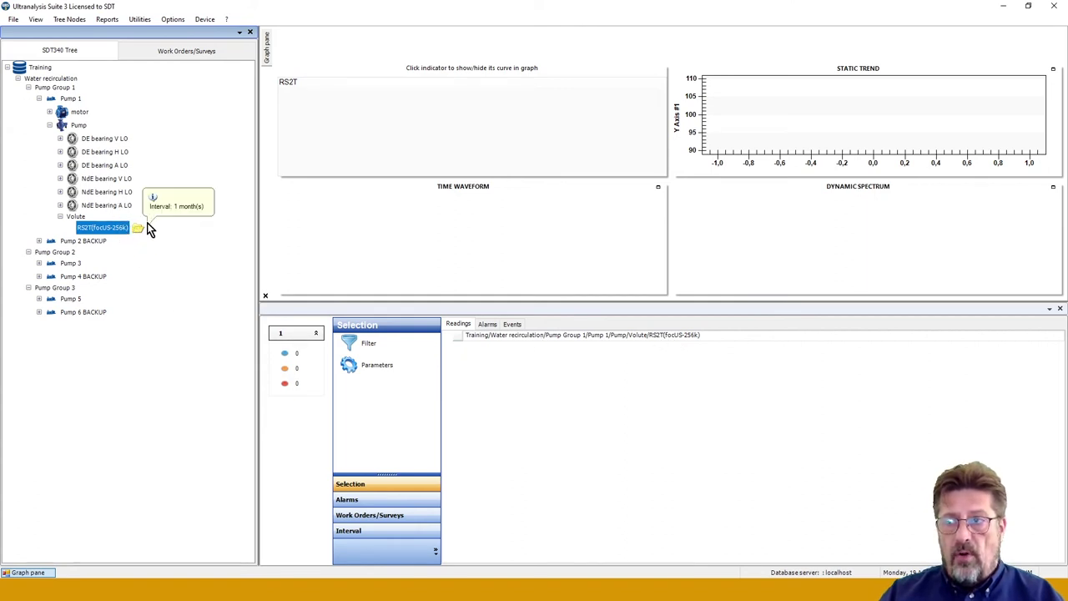
{"action": "left_click", "coordinate": [487, 324]}
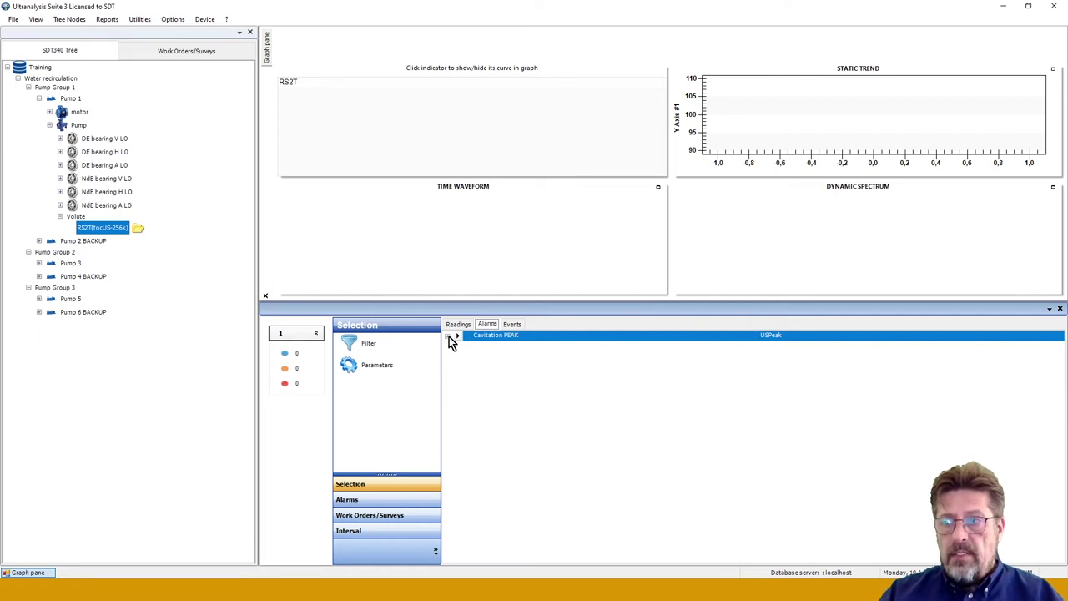
{"action": "left_click", "coordinate": [449, 337]}
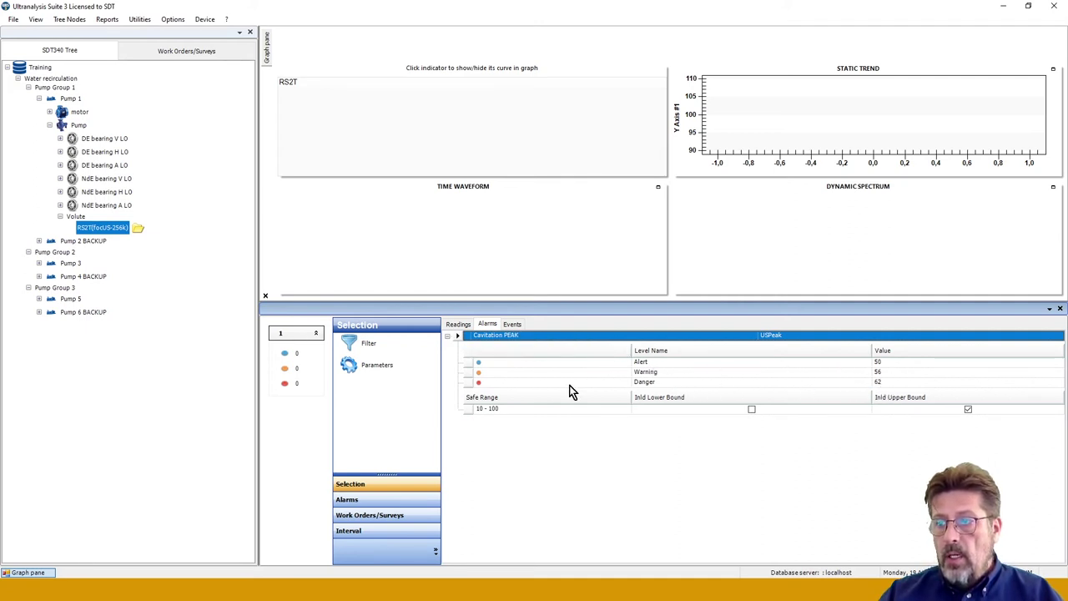
{"action": "left_click", "coordinate": [477, 400]}
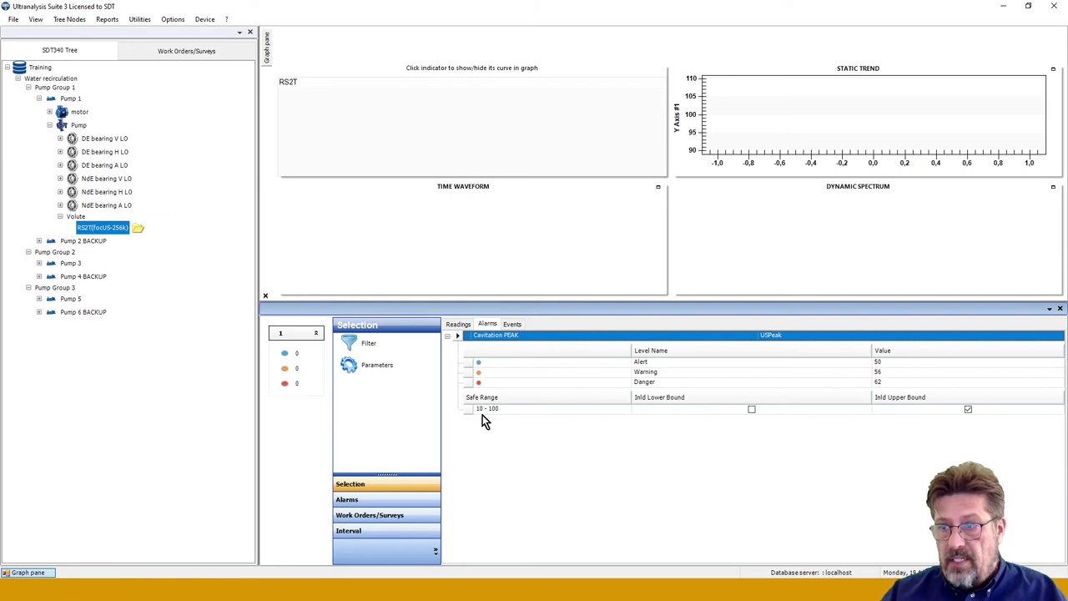
{"action": "left_click", "coordinate": [446, 336]}
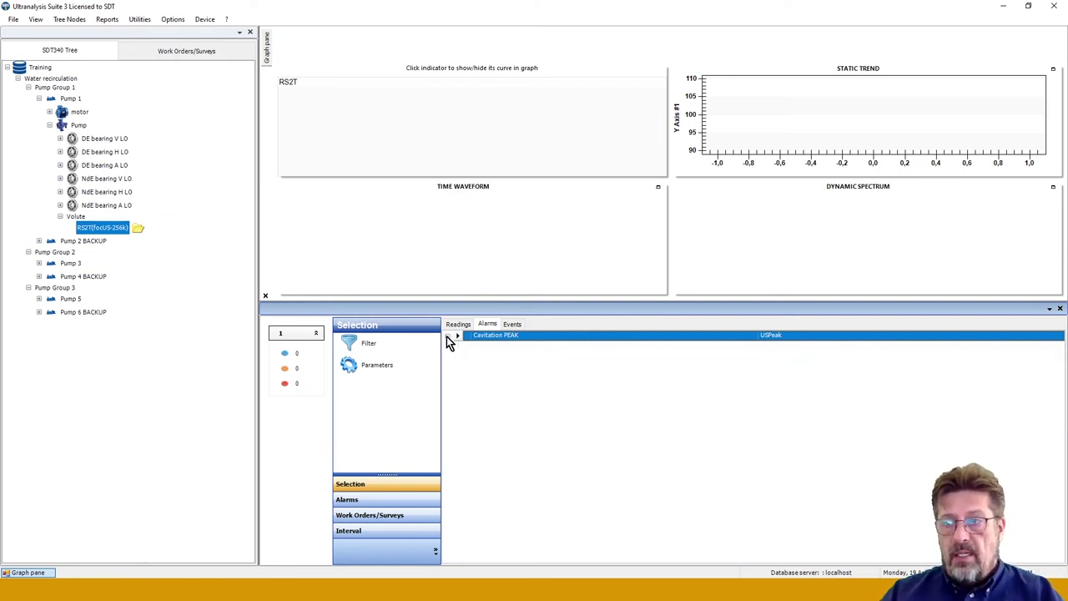
{"action": "left_click", "coordinate": [456, 325]}
- Detach all alarms from the Volute's RS2T measurement and check its list of attached alarms
{"action": "mouse_move", "coordinate": [97, 229]}
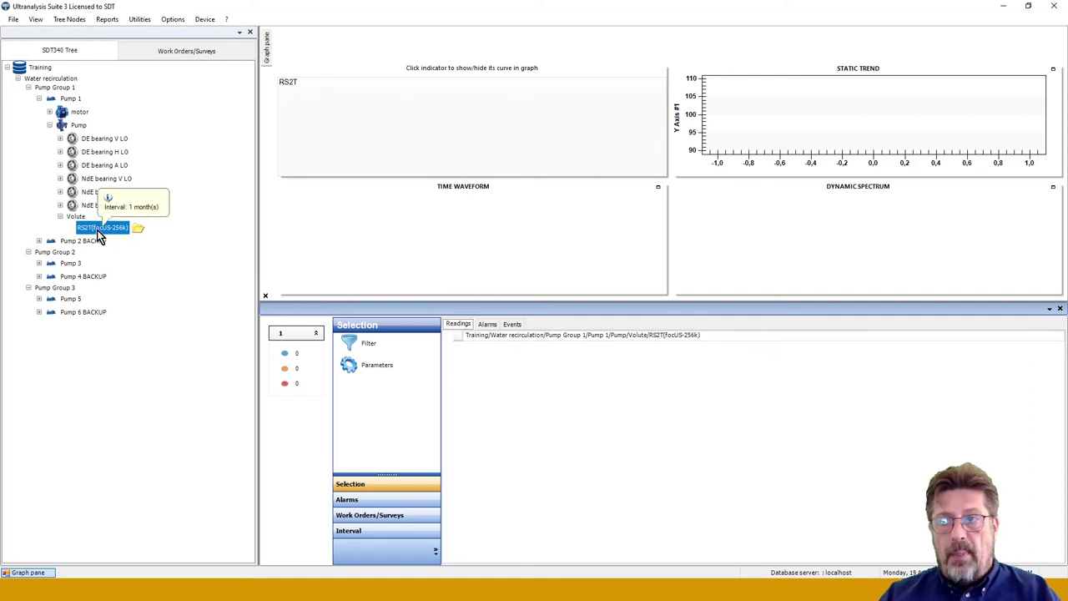
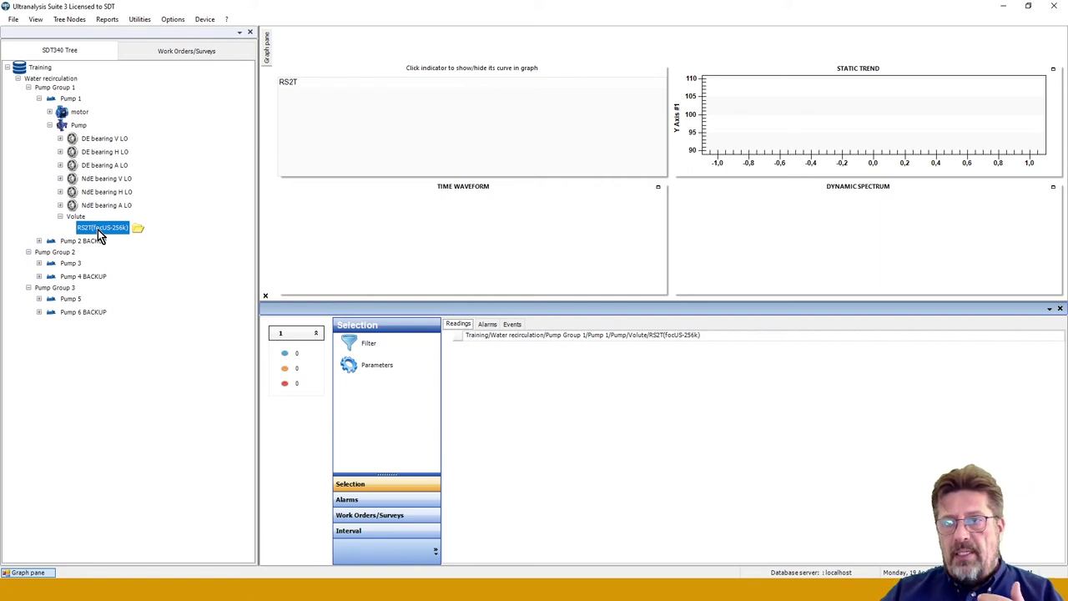
{"action": "right_click", "coordinate": [98, 229]}
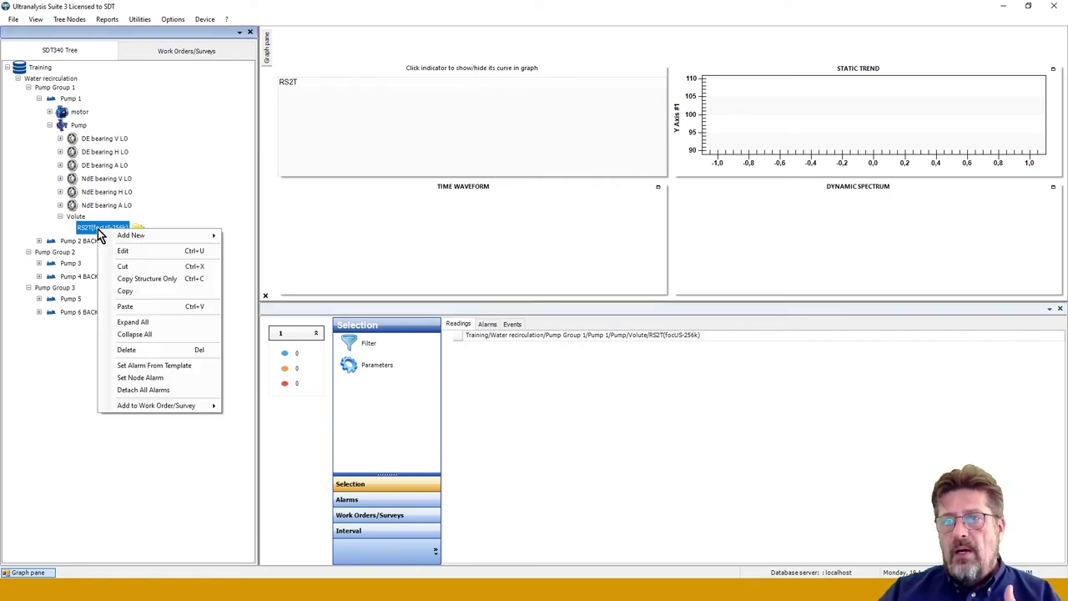
{"action": "left_click", "coordinate": [162, 389]}
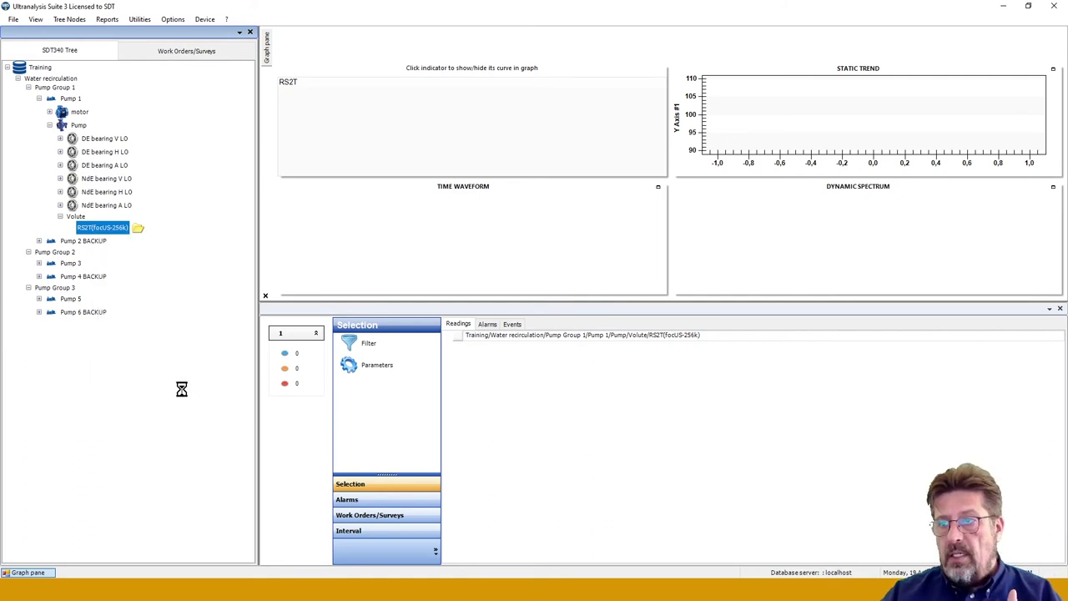
{"action": "left_click", "coordinate": [488, 324]}
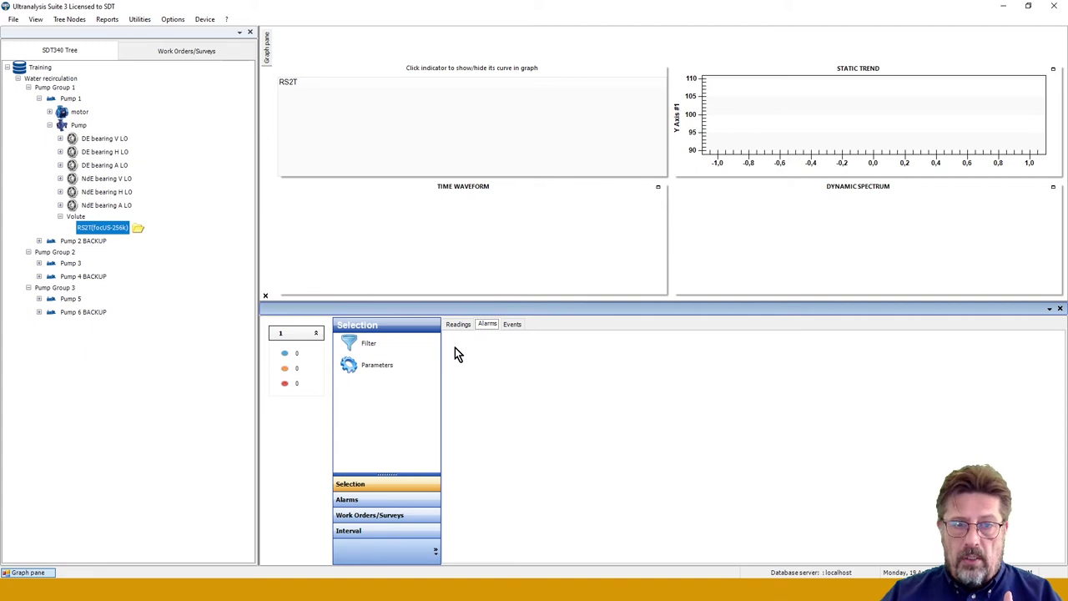
{"action": "left_click", "coordinate": [458, 324]}
- Review the alarm templates stored under Alarm Functions and close the list
{"action": "left_click", "coordinate": [138, 20]}
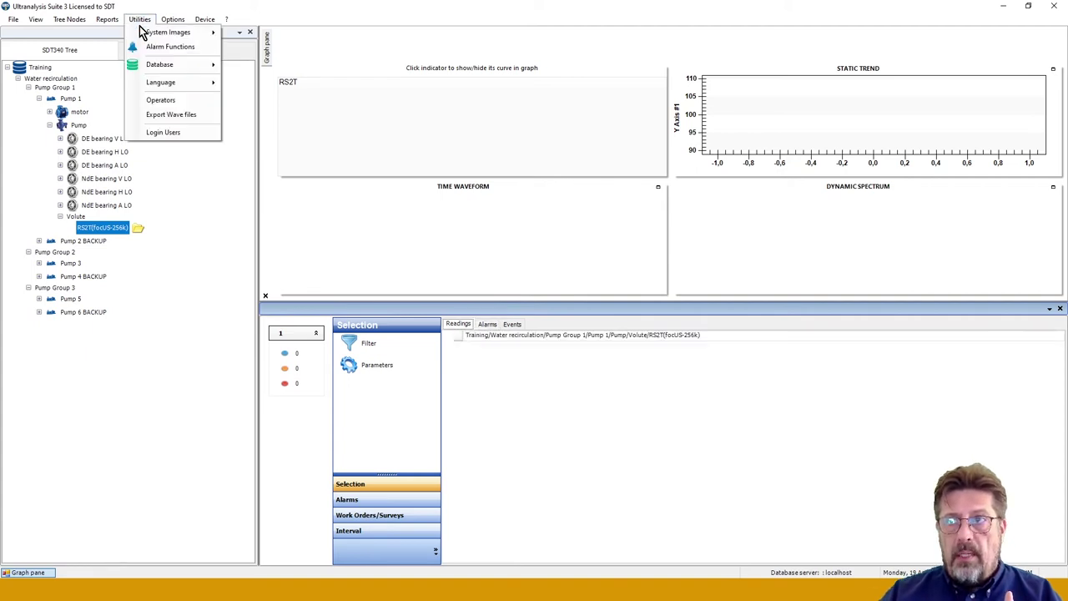
{"action": "left_click", "coordinate": [156, 48]}
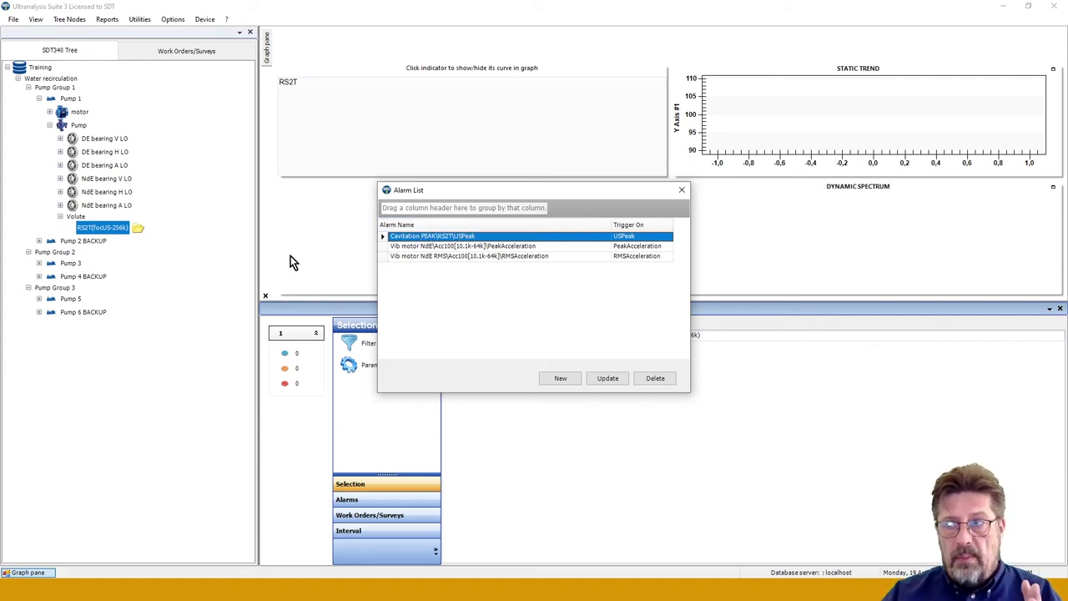
{"action": "left_click", "coordinate": [682, 189]}
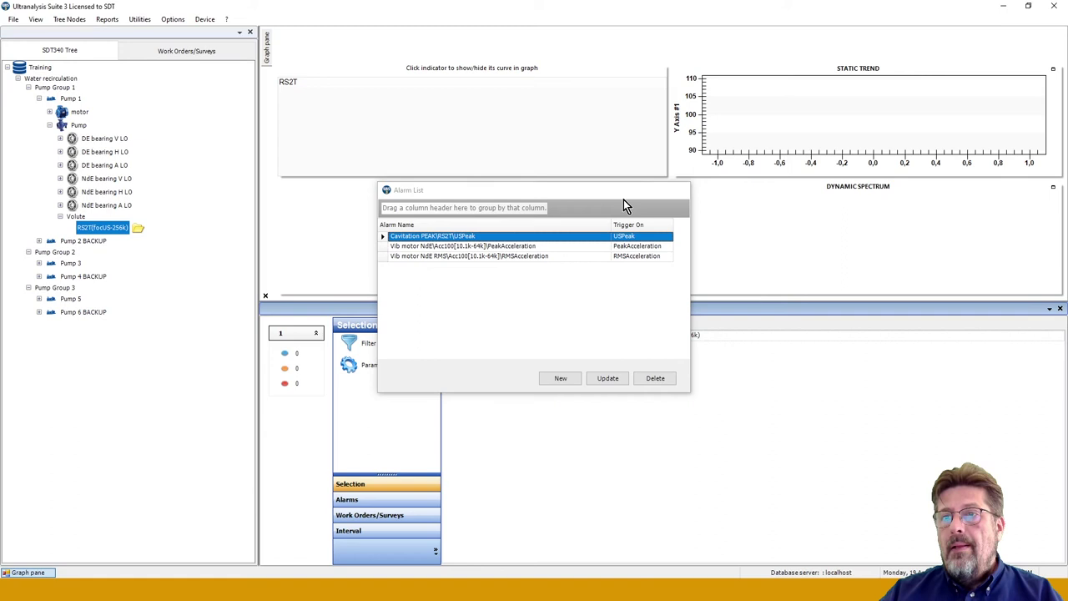
- Collapse Pump 1's Volute node, then list the Water recirculation readings and filter them by "Volute"
{"action": "left_click", "coordinate": [60, 217]}
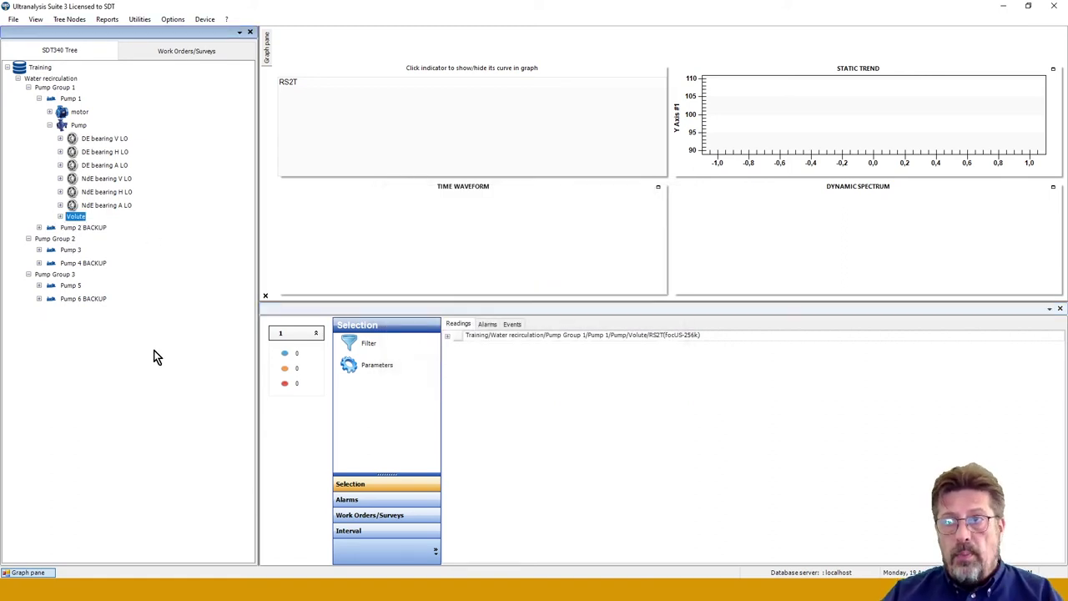
{"action": "left_click", "coordinate": [44, 81]}
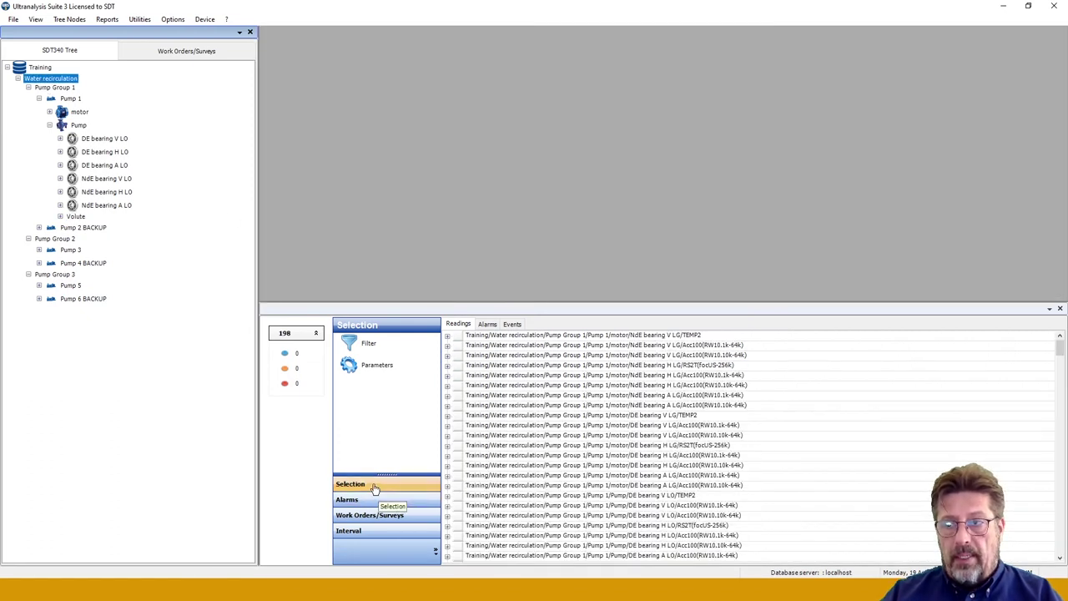
{"action": "left_click", "coordinate": [363, 345]}
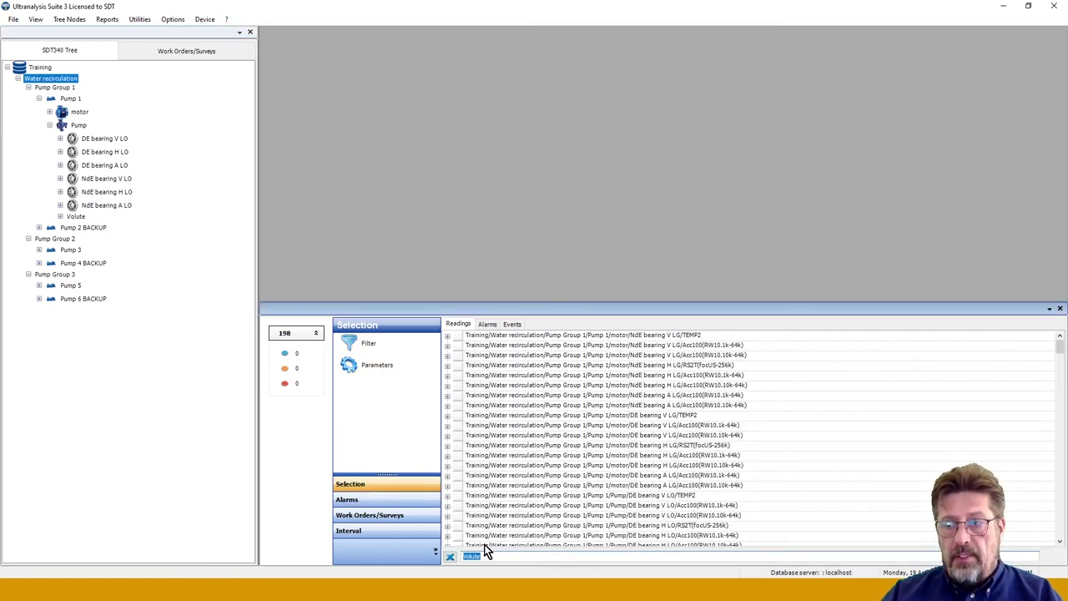
{"action": "left_click", "coordinate": [485, 557]}
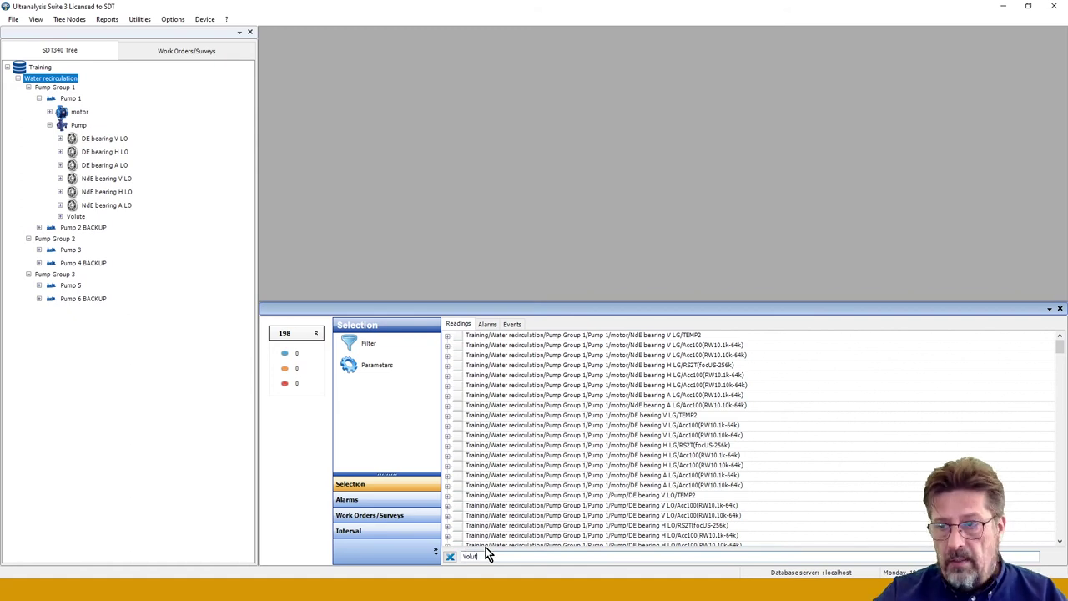
{"action": "key", "text": "BackSpace"}
{"action": "key", "text": "BackSpace"}
{"action": "key", "text": "BackSpace"}
{"action": "key", "text": "BackSpace"}
{"action": "key", "text": "BackSpace"}
{"action": "key", "text": "BackSpace"}
{"action": "type", "text": "V"}
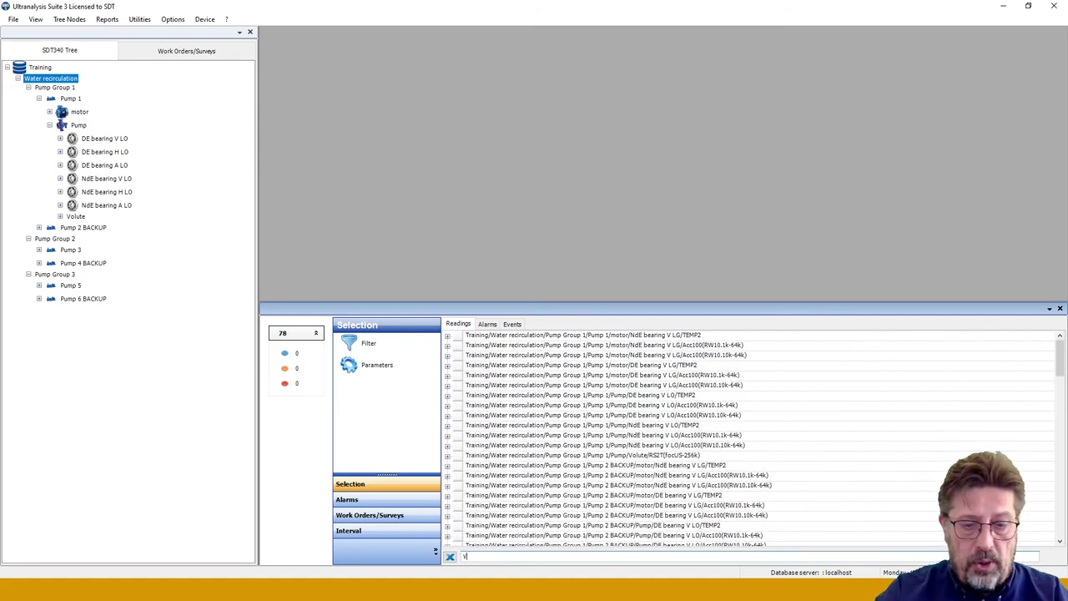
{"action": "type", "text": "olute"}
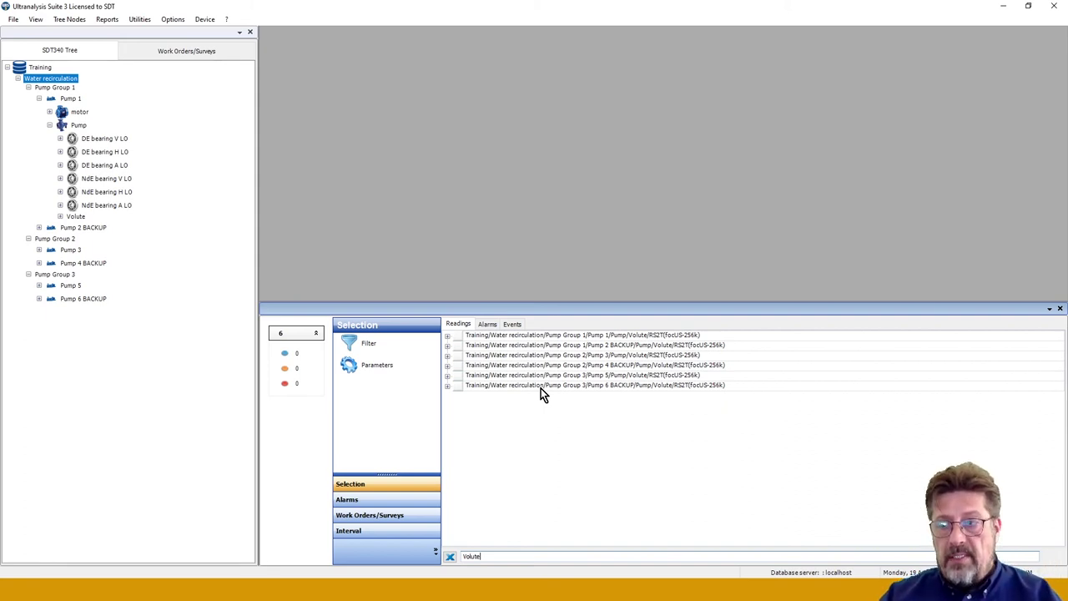
- Attach the existing Cavitation PEAK alarm to all the filtered Volute RS2T(focUS-256k) readings at once
{"action": "left_click", "coordinate": [529, 334]}
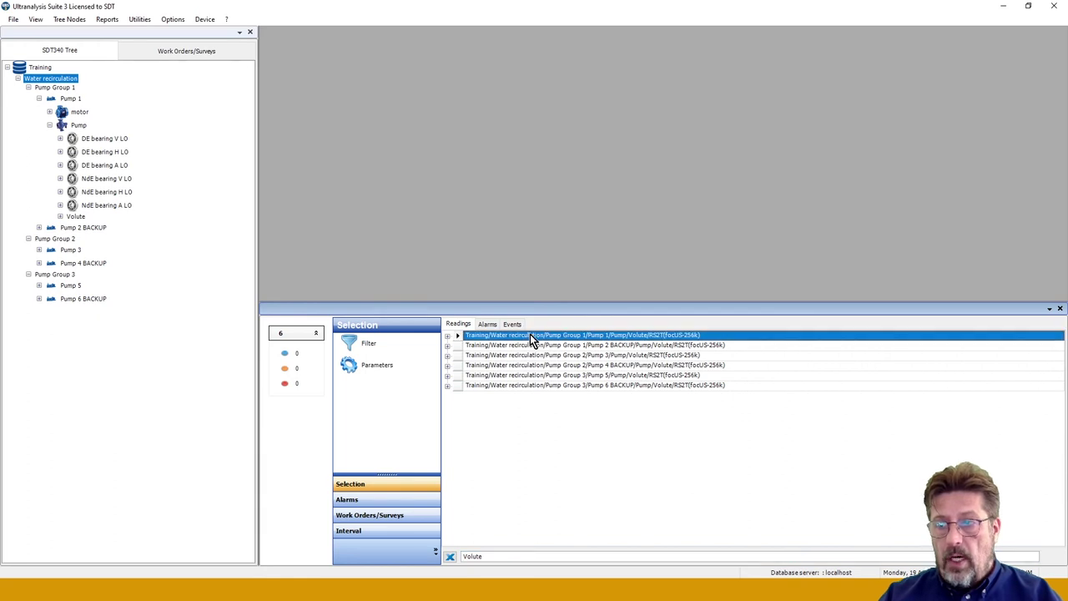
{"action": "left_click", "coordinate": [534, 385], "text": "shift"}
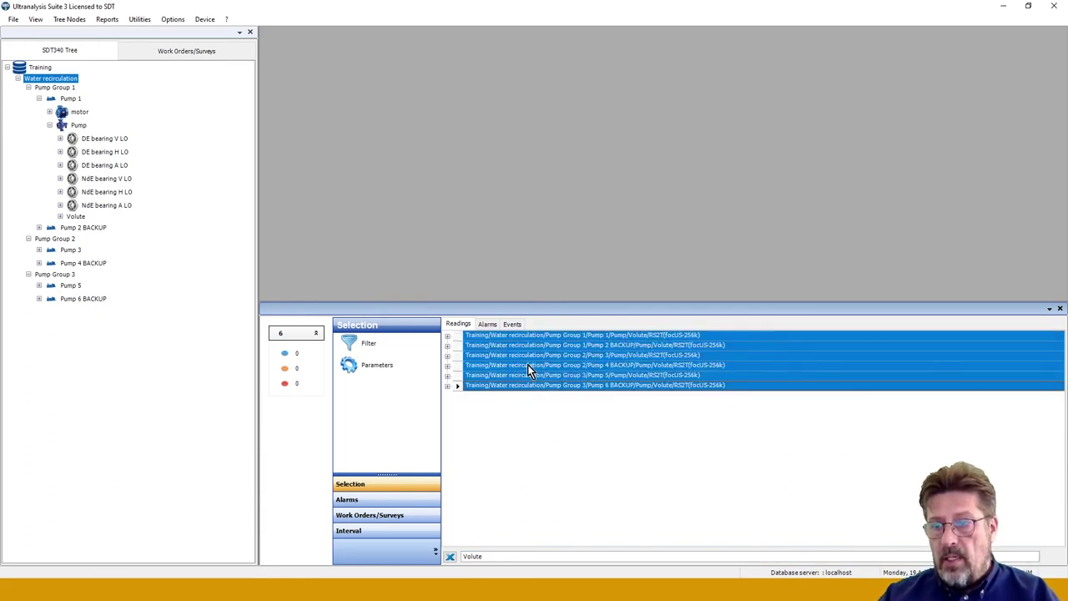
{"action": "left_click", "coordinate": [393, 503]}
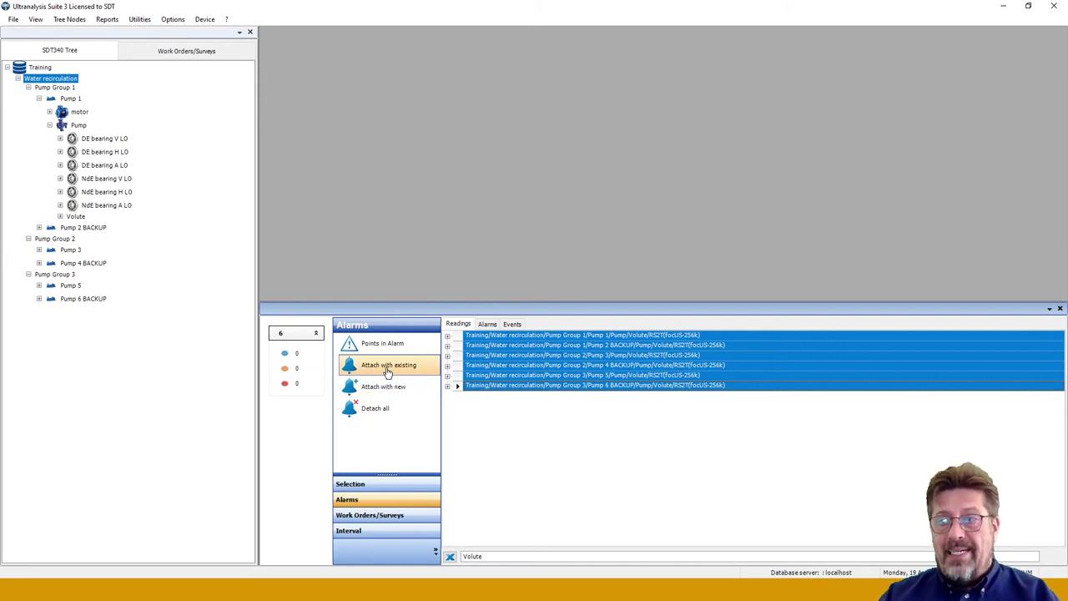
{"action": "left_click", "coordinate": [387, 372]}
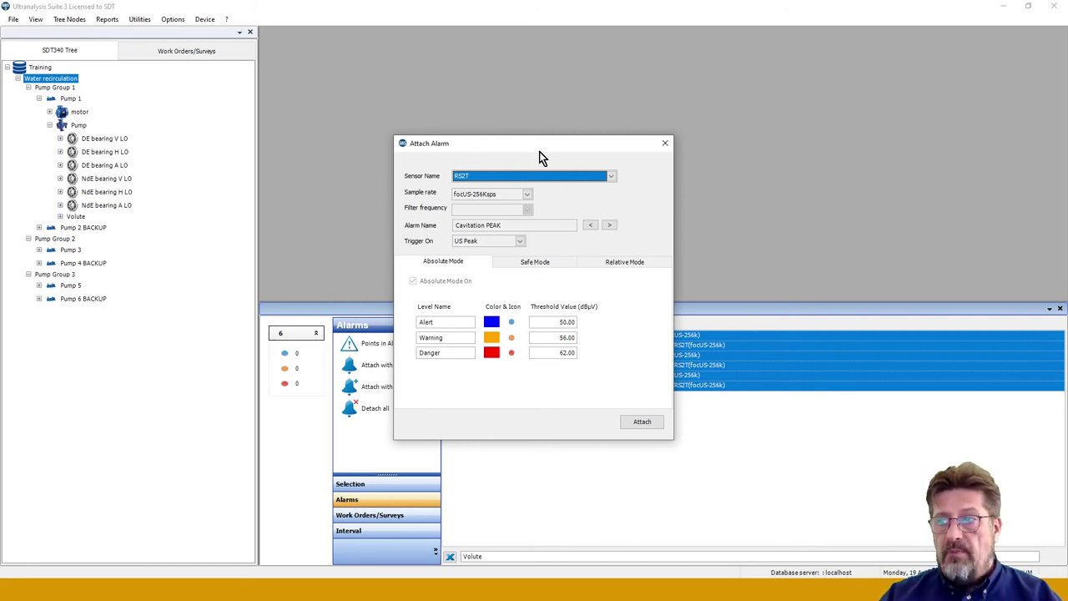
{"action": "left_click", "coordinate": [652, 424]}
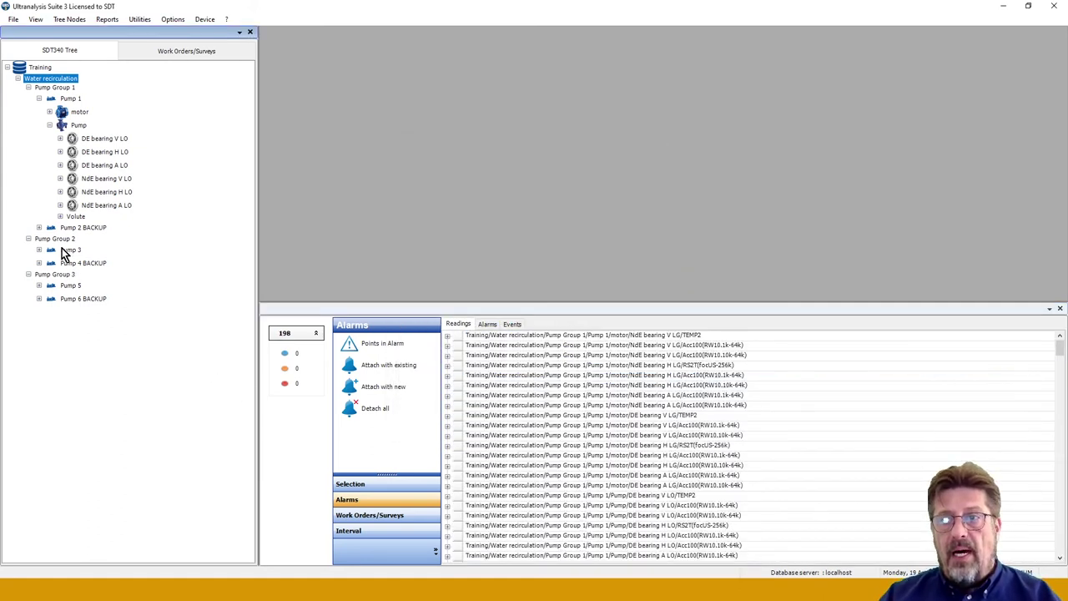
- Check the alarm attached to the RS2T measurement of Pump 4 BACKUP's Volute, including its threshold levels and safe range
{"action": "left_click", "coordinate": [38, 262]}
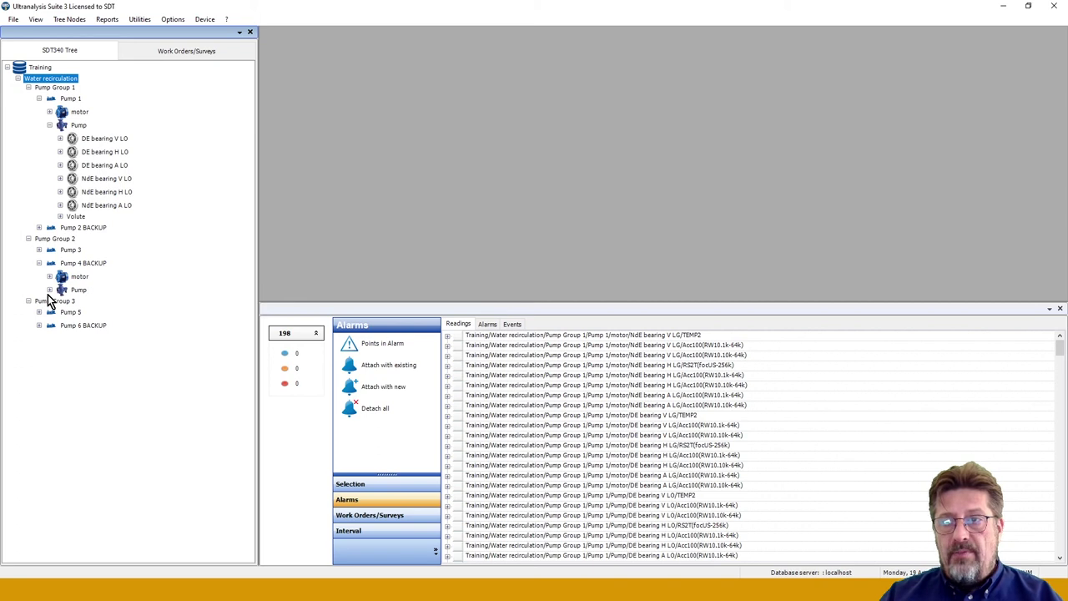
{"action": "left_click", "coordinate": [48, 290]}
{"action": "left_click", "coordinate": [60, 380]}
{"action": "double_click", "coordinate": [100, 394]}
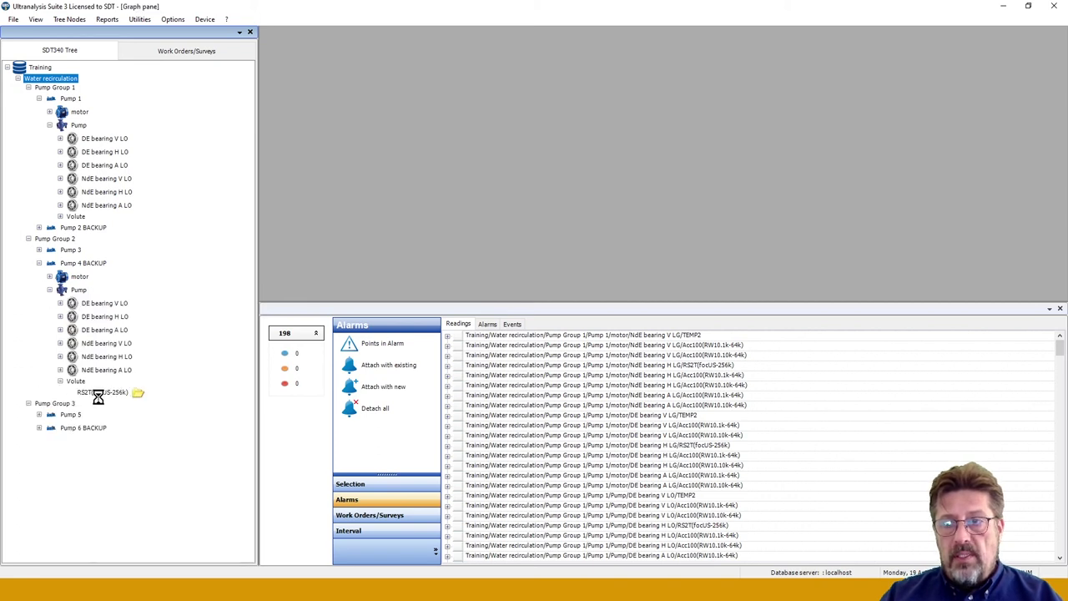
{"action": "left_click", "coordinate": [101, 391]}
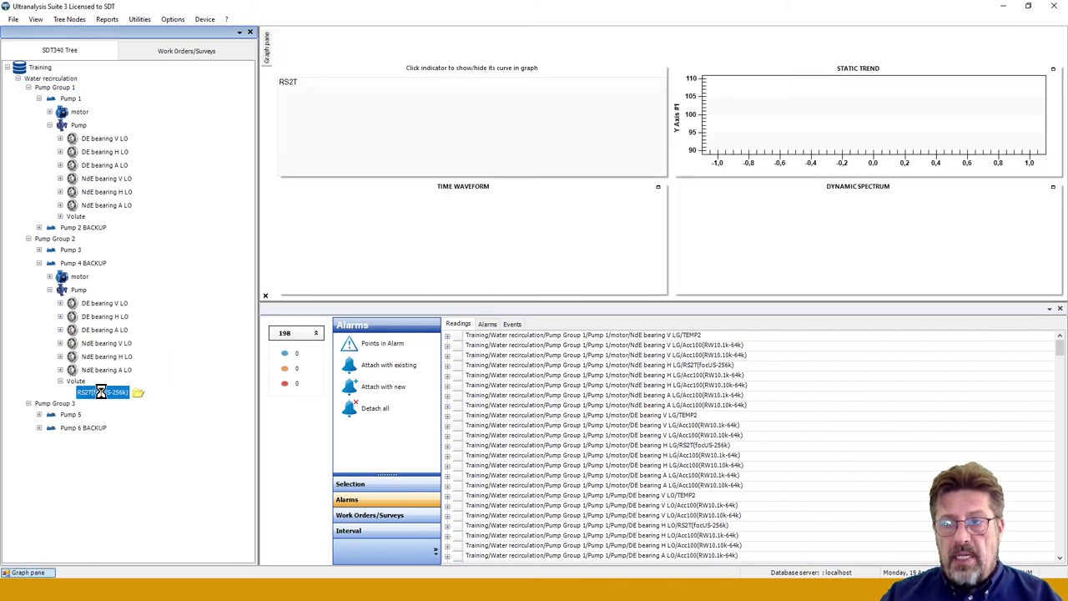
{"action": "left_click", "coordinate": [486, 324]}
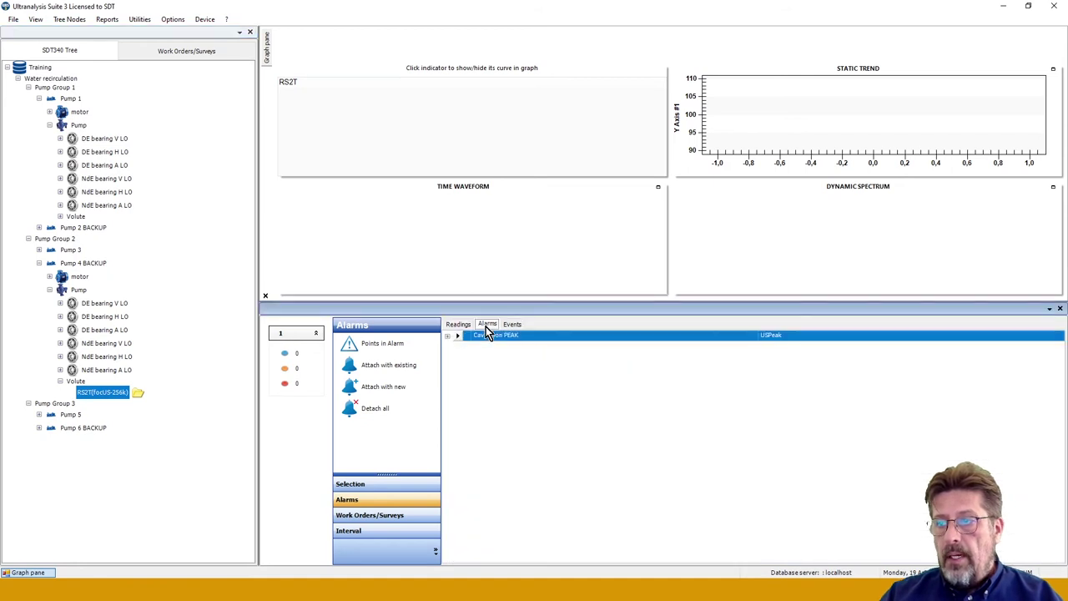
{"action": "left_click", "coordinate": [447, 336]}
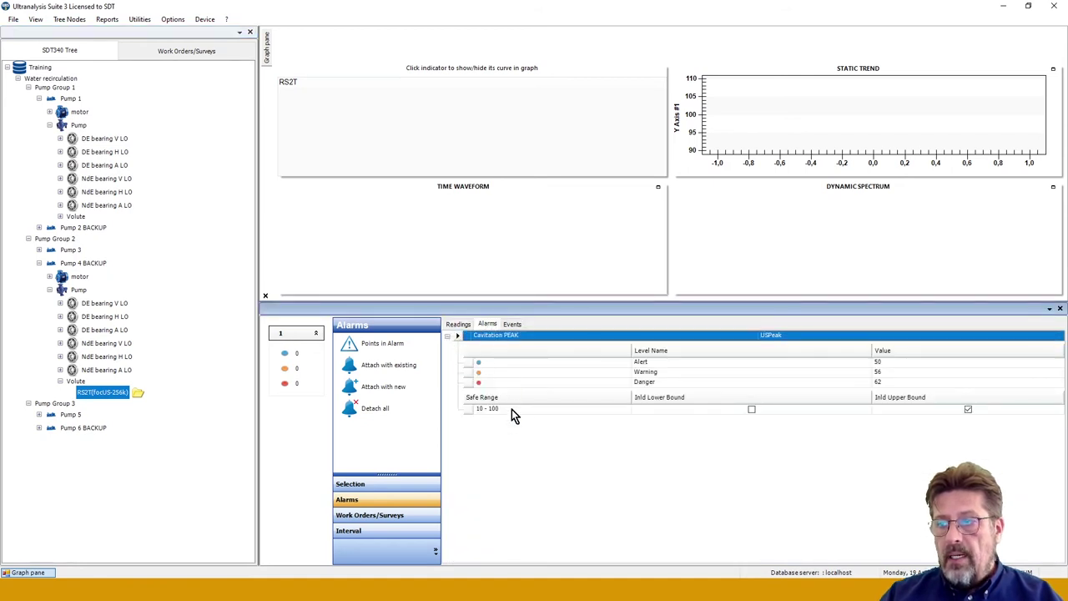
{"action": "left_click", "coordinate": [448, 338]}
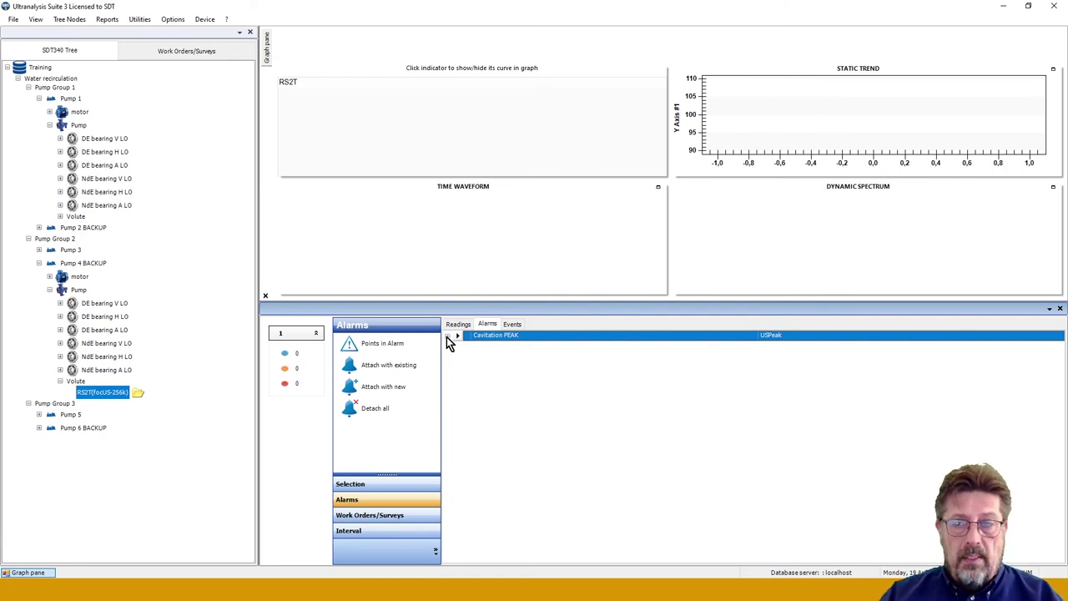
- Collapse Pump 4 BACKUP's Volute node and the whole Pump 1 branch in the tree
{"action": "left_click", "coordinate": [60, 381]}
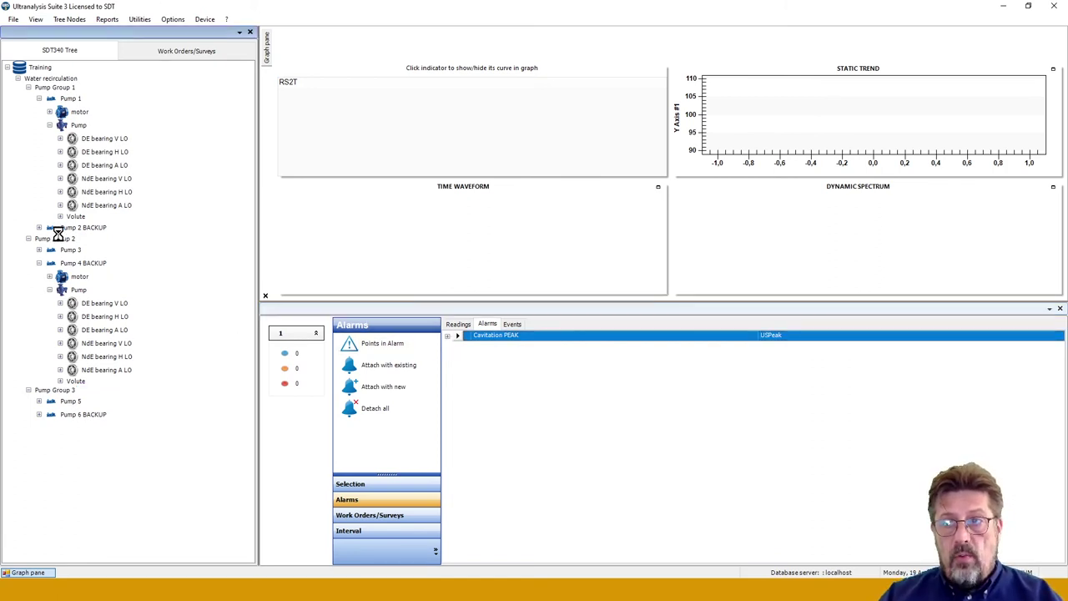
{"action": "left_click", "coordinate": [60, 216]}
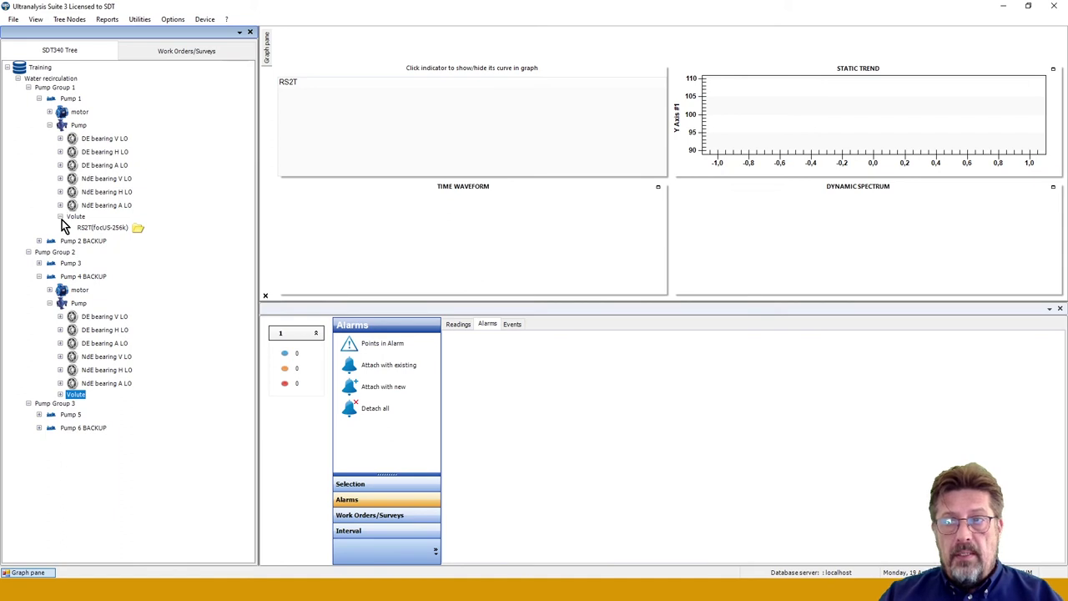
{"action": "left_click", "coordinate": [59, 216]}
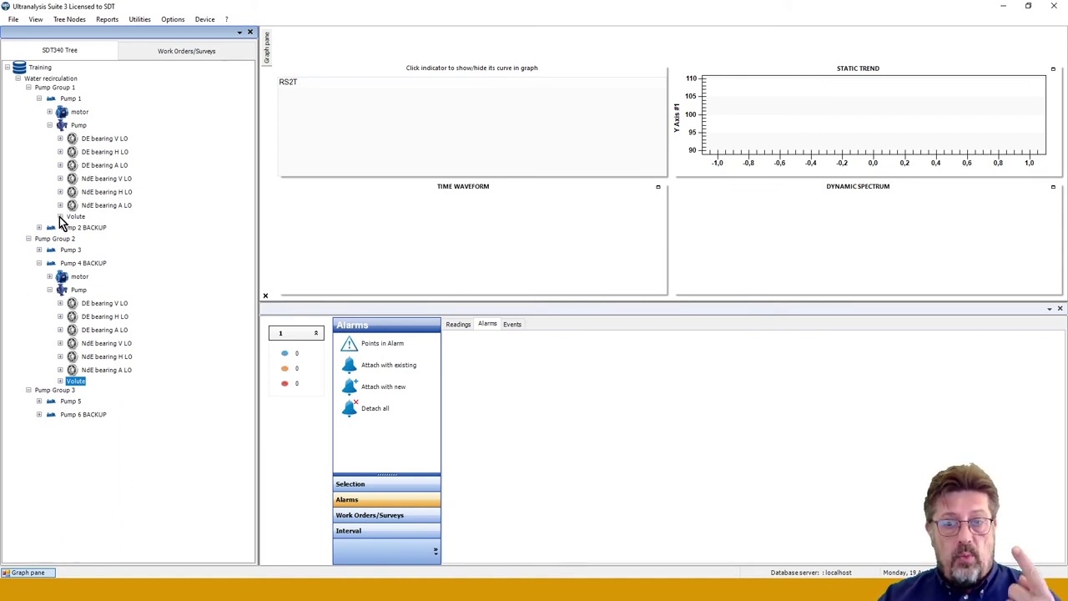
{"action": "left_click", "coordinate": [50, 125]}
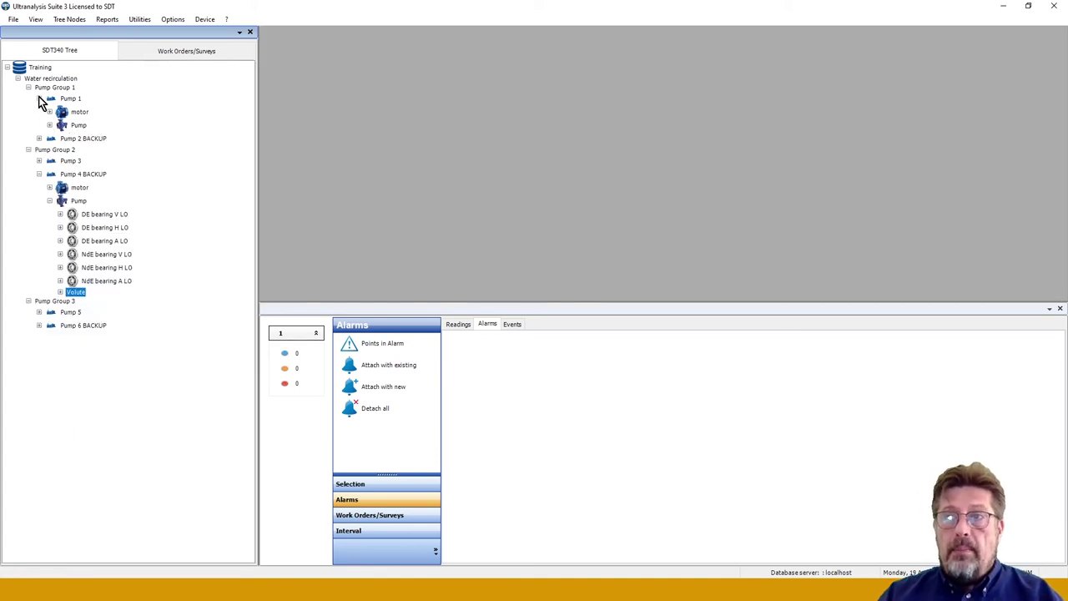
{"action": "left_click", "coordinate": [38, 99]}
- List all readings under Water recirculation again and filter them by "Volute"
{"action": "left_click", "coordinate": [42, 79]}
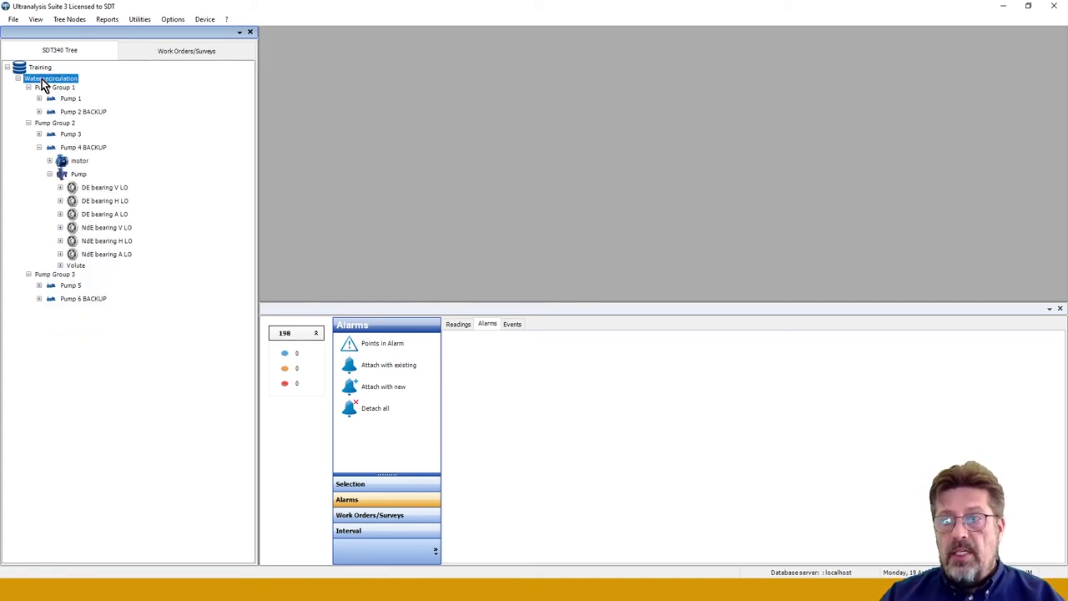
{"action": "left_click", "coordinate": [459, 324]}
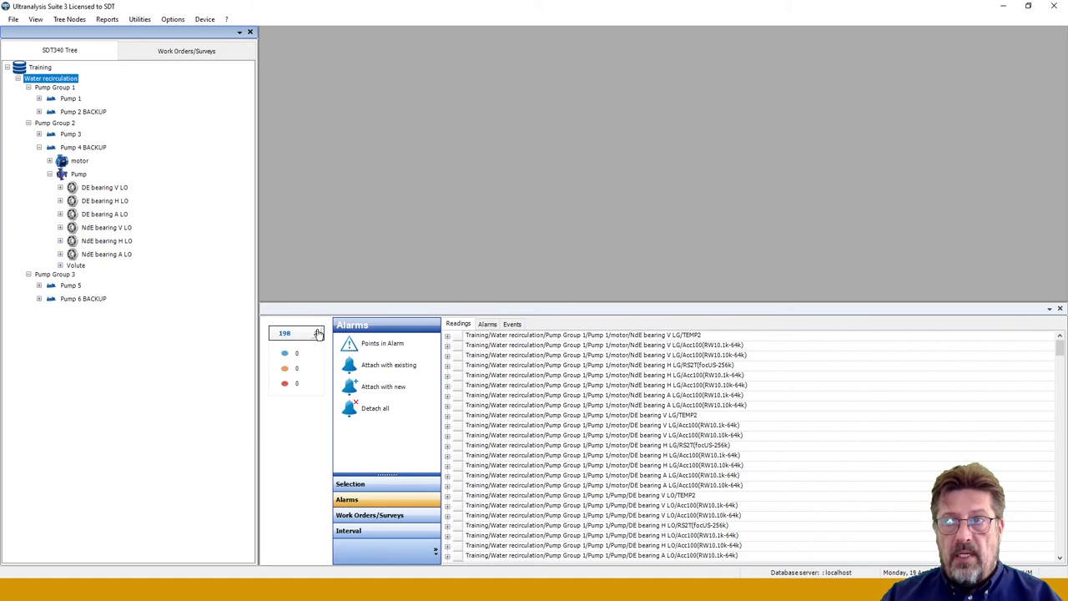
{"action": "left_click", "coordinate": [70, 100]}
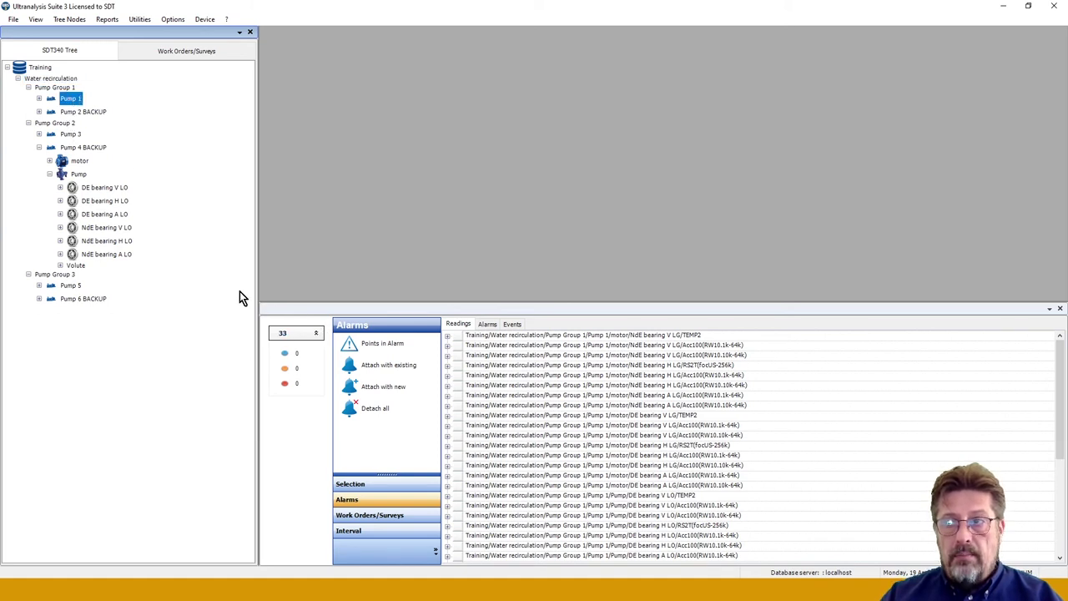
{"action": "left_click", "coordinate": [47, 80]}
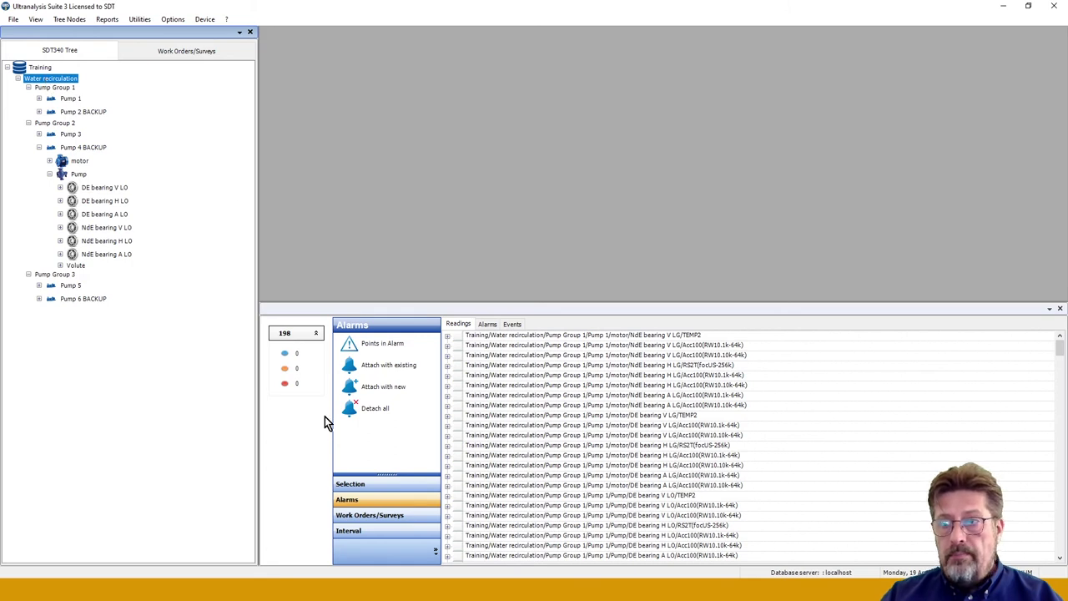
{"action": "left_click", "coordinate": [370, 485]}
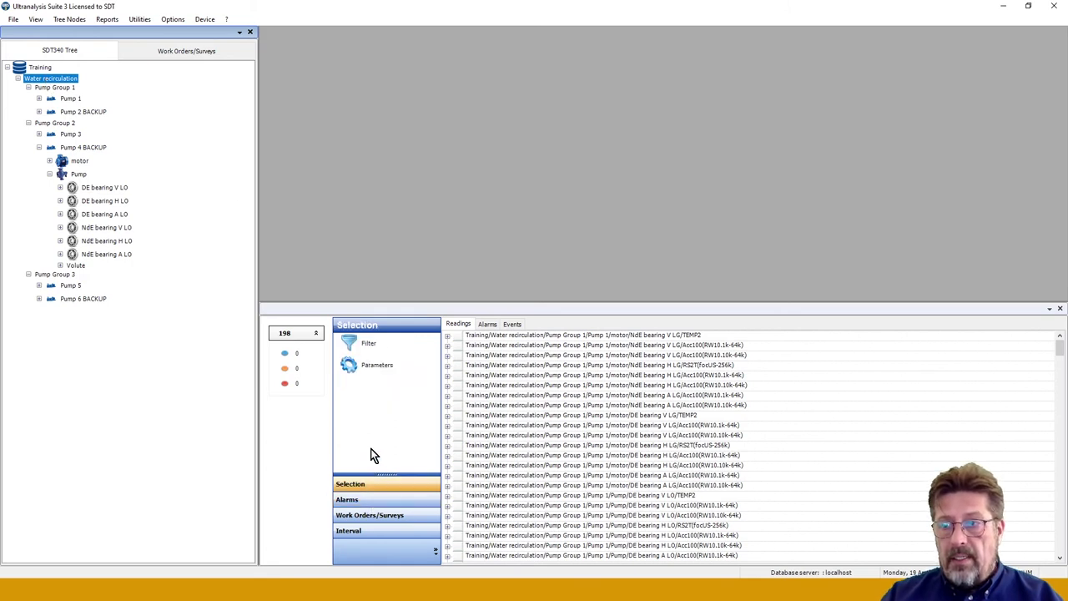
{"action": "left_click", "coordinate": [368, 345]}
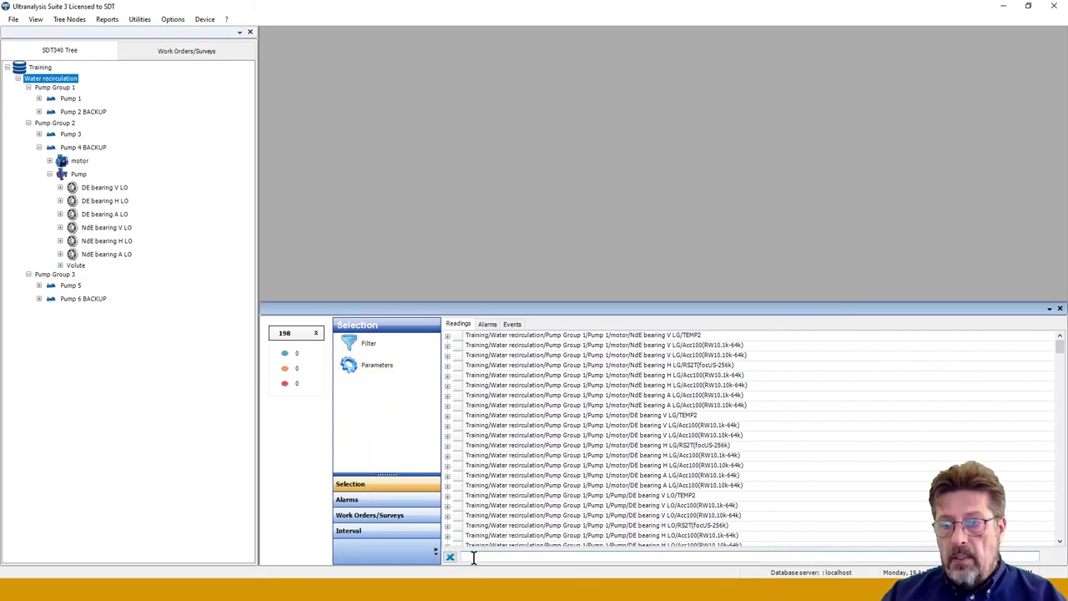
{"action": "type", "text": "Volute"}
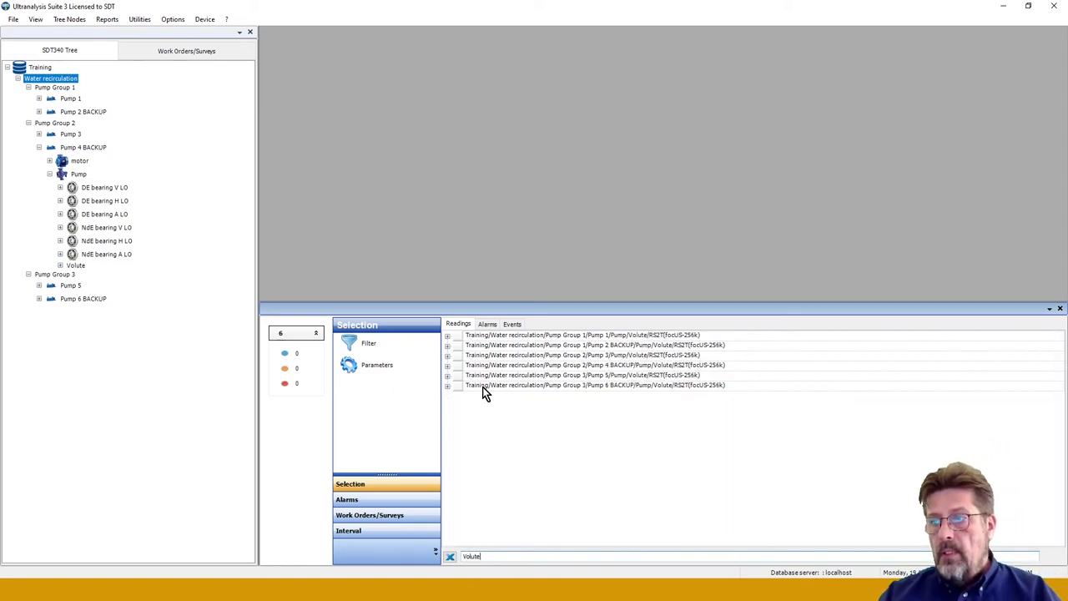
- Select all the filtered Volute RS2T(focUS-256k) readings and start creating a new alarm to attach to them
{"action": "left_click", "coordinate": [508, 336]}
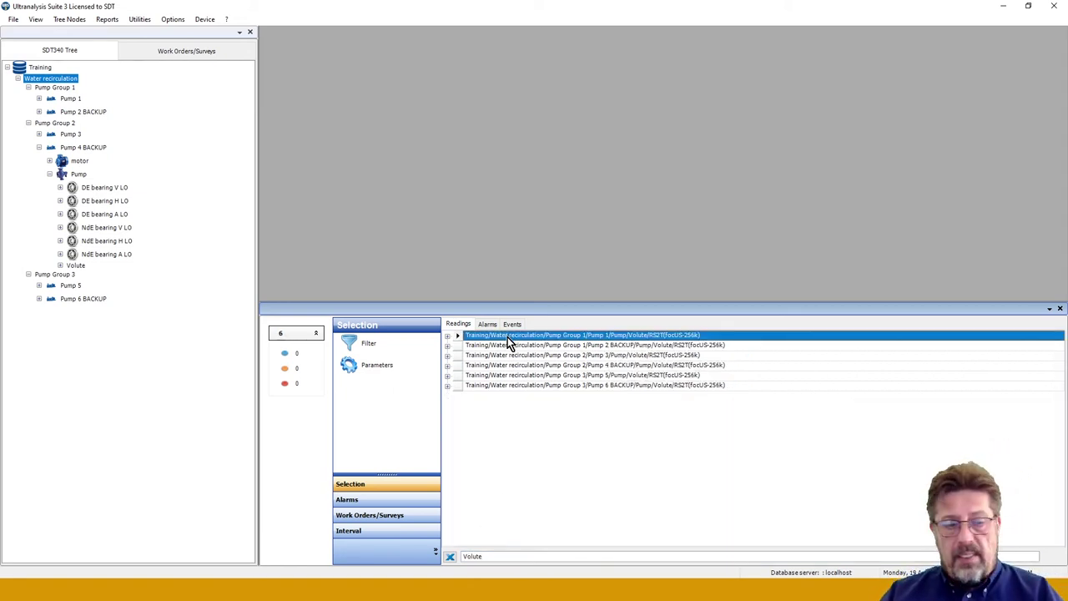
{"action": "left_click", "coordinate": [517, 385], "text": "shift"}
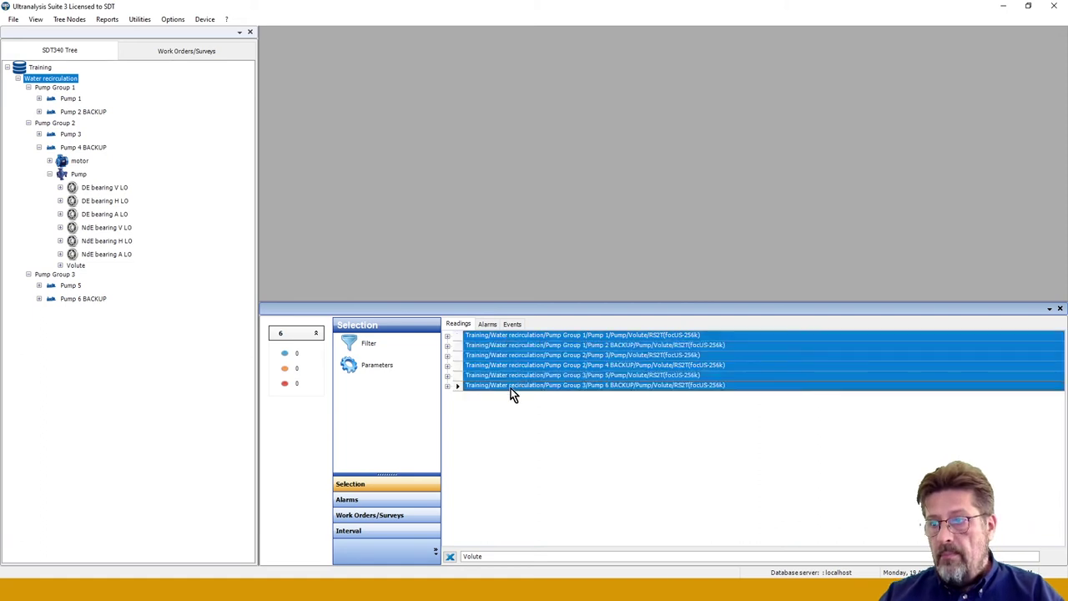
{"action": "left_click", "coordinate": [364, 499]}
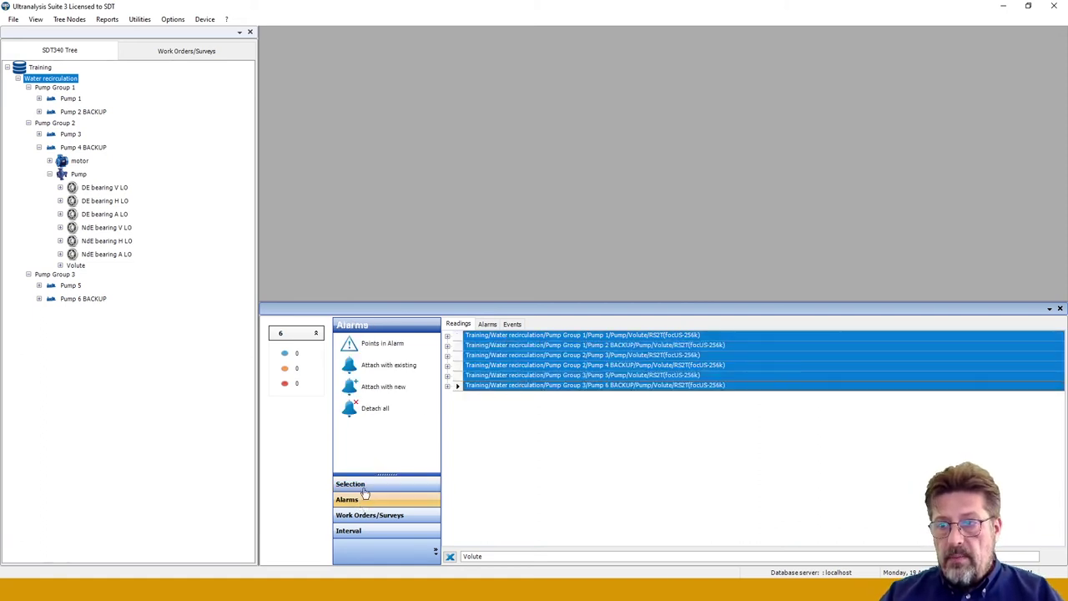
{"action": "left_click", "coordinate": [386, 390]}
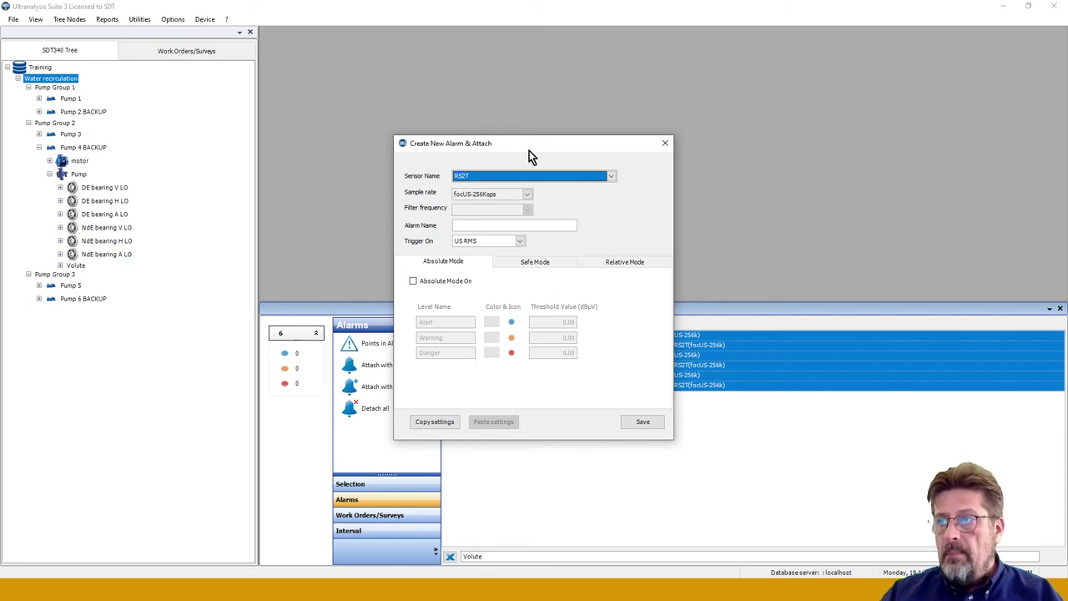
{"action": "left_click_drag", "start_coordinate": [529, 154], "coordinate": [348, 115]}
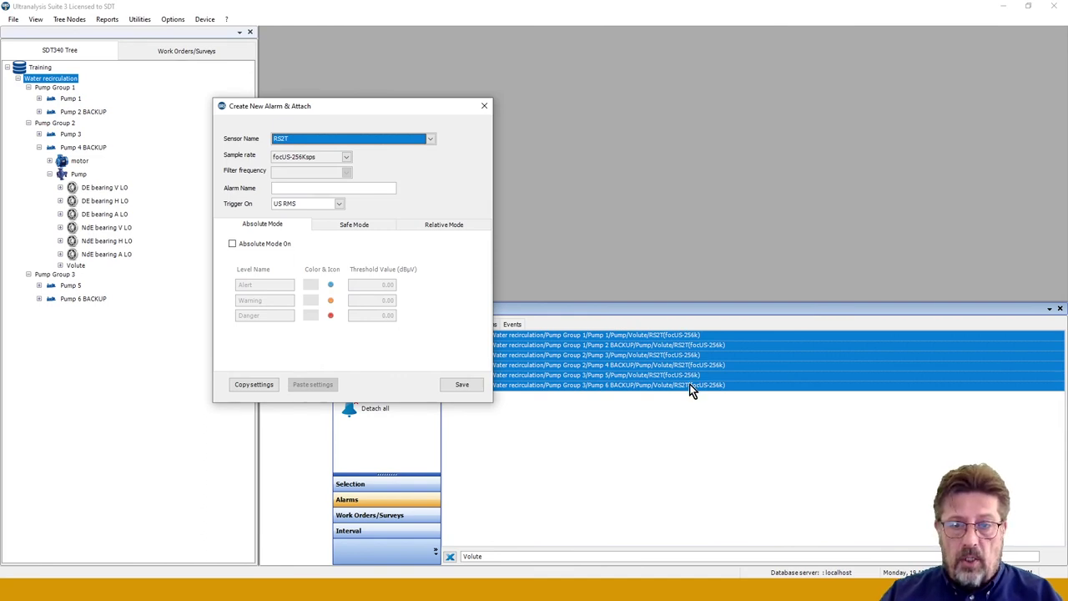
{"action": "left_click_drag", "start_coordinate": [344, 105], "coordinate": [499, 112]}
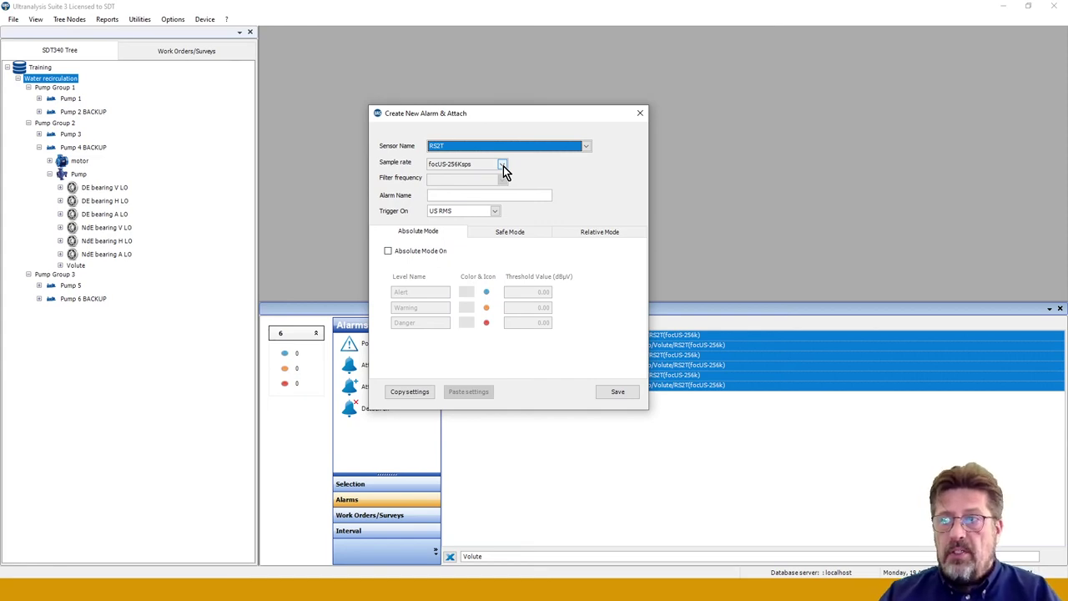
- Name the new alarm "Cavitation CF" and make it trigger on US Crest Factor
{"action": "left_click", "coordinate": [435, 194]}
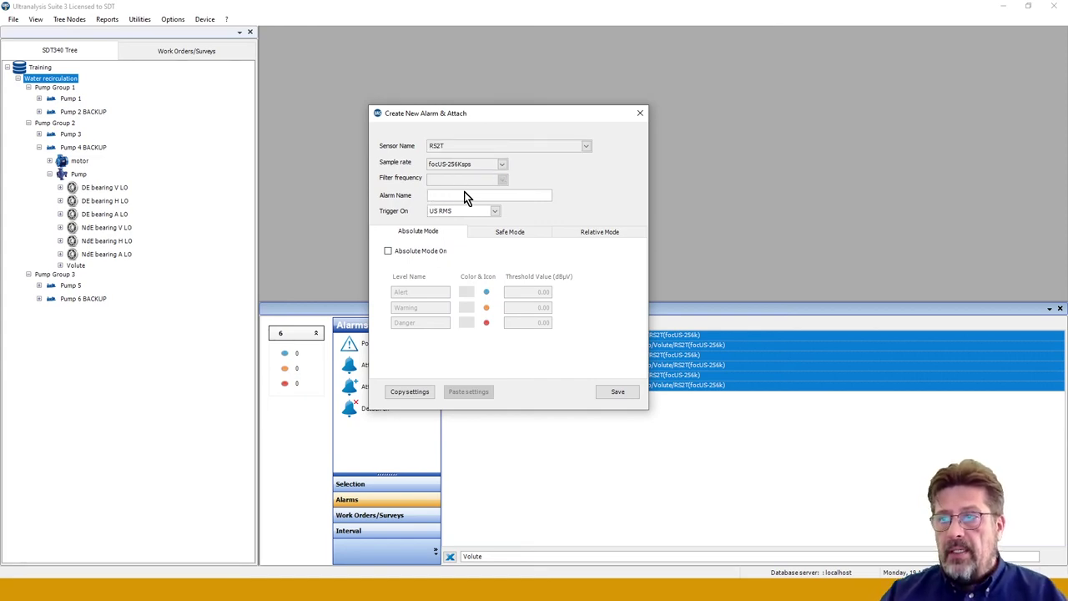
{"action": "type", "text": "Cavi"}
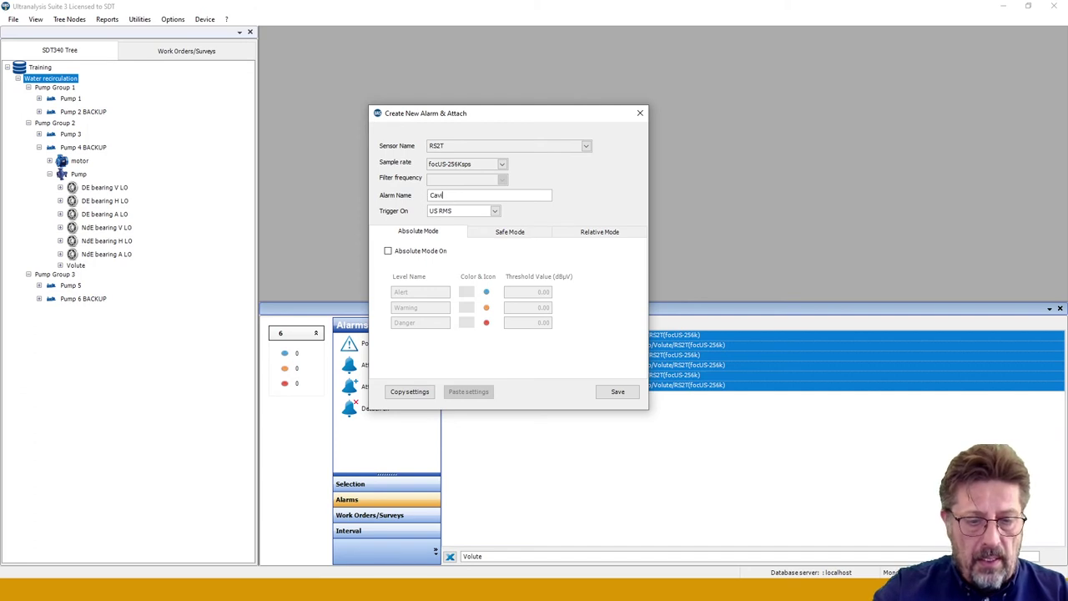
{"action": "type", "text": "tation CF"}
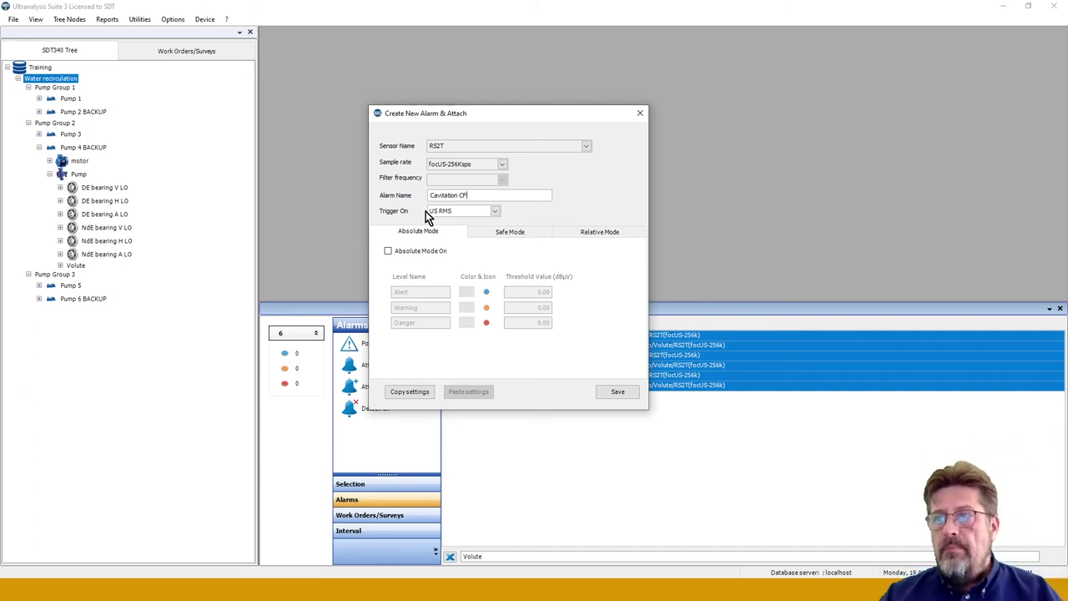
{"action": "left_click", "coordinate": [494, 211]}
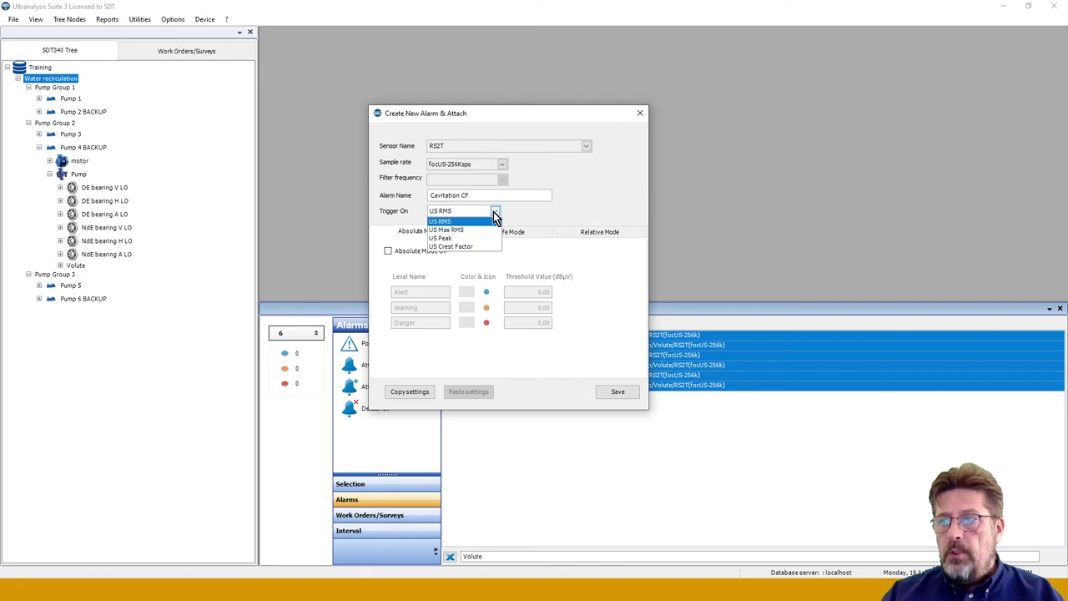
{"action": "left_click", "coordinate": [456, 247]}
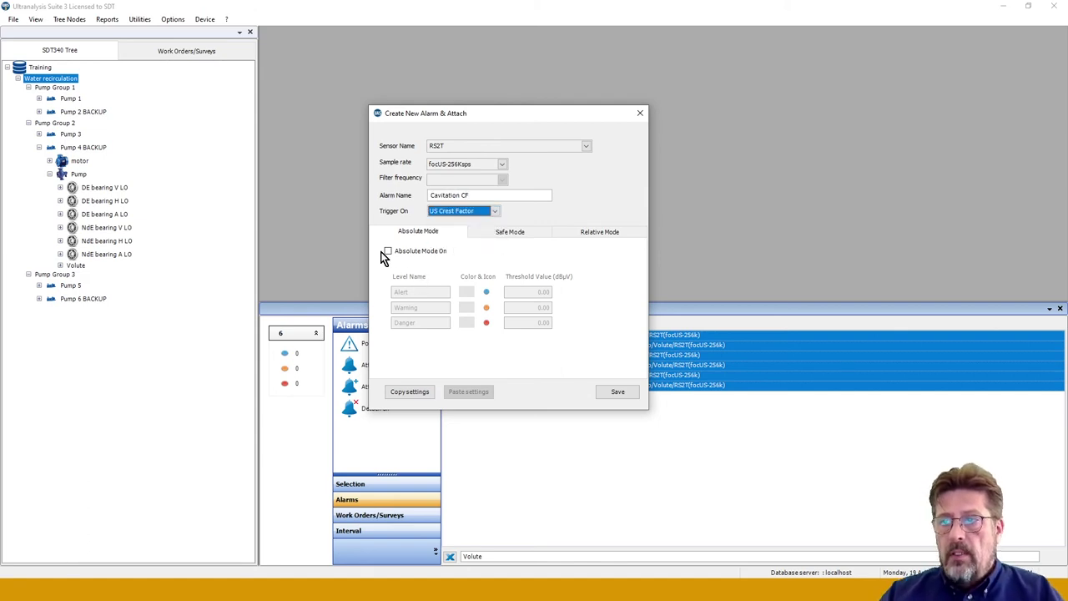
- Enable absolute mode with thresholds of 7 for Alert, 10 for Warning and 13 for Danger
{"action": "left_click", "coordinate": [387, 251]}
{"action": "left_click", "coordinate": [541, 291]}
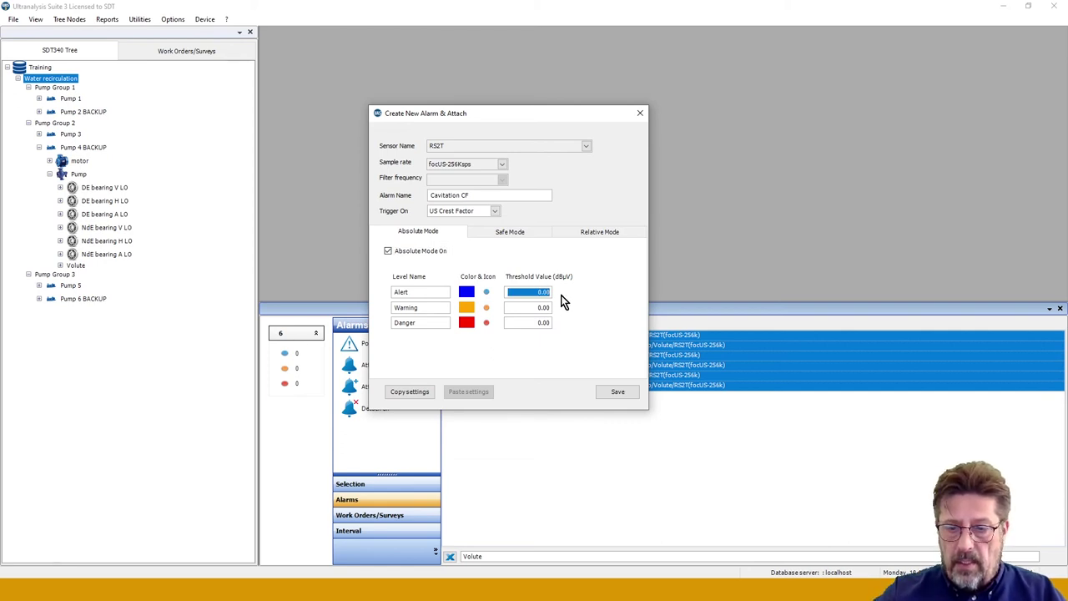
{"action": "type", "text": "7"}
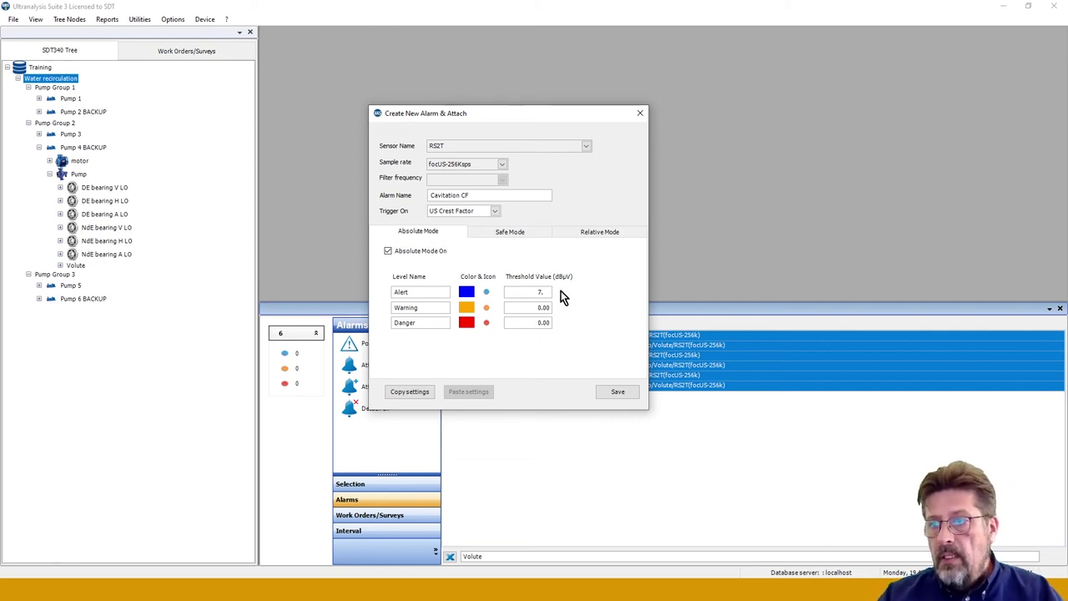
{"action": "left_click", "coordinate": [547, 307]}
{"action": "type", "text": "10"}
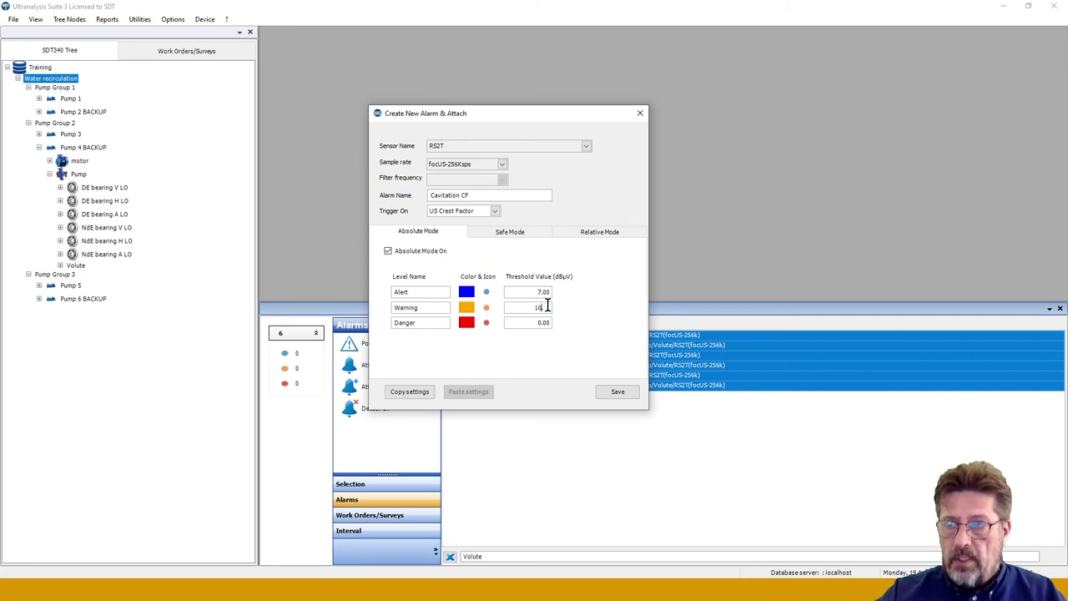
{"action": "left_click", "coordinate": [546, 318]}
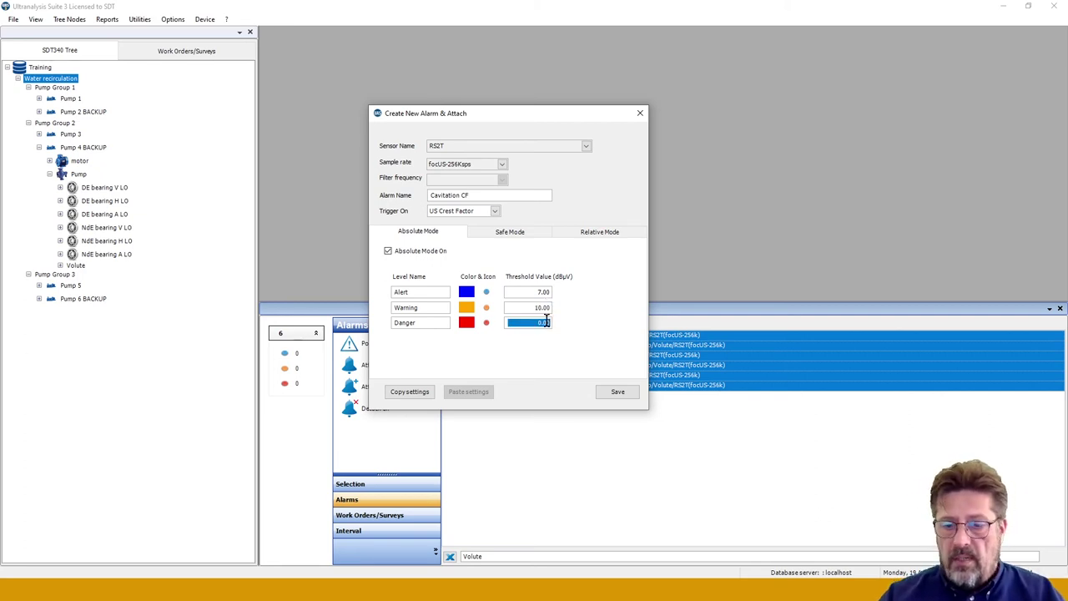
{"action": "type", "text": "13"}
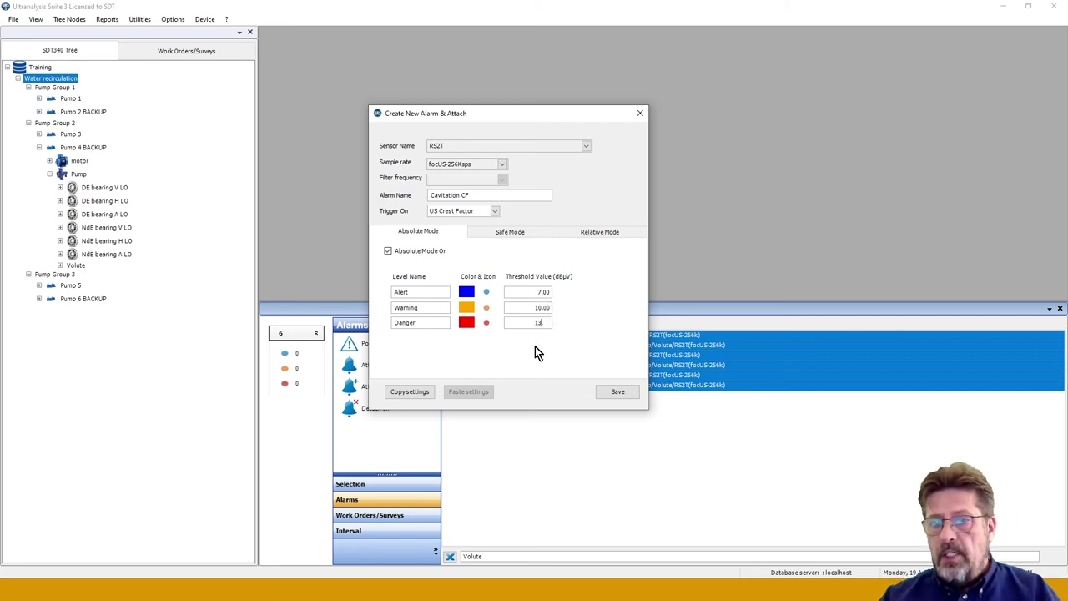
- Enable safe mode with a lower limit of 3 and an upper limit of 60
{"action": "left_click", "coordinate": [513, 235]}
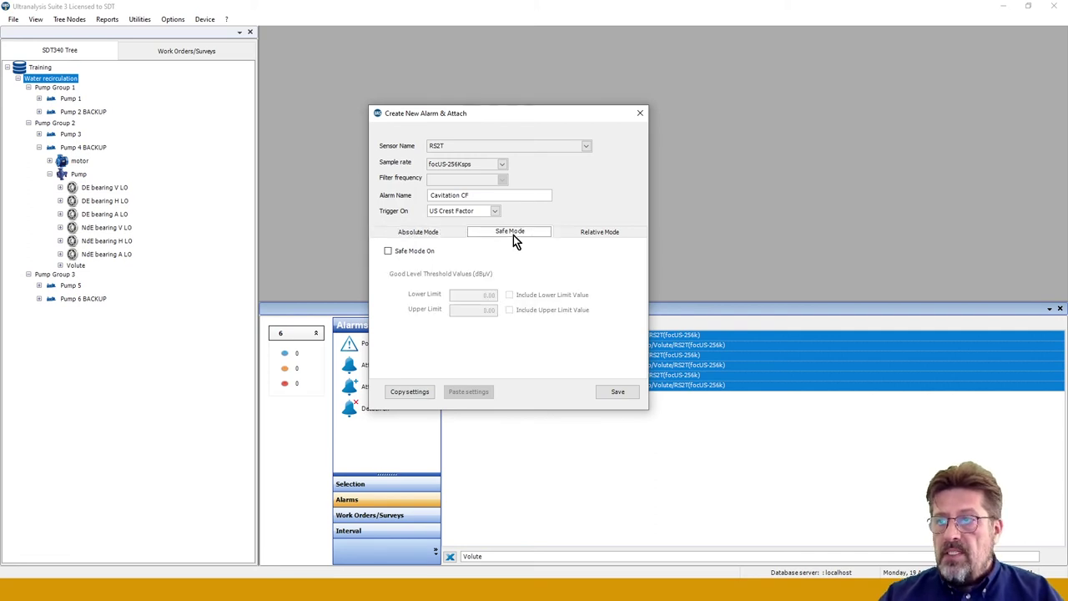
{"action": "left_click", "coordinate": [388, 251]}
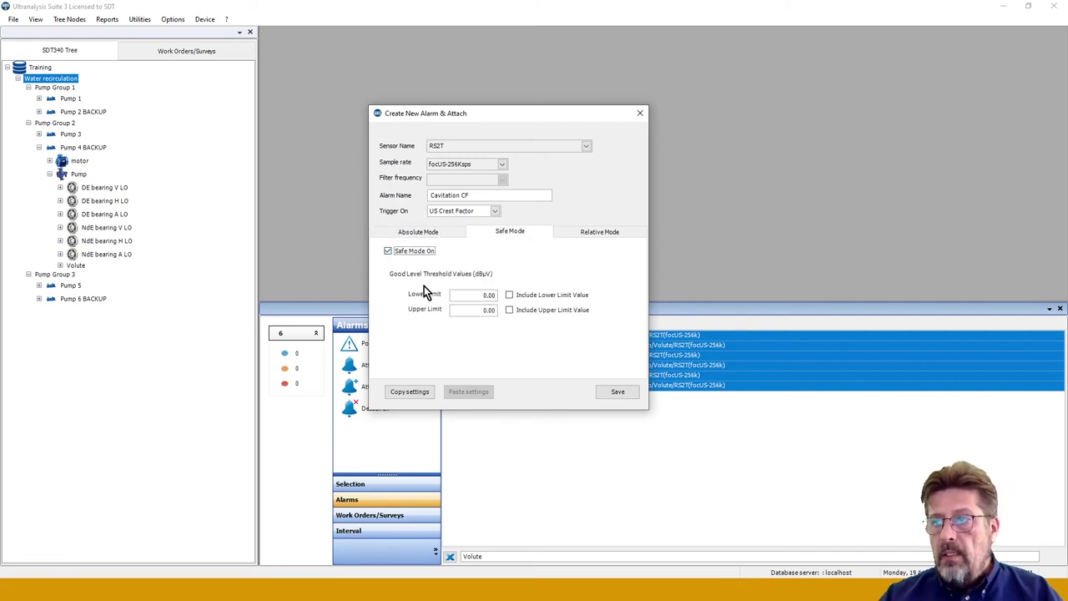
{"action": "double_click", "coordinate": [490, 299]}
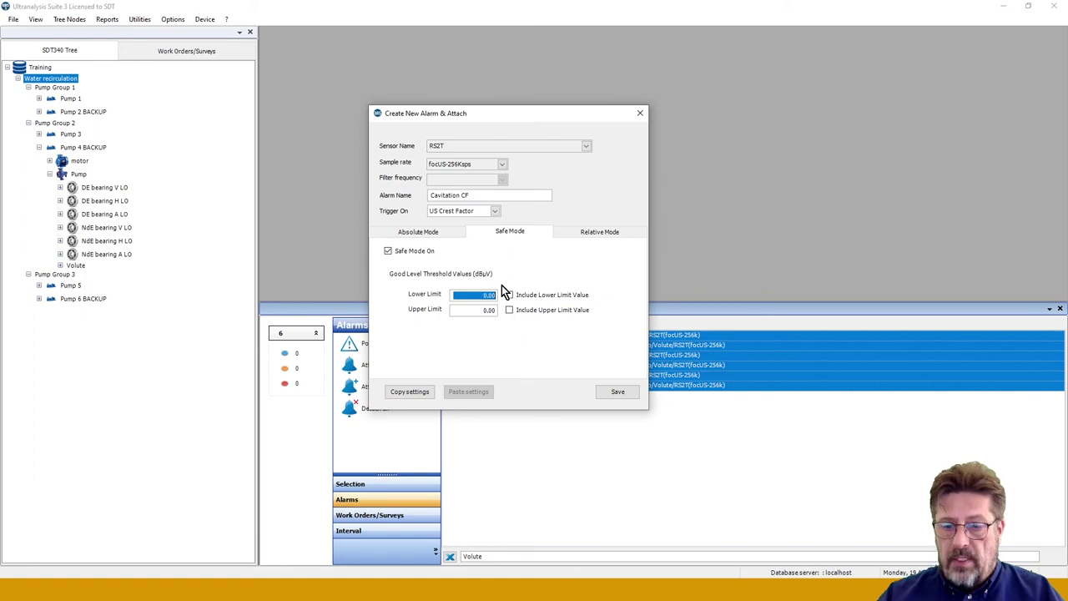
{"action": "type", "text": "1."}
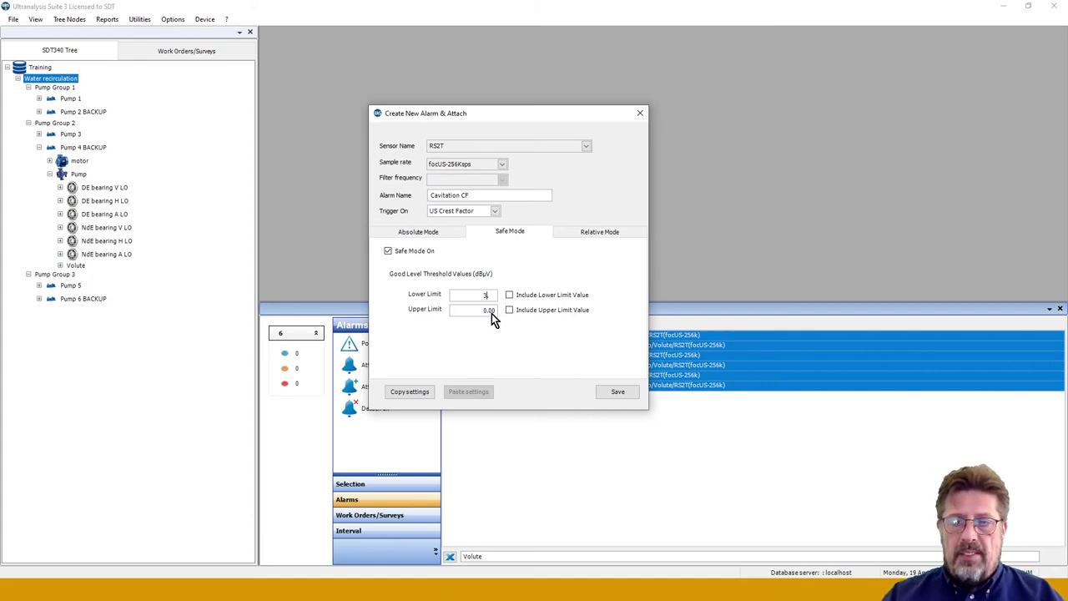
{"action": "key", "text": "Tab"}
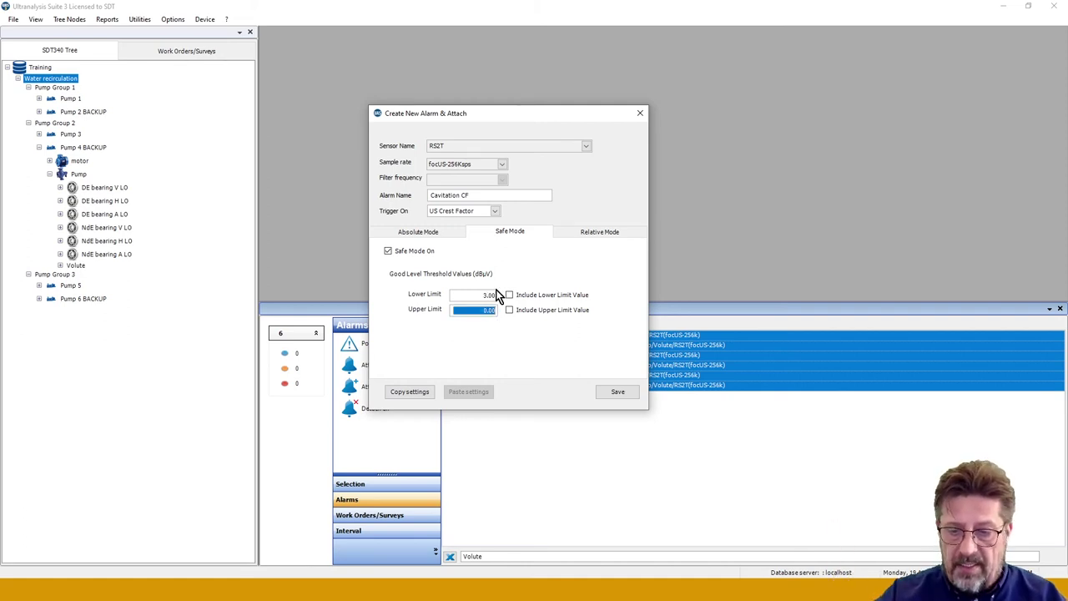
{"action": "type", "text": "60"}
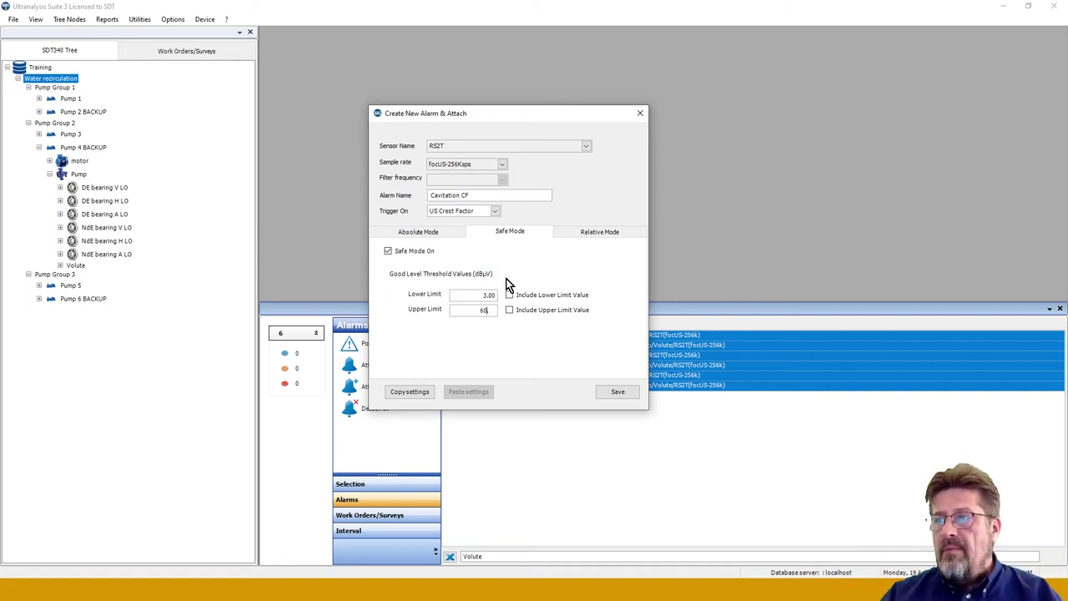
- Review the alarm's mode settings and save Cavitation CF to attach it to all the selected Volute readings
{"action": "left_click", "coordinate": [584, 236]}
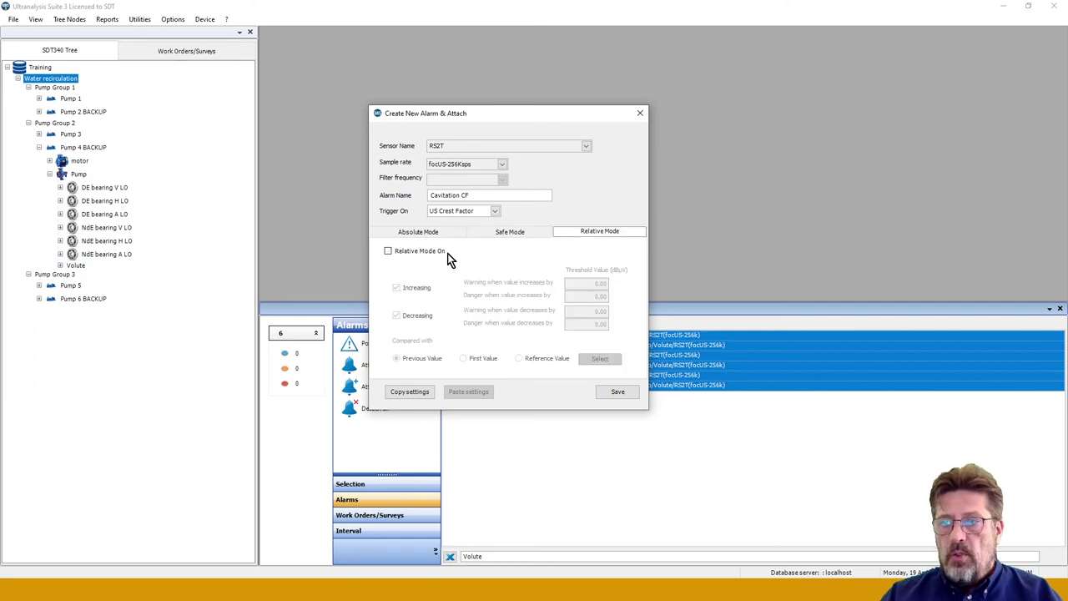
{"action": "left_click", "coordinate": [427, 232]}
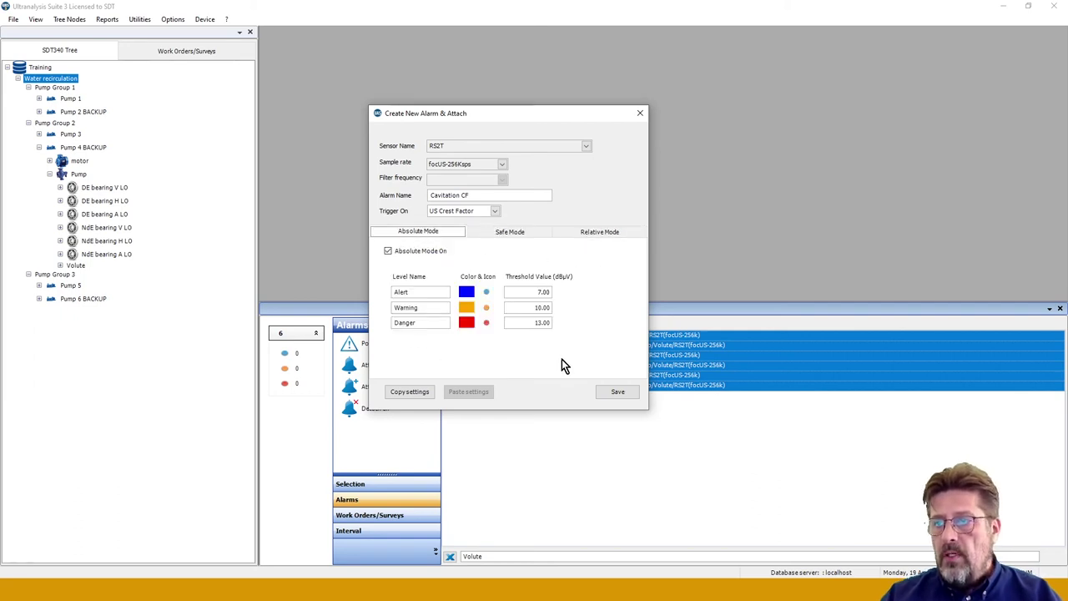
{"action": "left_click_drag", "start_coordinate": [484, 116], "coordinate": [226, 37]}
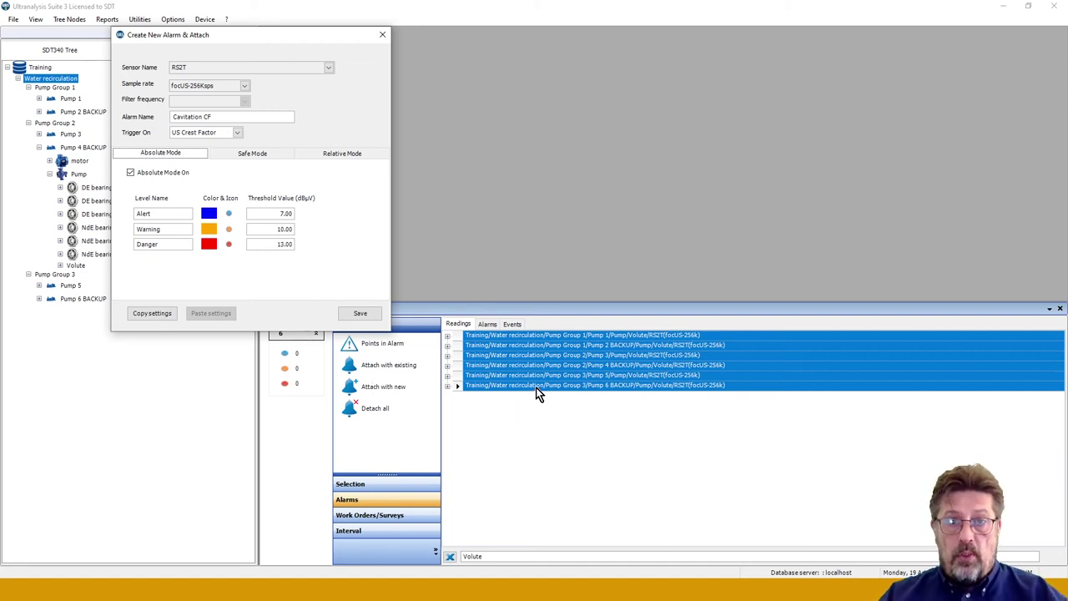
{"action": "left_click_drag", "start_coordinate": [239, 38], "coordinate": [549, 48]}
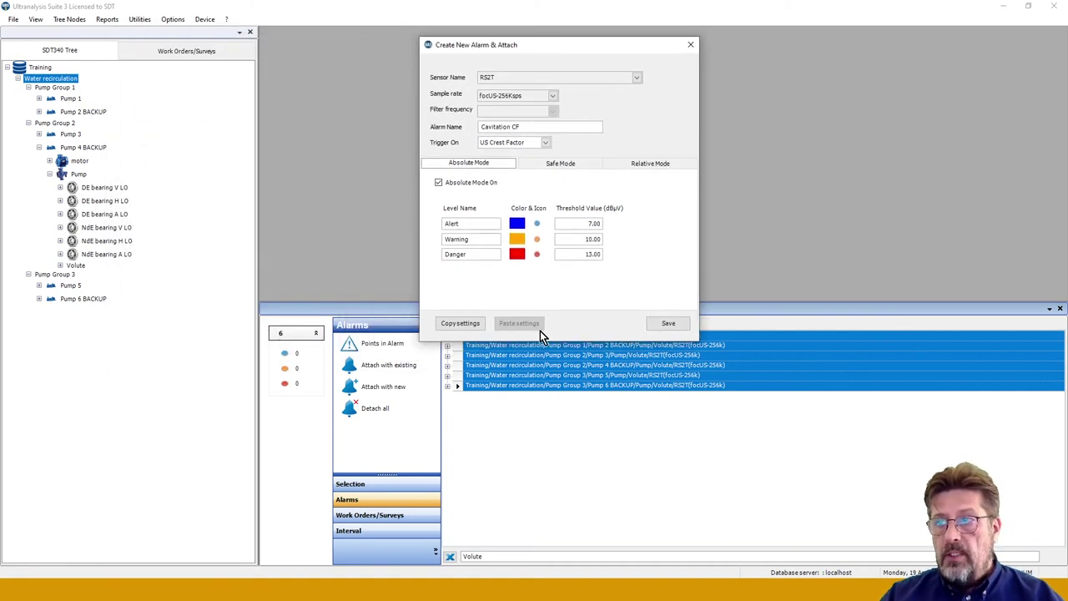
{"action": "left_click", "coordinate": [664, 323]}
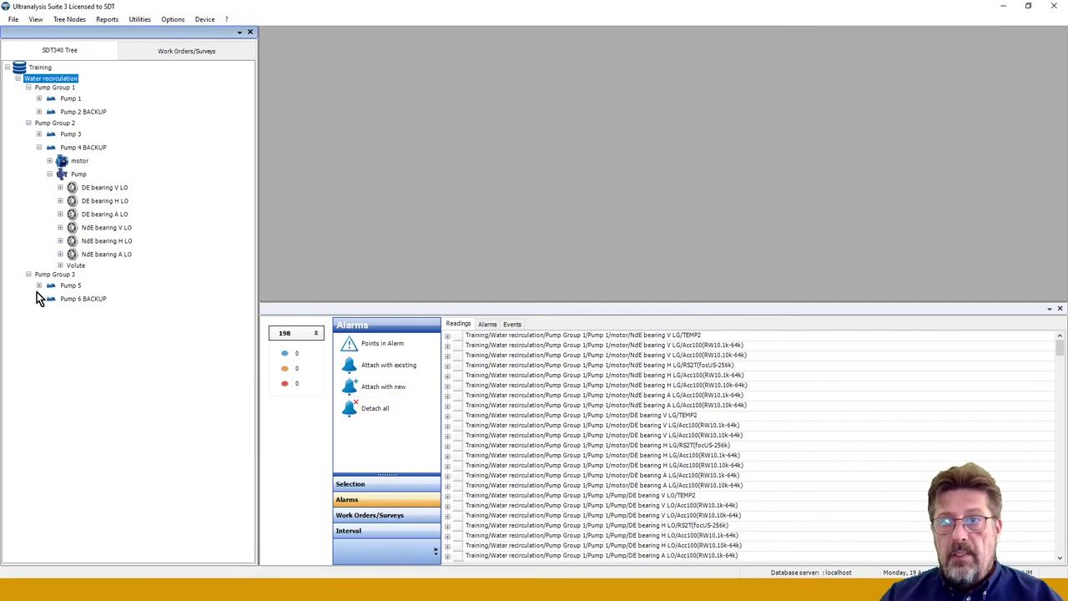
- Check the levels and safe ranges of the Cavitation CF and Cavitation PEAK alarms on Pump 4 BACKUP's Volute RS2T measurement
{"action": "left_click", "coordinate": [59, 265]}
{"action": "left_click", "coordinate": [94, 277]}
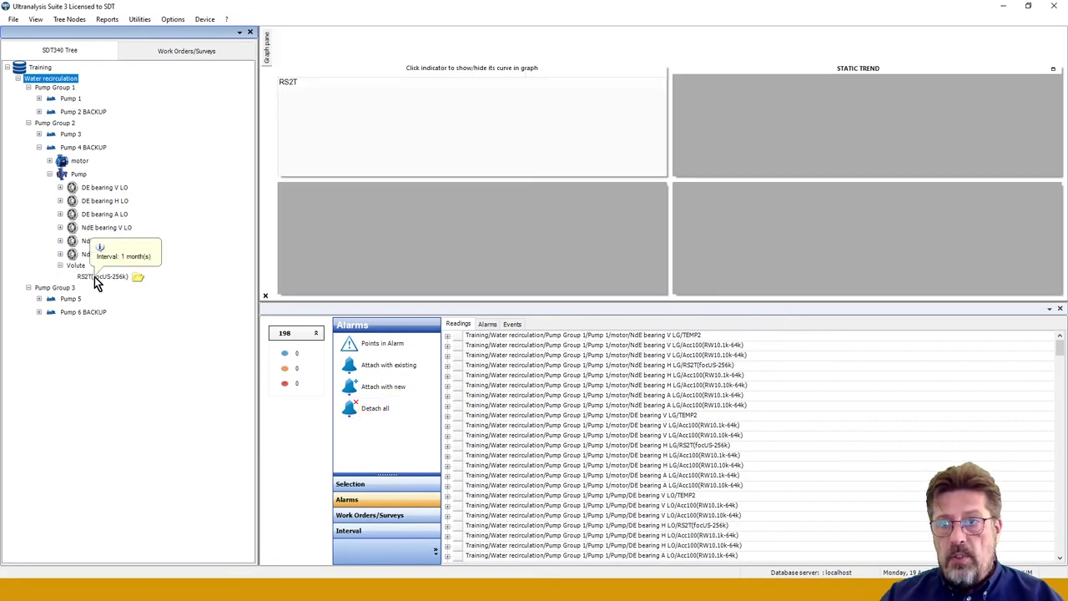
{"action": "left_click", "coordinate": [488, 325]}
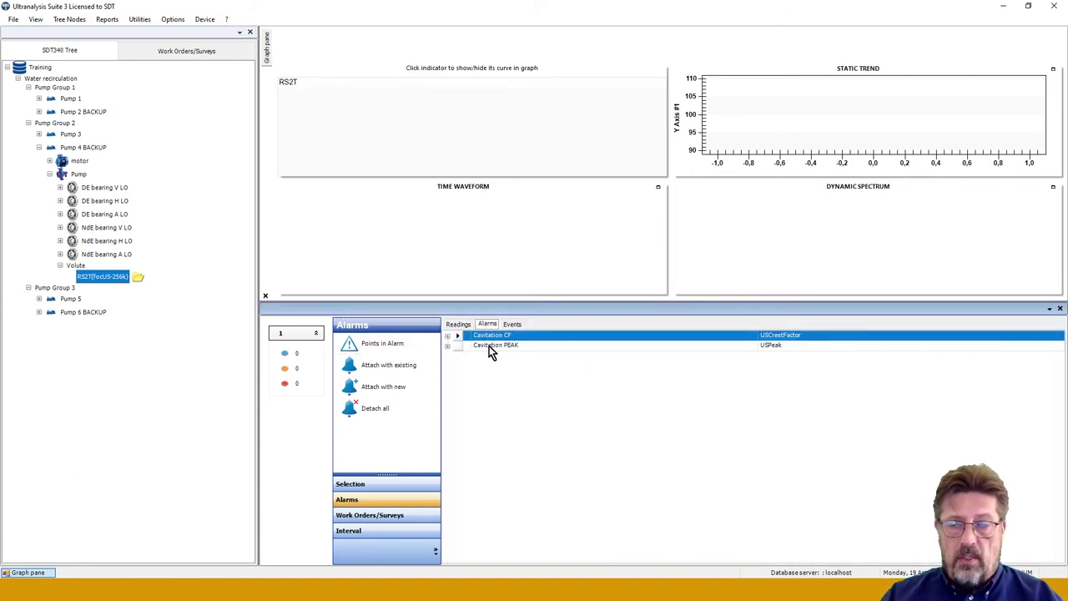
{"action": "left_click", "coordinate": [447, 336]}
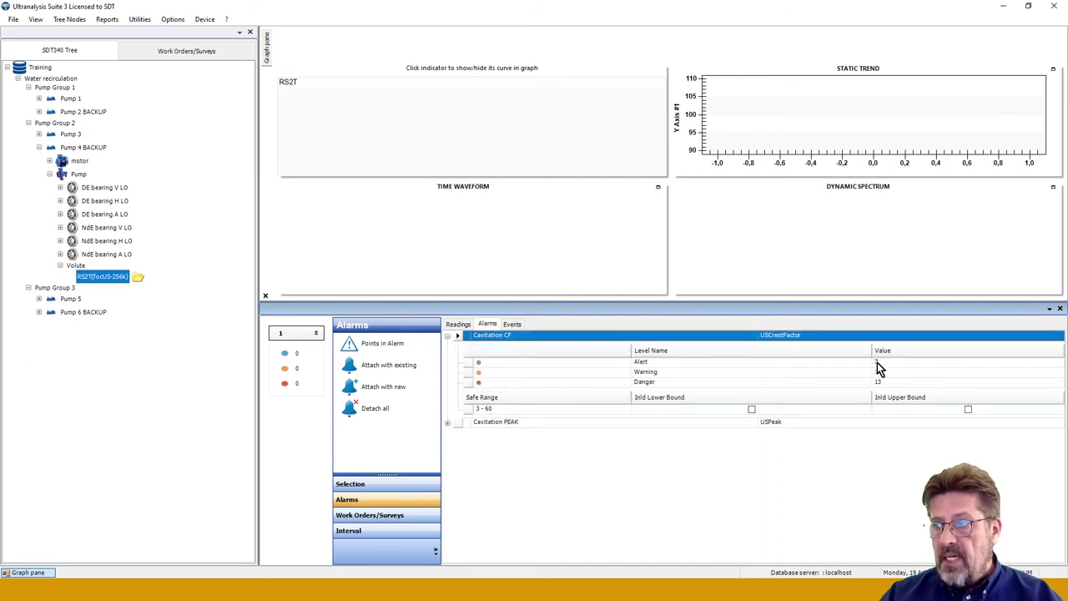
{"action": "left_click", "coordinate": [447, 423]}
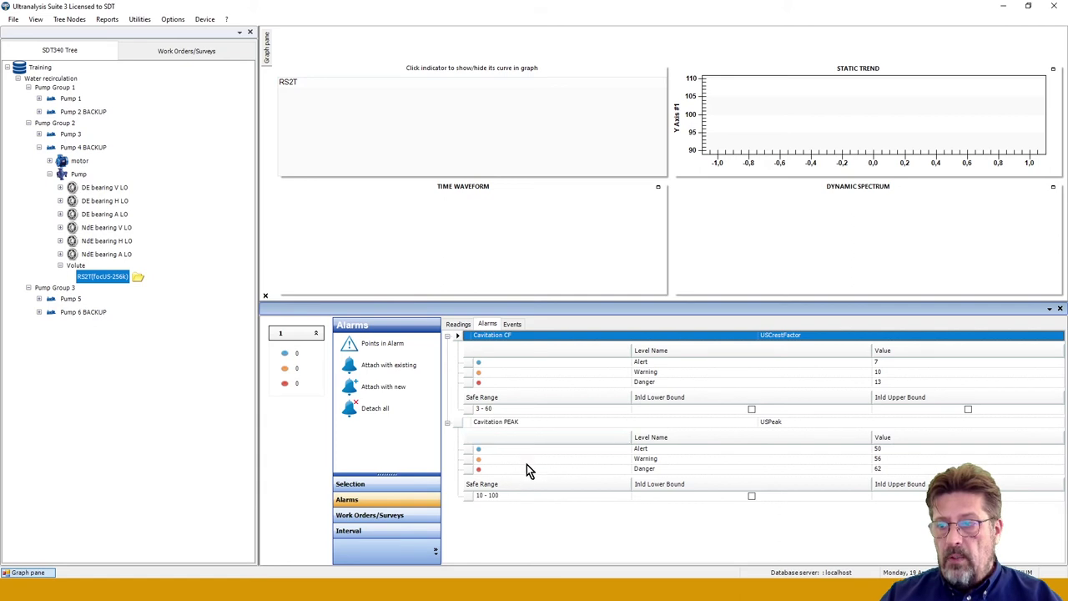
{"action": "left_click", "coordinate": [447, 335]}
{"action": "left_click", "coordinate": [446, 345]}
{"action": "left_click", "coordinate": [459, 325]}
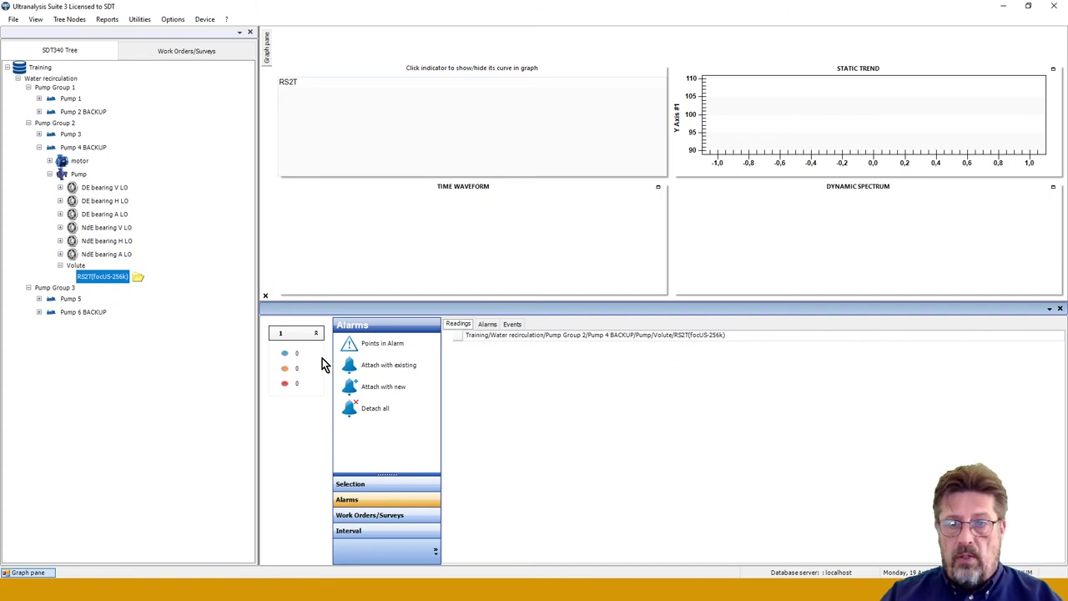
- Attach the existing Vib motor NdE alarm template to the Acc100(RW10.1k-64k) measurement of Pump 1's motor NdE bearing V LG
{"action": "left_click", "coordinate": [60, 266]}
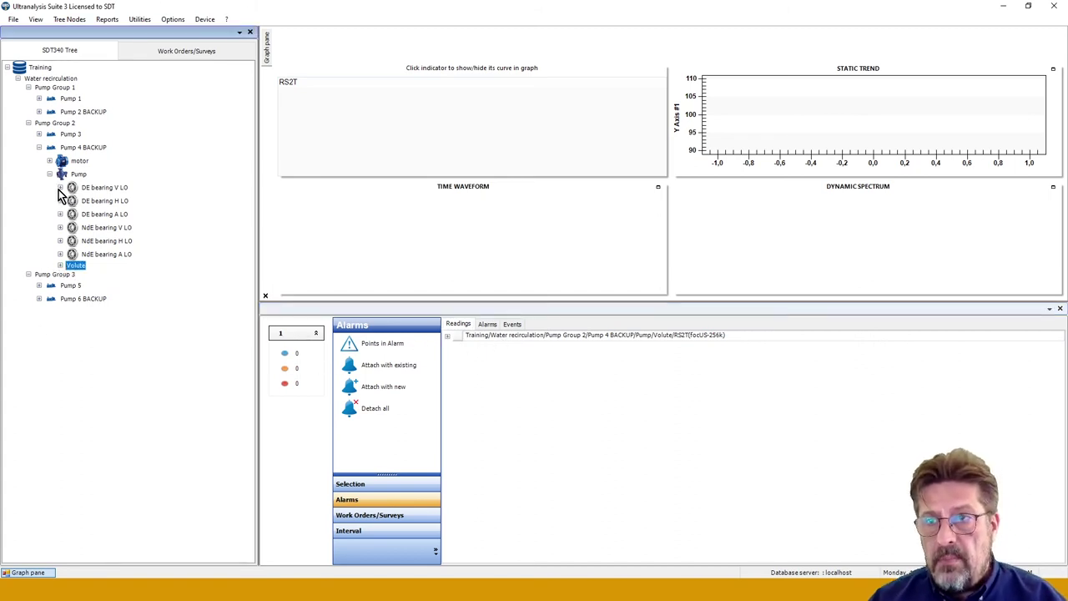
{"action": "left_click", "coordinate": [27, 122]}
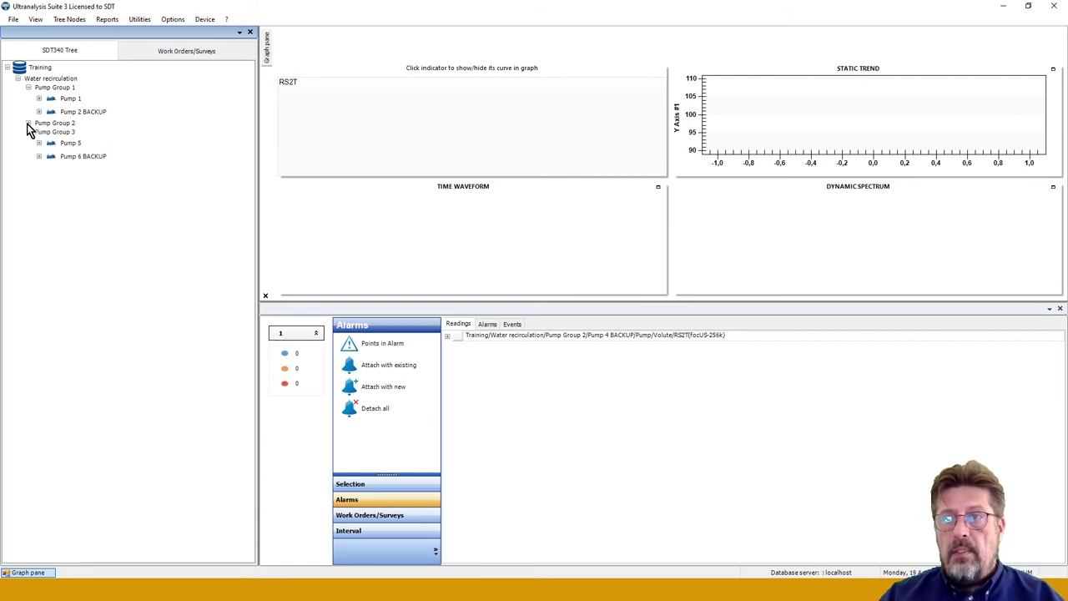
{"action": "left_click", "coordinate": [38, 99]}
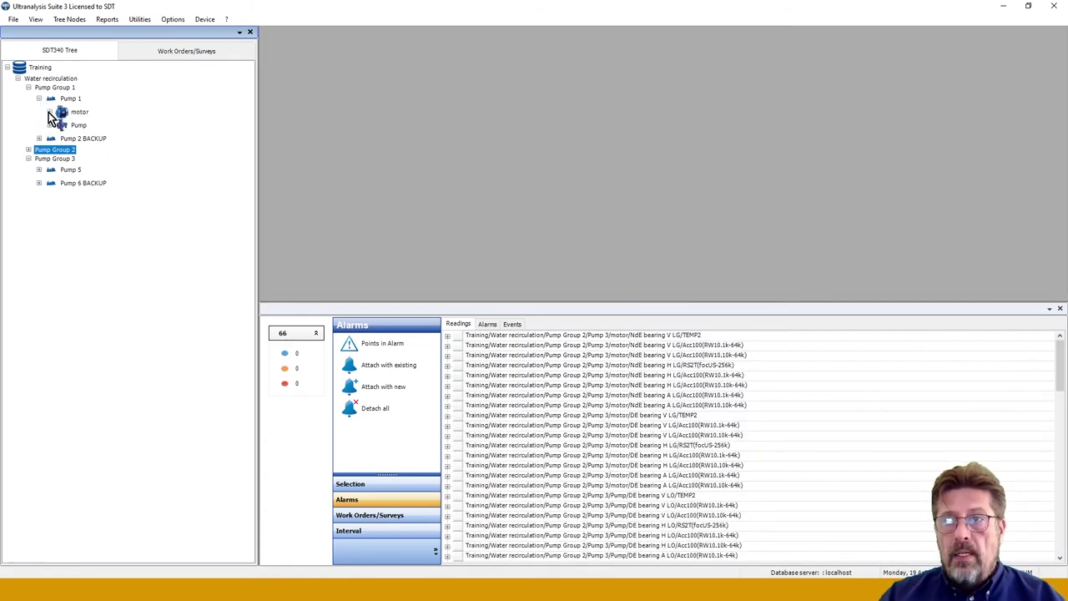
{"action": "left_click", "coordinate": [49, 111]}
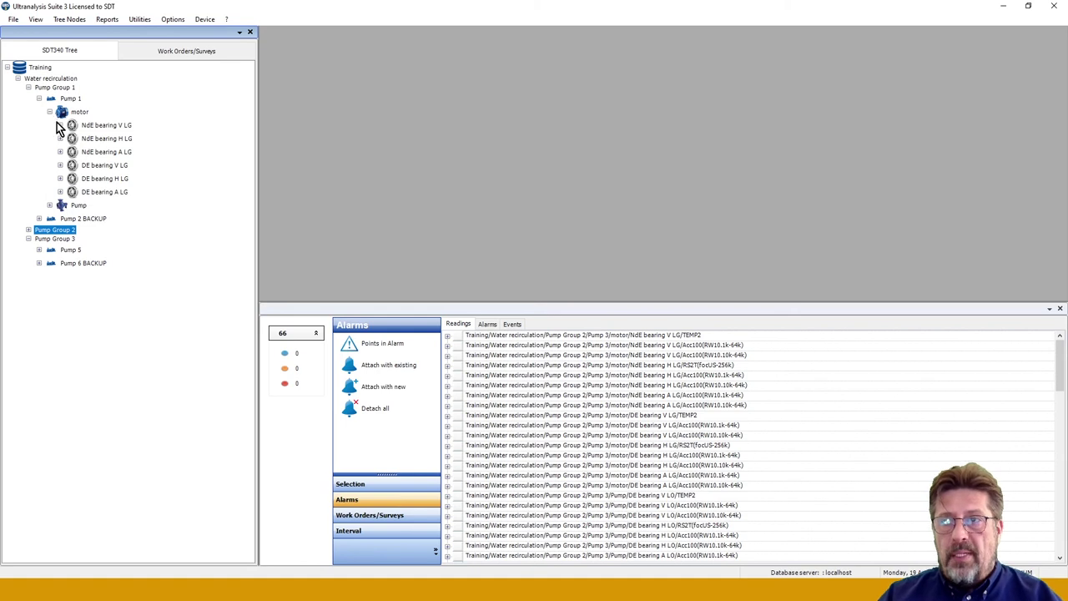
{"action": "left_click", "coordinate": [59, 125]}
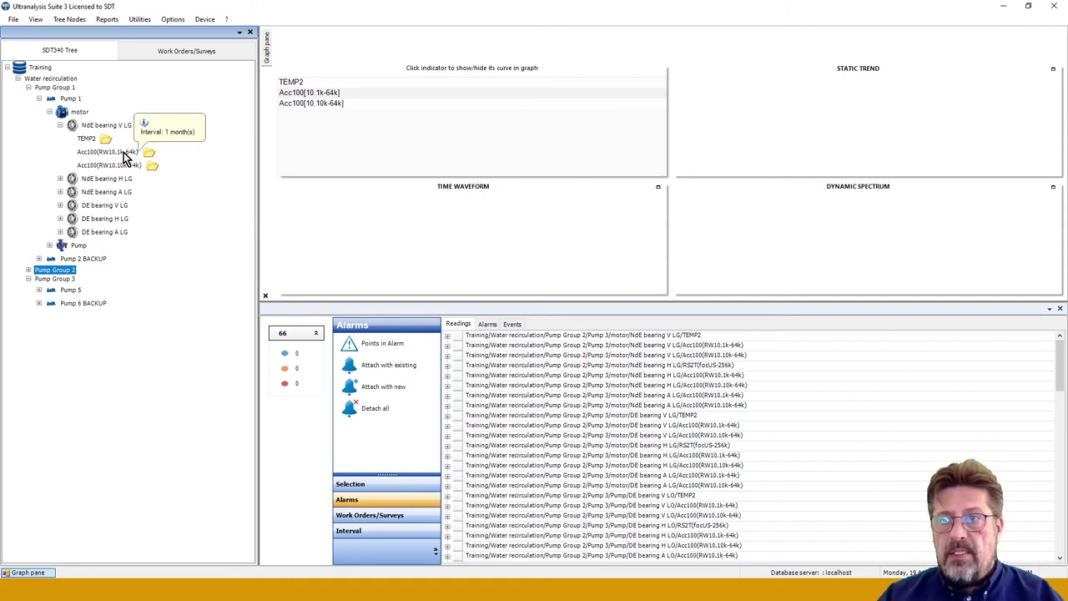
{"action": "left_click", "coordinate": [123, 153]}
{"action": "right_click", "coordinate": [124, 152]}
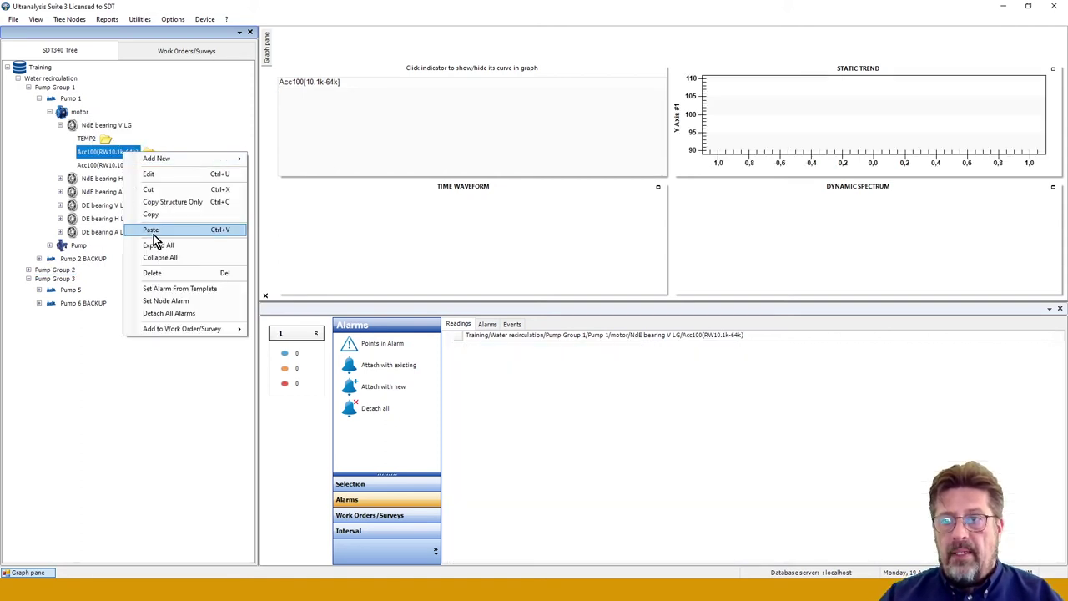
{"action": "left_click", "coordinate": [166, 288]}
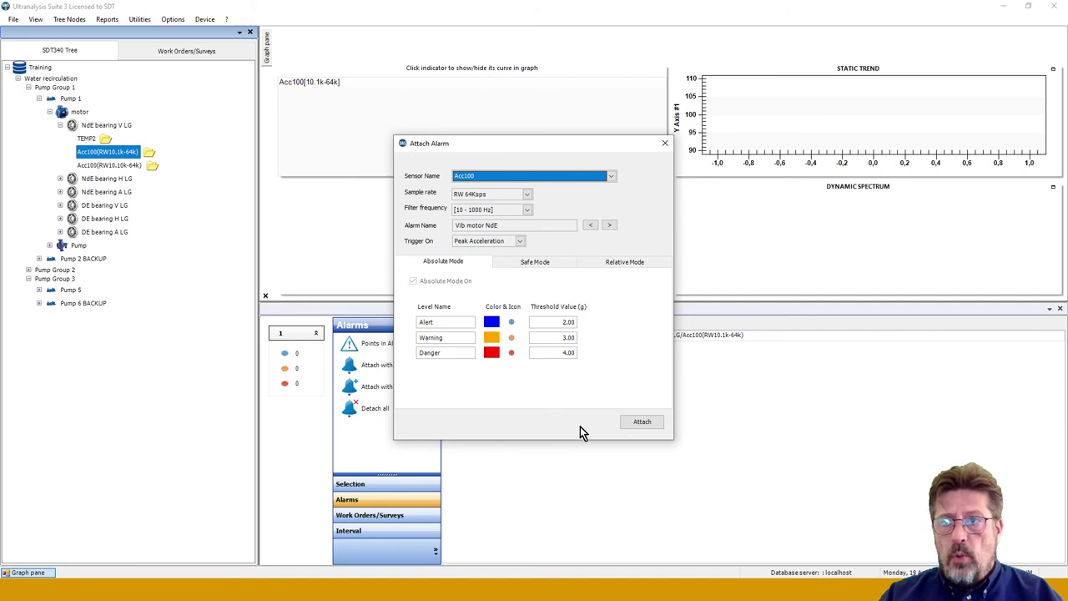
{"action": "left_click", "coordinate": [641, 422]}
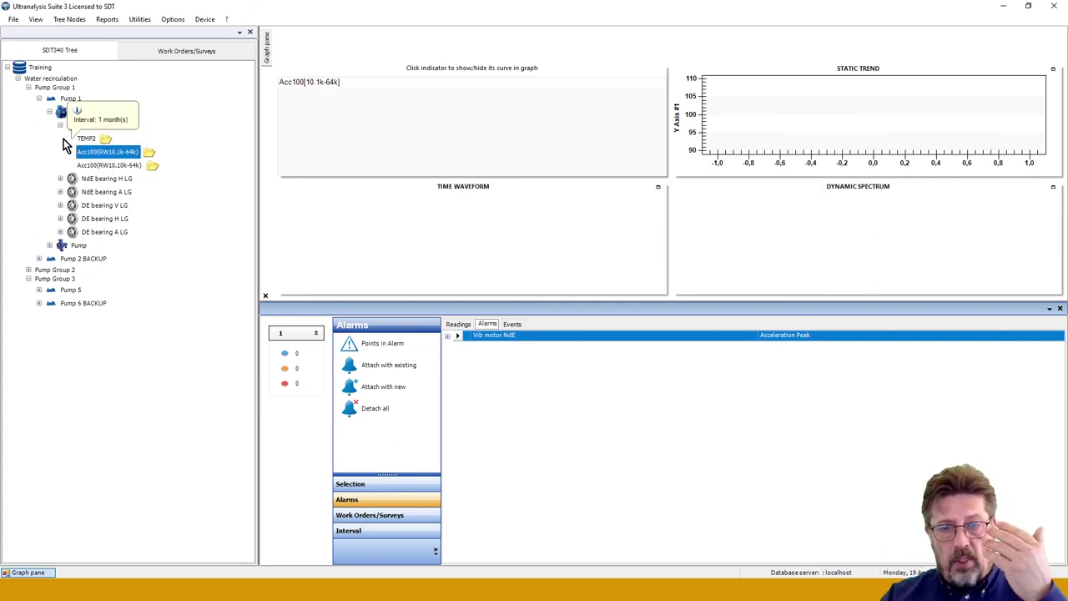
- Try to attach a template alarm to the Acc100(RW10.10k-64k) measurement on Pump 1's motor NdE bearing V LG
{"action": "right_click", "coordinate": [113, 164]}
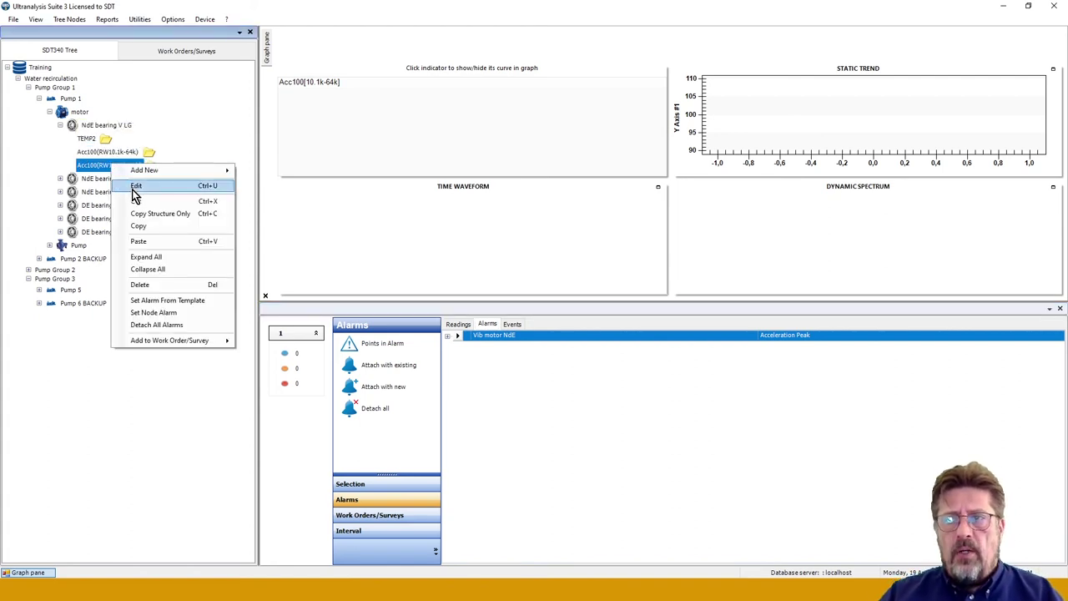
{"action": "left_click", "coordinate": [164, 300]}
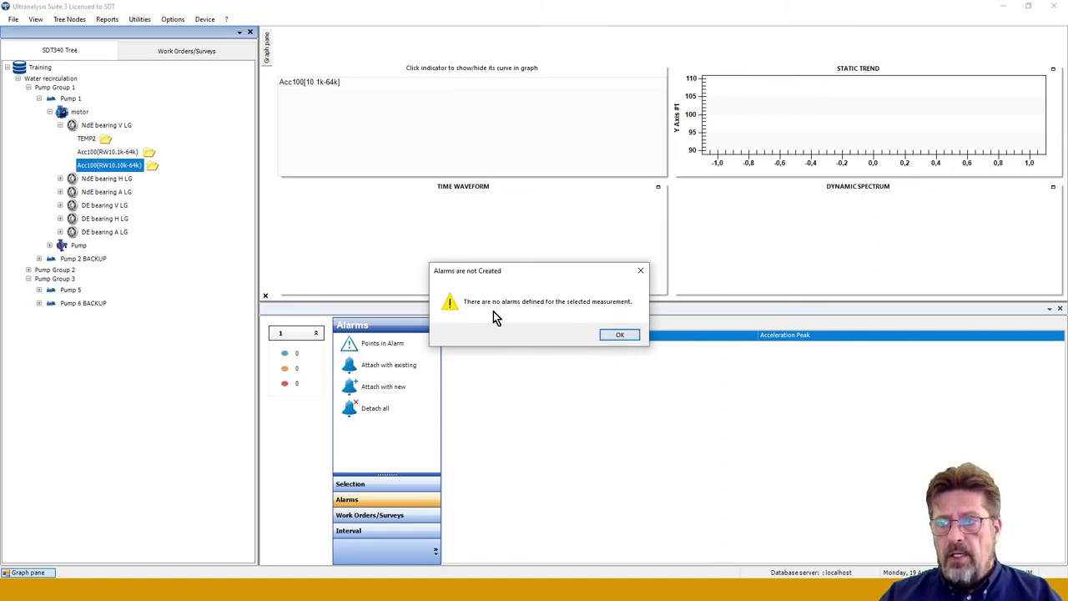
{"action": "left_click", "coordinate": [623, 334]}
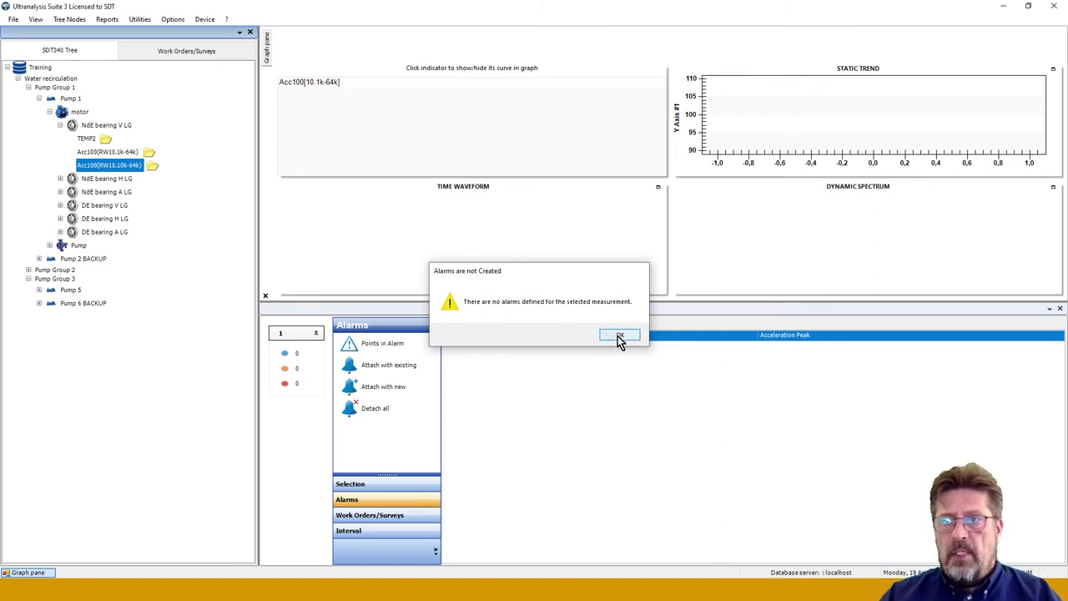
{"action": "mouse_move", "coordinate": [124, 172]}
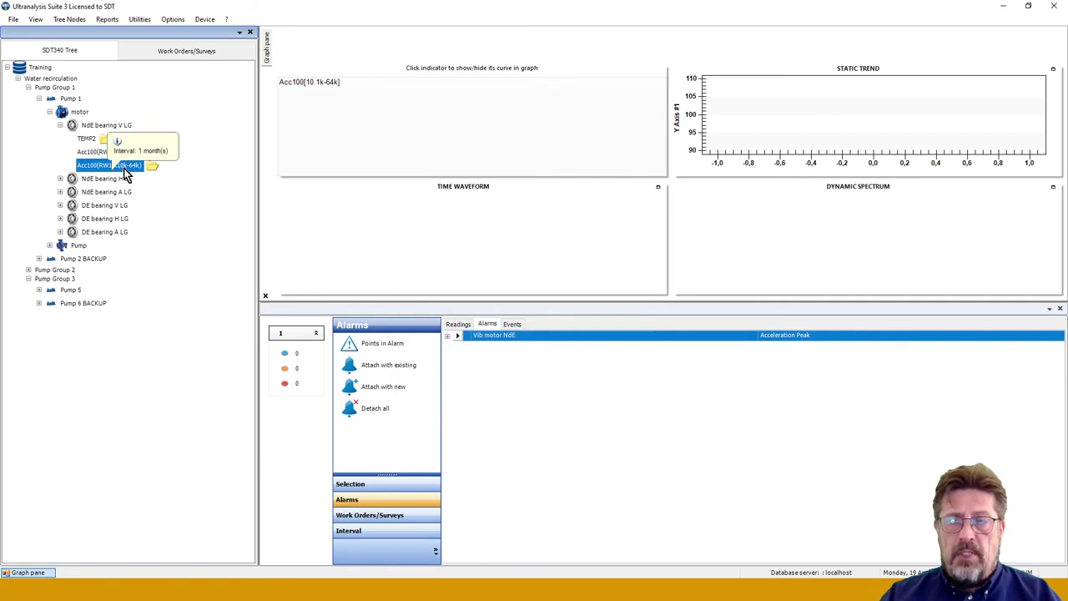
- Review the list of defined alarms with their sensors, filter bands and triggers, and close it
{"action": "left_click", "coordinate": [139, 18]}
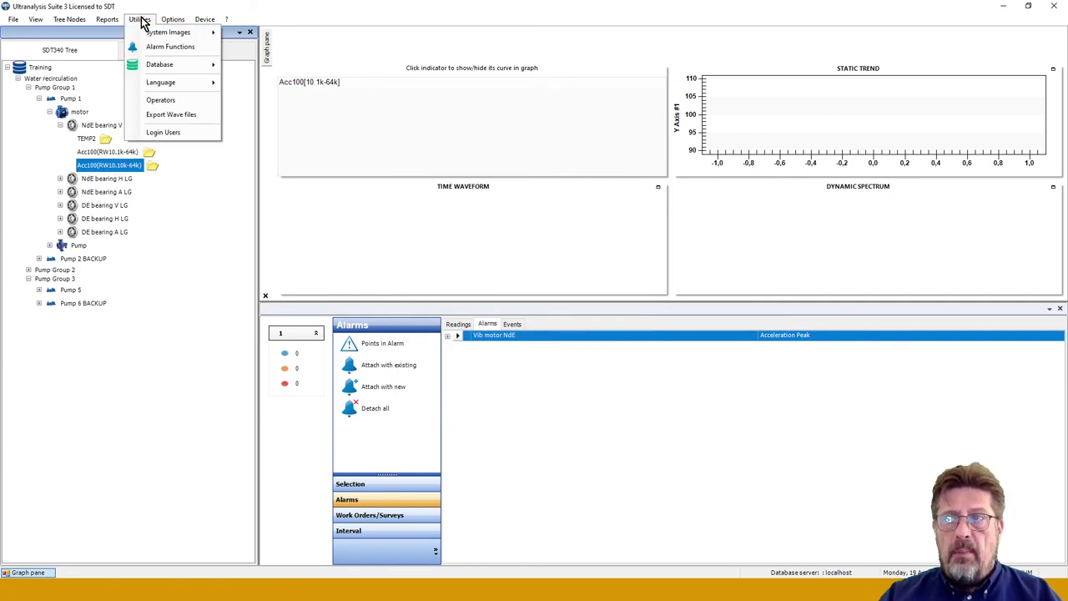
{"action": "left_click", "coordinate": [160, 47]}
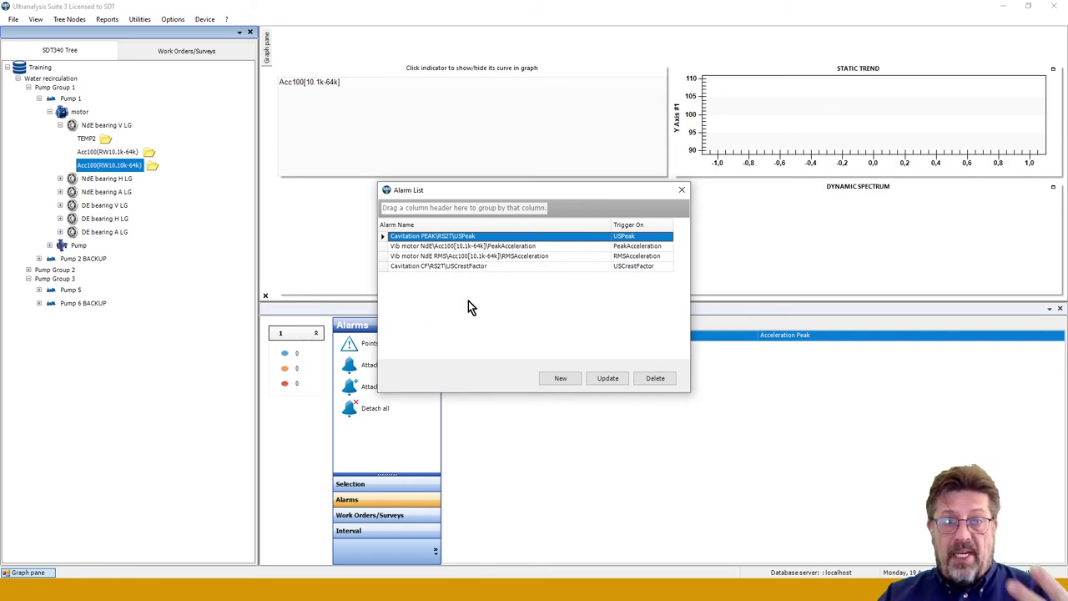
{"action": "left_click", "coordinate": [682, 196]}
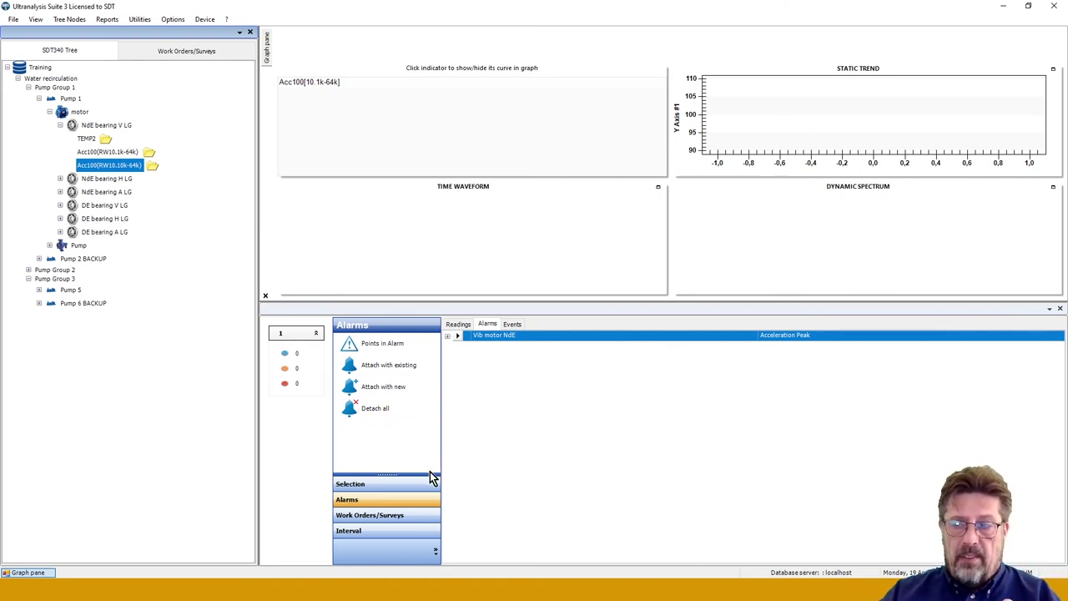
- Check which alarms are attached to the Volute RS2T(focUS-256k) measurement on Pump 1's pump
{"action": "left_click", "coordinate": [457, 326]}
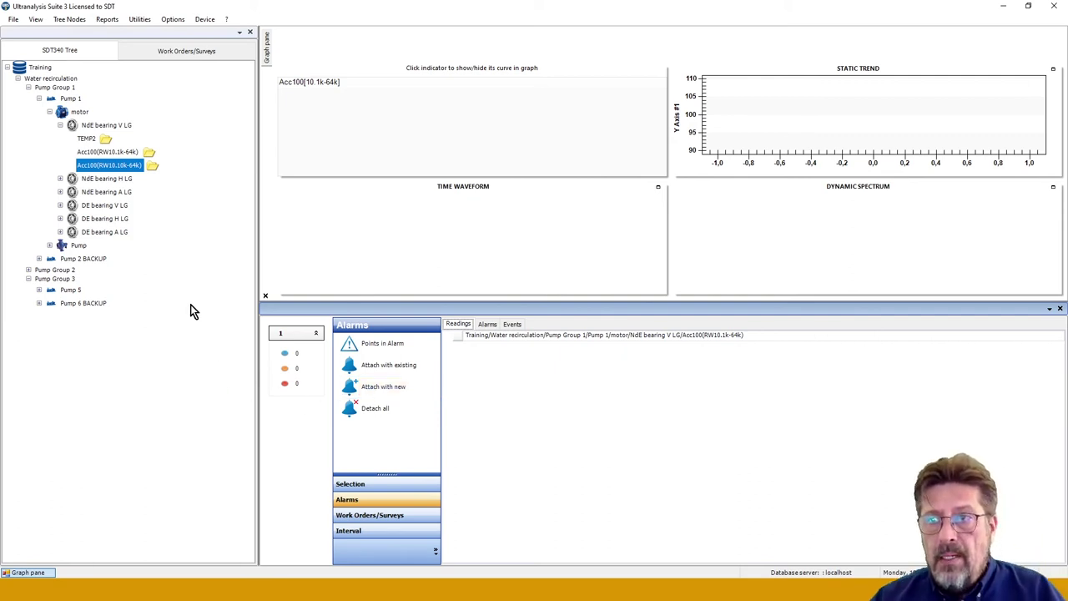
{"action": "left_click", "coordinate": [49, 245]}
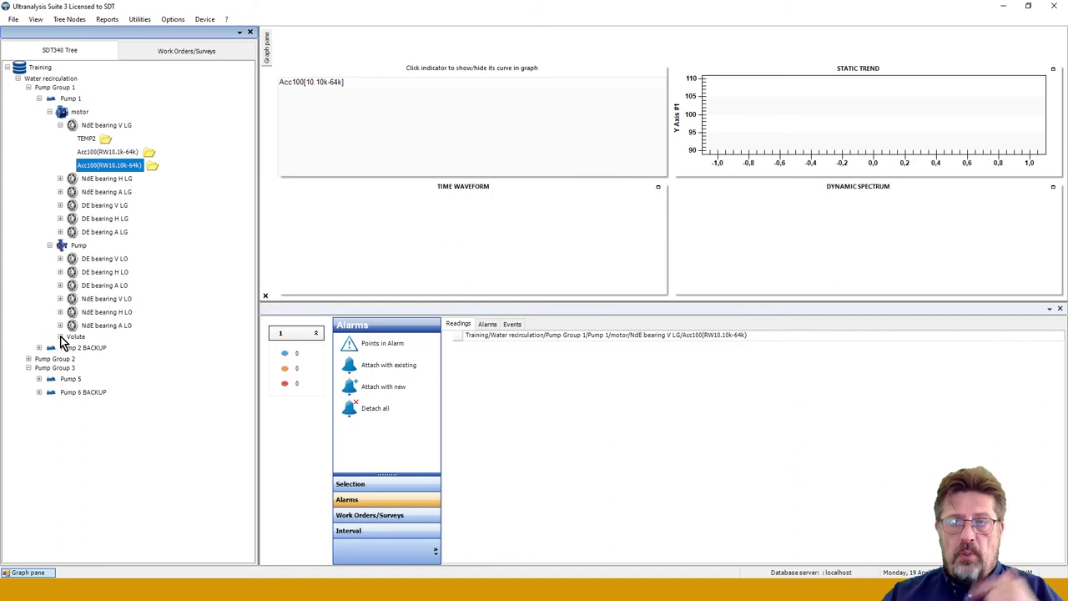
{"action": "left_click", "coordinate": [60, 336]}
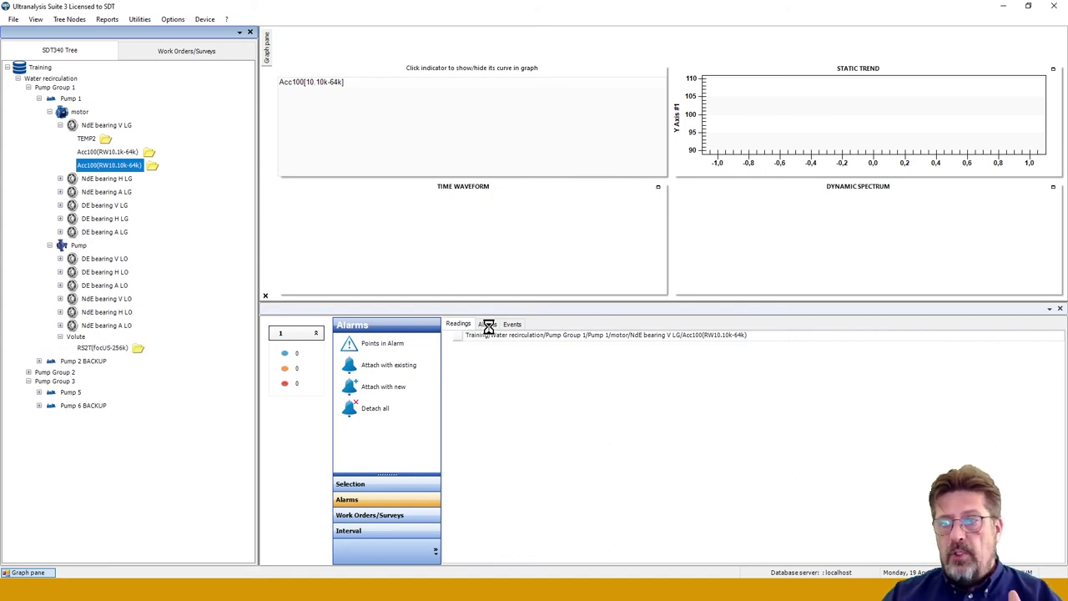
{"action": "left_click", "coordinate": [488, 325]}
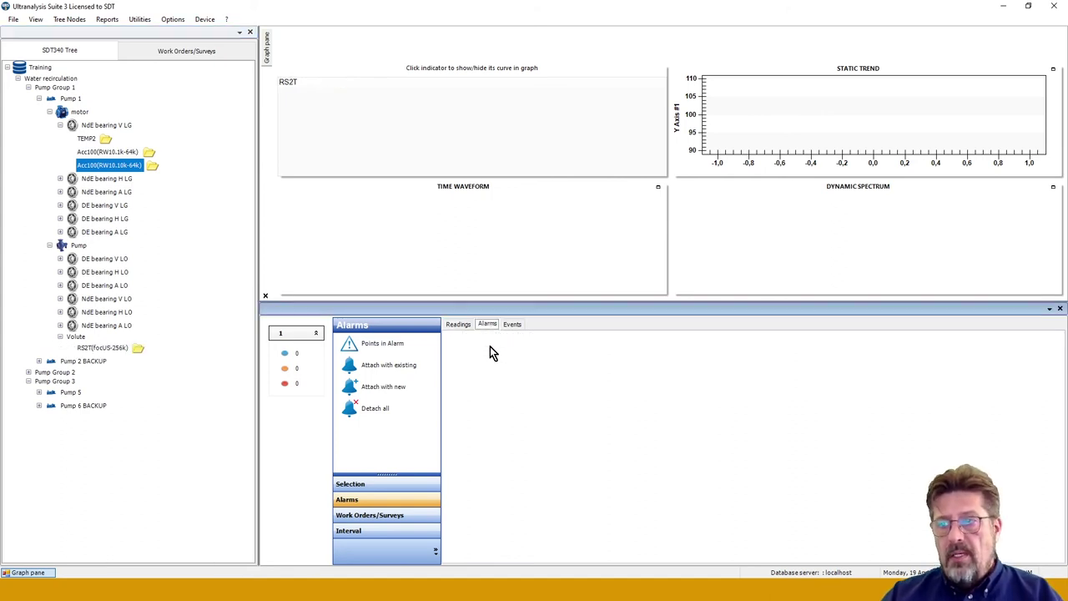
{"action": "left_click", "coordinate": [89, 349]}
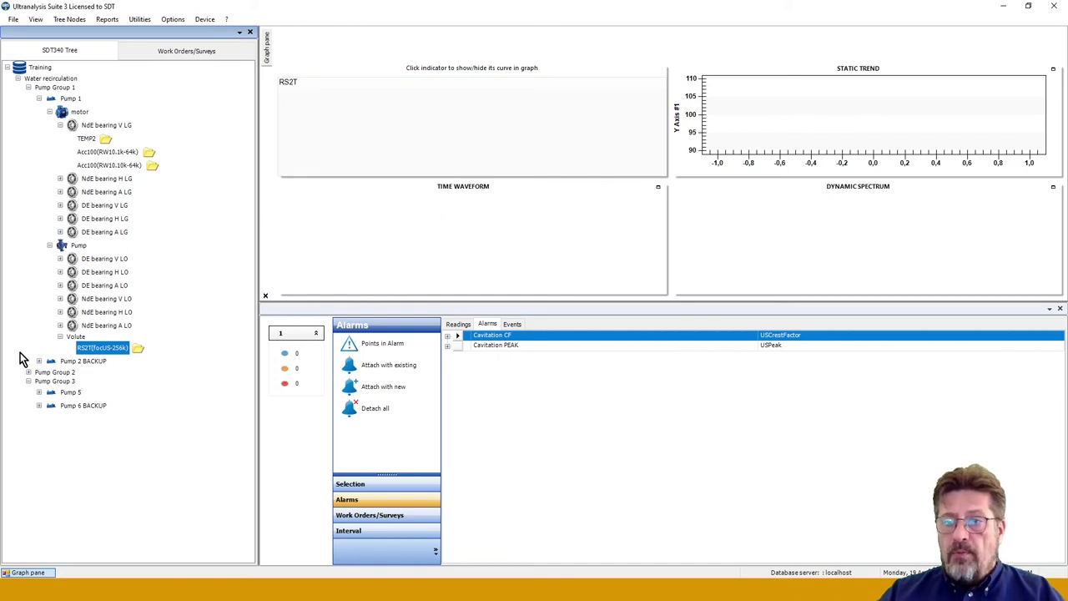
- Attach a US RMS node alarm to Pump 1's Volute RS2T measurement, in absolute mode with Alert 25, Warning 31 and Danger 37 dBµV
{"action": "right_click", "coordinate": [105, 348]}
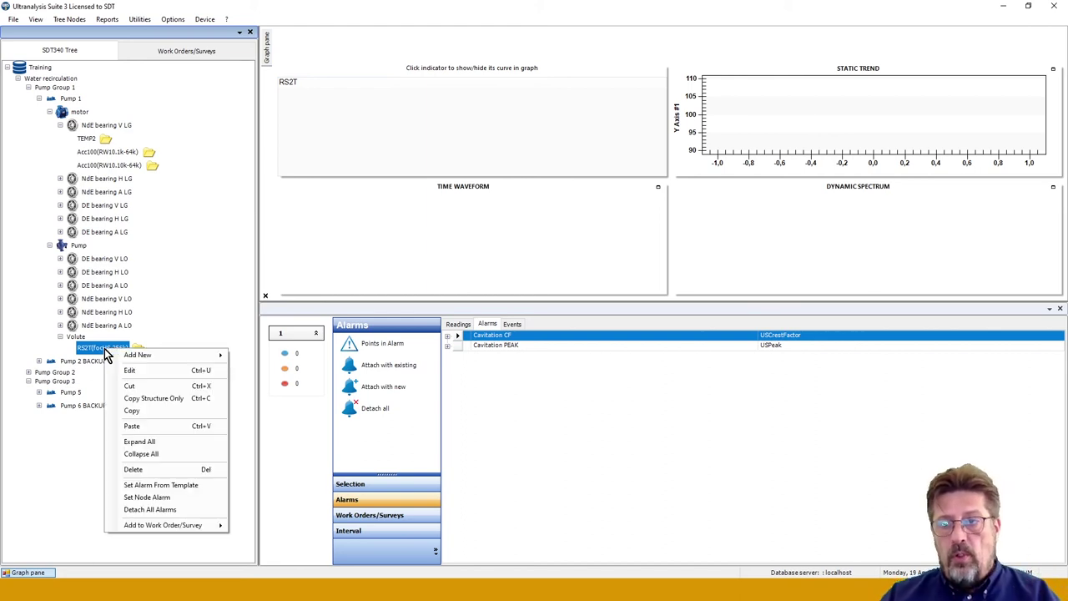
{"action": "left_click", "coordinate": [144, 496]}
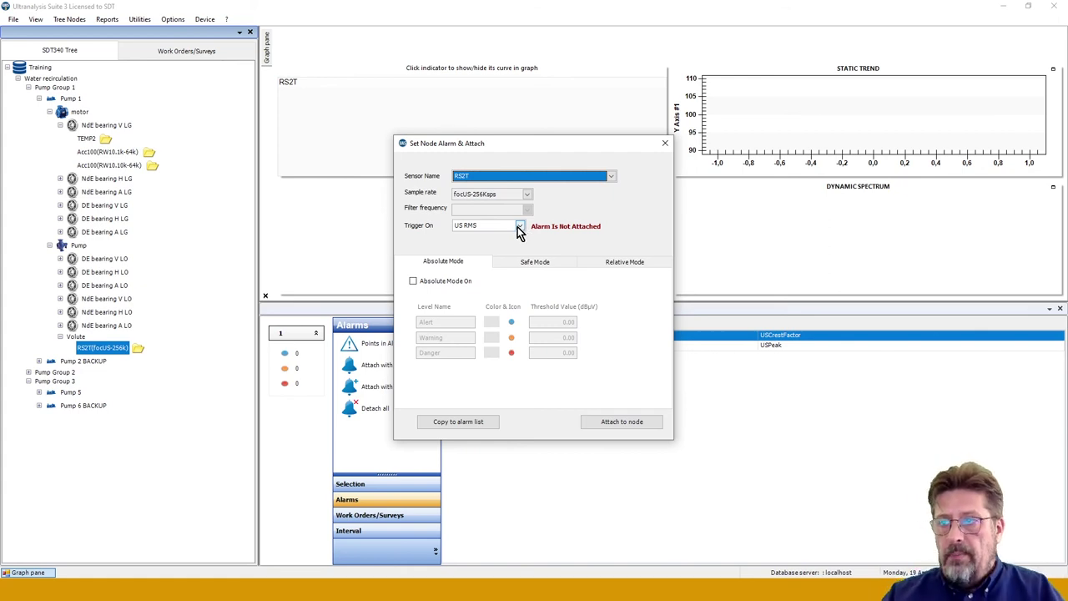
{"action": "left_click", "coordinate": [411, 283]}
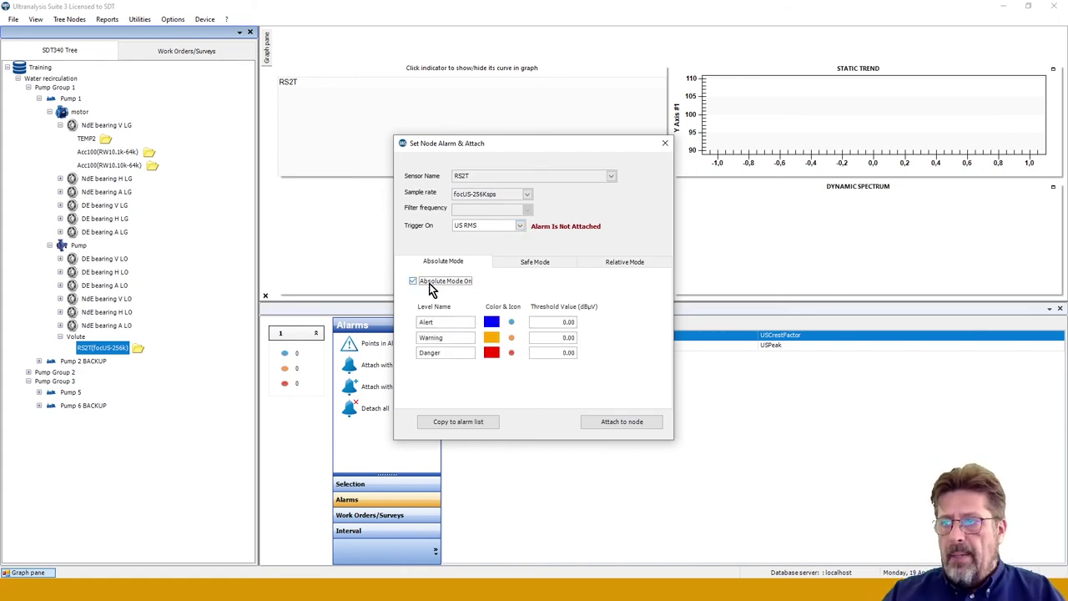
{"action": "left_click", "coordinate": [557, 322]}
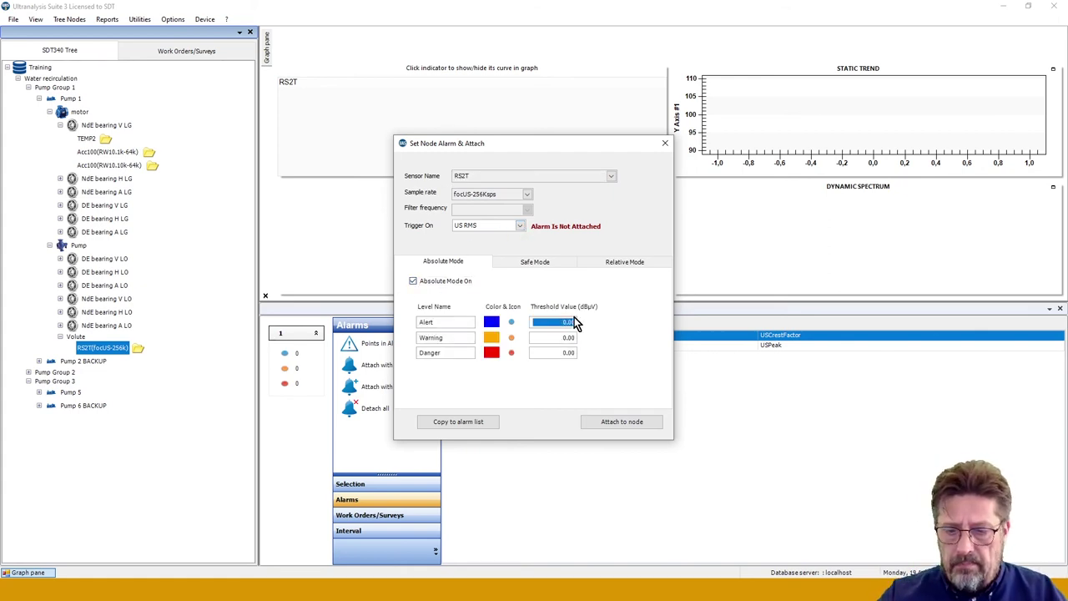
{"action": "type", "text": "25."}
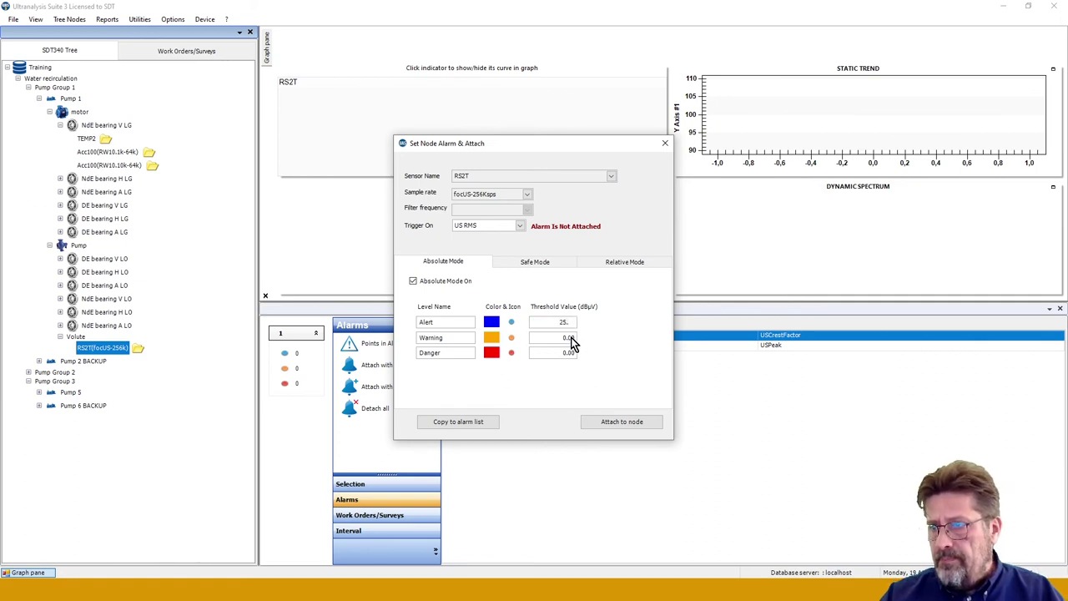
{"action": "left_click", "coordinate": [571, 338]}
{"action": "type", "text": "31."}
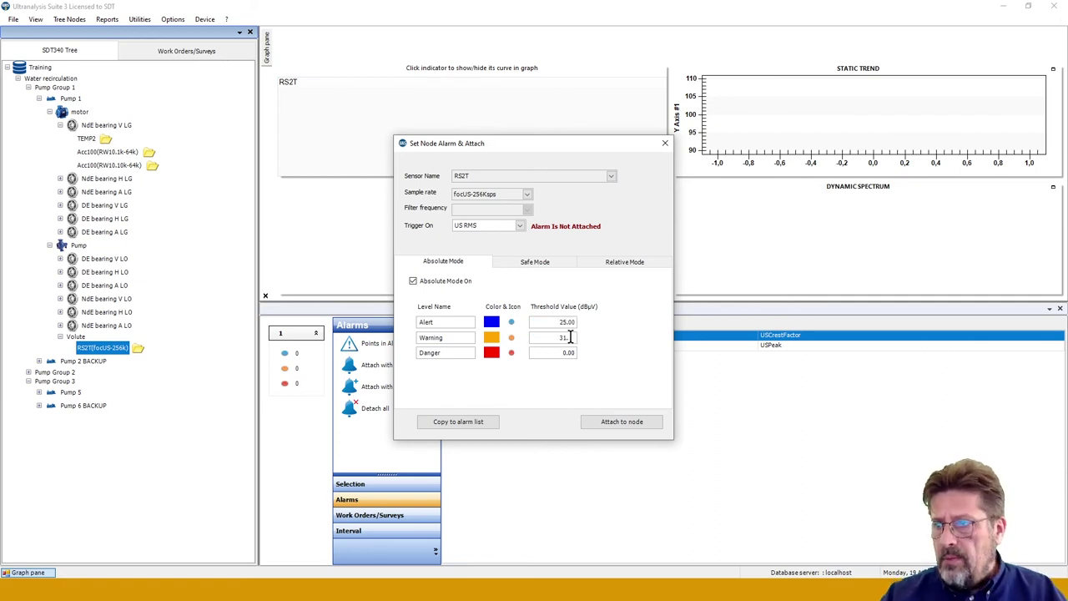
{"action": "left_click", "coordinate": [565, 351]}
{"action": "key", "text": "BackSpace"}
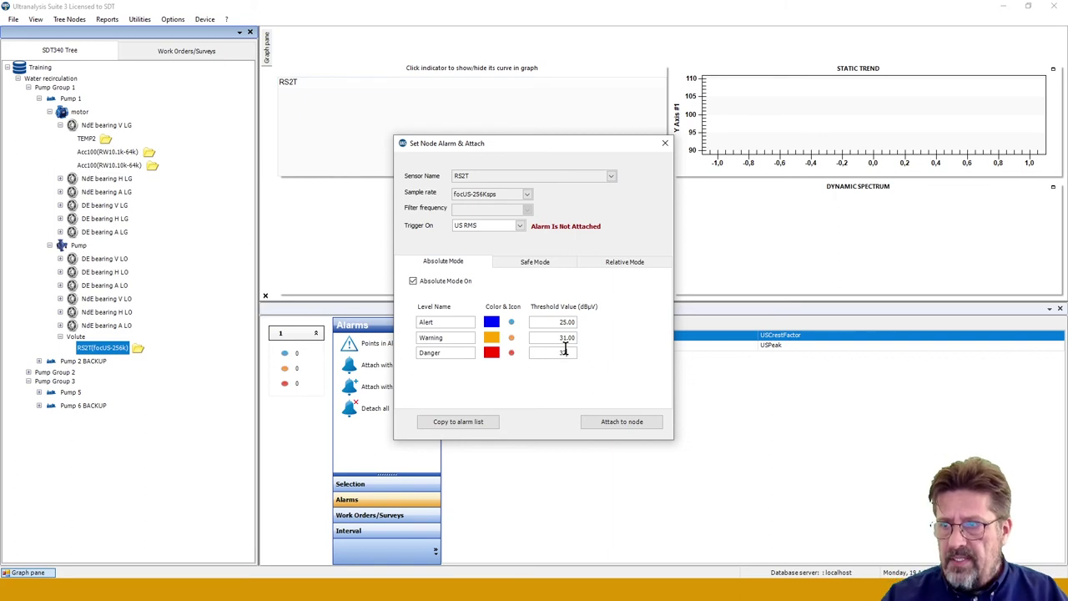
{"action": "type", "text": "37"}
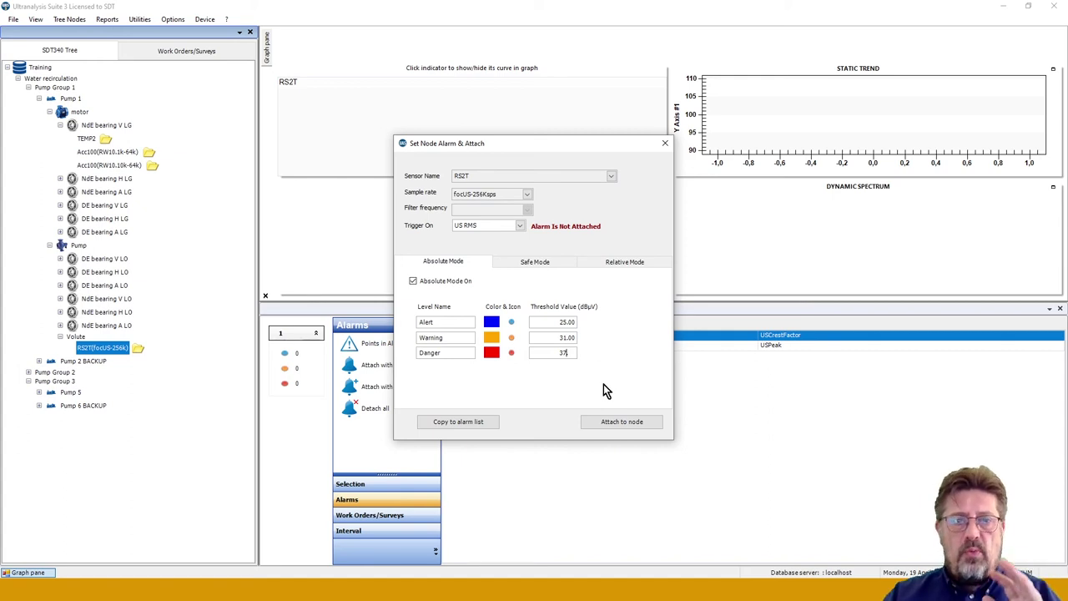
{"action": "left_click", "coordinate": [622, 424]}
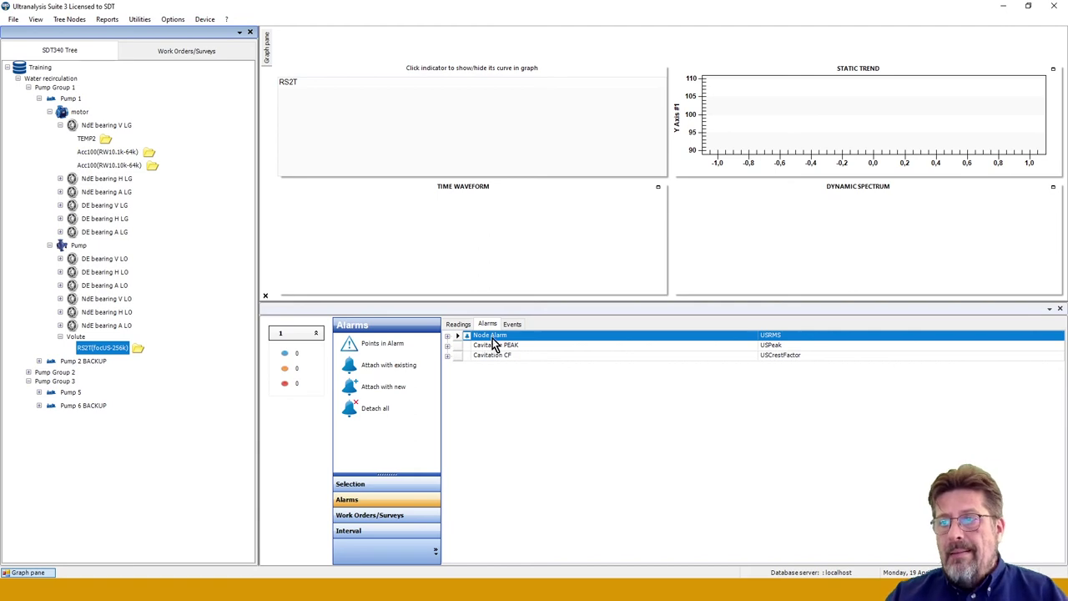
- Examine the options for detaching individual alarms or all alarms from Pump 1's Volute RS2T measurement, without detaching any
{"action": "right_click", "coordinate": [494, 342]}
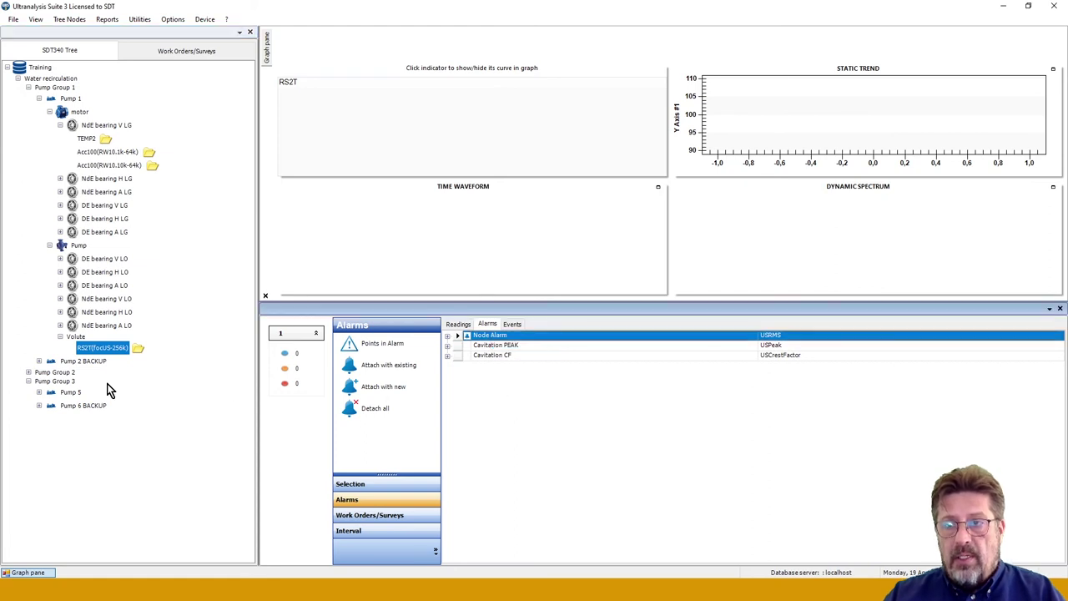
{"action": "right_click", "coordinate": [93, 348]}
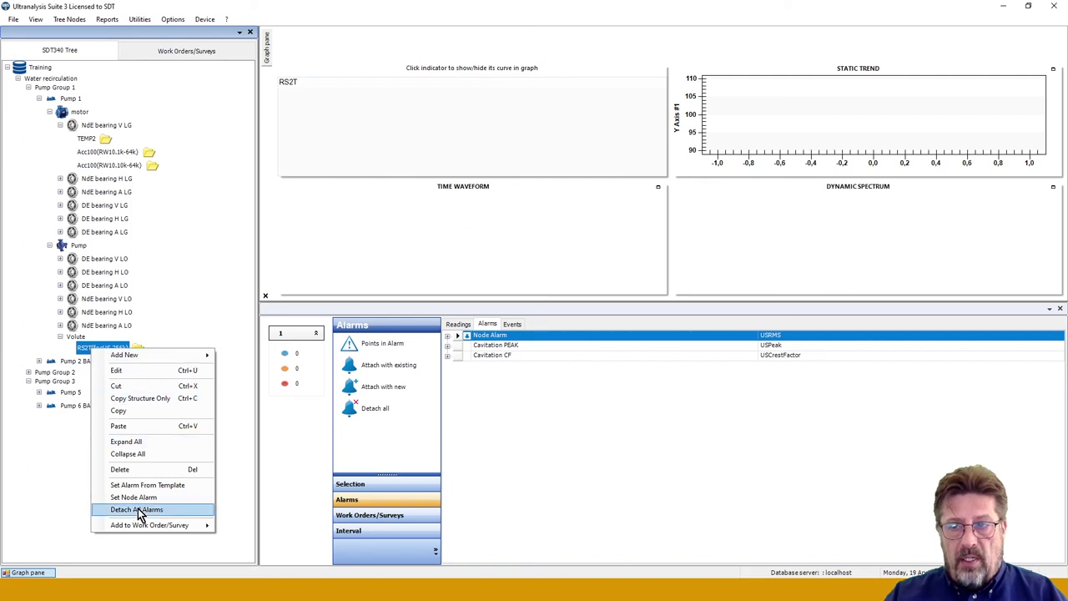
{"action": "left_click", "coordinate": [54, 477]}
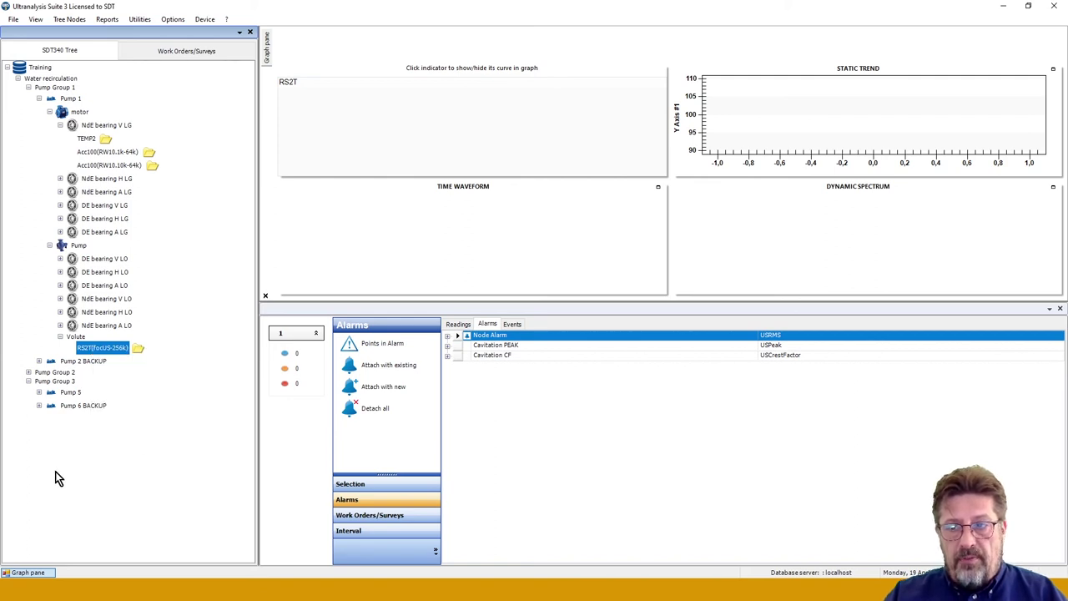
{"action": "left_click", "coordinate": [504, 344]}
{"action": "right_click", "coordinate": [505, 344]}
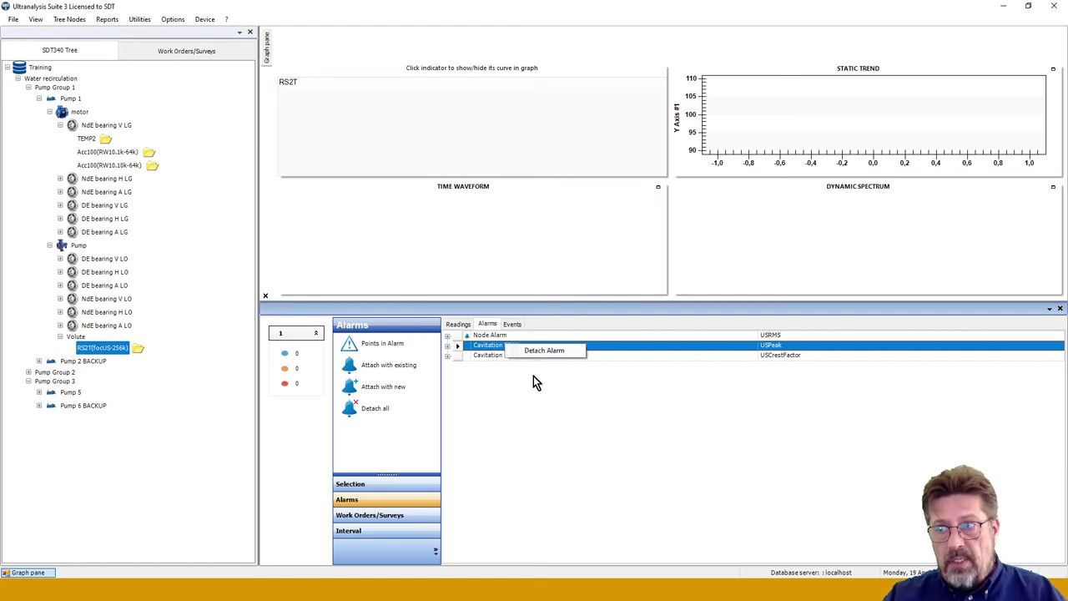
{"action": "left_click", "coordinate": [530, 378]}
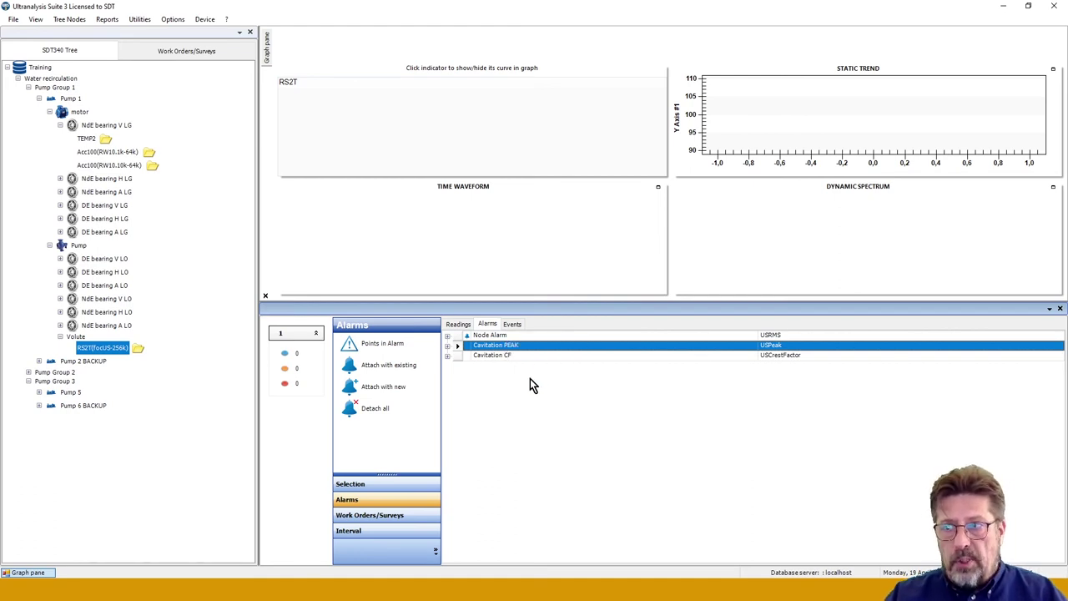
{"action": "left_click", "coordinate": [496, 335]}
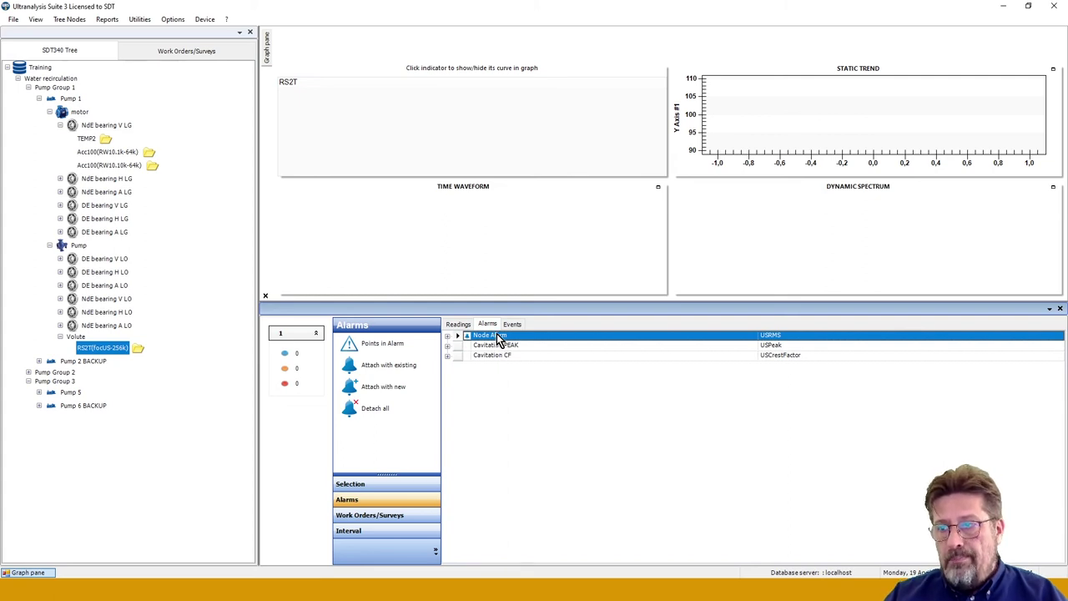
- Copy the US RMS node alarm of Pump 1's Volute RS2T measurement to the alarm list as "Volute RMS", and close the list
{"action": "right_click", "coordinate": [87, 347]}
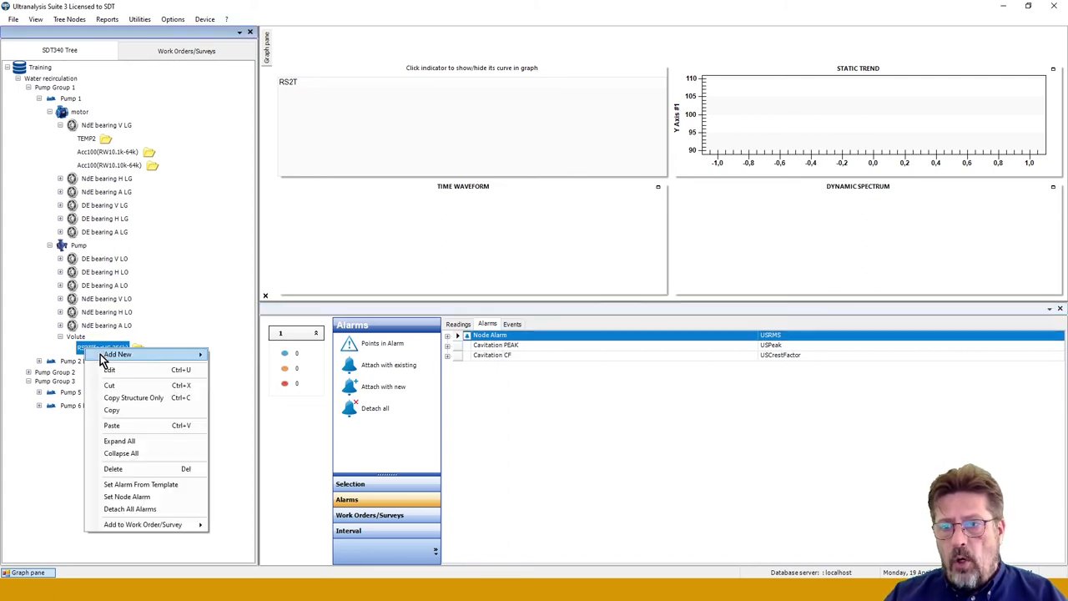
{"action": "left_click", "coordinate": [127, 497]}
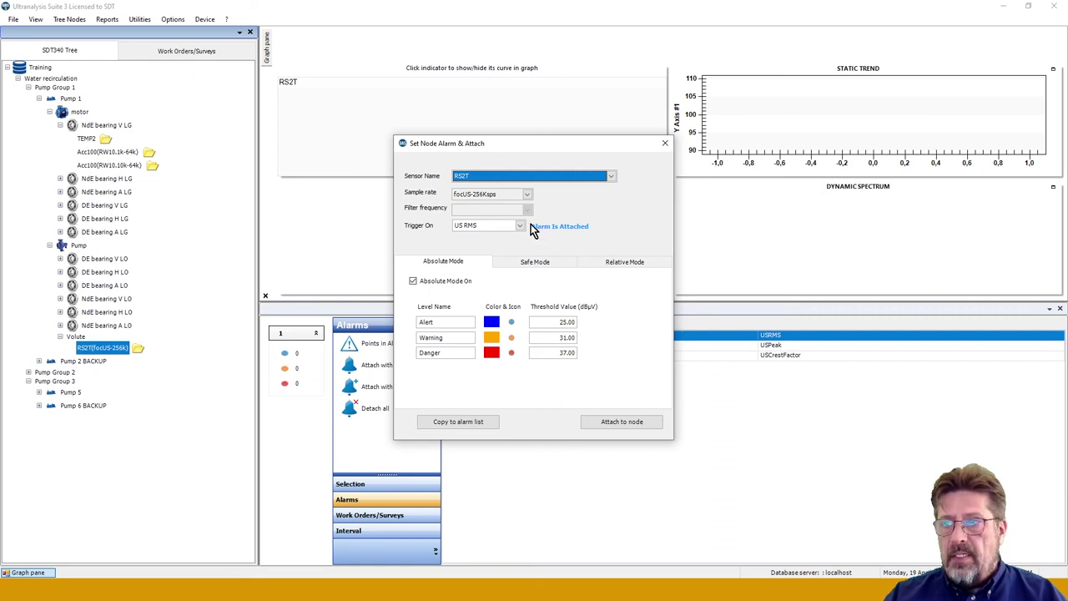
{"action": "left_click_drag", "start_coordinate": [522, 148], "coordinate": [504, 75]}
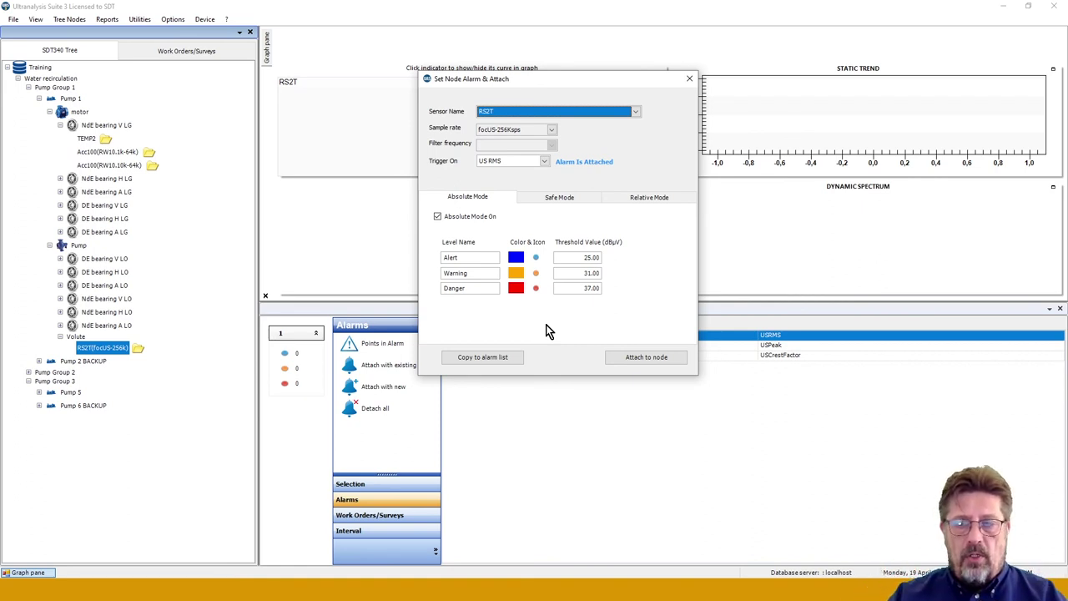
{"action": "left_click", "coordinate": [493, 360]}
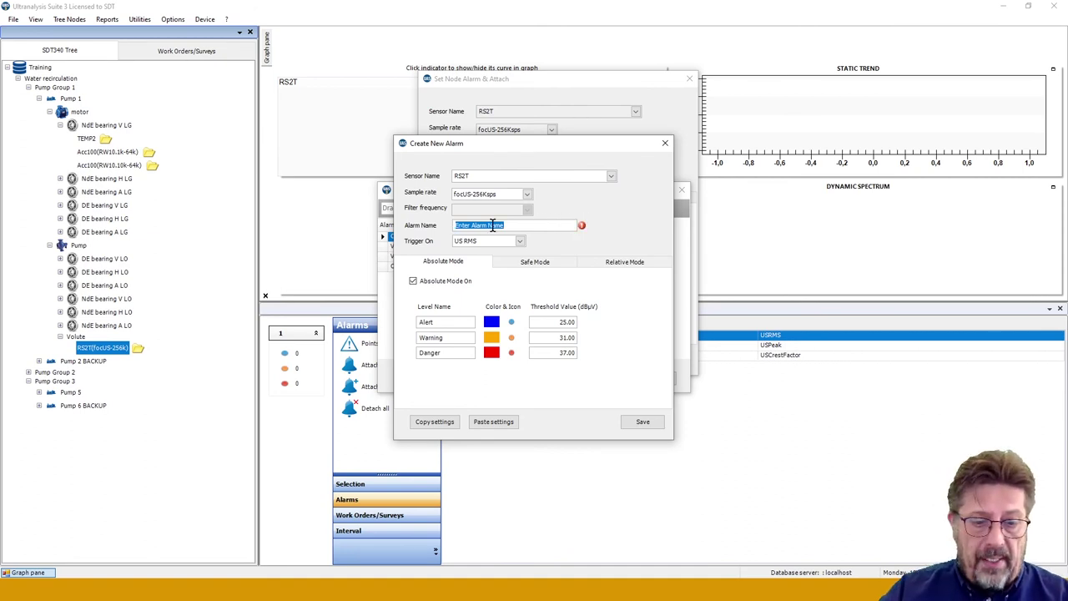
{"action": "type", "text": "Volu"}
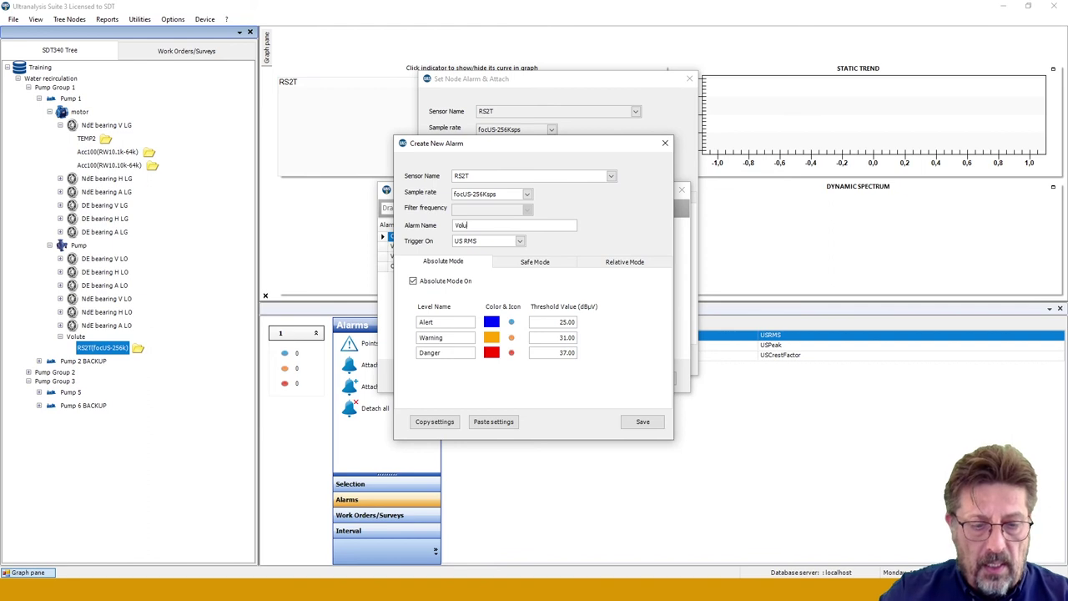
{"action": "type", "text": "te RMS"}
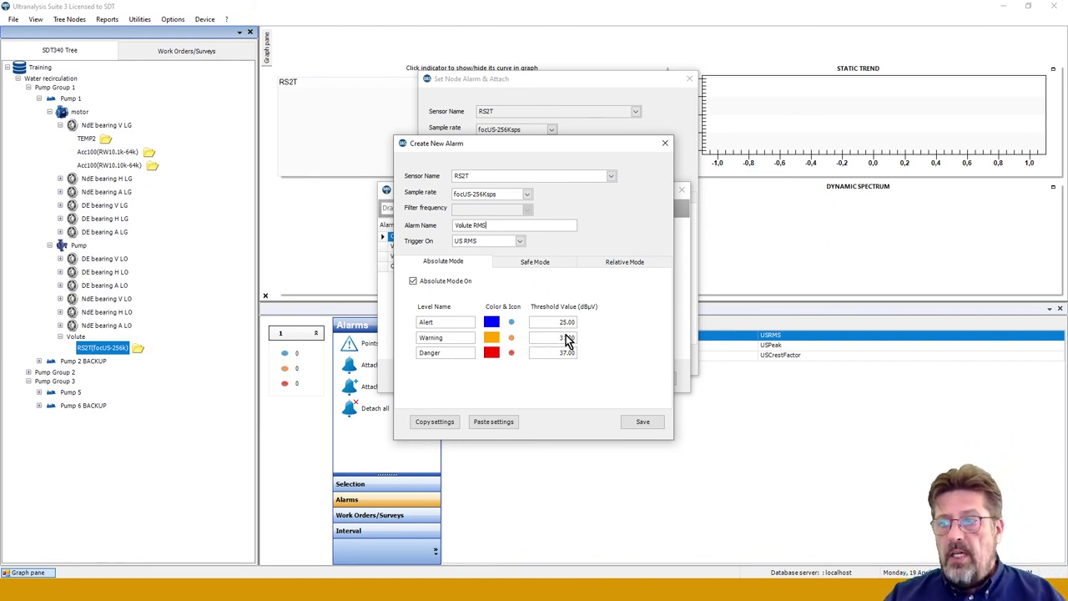
{"action": "left_click", "coordinate": [640, 425]}
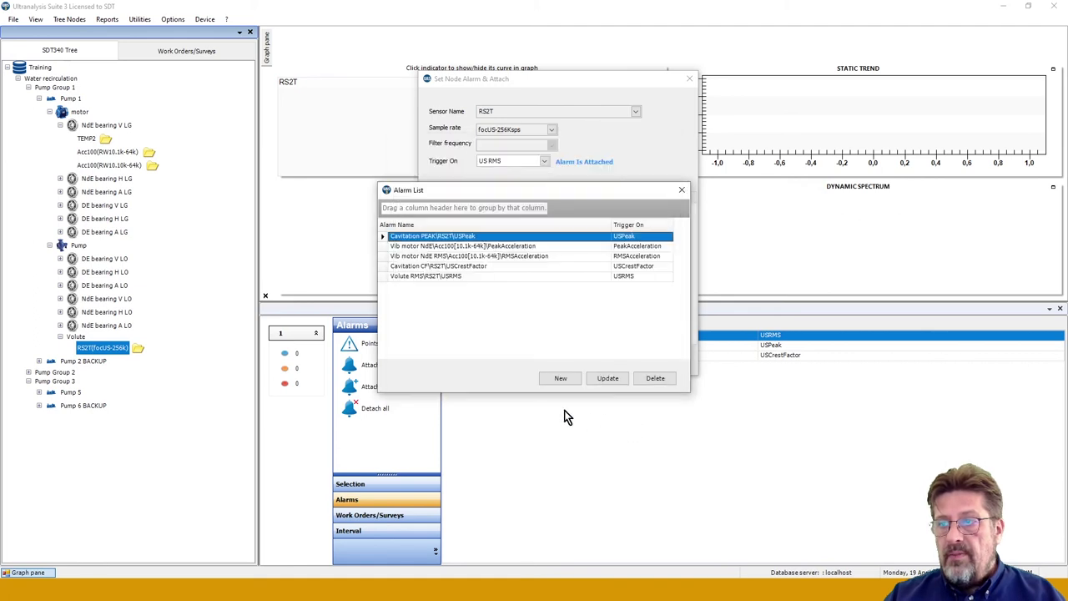
{"action": "left_click", "coordinate": [417, 277]}
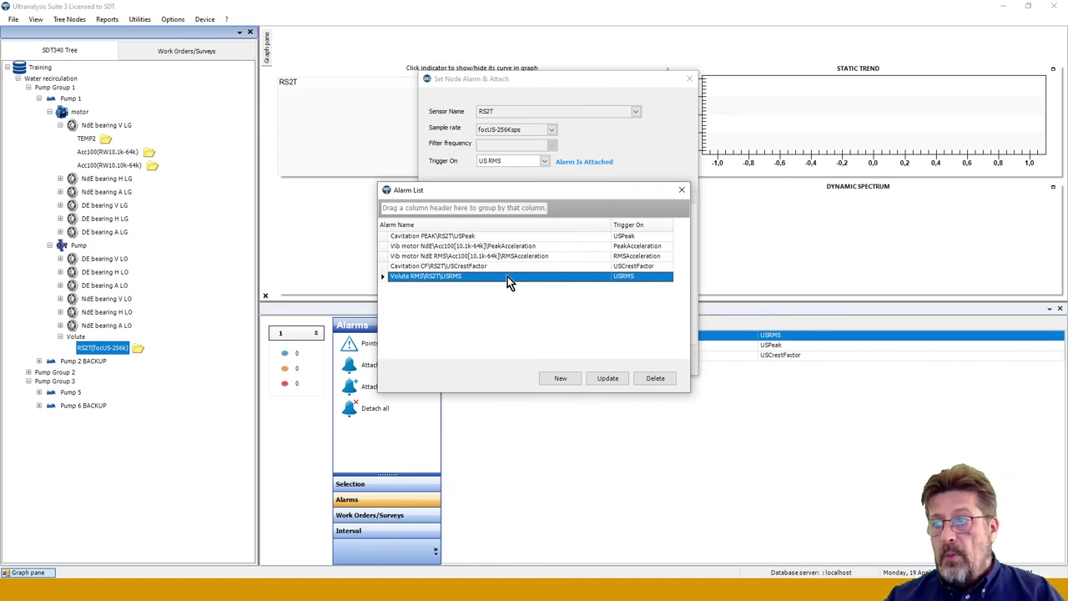
{"action": "left_click", "coordinate": [682, 190]}
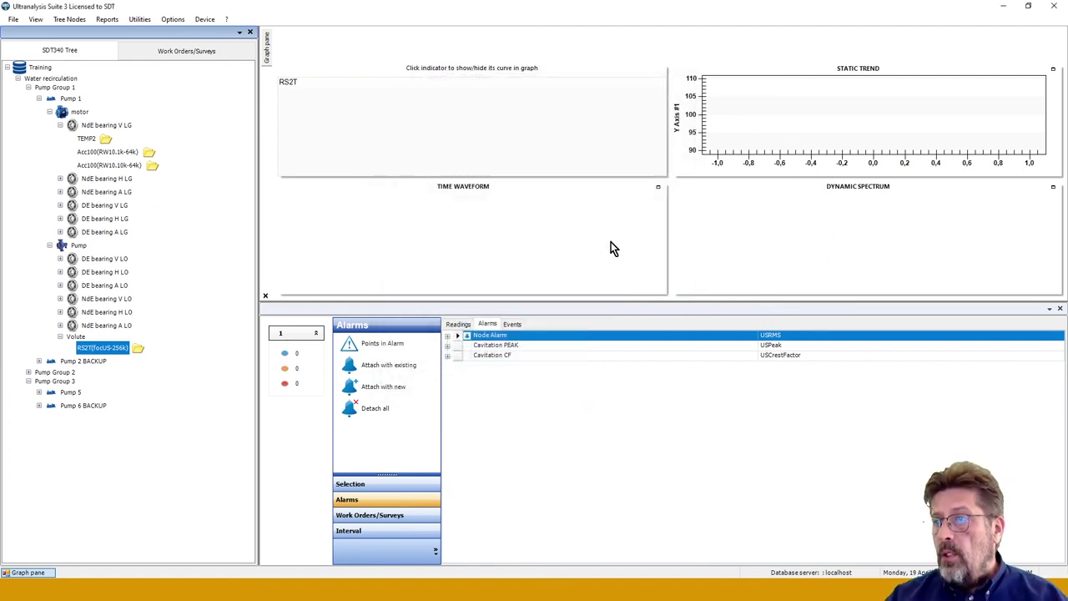
- Try to attach the Volute RMS template alarm to Pump 1's Volute RS2T(focUS-256k) measurement
{"action": "left_click", "coordinate": [503, 335]}
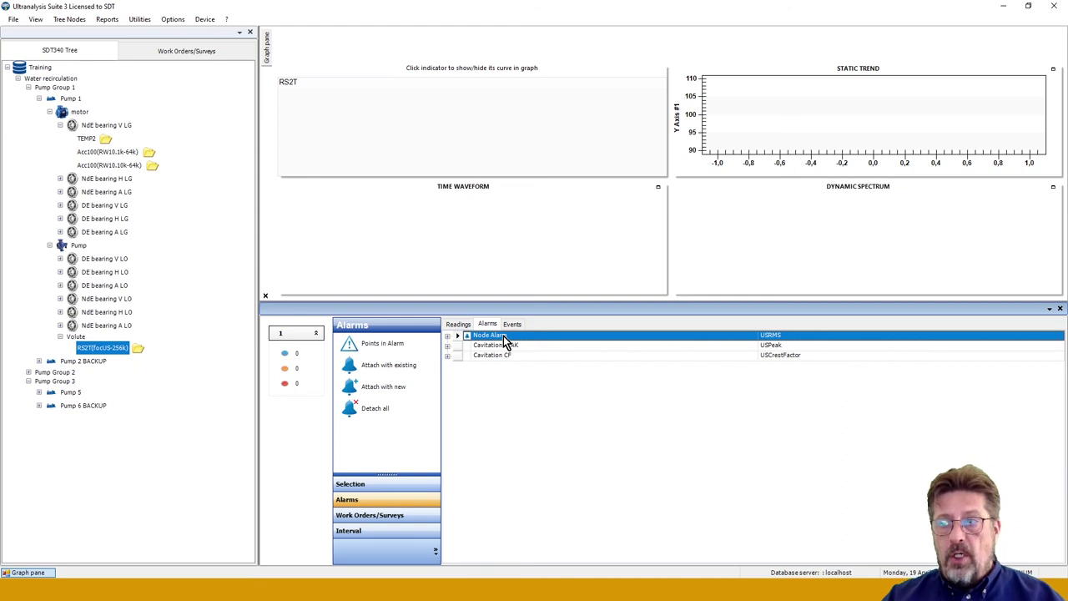
{"action": "right_click", "coordinate": [112, 346]}
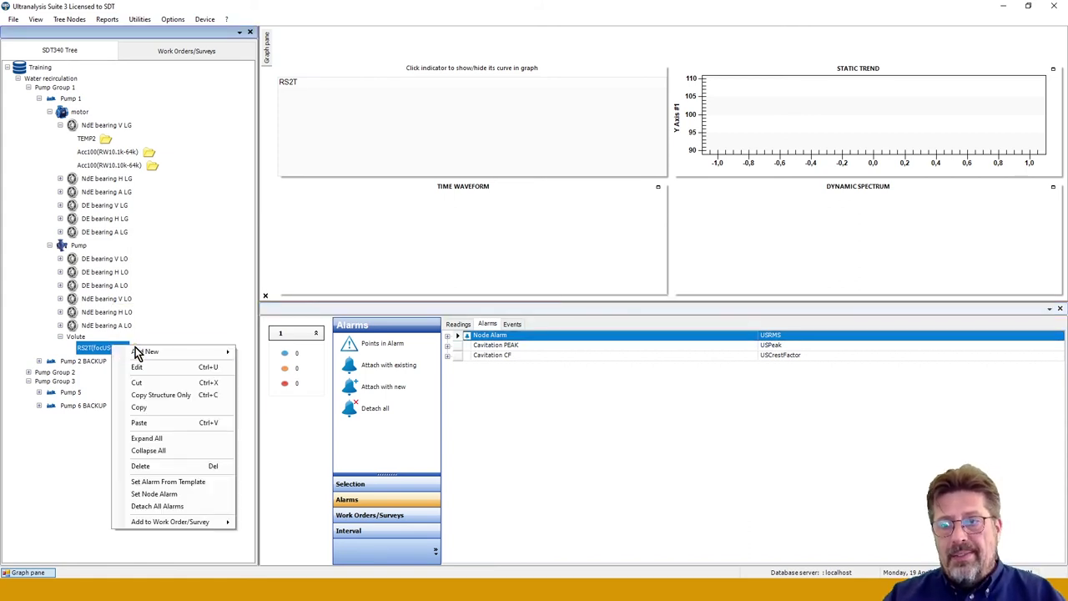
{"action": "left_click", "coordinate": [167, 482]}
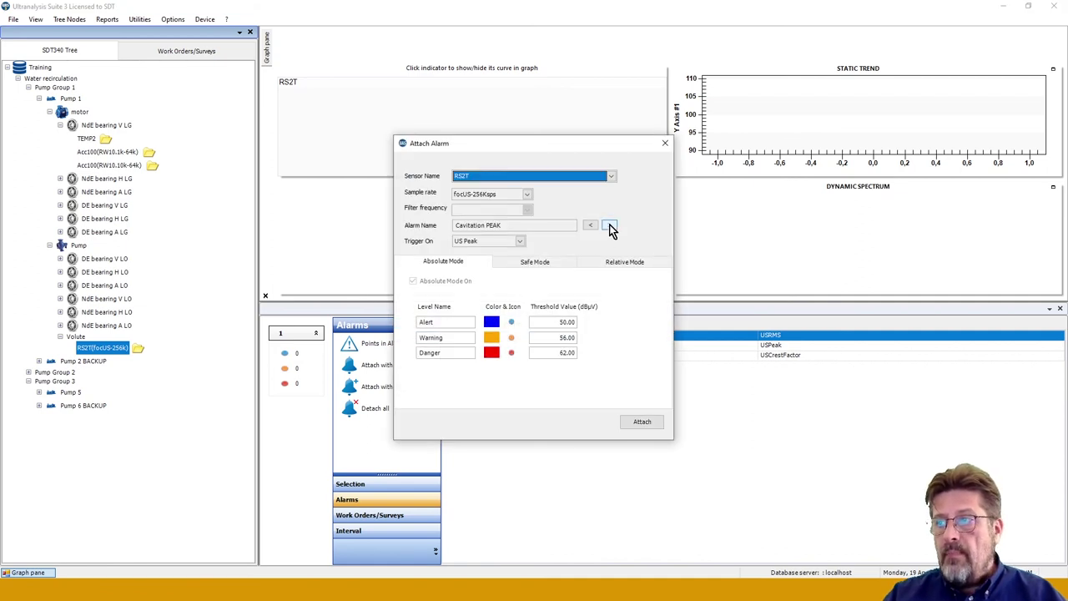
{"action": "left_click", "coordinate": [609, 225]}
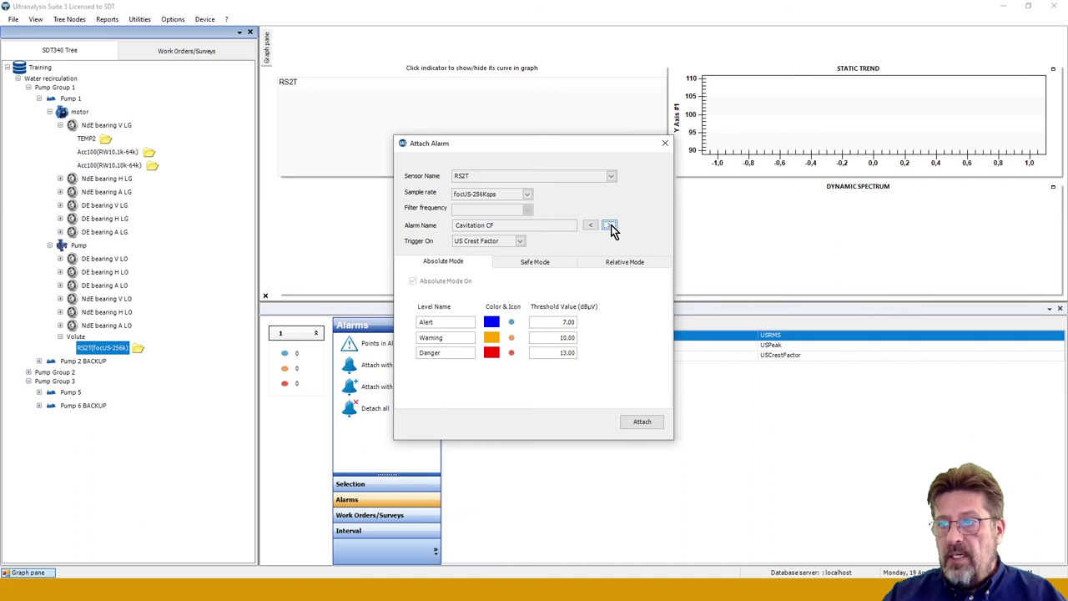
{"action": "left_click", "coordinate": [609, 225]}
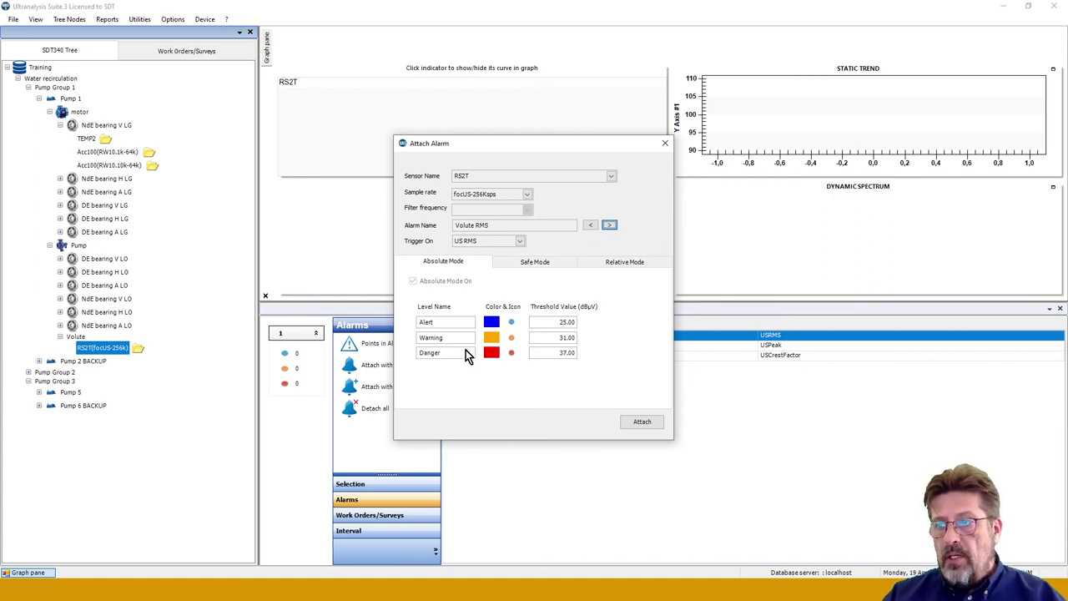
{"action": "left_click", "coordinate": [656, 423]}
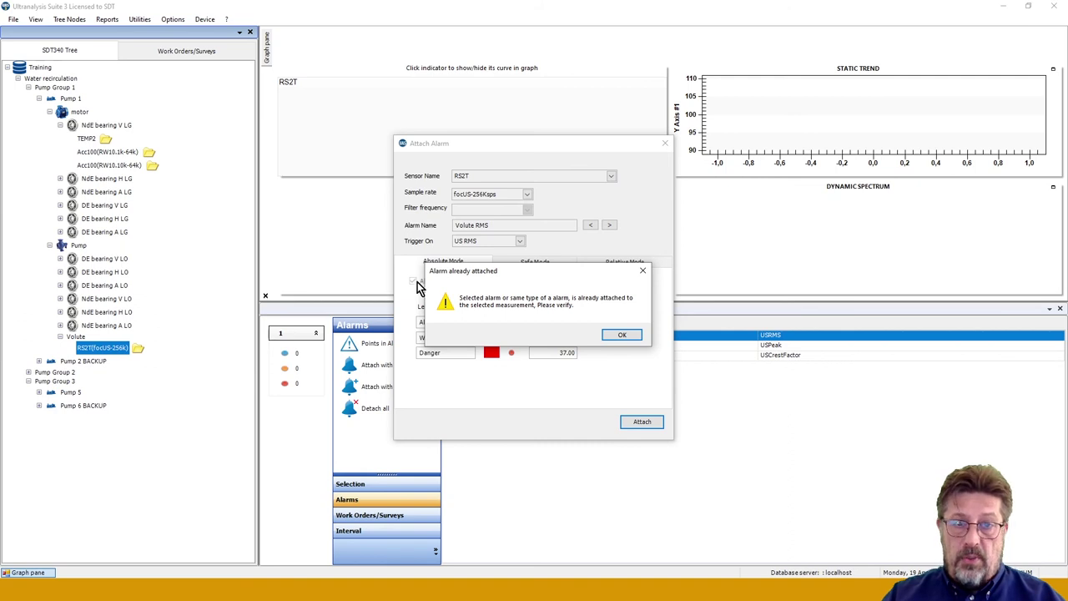
{"action": "left_click", "coordinate": [617, 337]}
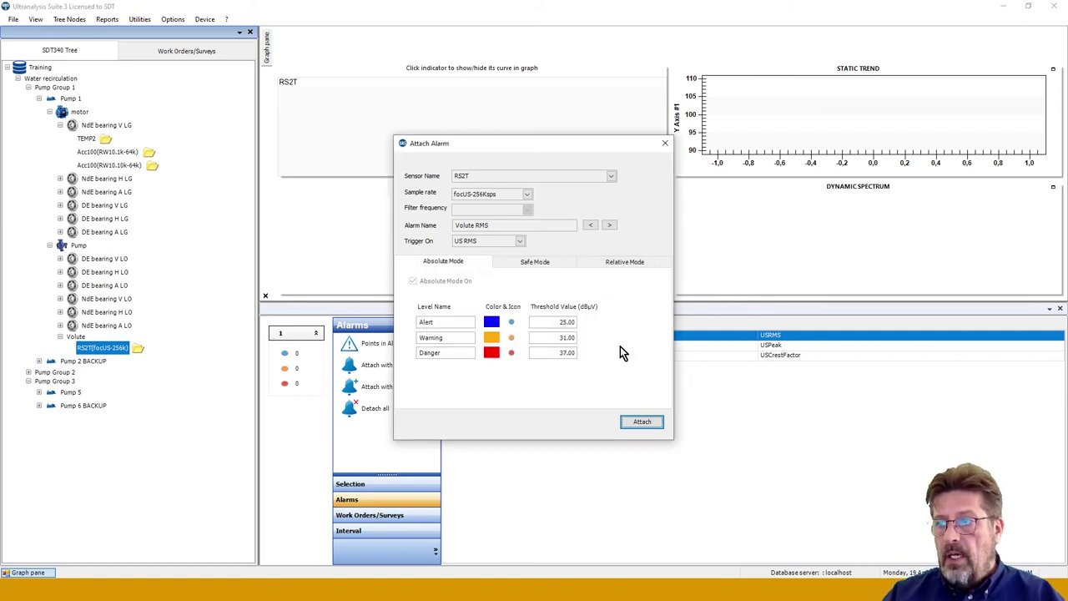
{"action": "left_click", "coordinate": [664, 143]}
- Detach the US RMS node alarm from Pump 1's Volute RS2T measurement
{"action": "right_click", "coordinate": [533, 336]}
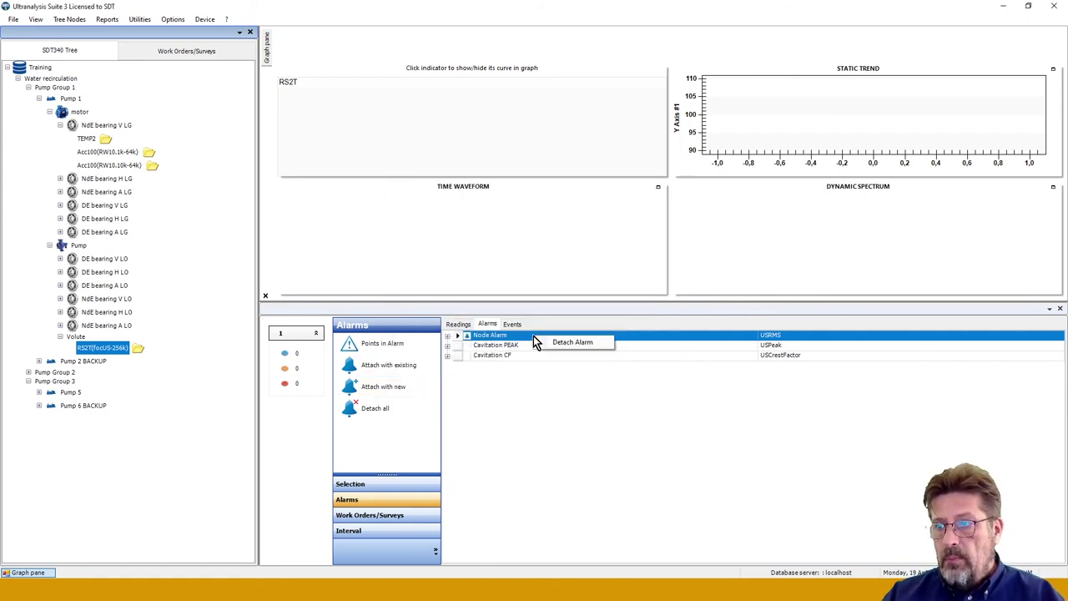
{"action": "left_click", "coordinate": [556, 341]}
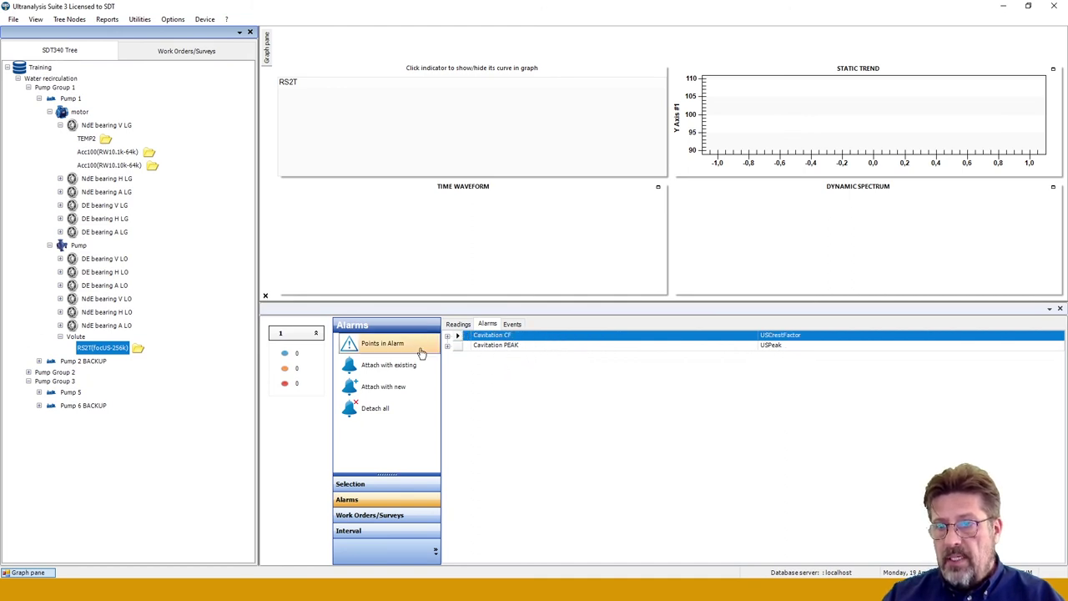
- Filter the Water recirculation readings by "Volute" and select all matching RS2T(focUS-256k) measurements
{"action": "left_click", "coordinate": [43, 78]}
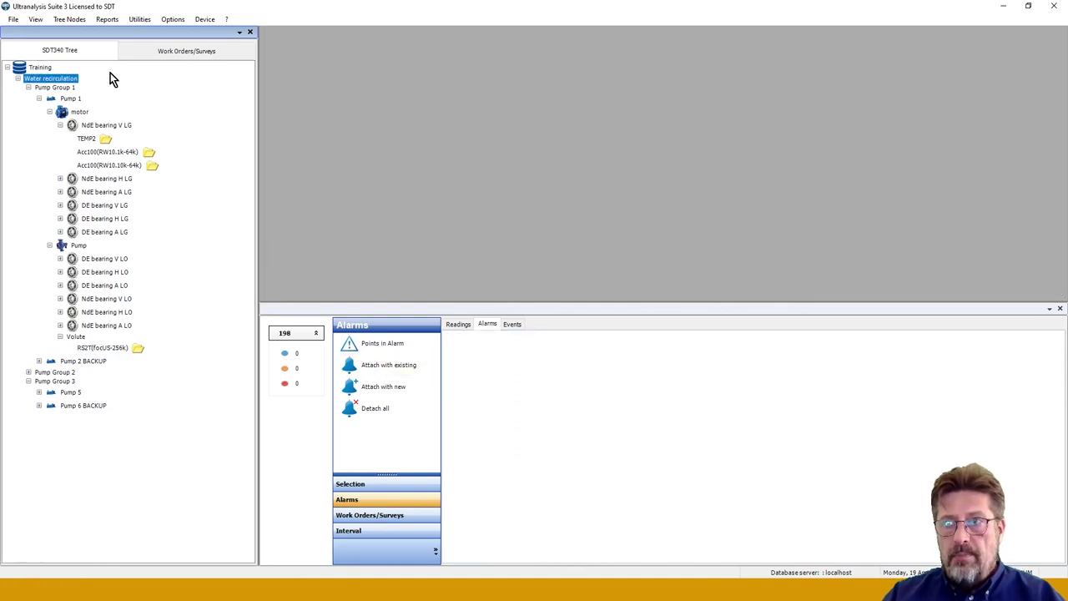
{"action": "left_click", "coordinate": [356, 488]}
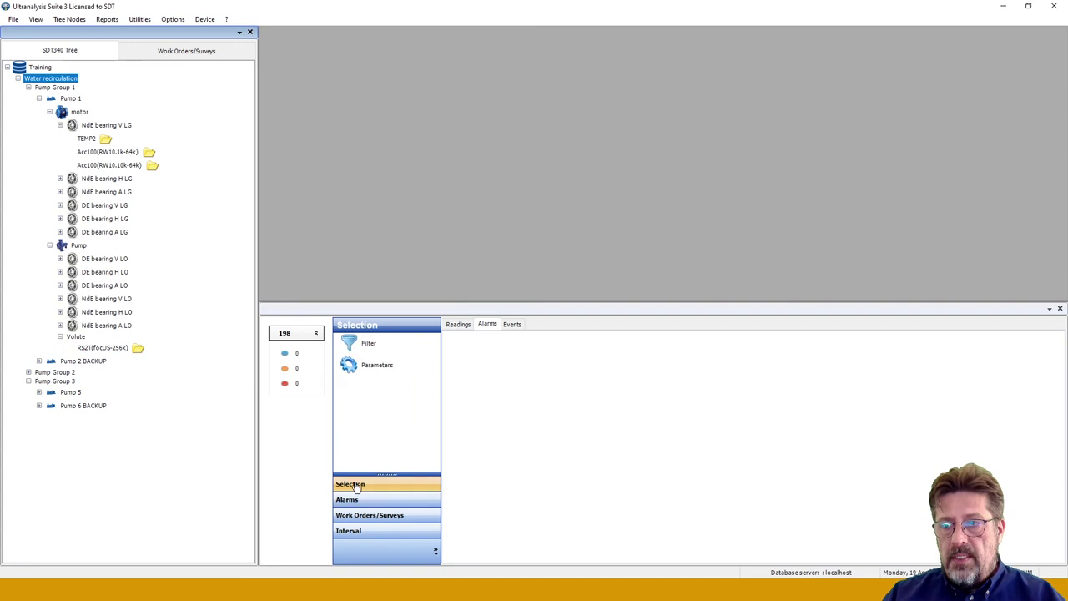
{"action": "left_click", "coordinate": [368, 343]}
{"action": "left_click", "coordinate": [458, 325]}
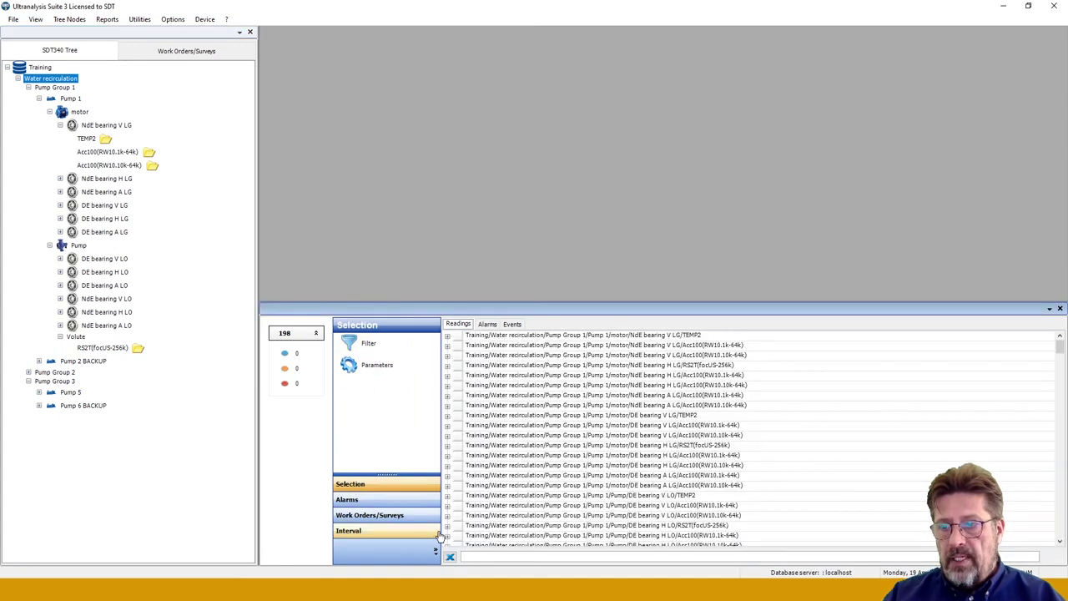
{"action": "type", "text": "V"}
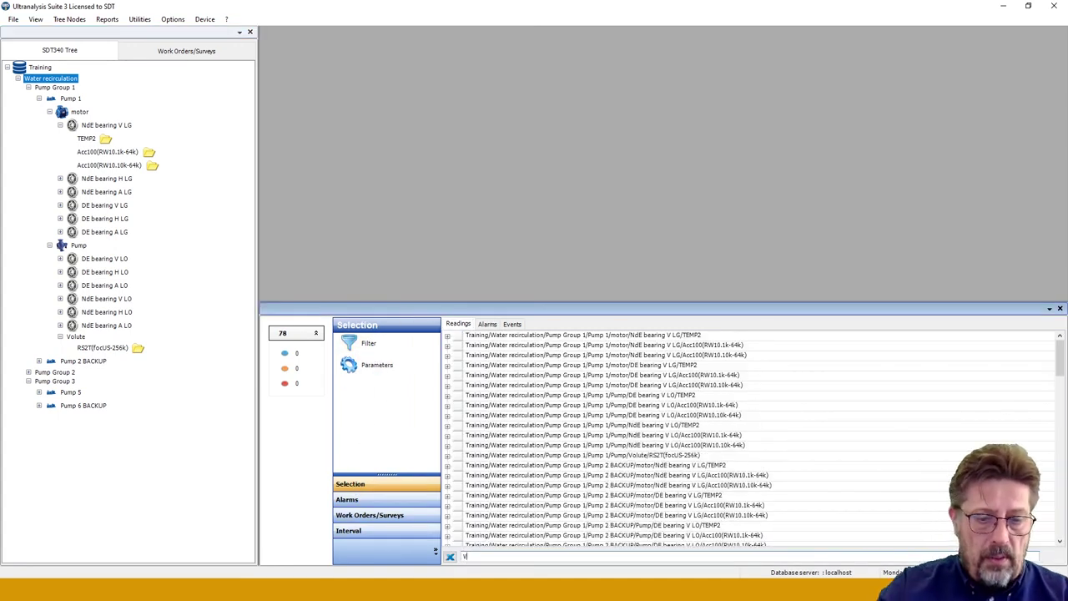
{"action": "type", "text": "olute"}
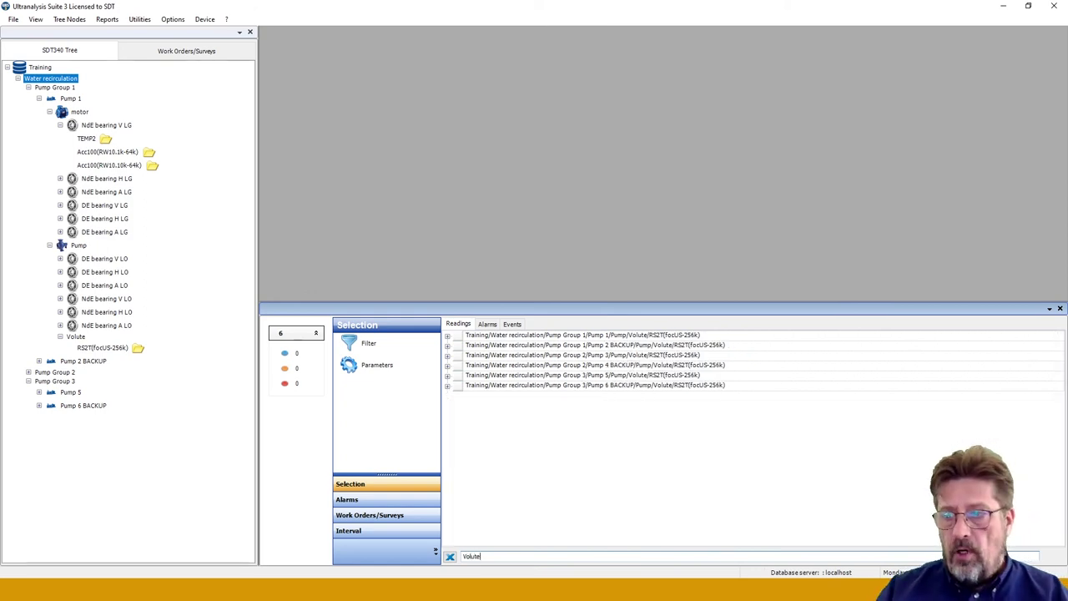
{"action": "left_click", "coordinate": [507, 337]}
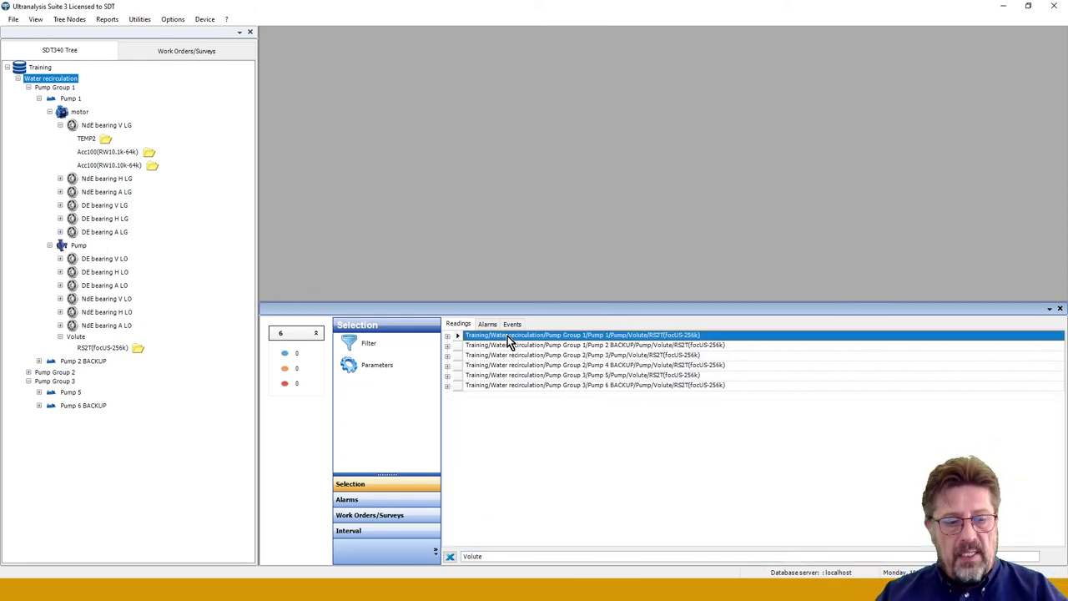
{"action": "left_click", "coordinate": [509, 387], "text": "shift"}
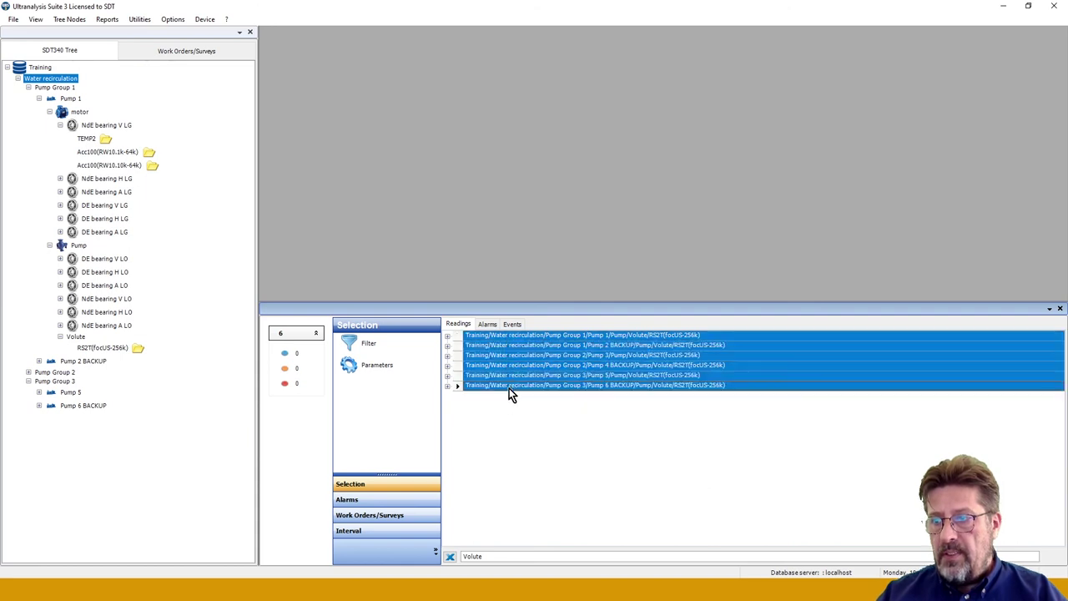
- Try to attach the existing Volute RMS alarm to all the selected Volute measurements at once
{"action": "left_click", "coordinate": [368, 501]}
{"action": "left_click", "coordinate": [392, 370]}
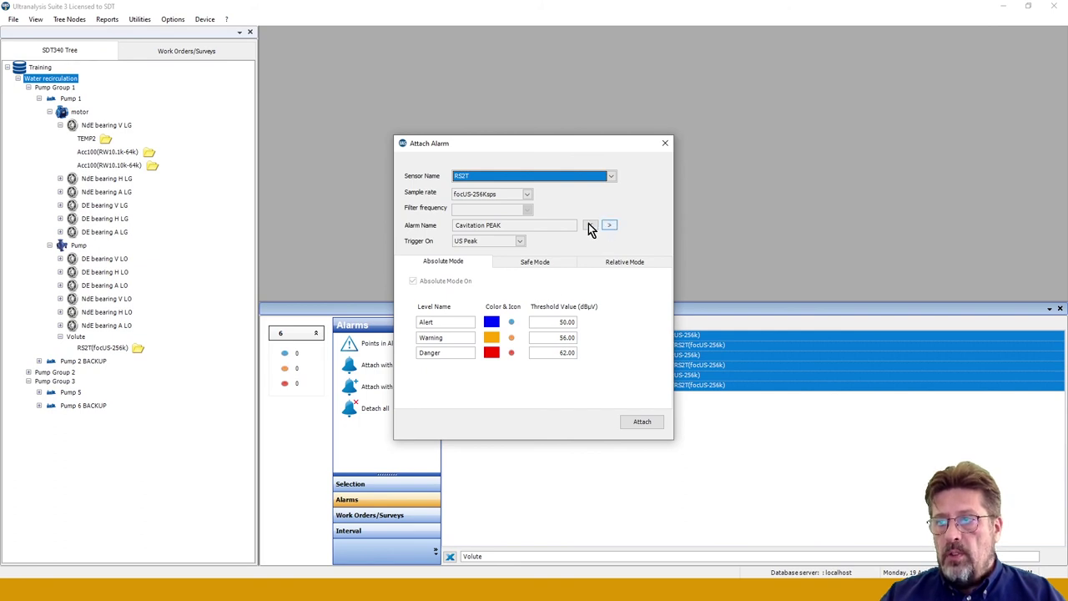
{"action": "left_click", "coordinate": [609, 225]}
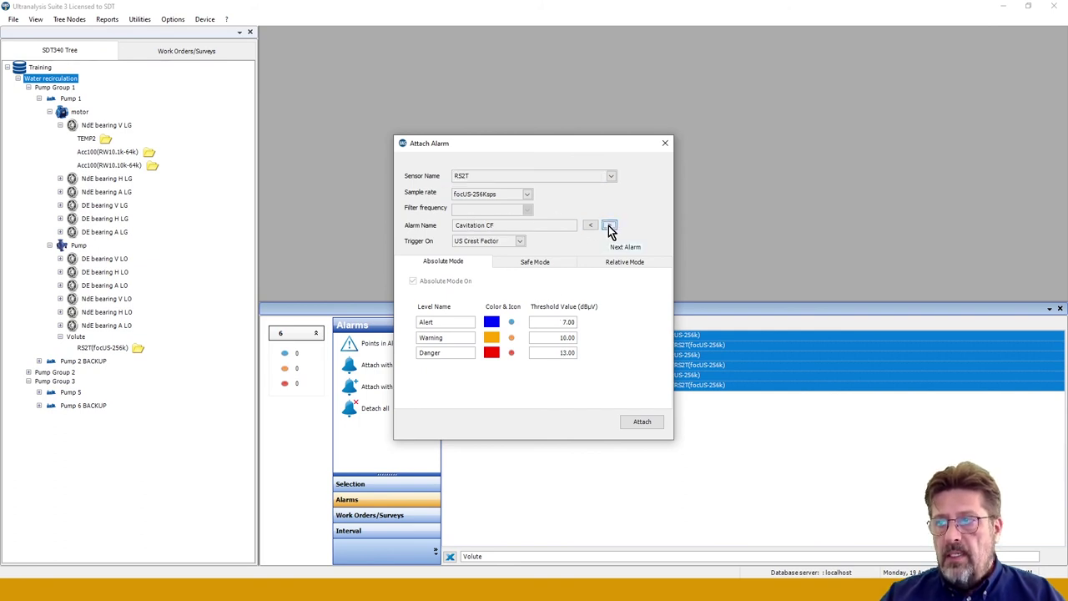
{"action": "left_click", "coordinate": [608, 225]}
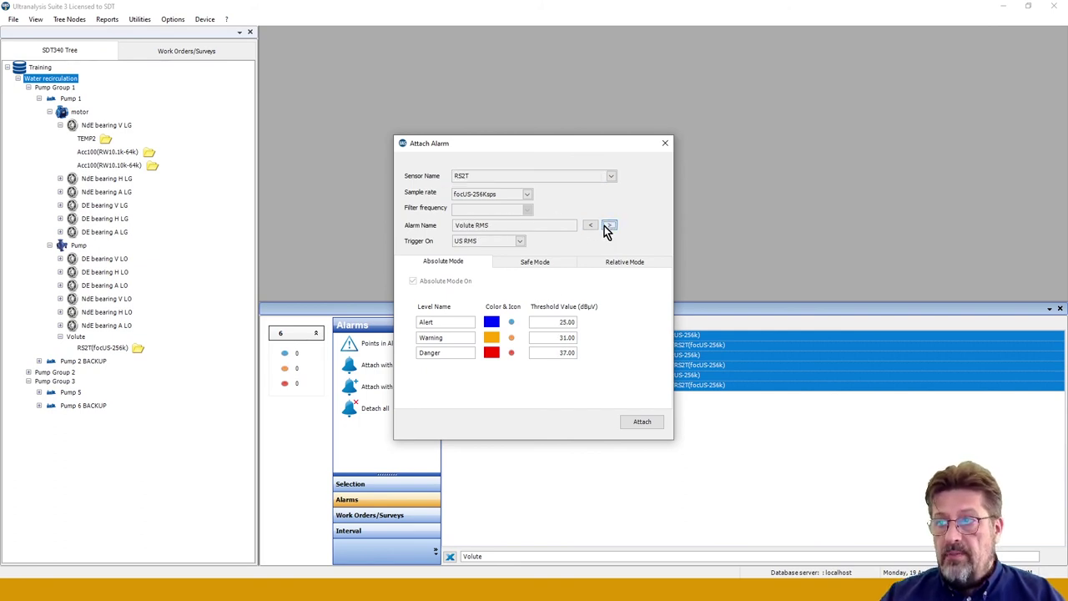
{"action": "left_click", "coordinate": [642, 423]}
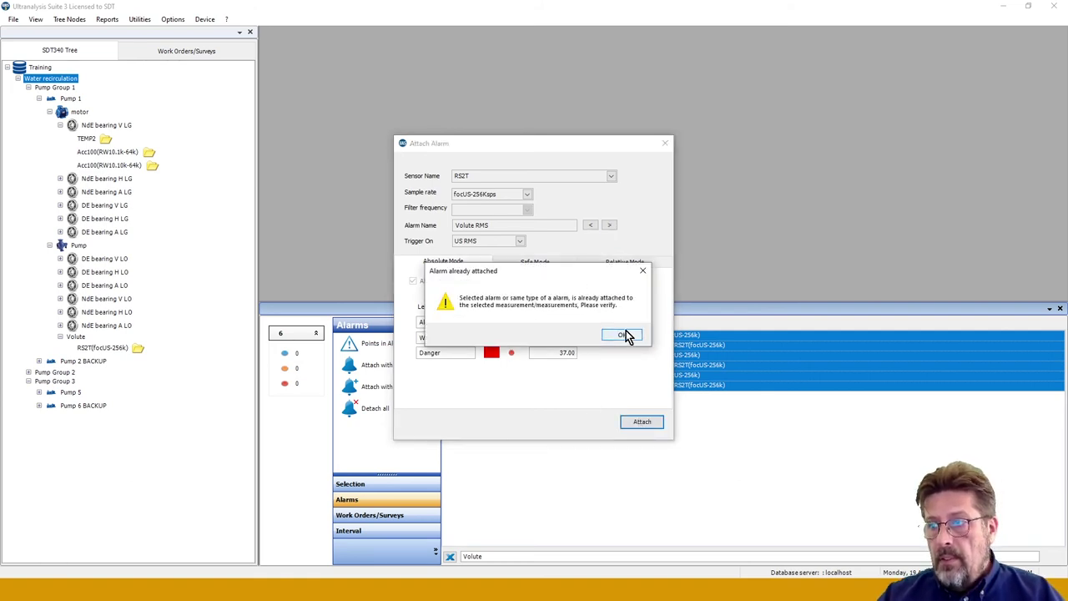
{"action": "left_click", "coordinate": [626, 334]}
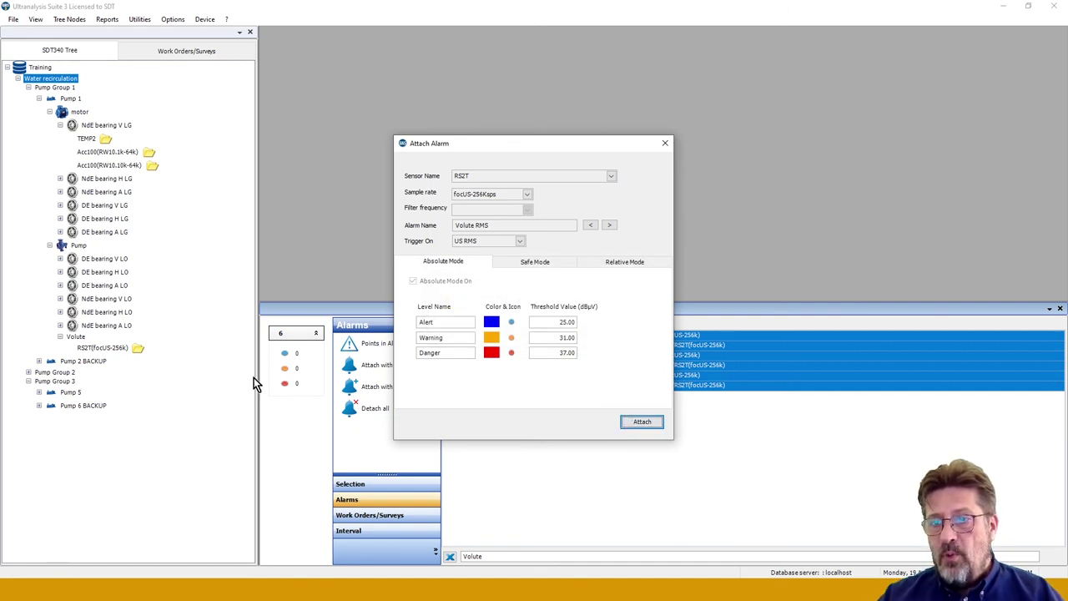
{"action": "left_click", "coordinate": [642, 423]}
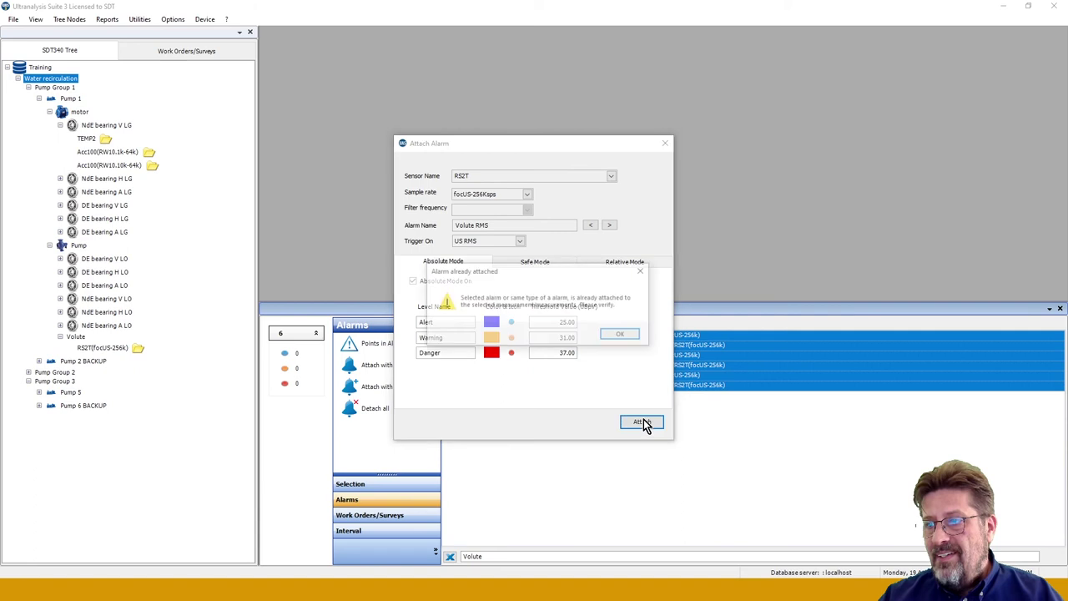
{"action": "left_click", "coordinate": [626, 333]}
{"action": "left_click", "coordinate": [665, 143]}
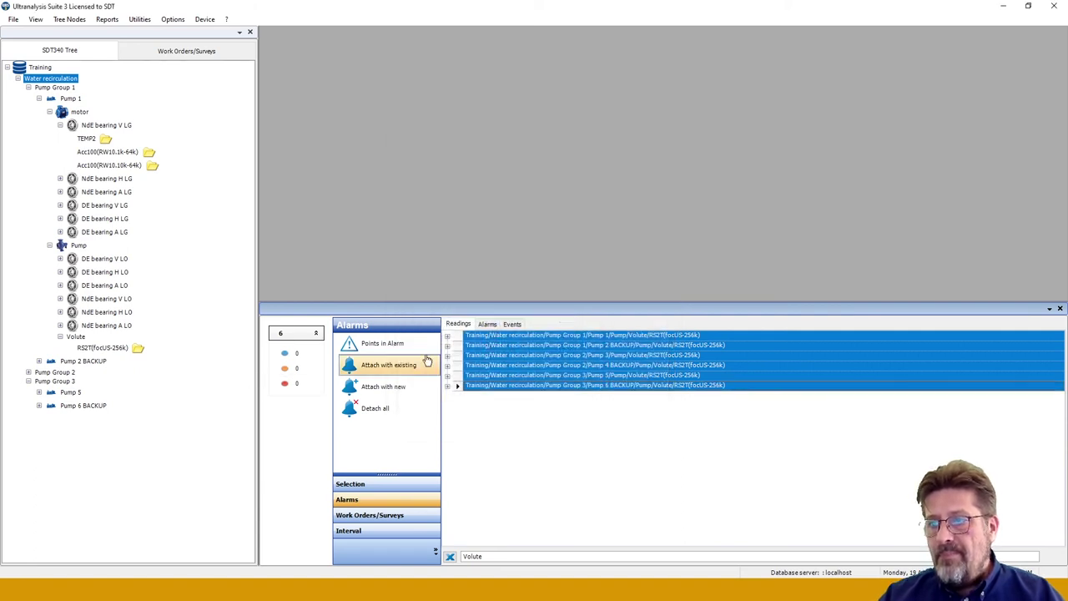
- Check which alarms are attached to the Volute RS2T(focUS-256k) measurements of Pump 1 and Pump 2 BACKUP
{"action": "left_click", "coordinate": [482, 323]}
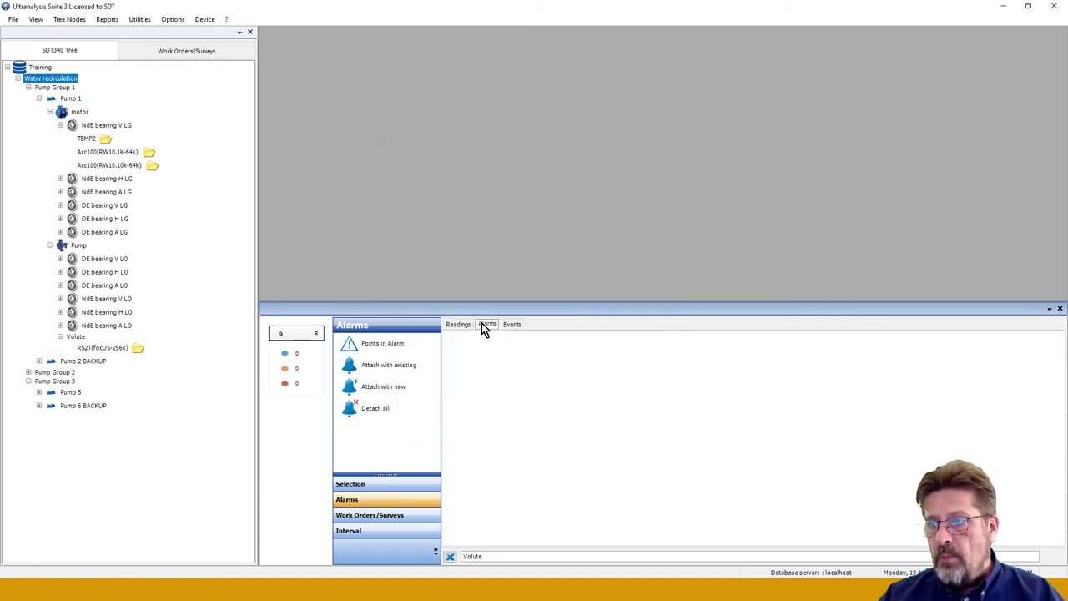
{"action": "left_click", "coordinate": [100, 347]}
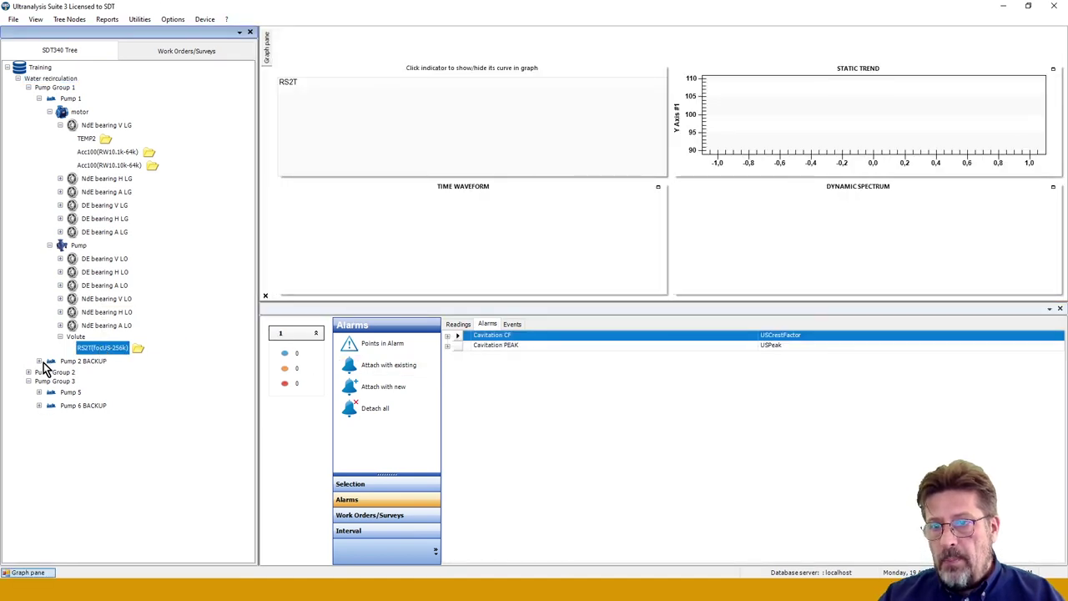
{"action": "left_click", "coordinate": [59, 125]}
{"action": "left_click", "coordinate": [38, 321]}
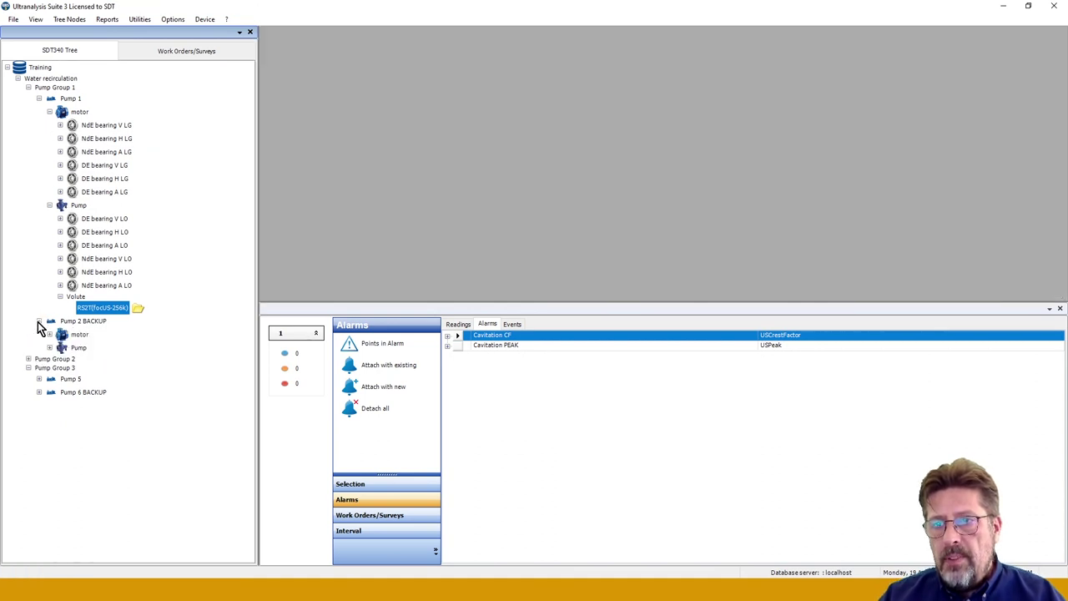
{"action": "left_click", "coordinate": [49, 348]}
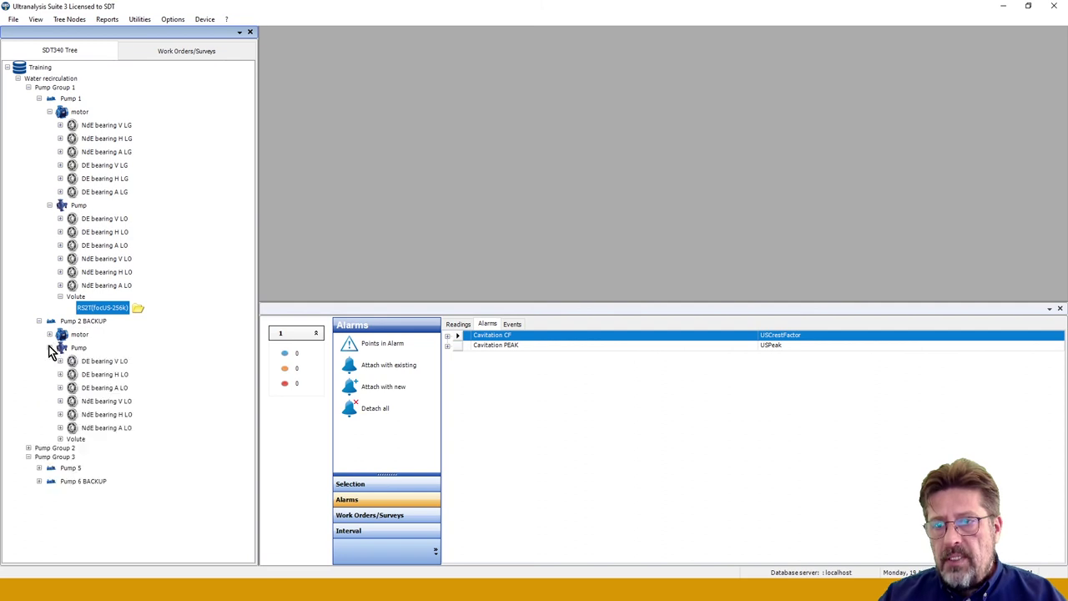
{"action": "left_click", "coordinate": [59, 439]}
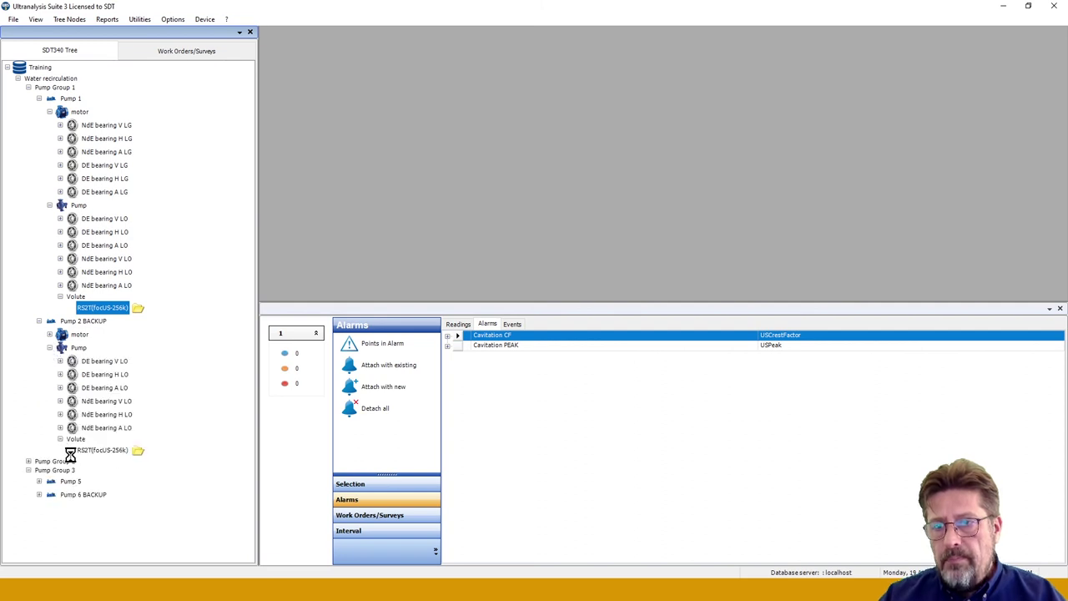
{"action": "left_click", "coordinate": [112, 449]}
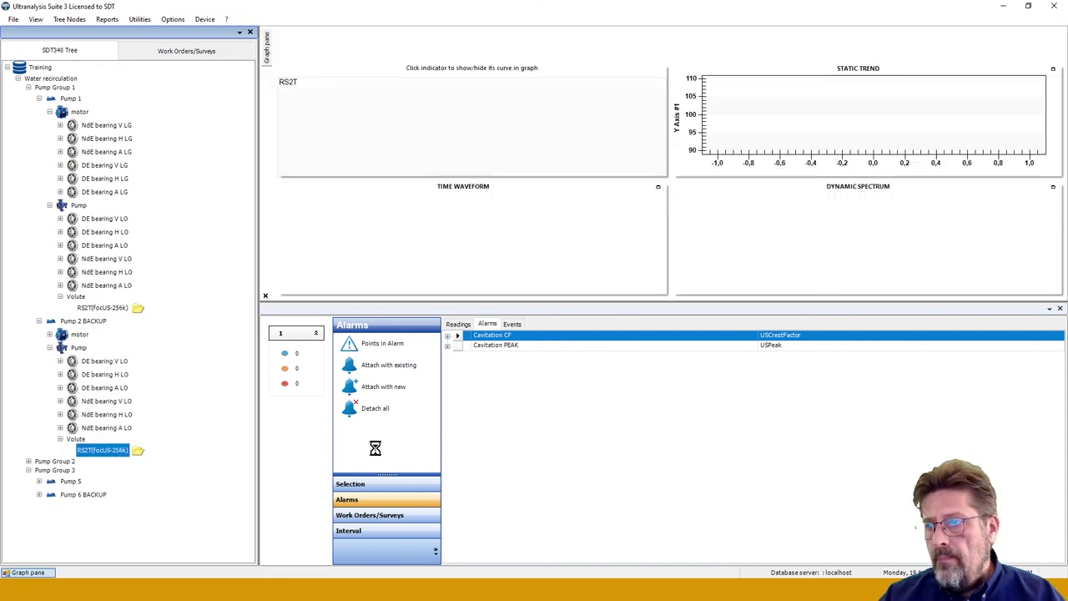
{"action": "left_click", "coordinate": [458, 325]}
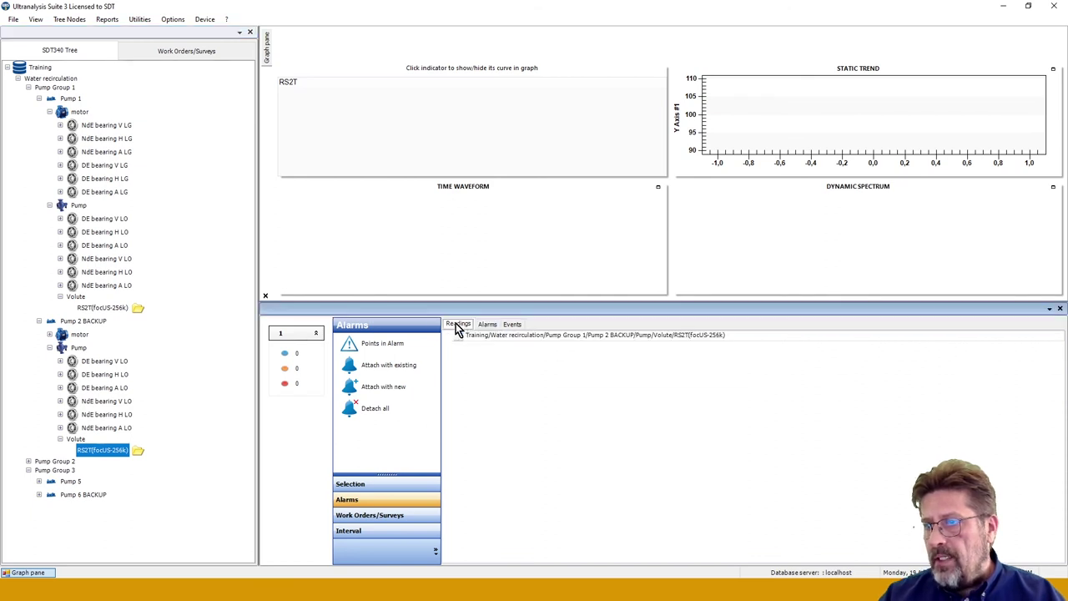
- Collapse the Water recirculation tree so only Pump Group 1, Pump Group 2 and Pump Group 3 are listed
{"action": "left_click", "coordinate": [59, 439]}
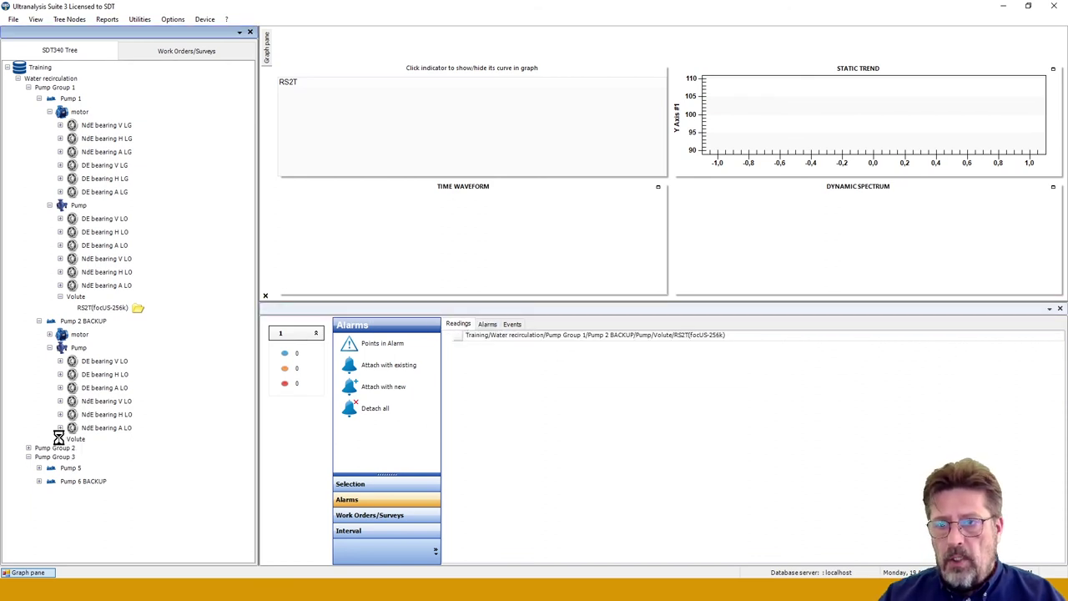
{"action": "left_click", "coordinate": [50, 349]}
{"action": "left_click", "coordinate": [50, 206]}
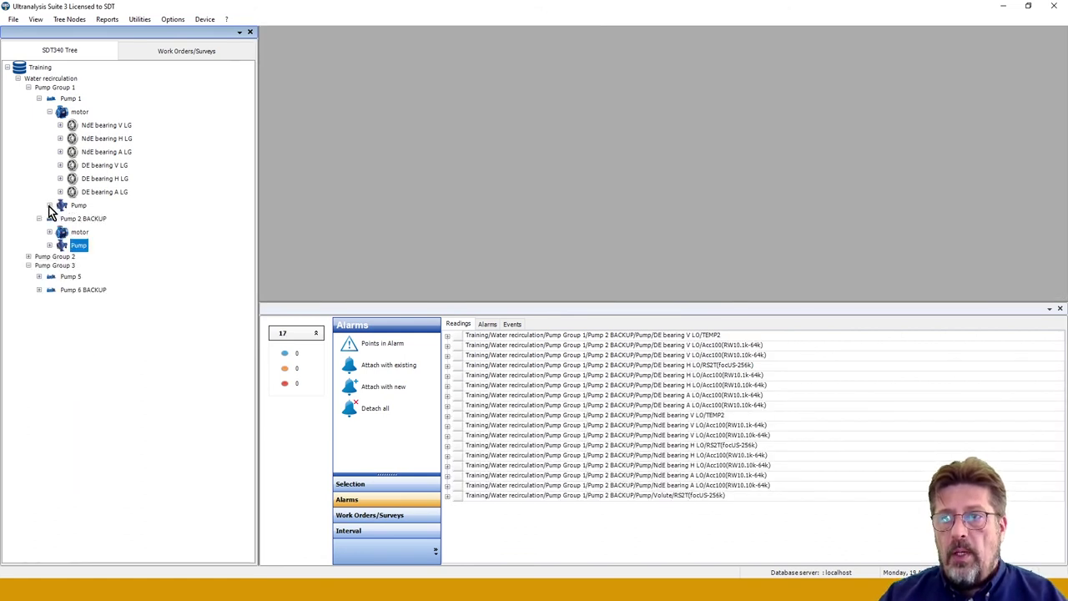
{"action": "left_click", "coordinate": [50, 112]}
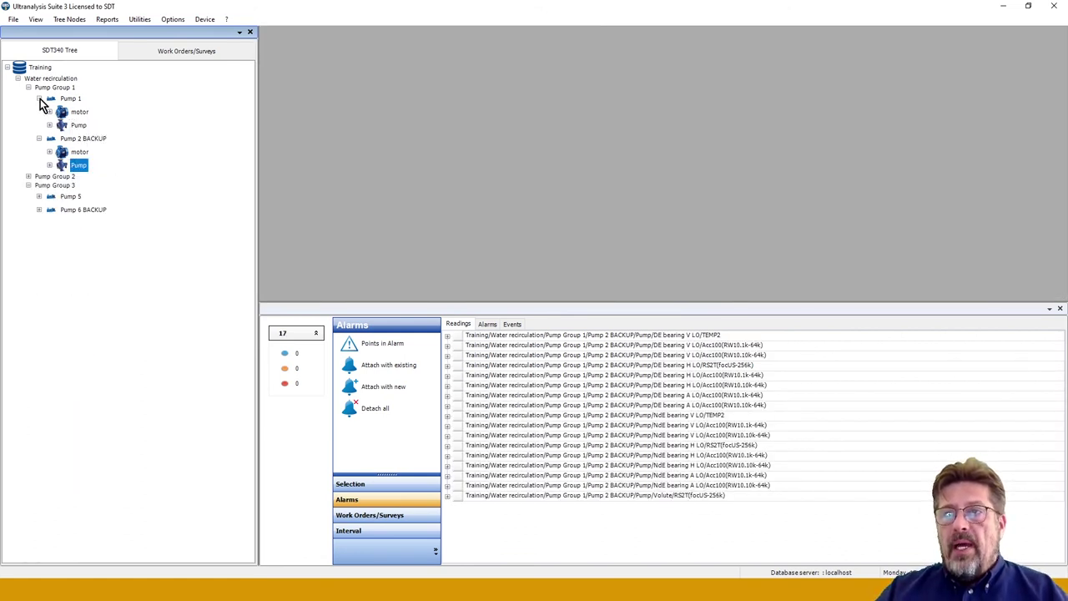
{"action": "left_click", "coordinate": [38, 99]}
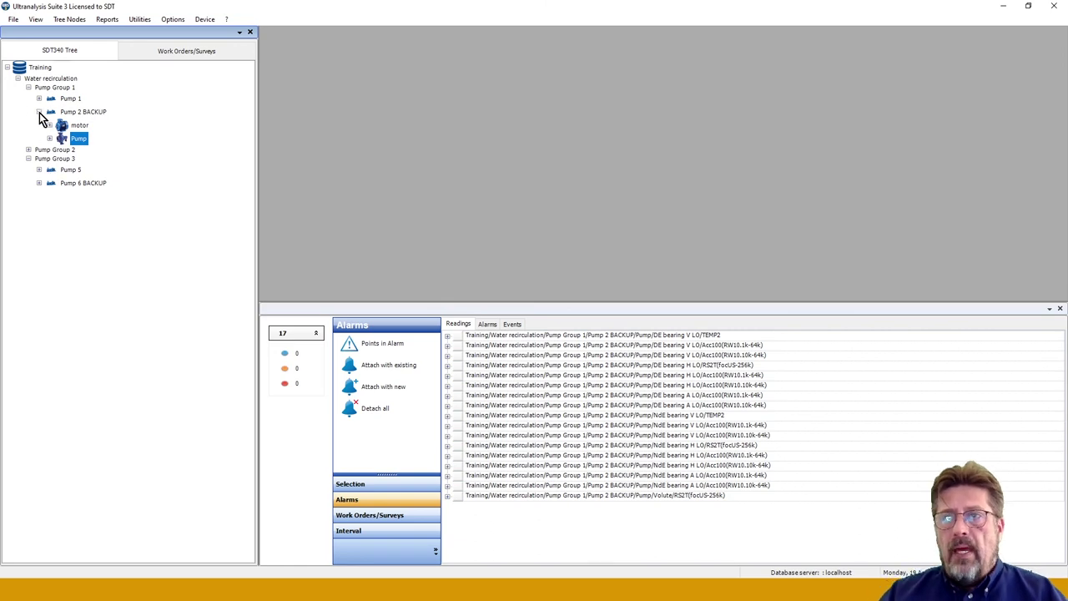
{"action": "left_click", "coordinate": [39, 112]}
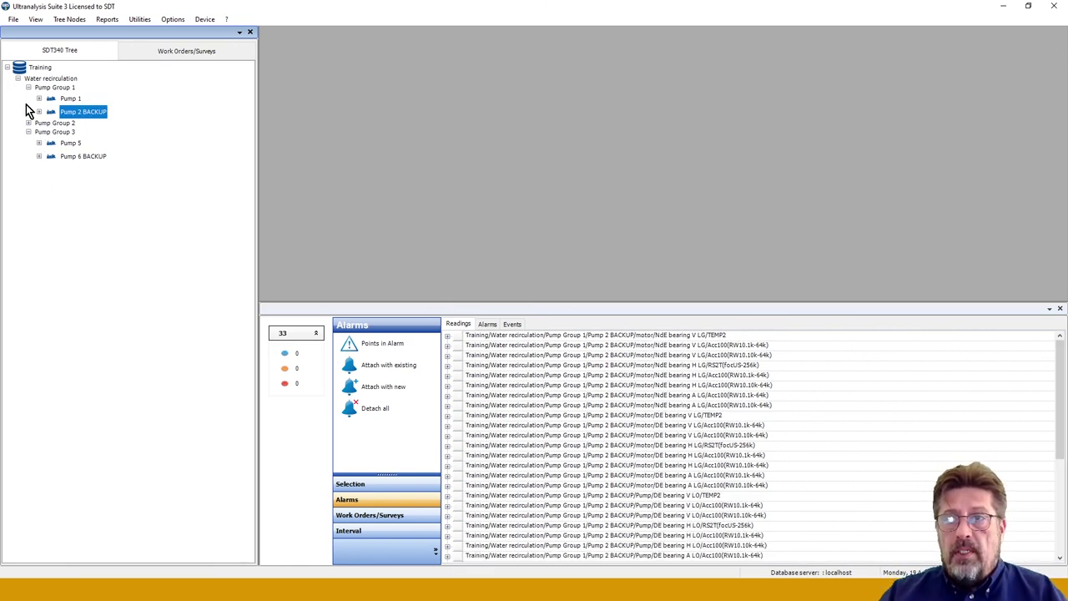
{"action": "left_click", "coordinate": [28, 88]}
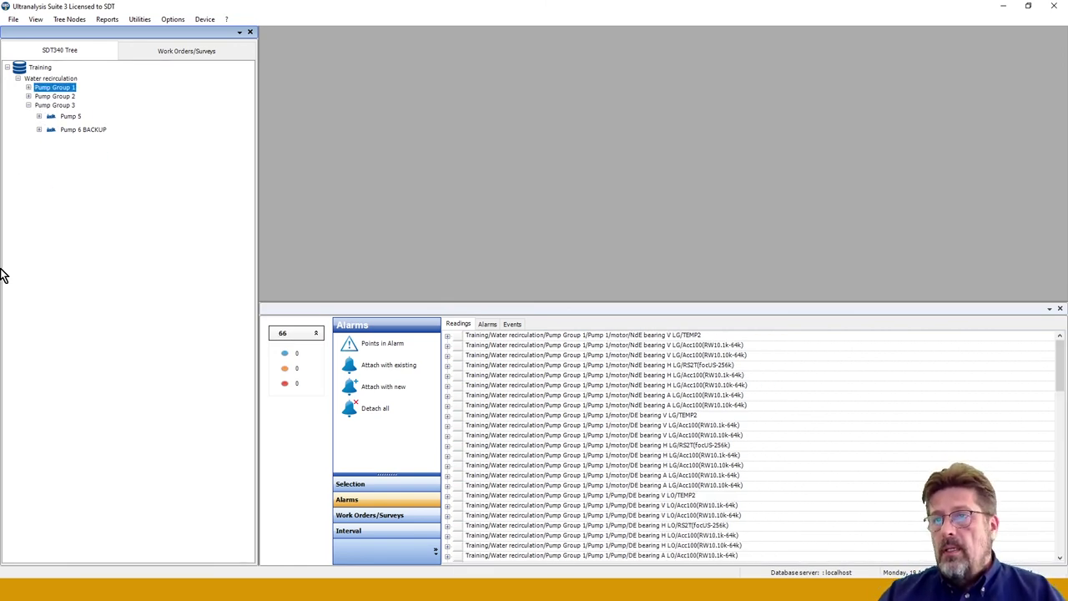
{"action": "left_click", "coordinate": [29, 105]}
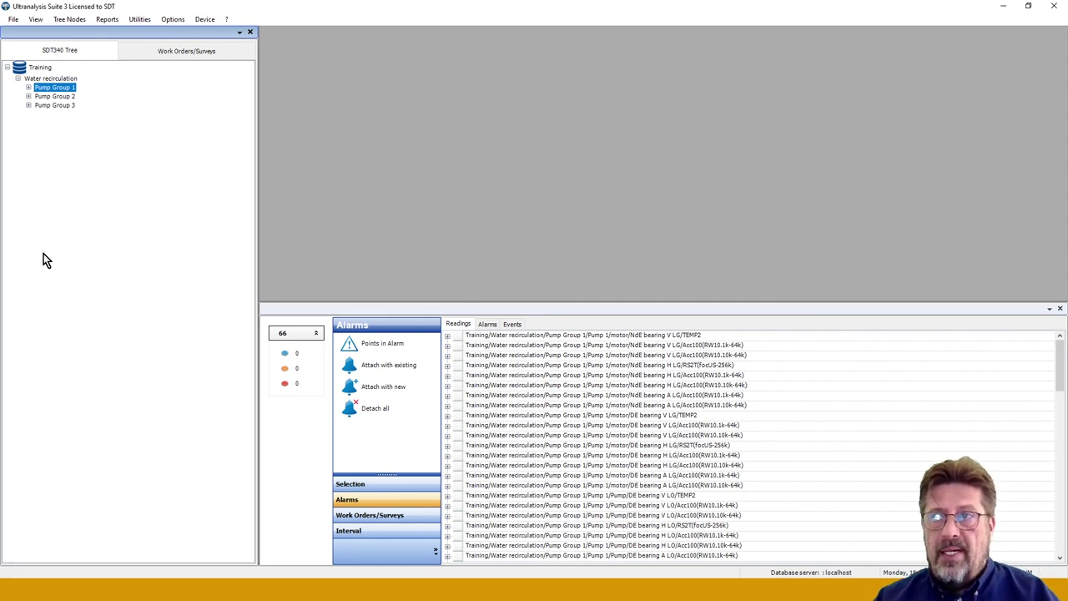
- Add an event dated 19/04/2021 to Pump 1's motor with the two-line description "Motor repaired" and "Bearings replaced"
{"action": "left_click", "coordinate": [28, 88]}
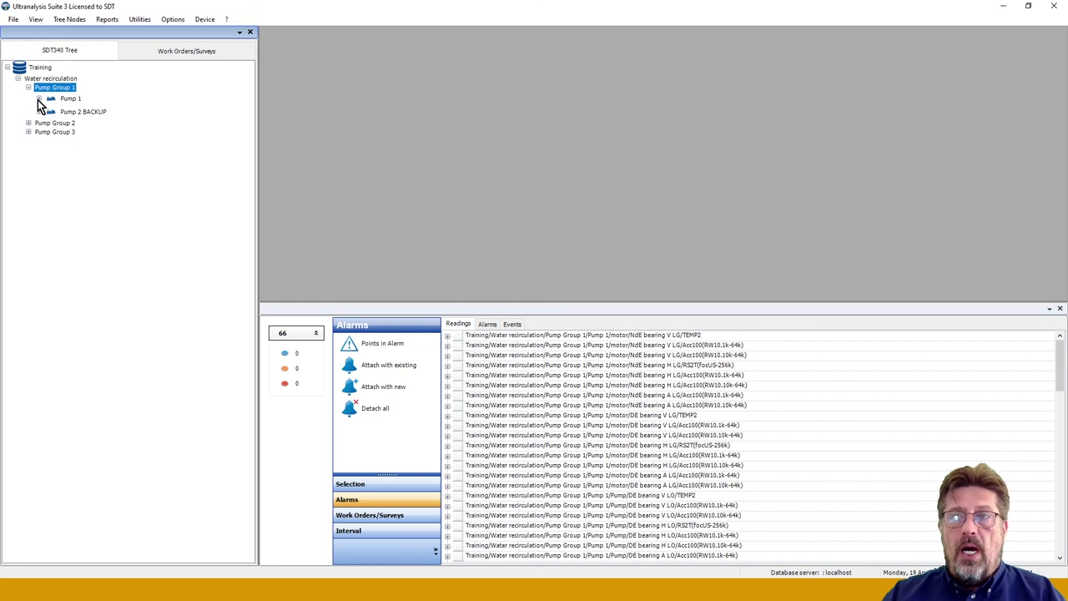
{"action": "left_click", "coordinate": [39, 99]}
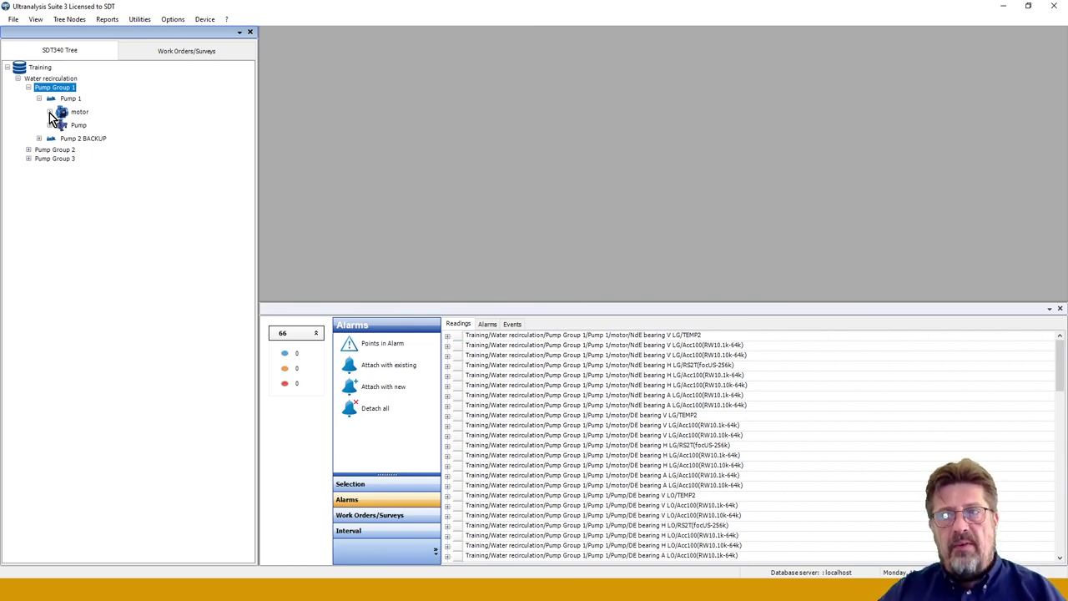
{"action": "left_click", "coordinate": [49, 112]}
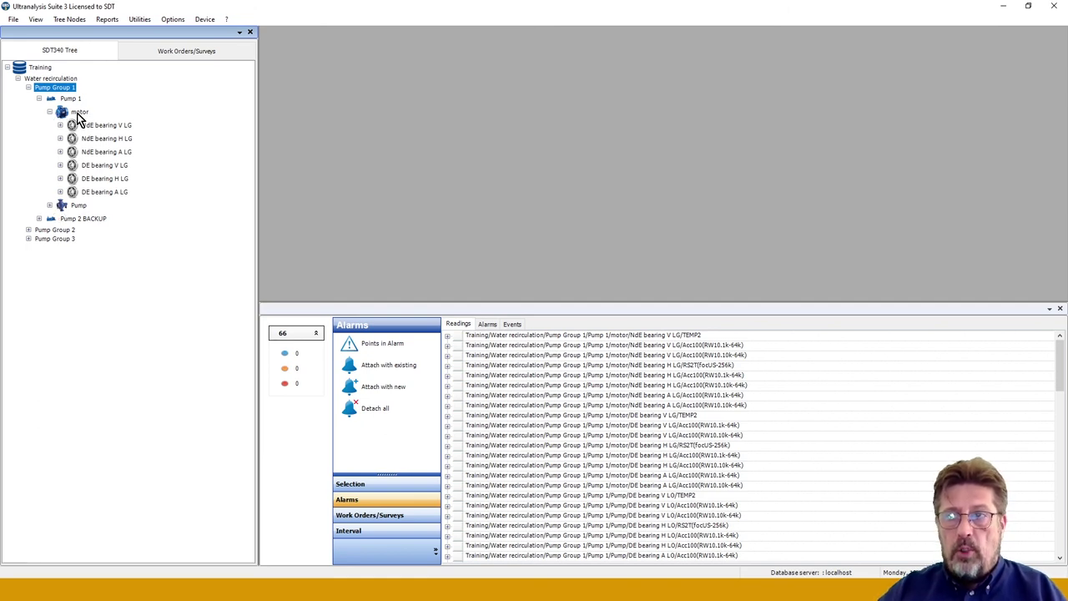
{"action": "right_click", "coordinate": [78, 115]}
{"action": "mouse_move", "coordinate": [162, 120]}
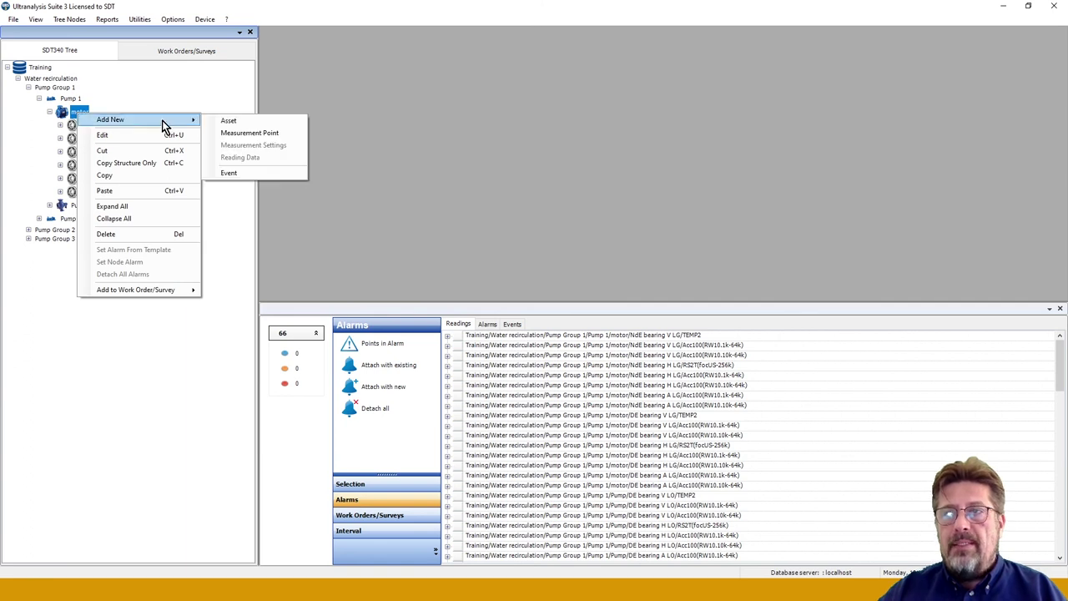
{"action": "left_click", "coordinate": [227, 173]}
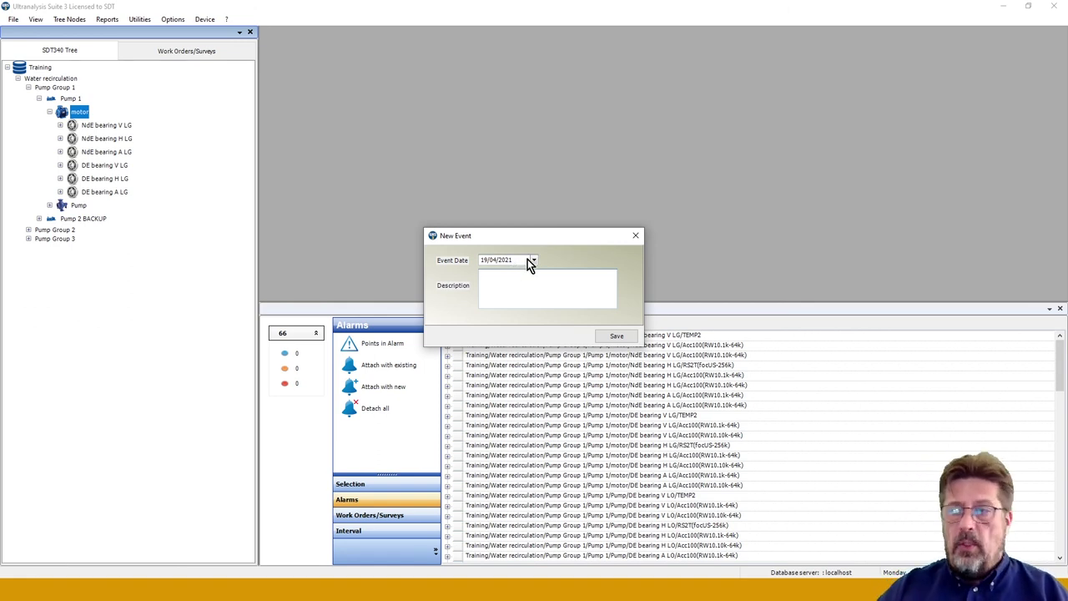
{"action": "type", "text": "M"}
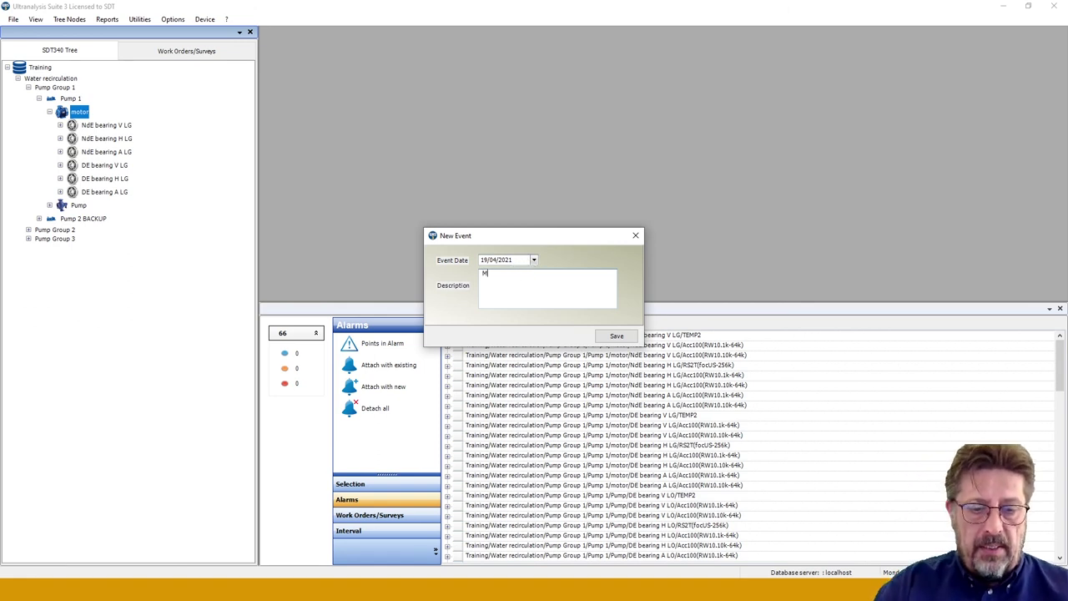
{"action": "type", "text": "otor repaired "}
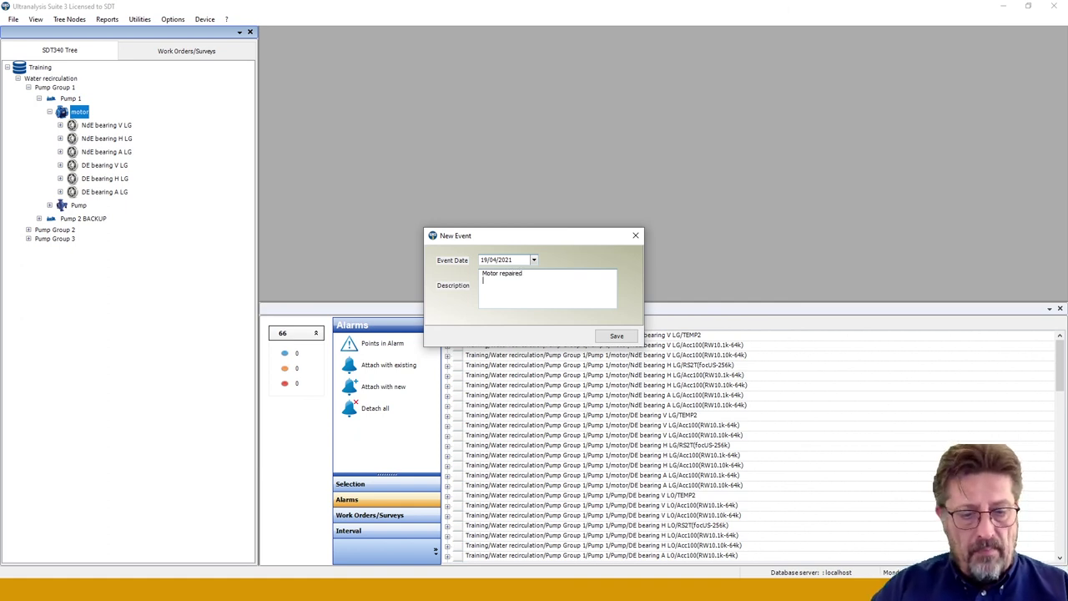
{"action": "type", "text": "Bearing"}
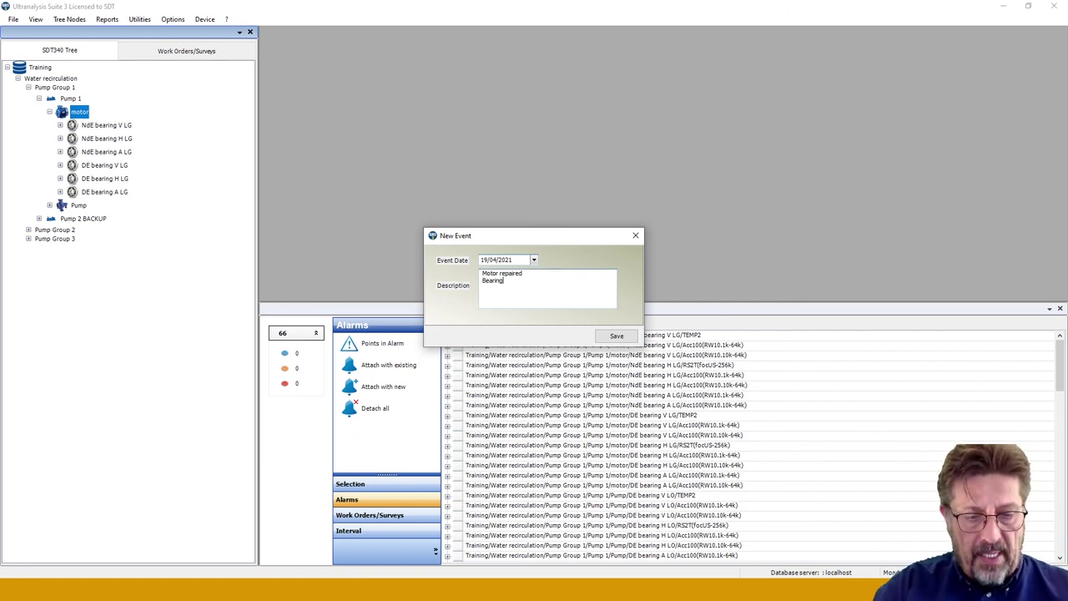
{"action": "type", "text": "s replaced"}
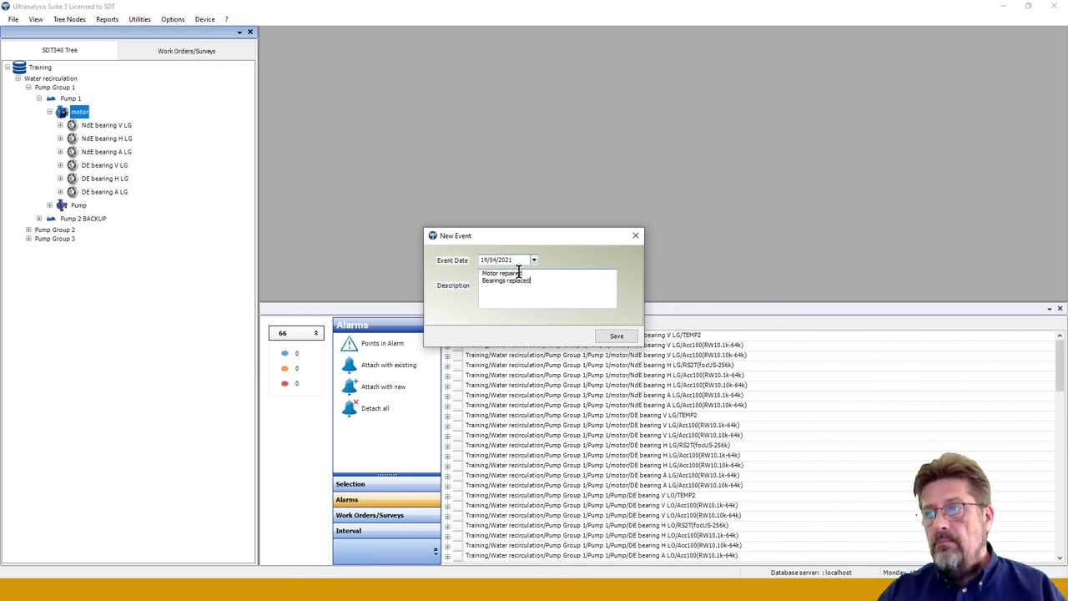
{"action": "left_click", "coordinate": [615, 336]}
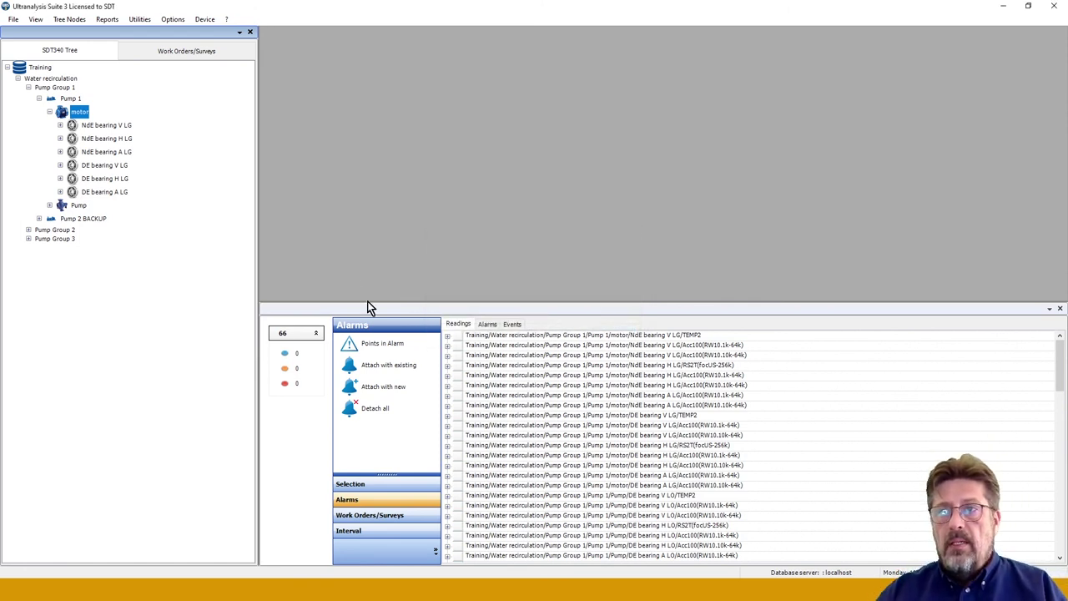
- Review the events of Pump 1's motor and of the Acc100(RW10.1k-64k) measurement under NdE bearing V LG
{"action": "left_click", "coordinate": [513, 323]}
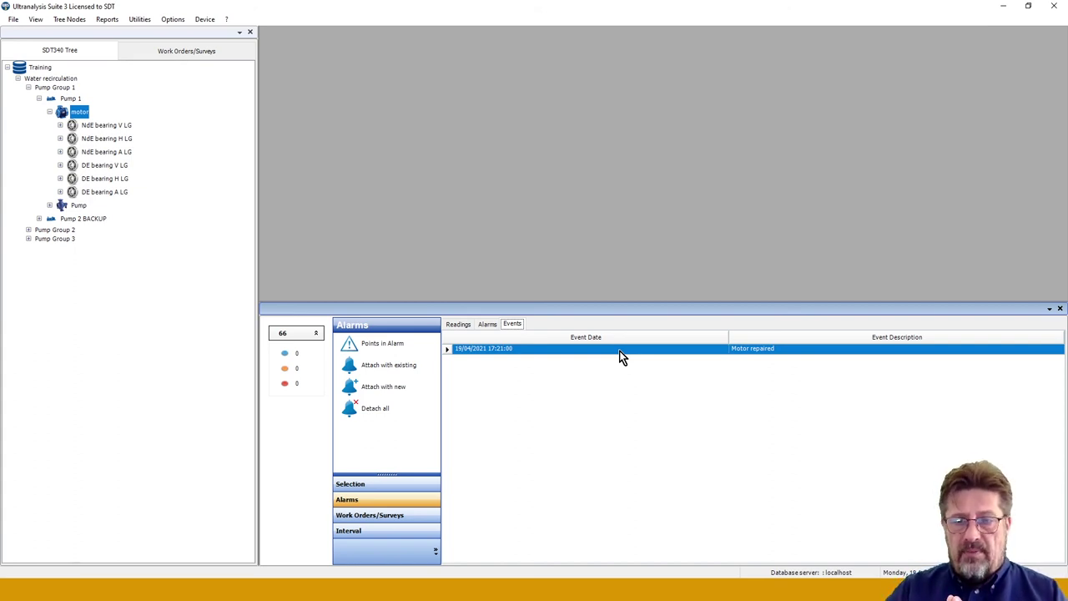
{"action": "left_click", "coordinate": [58, 127]}
{"action": "left_click", "coordinate": [59, 125]}
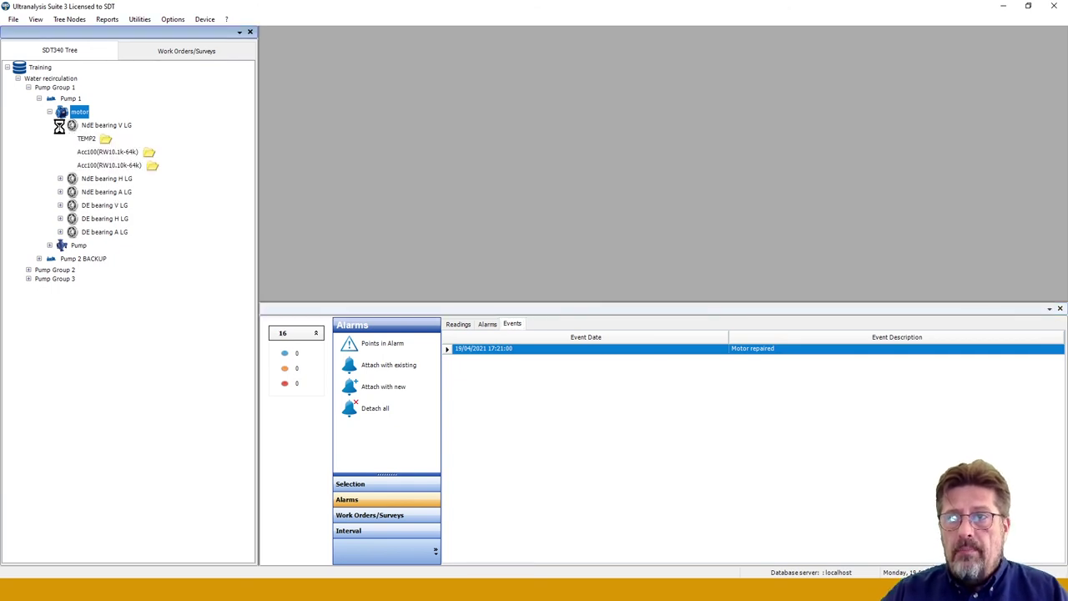
{"action": "left_click", "coordinate": [105, 152]}
{"action": "left_click", "coordinate": [106, 153]}
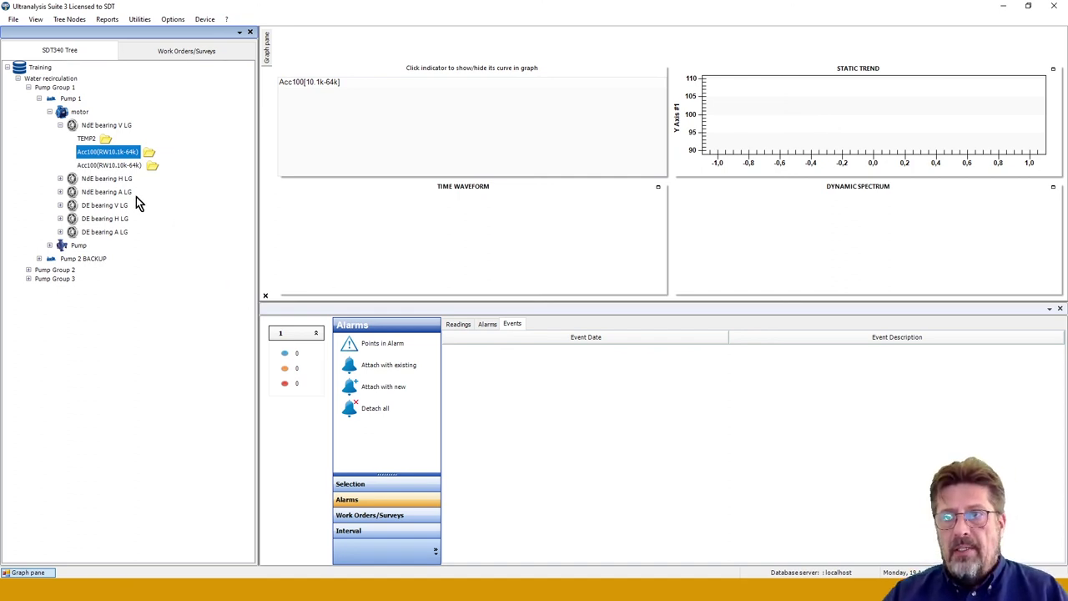
- Examine the events offered for the Measurements From option in the measurement parameters, then restore All Available Measurements and close without saving
{"action": "left_click", "coordinate": [370, 486]}
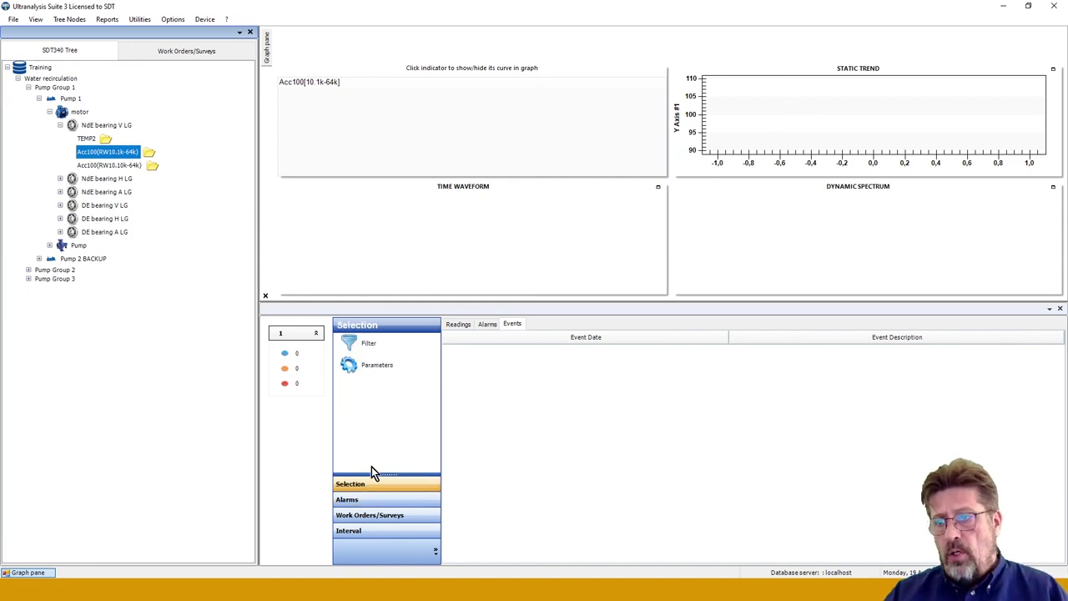
{"action": "left_click", "coordinate": [378, 366]}
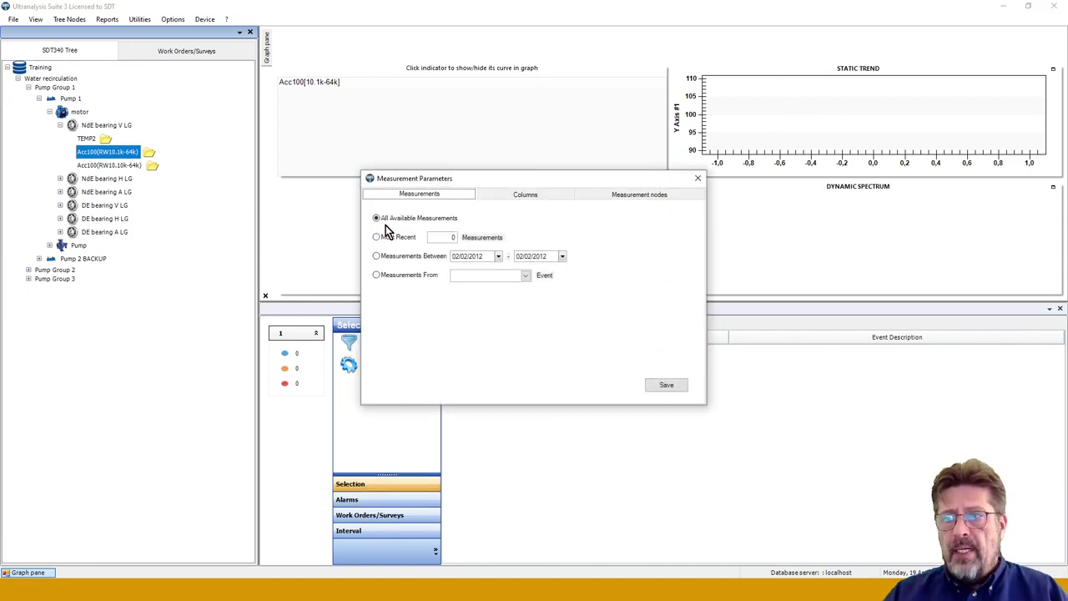
{"action": "left_click", "coordinate": [376, 276]}
{"action": "left_click", "coordinate": [526, 276]}
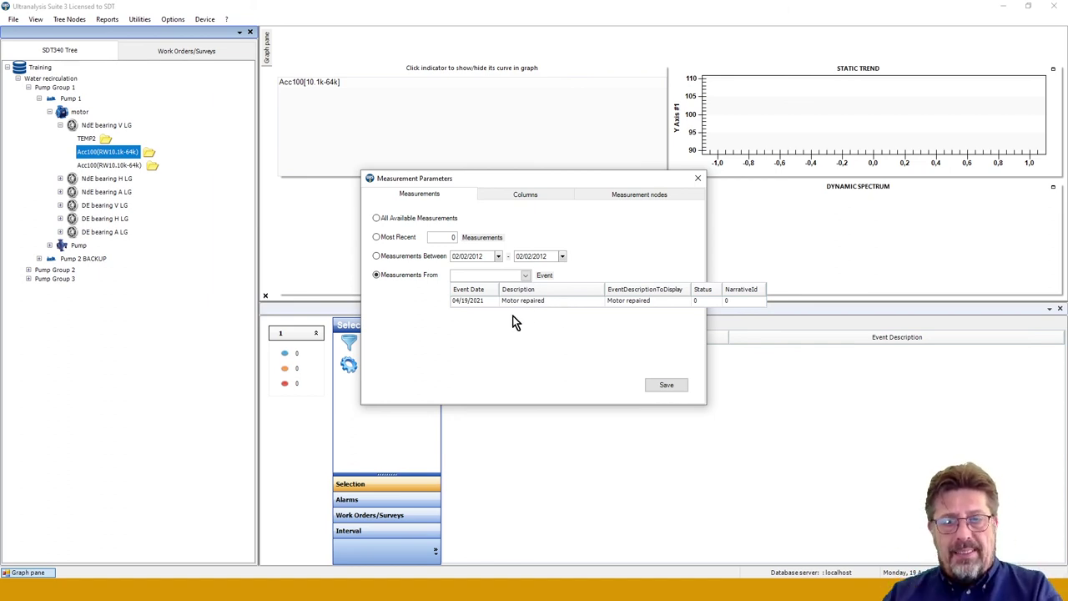
{"action": "left_click", "coordinate": [698, 179]}
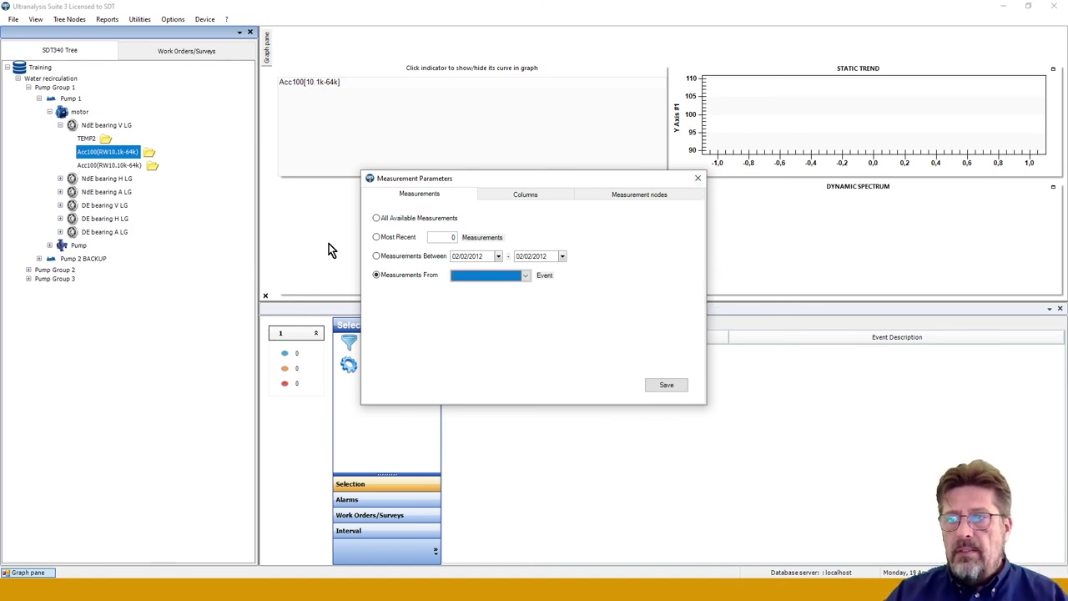
{"action": "left_click", "coordinate": [377, 217]}
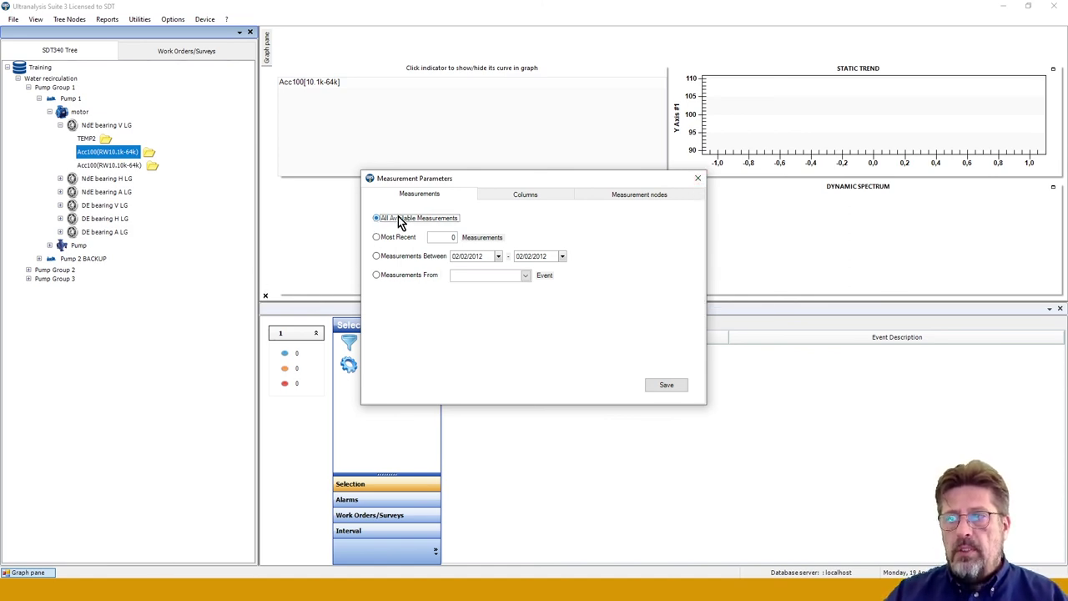
{"action": "left_click", "coordinate": [697, 180]}
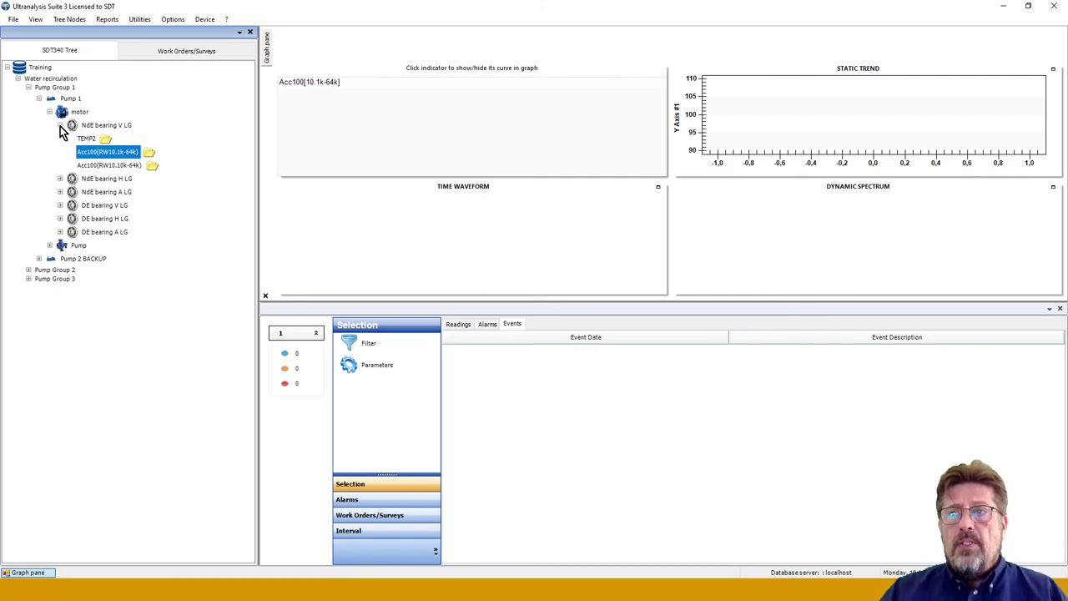
- Collapse the motor's NdE bearing V LG node and show the list of work orders and surveys
{"action": "left_click", "coordinate": [61, 126]}
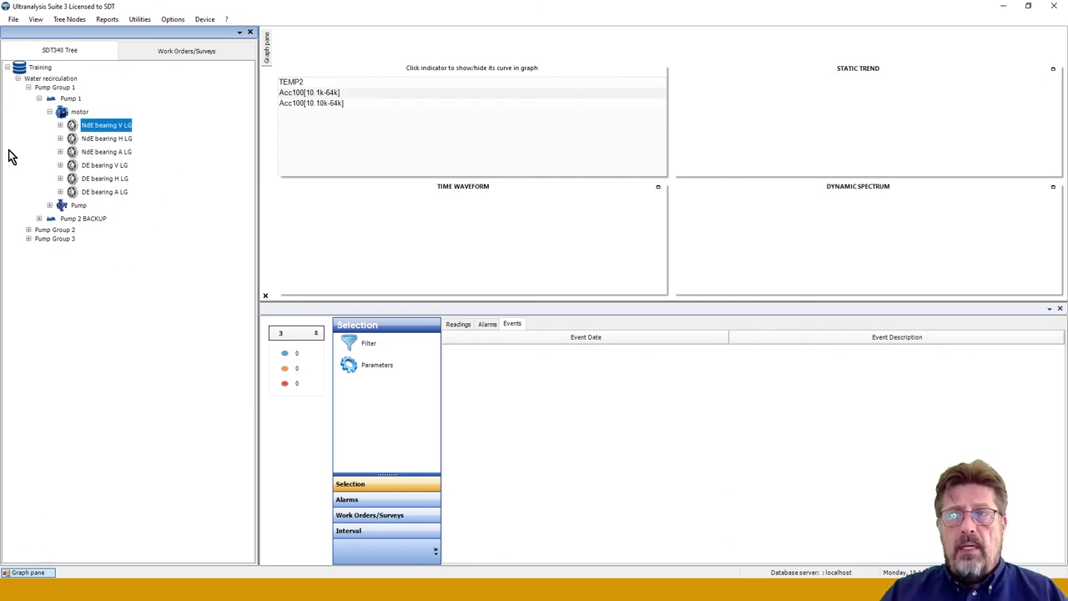
{"action": "left_click", "coordinate": [182, 49]}
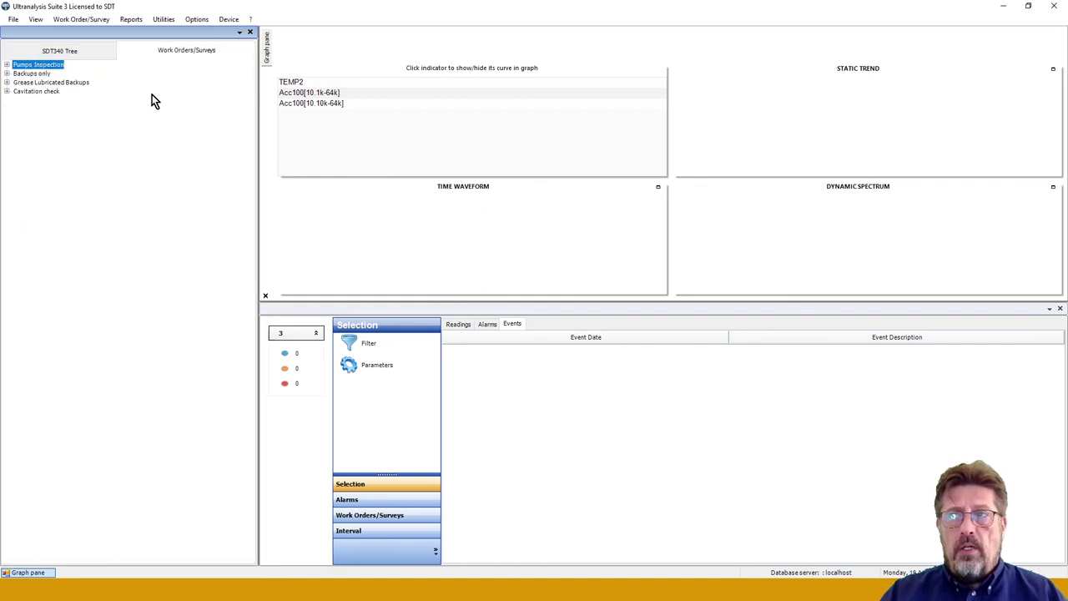
- Review the list of defined alarms, then close it and show the readings of the selected measurements
{"action": "left_click", "coordinate": [163, 18]}
{"action": "left_click", "coordinate": [178, 46]}
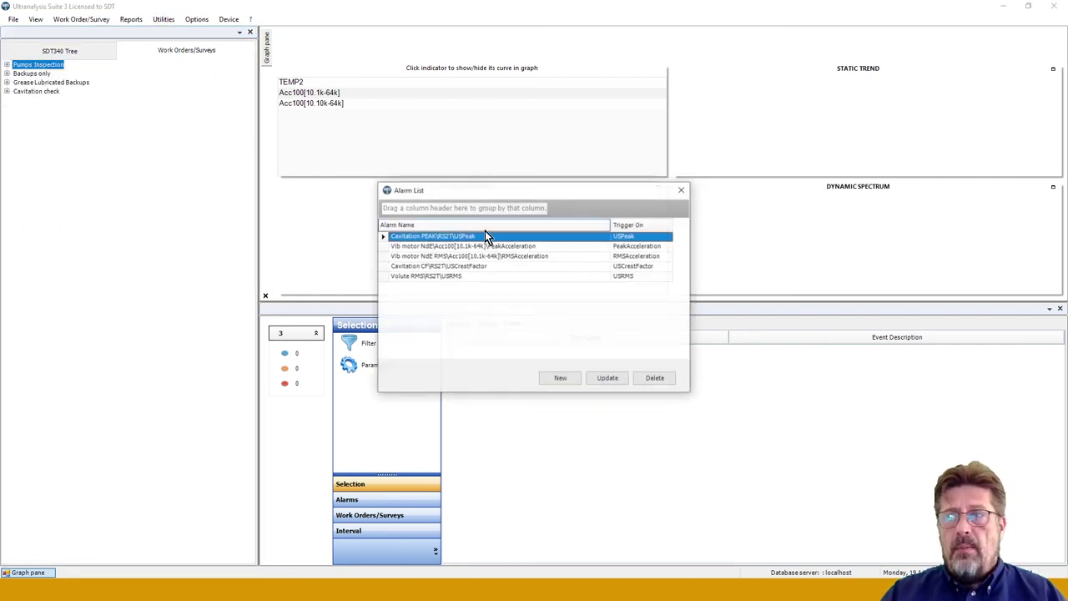
{"action": "left_click", "coordinate": [681, 194]}
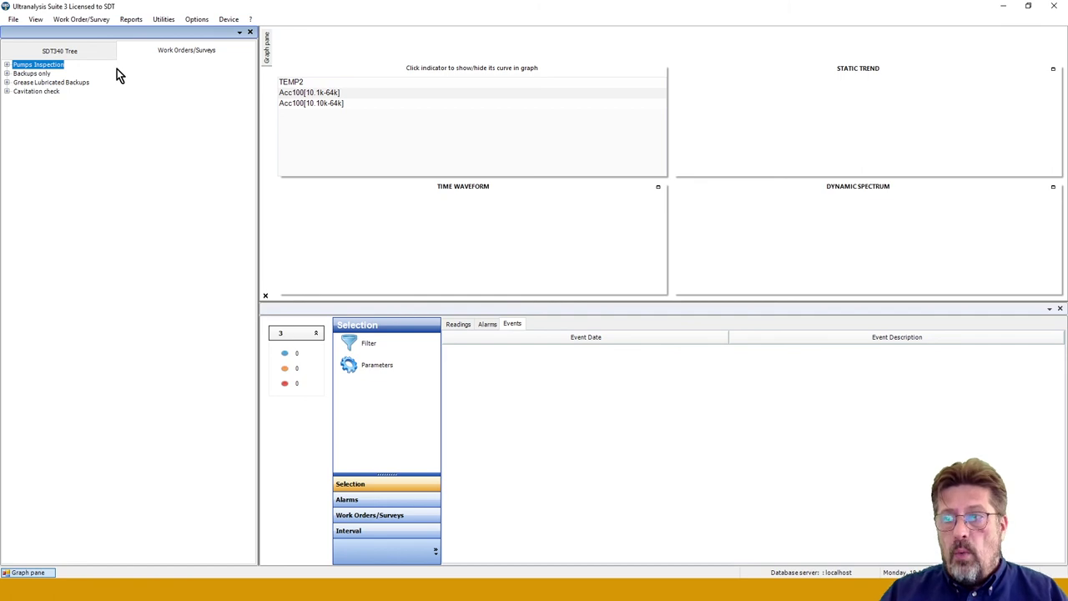
{"action": "left_click", "coordinate": [464, 324]}
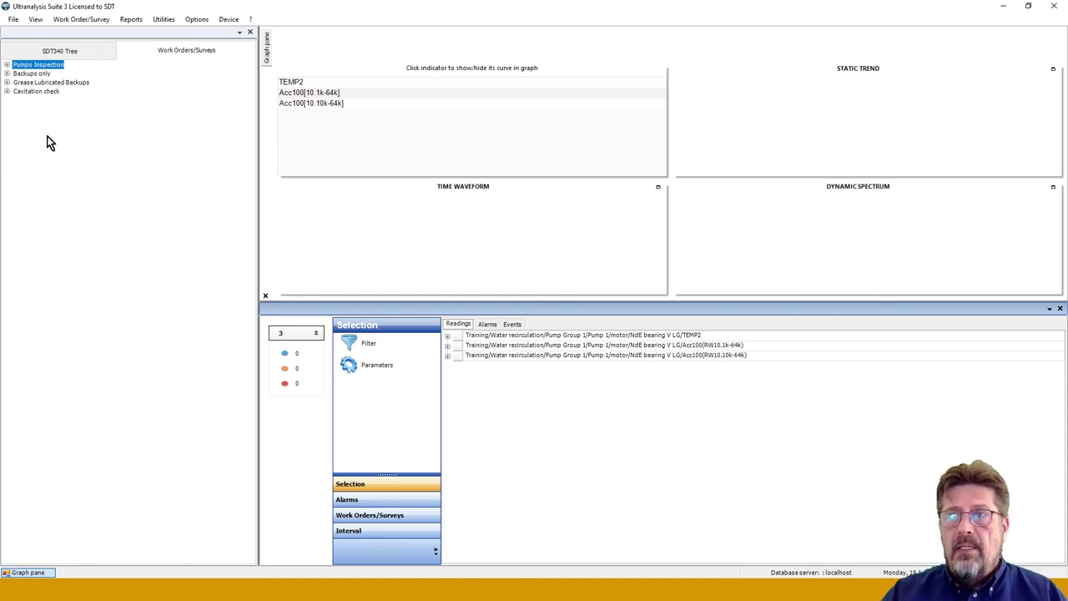
- Review the work order/survey To Do list for the current week, next month and missed measurements
{"action": "left_click", "coordinate": [73, 24]}
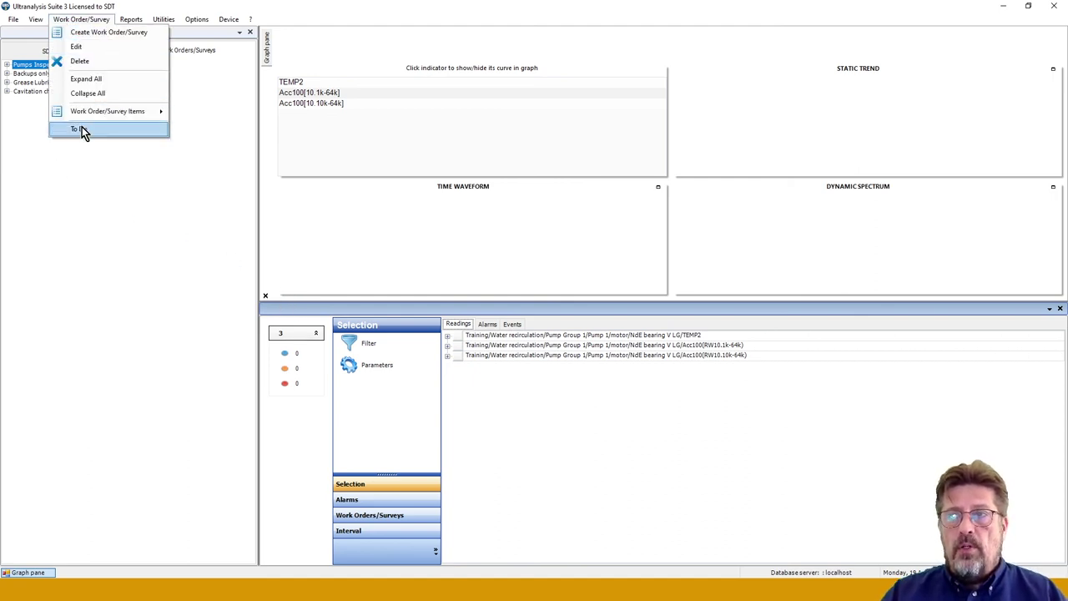
{"action": "left_click", "coordinate": [169, 59]}
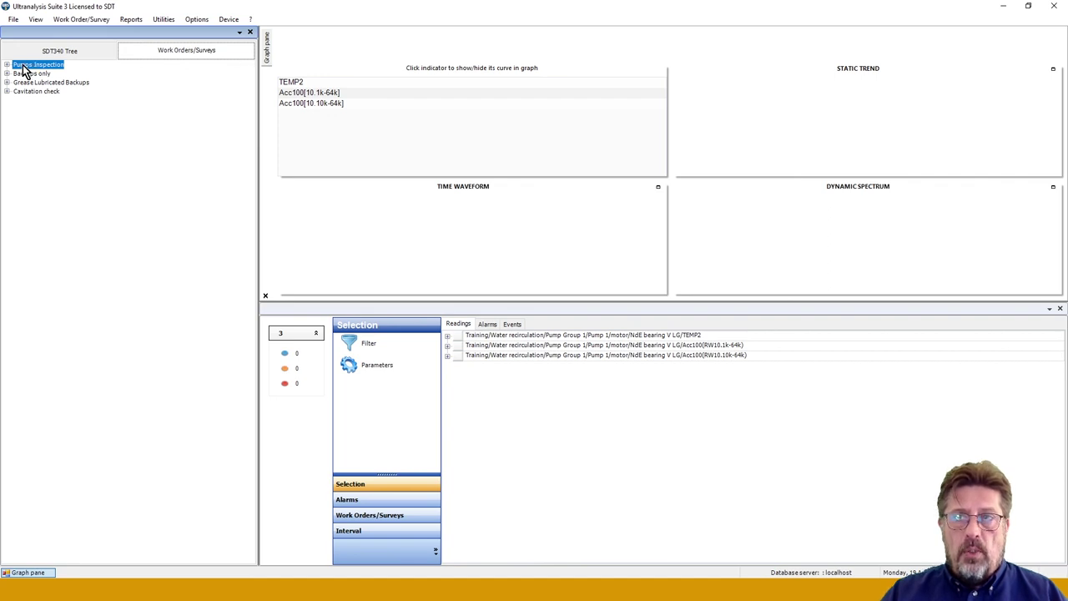
{"action": "left_click", "coordinate": [75, 20]}
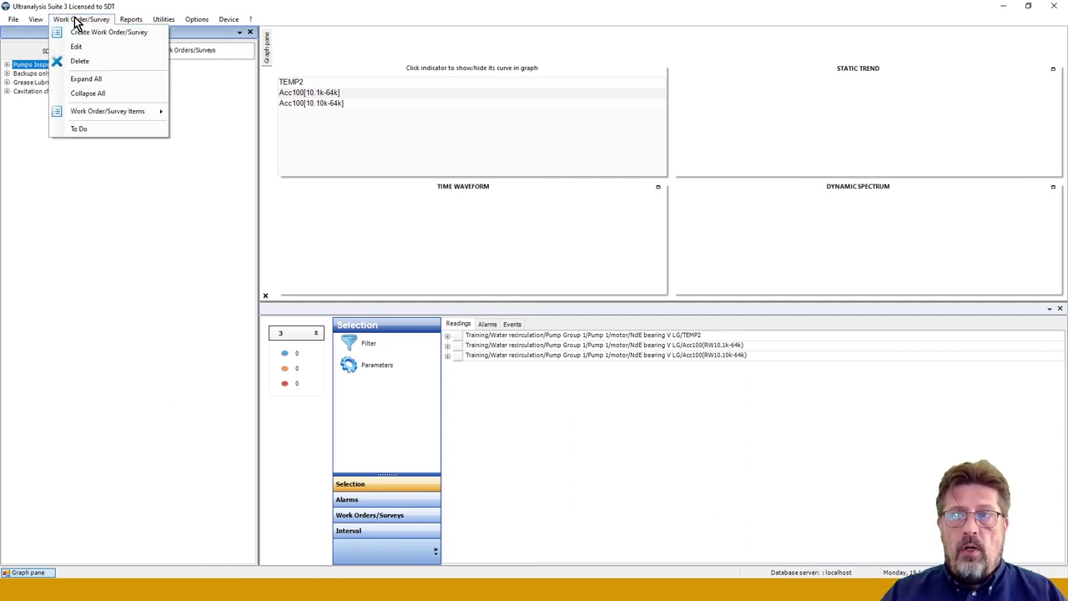
{"action": "left_click", "coordinate": [90, 130]}
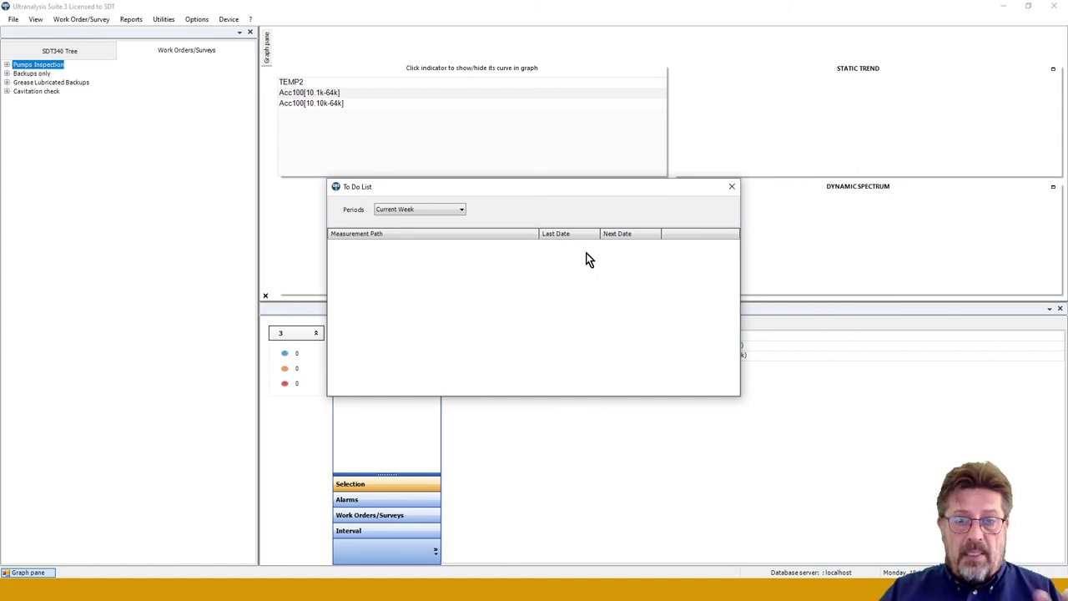
{"action": "left_click", "coordinate": [462, 209]}
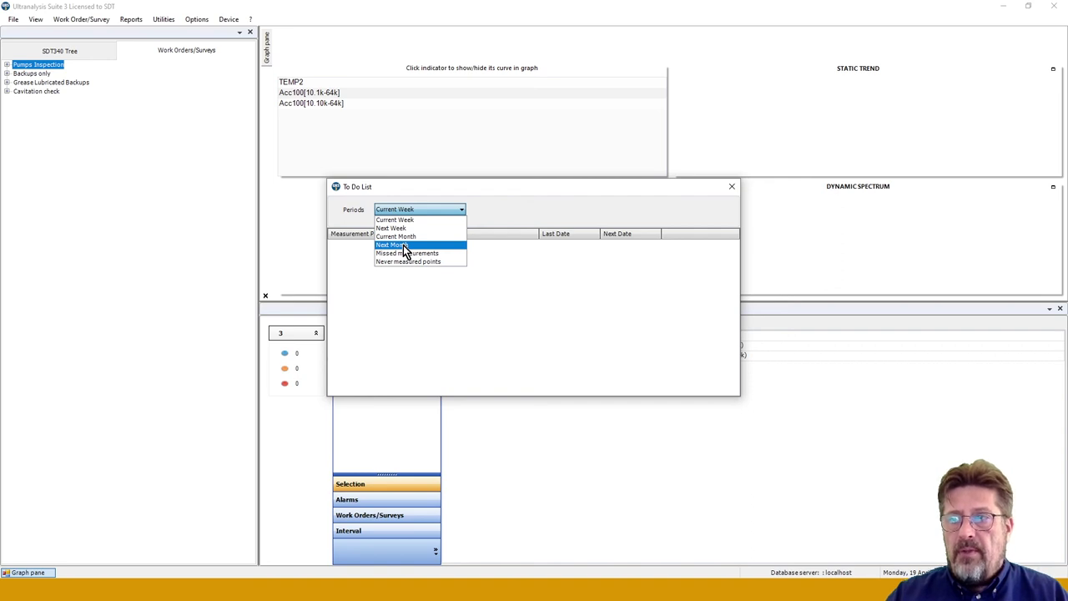
{"action": "left_click", "coordinate": [406, 247]}
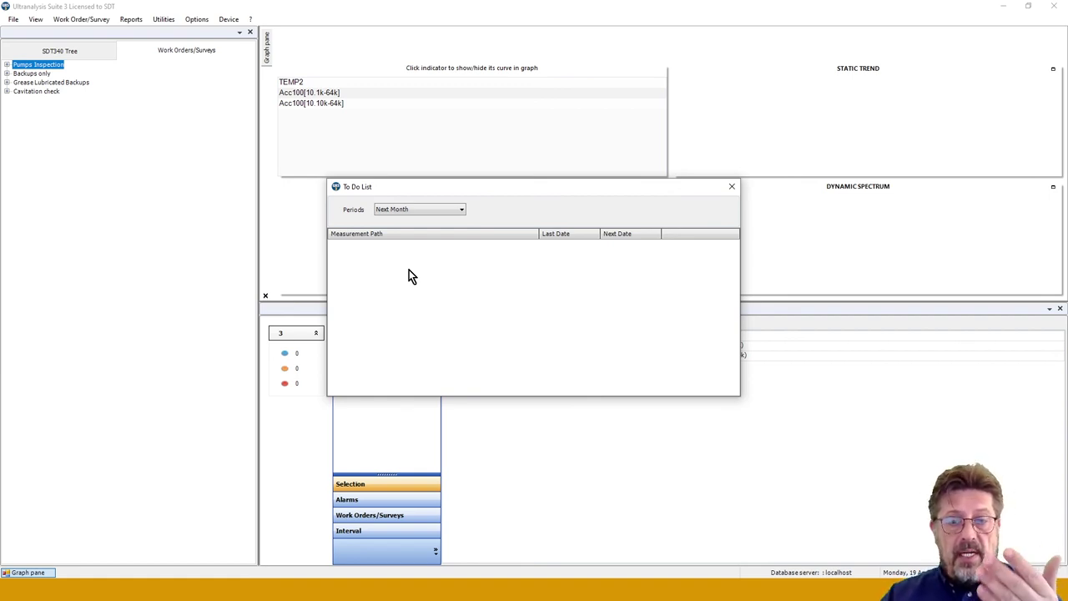
{"action": "left_click", "coordinate": [461, 210]}
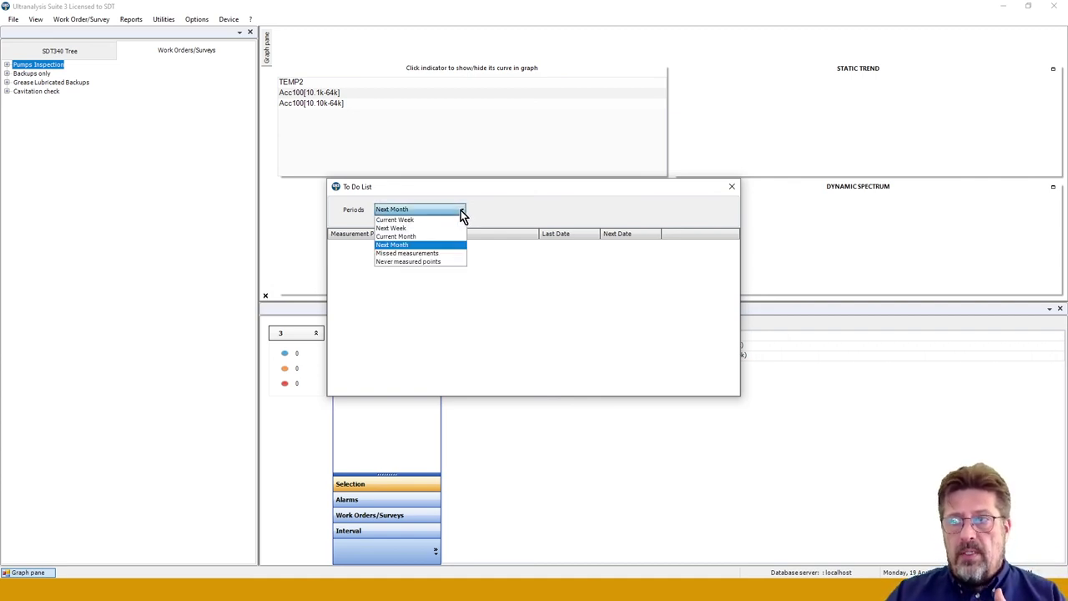
{"action": "left_click", "coordinate": [400, 220]}
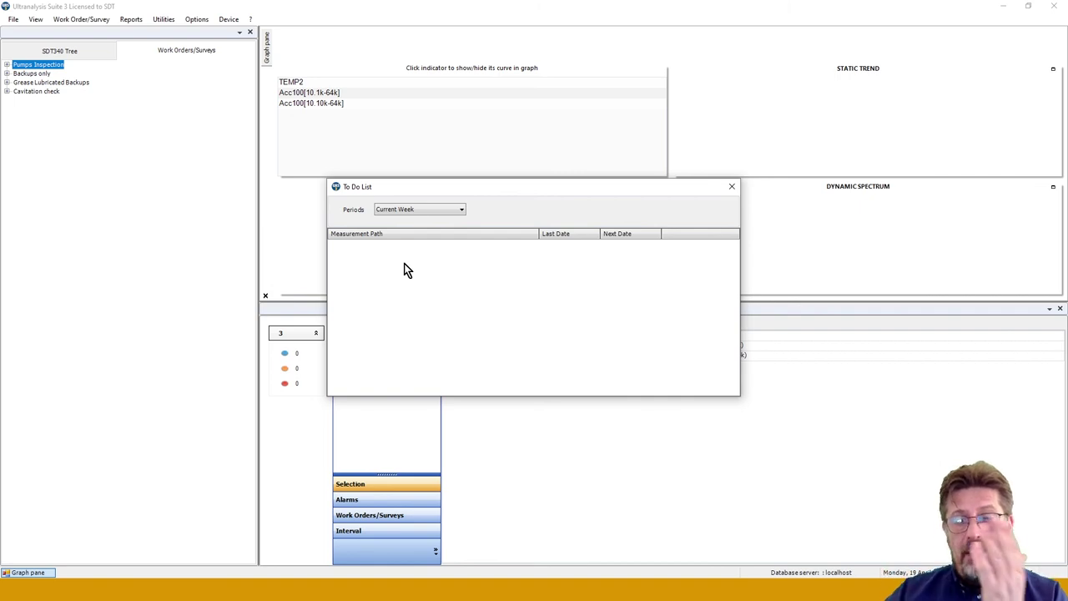
{"action": "left_click", "coordinate": [461, 210]}
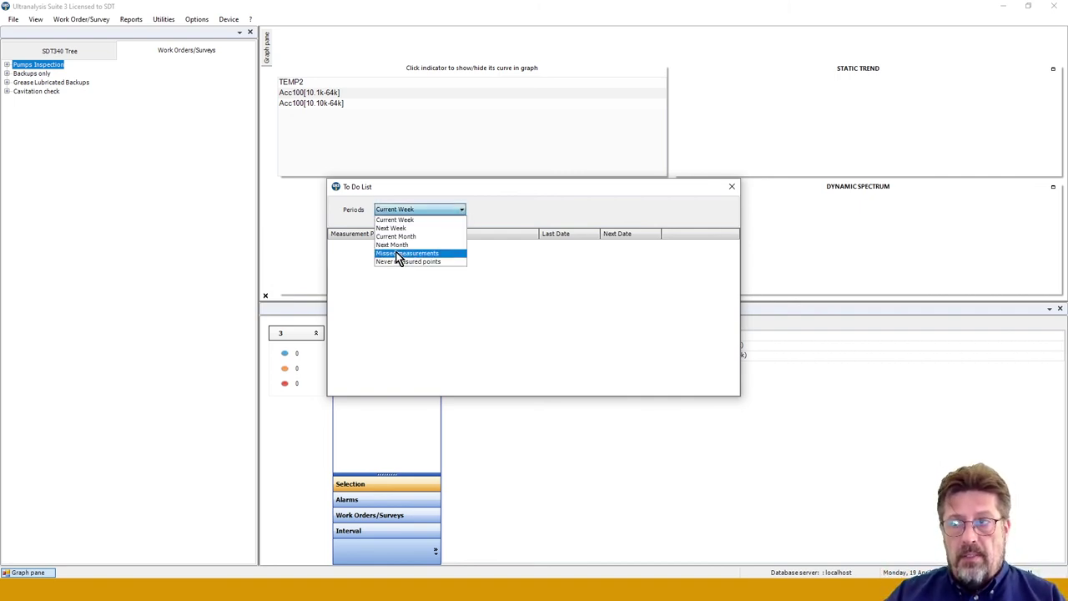
{"action": "left_click", "coordinate": [395, 252]}
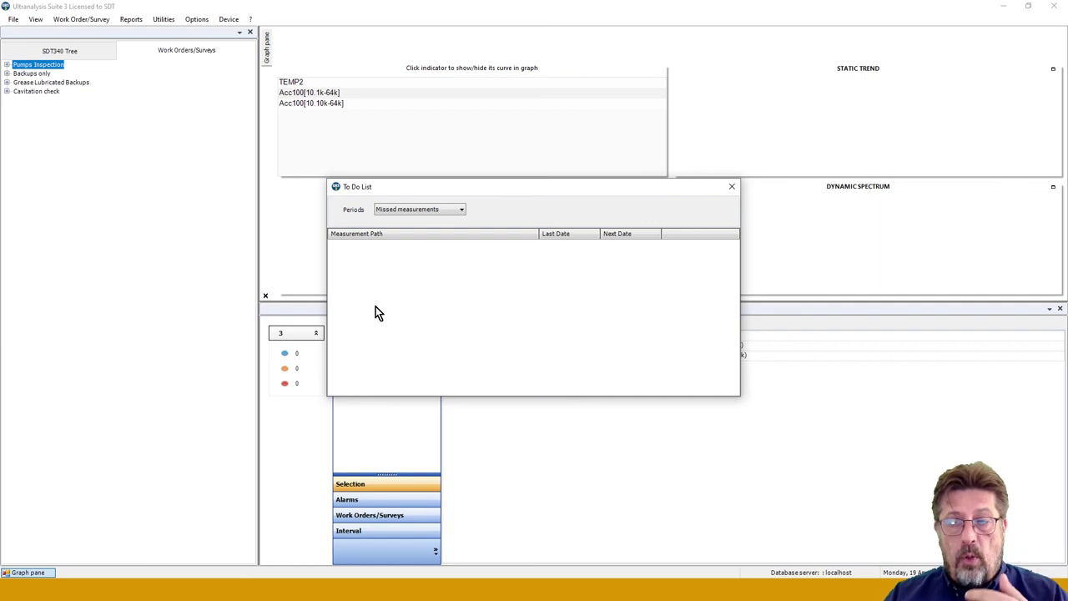
- Set the To Do list period to Never measured points and look through the listed measurement paths
{"action": "left_click", "coordinate": [462, 208]}
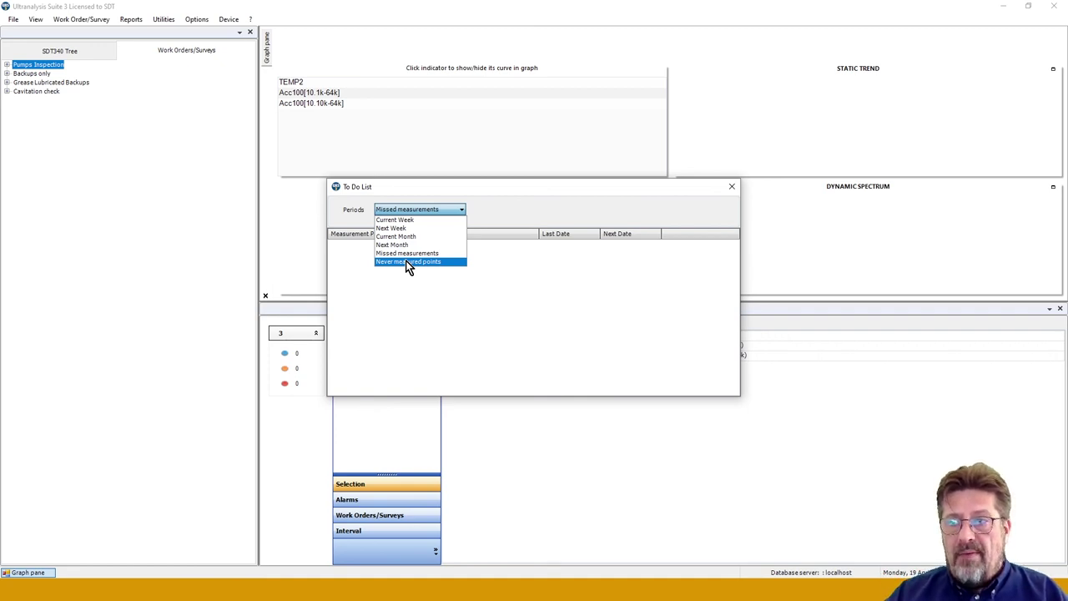
{"action": "left_click", "coordinate": [406, 261]}
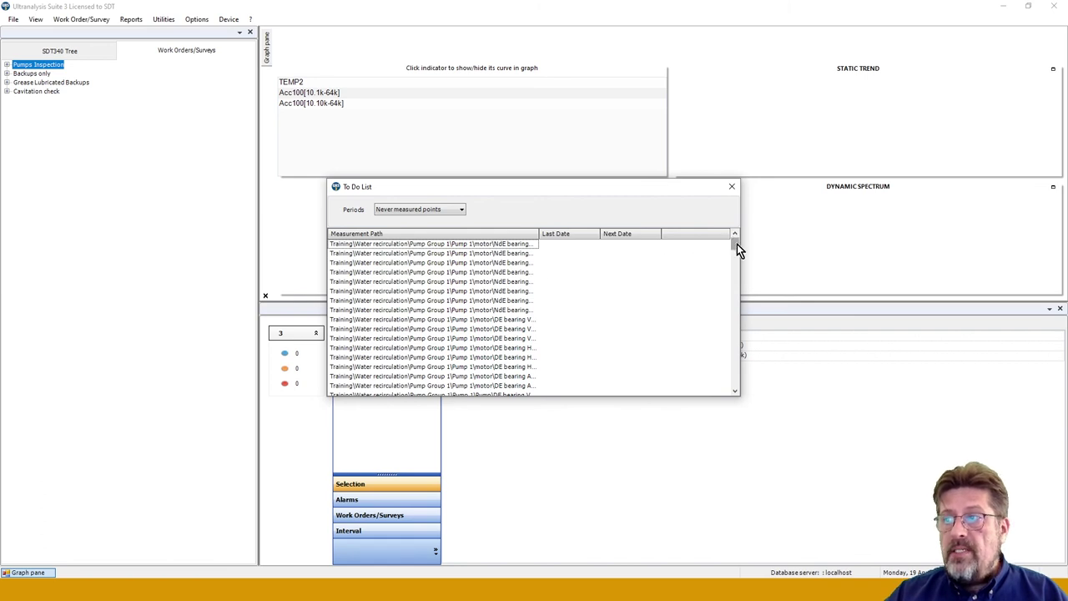
{"action": "mouse_move", "coordinate": [737, 244]}
{"action": "left_mouse_down"}
{"action": "mouse_move", "coordinate": [734, 382]}
{"action": "mouse_move", "coordinate": [744, 329]}
{"action": "mouse_move", "coordinate": [738, 238]}
{"action": "left_mouse_up"}
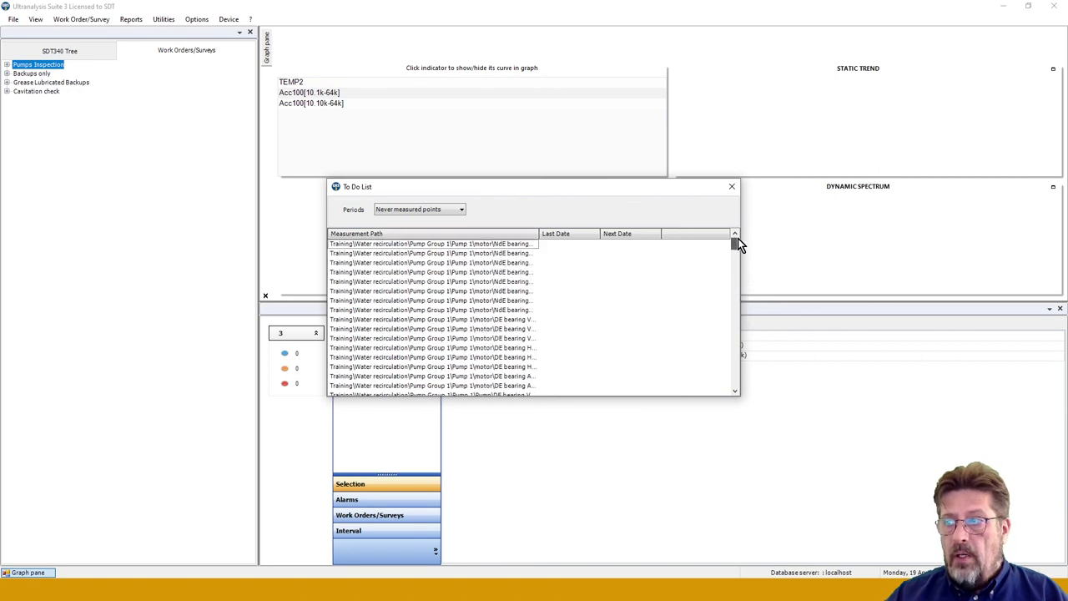
- Create a work order/survey named "URGENT!!" from four NdE bearing, one DE bearing V and three DE bearing H points of Pump 1's motor, then select it
{"action": "left_click", "coordinate": [400, 243]}
{"action": "left_click", "coordinate": [404, 262], "text": "ctrl"}
{"action": "left_click", "coordinate": [404, 281], "text": "ctrl"}
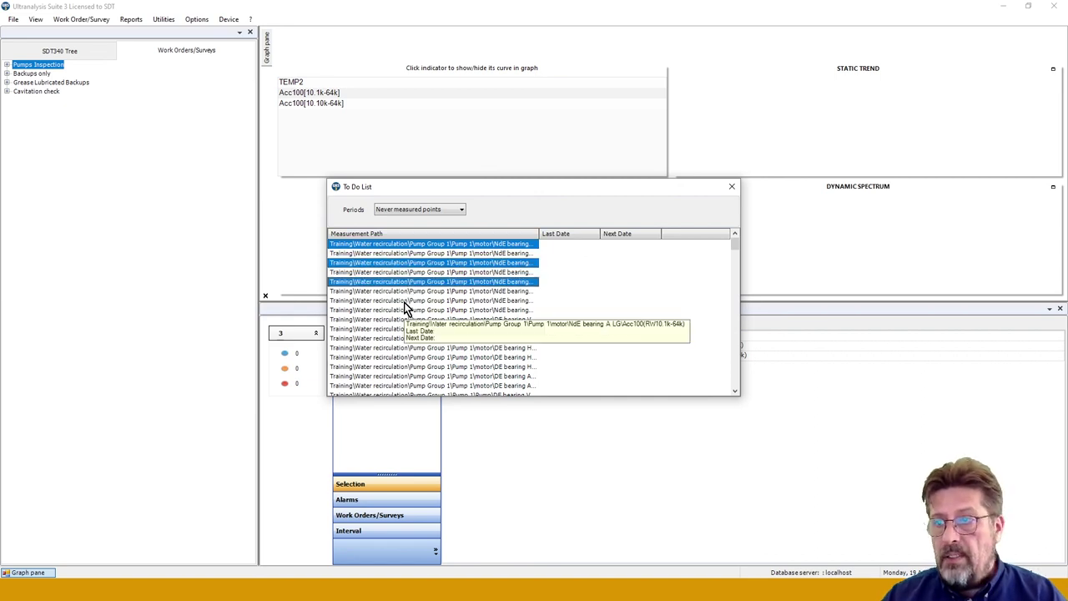
{"action": "left_click", "coordinate": [403, 302], "text": "ctrl"}
{"action": "left_click", "coordinate": [403, 339], "text": "ctrl"}
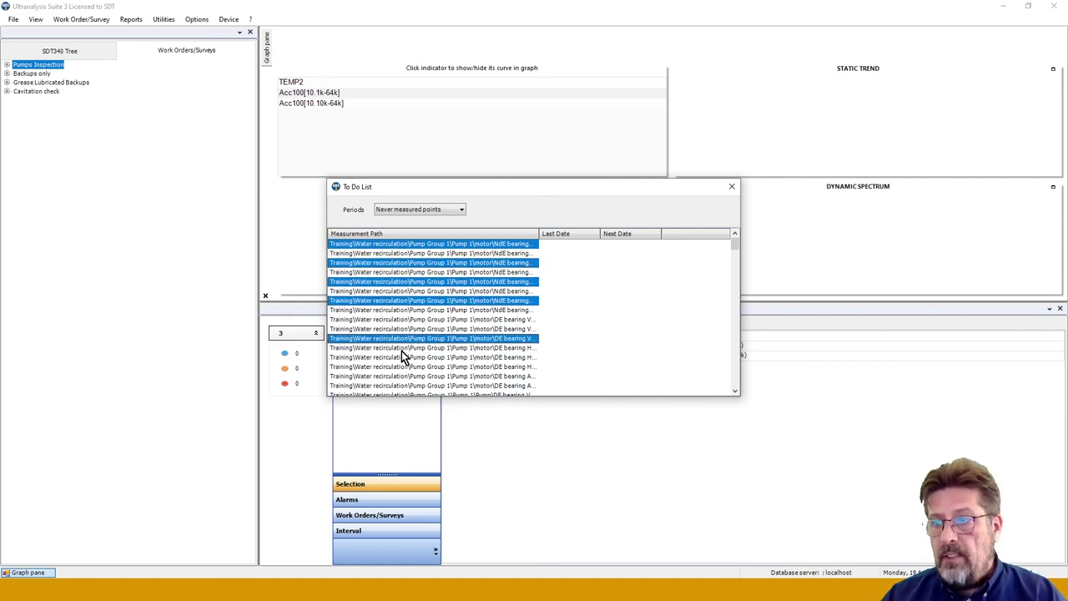
{"action": "left_click", "coordinate": [403, 348], "text": "ctrl"}
{"action": "left_click", "coordinate": [403, 357], "text": "ctrl"}
{"action": "left_click", "coordinate": [407, 366], "text": "ctrl"}
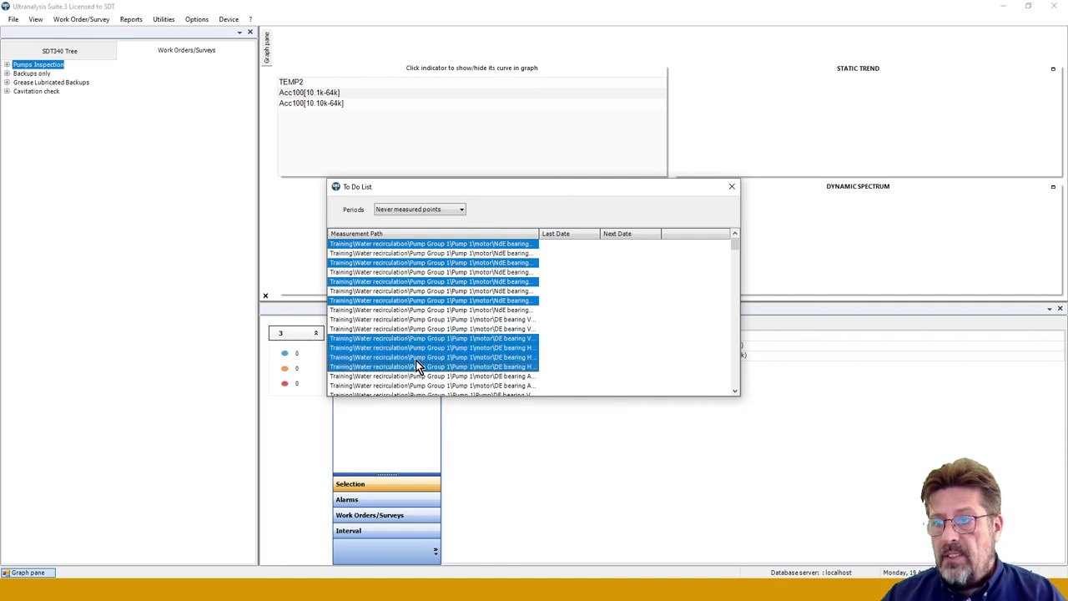
{"action": "right_click", "coordinate": [424, 338]}
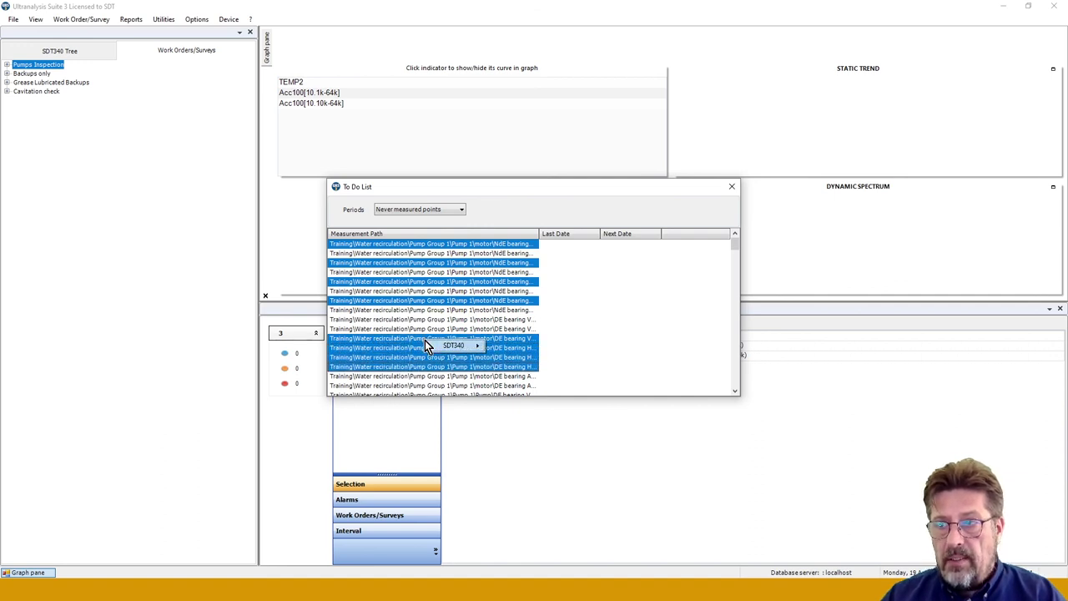
{"action": "mouse_move", "coordinate": [448, 344]}
{"action": "left_click", "coordinate": [515, 347]}
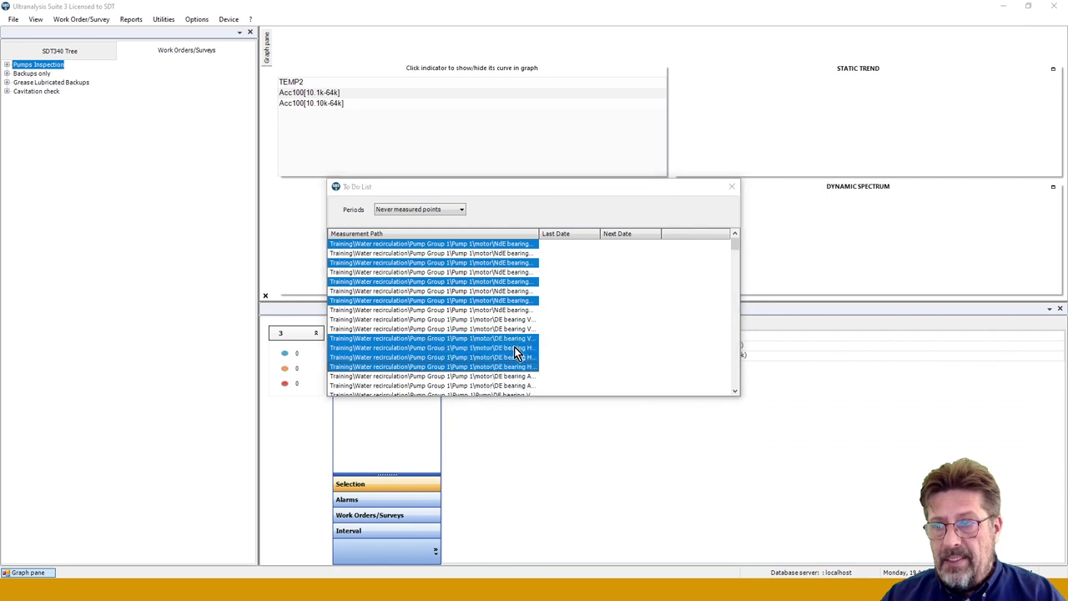
{"action": "type", "text": "U"}
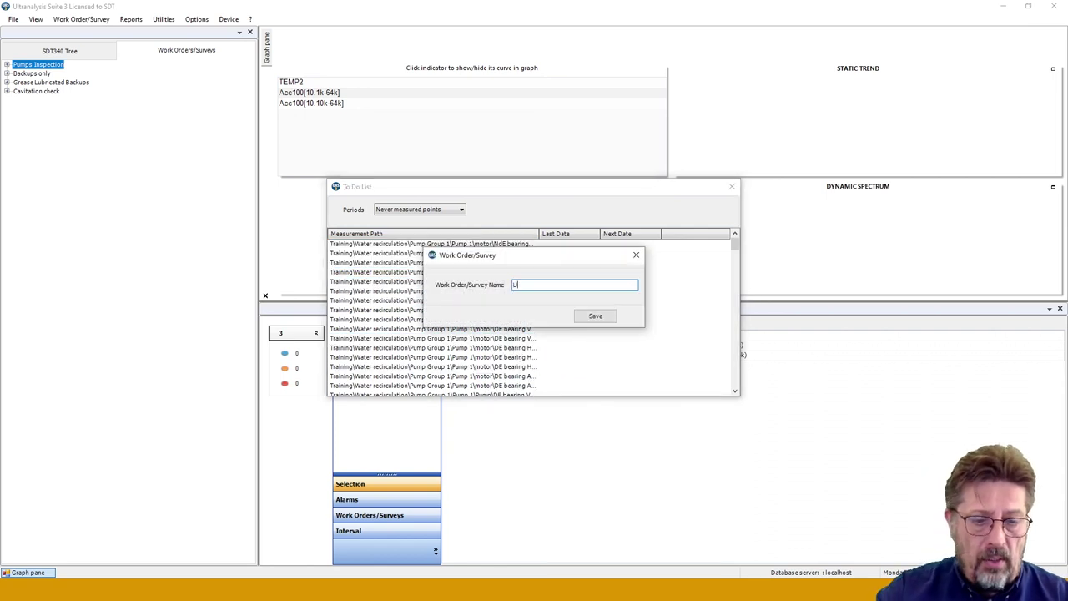
{"action": "type", "text": "RGENT!!"}
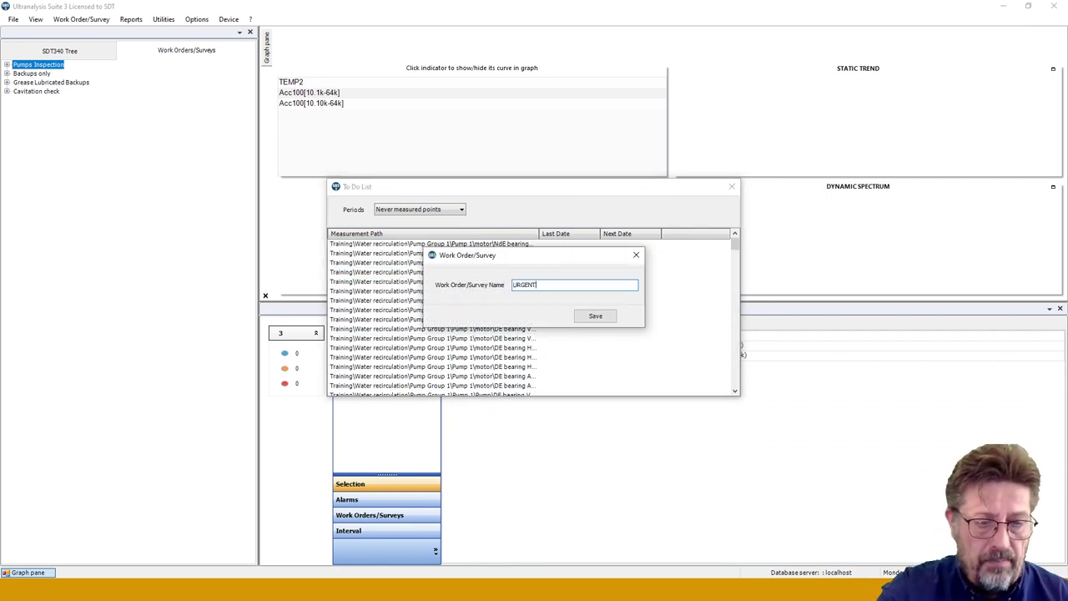
{"action": "left_click", "coordinate": [592, 318]}
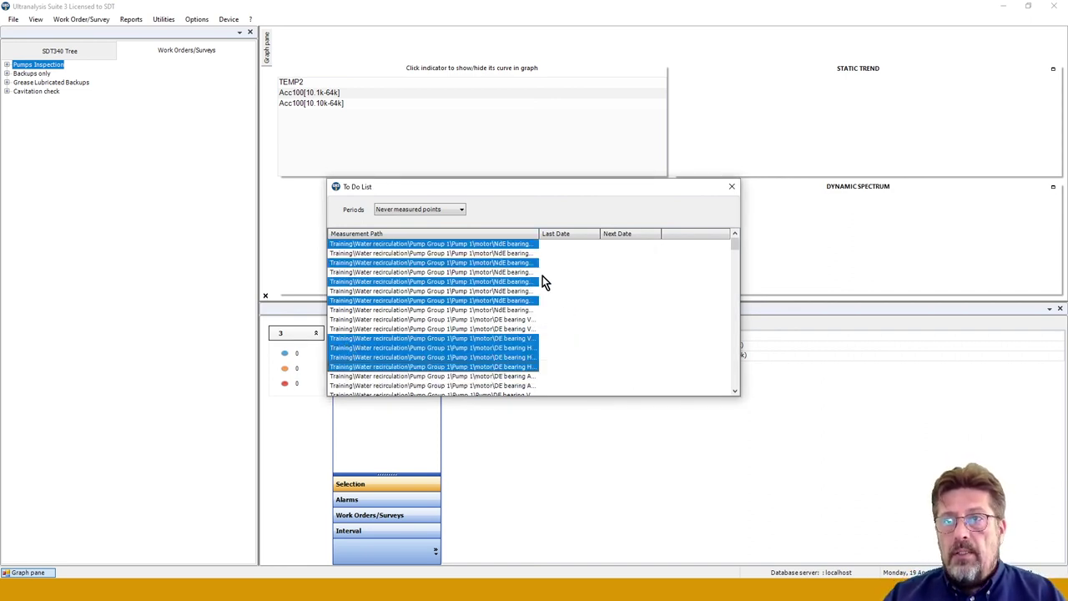
{"action": "left_click", "coordinate": [732, 188]}
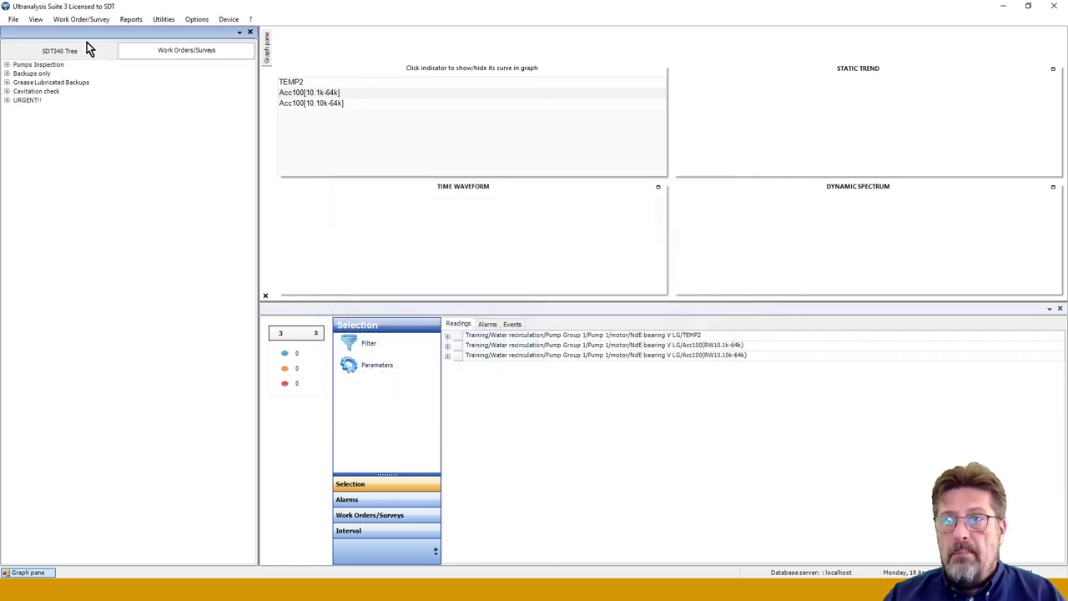
{"action": "left_click", "coordinate": [27, 101]}
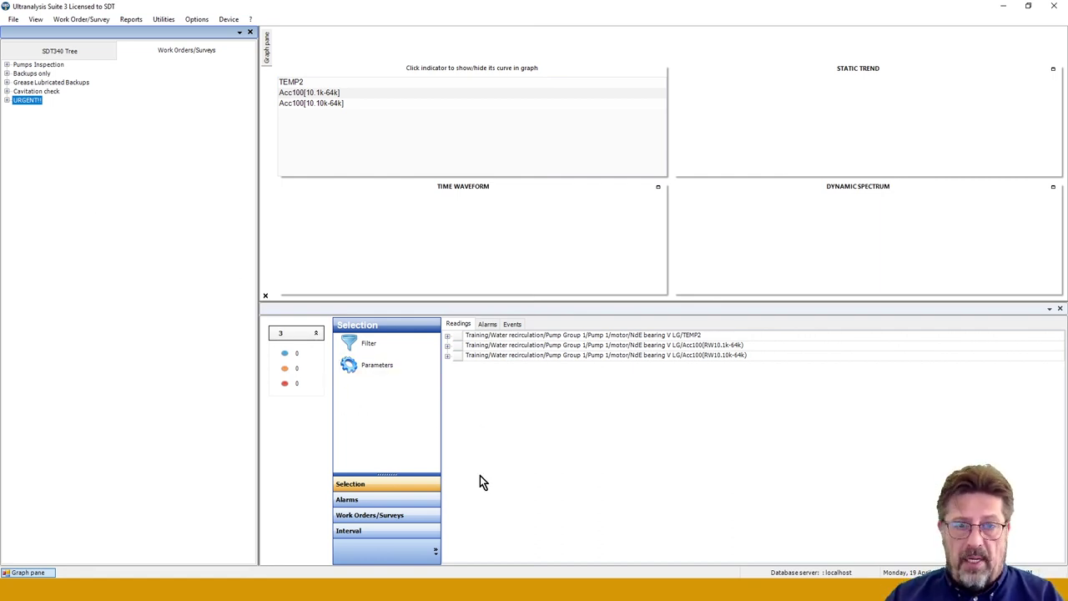
- Return to the SDT340 tree and upload the database from the PC to the SDT340 over USB
{"action": "left_click", "coordinate": [12, 52]}
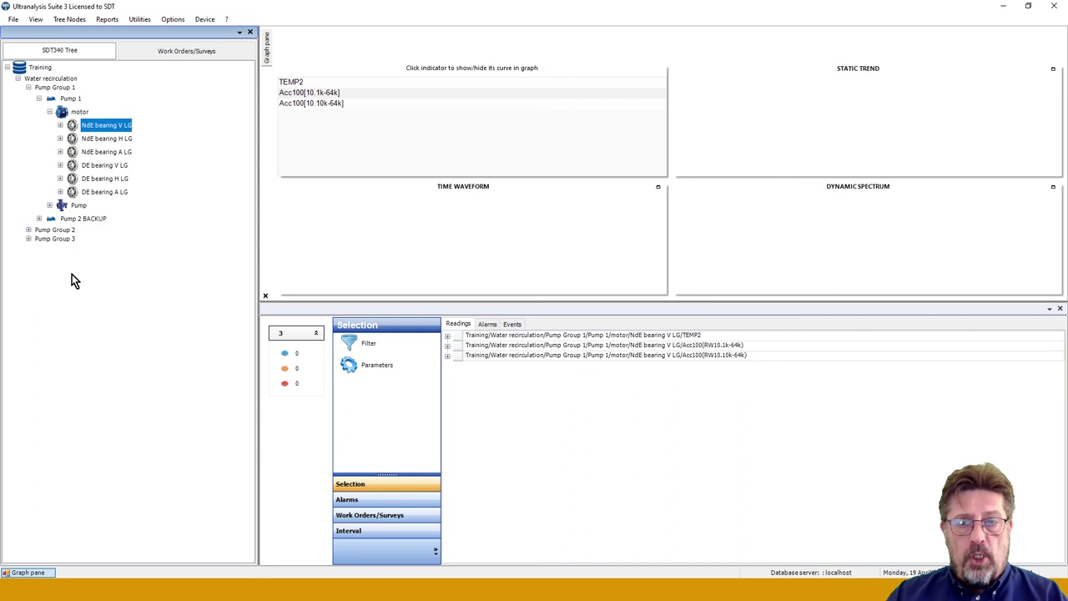
{"action": "left_click", "coordinate": [205, 21]}
{"action": "mouse_move", "coordinate": [212, 34]}
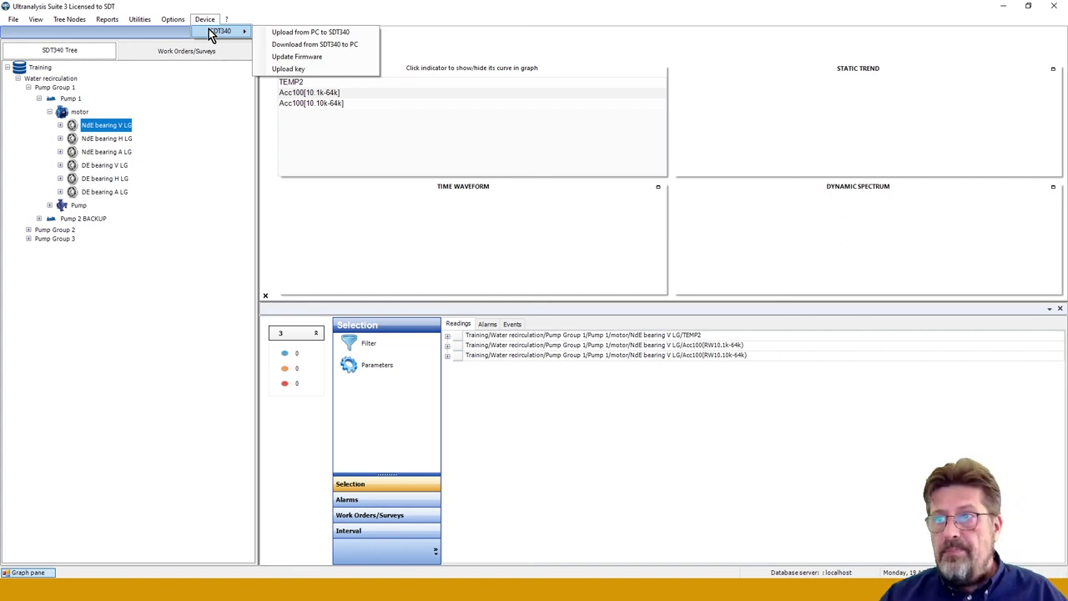
{"action": "left_click", "coordinate": [300, 33]}
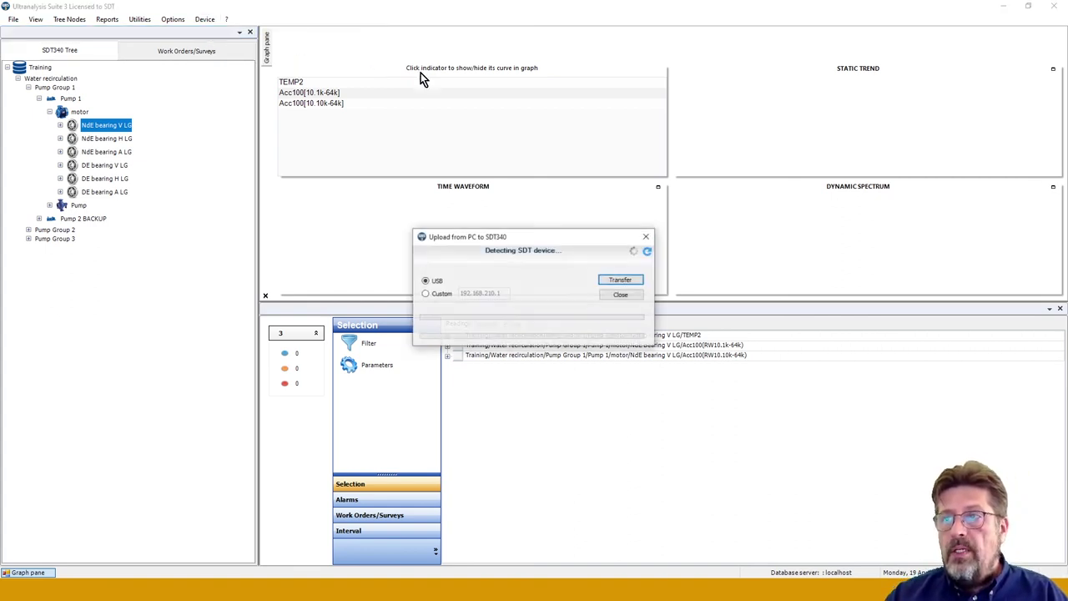
{"action": "left_click", "coordinate": [625, 283]}
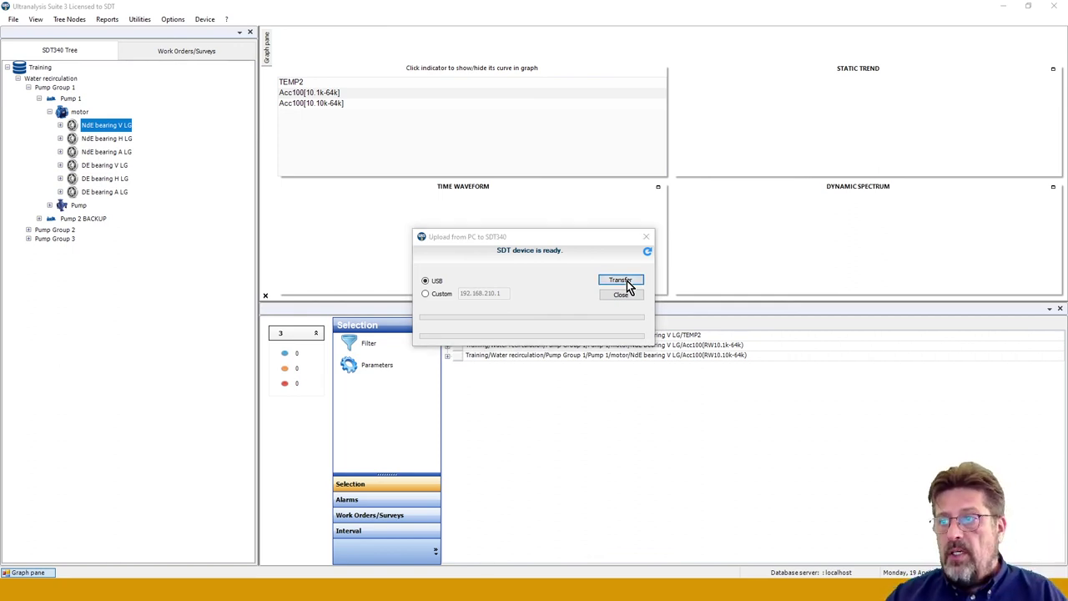
{"action": "left_click", "coordinate": [571, 348]}
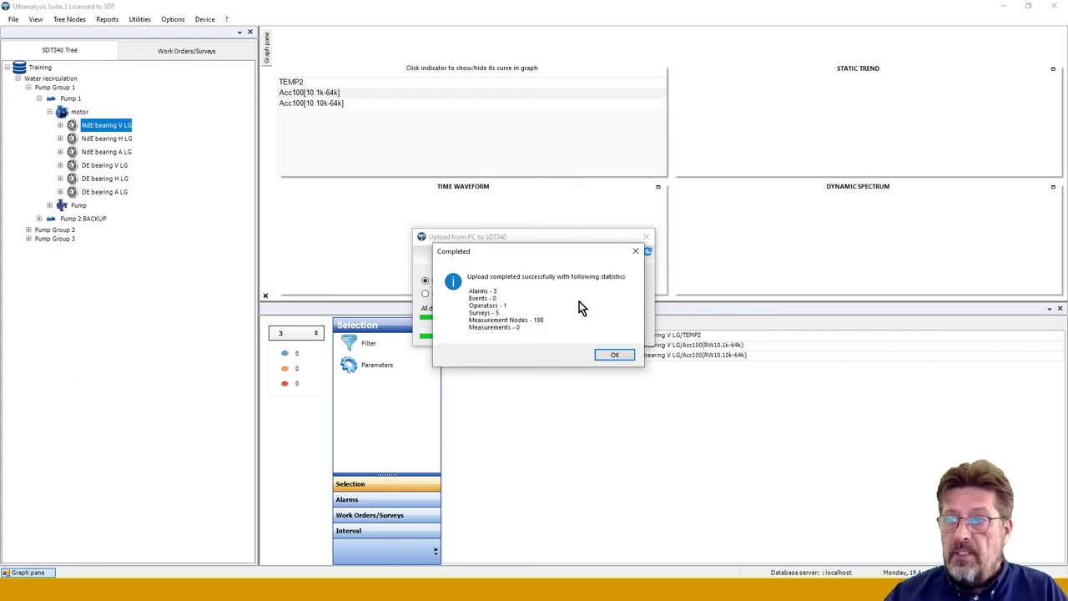
{"action": "left_click", "coordinate": [614, 357]}
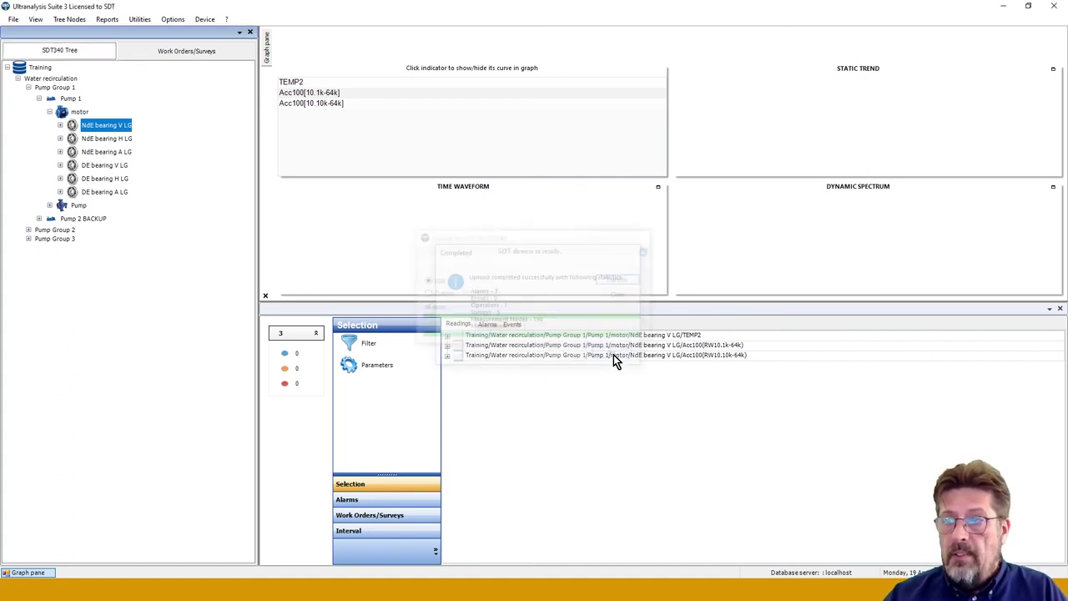